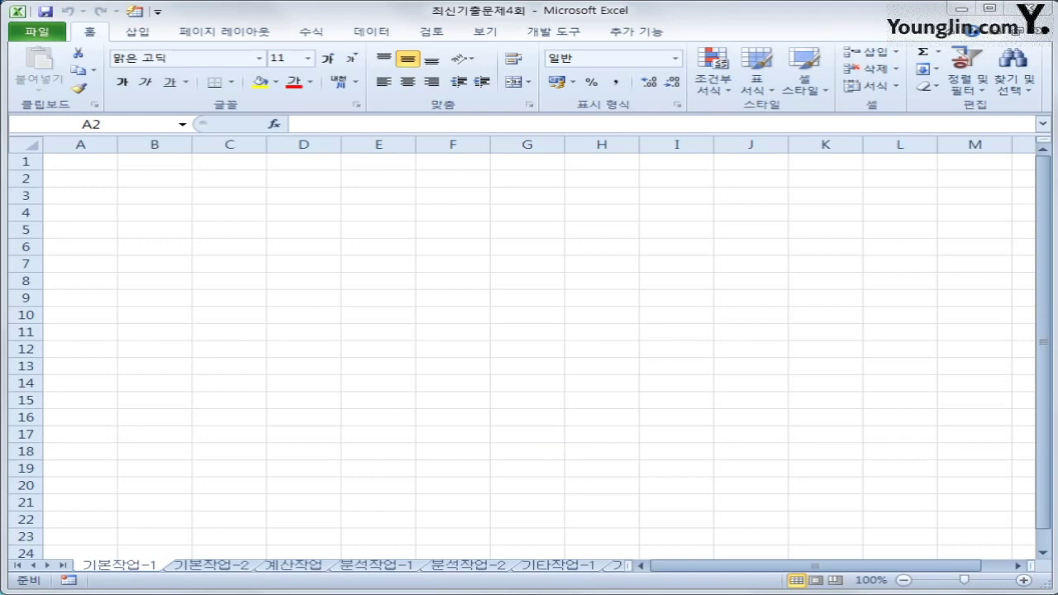
Step: Start a Microsoft Query import into cell A2 using MS Access Database as the source
{"action": "left_click", "coordinate": [76, 183]}
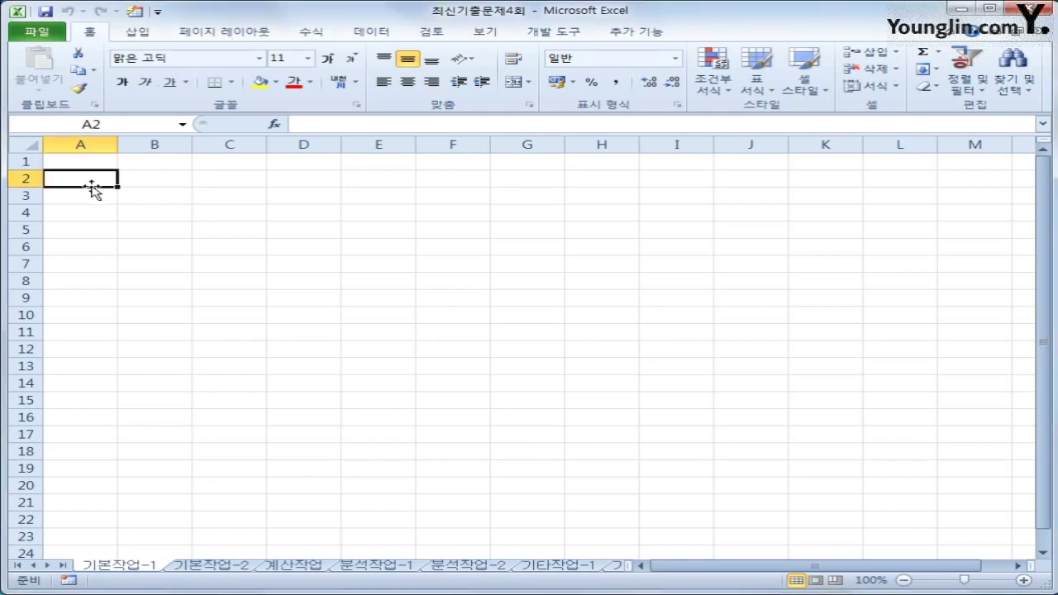
{"action": "left_click", "coordinate": [364, 33]}
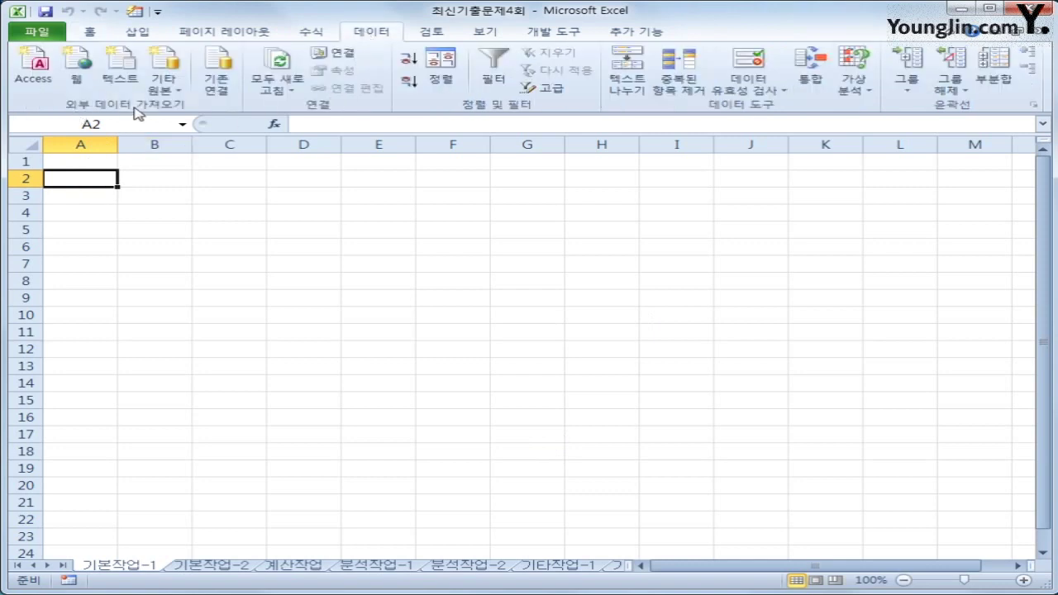
{"action": "left_click", "coordinate": [175, 96]}
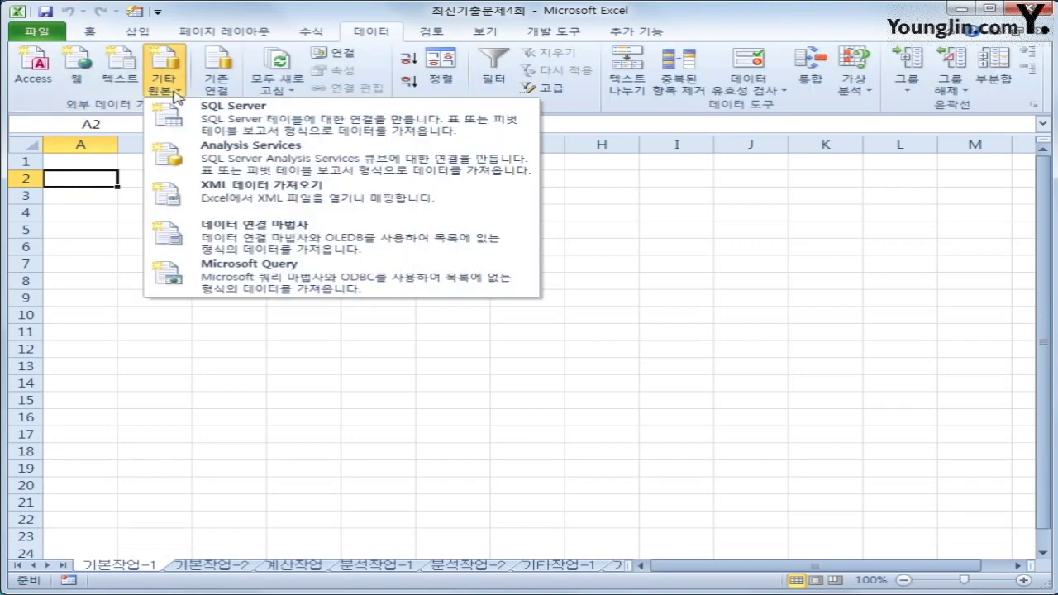
{"action": "left_click", "coordinate": [281, 268]}
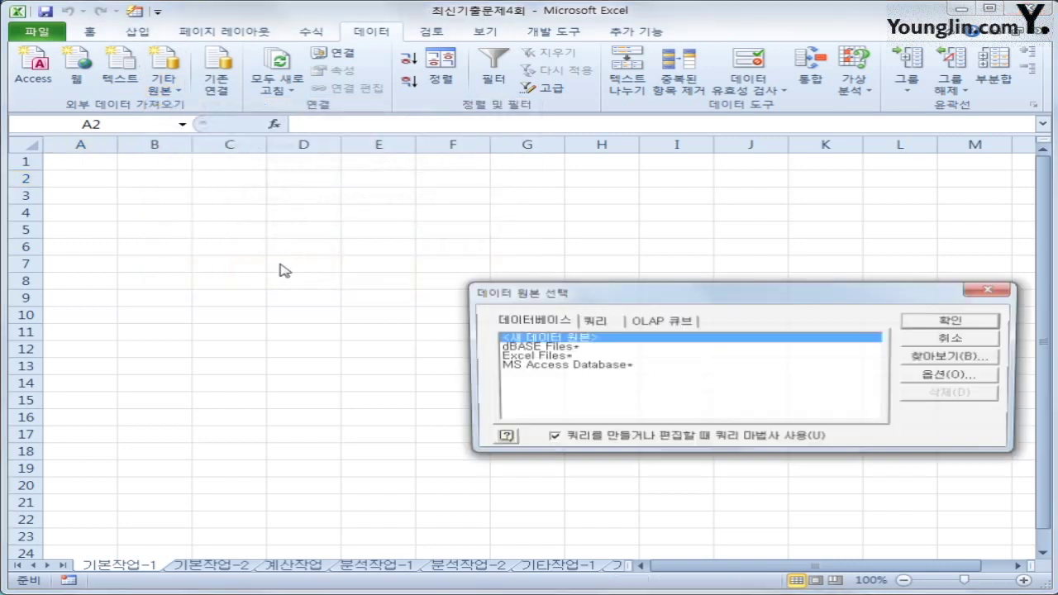
{"action": "left_click", "coordinate": [618, 367]}
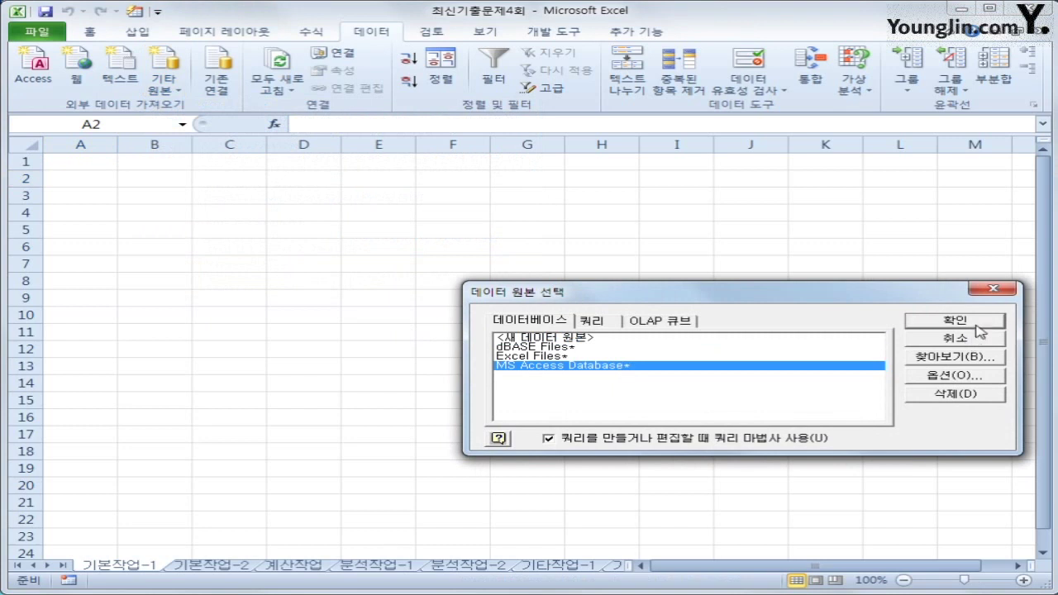
{"action": "left_click", "coordinate": [967, 323]}
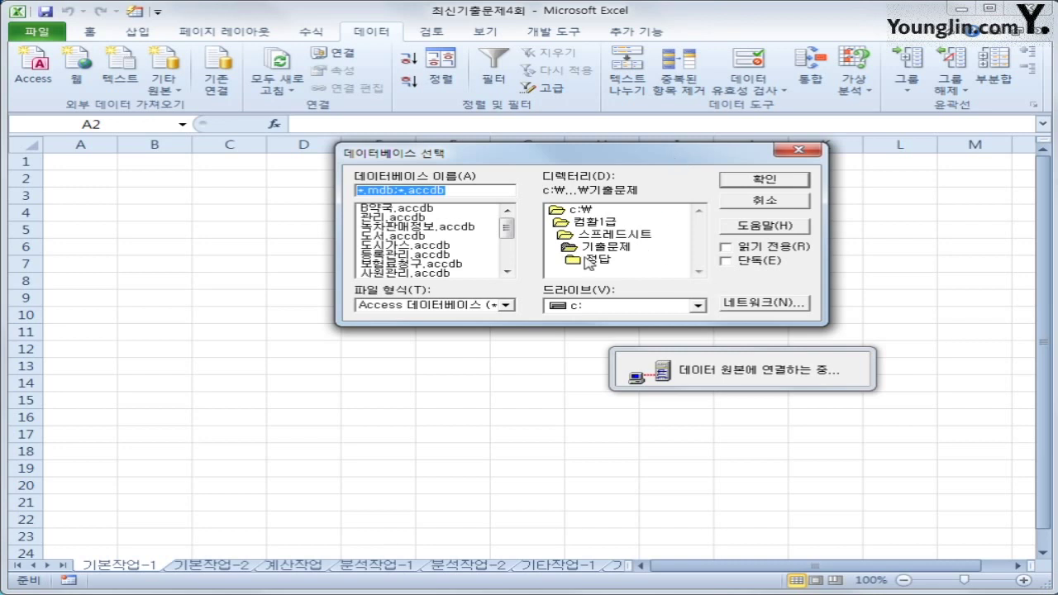
Step: Select the 학원.accdb database to open it in the Query Wizard
{"action": "left_click_drag", "start_coordinate": [506, 235], "coordinate": [506, 262]}
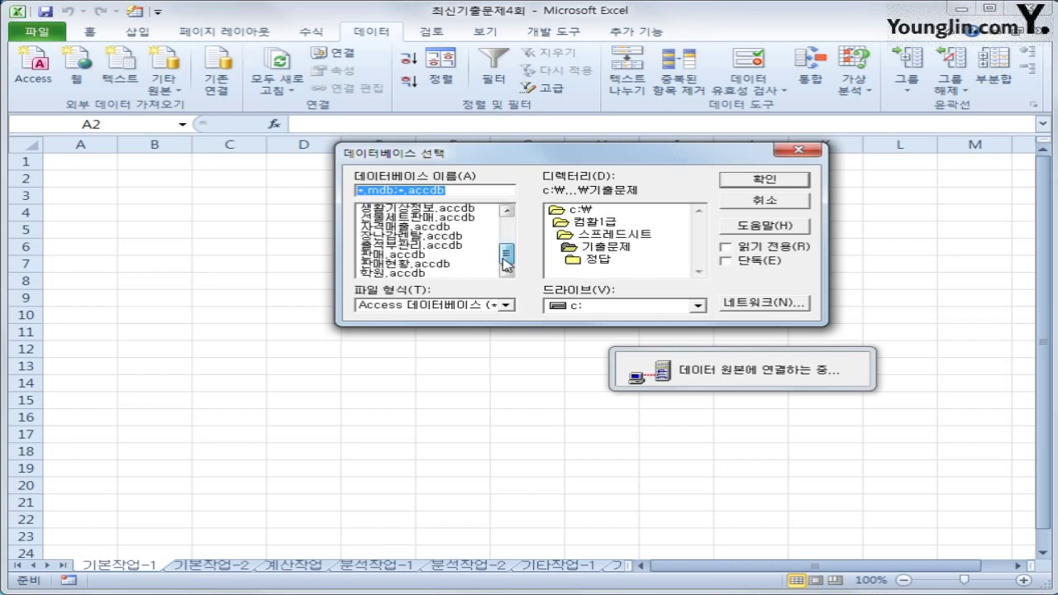
{"action": "left_click", "coordinate": [444, 273]}
{"action": "left_click", "coordinate": [773, 181]}
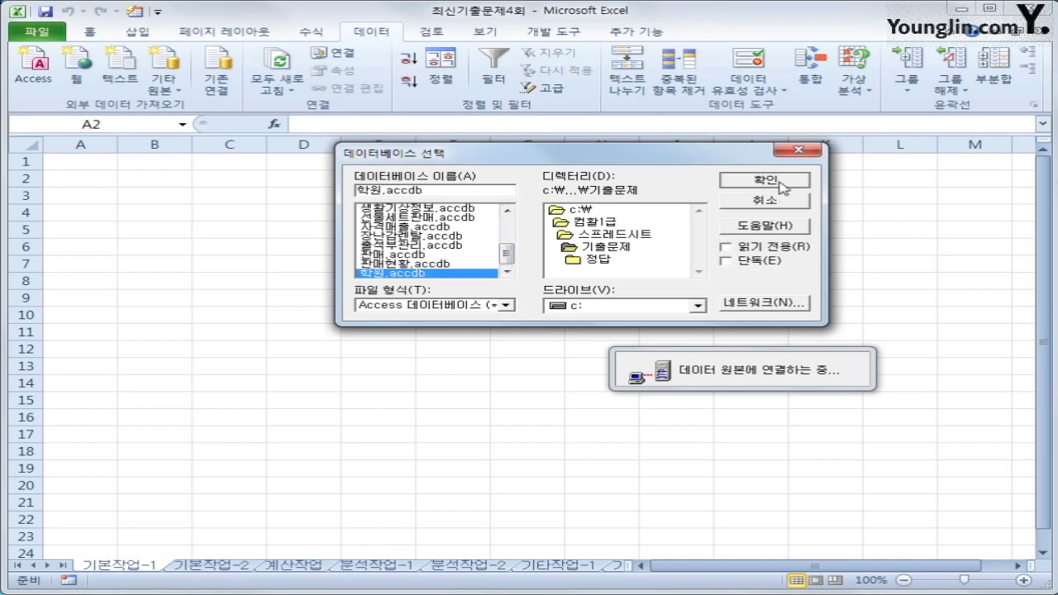
{"action": "left_click_drag", "start_coordinate": [695, 199], "coordinate": [533, 174]}
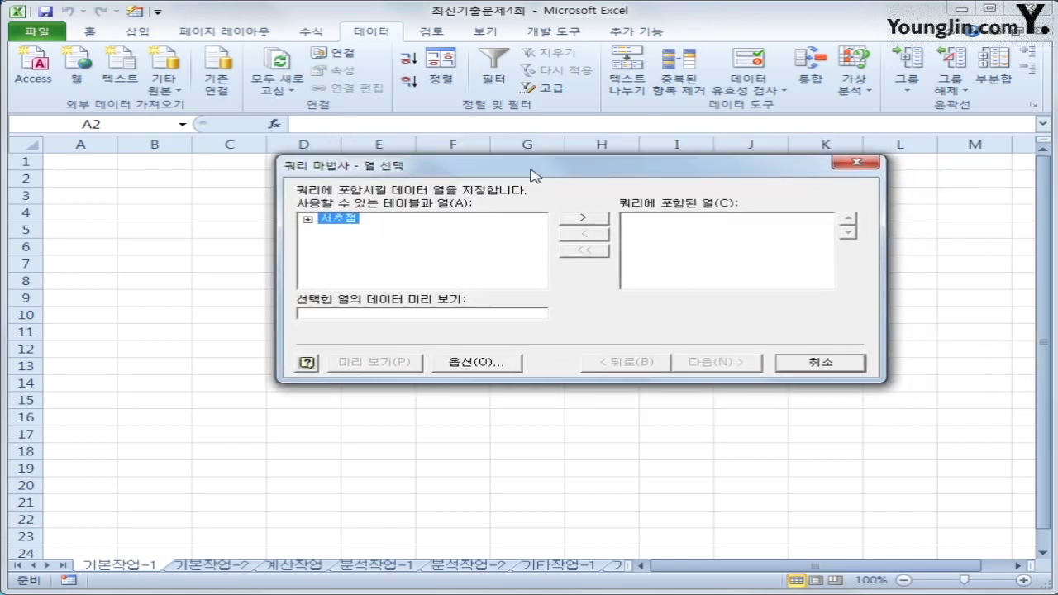
Step: Add 강의코드, 수업시작일, 강사명, 학년, 강의과목 and 수강인원 from the 서초점 table to the query
{"action": "double_click", "coordinate": [346, 223]}
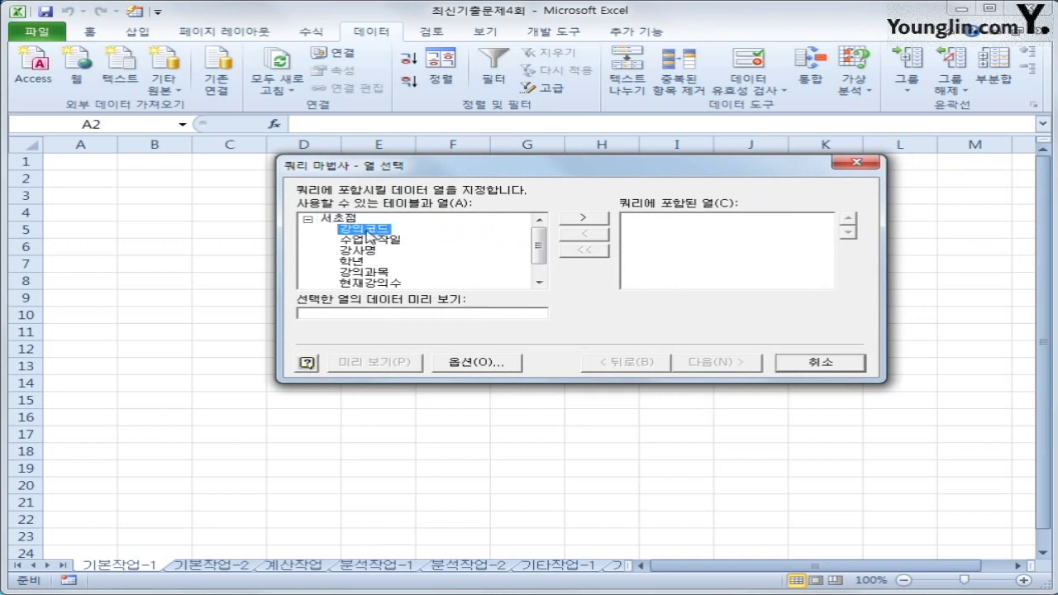
{"action": "double_click", "coordinate": [368, 233]}
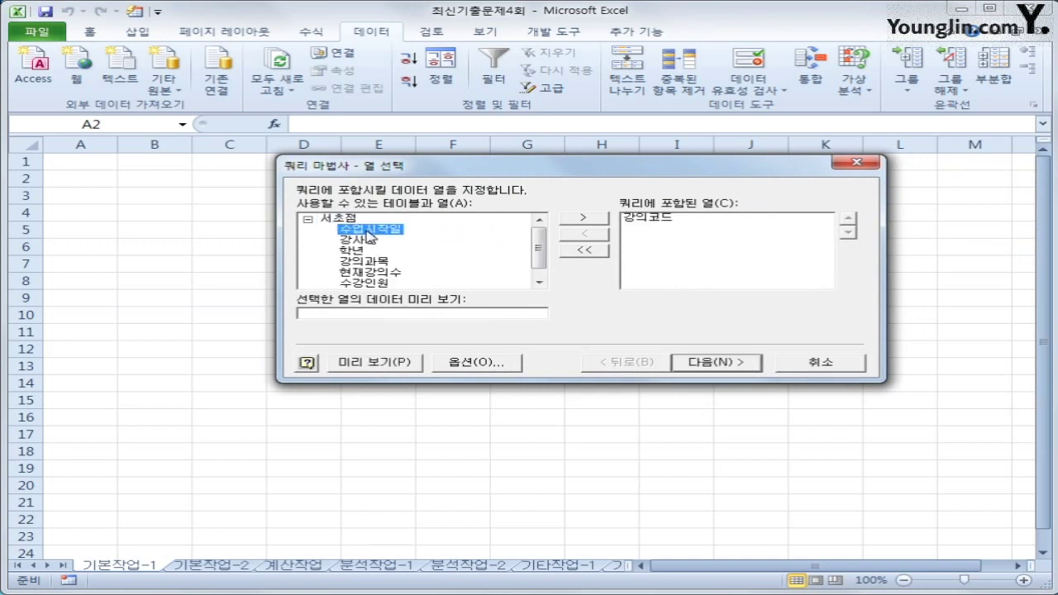
{"action": "double_click", "coordinate": [368, 231]}
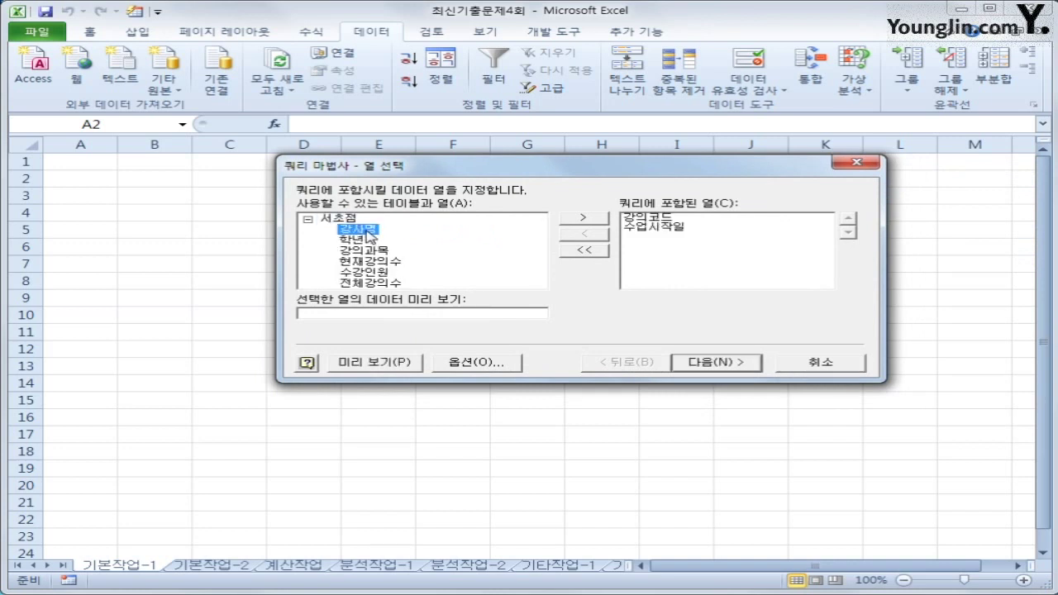
{"action": "double_click", "coordinate": [369, 234]}
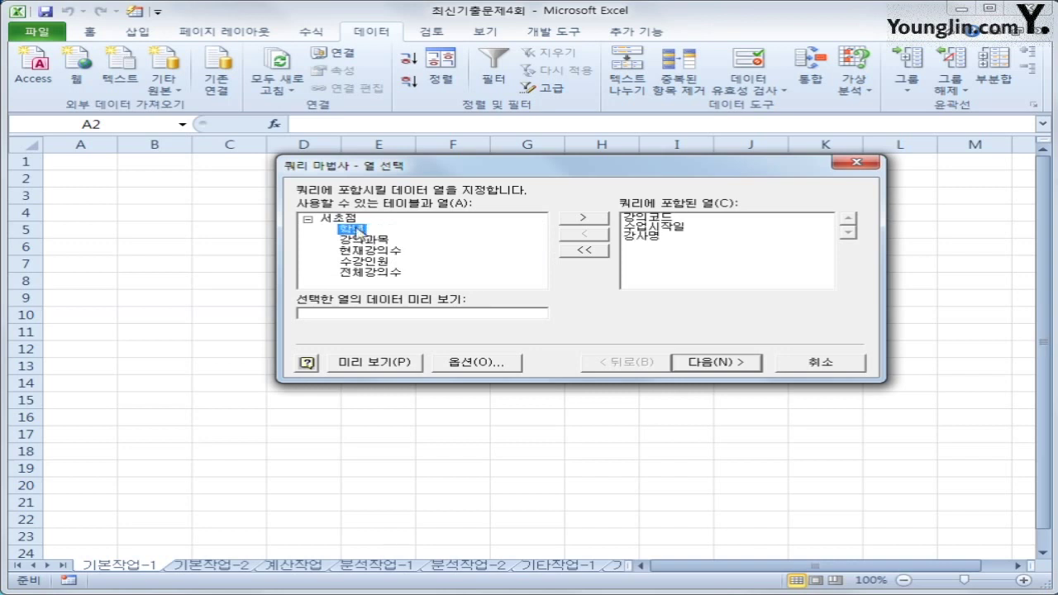
{"action": "double_click", "coordinate": [359, 232]}
{"action": "double_click", "coordinate": [360, 235]}
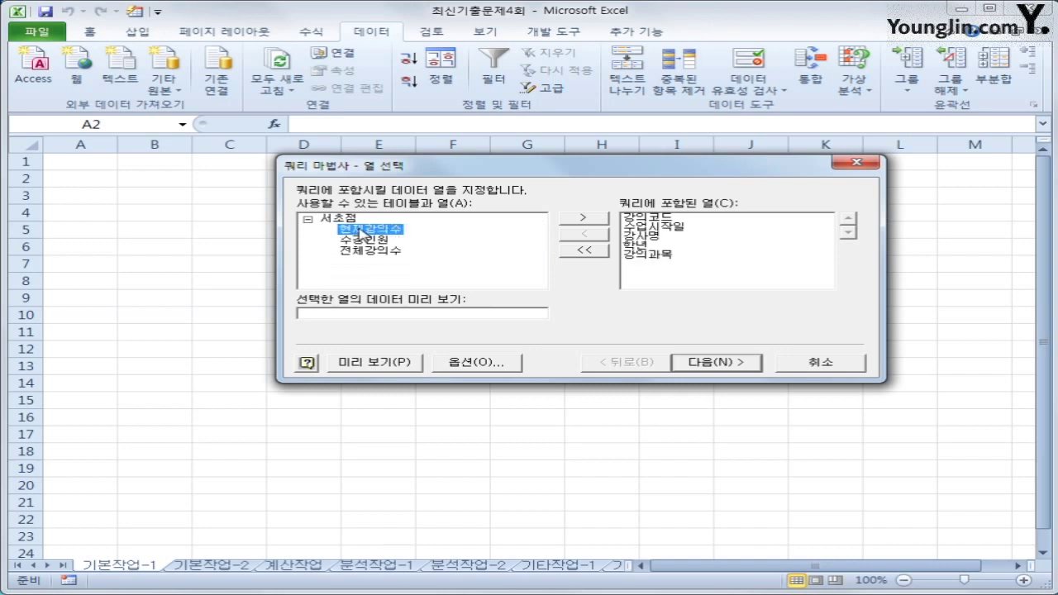
{"action": "double_click", "coordinate": [364, 239]}
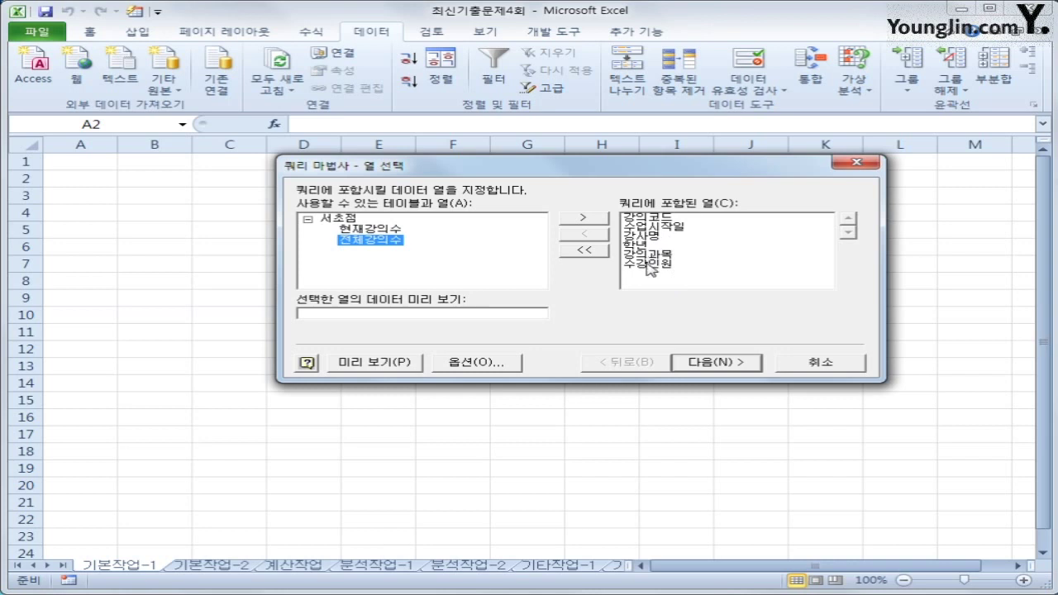
{"action": "left_click", "coordinate": [709, 368]}
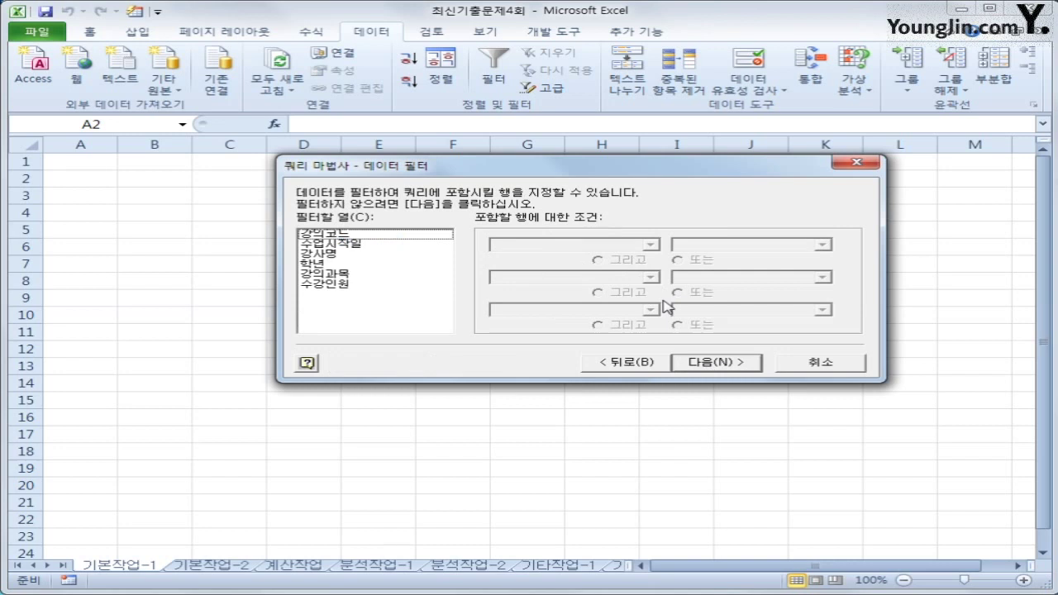
Step: Filter 수업시작일 to dates on or after 2017-01-01
{"action": "left_click", "coordinate": [388, 246]}
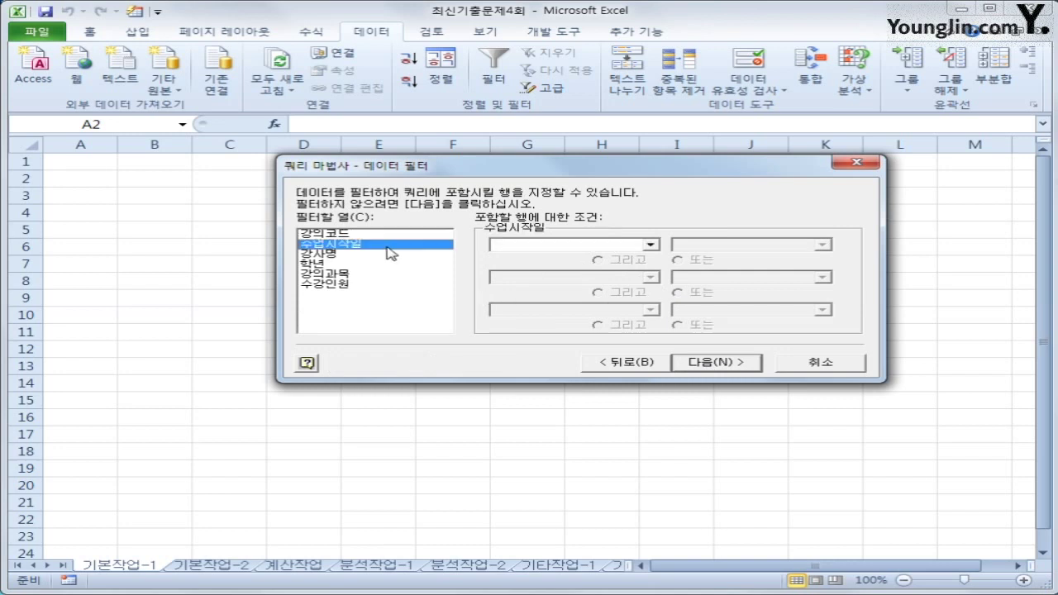
{"action": "left_click", "coordinate": [590, 244]}
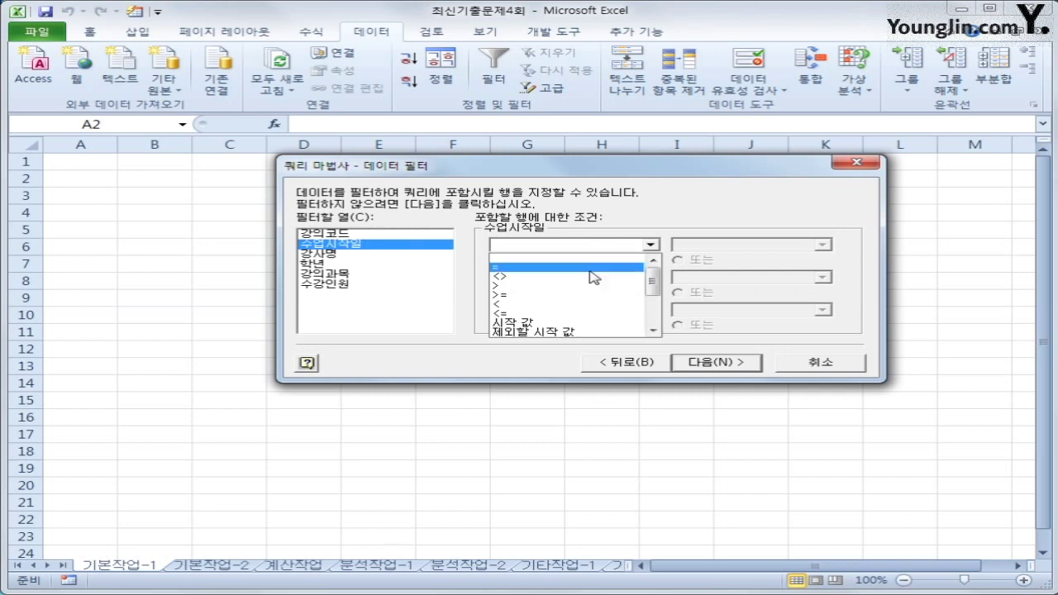
{"action": "left_click", "coordinate": [583, 295]}
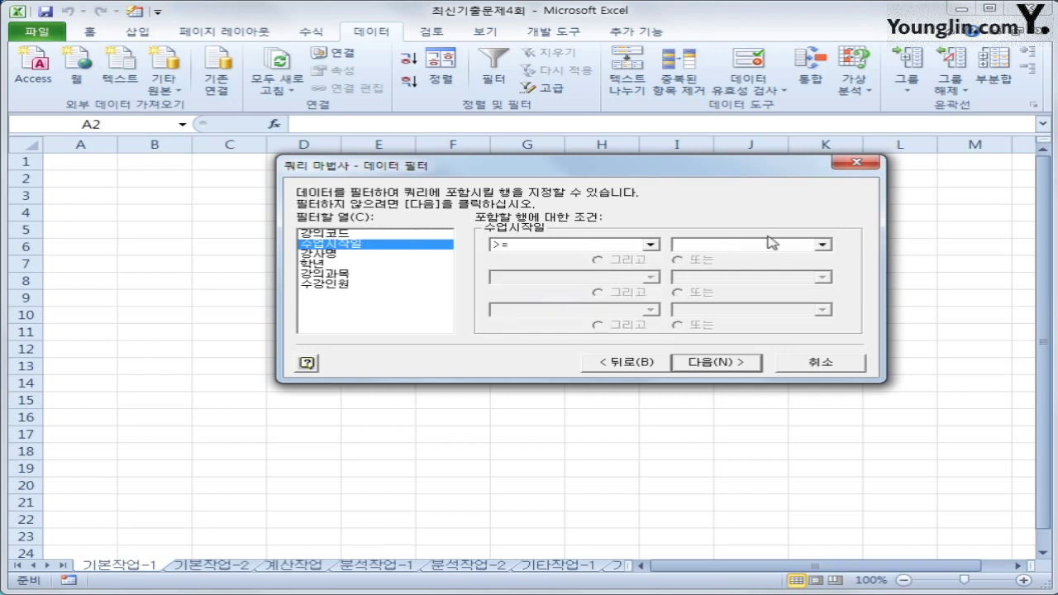
{"action": "left_click", "coordinate": [772, 244]}
{"action": "type", "text": "201"}
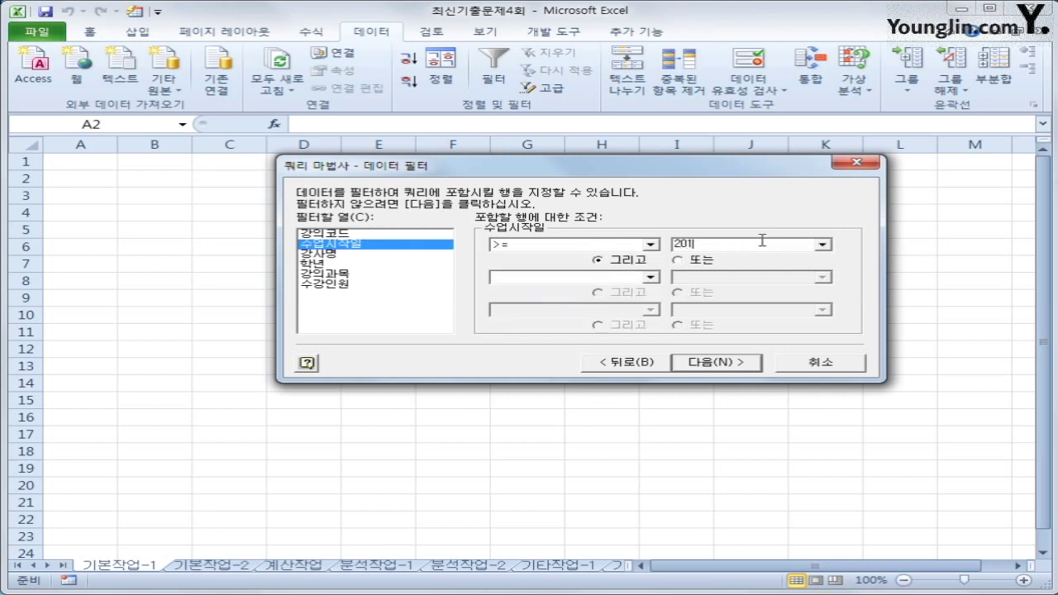
{"action": "type", "text": "7-01-01"}
Step: Filter 수강인원 to values of 70 or more and continue to sorting
{"action": "left_click", "coordinate": [340, 286]}
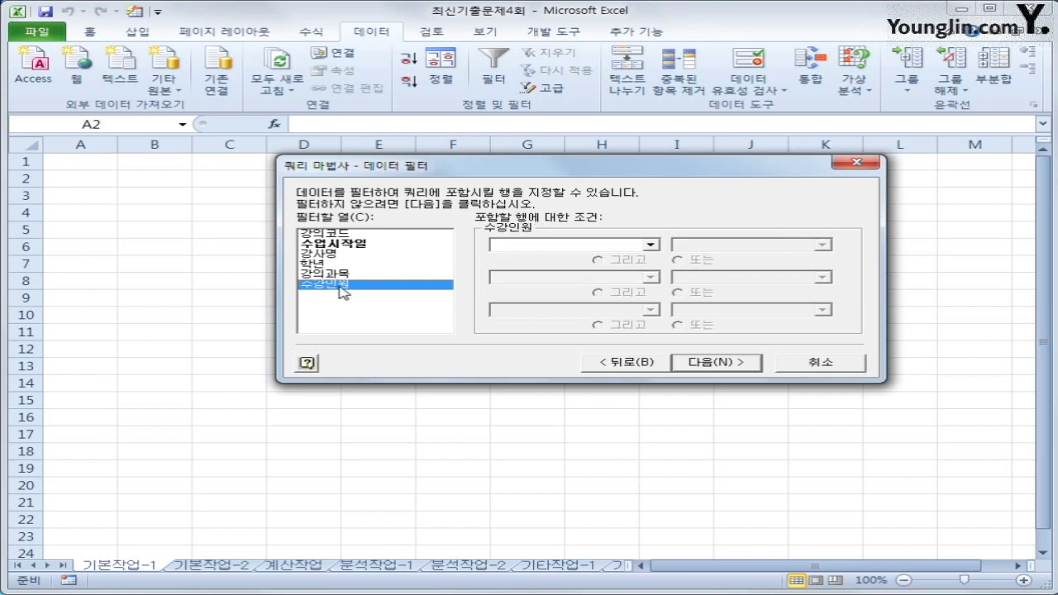
{"action": "left_click", "coordinate": [605, 250]}
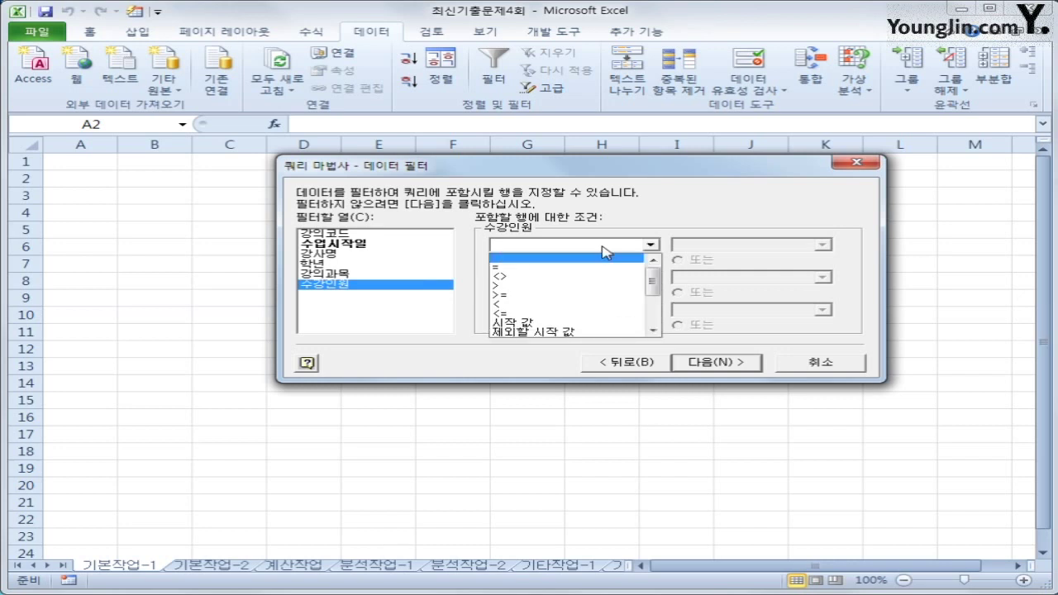
{"action": "left_click", "coordinate": [602, 296]}
{"action": "type", "text": "7"}
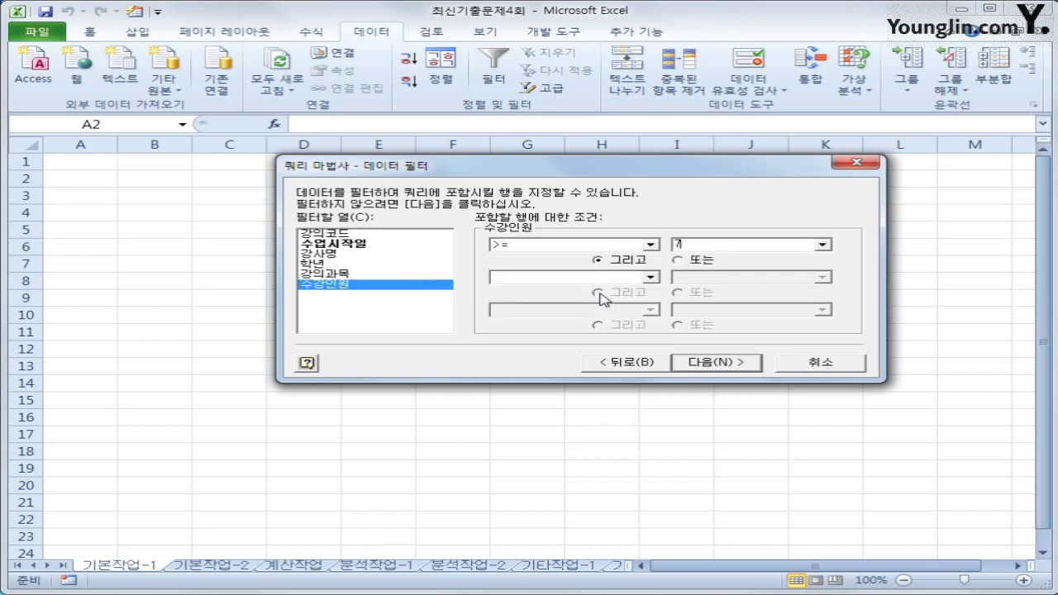
{"action": "type", "text": "0"}
{"action": "left_click", "coordinate": [751, 365]}
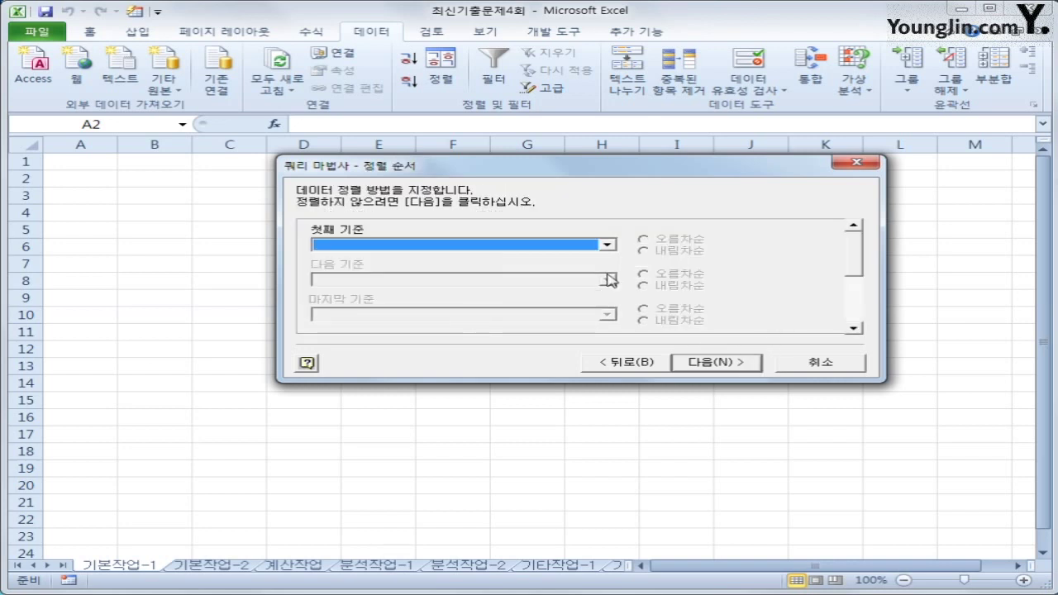
Step: Sort by 수업시작일 ascending, then 수강인원 descending, and proceed to the wizard's final step
{"action": "left_click", "coordinate": [608, 244]}
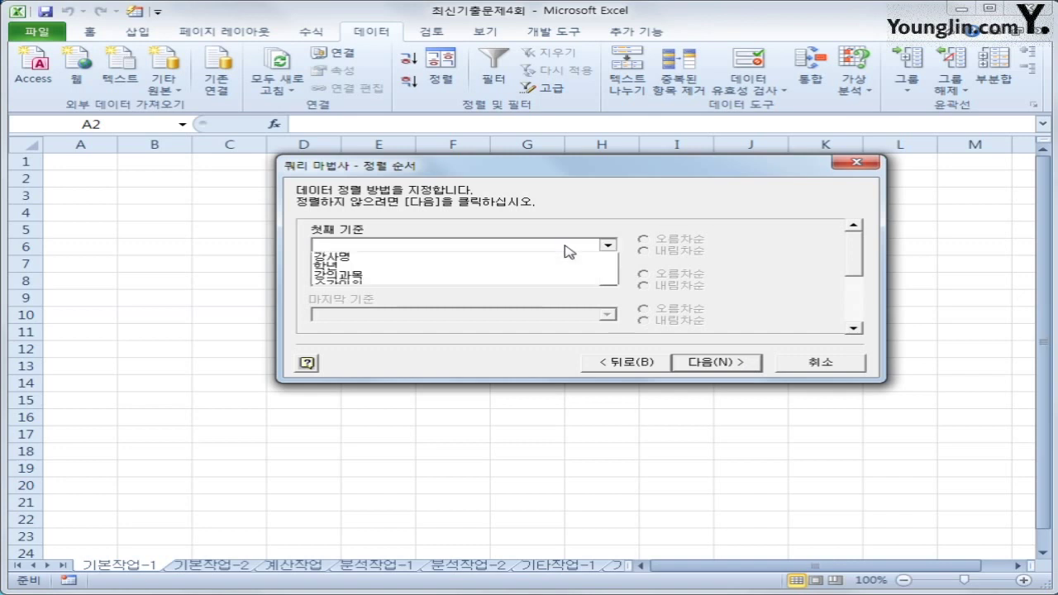
{"action": "left_click", "coordinate": [489, 276]}
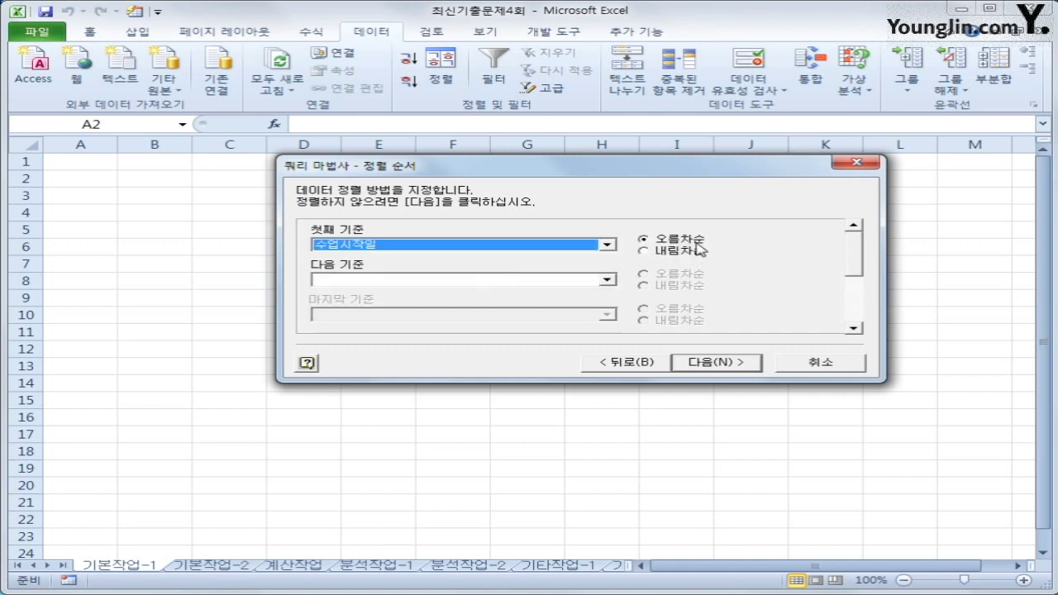
{"action": "left_click", "coordinate": [565, 281]}
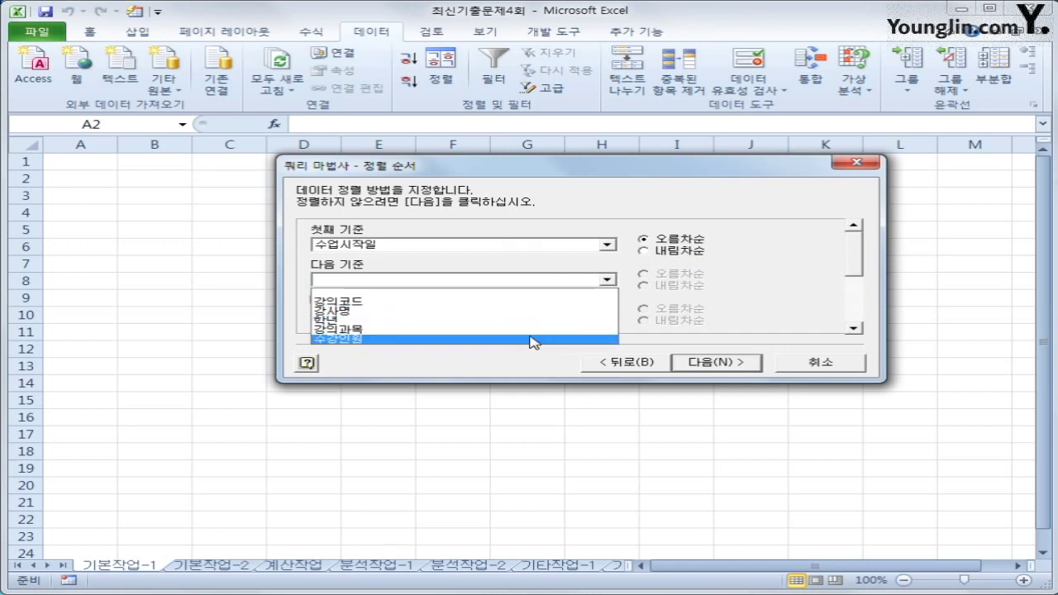
{"action": "left_click", "coordinate": [534, 339]}
{"action": "left_click", "coordinate": [671, 288]}
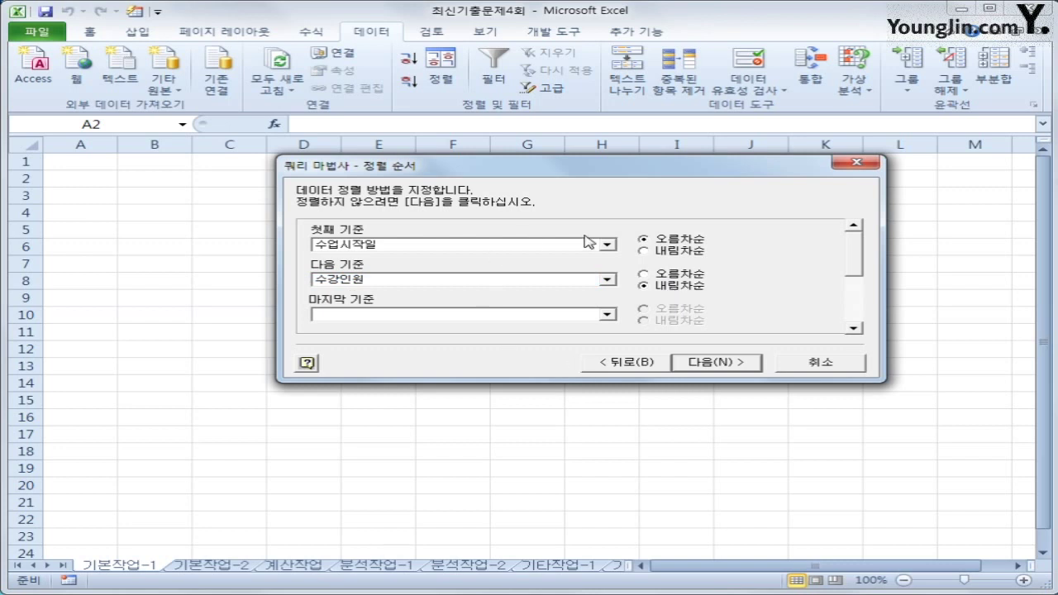
{"action": "left_click", "coordinate": [744, 363]}
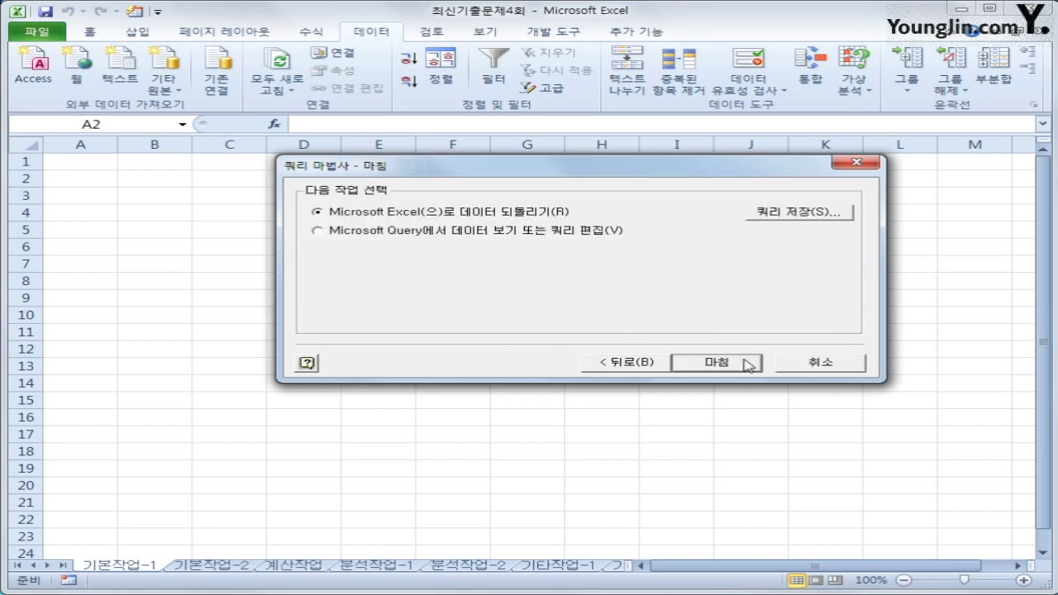
Step: Return the query results as a table at $A$2, then switch to the 기본작업-2 sheet
{"action": "left_click", "coordinate": [748, 365]}
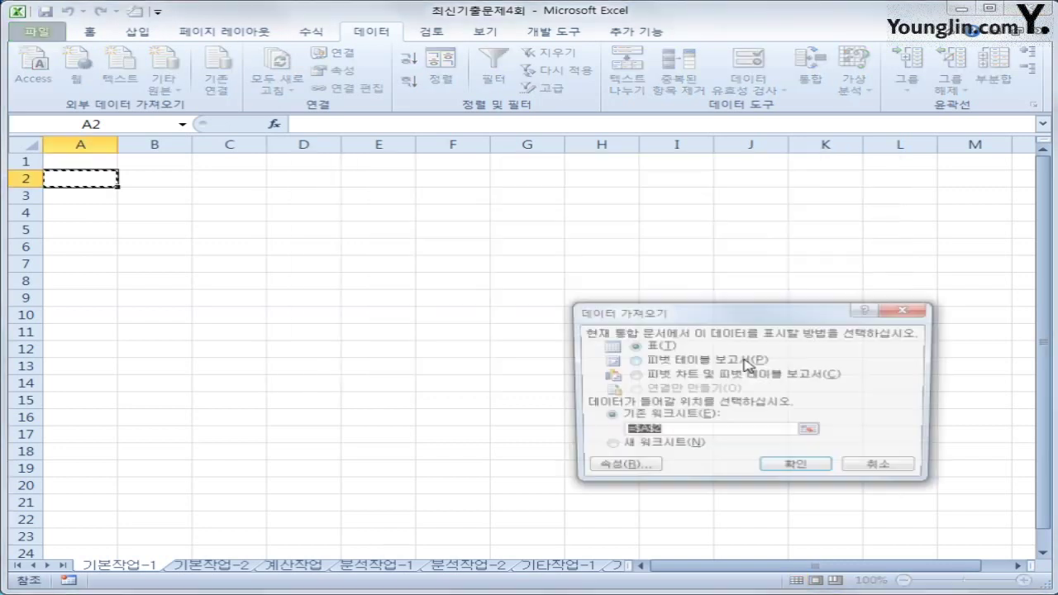
{"action": "left_click_drag", "start_coordinate": [723, 294], "coordinate": [702, 209]}
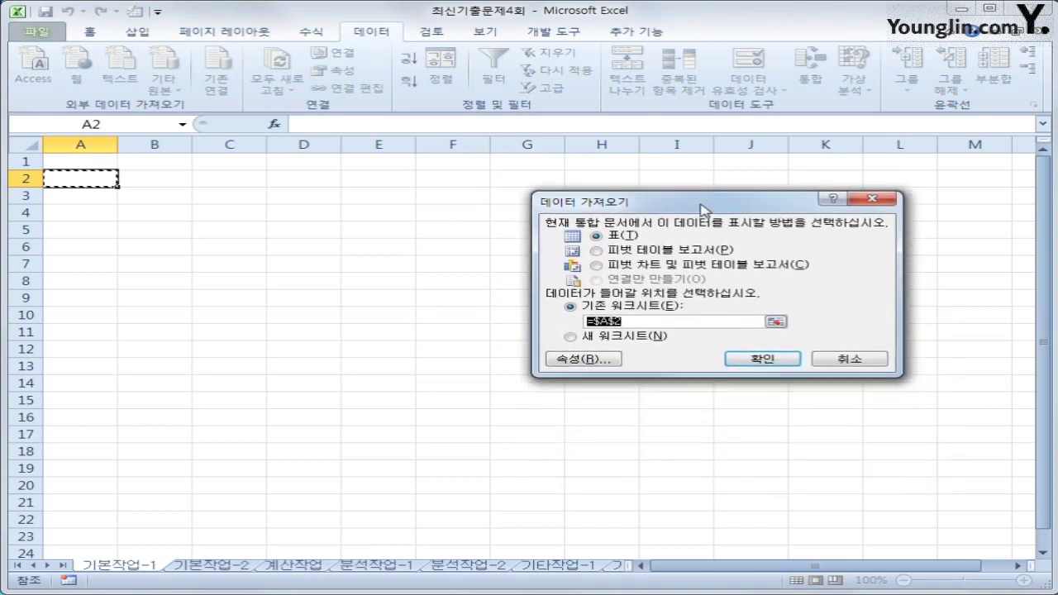
{"action": "left_click", "coordinate": [769, 361]}
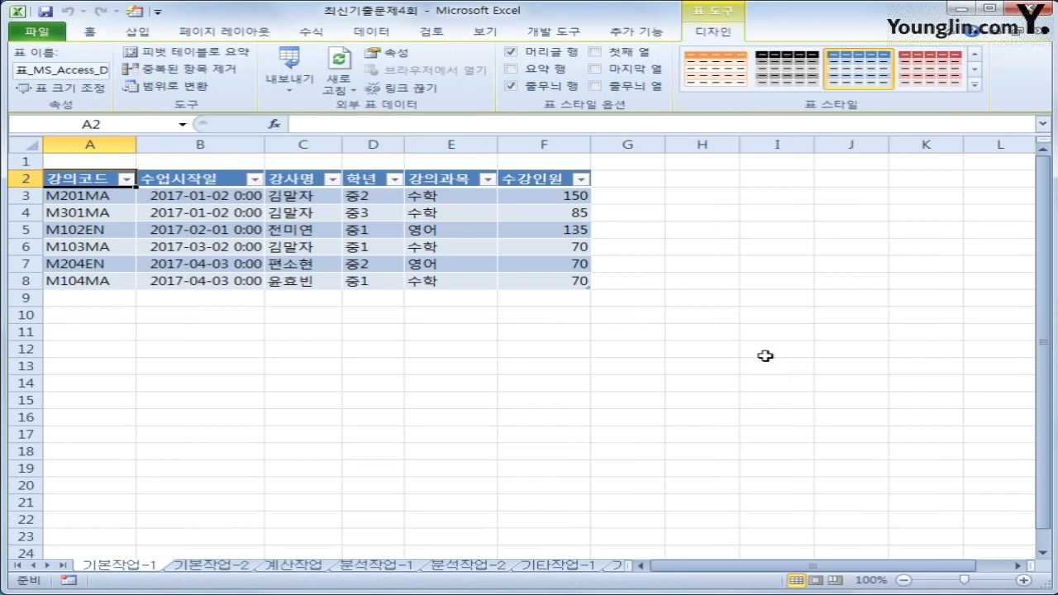
{"action": "left_click", "coordinate": [225, 567]}
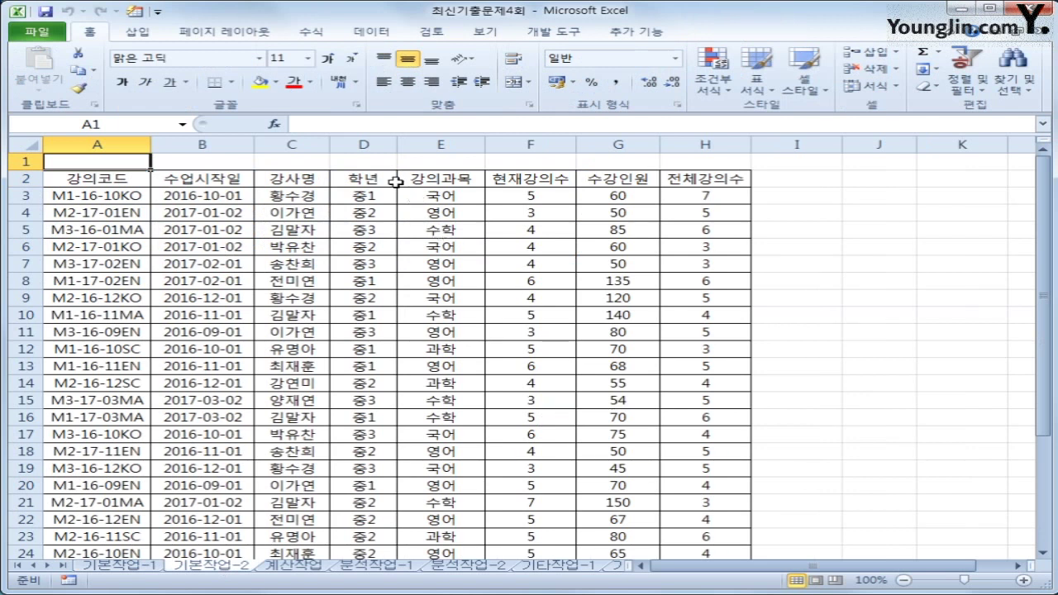
{"action": "left_click_drag", "start_coordinate": [391, 179], "coordinate": [386, 192]}
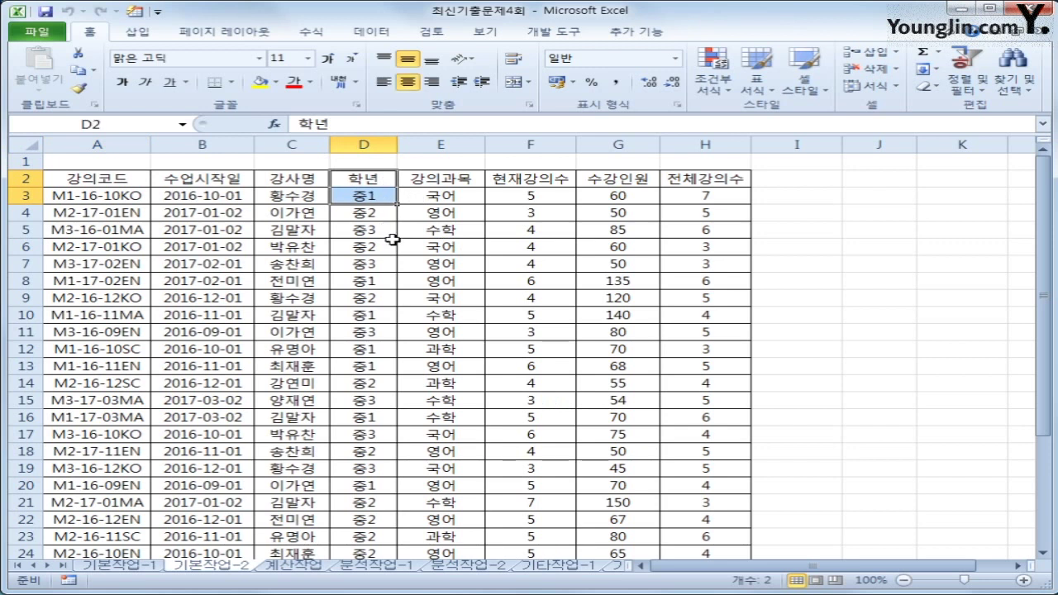
{"action": "key", "text": "ctrl+c"}
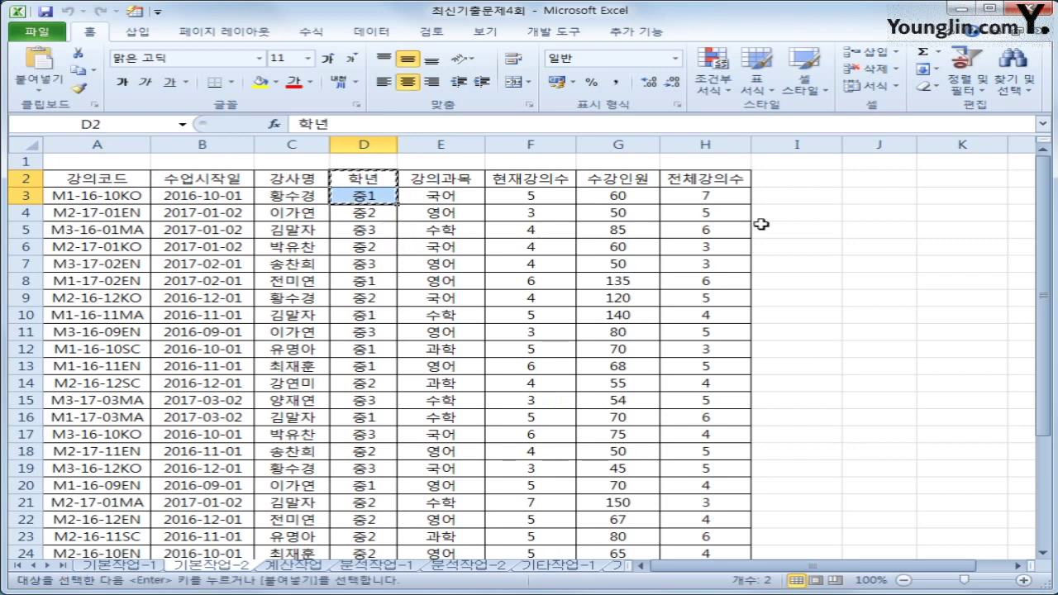
{"action": "left_click", "coordinate": [861, 179]}
{"action": "key", "text": "ctrl+v"}
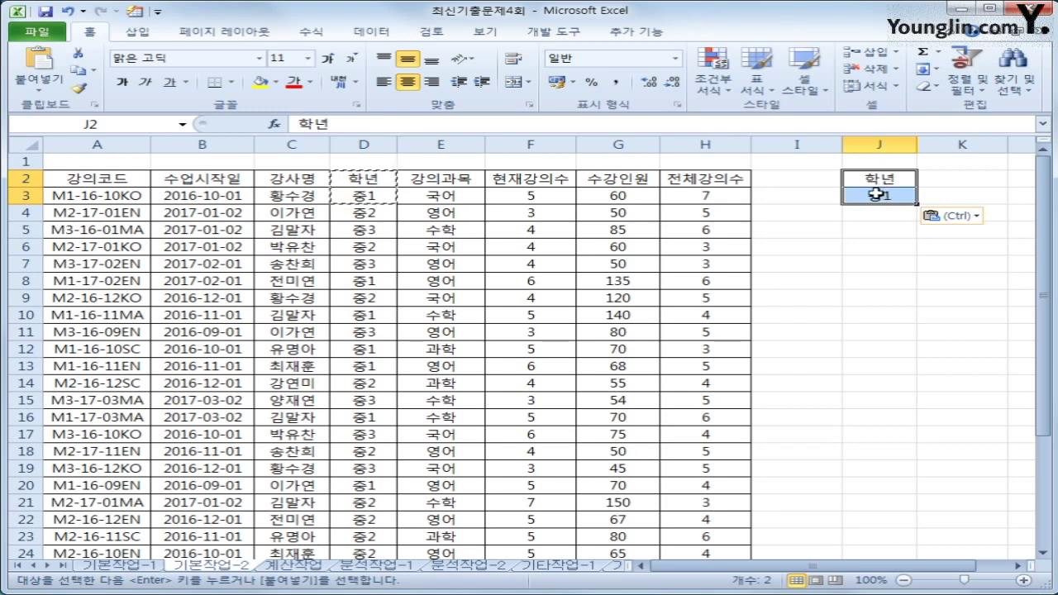
{"action": "left_click", "coordinate": [900, 180]}
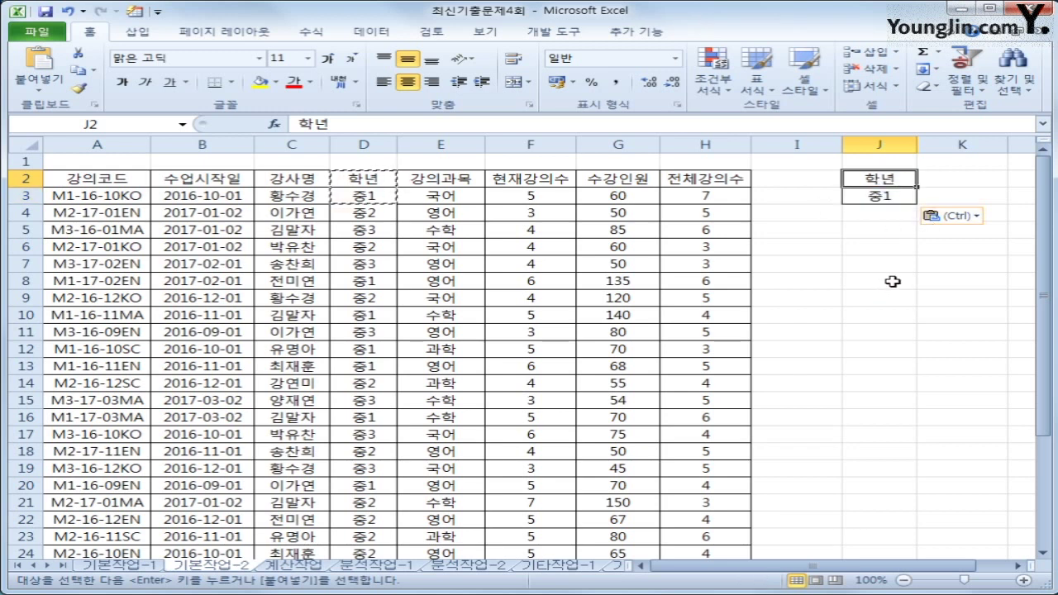
{"action": "left_click", "coordinate": [67, 13]}
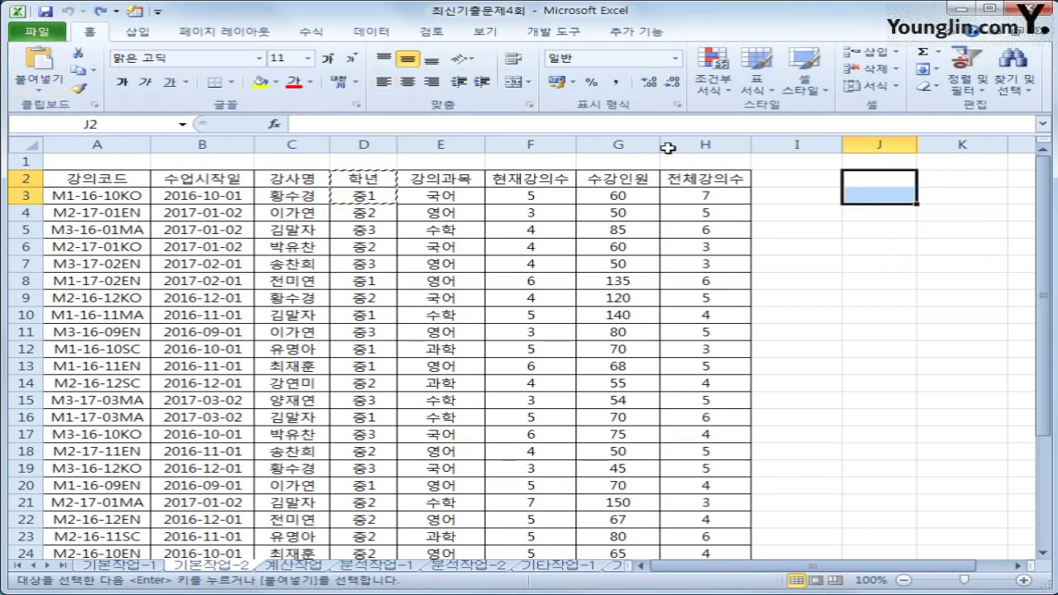
Step: Enter the heading 조건 in cell J2
{"action": "left_click", "coordinate": [862, 180]}
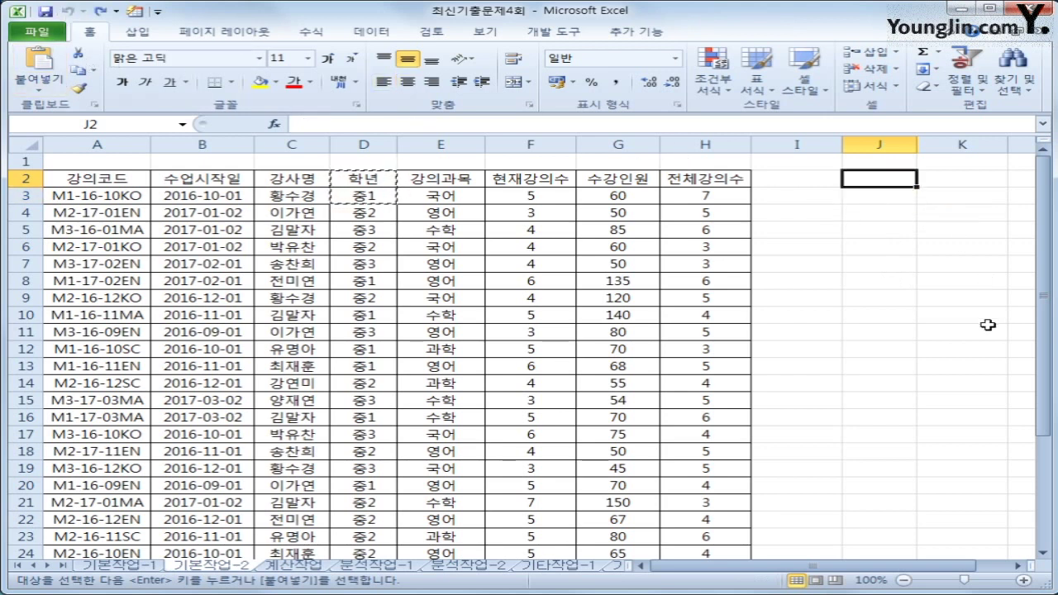
{"action": "type", "text": "wh"}
{"action": "key", "text": "BackSpace"}
{"action": "key", "text": "BackSpace"}
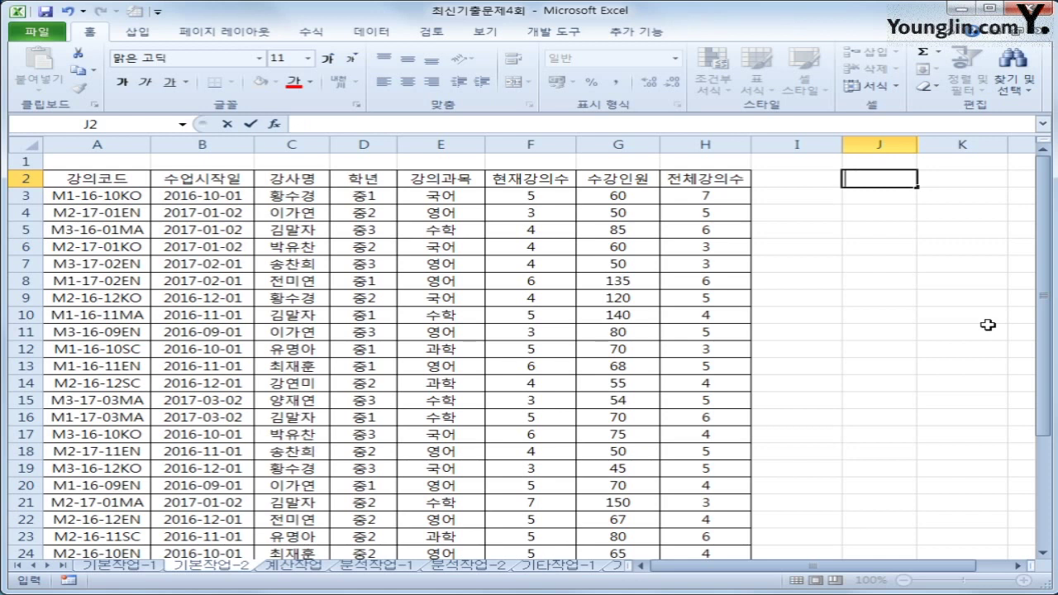
{"action": "type", "text": "조건"}
{"action": "key", "text": "Return"}
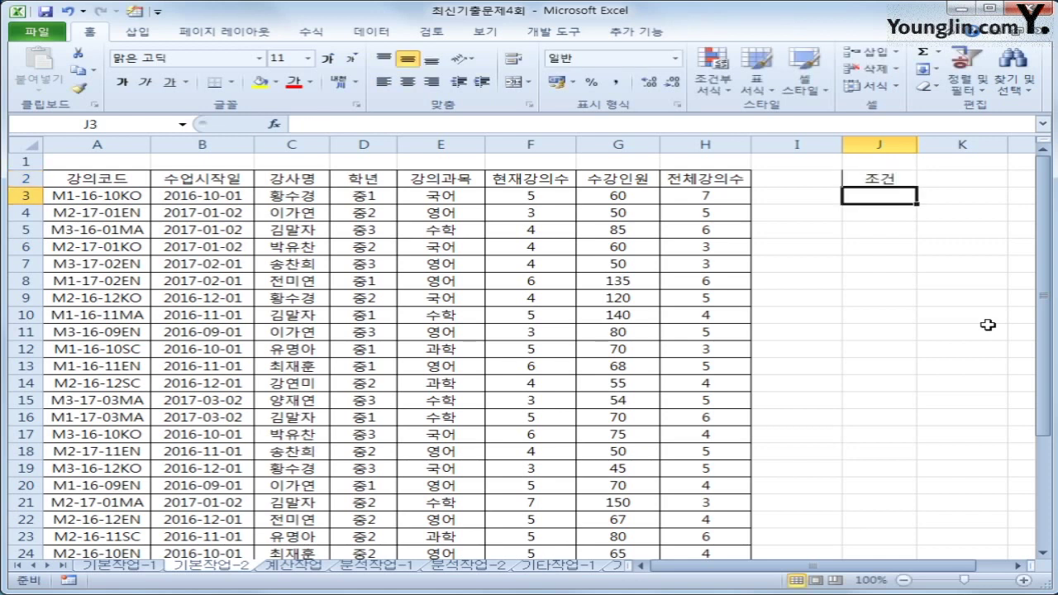
Step: Begin J3's formula as =and($D3="중1", with the D column fixed
{"action": "type", "text": "="}
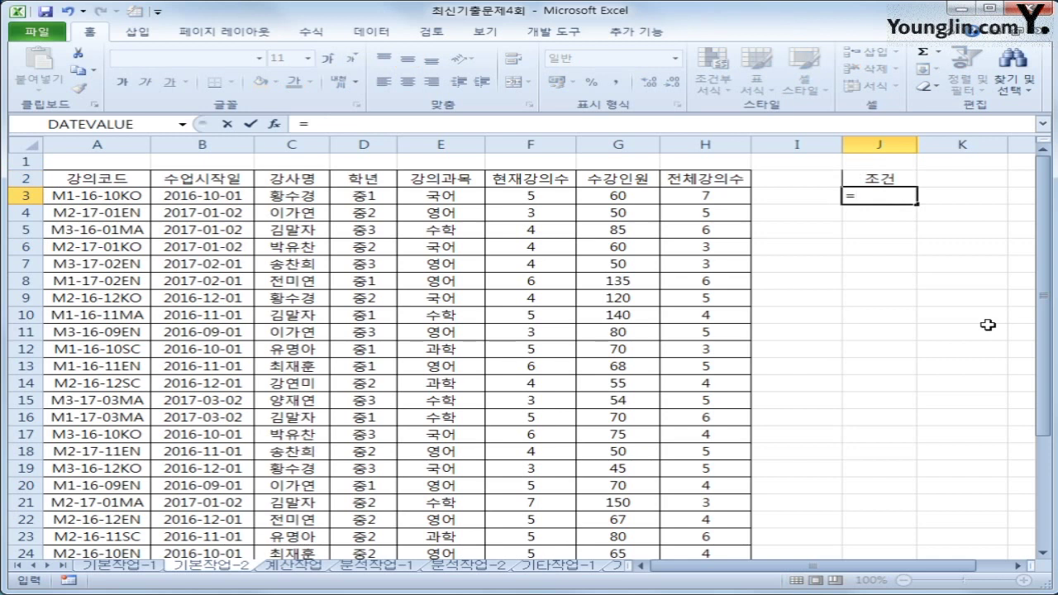
{"action": "type", "text": "ㅁ"}
{"action": "key", "text": "BackSpace"}
{"action": "type", "text": "and("}
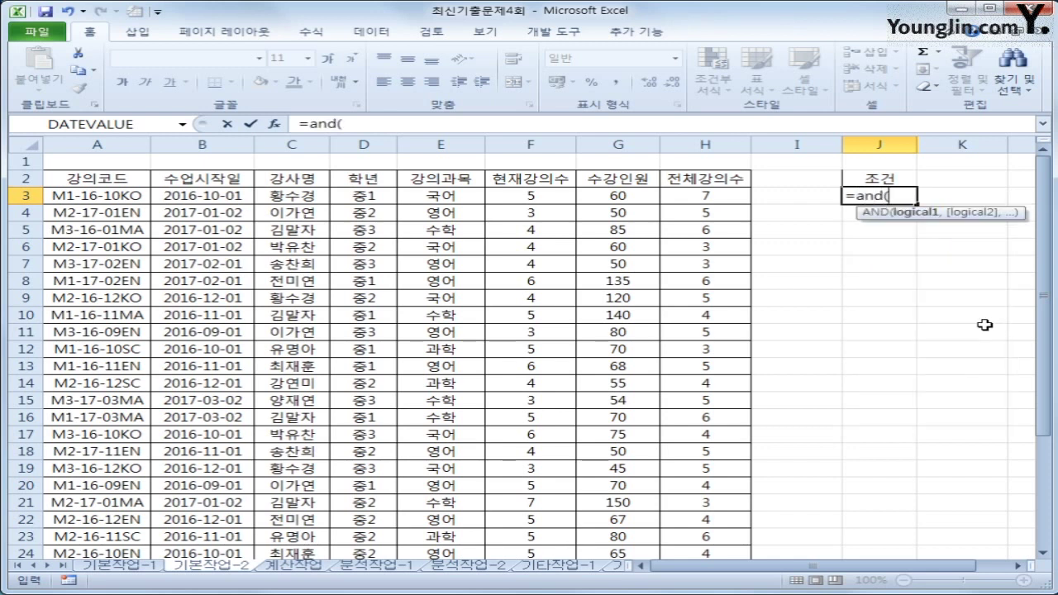
{"action": "left_click", "coordinate": [359, 194]}
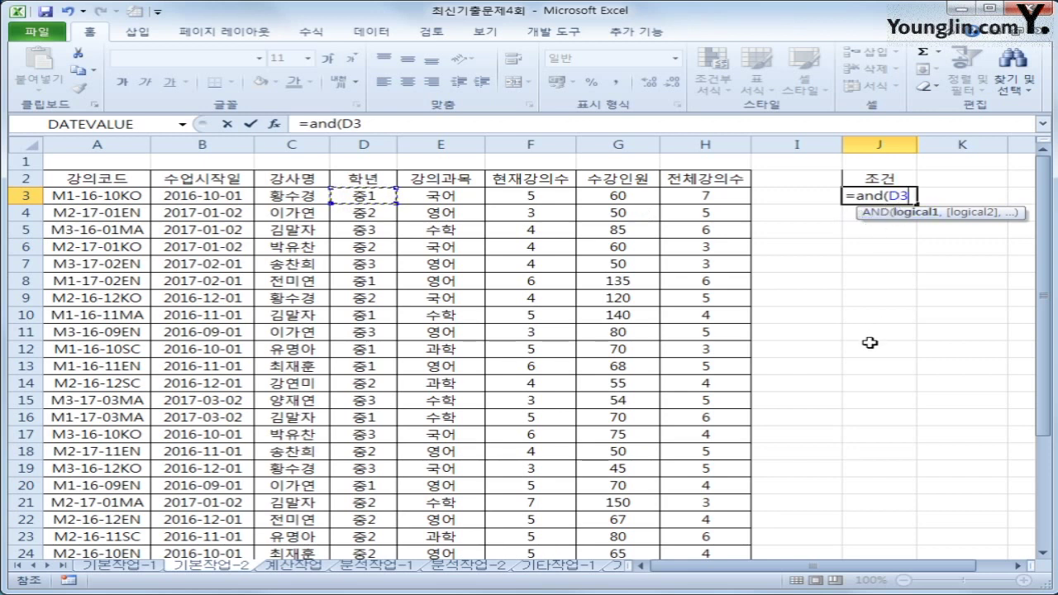
{"action": "key", "text": "F4"}
{"action": "key", "text": "F4"}
{"action": "key", "text": "F4"}
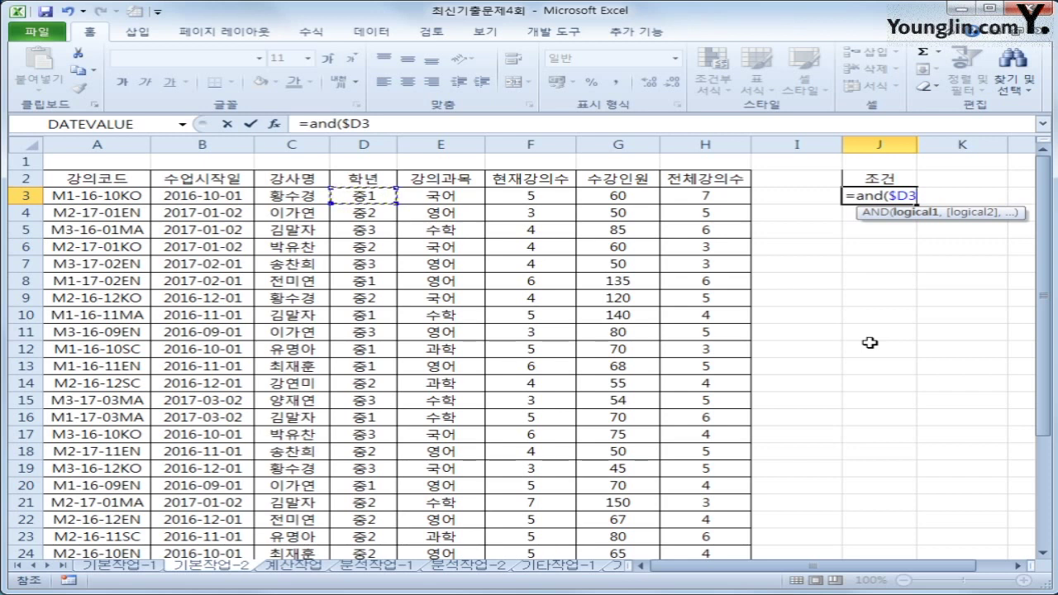
{"action": "type", "text": "=\""}
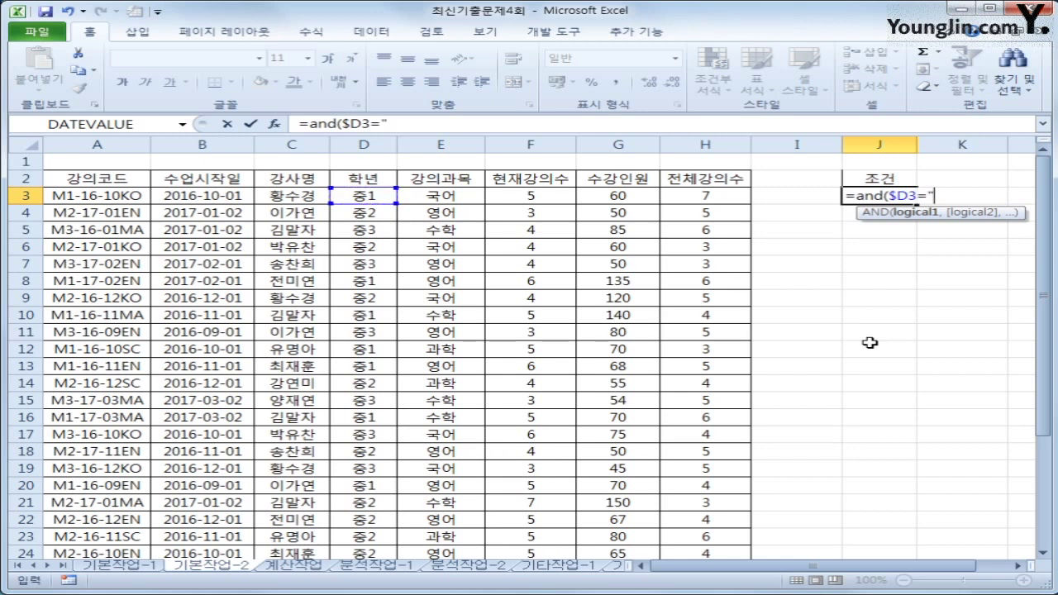
{"action": "type", "text": "주"}
{"action": "type", "text": "\""}
{"action": "type", "text": ","}
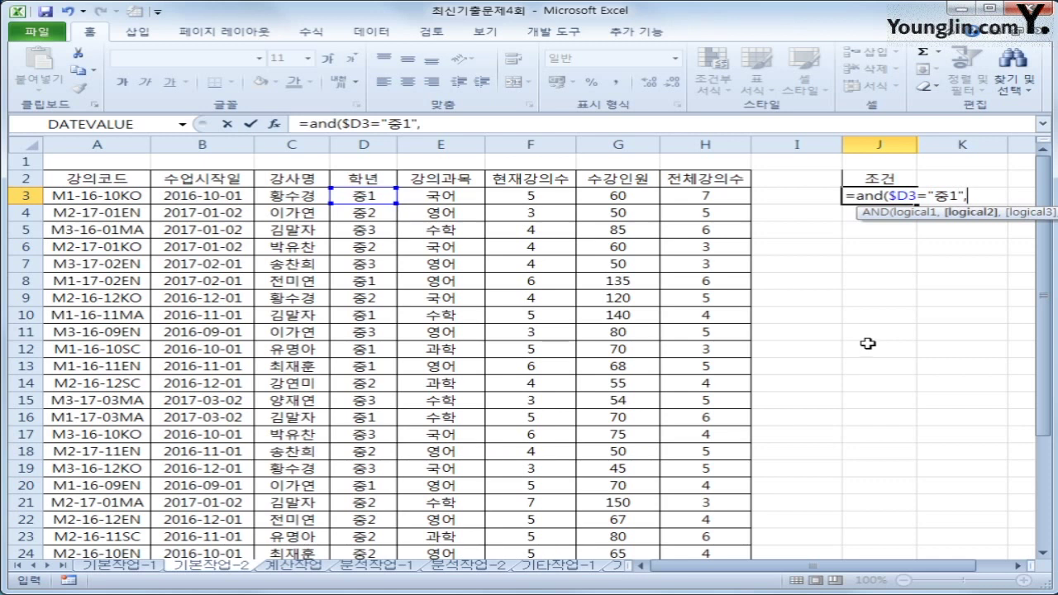
Step: Extend the J3 formula with $F3>=percentile( for the 현재강의수 condition
{"action": "left_click", "coordinate": [559, 196]}
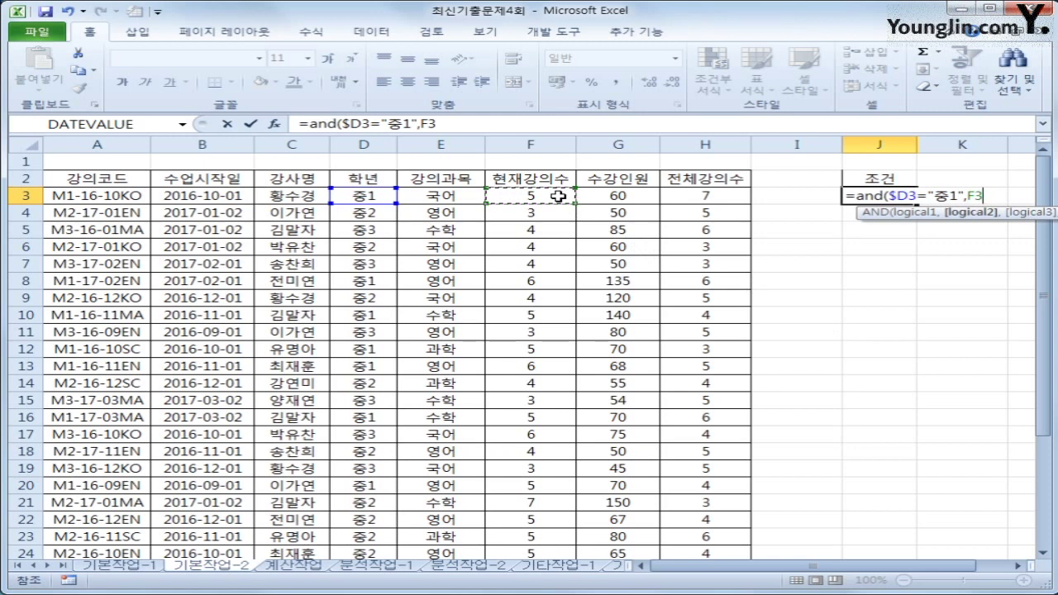
{"action": "key", "text": "F4"}
{"action": "key", "text": "F4"}
{"action": "key", "text": "F4"}
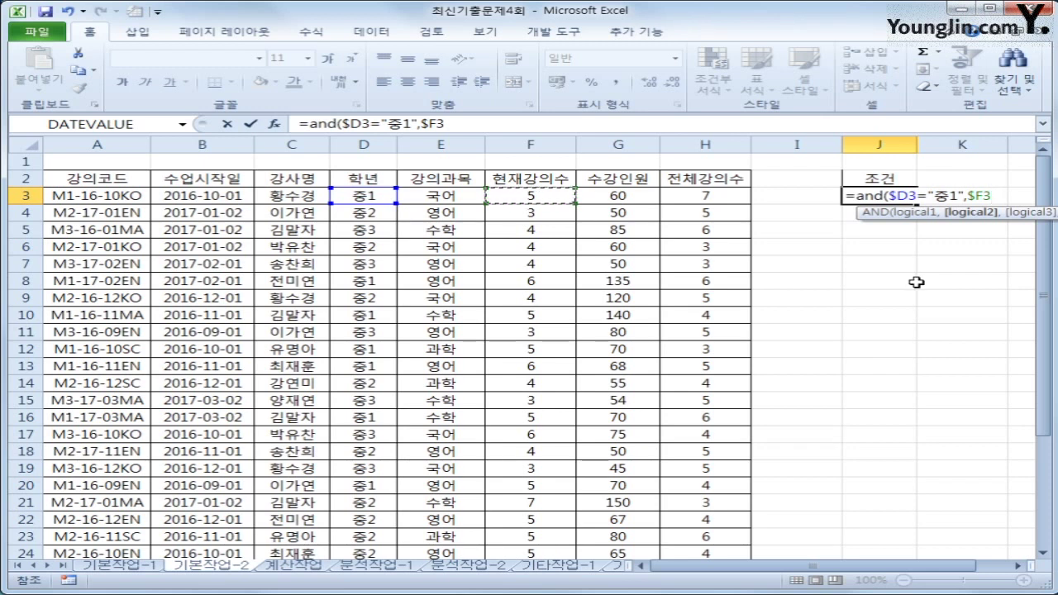
{"action": "type", "text": ">="}
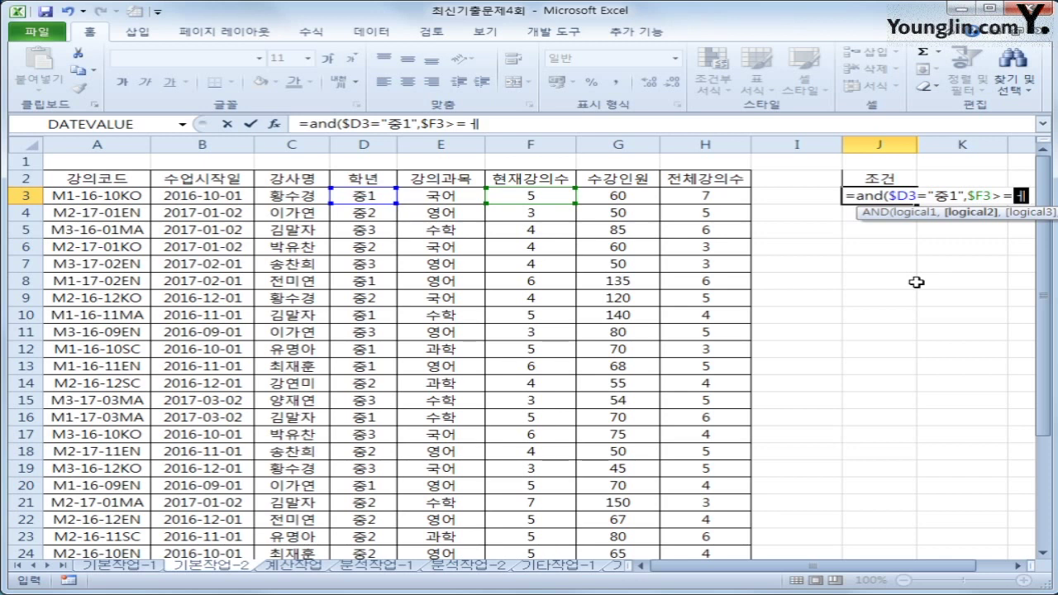
{"action": "type", "text": "p"}
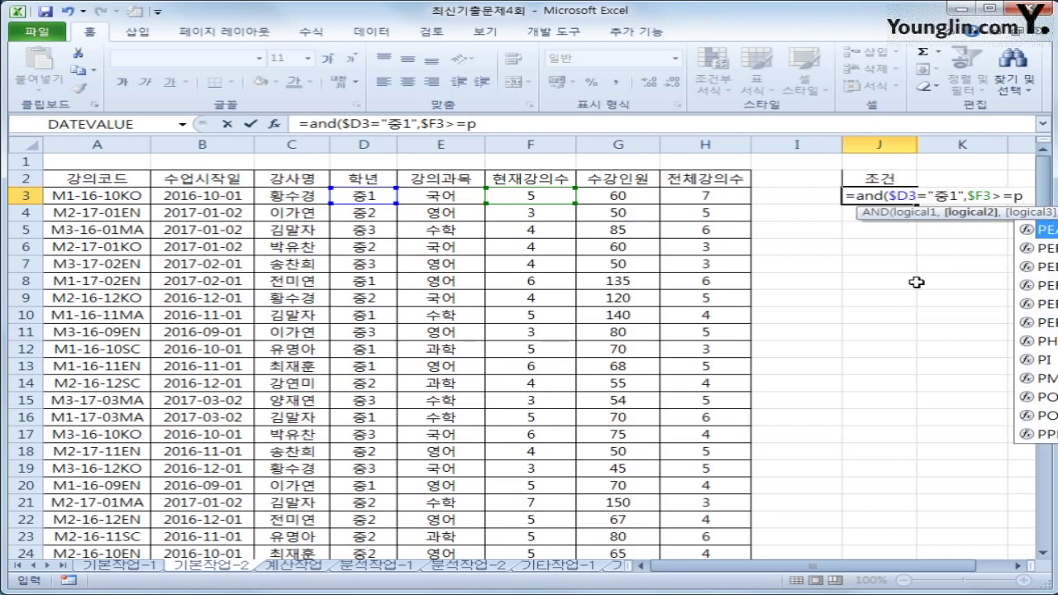
{"action": "type", "text": "re"}
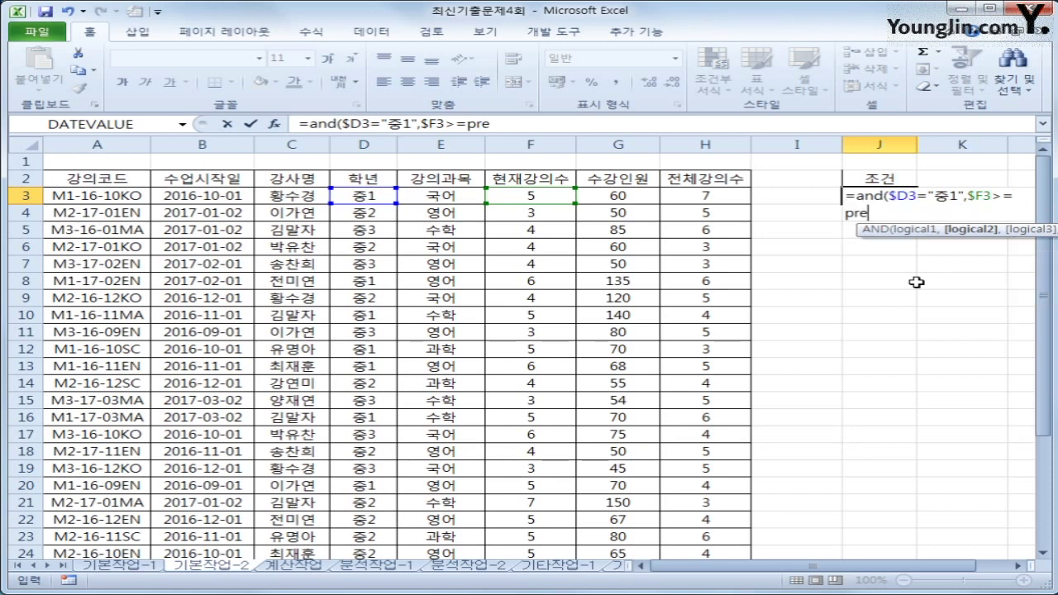
{"action": "key", "text": "BackSpace"}
{"action": "key", "text": "BackSpace"}
{"action": "type", "text": "er"}
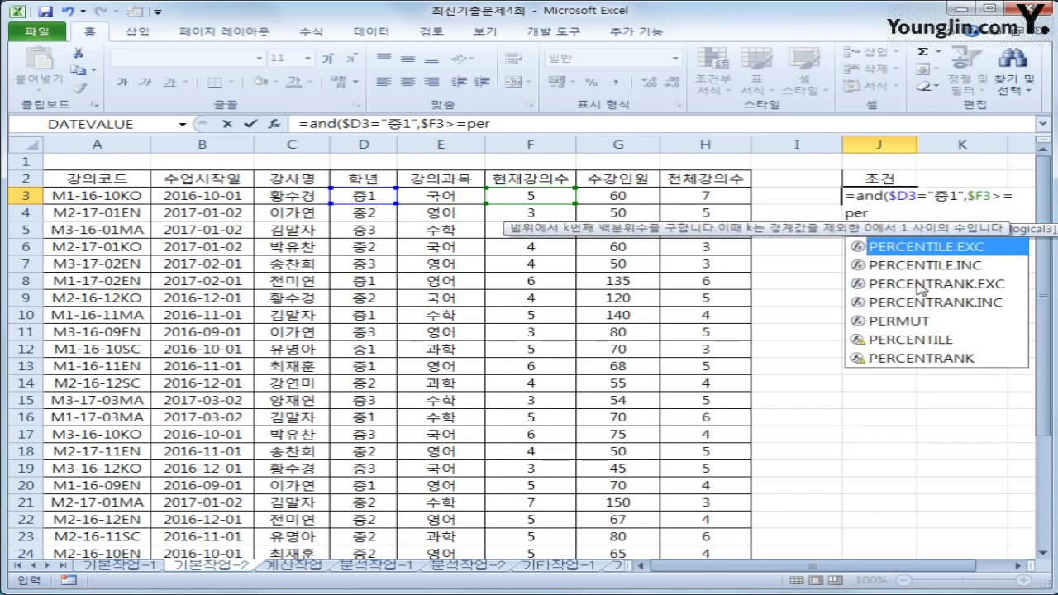
{"action": "type", "text": "c"}
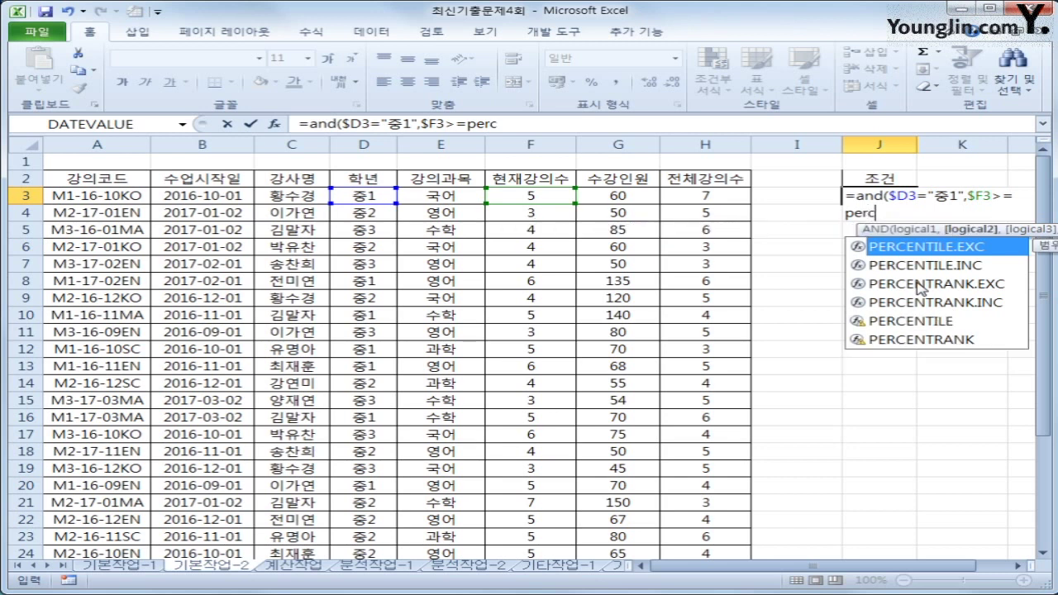
{"action": "type", "text": "entile("}
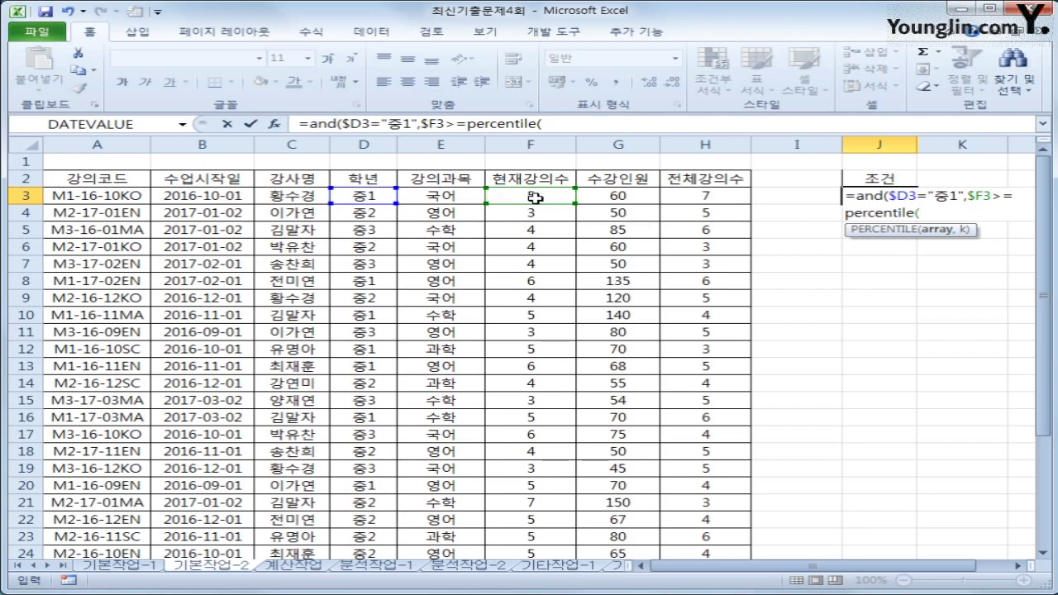
Step: Complete J3 as =AND($D3="중1",$F3>=PERCENTILE($F$3:$F$32,90%)), which shows FALSE
{"action": "left_click_drag", "start_coordinate": [536, 199], "coordinate": [538, 521]}
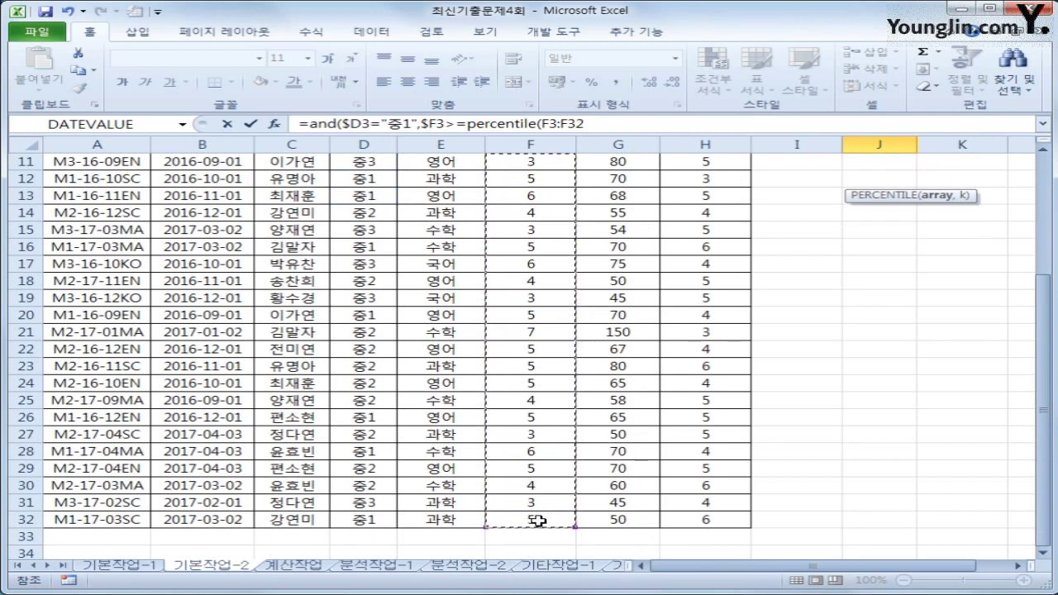
{"action": "key", "text": "F4"}
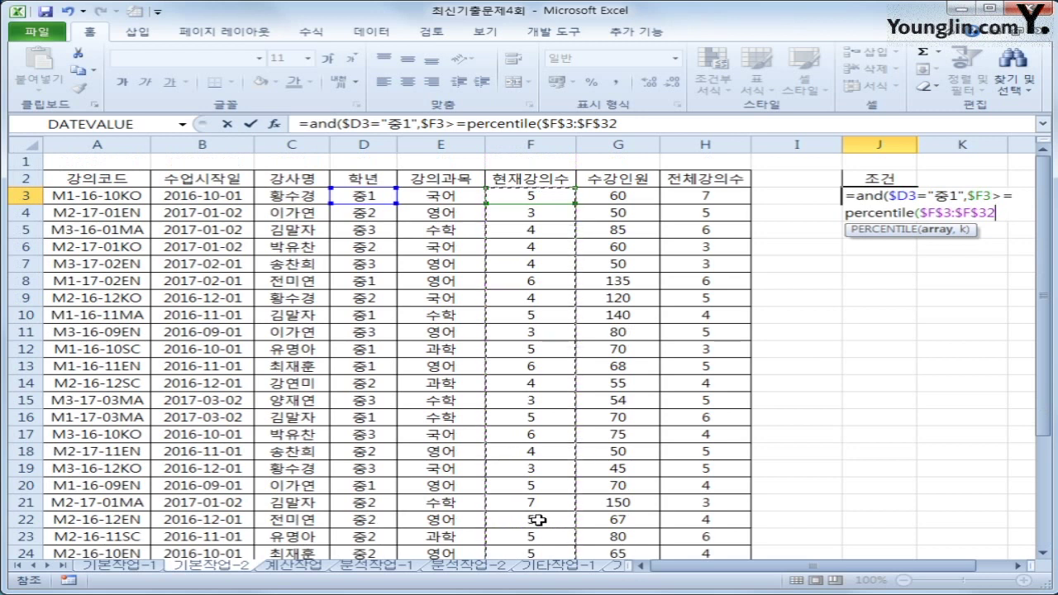
{"action": "type", "text": ","}
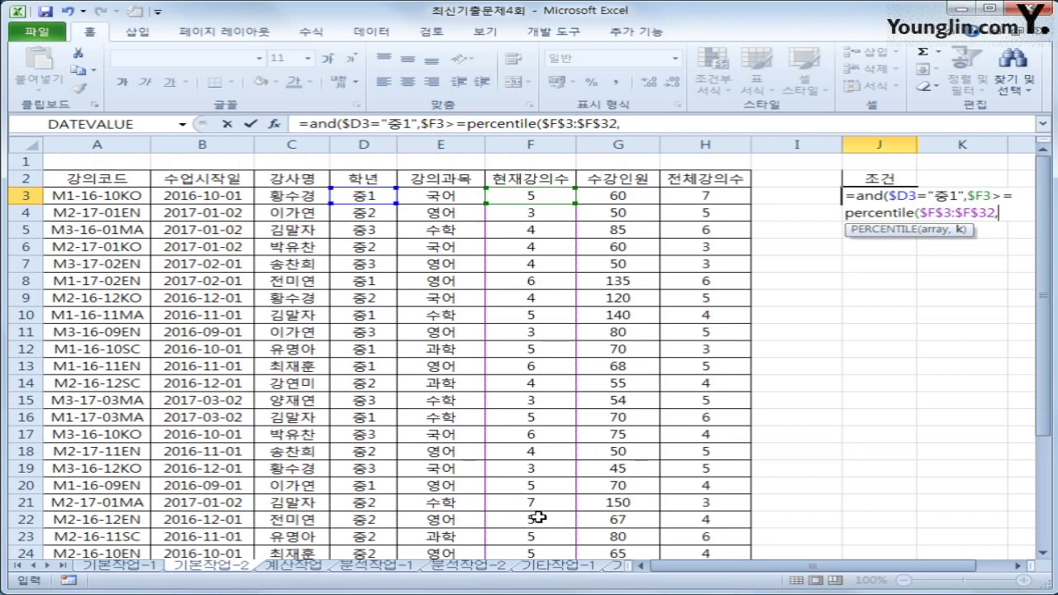
{"action": "type", "text": "90%"}
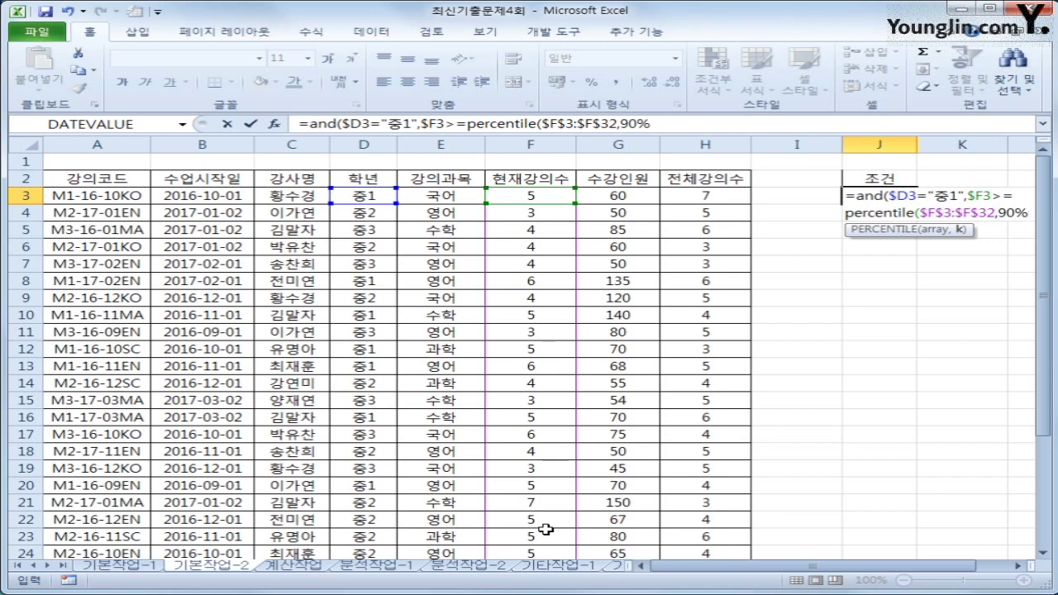
{"action": "type", "text": ")"}
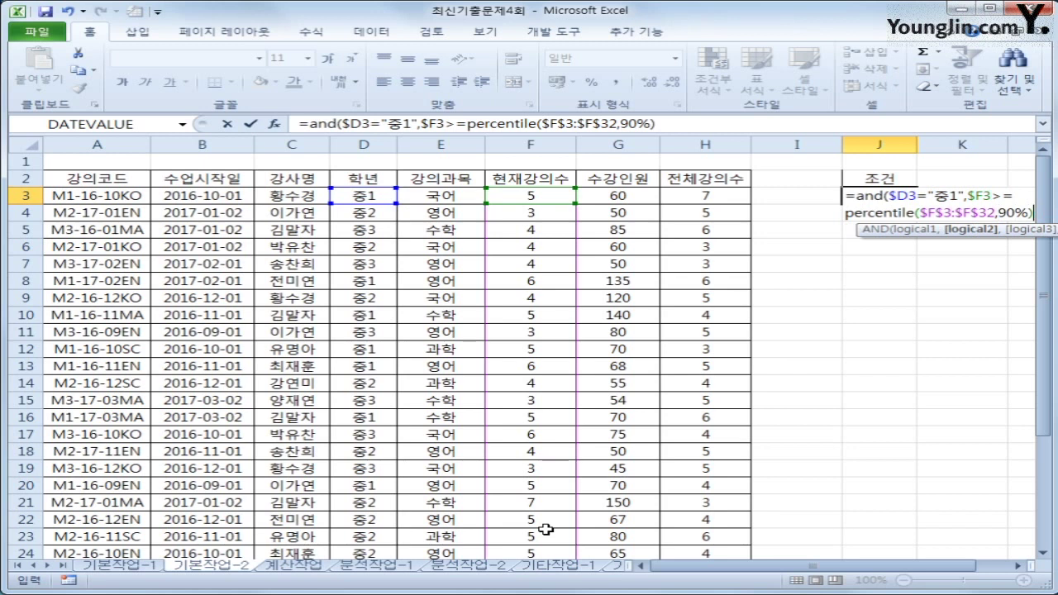
{"action": "type", "text": ")"}
{"action": "key", "text": "Return"}
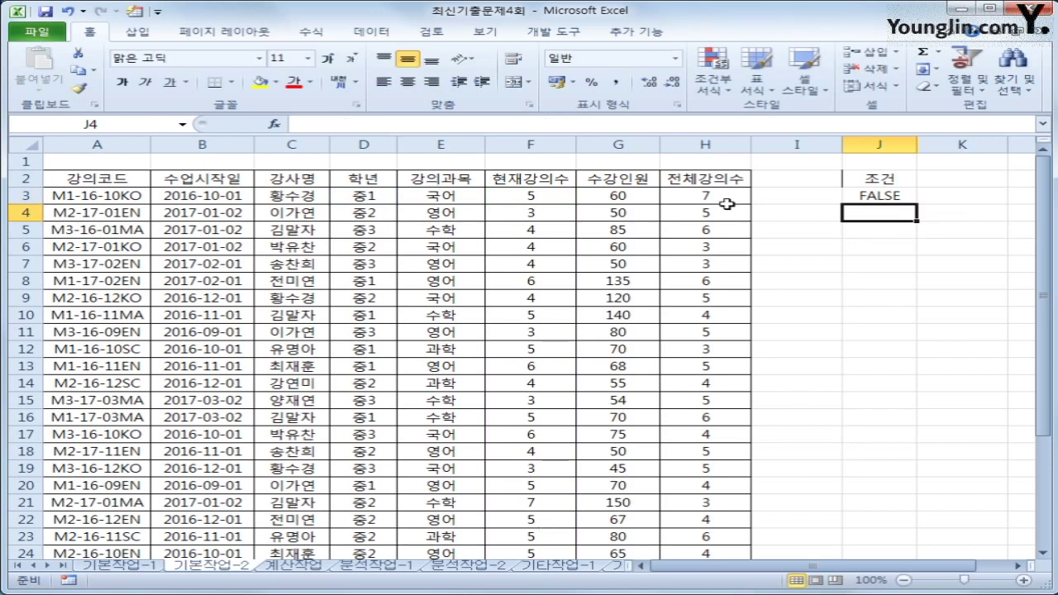
{"action": "left_click", "coordinate": [881, 197]}
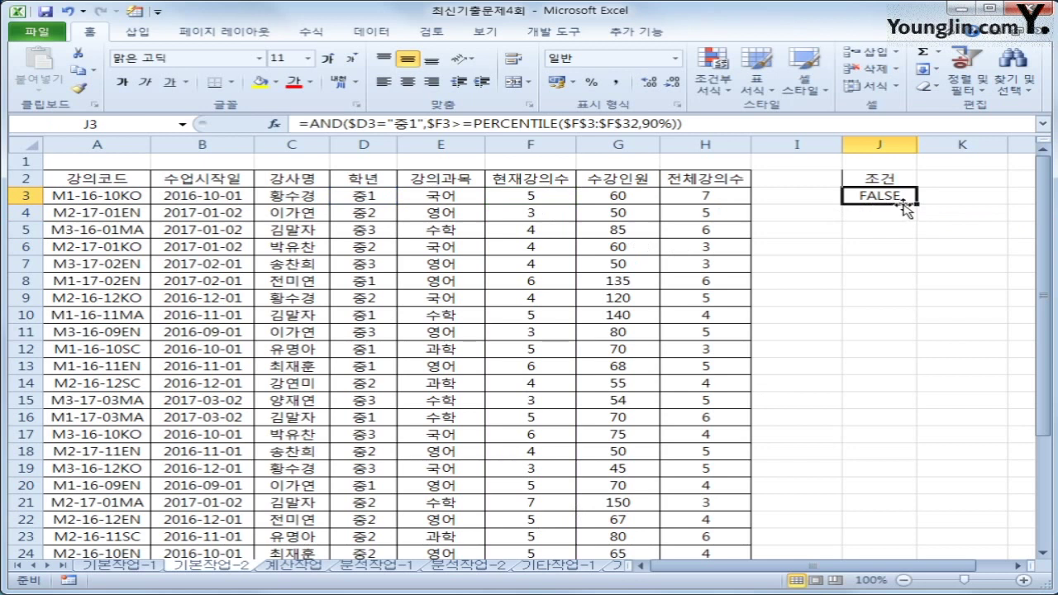
Step: Copy the headings in A2:C2 and E2 (강의코드, 수업시작일, 강사명, 강의과목) to J5:M5
{"action": "left_click", "coordinate": [884, 176]}
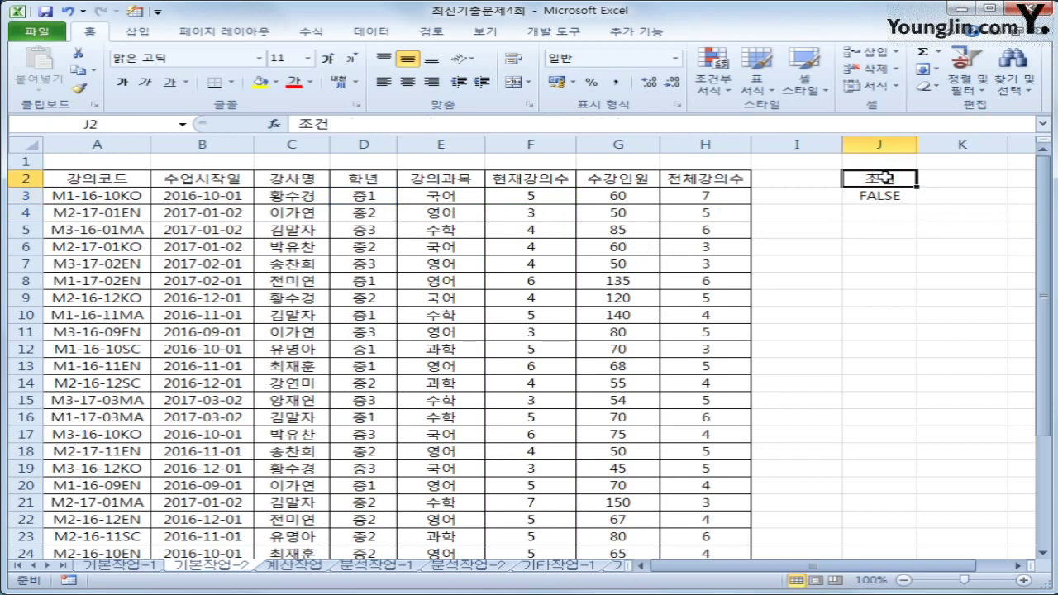
{"action": "left_click_drag", "start_coordinate": [884, 176], "coordinate": [886, 187]}
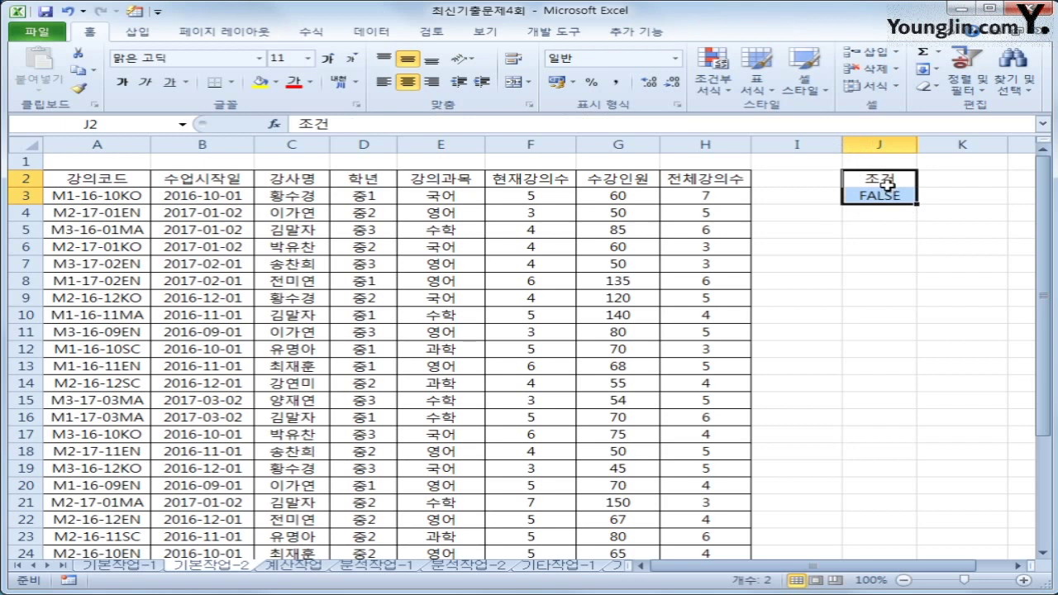
{"action": "left_click", "coordinate": [886, 183]}
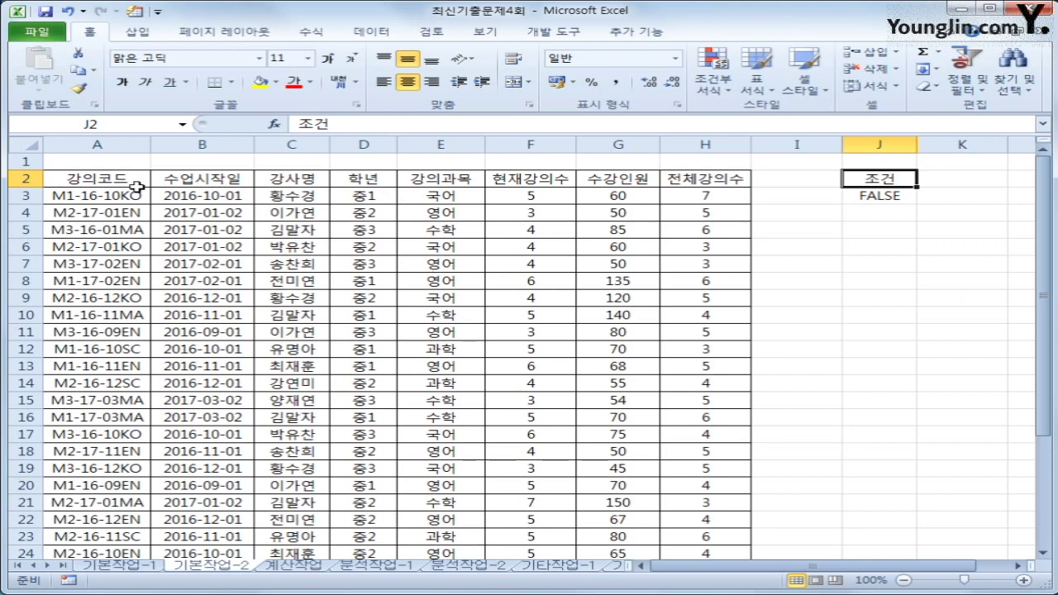
{"action": "left_click_drag", "start_coordinate": [113, 182], "coordinate": [291, 180]}
{"action": "left_click", "coordinate": [457, 179], "text": "ctrl"}
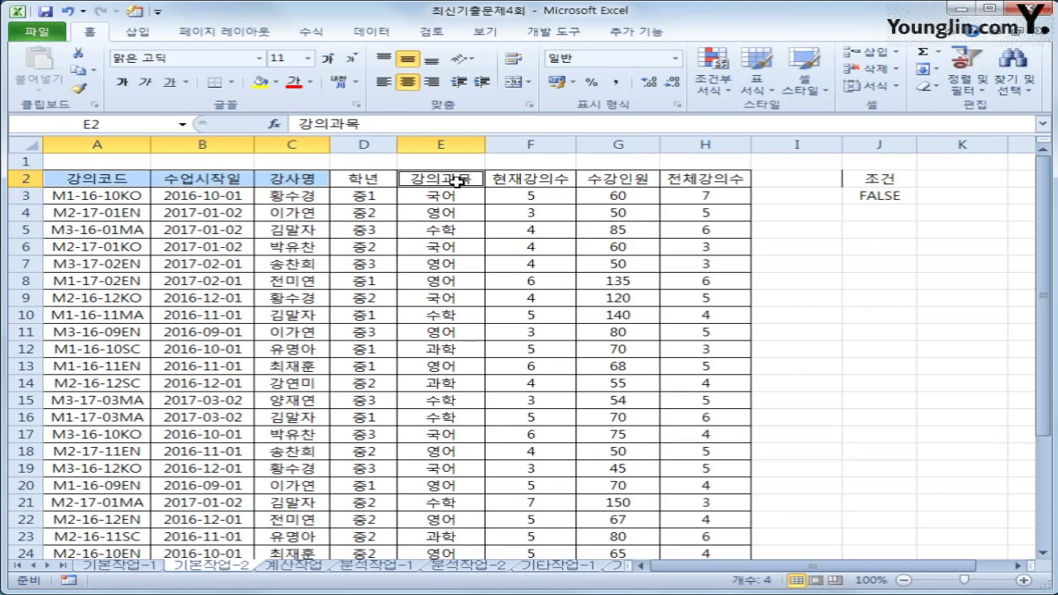
{"action": "key", "text": "ctrl+c"}
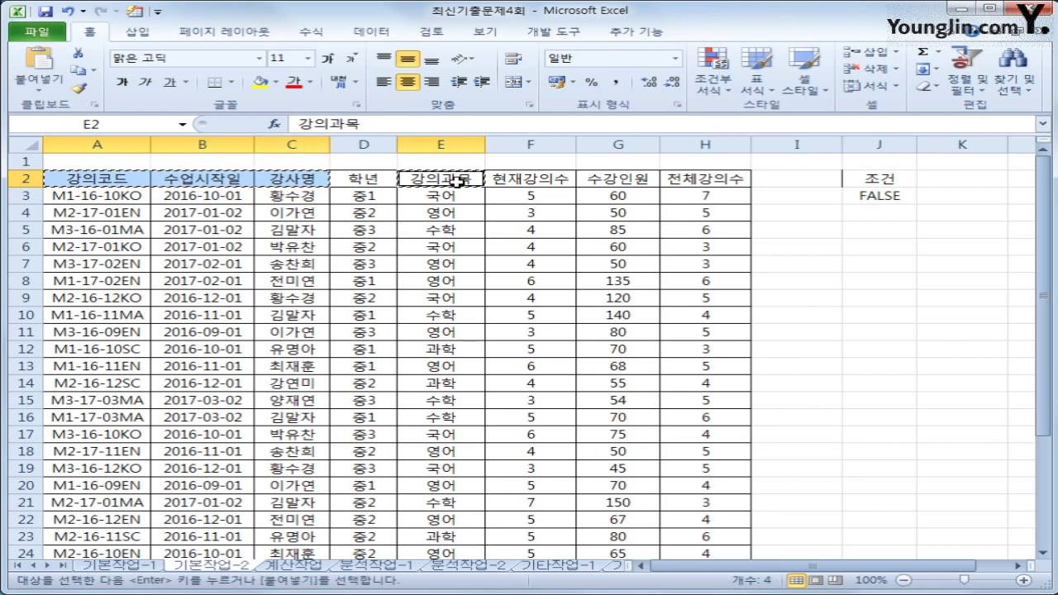
{"action": "left_click", "coordinate": [872, 234]}
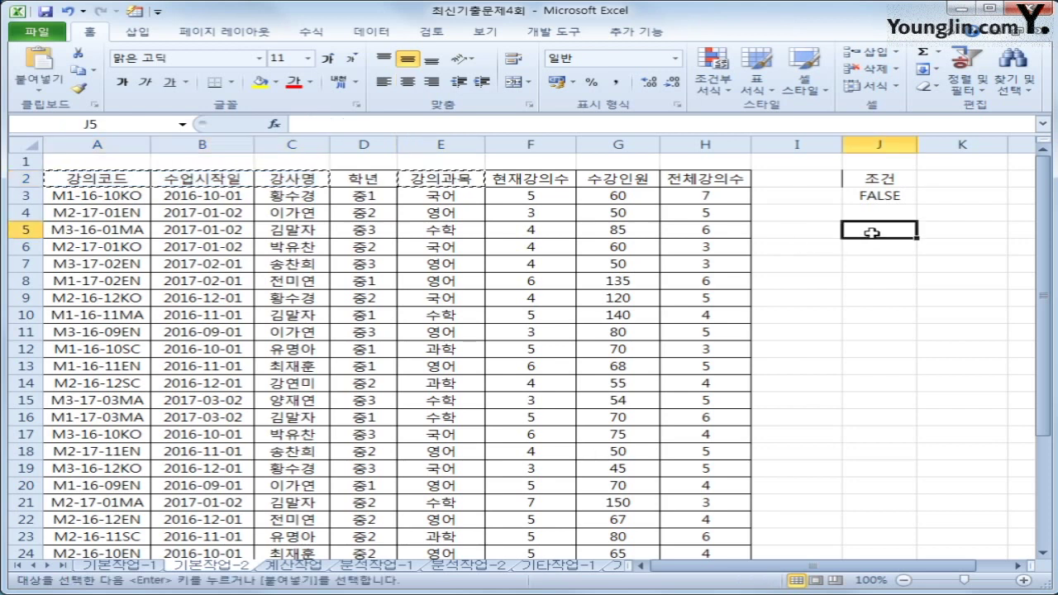
{"action": "key", "text": "ctrl+v"}
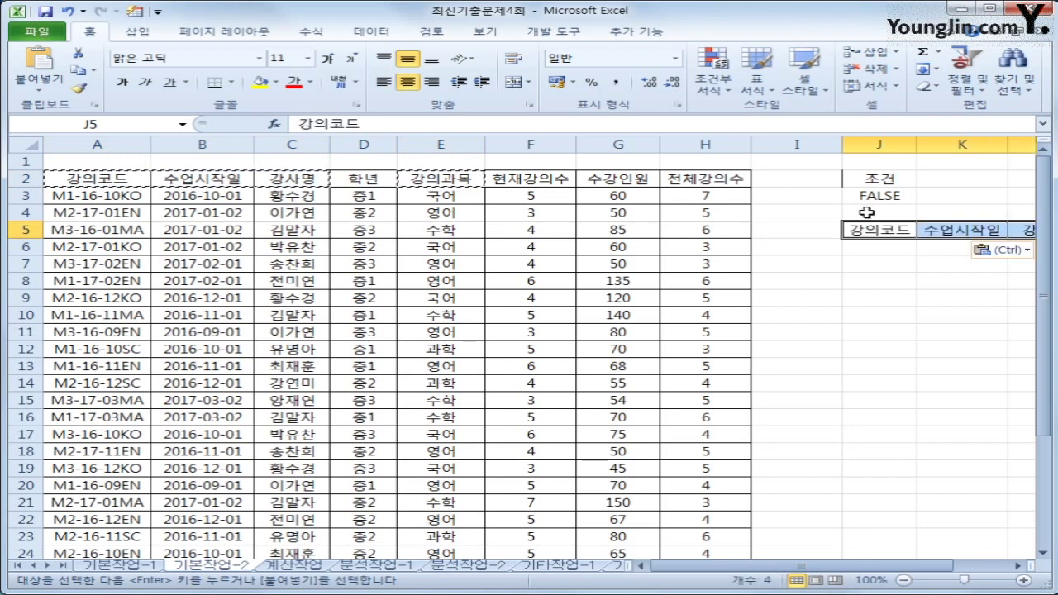
{"action": "left_click_drag", "start_coordinate": [940, 565], "coordinate": [969, 567]}
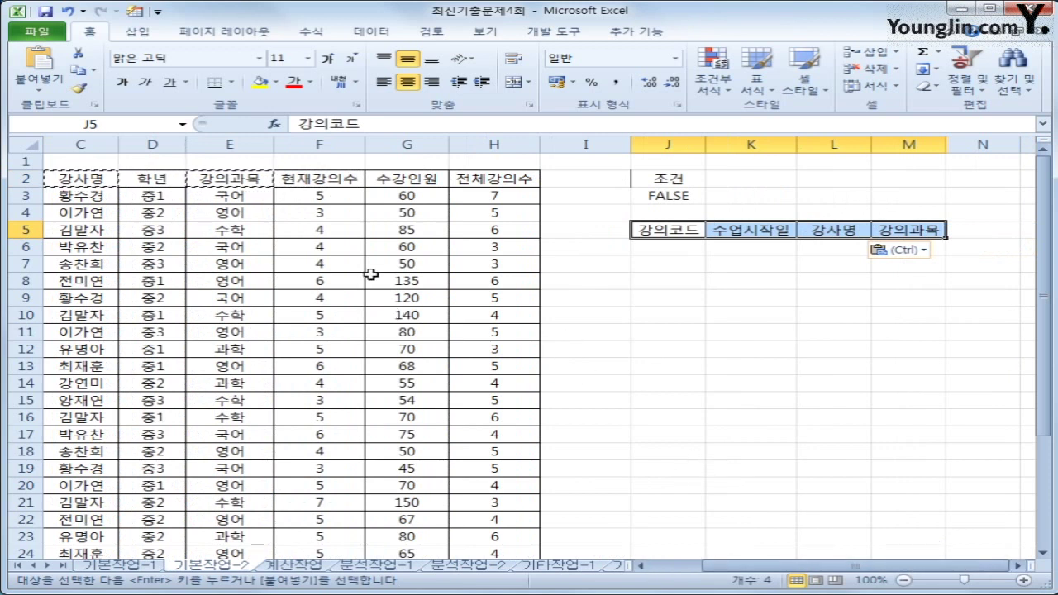
{"action": "left_click", "coordinate": [337, 277]}
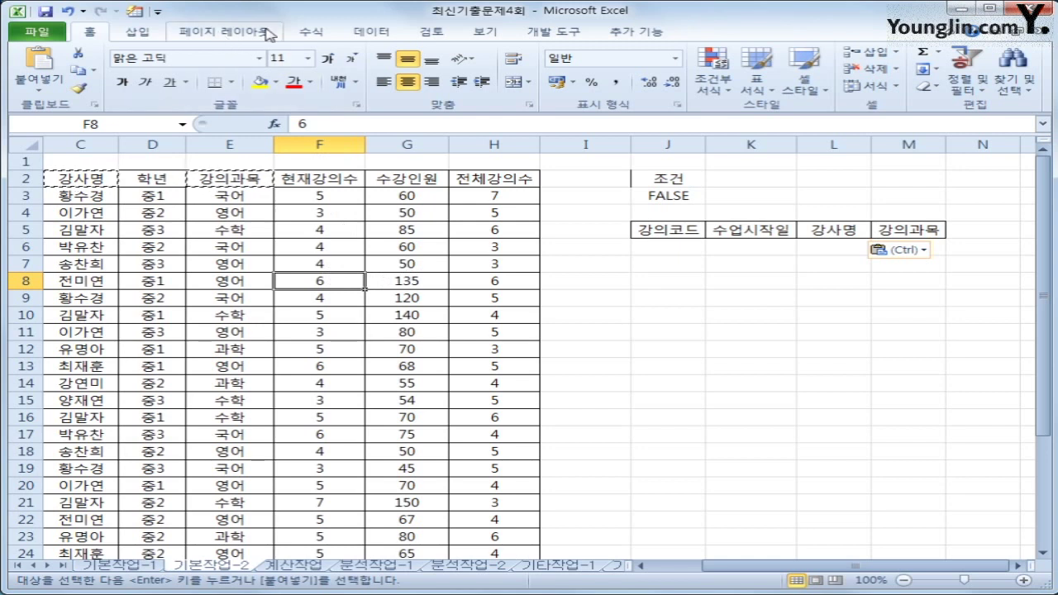
Step: Run Advanced Filter with criteria J2:J3 copying results to J5:M5, then autofit column J
{"action": "left_click", "coordinate": [372, 31]}
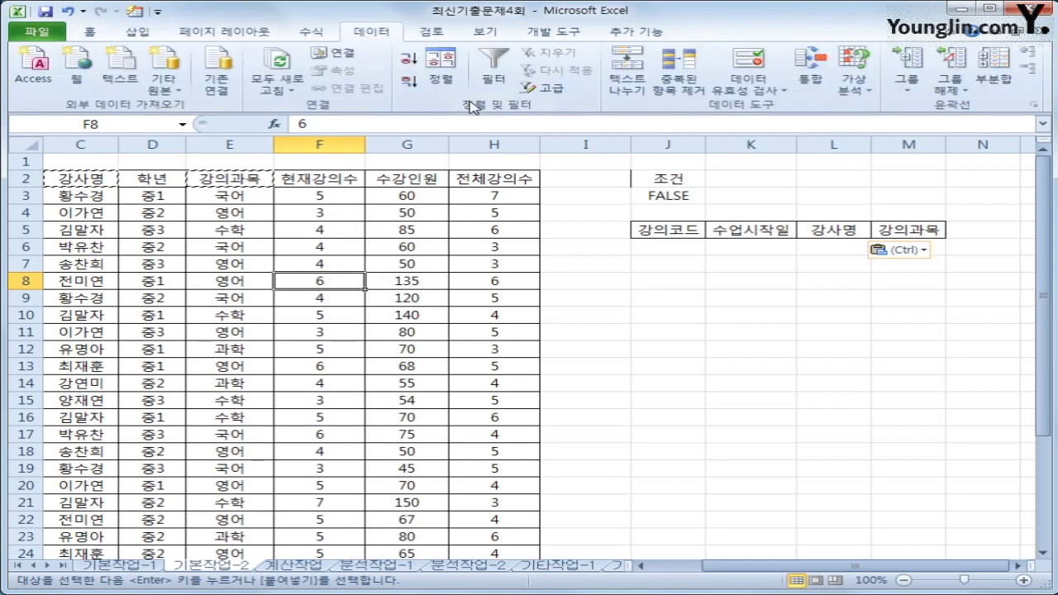
{"action": "left_click", "coordinate": [545, 88]}
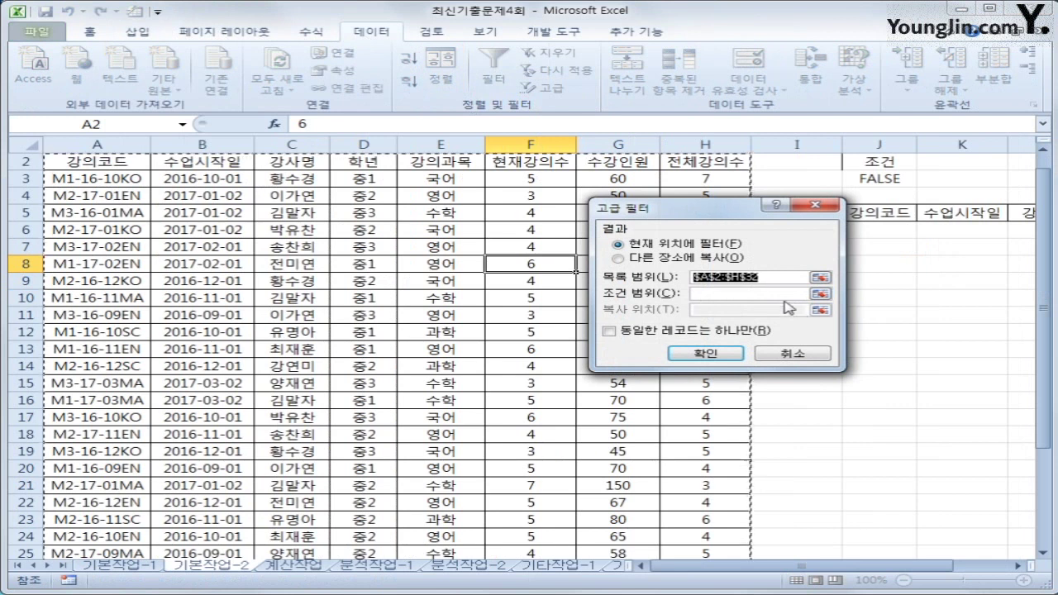
{"action": "left_click", "coordinate": [782, 293]}
{"action": "left_click_drag", "start_coordinate": [880, 165], "coordinate": [878, 180]}
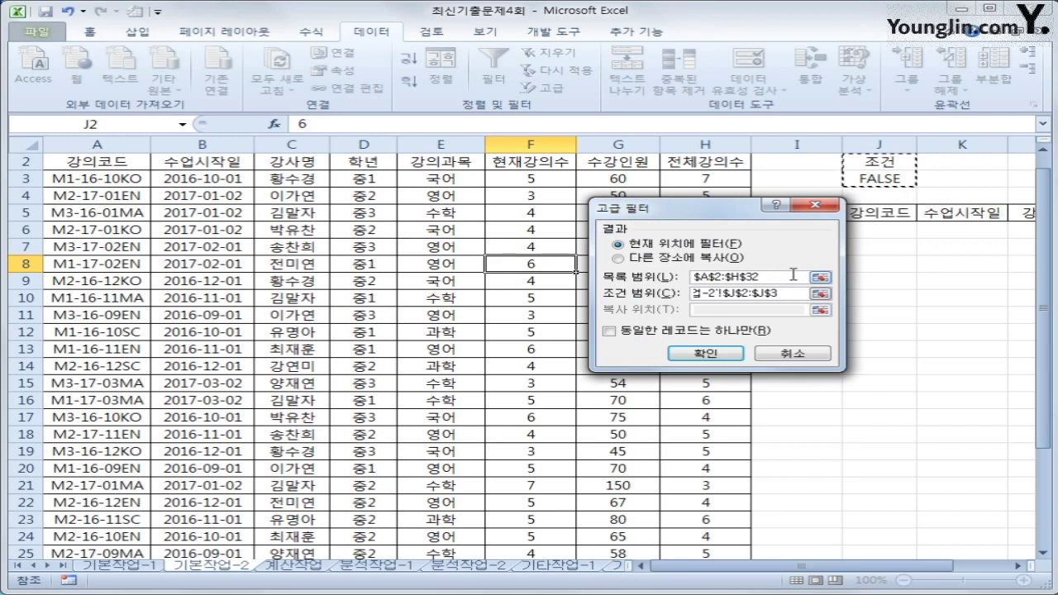
{"action": "left_click", "coordinate": [655, 259]}
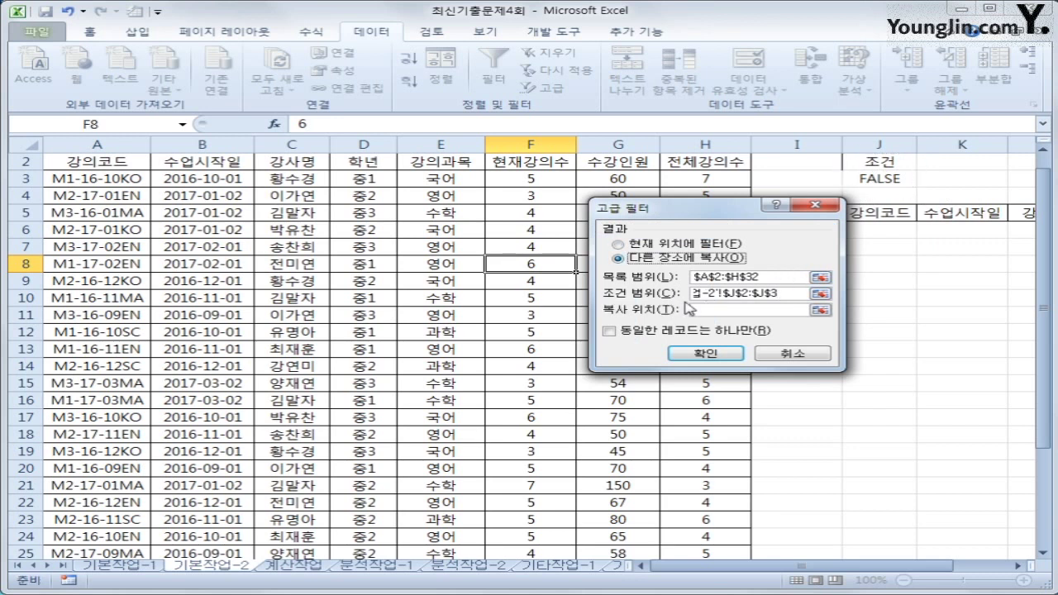
{"action": "left_click", "coordinate": [701, 309]}
{"action": "left_click", "coordinate": [873, 213]}
{"action": "left_click_drag", "start_coordinate": [872, 213], "coordinate": [931, 213]}
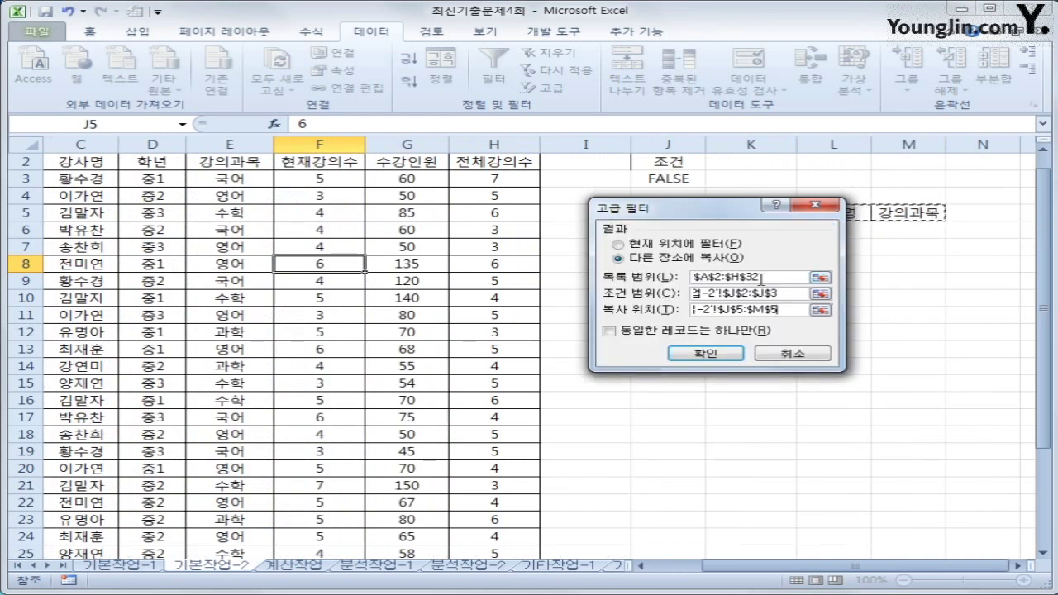
{"action": "left_click", "coordinate": [706, 354]}
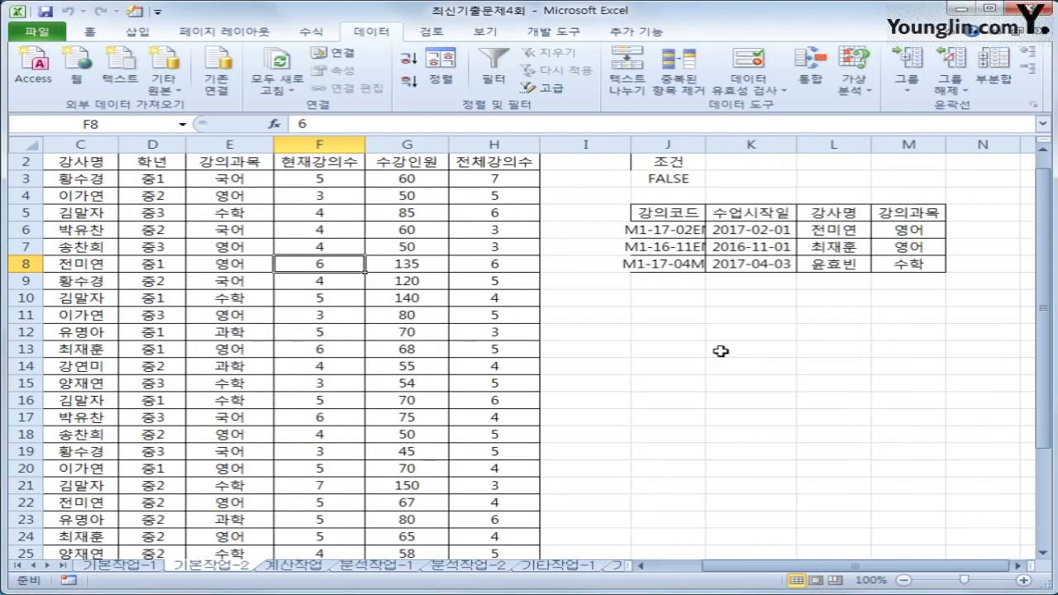
{"action": "double_click", "coordinate": [705, 145]}
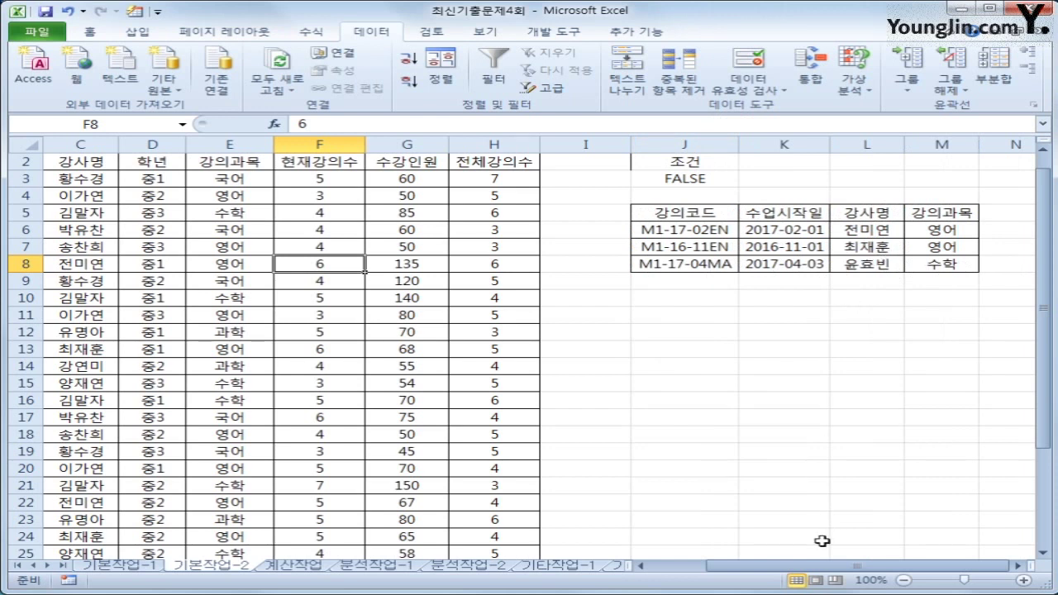
{"action": "left_click_drag", "start_coordinate": [814, 569], "coordinate": [757, 568]}
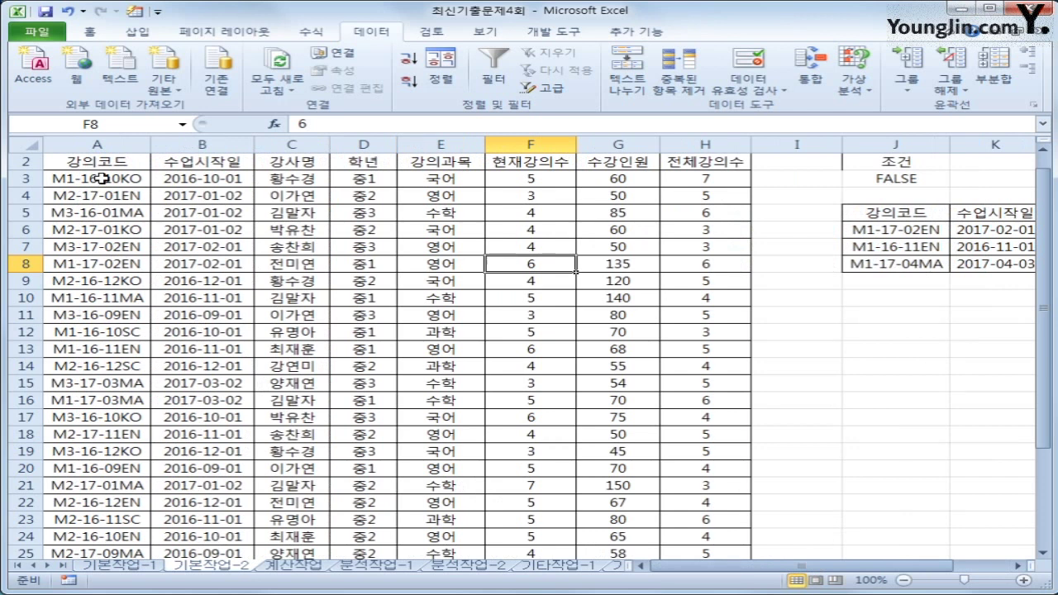
Step: Select A3:H32 and start a New Rule using a formula to determine which cells to format
{"action": "left_click", "coordinate": [101, 179]}
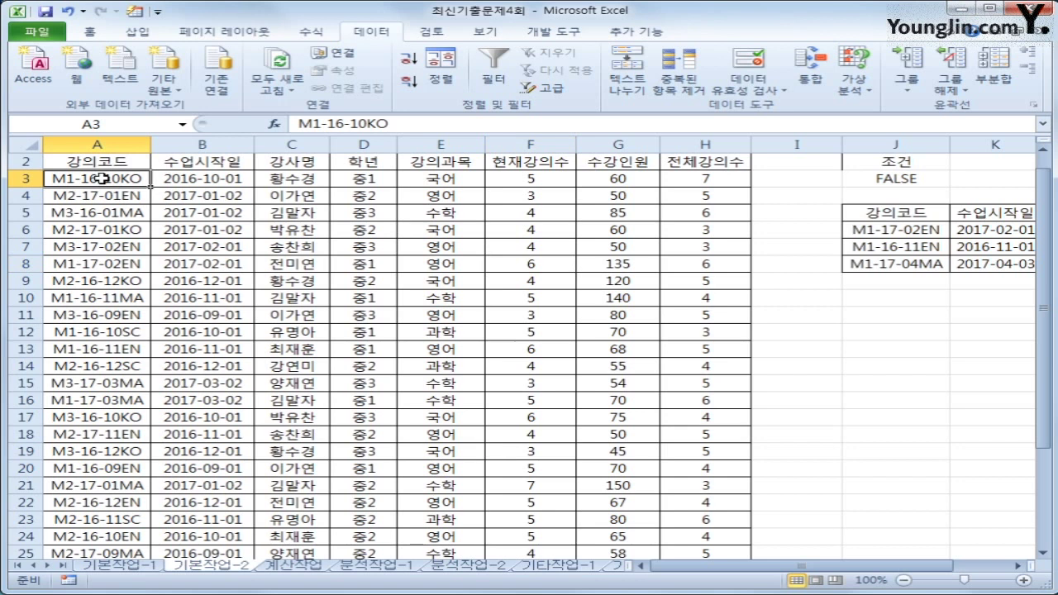
{"action": "left_click_drag", "start_coordinate": [101, 179], "coordinate": [695, 517]}
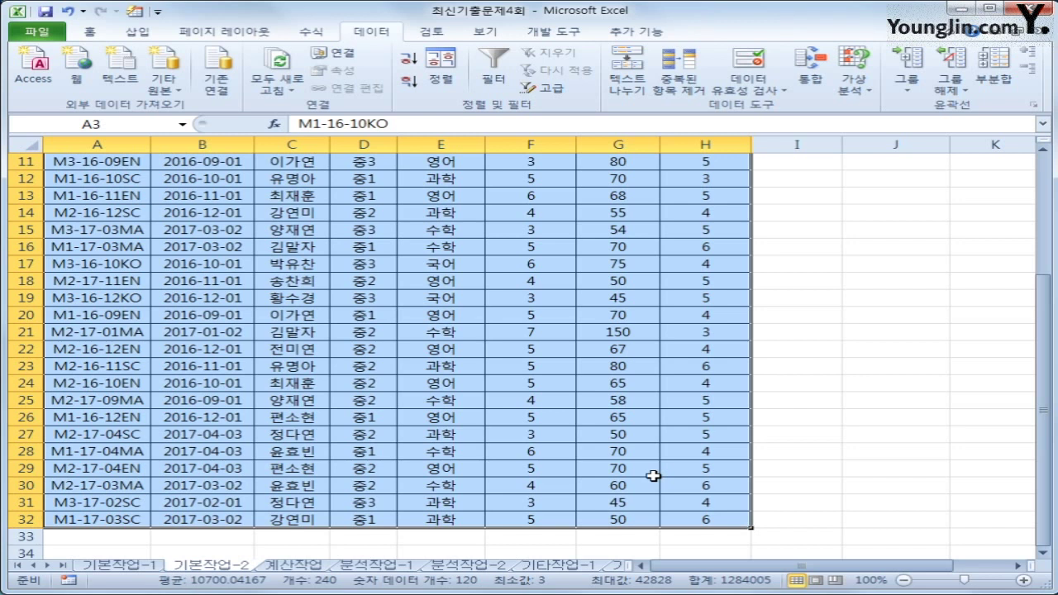
{"action": "left_click", "coordinate": [84, 34]}
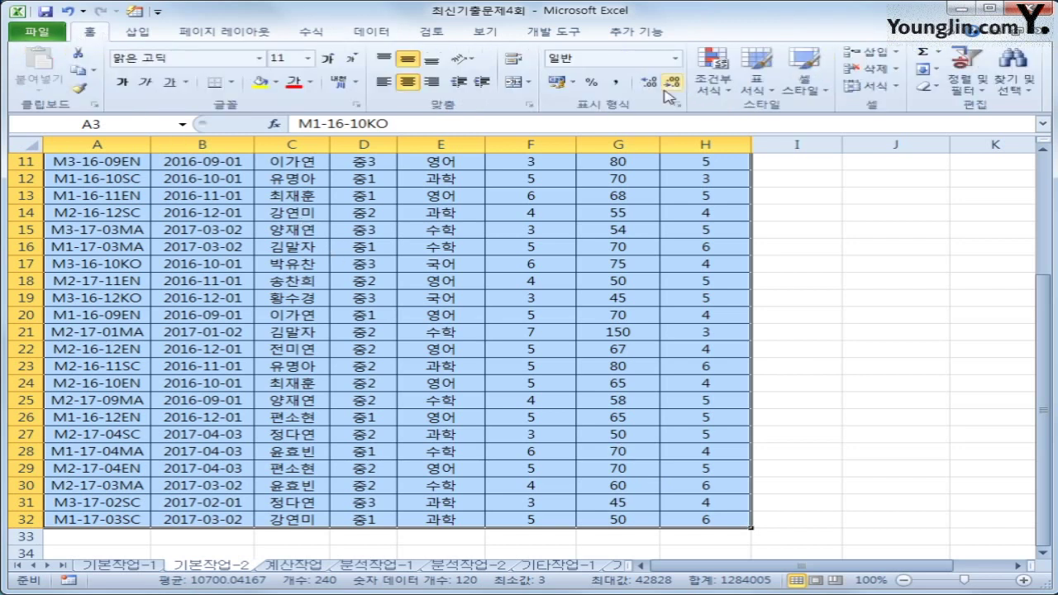
{"action": "left_click", "coordinate": [712, 98]}
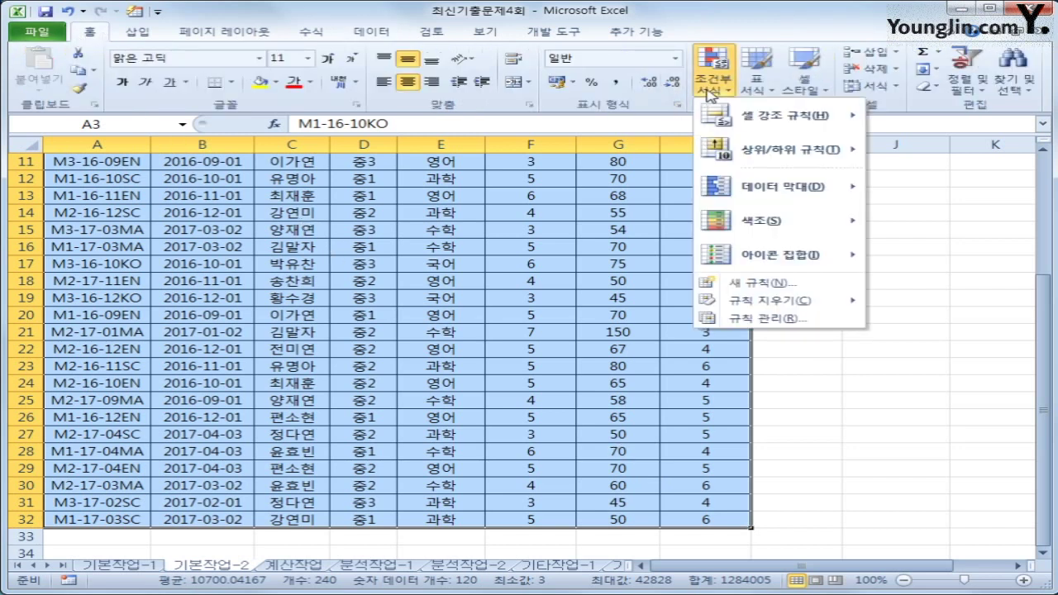
{"action": "left_click", "coordinate": [792, 285]}
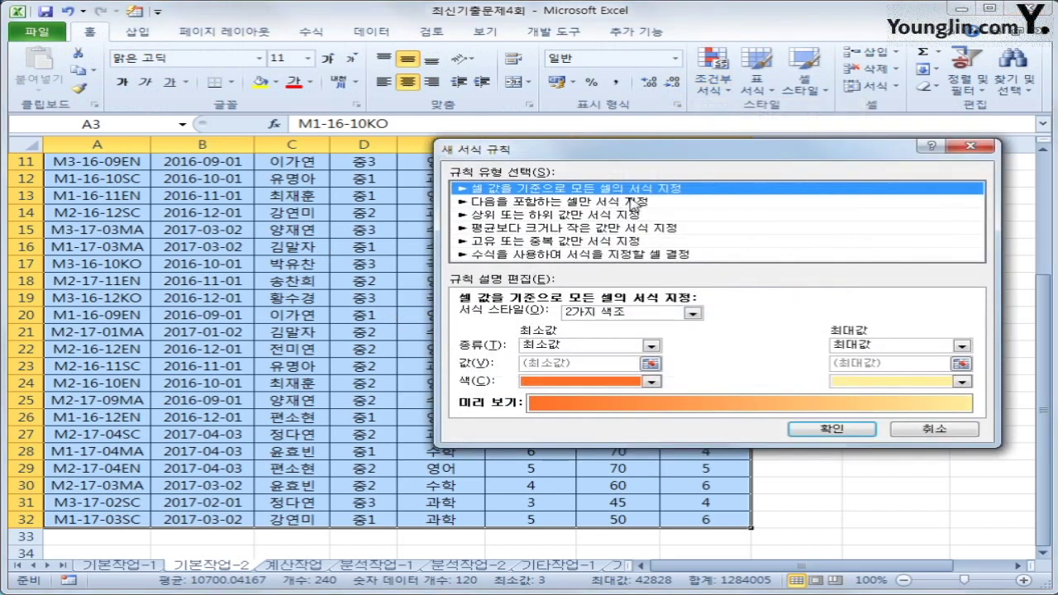
{"action": "left_click", "coordinate": [599, 254]}
{"action": "left_click", "coordinate": [591, 319]}
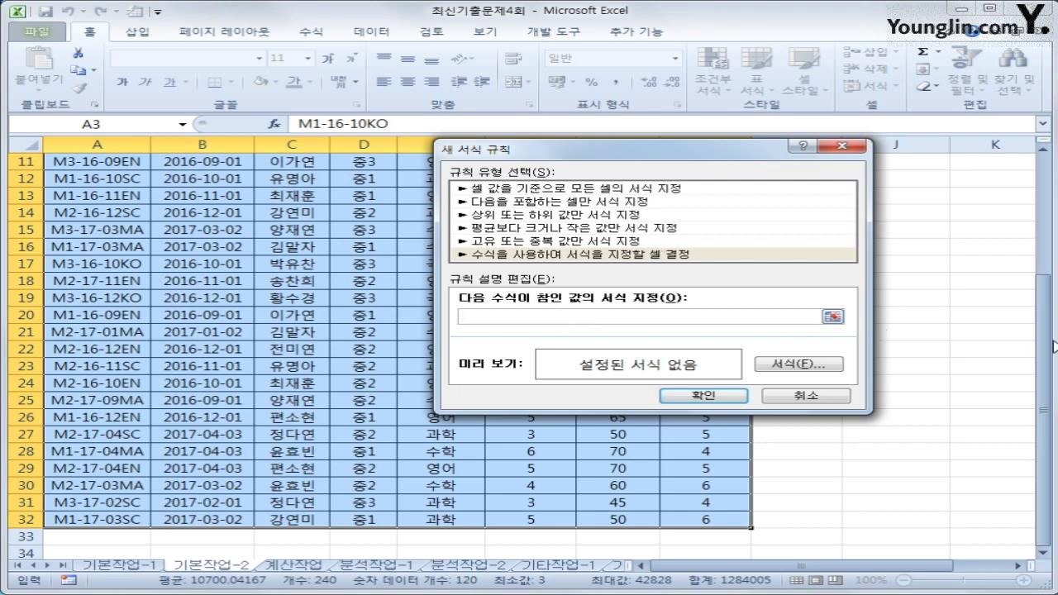
Step: Enter the rule formula =VALUE("20"&MID($A3,4,2))<>YEAR($B3), locking only the column references
{"action": "scroll", "coordinate": [1055, 345], "scroll_direction": "up", "scroll_amount": 4}
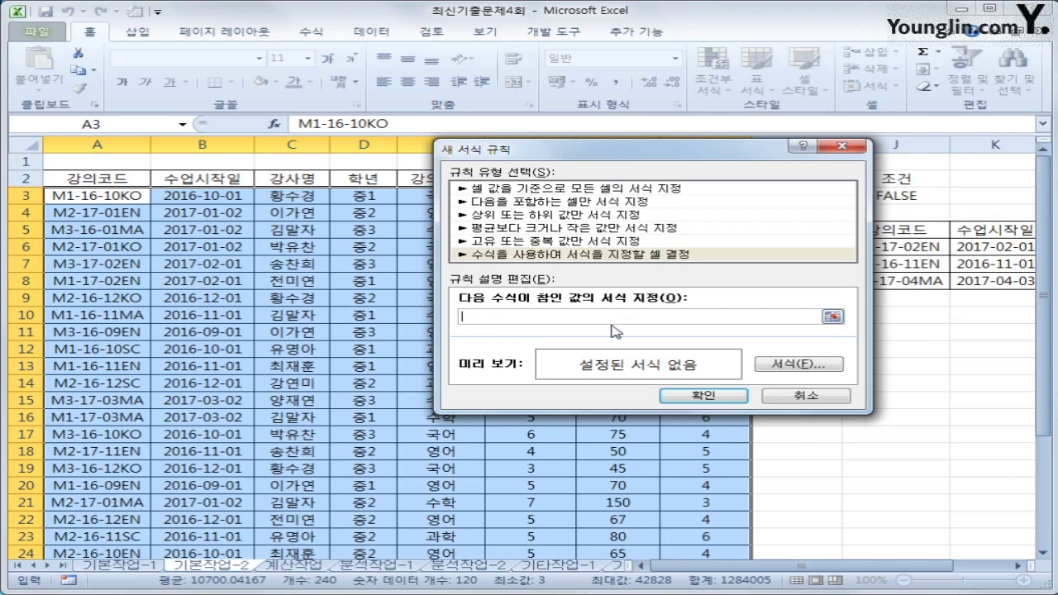
{"action": "left_click", "coordinate": [613, 318]}
{"action": "type", "text": "ㅋ"}
{"action": "key", "text": "BackSpace"}
{"action": "type", "text": "=value(\"20\"&mid("}
{"action": "left_click", "coordinate": [97, 189]}
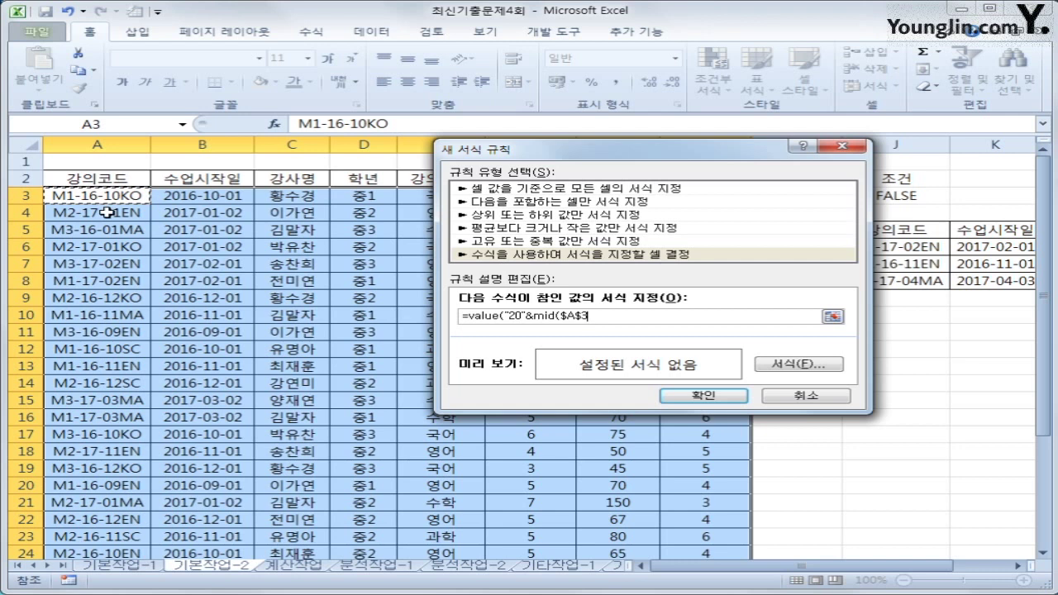
{"action": "key", "text": "F4"}
{"action": "key", "text": "F4"}
{"action": "type", "text": ",4,2"}
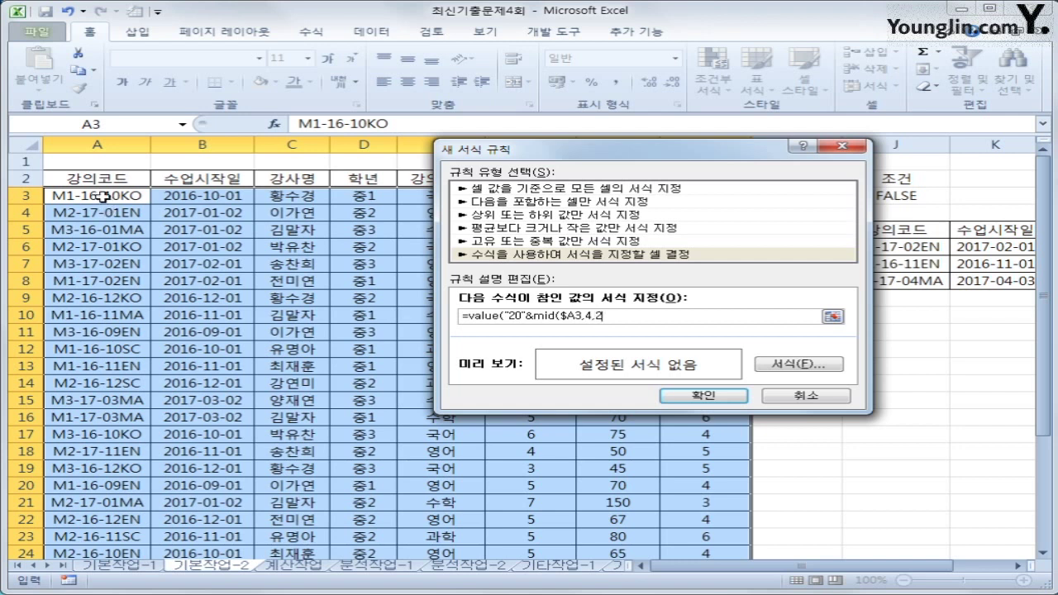
{"action": "type", "text": "))<>year("}
{"action": "left_click", "coordinate": [239, 192]}
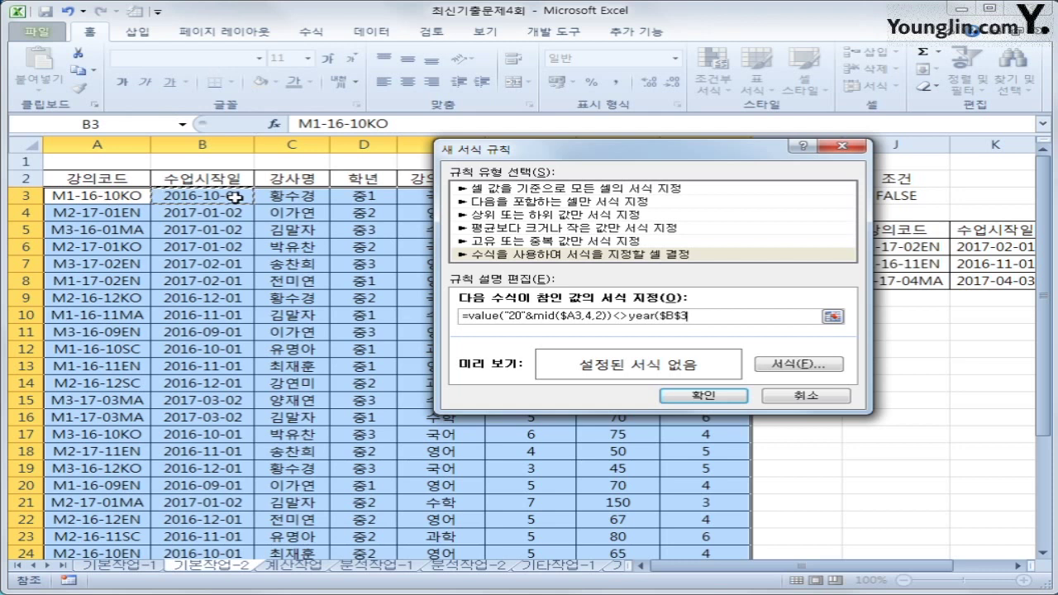
{"action": "key", "text": "F4"}
{"action": "key", "text": "F4"}
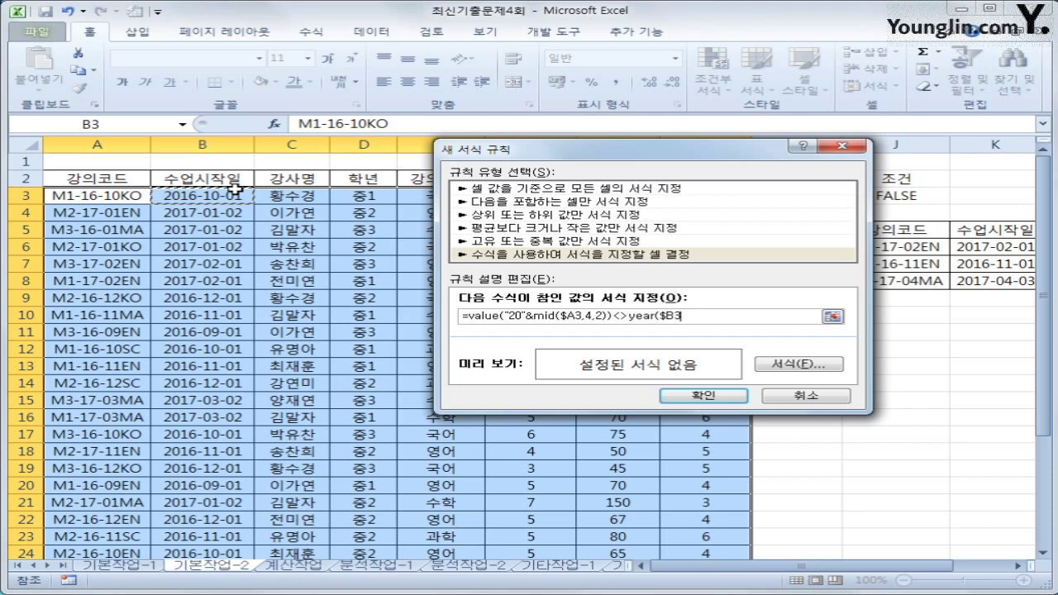
{"action": "type", "text": ")"}
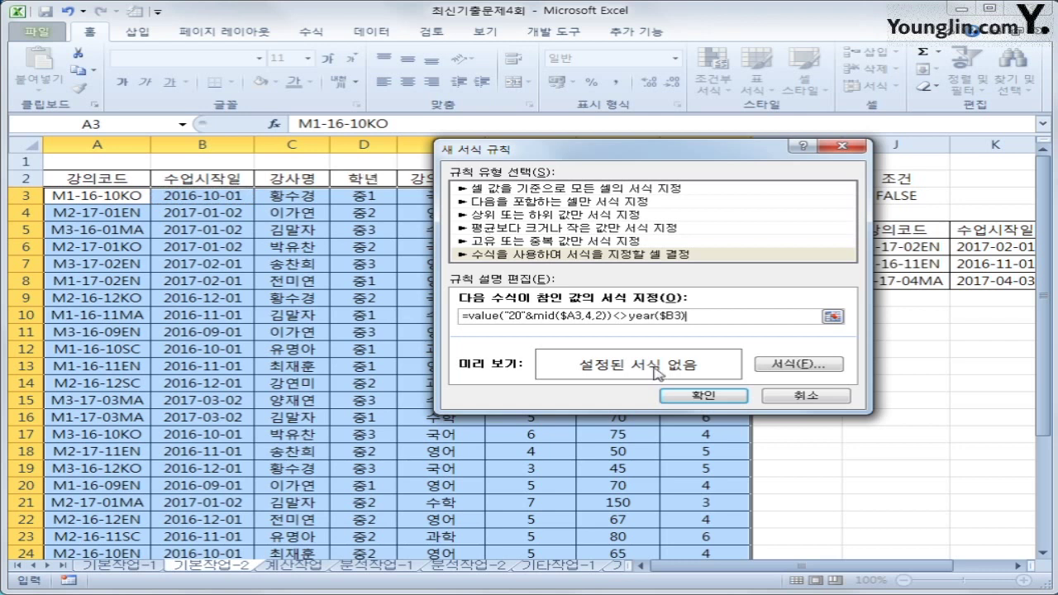
{"action": "left_click", "coordinate": [773, 372]}
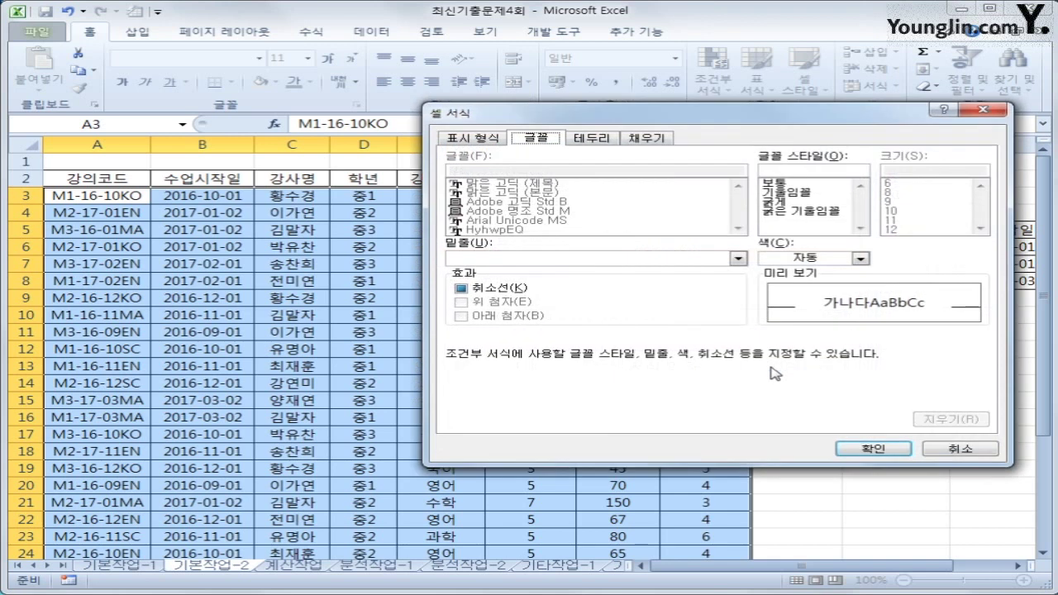
Step: Choose an orange fill for the rule and apply it to the table
{"action": "left_click", "coordinate": [645, 139]}
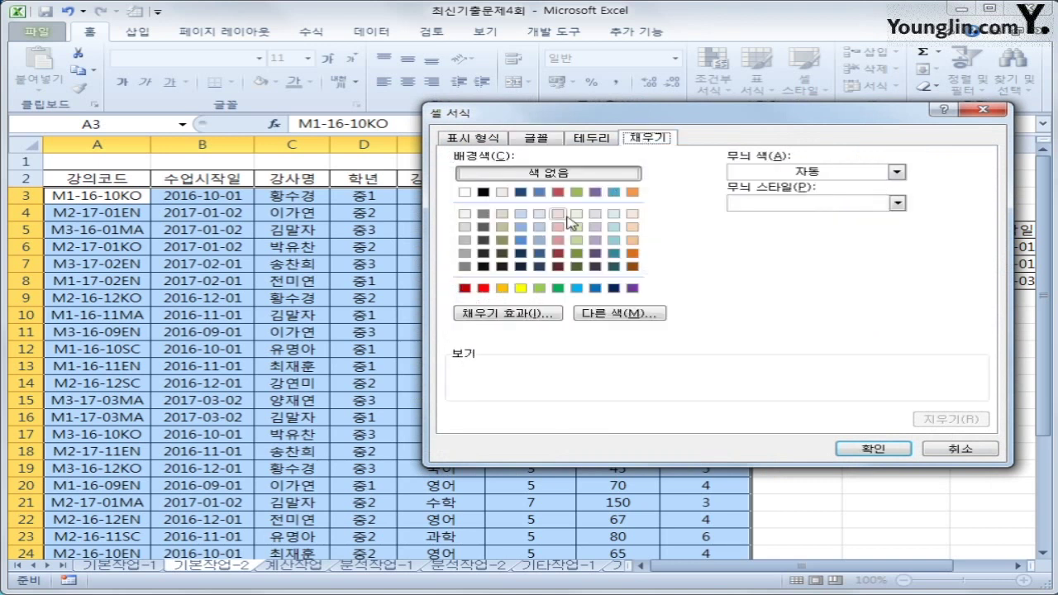
{"action": "left_click", "coordinate": [505, 289]}
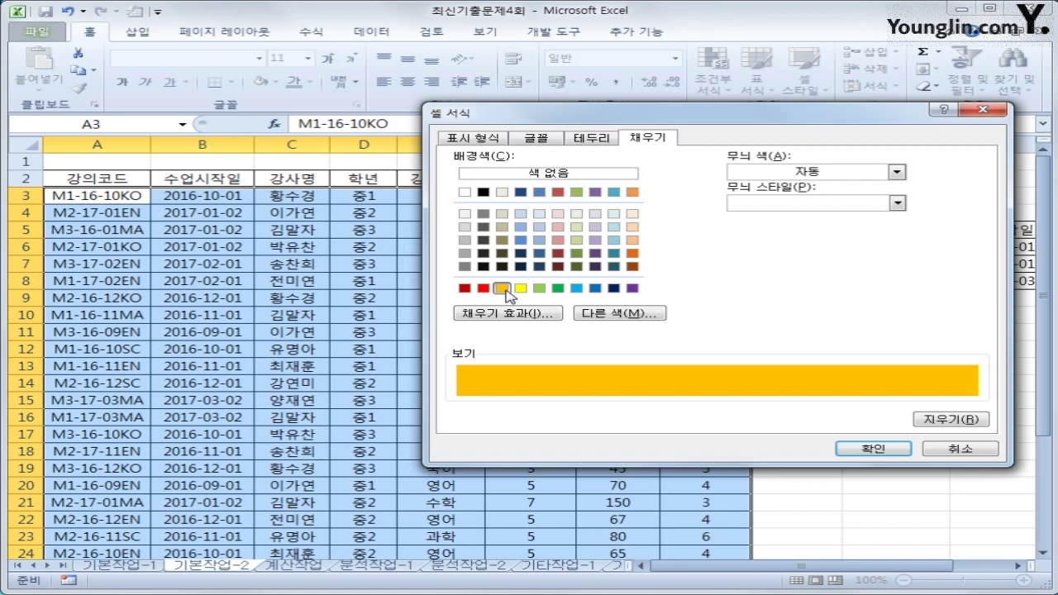
{"action": "left_click", "coordinate": [841, 449]}
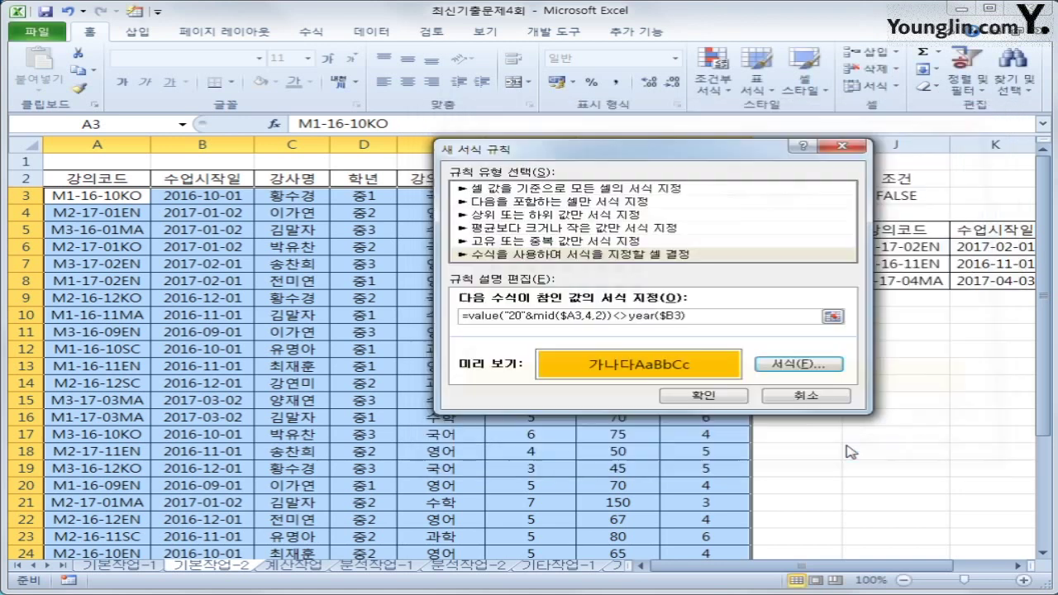
{"action": "left_click", "coordinate": [719, 398]}
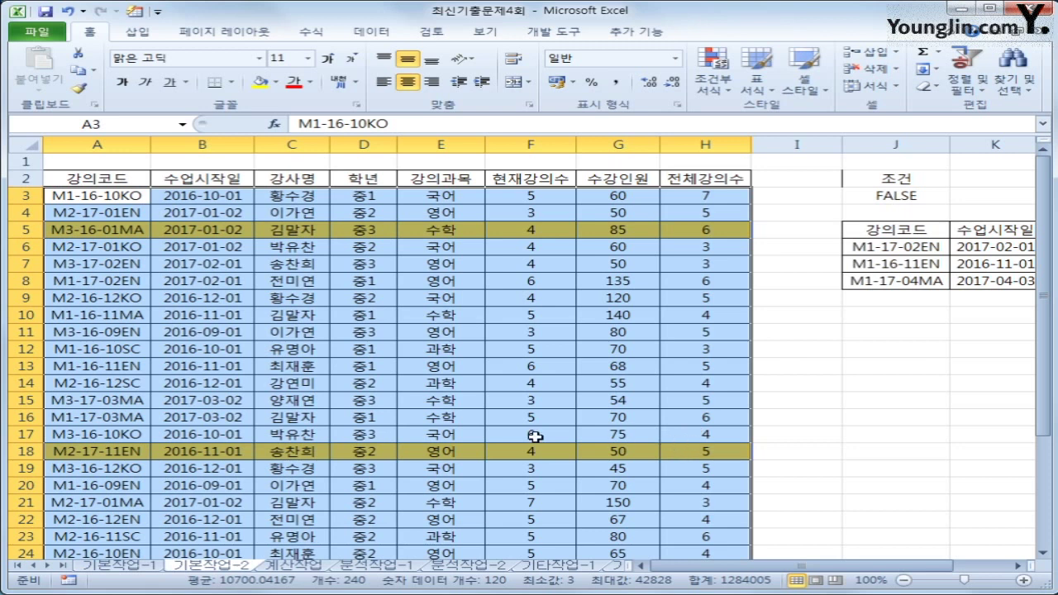
Step: Check the code and start date of flagged row 5
{"action": "left_click", "coordinate": [106, 452]}
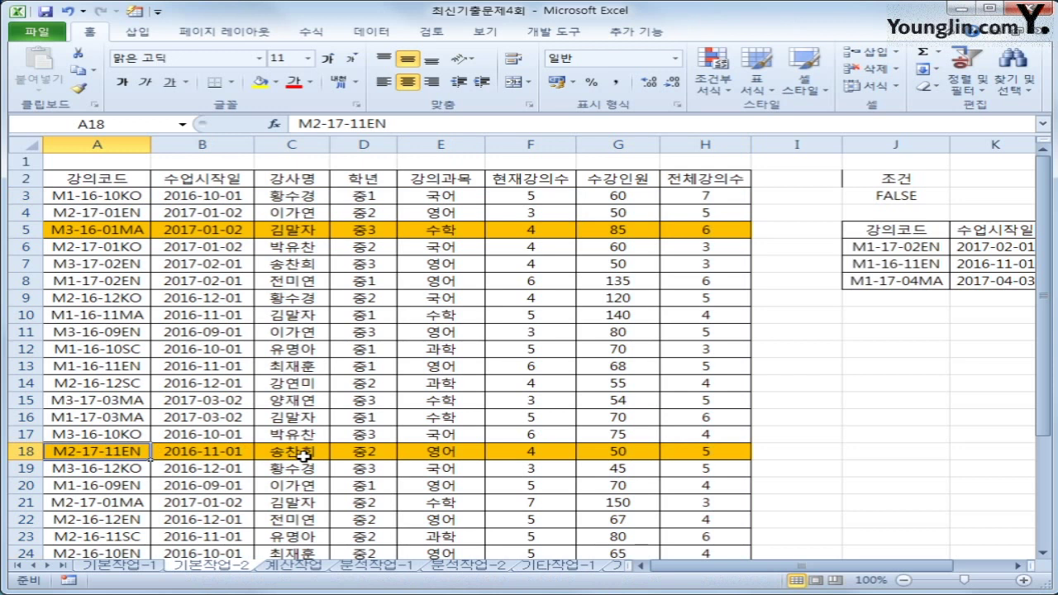
{"action": "left_click", "coordinate": [108, 230]}
{"action": "left_click", "coordinate": [172, 233]}
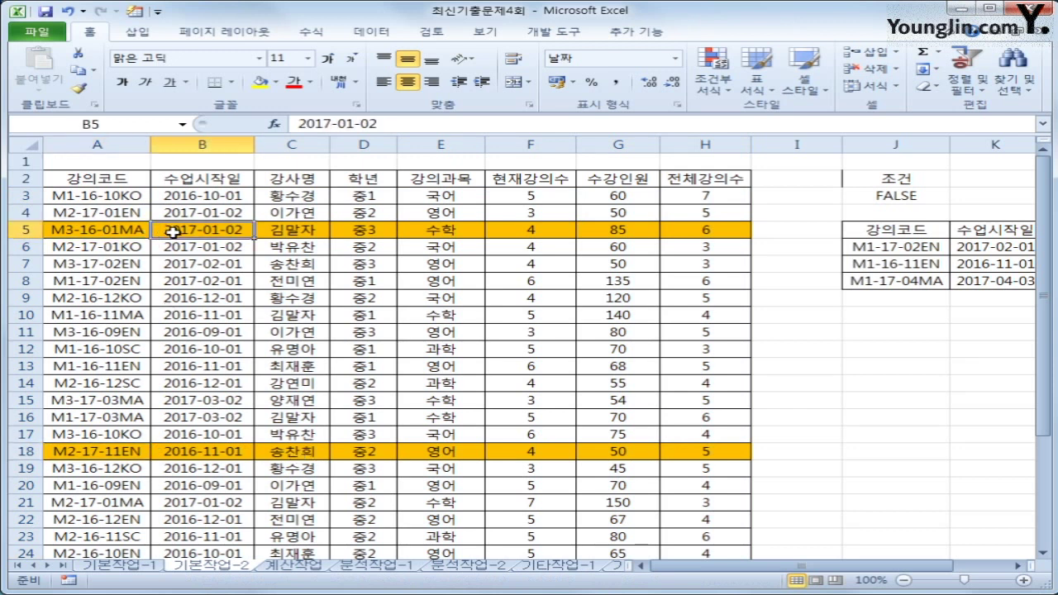
Step: Select A2:H32 and set it as the print area
{"action": "scroll", "coordinate": [240, 368], "scroll_direction": "down", "scroll_amount": 4}
{"action": "scroll", "coordinate": [247, 375], "scroll_direction": "up", "scroll_amount": 4}
{"action": "left_click", "coordinate": [66, 182]}
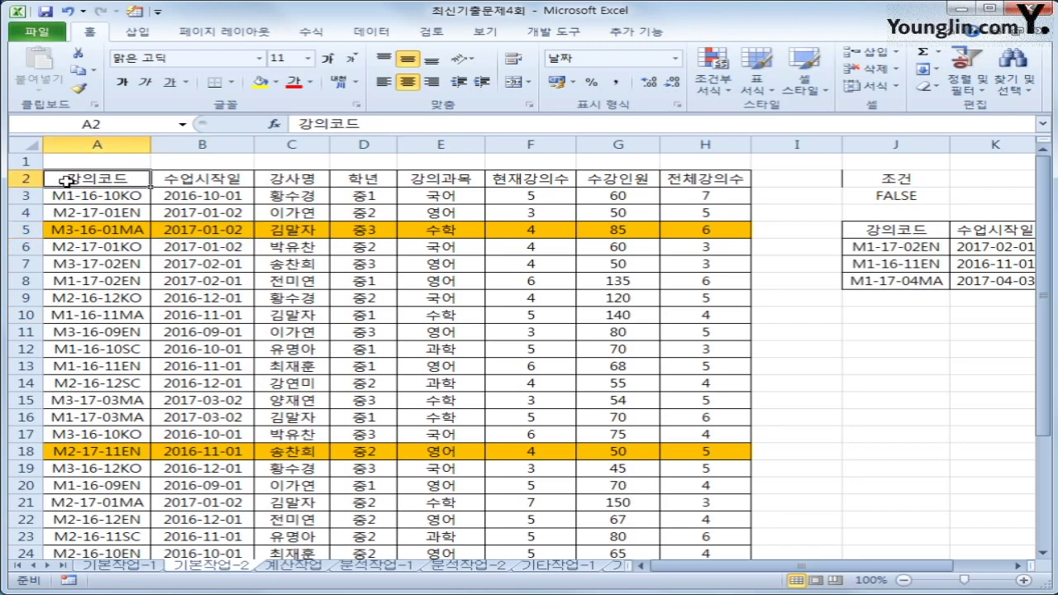
{"action": "left_click_drag", "start_coordinate": [66, 182], "coordinate": [719, 528]}
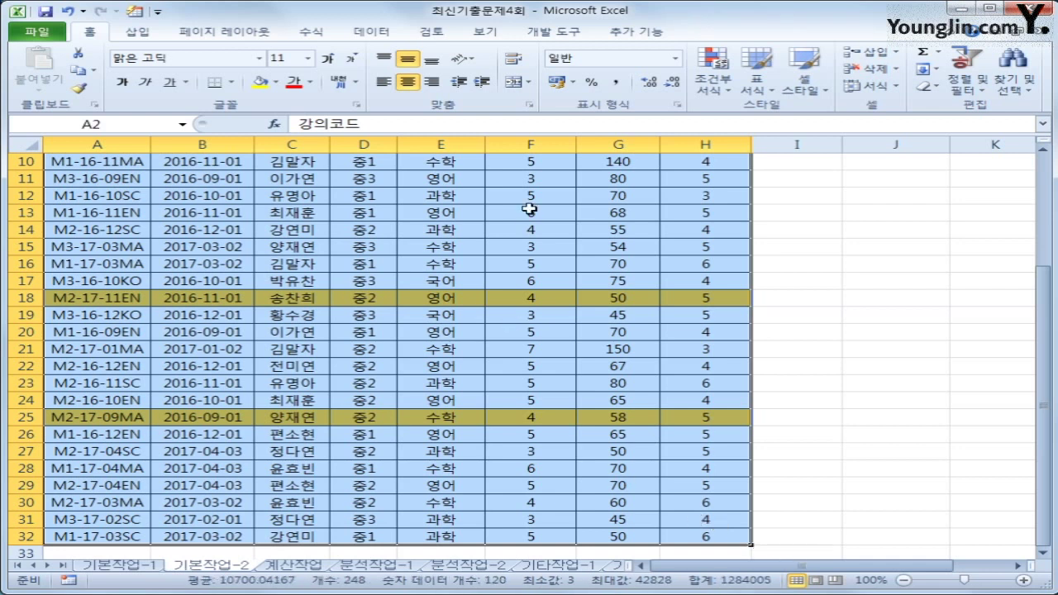
{"action": "left_click", "coordinate": [276, 38]}
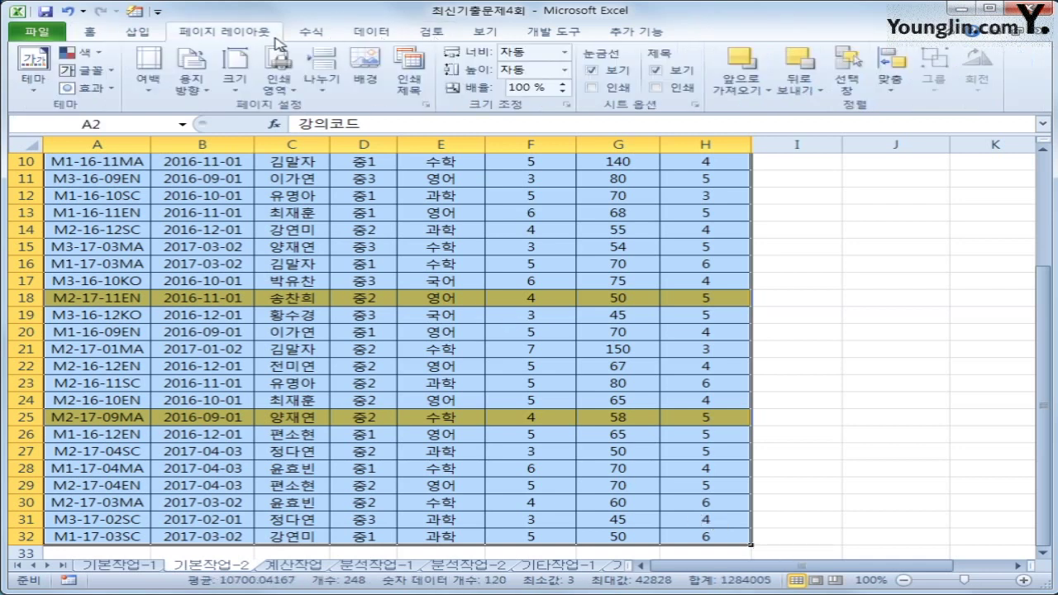
{"action": "left_click", "coordinate": [273, 95]}
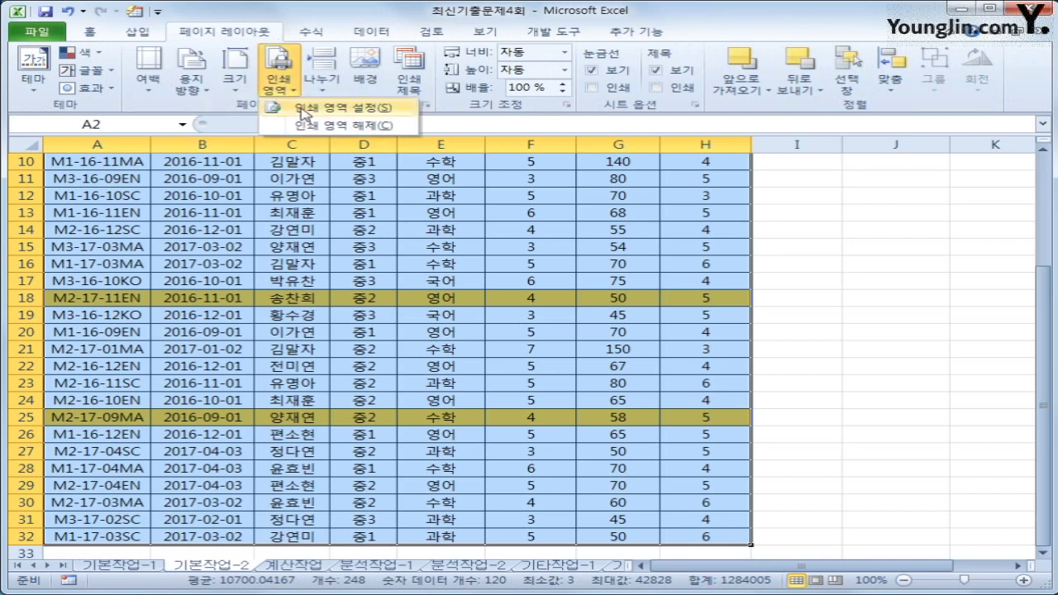
{"action": "left_click", "coordinate": [302, 114]}
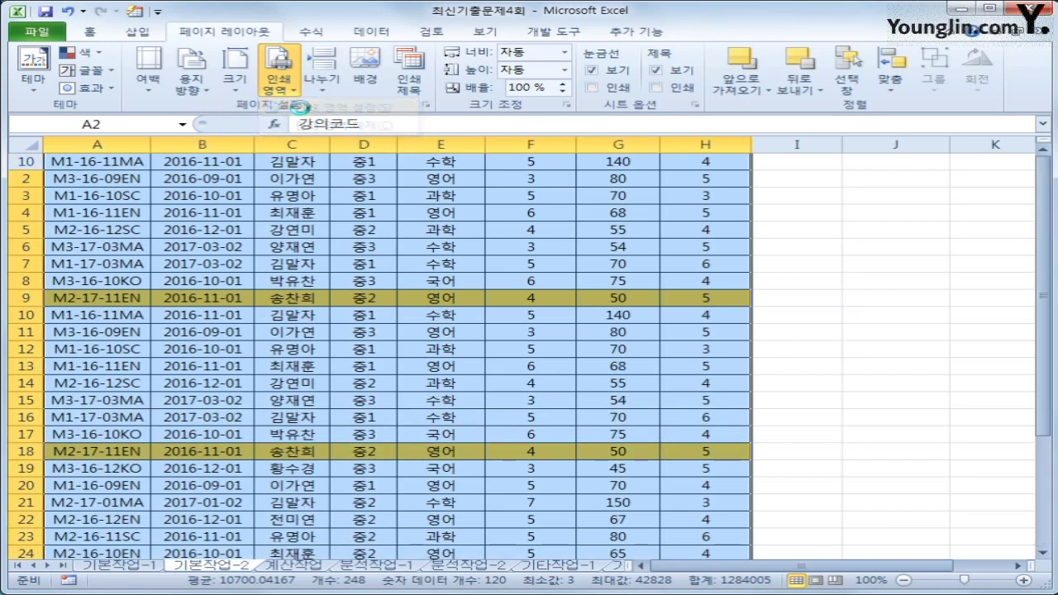
Step: Review the print area, then reselect the table from A2 down
{"action": "scroll", "coordinate": [484, 416], "scroll_direction": "up", "scroll_amount": 3}
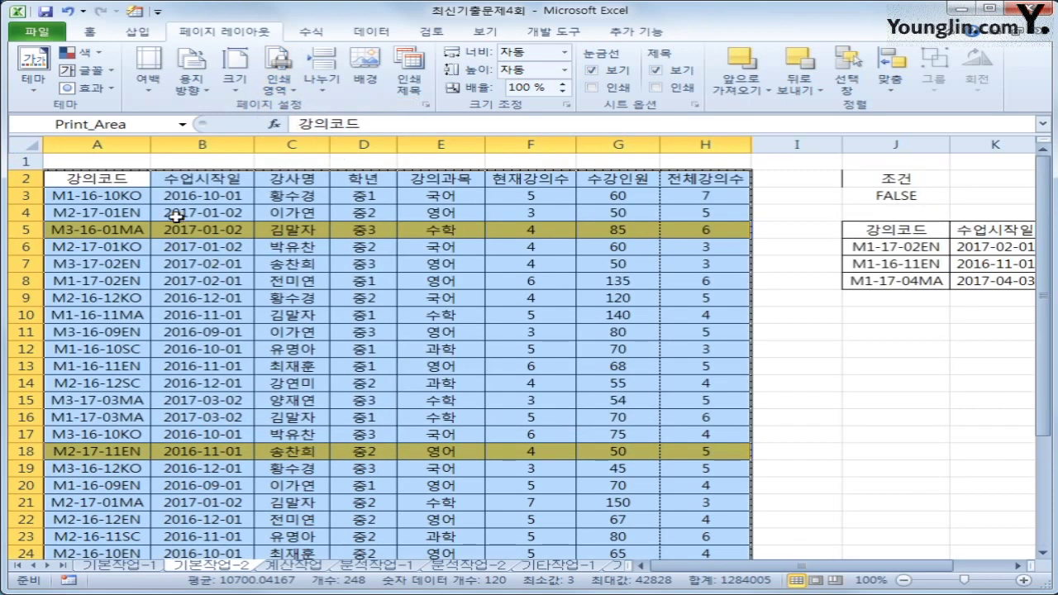
{"action": "scroll", "coordinate": [722, 483], "scroll_direction": "down", "scroll_amount": 4}
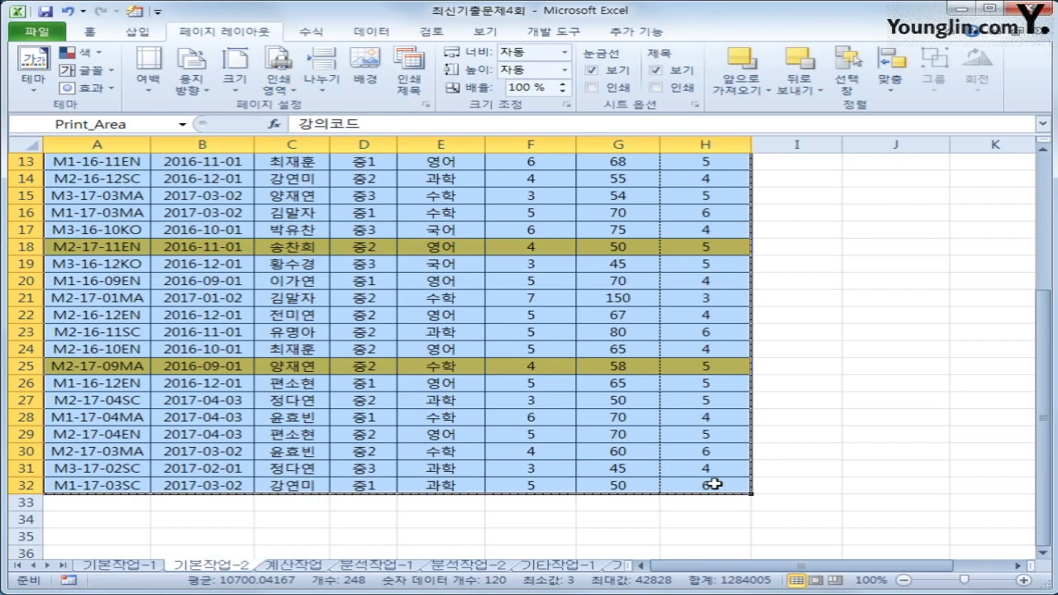
{"action": "left_click", "coordinate": [827, 505]}
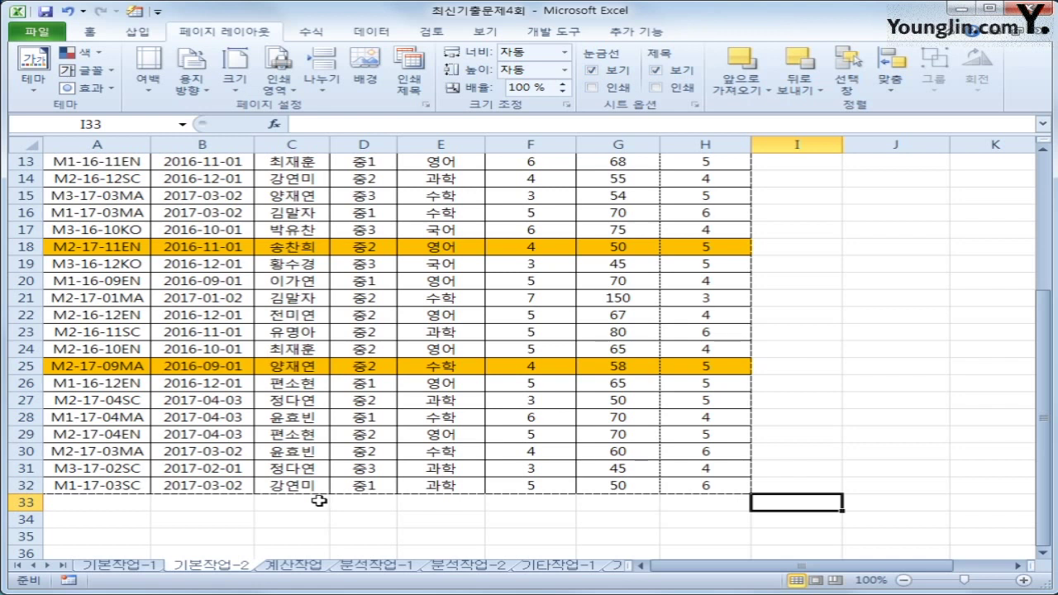
{"action": "scroll", "coordinate": [318, 501], "scroll_direction": "up", "scroll_amount": 4}
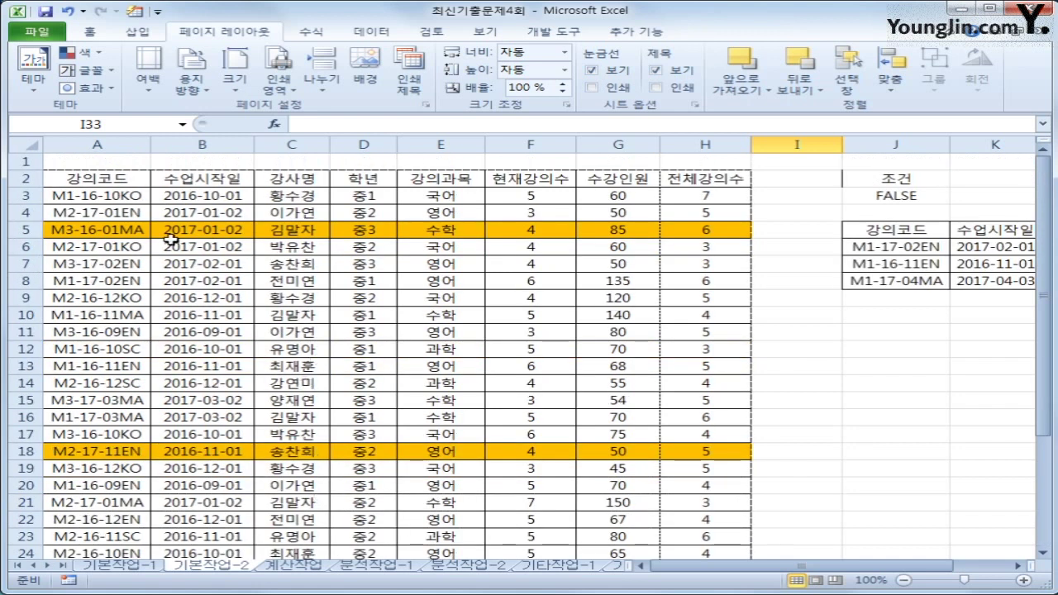
{"action": "left_click", "coordinate": [137, 177]}
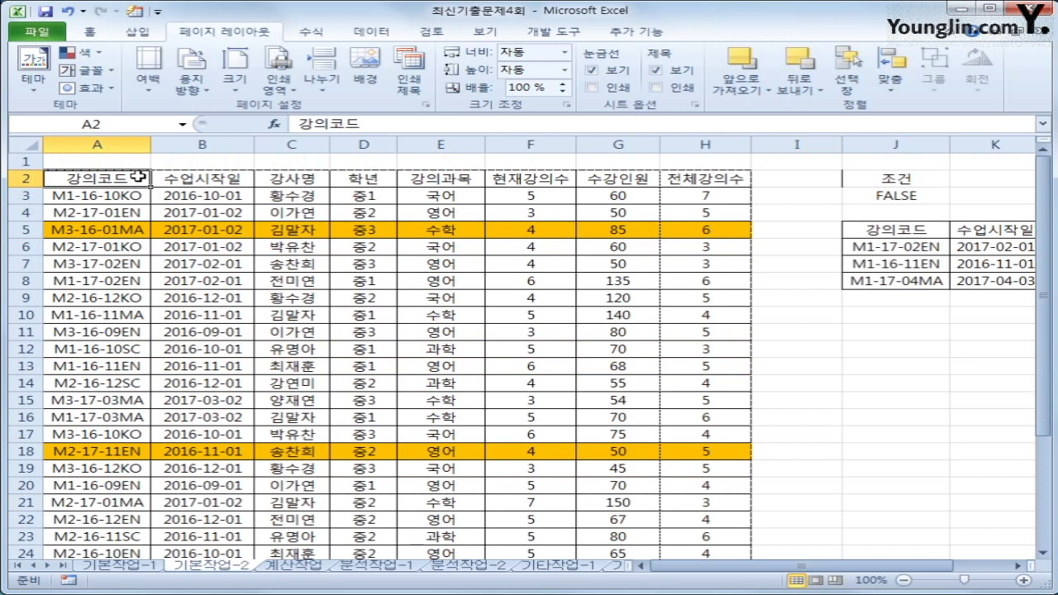
{"action": "left_click_drag", "start_coordinate": [137, 177], "coordinate": [703, 519]}
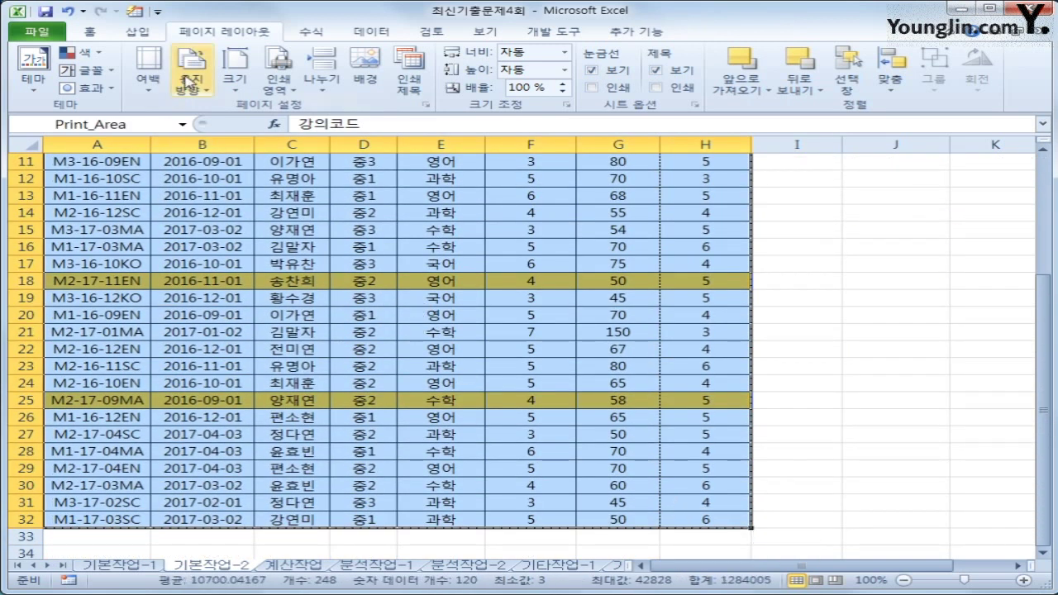
Step: Apply the Narrow margin preset
{"action": "left_click", "coordinate": [148, 70]}
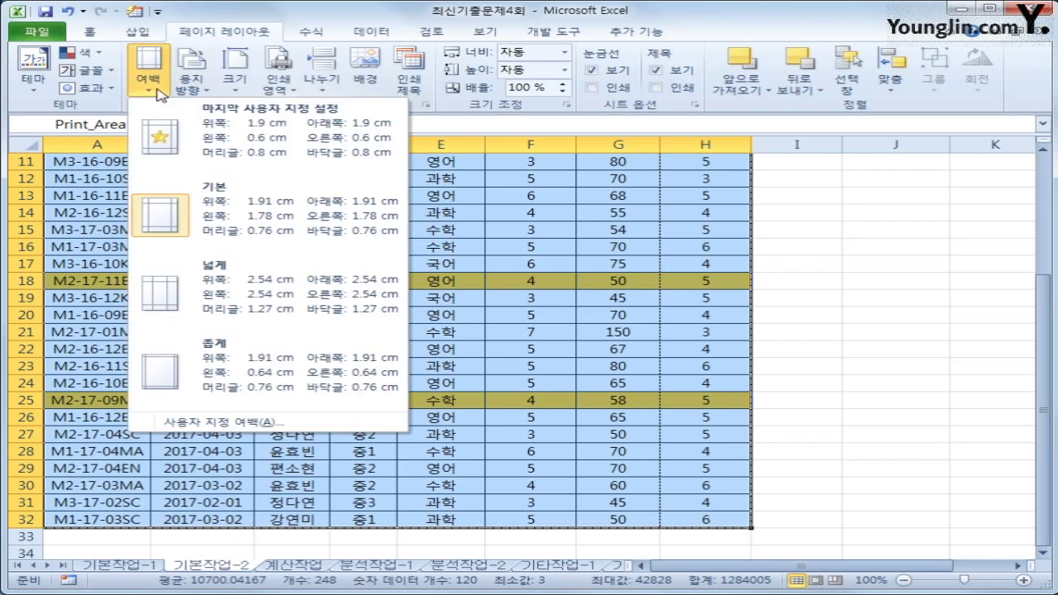
{"action": "left_click", "coordinate": [248, 370]}
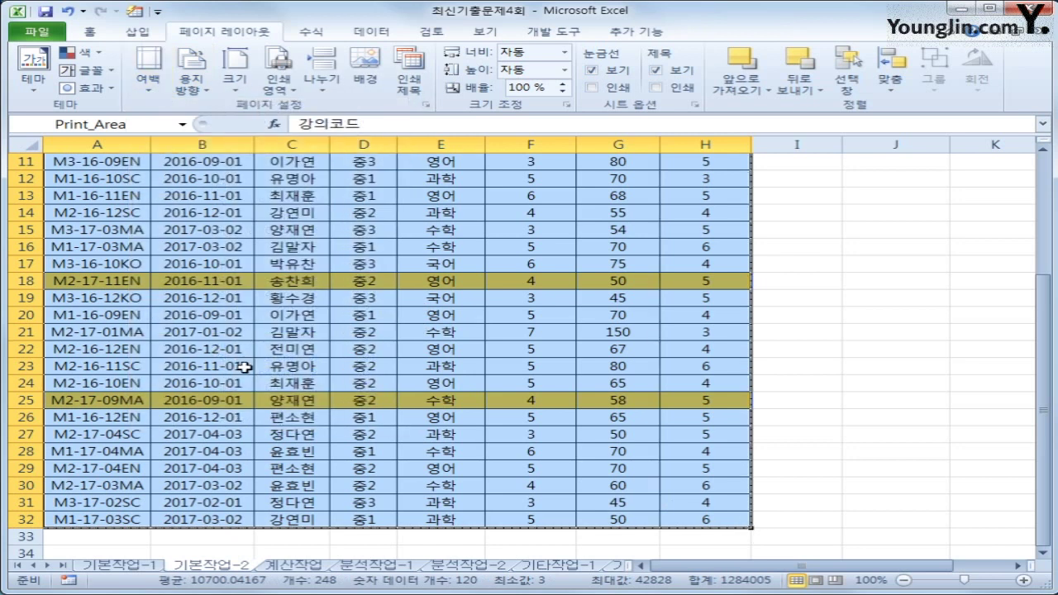
{"action": "left_click", "coordinate": [148, 70]}
{"action": "left_click", "coordinate": [148, 70]}
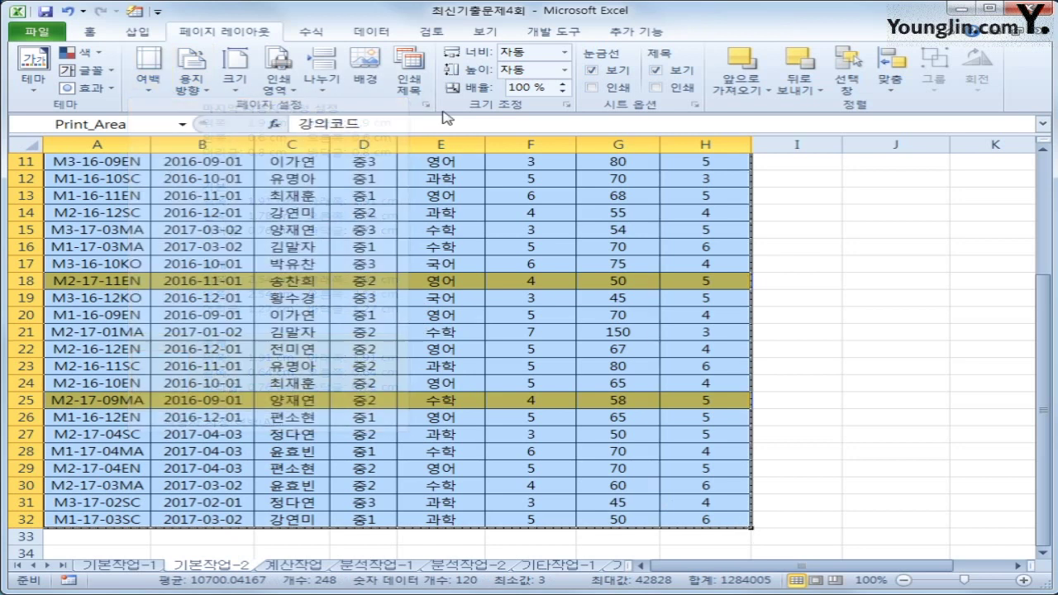
Step: Set margins to 0.64 left/right, 1.91 top/bottom, 0.76 header/footer, then reopen Page Setup
{"action": "left_click", "coordinate": [430, 106]}
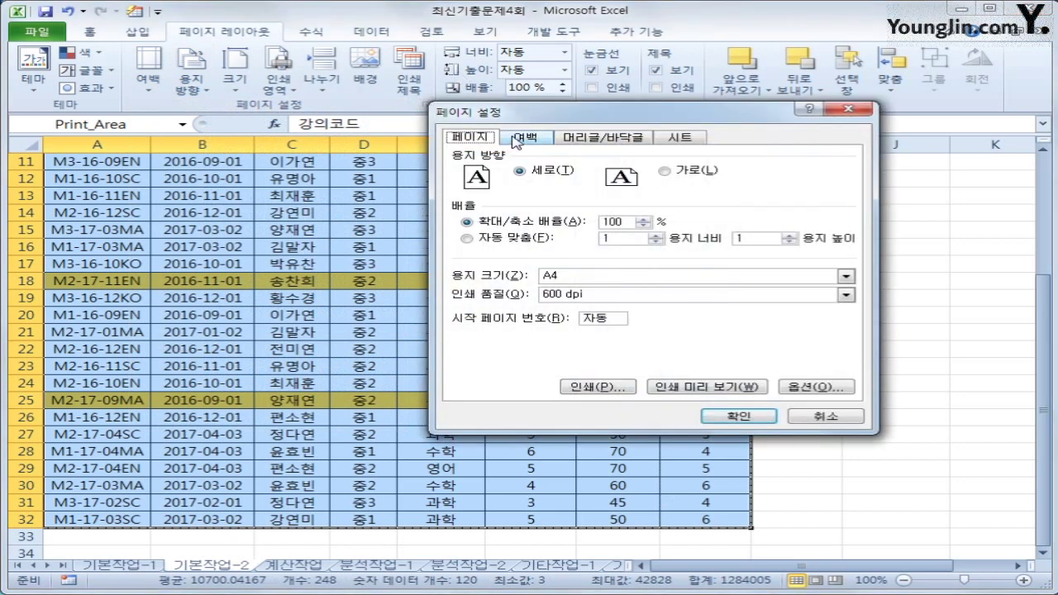
{"action": "left_click", "coordinate": [521, 138]}
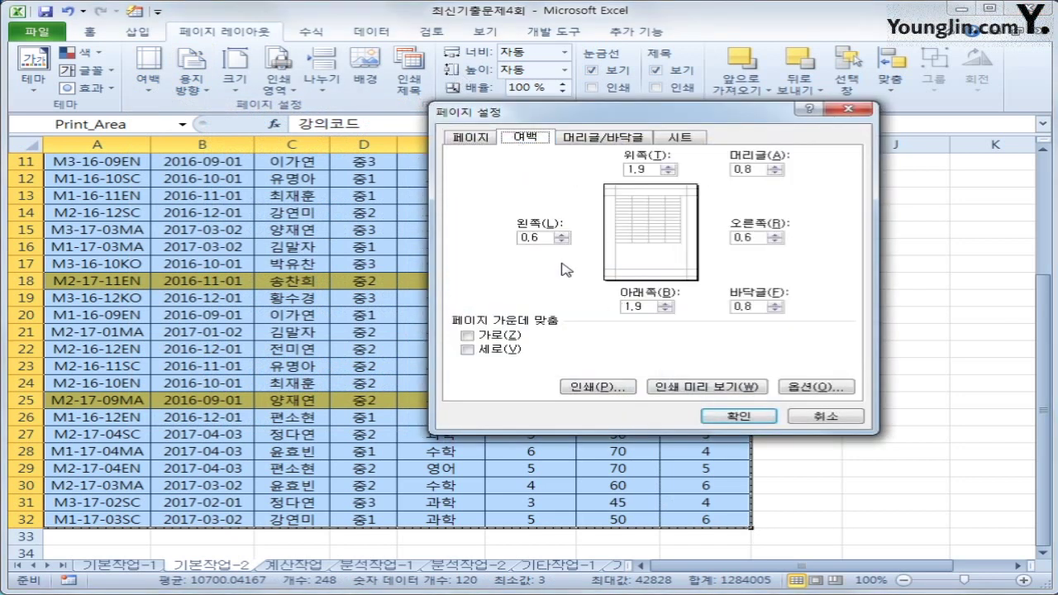
{"action": "left_click", "coordinate": [547, 239]}
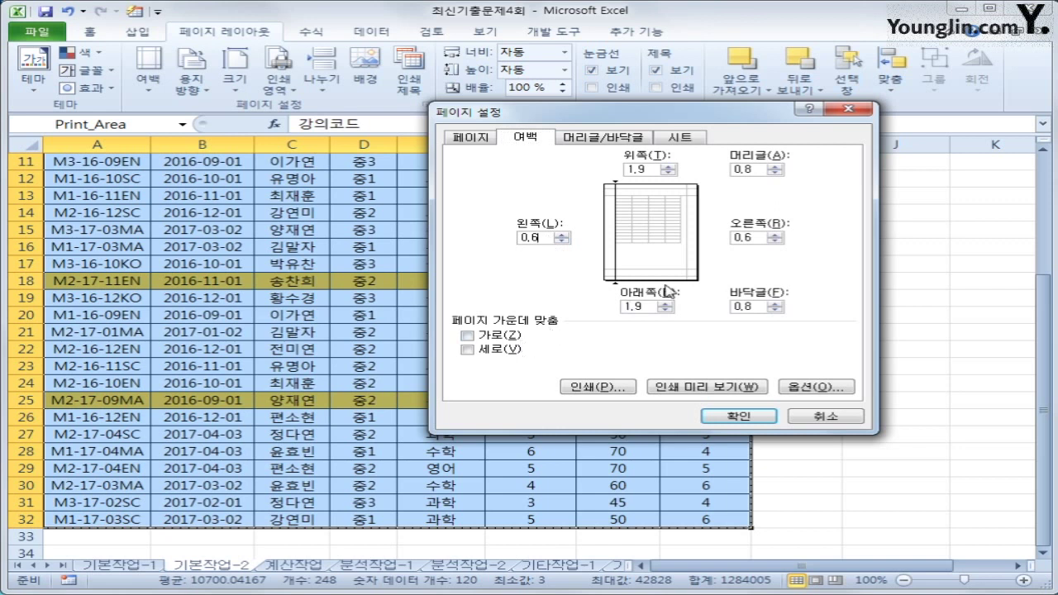
{"action": "type", "text": "4"}
{"action": "left_click", "coordinate": [762, 238]}
{"action": "type", "text": "4"}
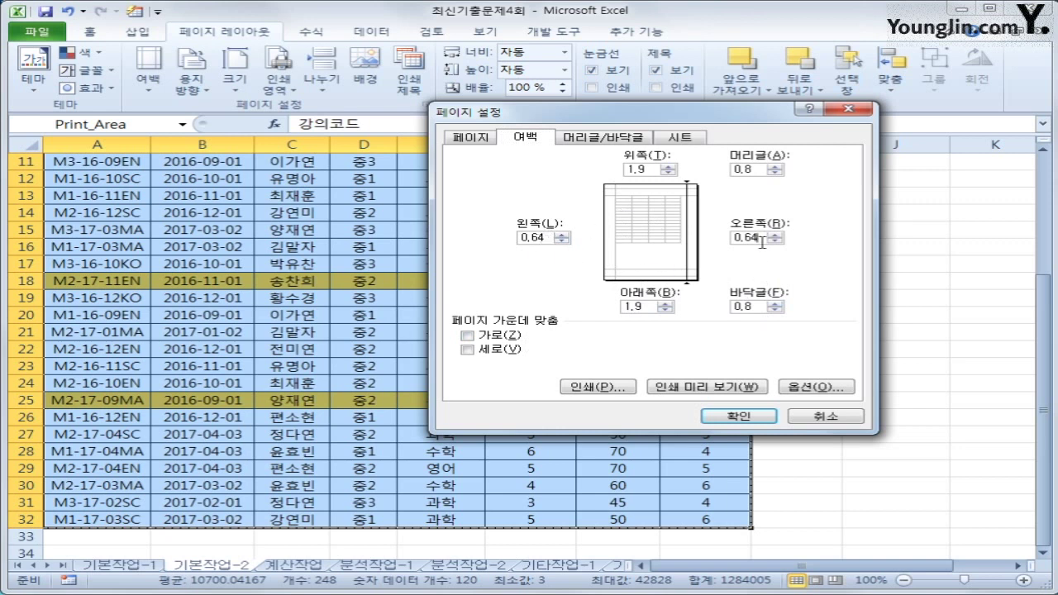
{"action": "left_click", "coordinate": [648, 169]}
{"action": "left_click", "coordinate": [648, 306]}
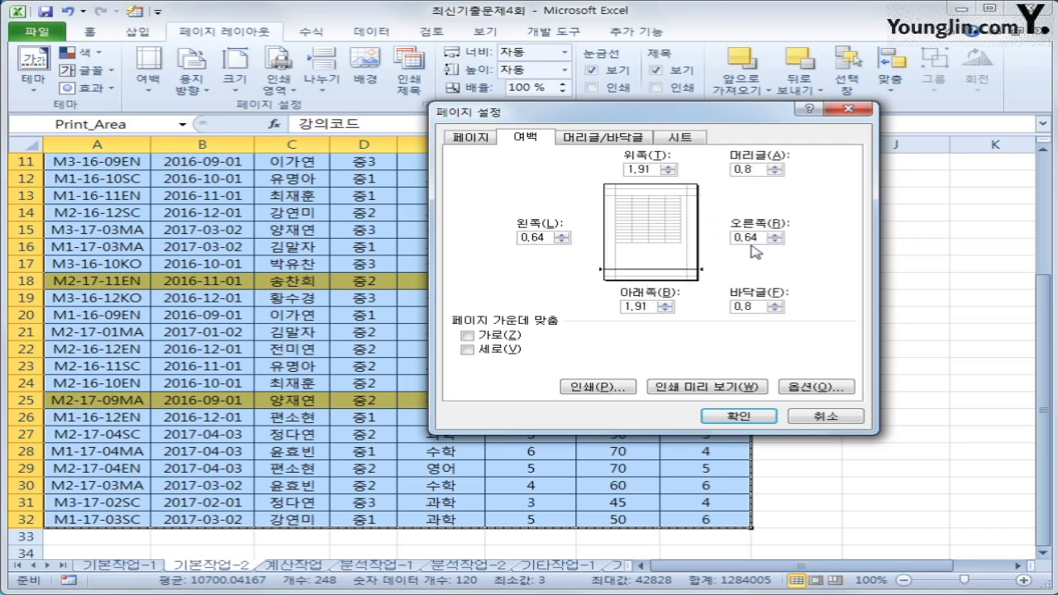
{"action": "left_click", "coordinate": [746, 169]}
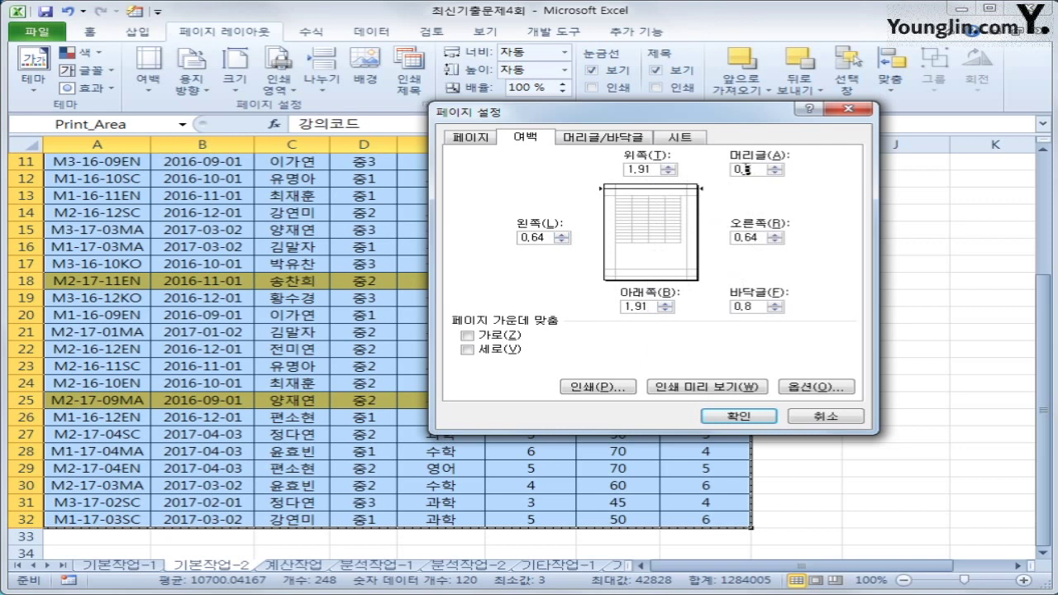
{"action": "left_click", "coordinate": [746, 306]}
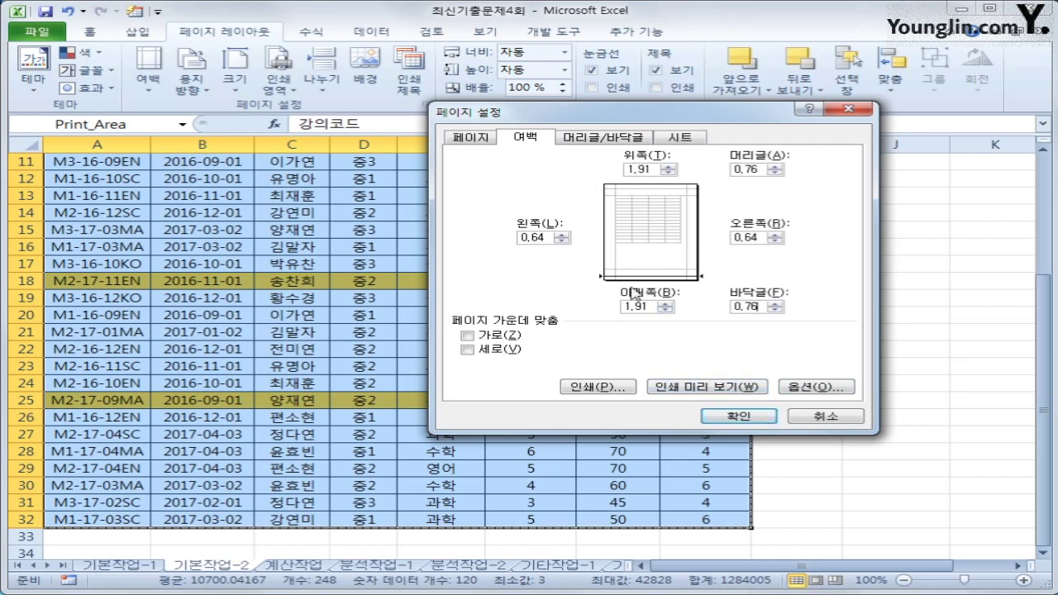
{"action": "left_click", "coordinate": [738, 416]}
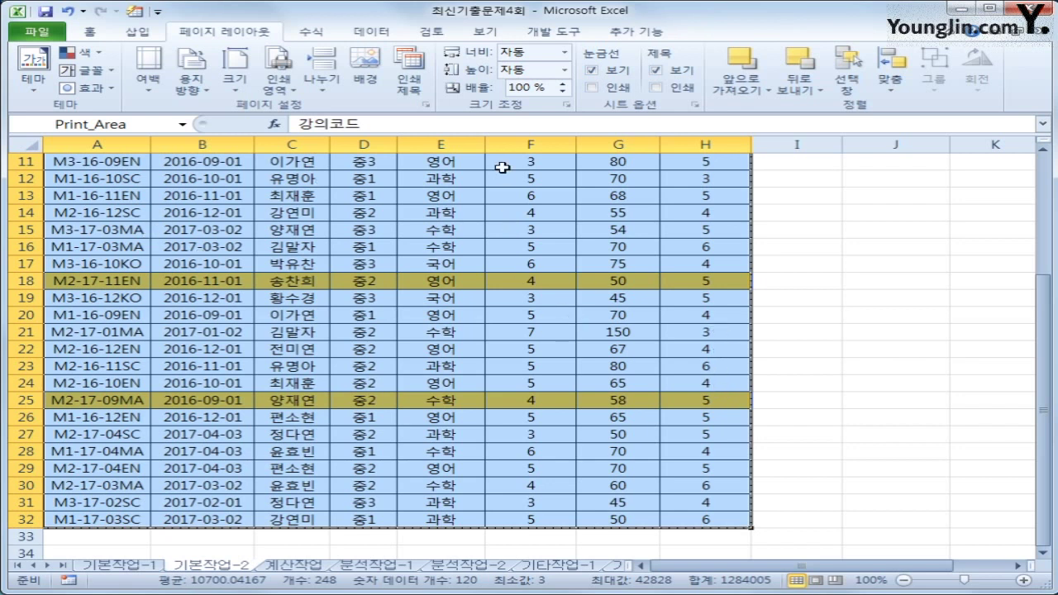
{"action": "left_click", "coordinate": [425, 105]}
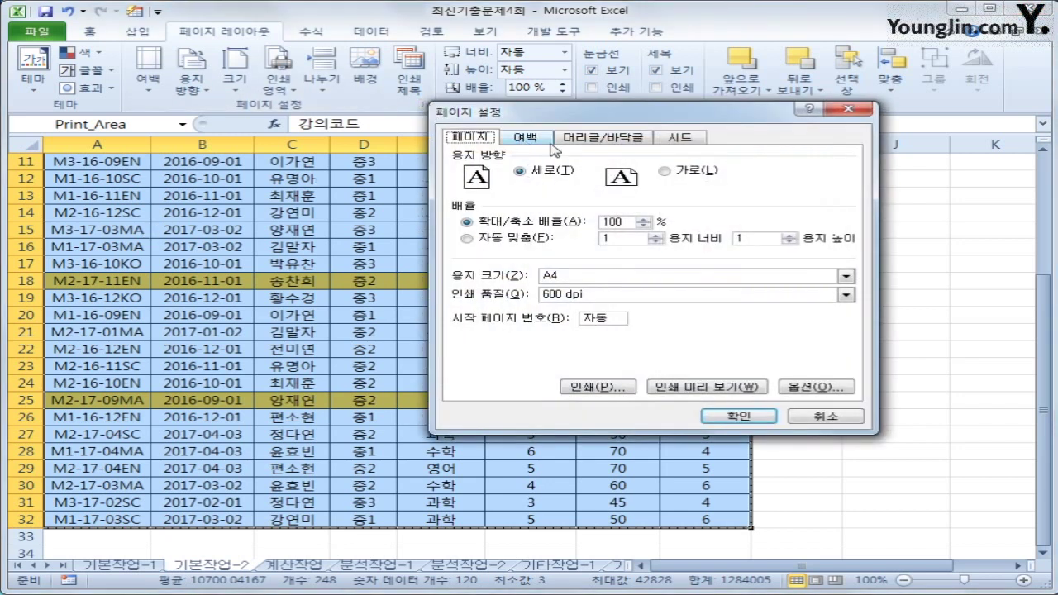
Step: Center the page both horizontally and vertically on the sheet
{"action": "left_click", "coordinate": [539, 139]}
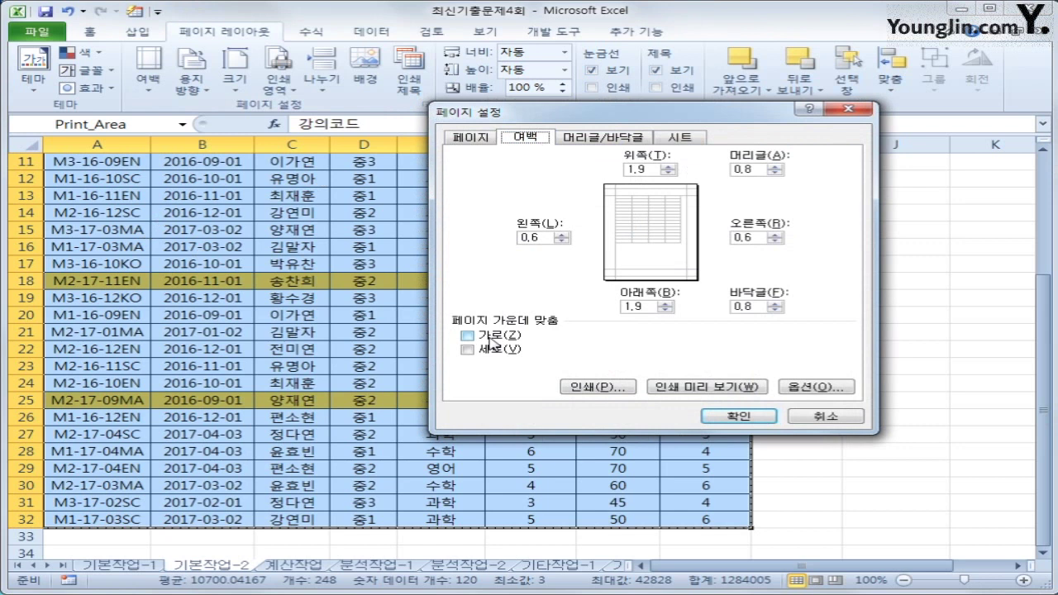
{"action": "left_click", "coordinate": [492, 339]}
{"action": "left_click", "coordinate": [494, 351]}
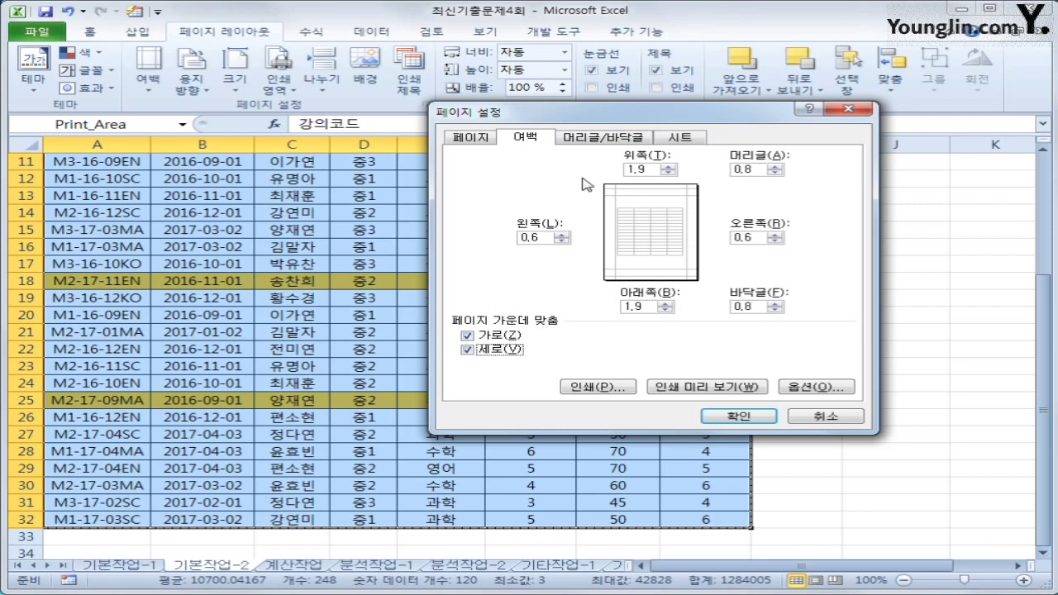
Step: Add a left header reading '인쇄 날짜 :' followed by the current date
{"action": "left_click", "coordinate": [612, 140]}
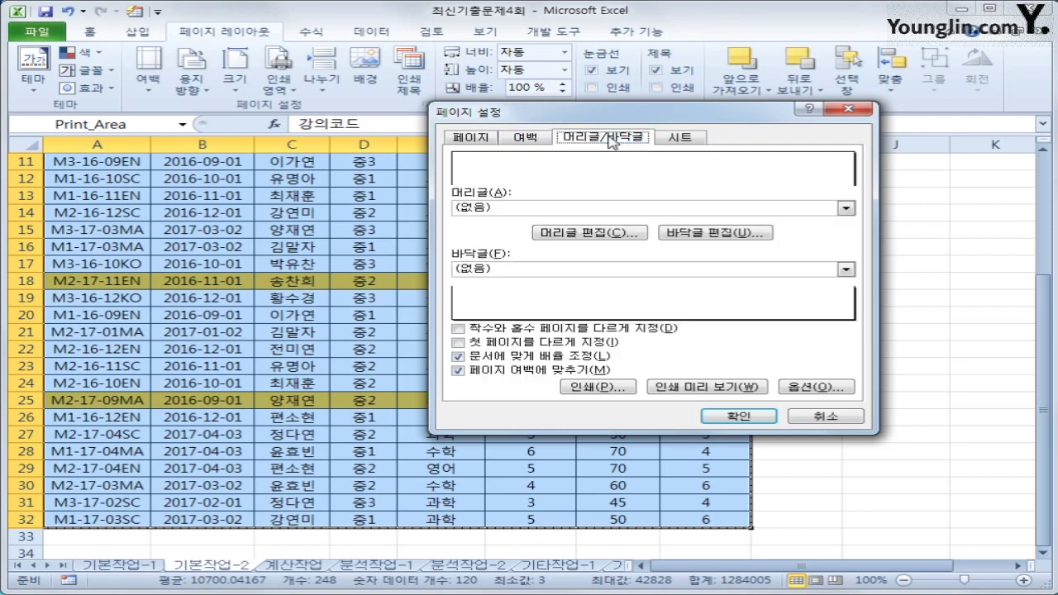
{"action": "left_click", "coordinate": [631, 237]}
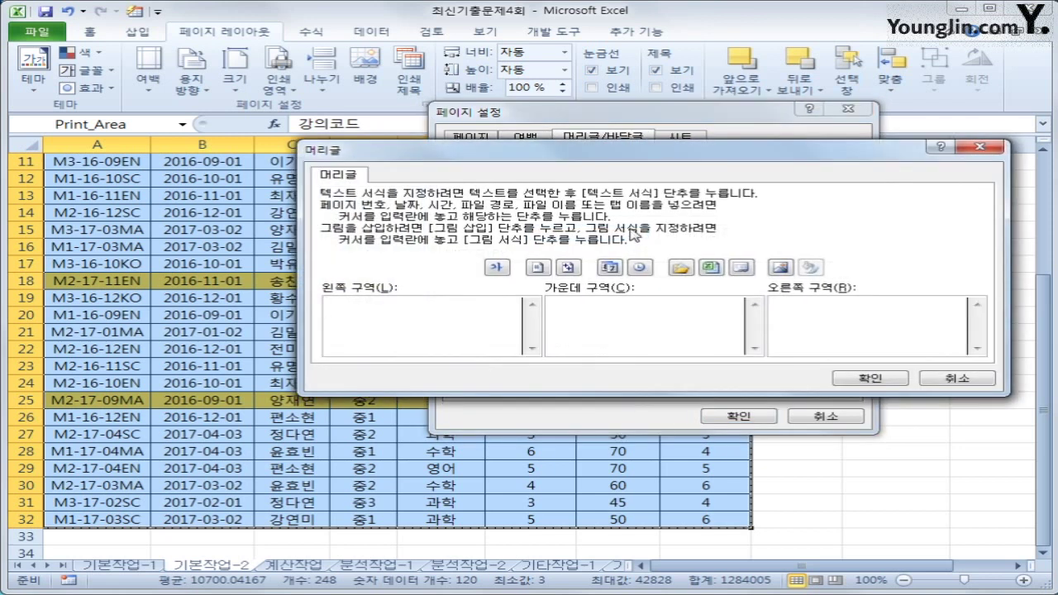
{"action": "left_click_drag", "start_coordinate": [604, 217], "coordinate": [566, 145]}
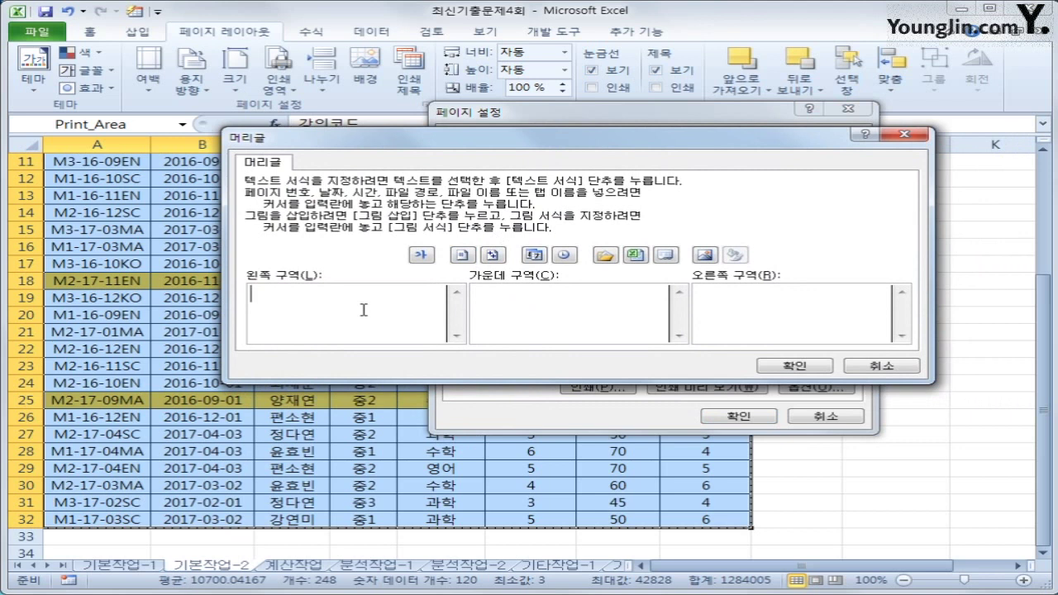
{"action": "type", "text": "dlfa"}
{"action": "key", "text": "BackSpace"}
{"action": "key", "text": "BackSpace"}
{"action": "key", "text": "BackSpace"}
{"action": "key", "text": "BackSpace"}
{"action": "type", "text": "인쇄 날짜 "}
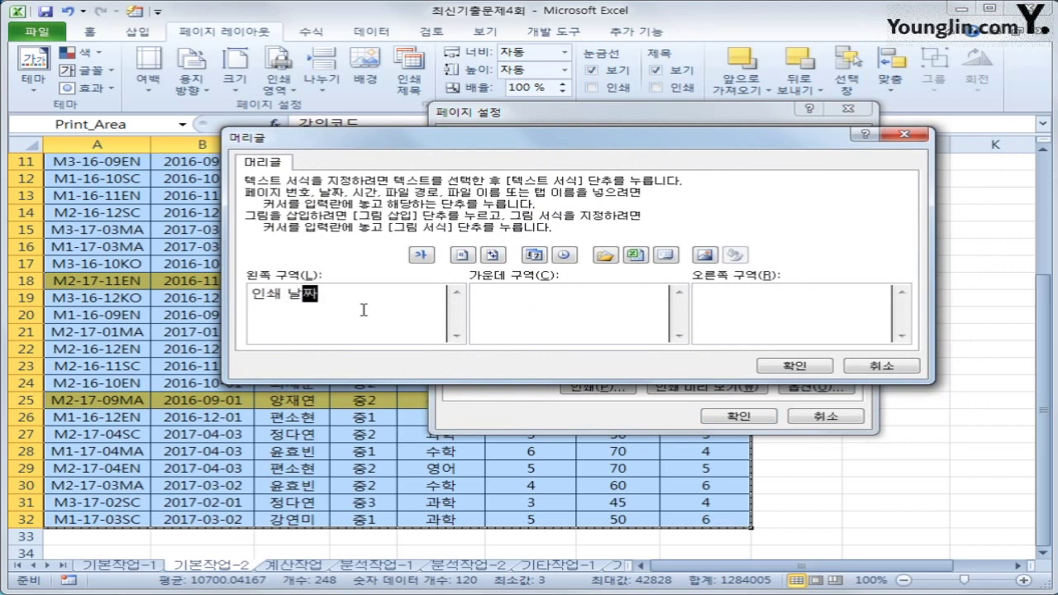
{"action": "type", "text": ":"}
{"action": "left_click", "coordinate": [535, 255]}
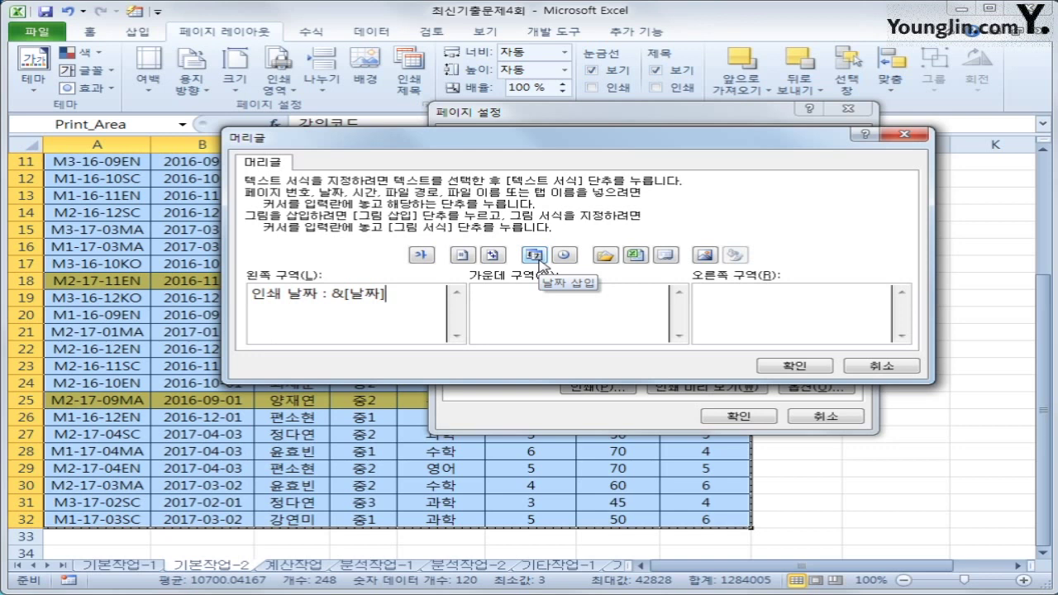
{"action": "left_click", "coordinate": [769, 366]}
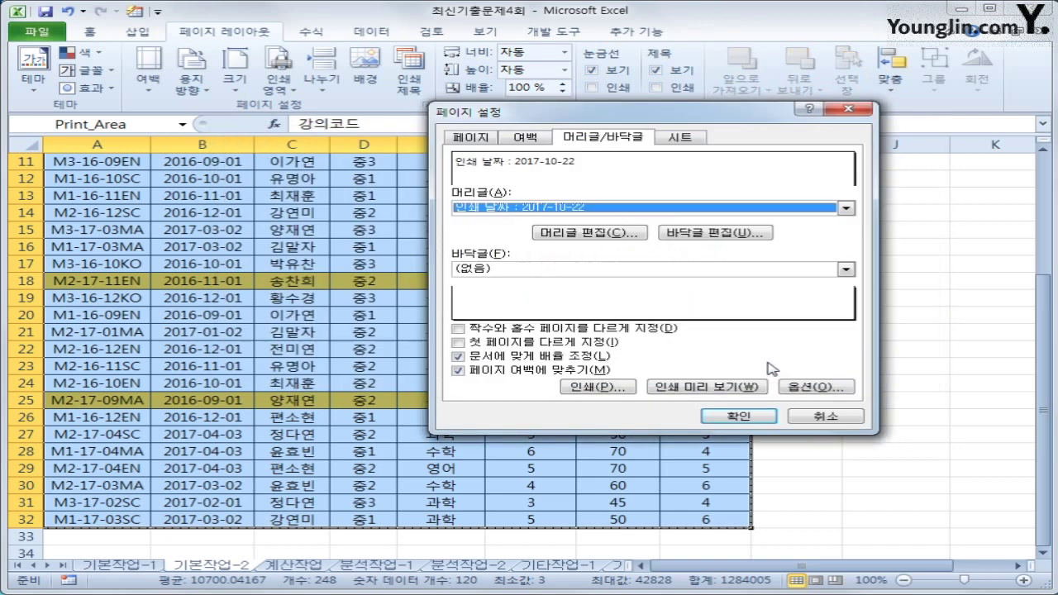
{"action": "left_click", "coordinate": [744, 417]}
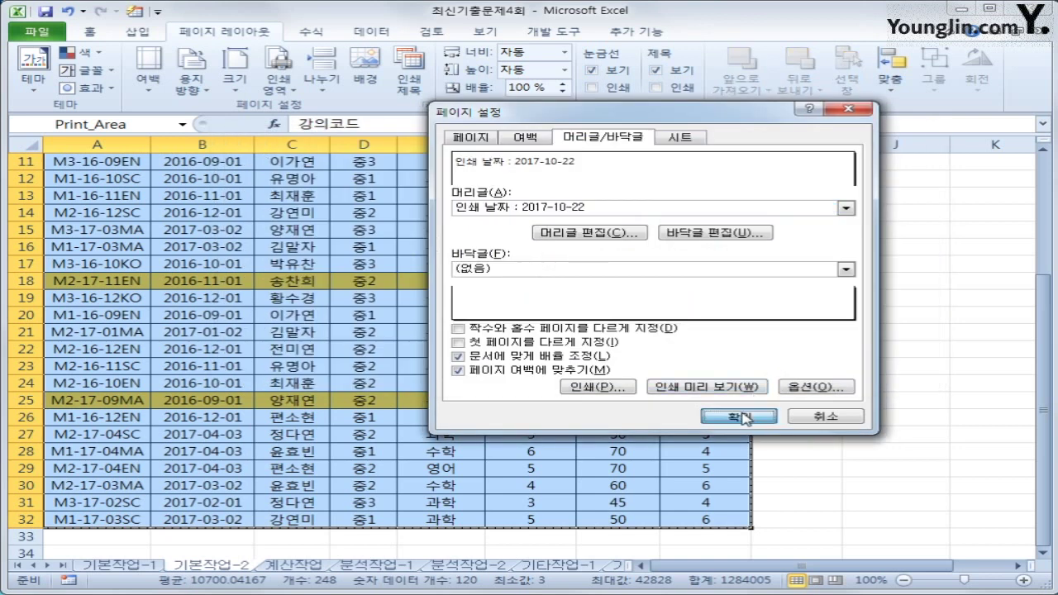
{"action": "left_click", "coordinate": [855, 400]}
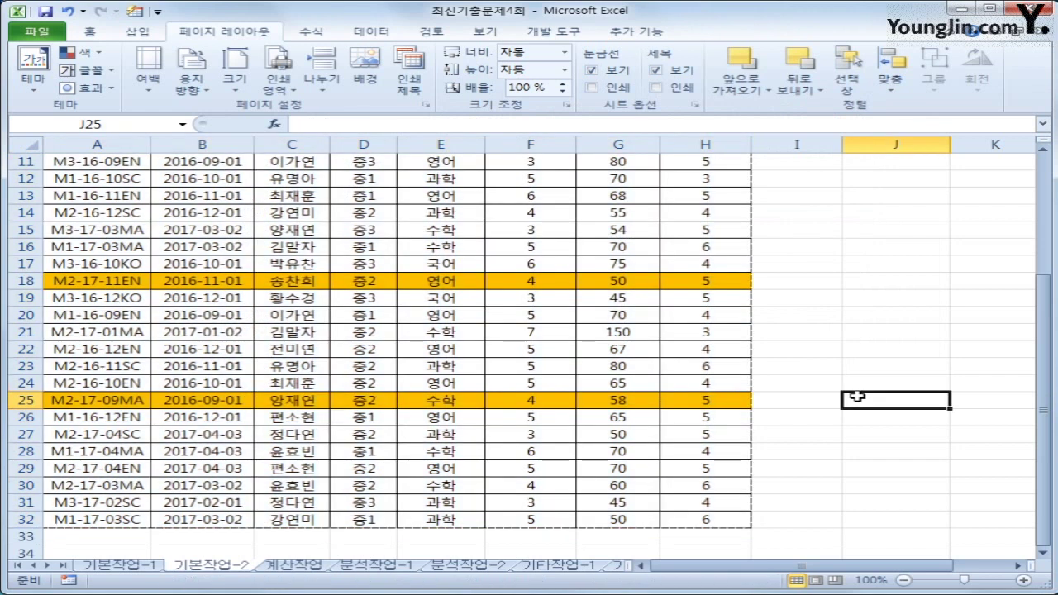
Step: Preview the printed 기본작업-2 sheet, then go to the 계산작업 sheet
{"action": "scroll", "coordinate": [749, 312], "scroll_direction": "up", "scroll_amount": 3}
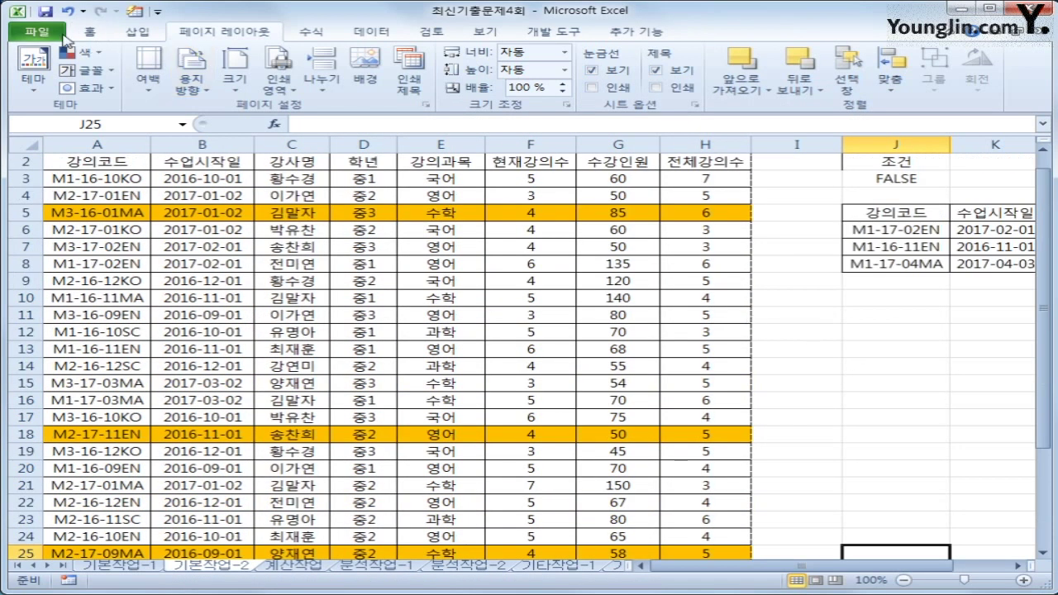
{"action": "left_click", "coordinate": [63, 36]}
{"action": "left_click", "coordinate": [152, 241]}
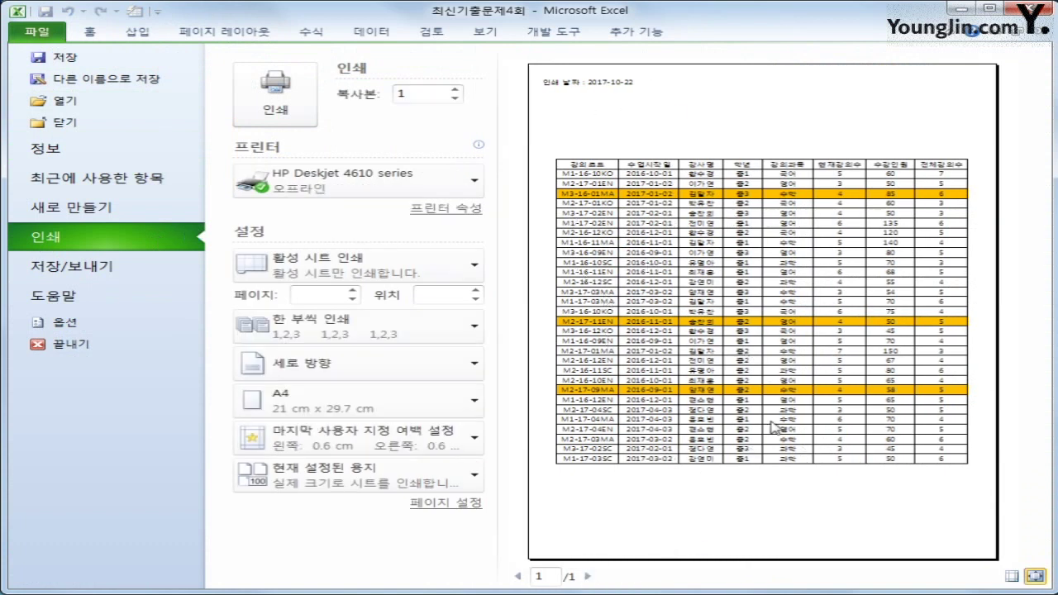
{"action": "left_click", "coordinate": [199, 29]}
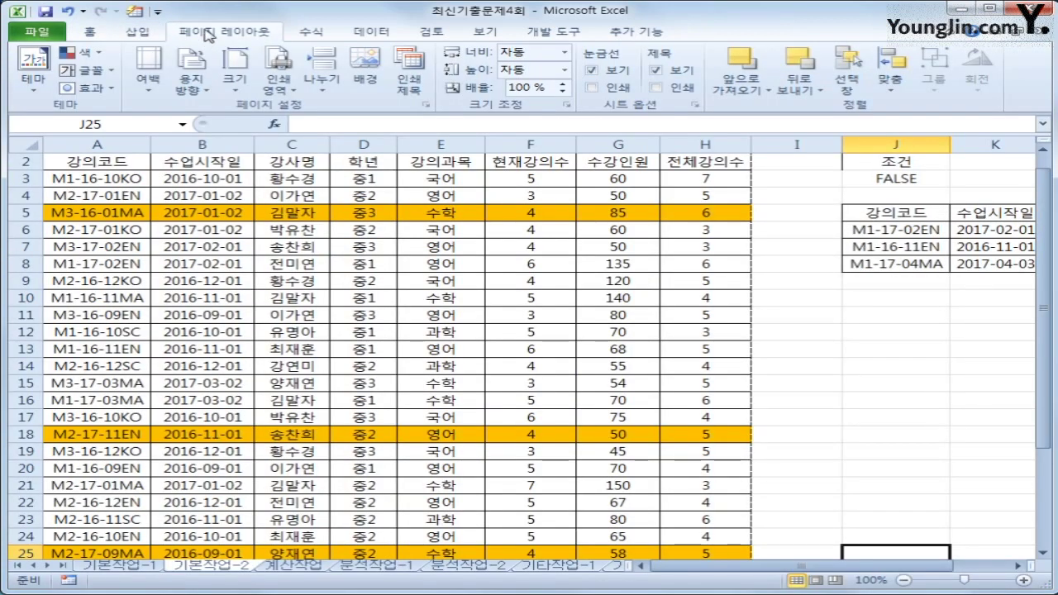
{"action": "left_click", "coordinate": [291, 565]}
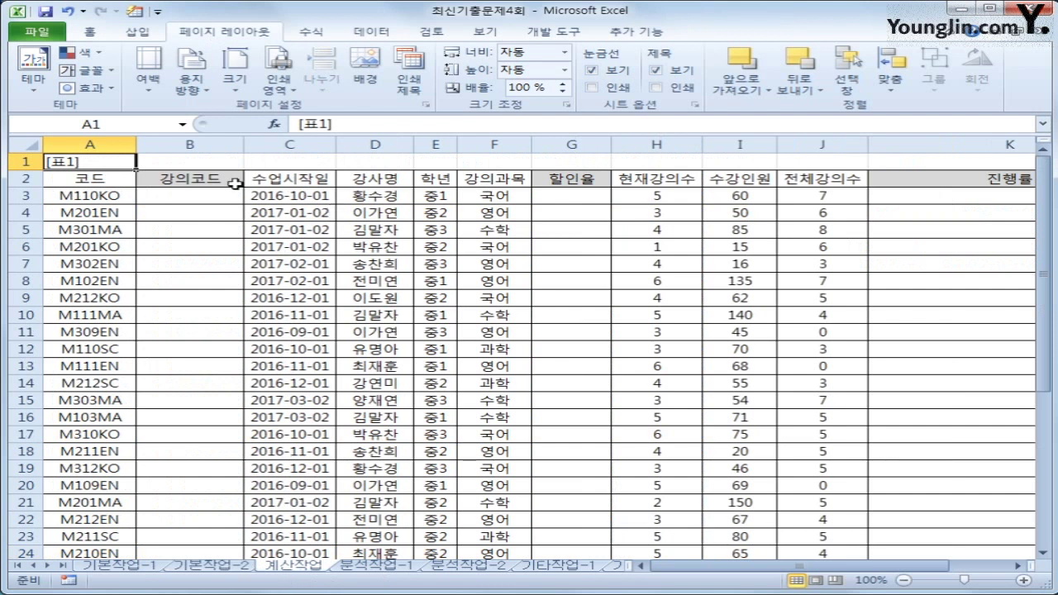
{"action": "left_click", "coordinate": [206, 192]}
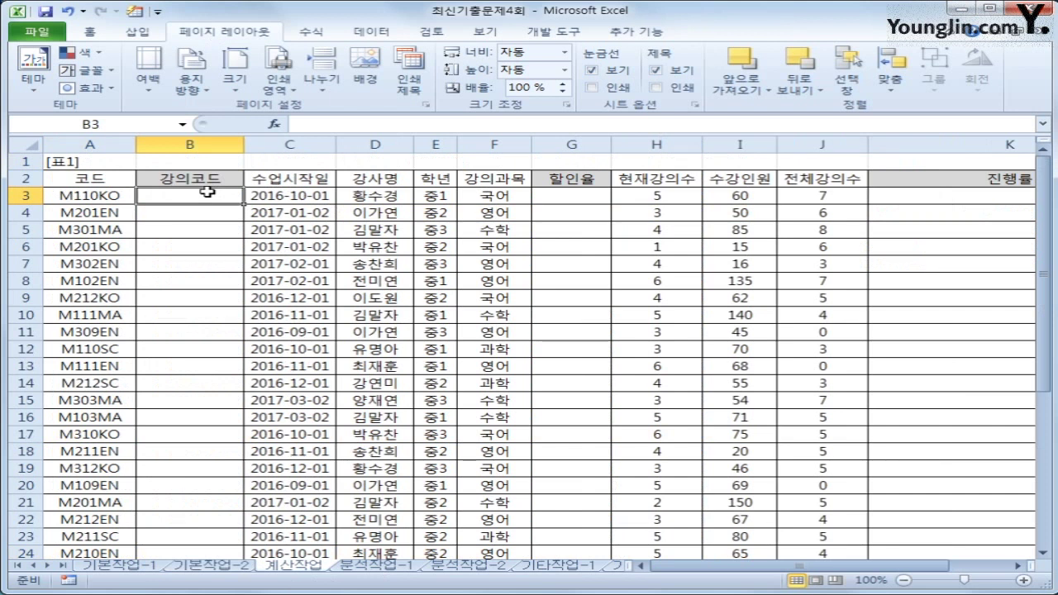
{"action": "left_click", "coordinate": [128, 194]}
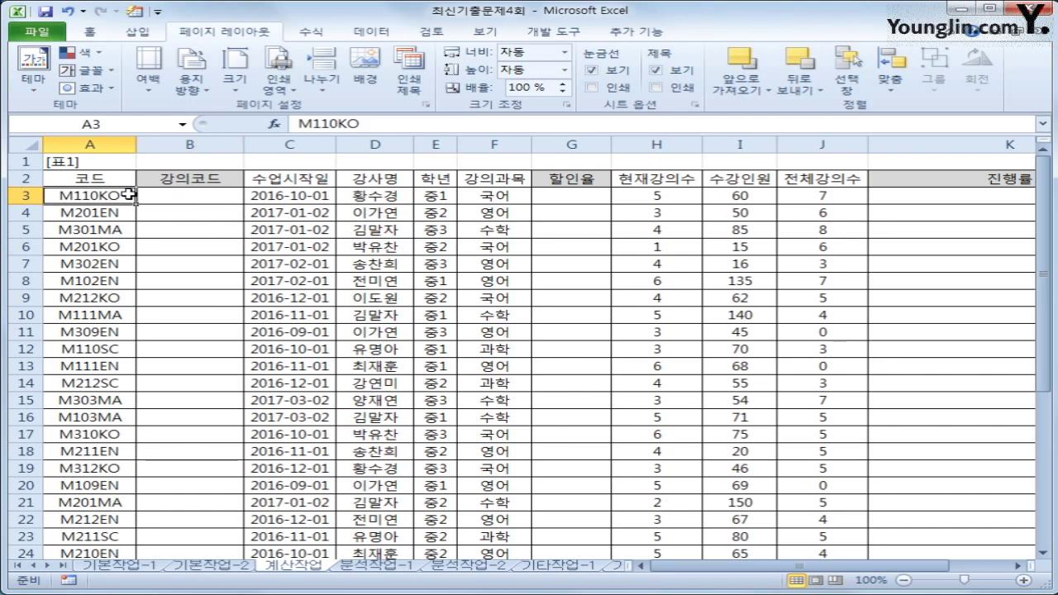
{"action": "left_click", "coordinate": [274, 195]}
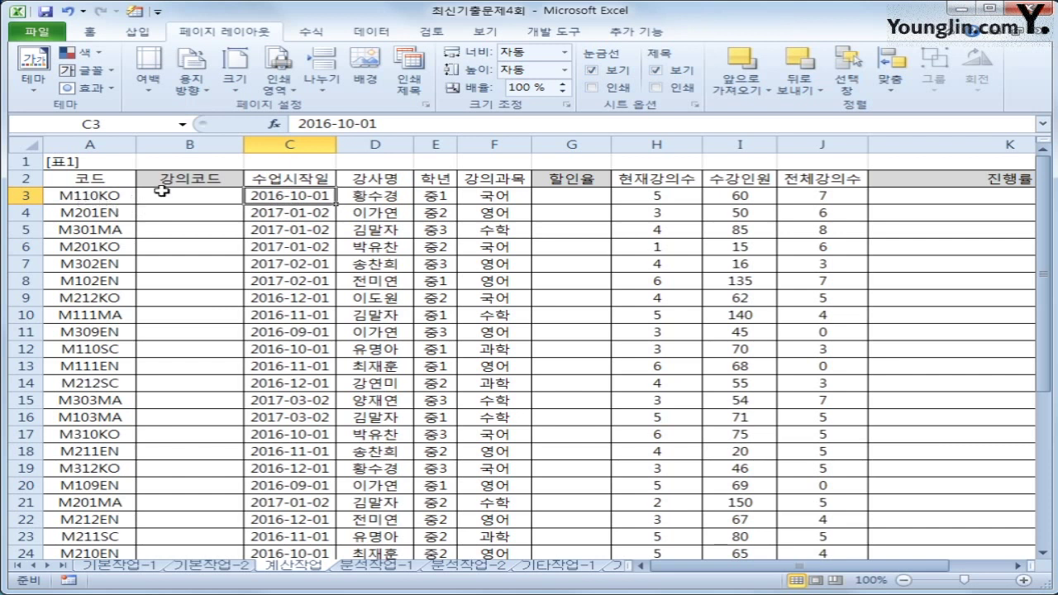
{"action": "left_click", "coordinate": [208, 193]}
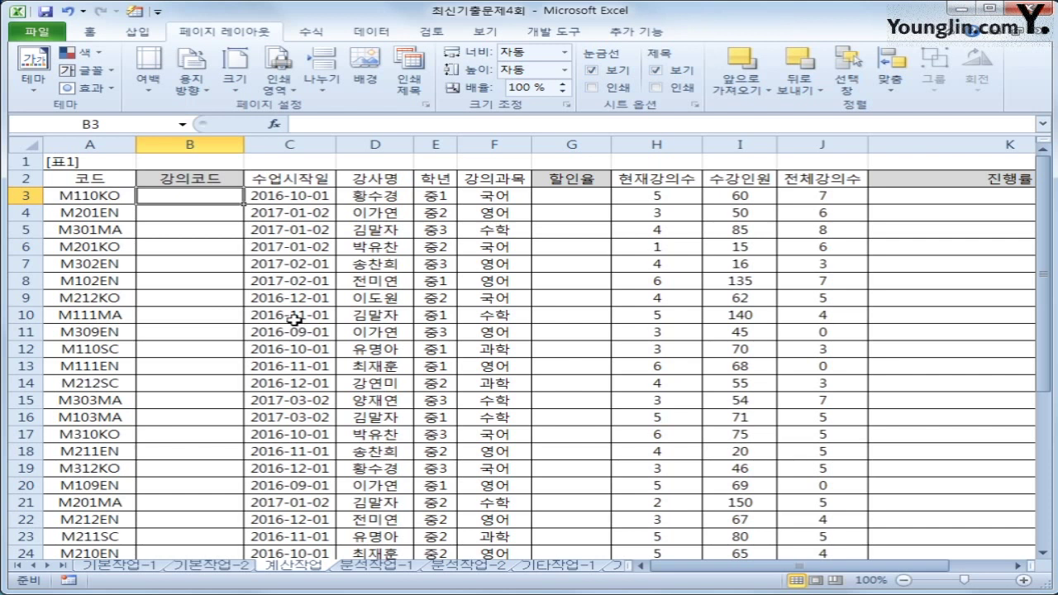
Step: Enter =REPLACE(A3,3,0,"-"&RIGHT(YEAR(C3),2)&"-") in B3, giving M1-16-10KO
{"action": "type", "text": "="}
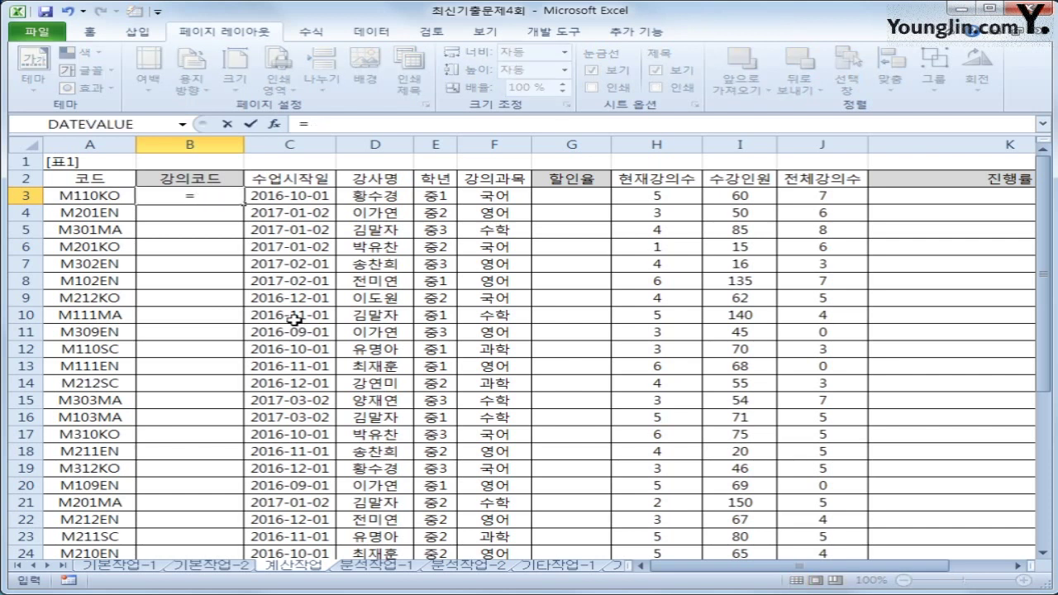
{"action": "type", "text": "rep"}
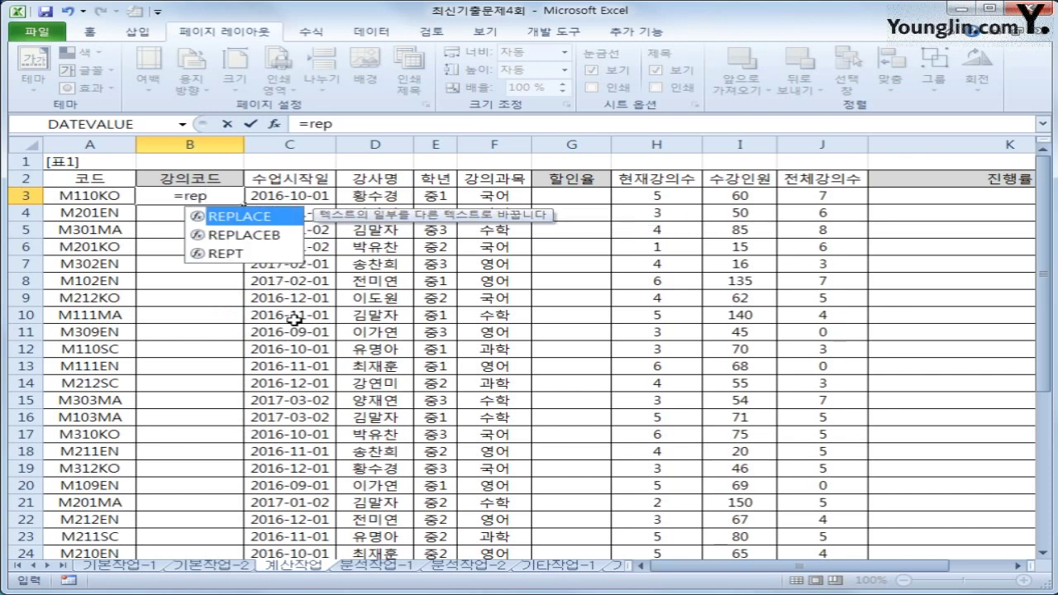
{"action": "key", "text": "Tab"}
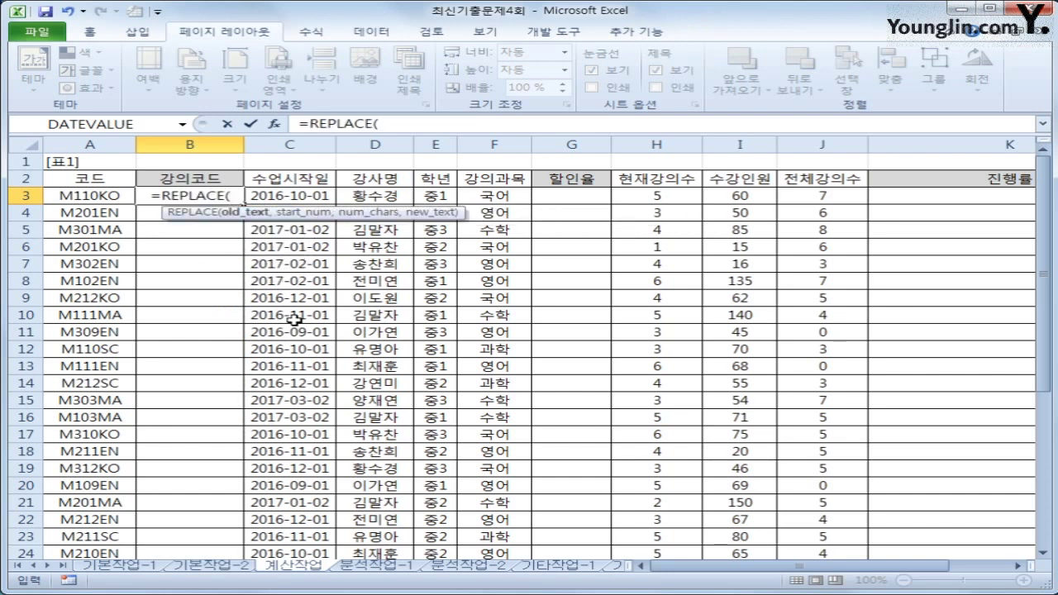
{"action": "left_click", "coordinate": [63, 196]}
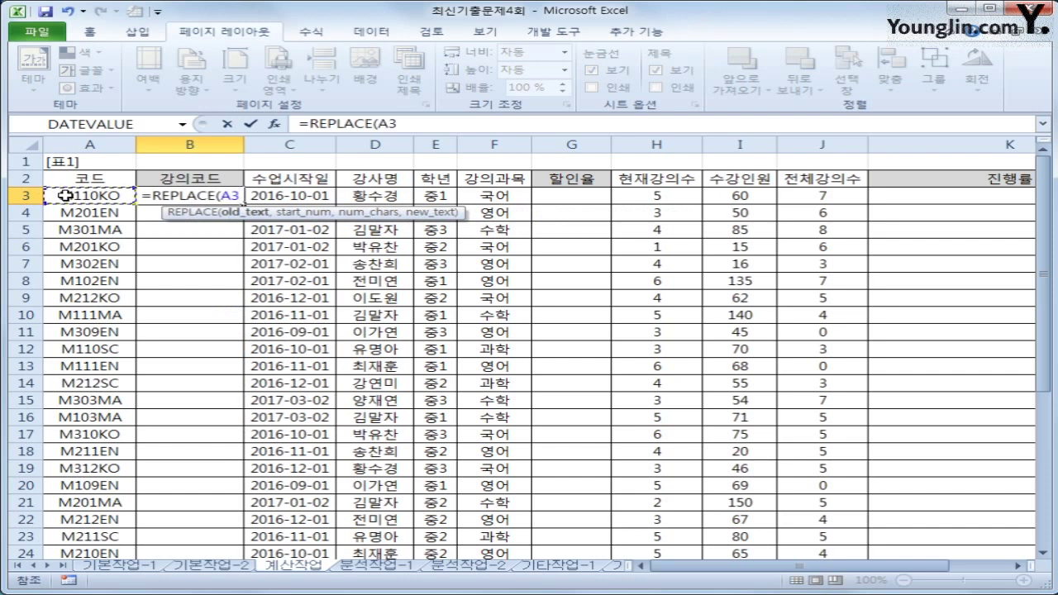
{"action": "type", "text": ","}
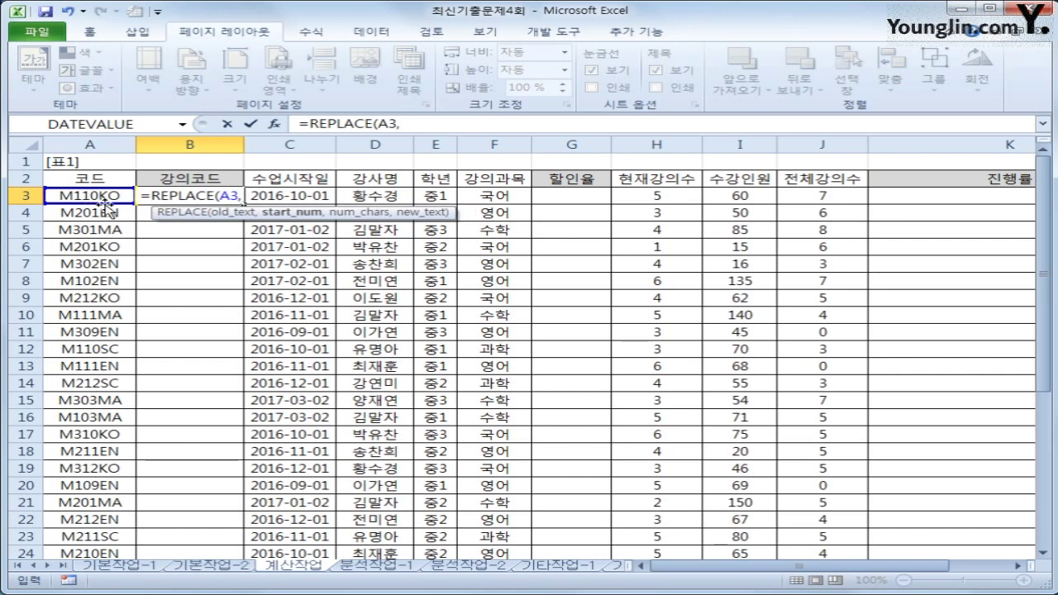
{"action": "type", "text": "3,"}
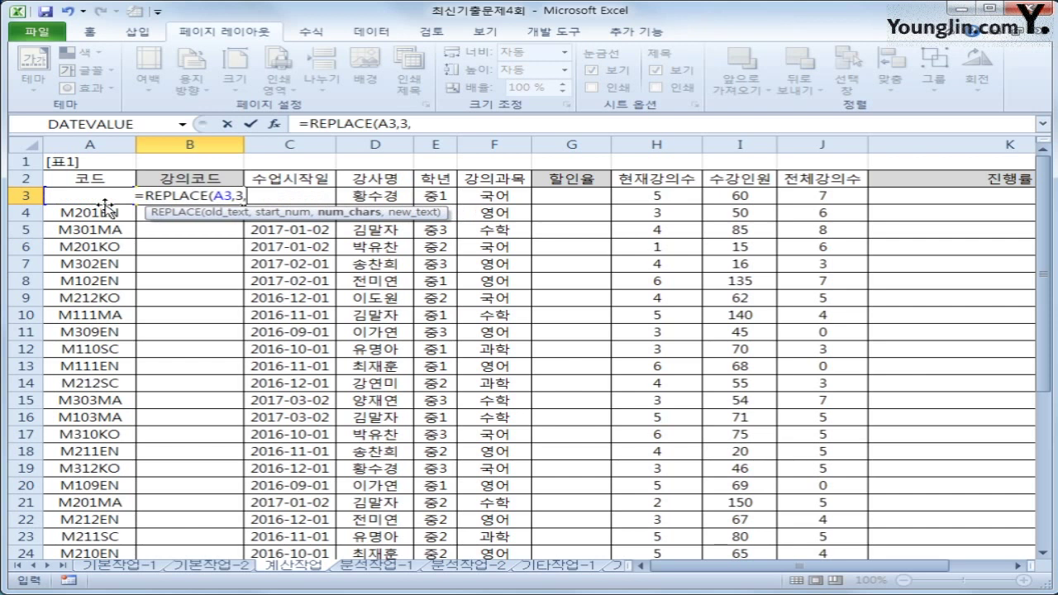
{"action": "type", "text": "0"}
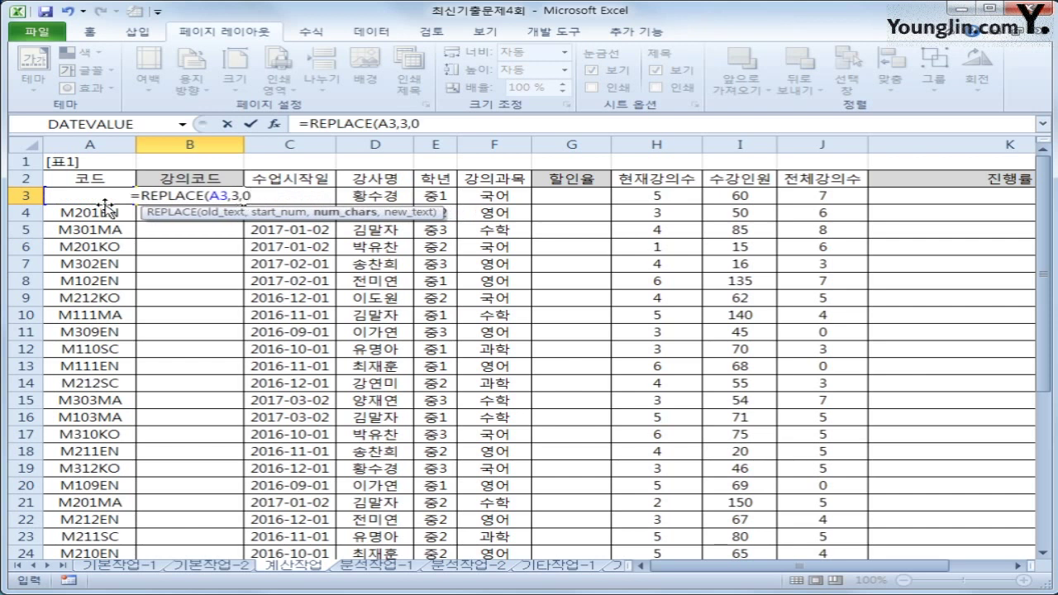
{"action": "type", "text": ","}
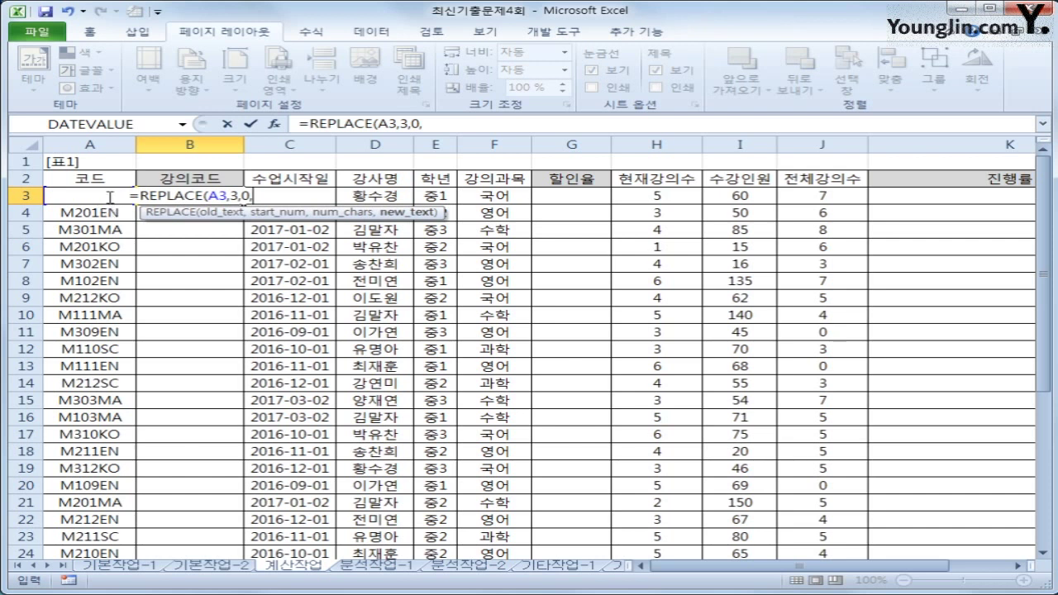
{"action": "type", "text": "\""}
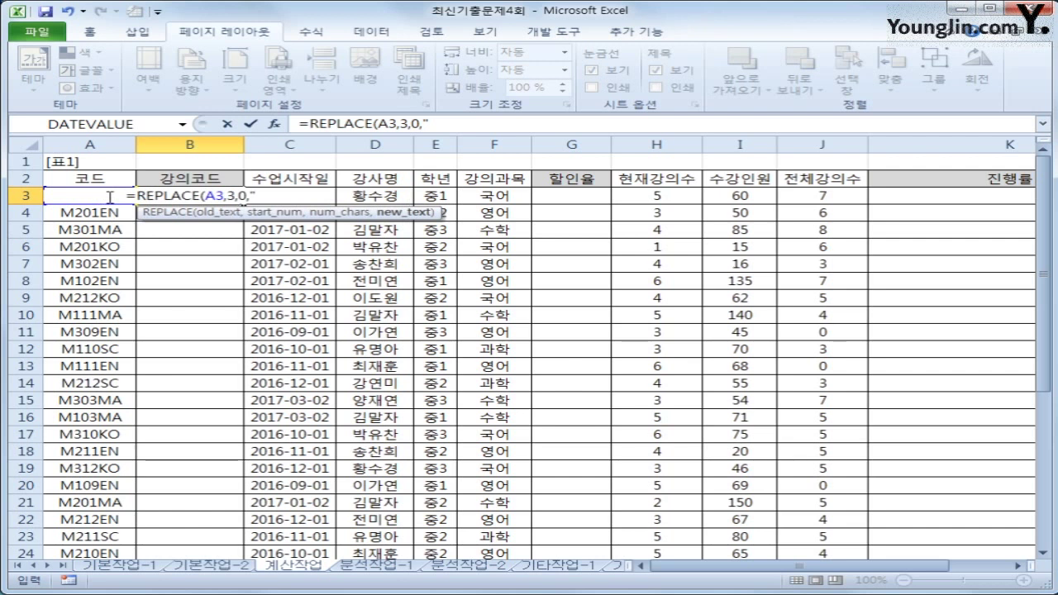
{"action": "type", "text": "-"}
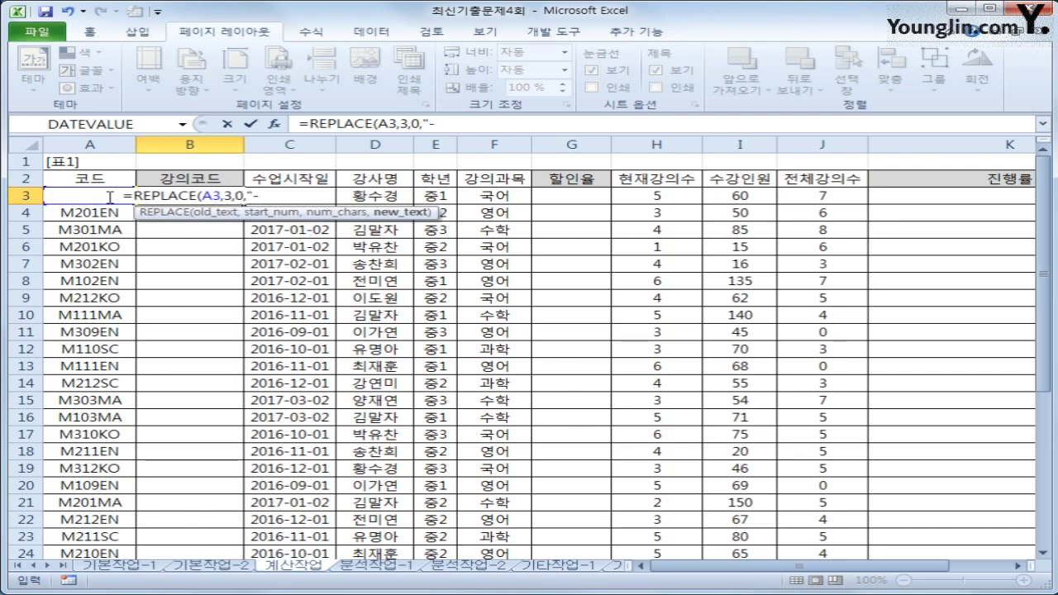
{"action": "type", "text": "\""}
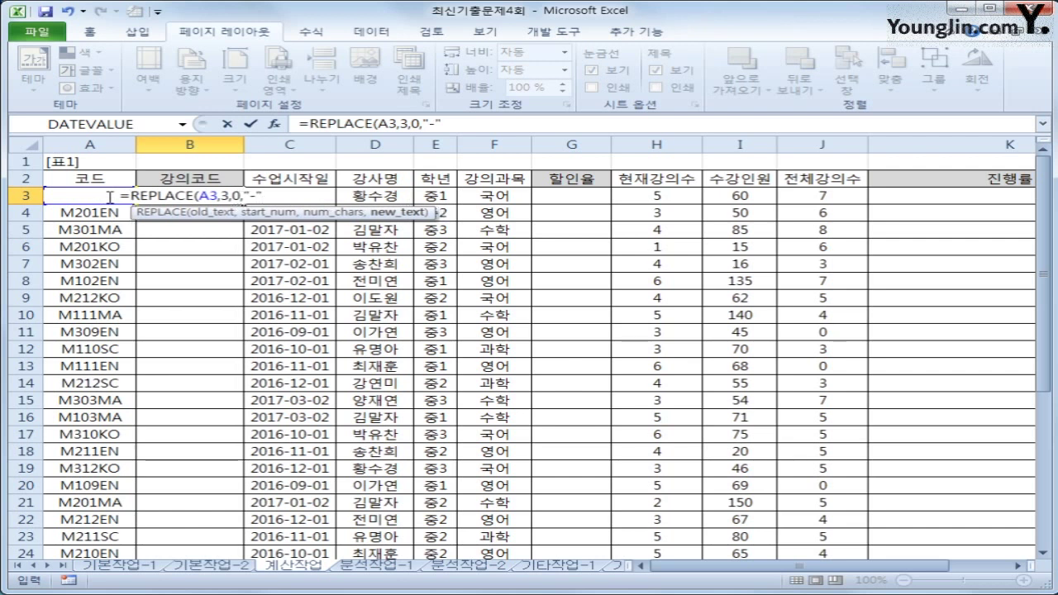
{"action": "type", "text": "&"}
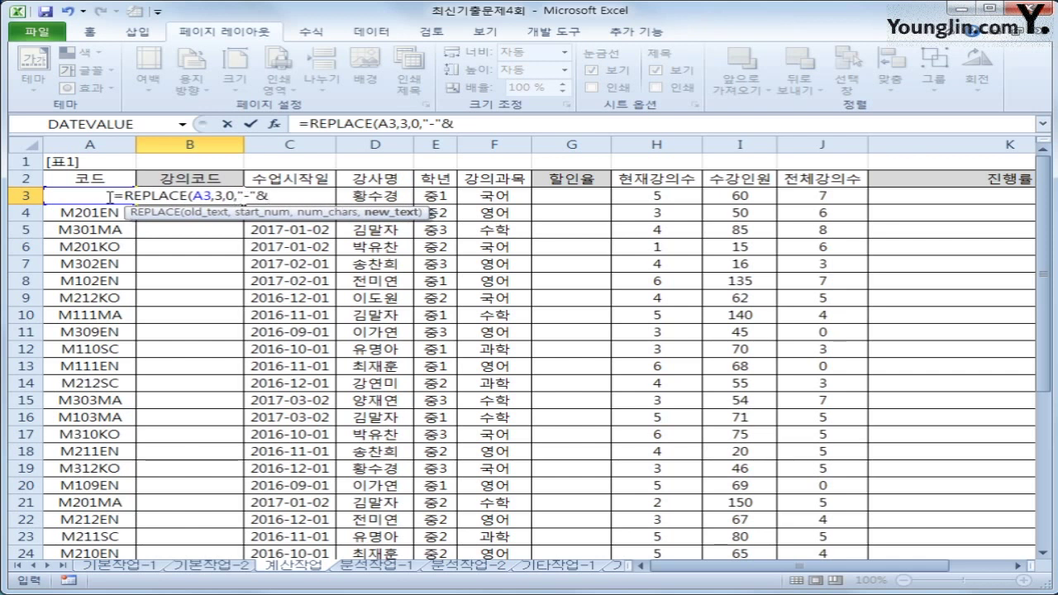
{"action": "type", "text": "r"}
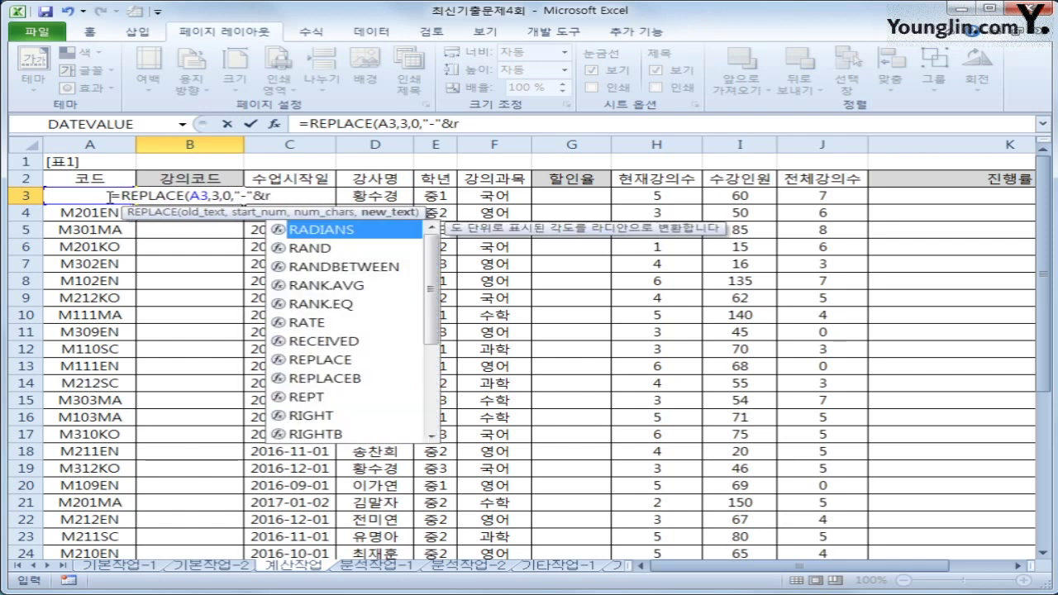
{"action": "type", "text": "i"}
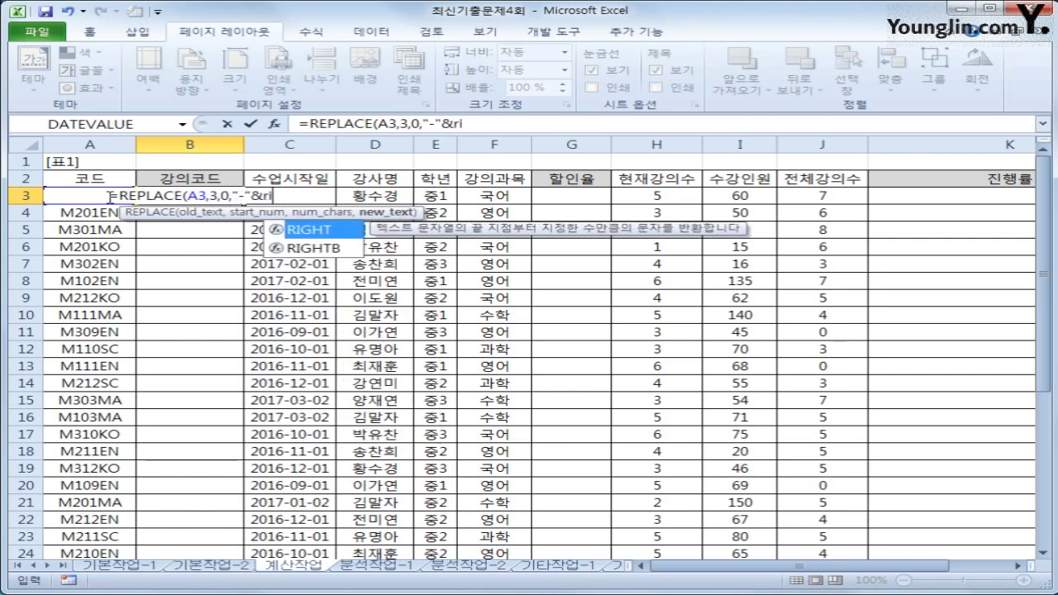
{"action": "type", "text": "ght(year(C3"}
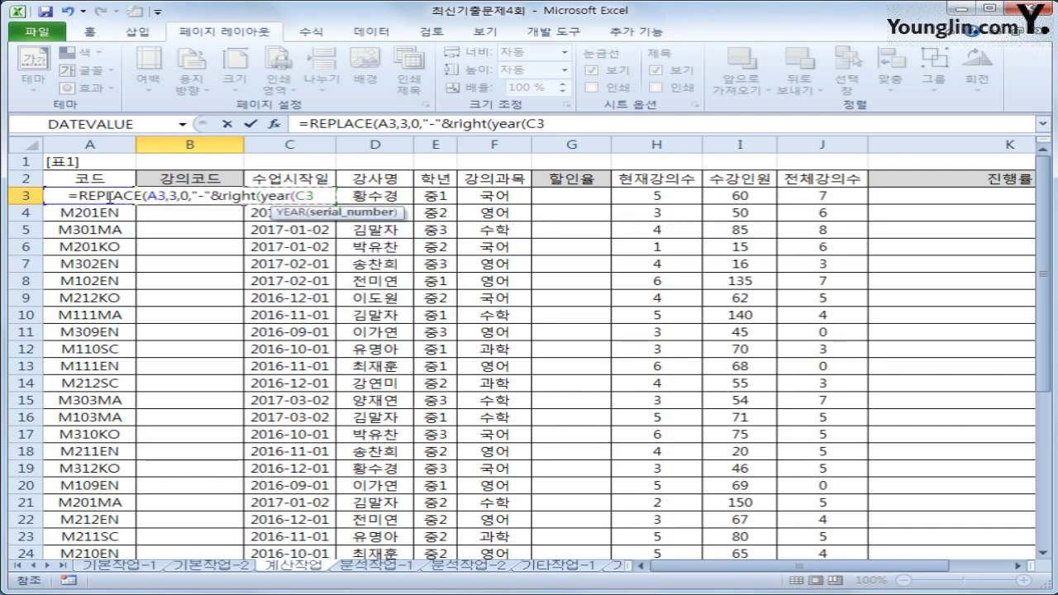
{"action": "type", "text": ")"}
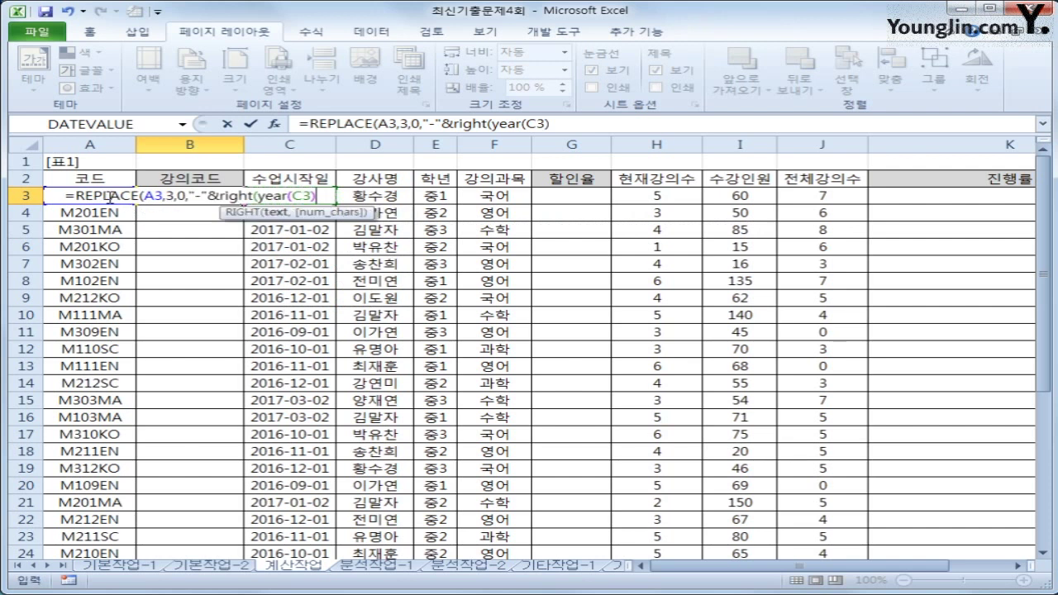
{"action": "type", "text": ",2)"}
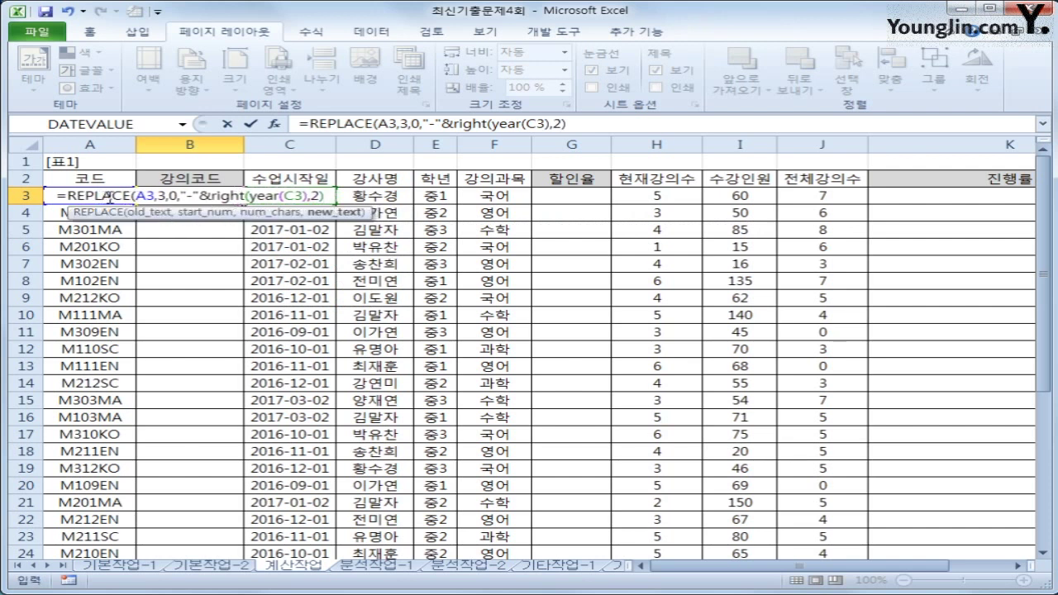
{"action": "type", "text": "&"}
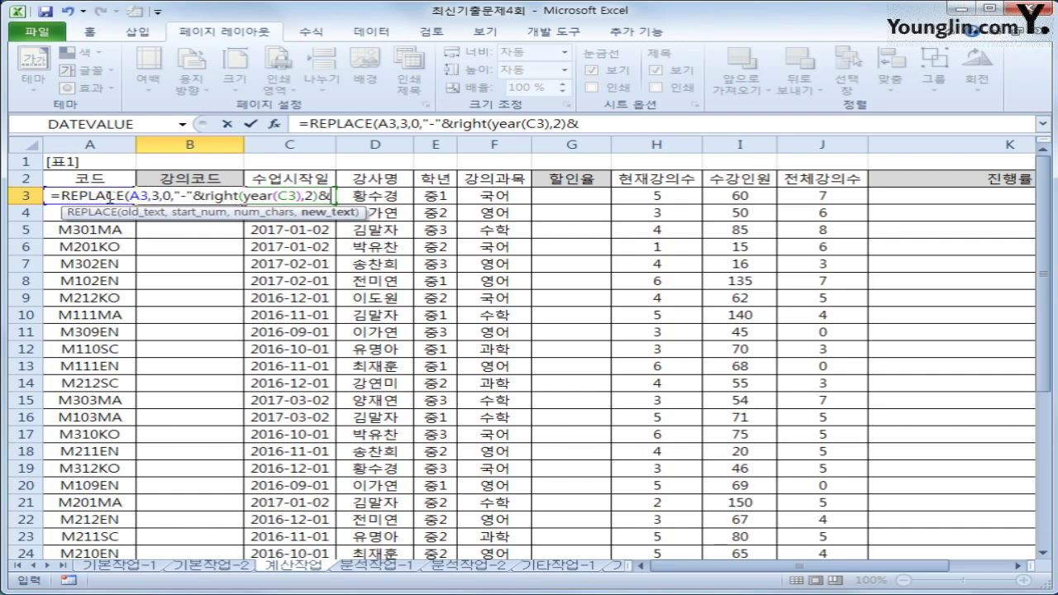
{"action": "type", "text": "\"-\""}
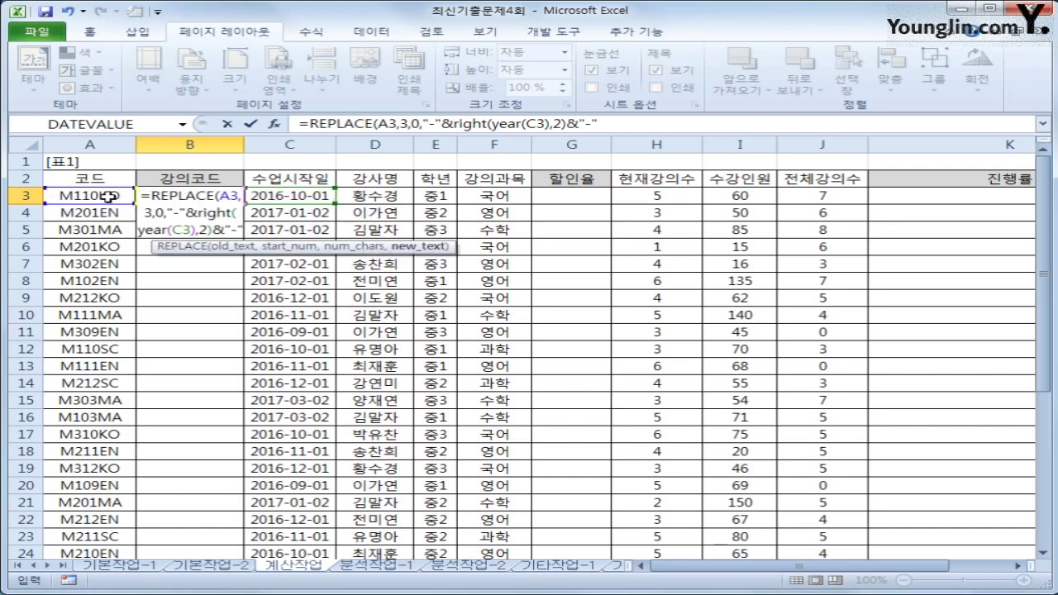
{"action": "type", "text": ")"}
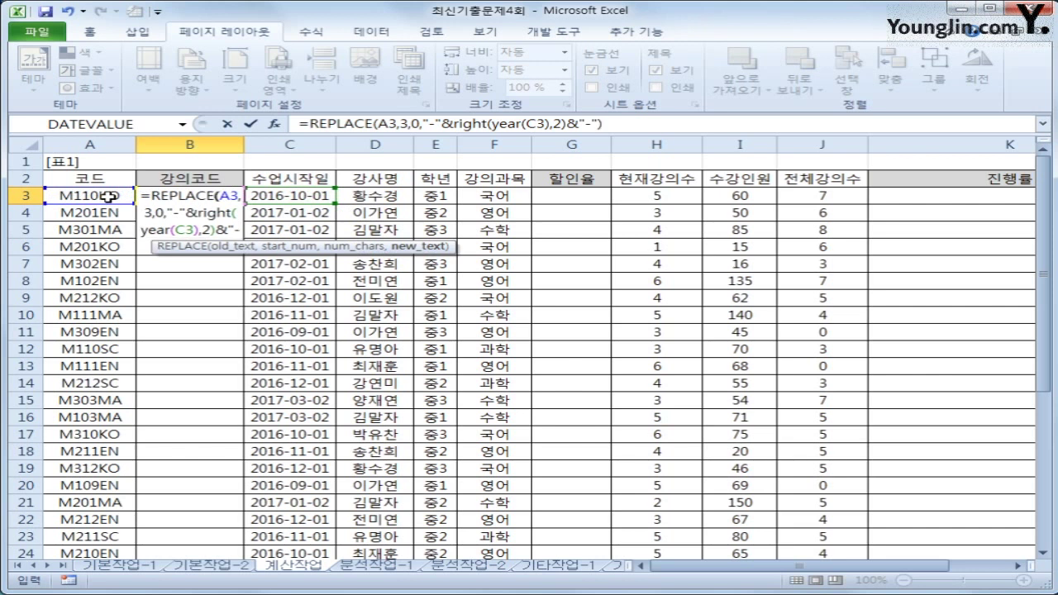
{"action": "key", "text": "Return"}
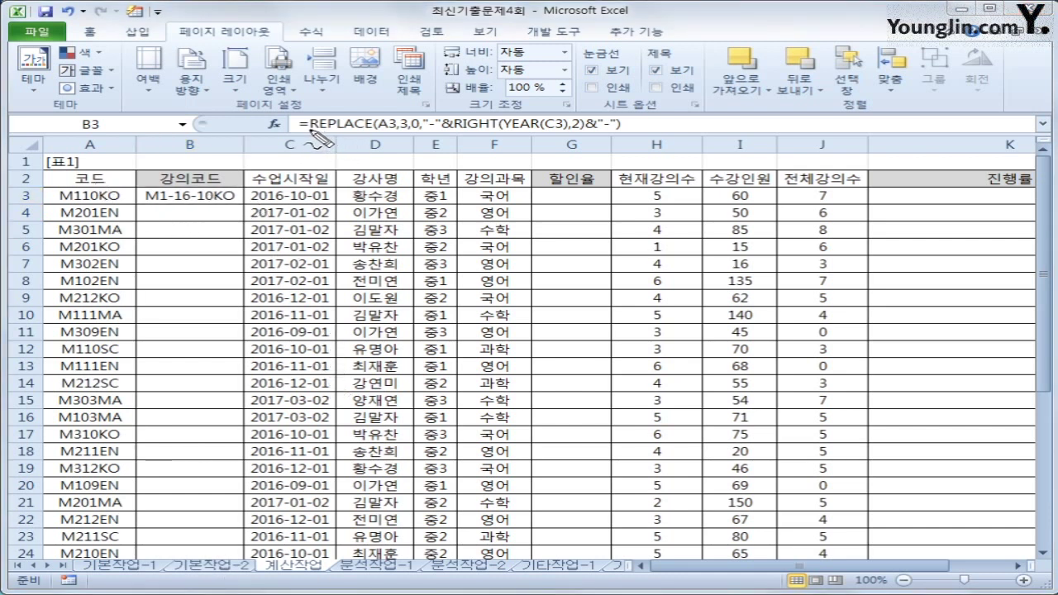
Step: Copy B3's lecture code formula down through B32
{"action": "left_click_drag", "start_coordinate": [301, 130], "coordinate": [393, 131]}
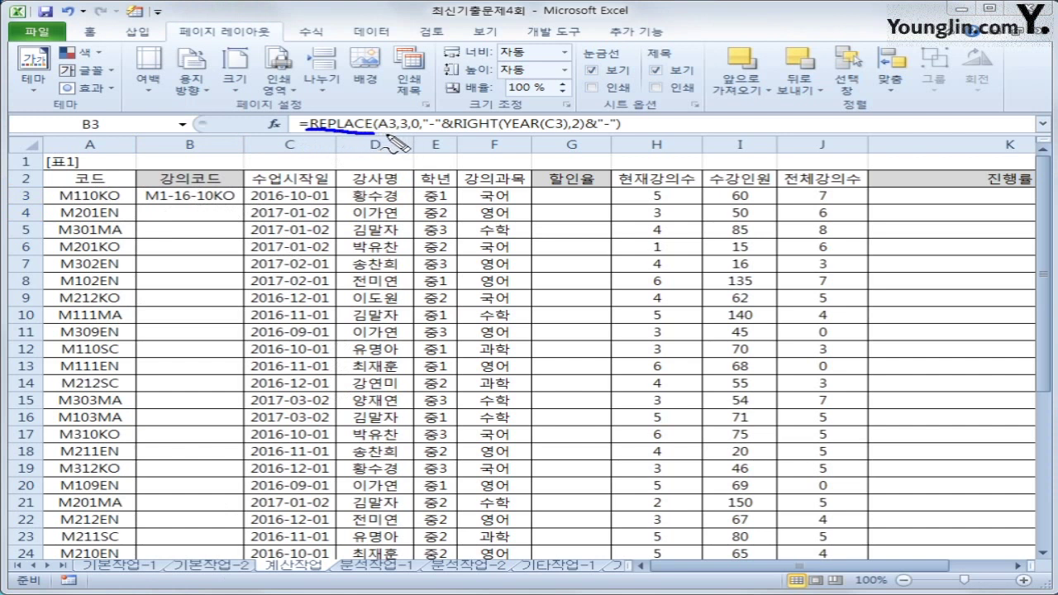
{"action": "mouse_move", "coordinate": [74, 189]}
{"action": "left_mouse_down"}
{"action": "mouse_move", "coordinate": [51, 199]}
{"action": "mouse_move", "coordinate": [122, 184]}
{"action": "mouse_move", "coordinate": [131, 200]}
{"action": "left_mouse_up"}
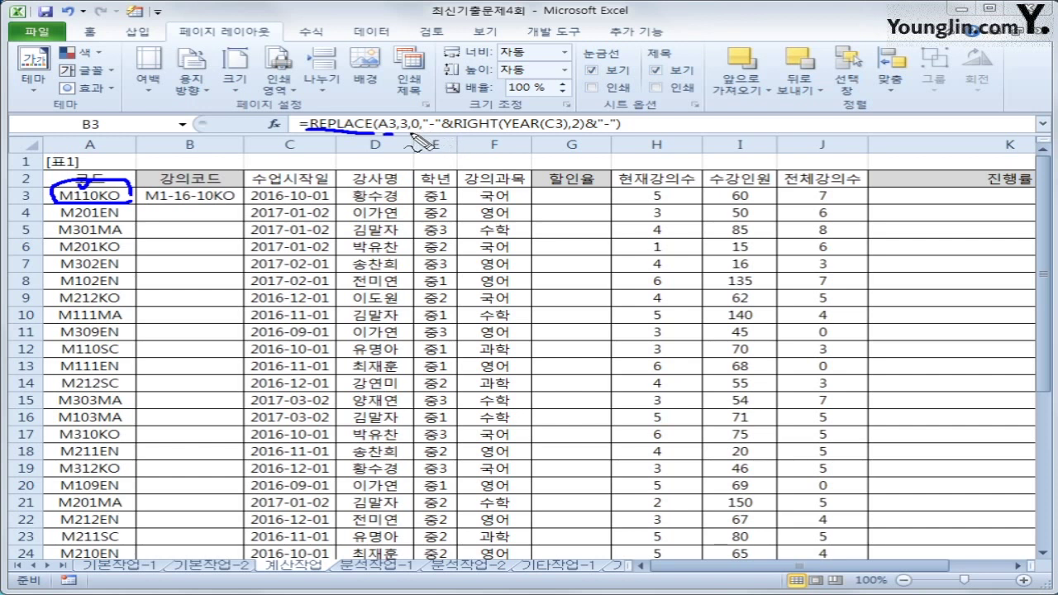
{"action": "left_click_drag", "start_coordinate": [402, 130], "coordinate": [426, 130]}
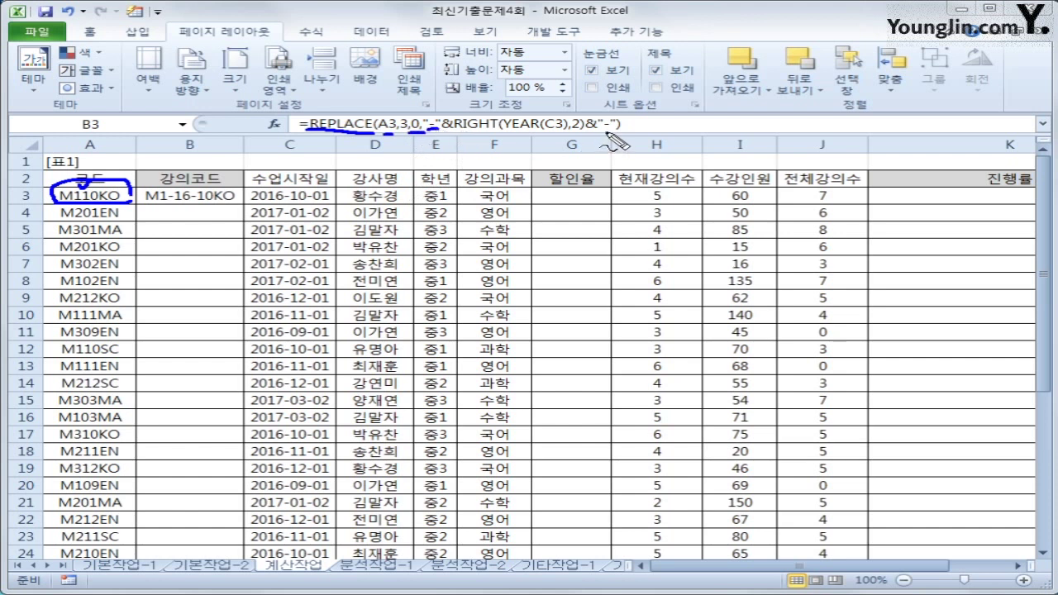
{"action": "left_click_drag", "start_coordinate": [601, 130], "coordinate": [620, 130]}
{"action": "mouse_move", "coordinate": [547, 134]}
{"action": "left_mouse_down"}
{"action": "mouse_move", "coordinate": [523, 124]}
{"action": "mouse_move", "coordinate": [551, 126]}
{"action": "mouse_move", "coordinate": [576, 106]}
{"action": "left_mouse_up"}
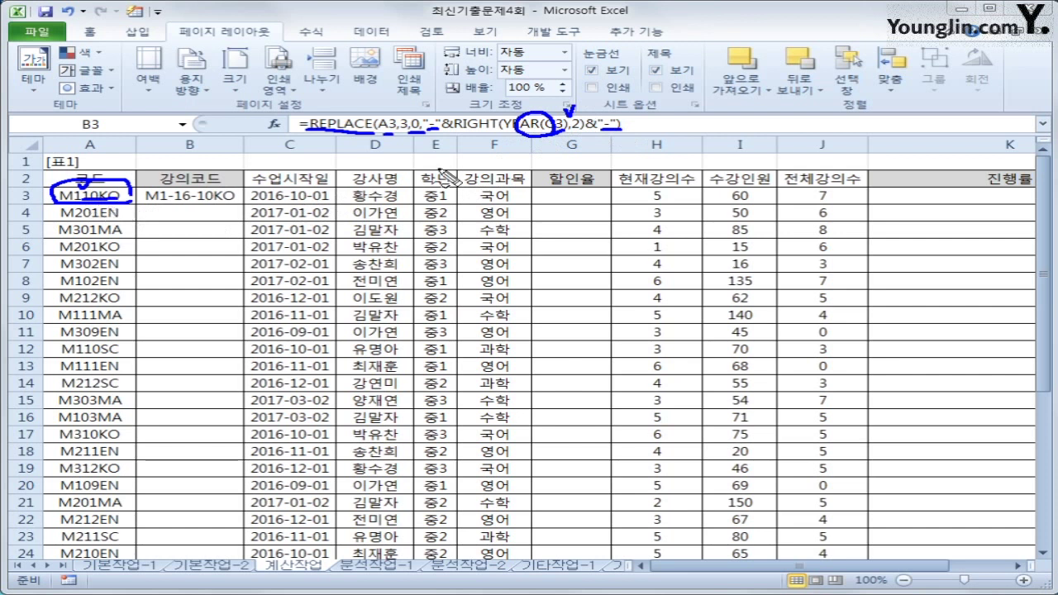
{"action": "left_click_drag", "start_coordinate": [420, 109], "coordinate": [446, 101]}
{"action": "key", "text": "Escape"}
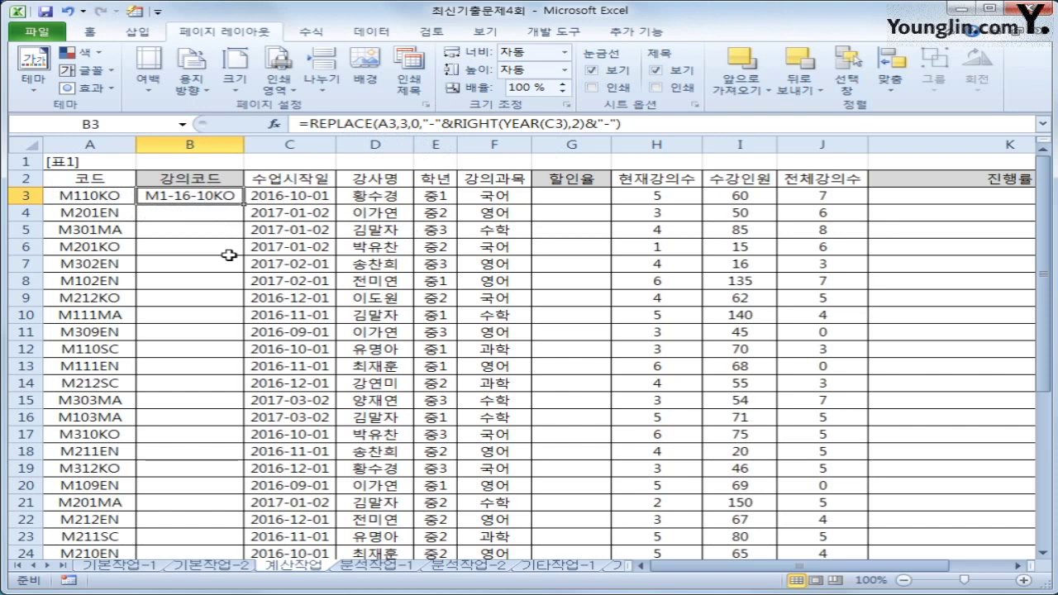
{"action": "double_click", "coordinate": [245, 202]}
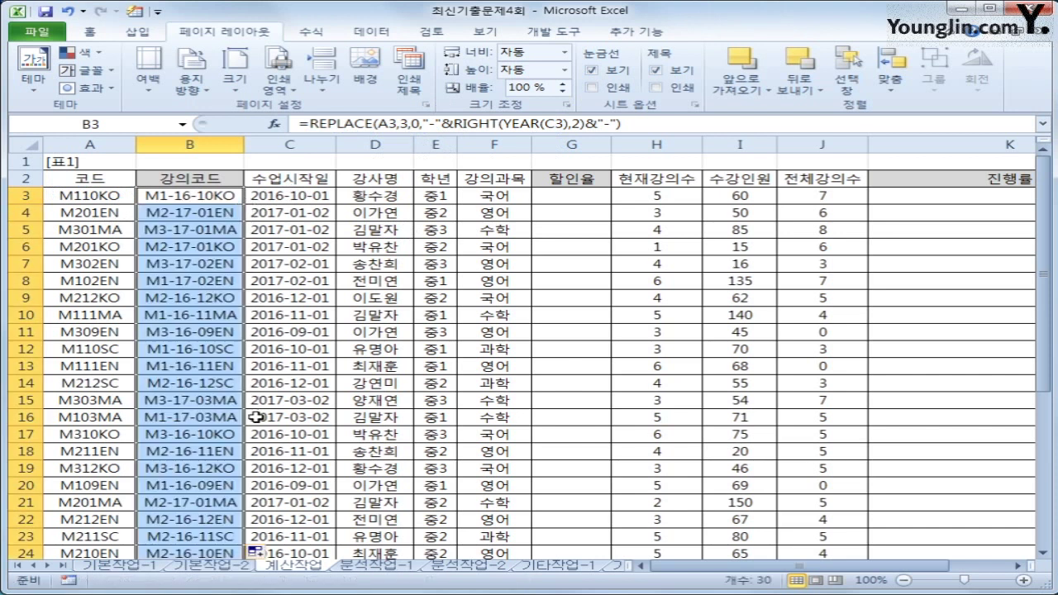
{"action": "left_click", "coordinate": [600, 202]}
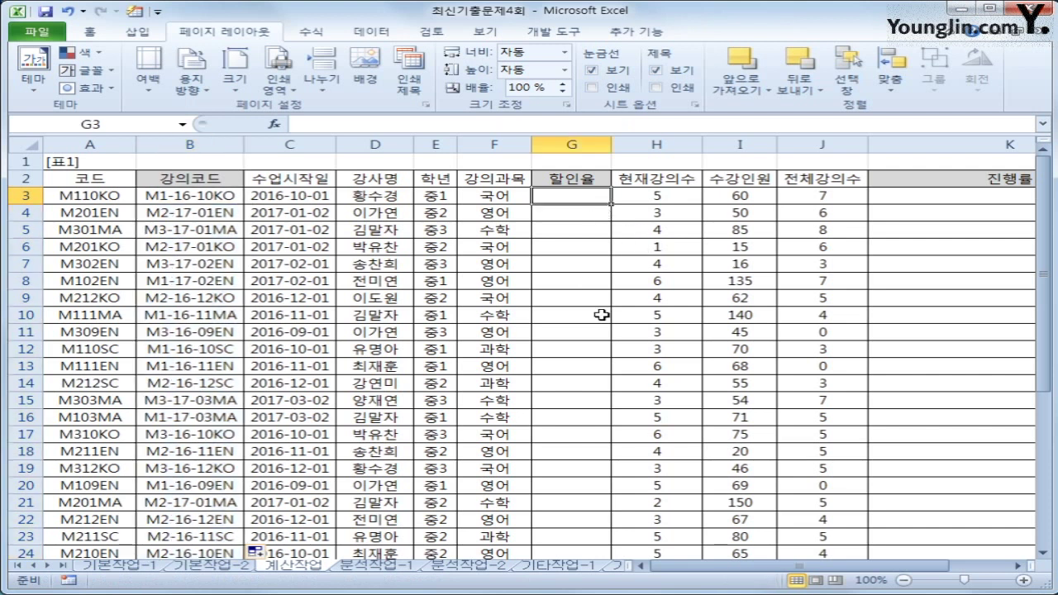
{"action": "left_click", "coordinate": [435, 197]}
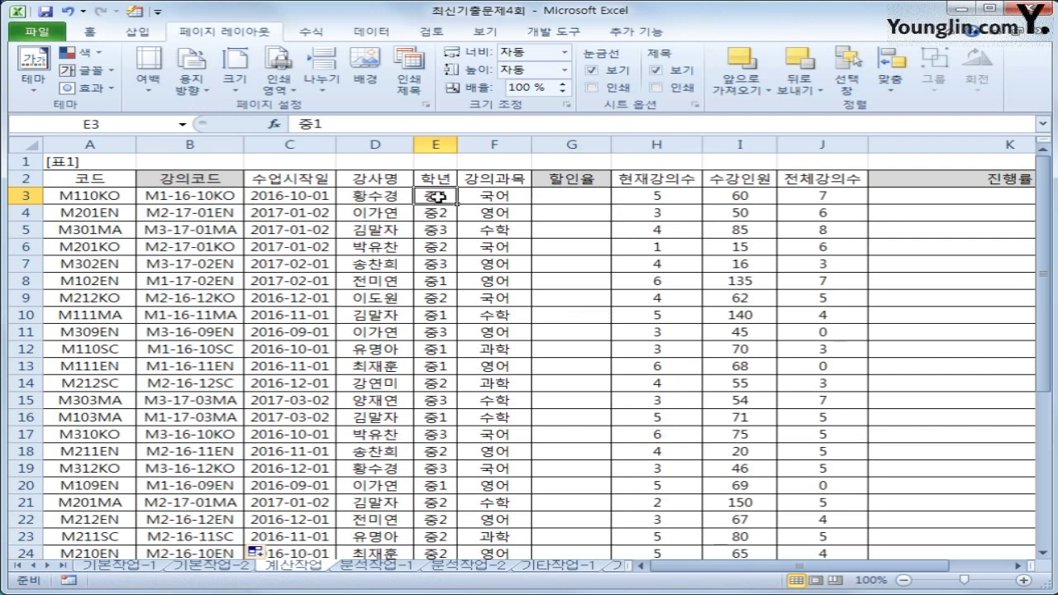
{"action": "left_click", "coordinate": [489, 197]}
{"action": "scroll", "coordinate": [398, 337], "scroll_direction": "down", "scroll_amount": 3}
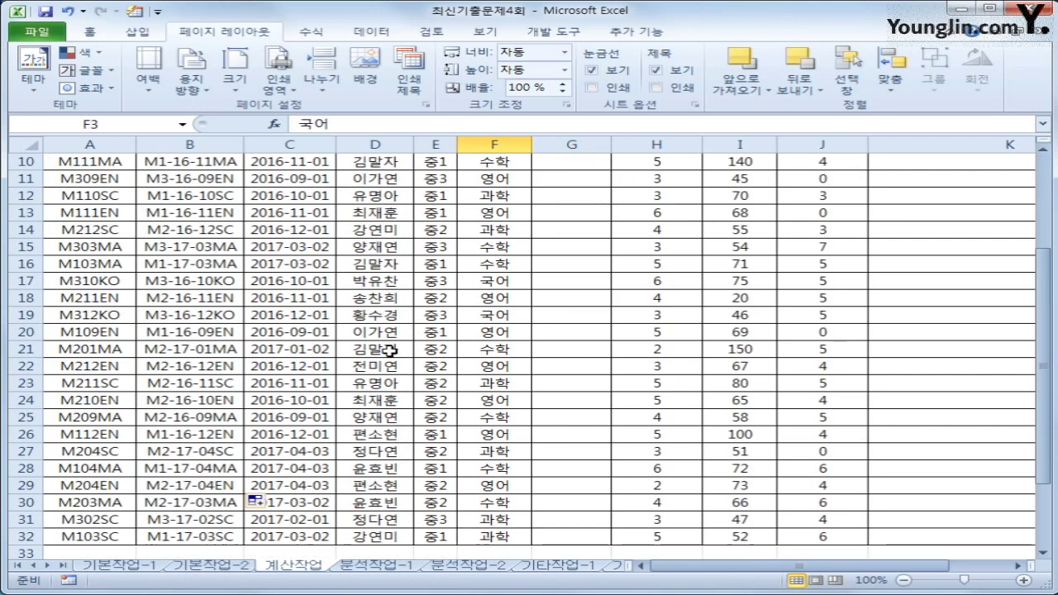
{"action": "scroll", "coordinate": [388, 351], "scroll_direction": "down", "scroll_amount": 3}
{"action": "left_click", "coordinate": [83, 465]}
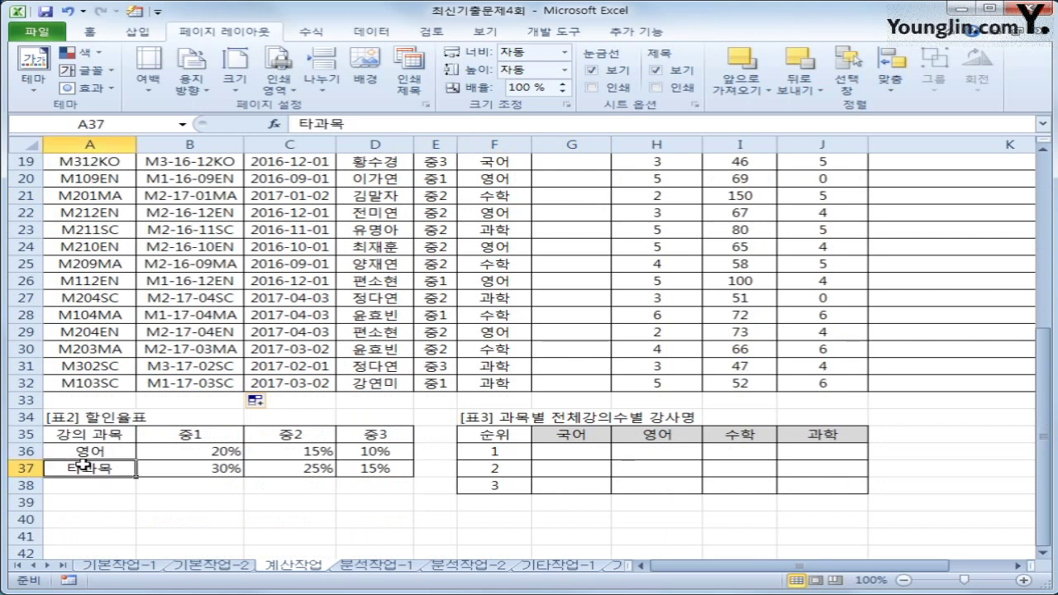
{"action": "left_click_drag", "start_coordinate": [91, 433], "coordinate": [375, 468]}
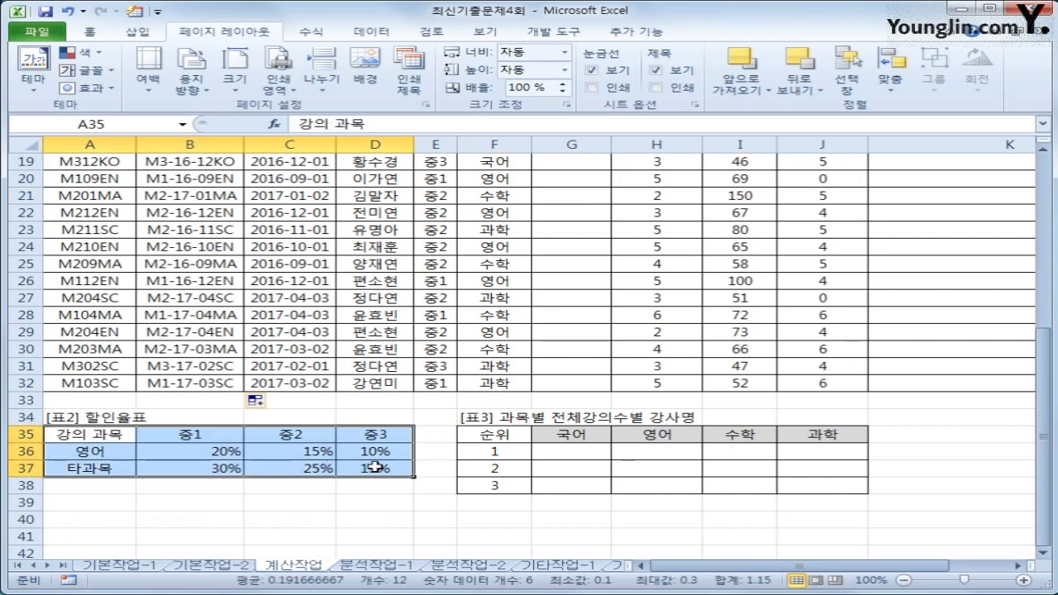
{"action": "scroll", "coordinate": [377, 469], "scroll_direction": "up", "scroll_amount": 5}
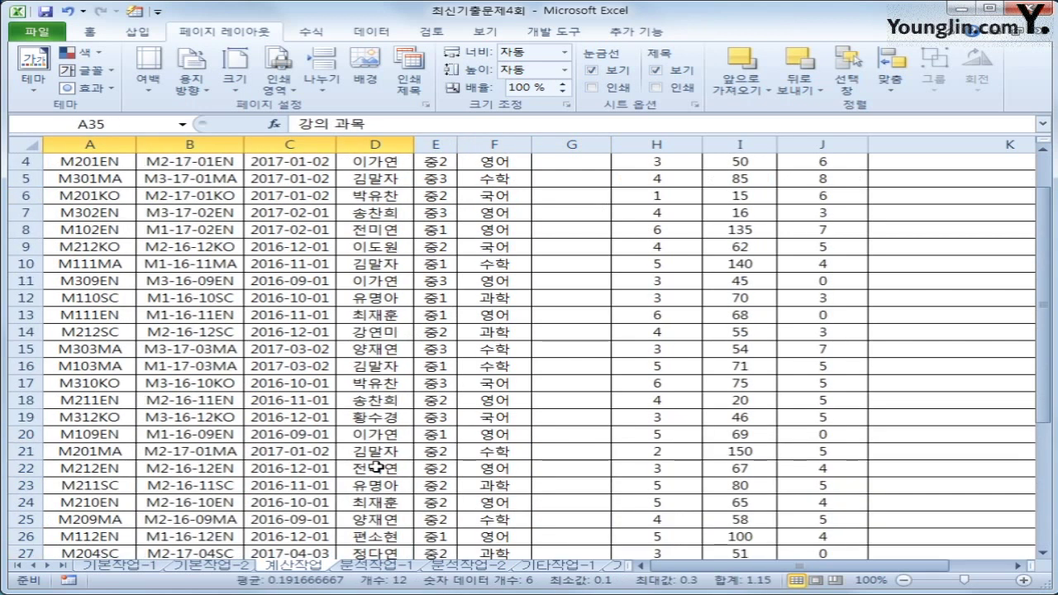
{"action": "scroll", "coordinate": [377, 469], "scroll_direction": "down", "scroll_amount": 3}
{"action": "scroll", "coordinate": [193, 545], "scroll_direction": "down", "scroll_amount": 2}
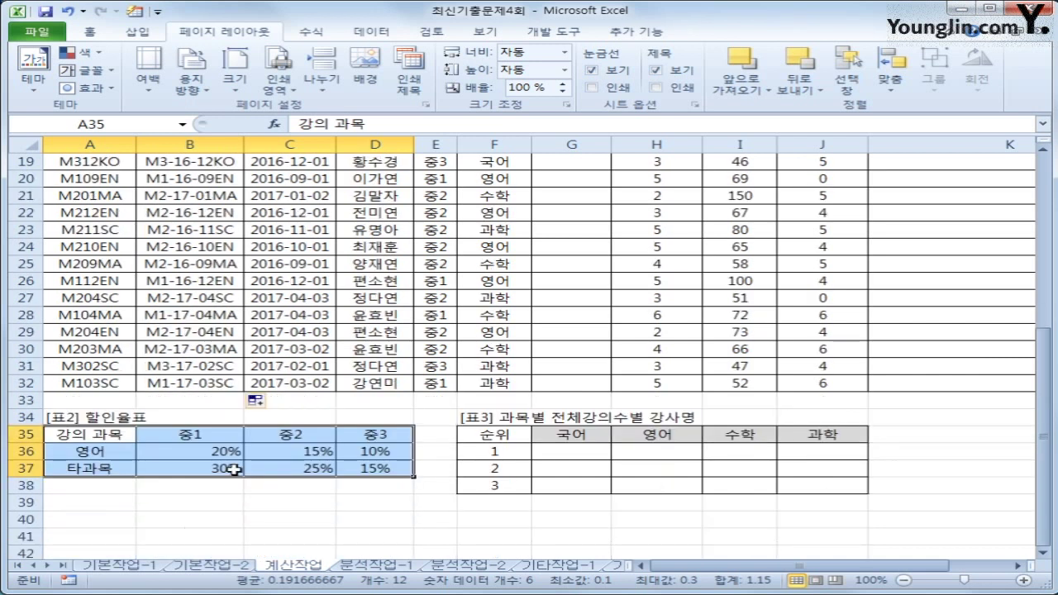
{"action": "scroll", "coordinate": [234, 469], "scroll_direction": "up", "scroll_amount": 2}
{"action": "scroll", "coordinate": [233, 472], "scroll_direction": "down", "scroll_amount": 3}
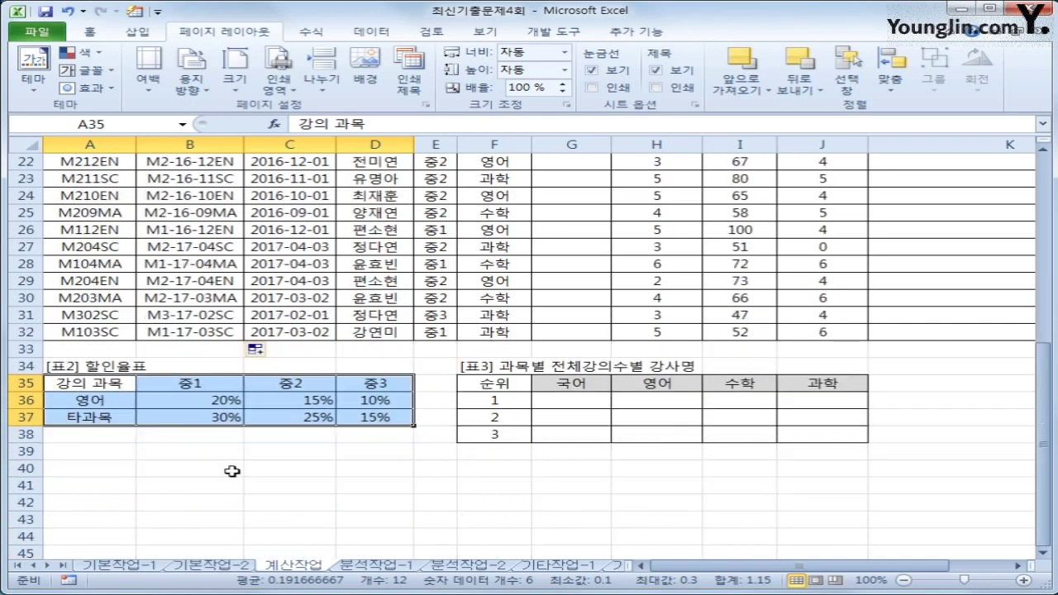
{"action": "scroll", "coordinate": [231, 472], "scroll_direction": "up", "scroll_amount": 7}
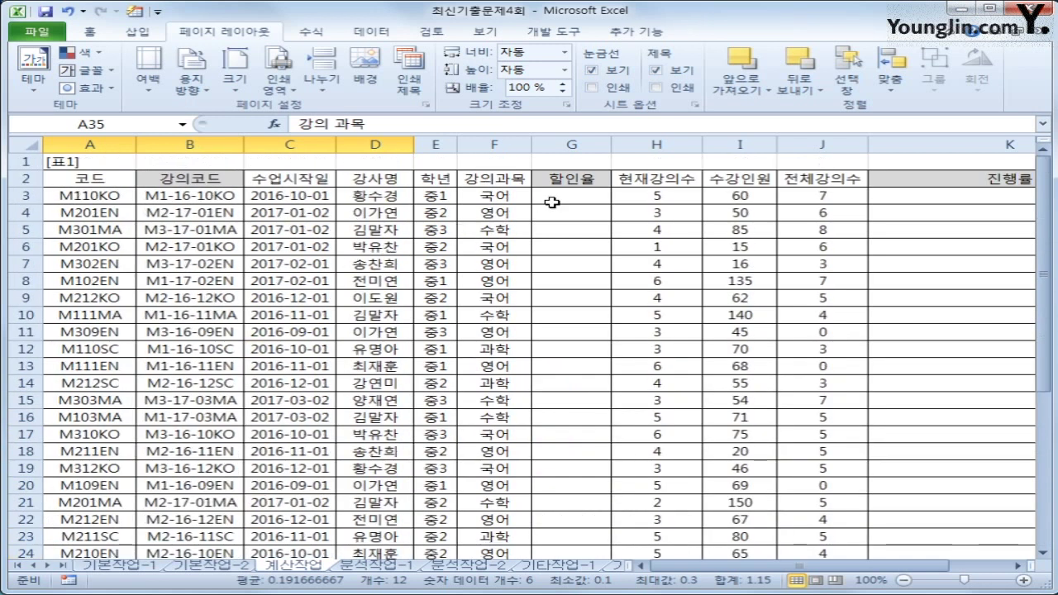
{"action": "left_click", "coordinate": [551, 200]}
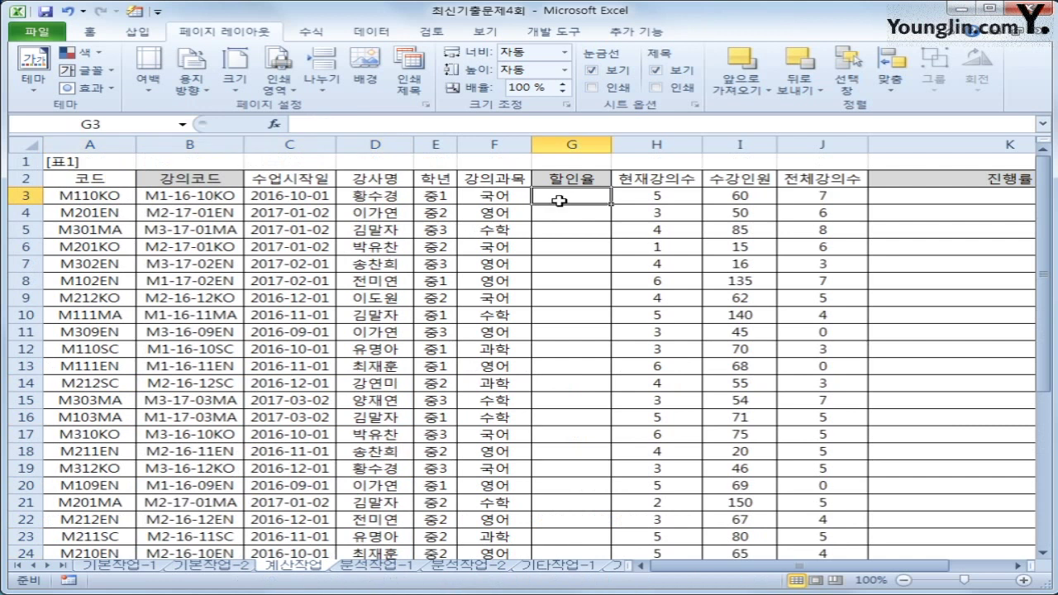
{"action": "scroll", "coordinate": [457, 290], "scroll_direction": "down", "scroll_amount": 8}
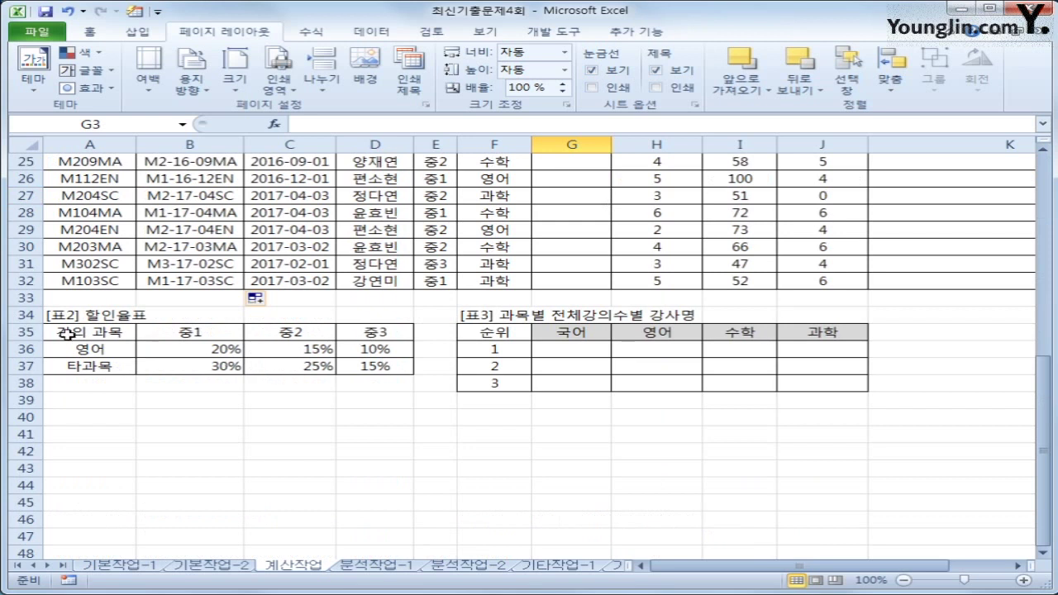
{"action": "left_click_drag", "start_coordinate": [68, 334], "coordinate": [346, 365]}
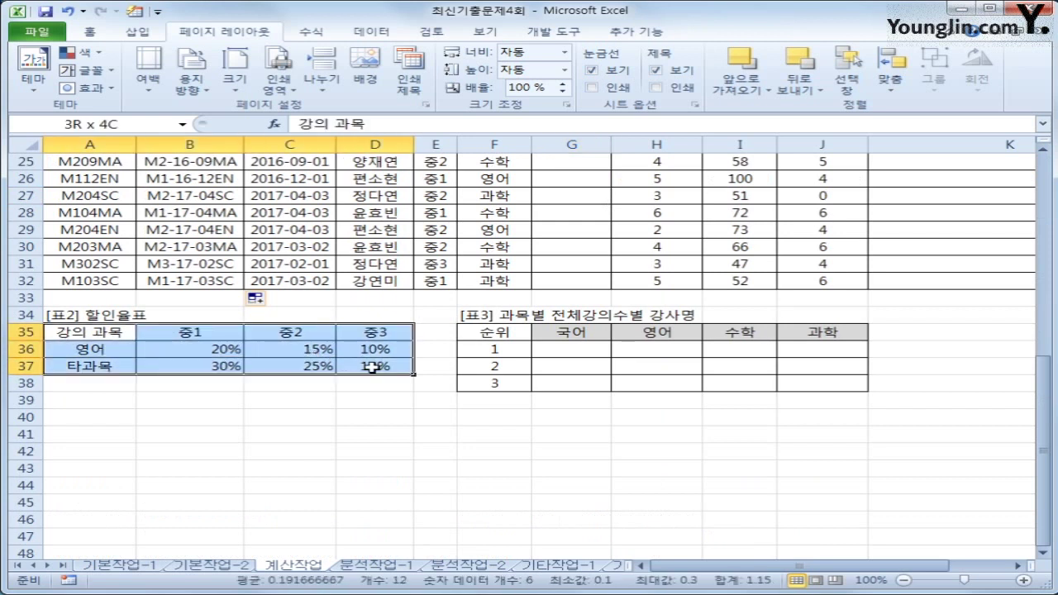
{"action": "scroll", "coordinate": [374, 367], "scroll_direction": "up", "scroll_amount": 8}
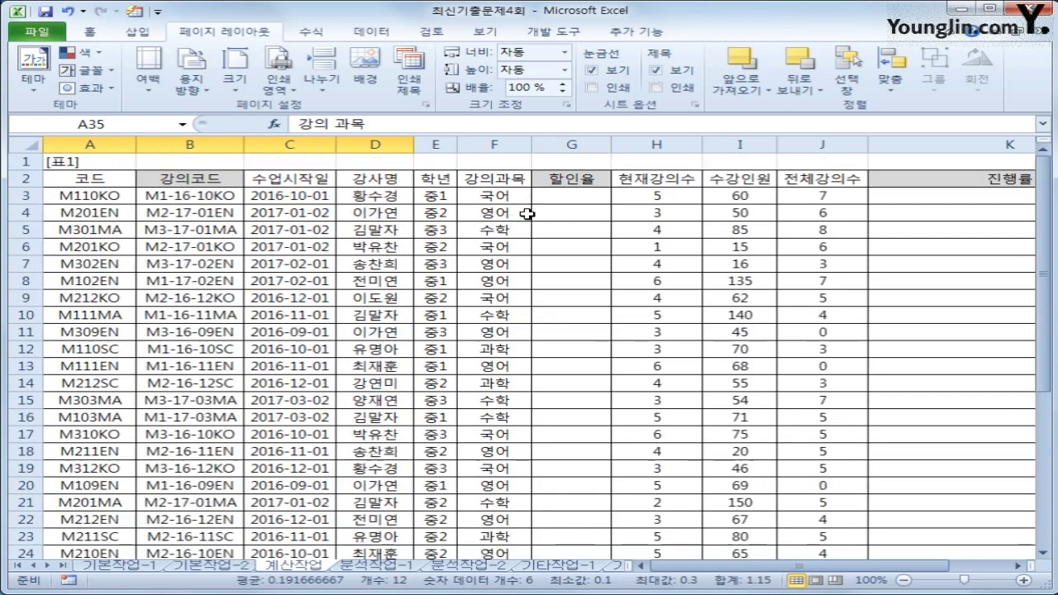
{"action": "left_click", "coordinate": [557, 202]}
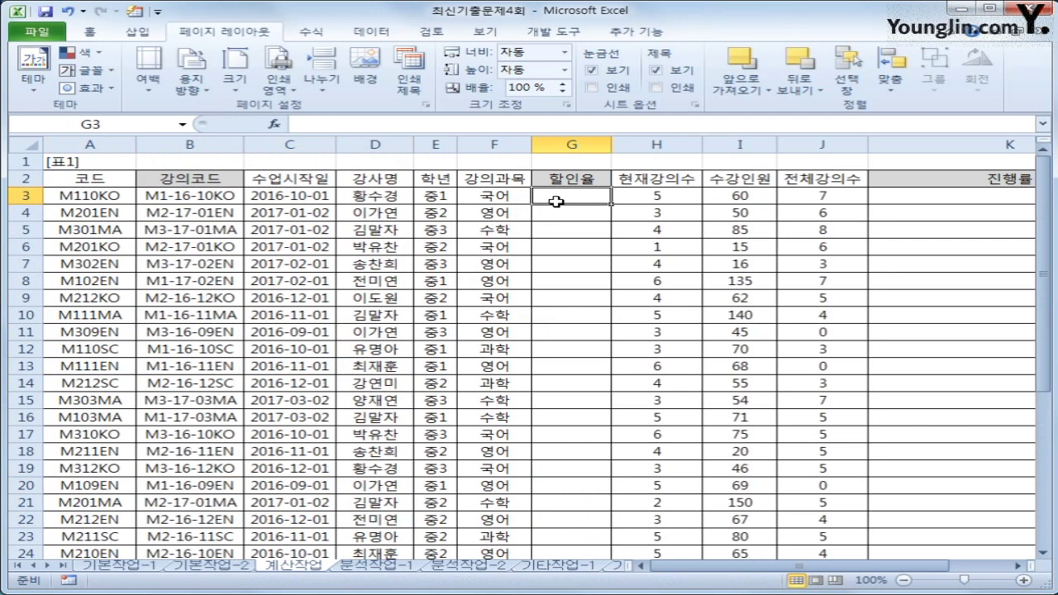
Step: Begin =HLOOKUP in G3 with E3 as the lookup value
{"action": "type", "text": "=ho"}
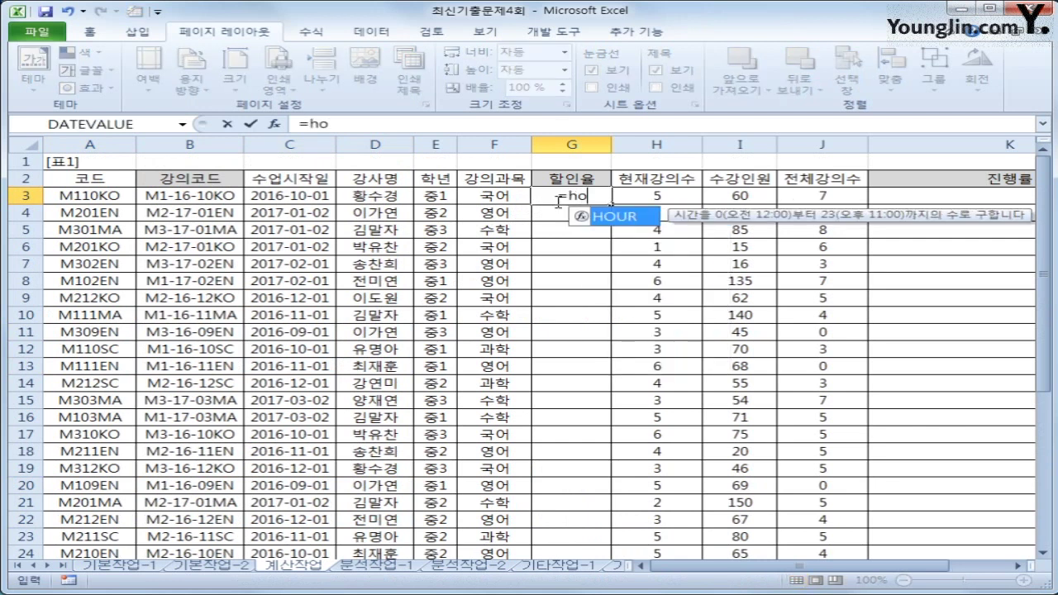
{"action": "key", "text": "BackSpace"}
{"action": "type", "text": "l"}
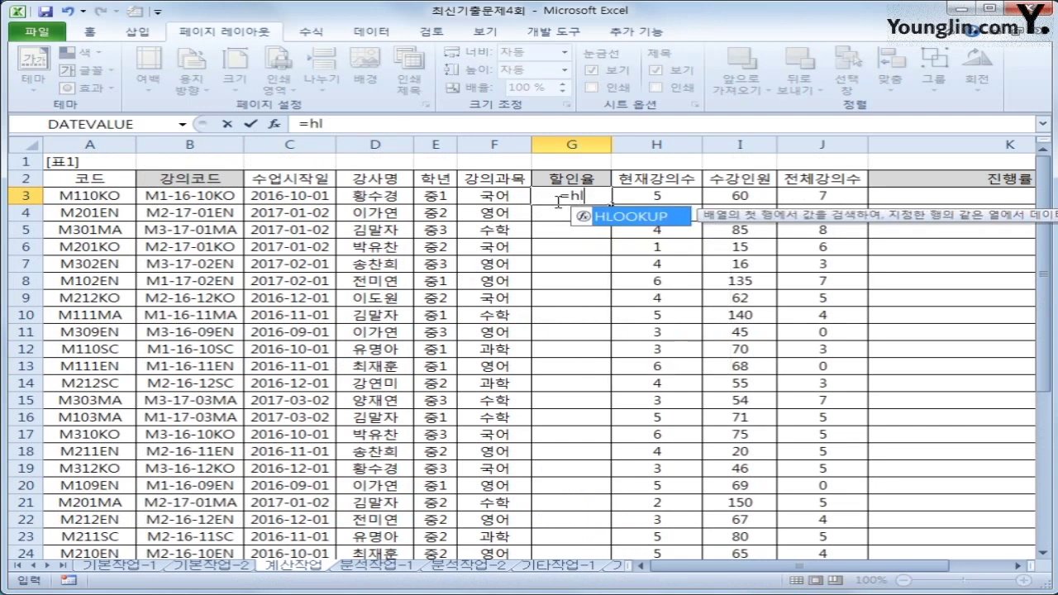
{"action": "key", "text": "Tab"}
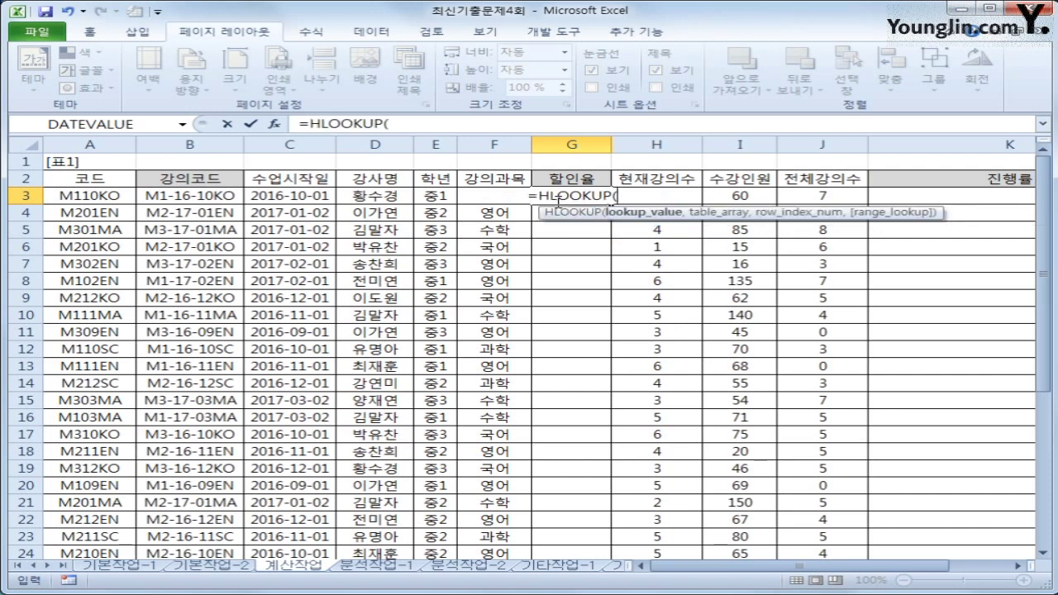
{"action": "left_click", "coordinate": [432, 195]}
{"action": "scroll", "coordinate": [465, 337], "scroll_direction": "down", "scroll_amount": 6}
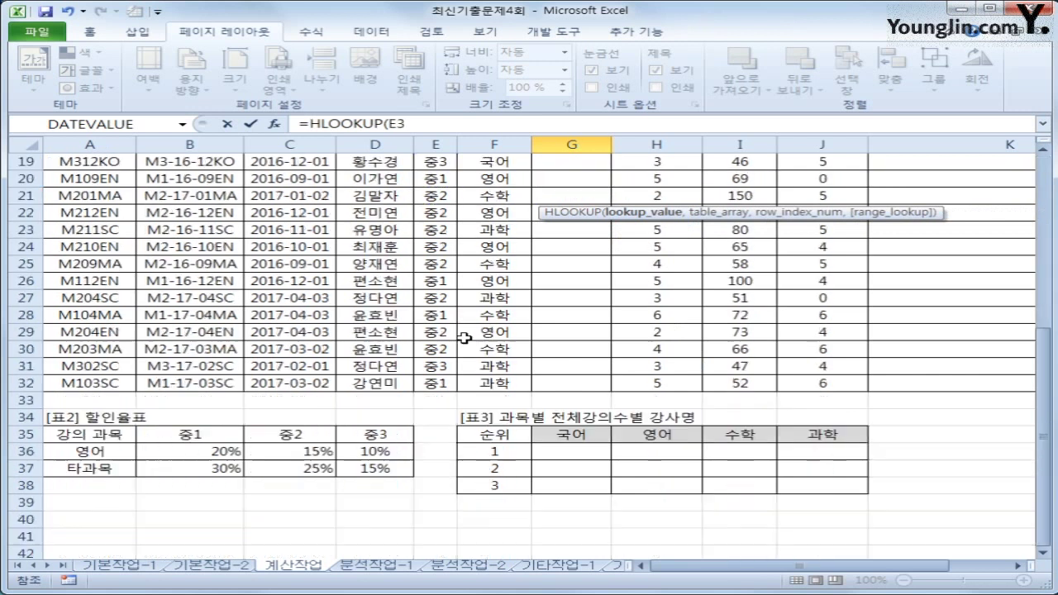
{"action": "scroll", "coordinate": [465, 337], "scroll_direction": "up", "scroll_amount": 2}
{"action": "scroll", "coordinate": [466, 337], "scroll_direction": "down", "scroll_amount": 2}
{"action": "scroll", "coordinate": [372, 433], "scroll_direction": "up", "scroll_amount": 6}
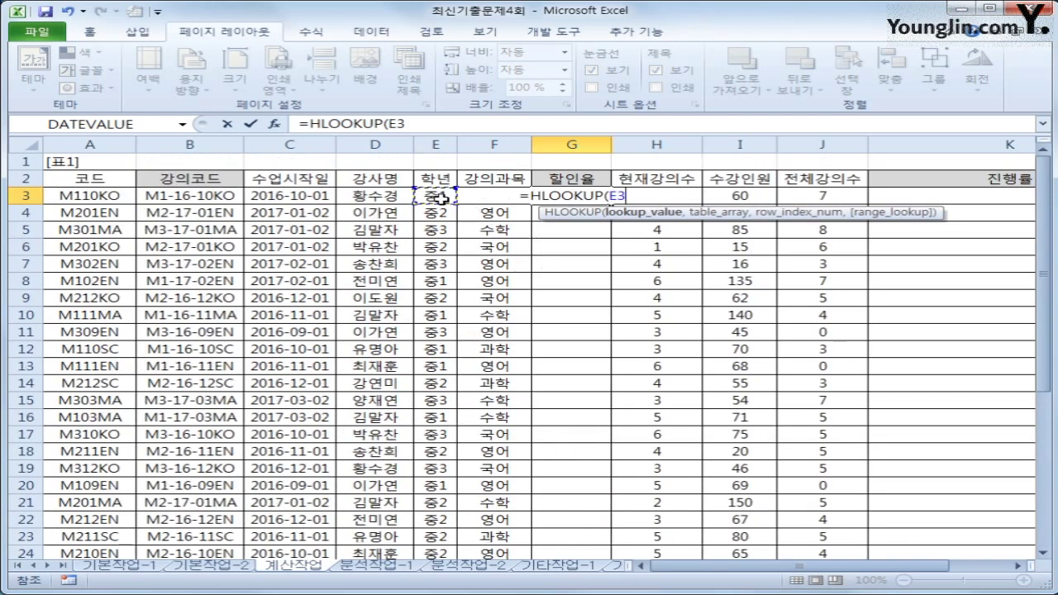
{"action": "type", "text": ","}
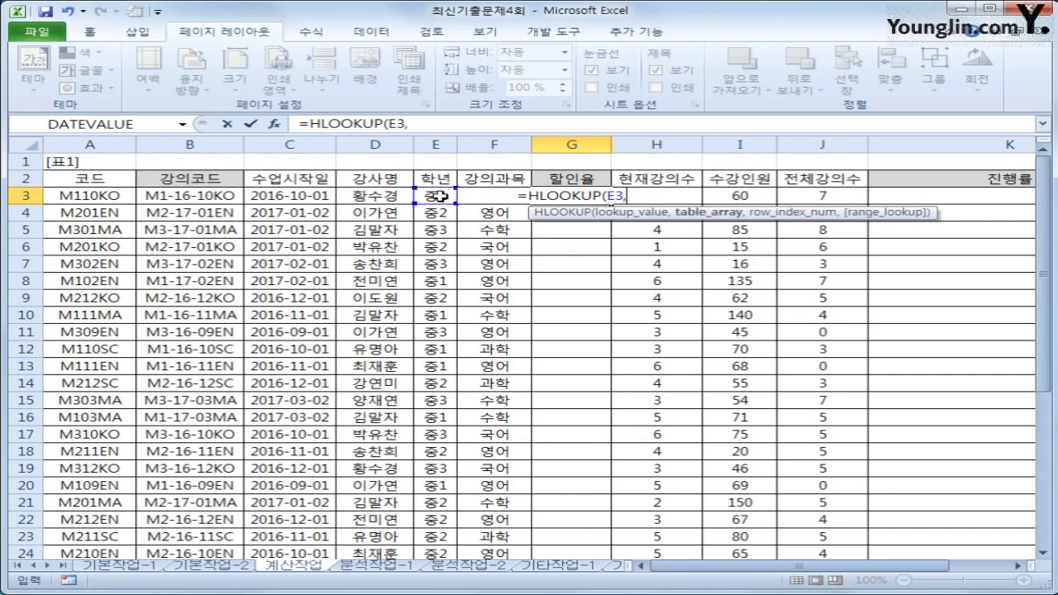
Step: Add the absolute table range $B$35:$D$37 as the HLOOKUP table argument
{"action": "scroll", "coordinate": [438, 299], "scroll_direction": "down", "scroll_amount": 6}
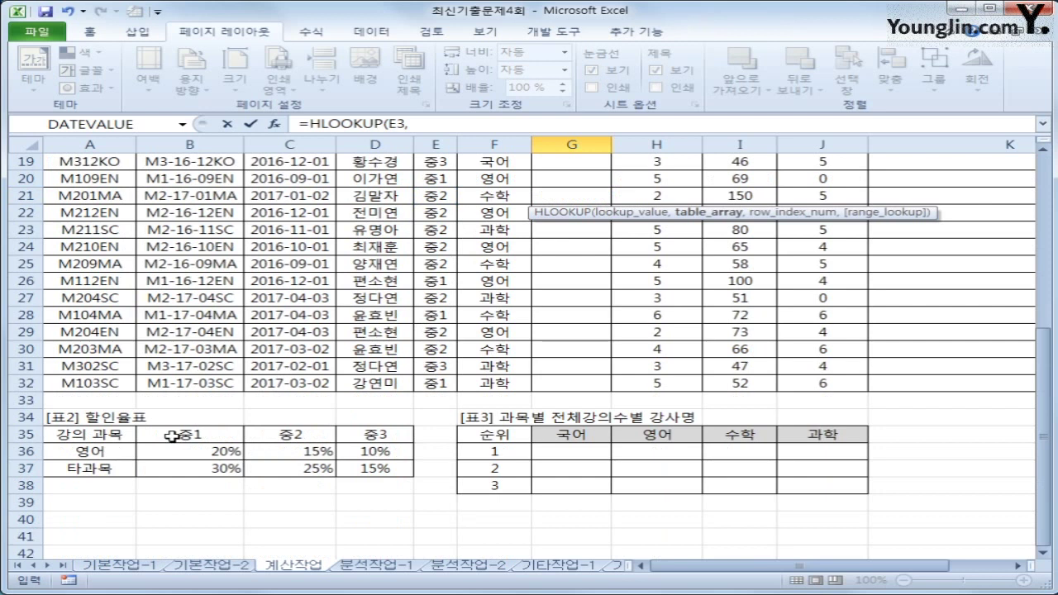
{"action": "left_click_drag", "start_coordinate": [95, 435], "coordinate": [94, 469]}
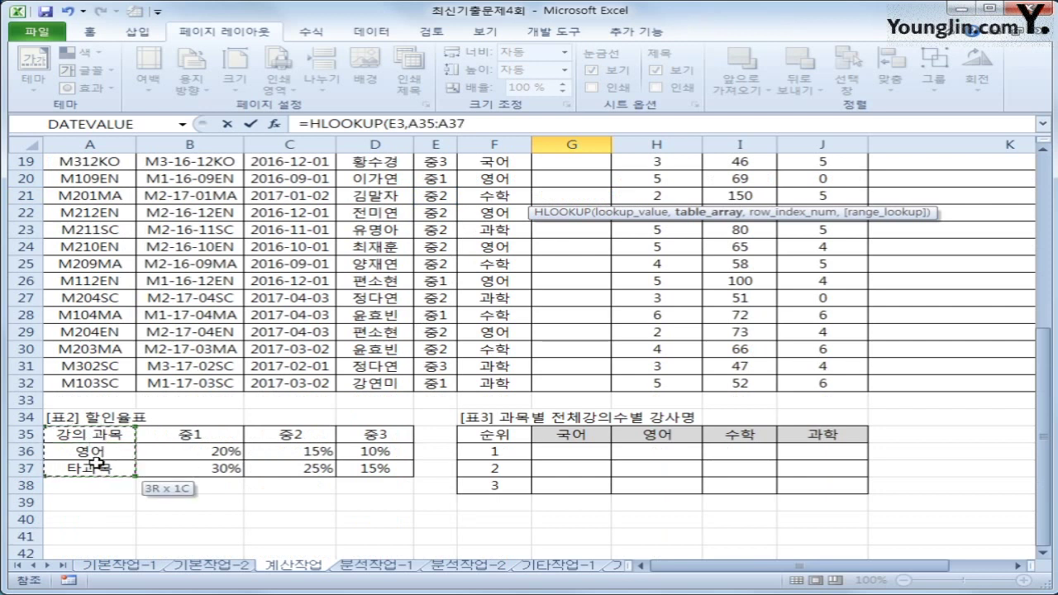
{"action": "left_click_drag", "start_coordinate": [178, 434], "coordinate": [363, 469]}
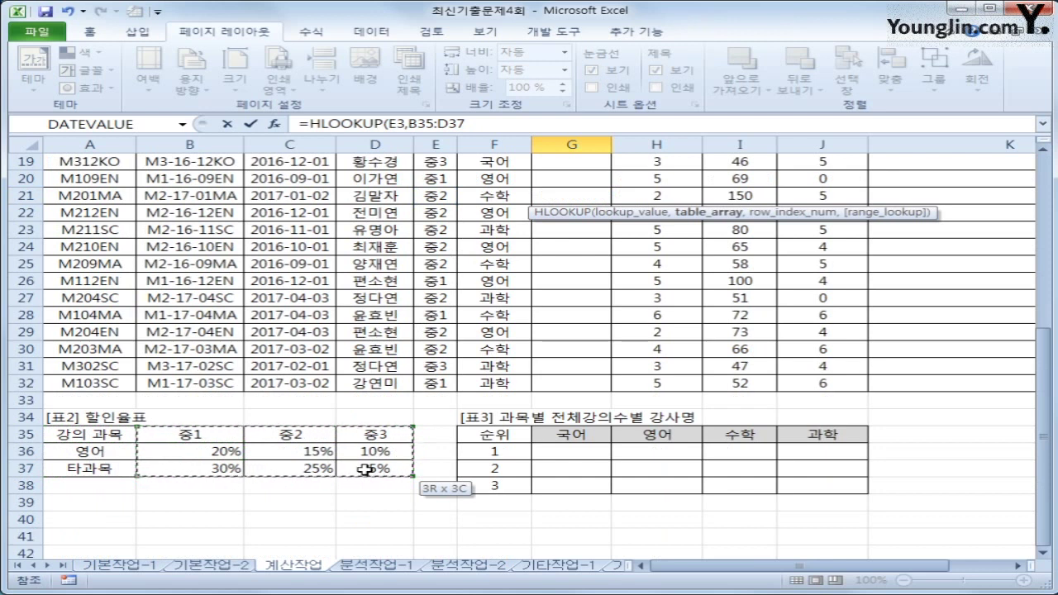
{"action": "left_click_drag", "start_coordinate": [364, 470], "coordinate": [364, 470]}
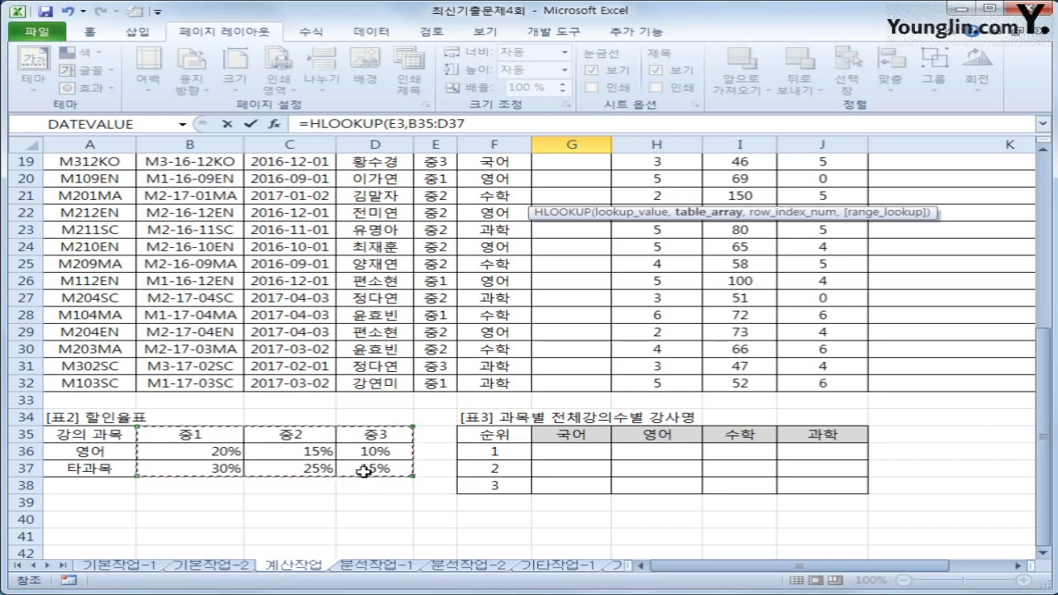
{"action": "key", "text": "F4"}
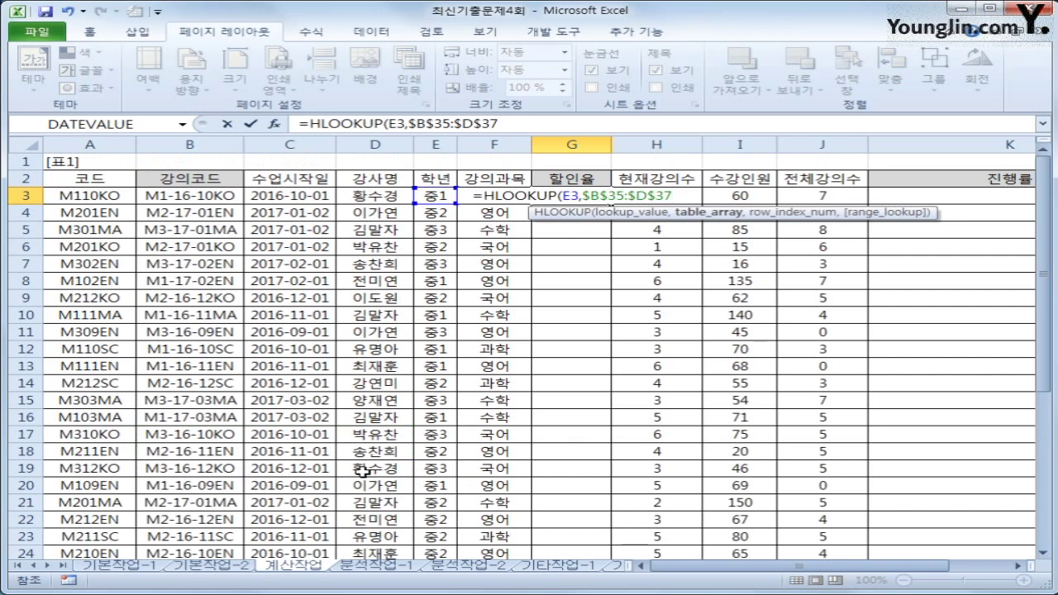
{"action": "type", "text": ","}
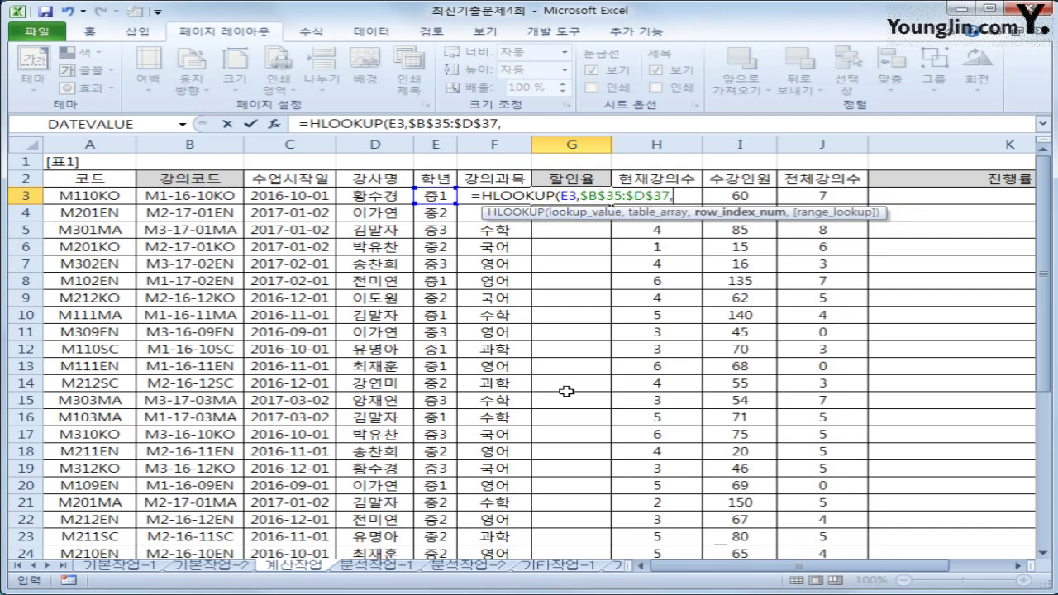
{"action": "scroll", "coordinate": [566, 391], "scroll_direction": "down", "scroll_amount": 5}
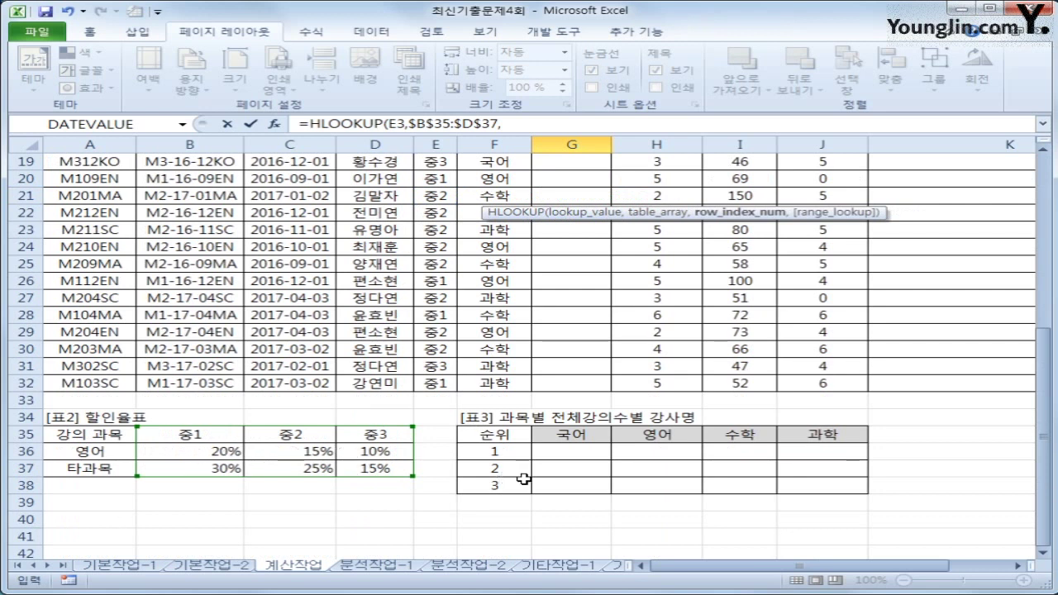
{"action": "scroll", "coordinate": [631, 477], "scroll_direction": "up", "scroll_amount": 6}
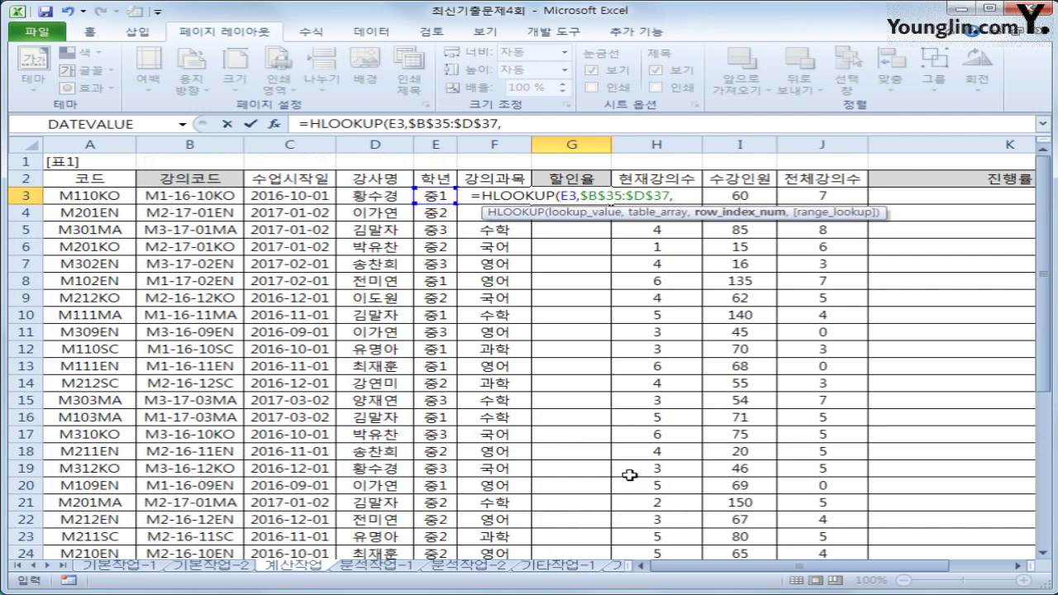
{"action": "scroll", "coordinate": [630, 474], "scroll_direction": "down", "scroll_amount": 7}
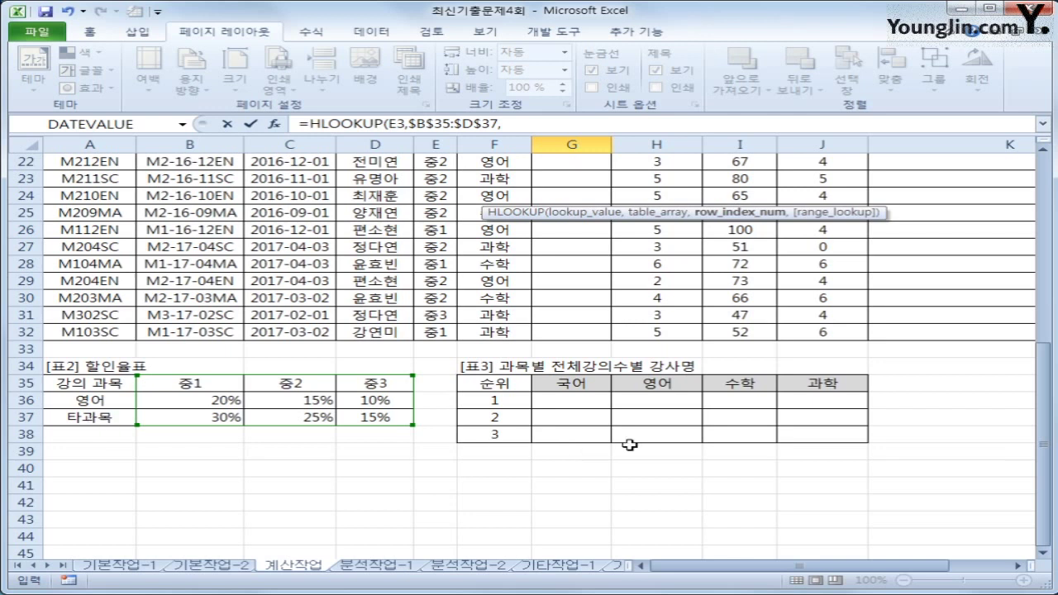
{"action": "scroll", "coordinate": [628, 443], "scroll_direction": "up", "scroll_amount": 7}
{"action": "left_click", "coordinate": [557, 126]}
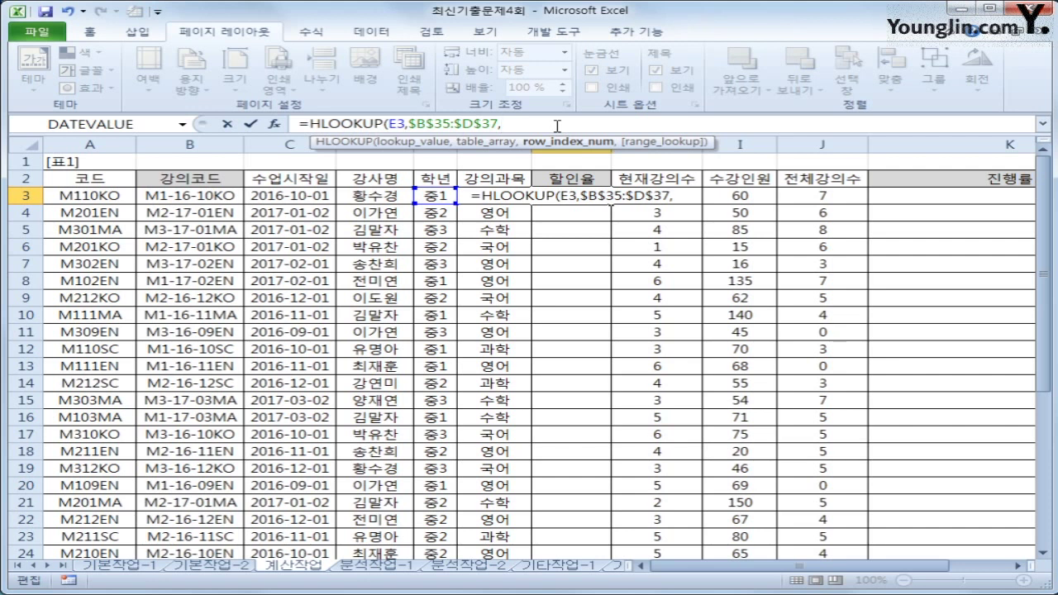
Step: Insert MATCH as the row index with F3 as its lookup value
{"action": "type", "text": "ma"}
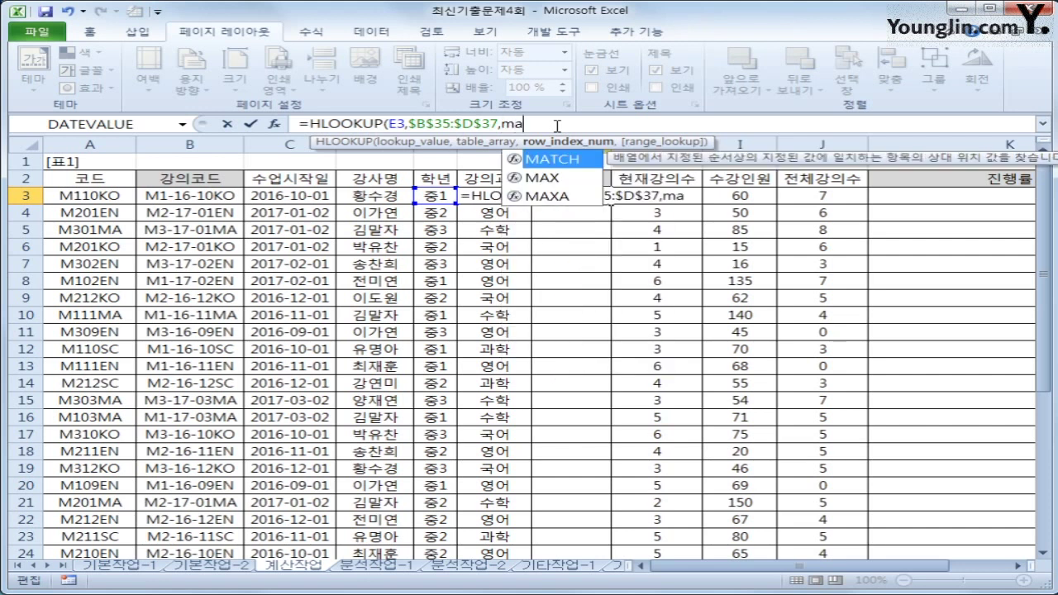
{"action": "key", "text": "Tab"}
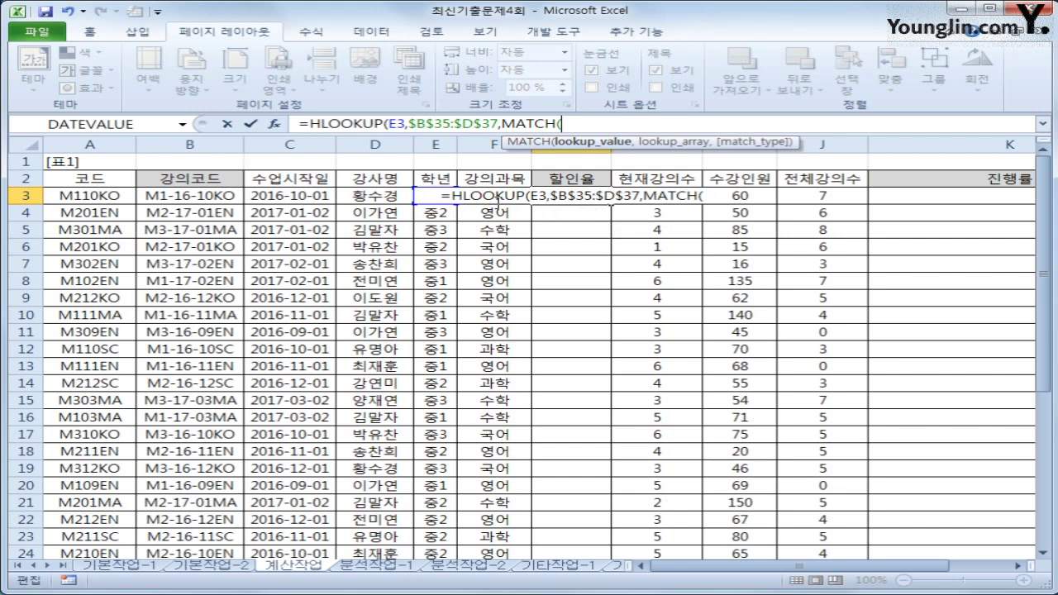
{"action": "key", "text": "Left"}
{"action": "left_click", "coordinate": [591, 124]}
{"action": "key", "text": "Left"}
{"action": "key", "text": "Right"}
{"action": "type", "text": "f3"}
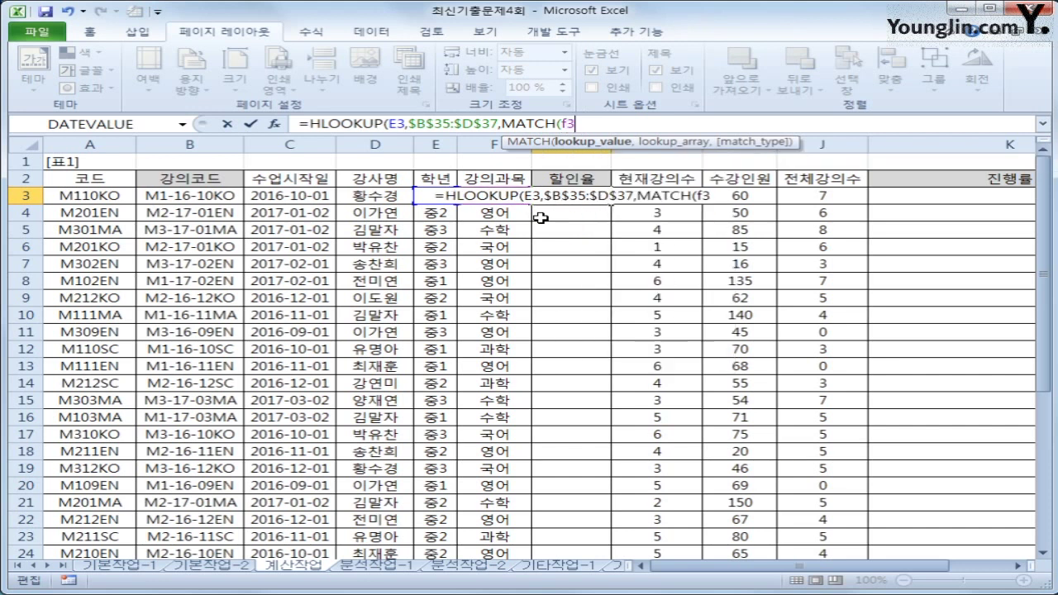
{"action": "type", "text": ","}
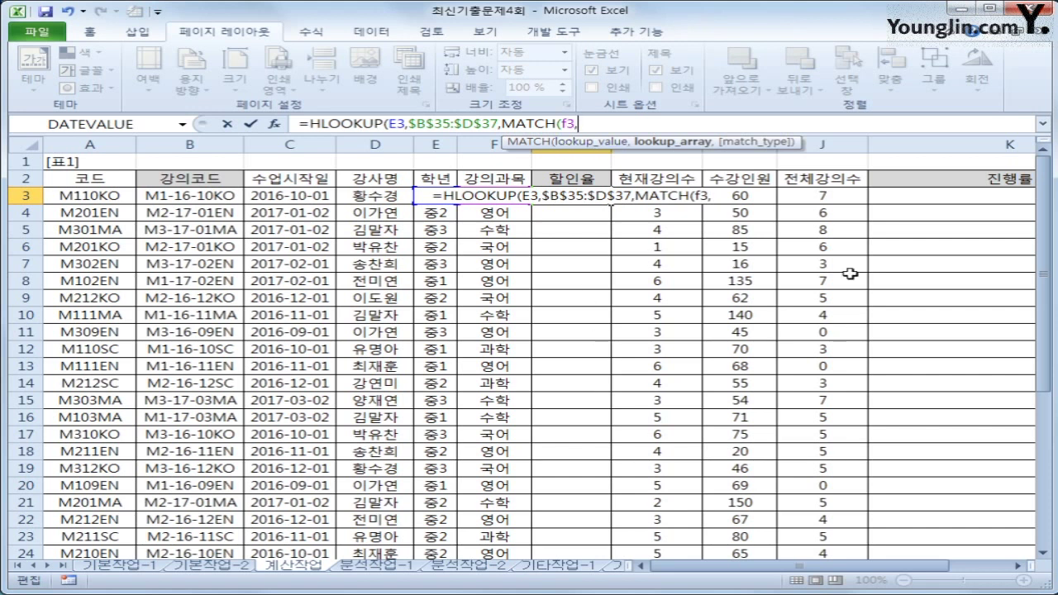
Step: Finish MATCH with $A$36:$A$37 and match type -1, then add +1
{"action": "left_click_drag", "start_coordinate": [1044, 280], "coordinate": [1043, 399]}
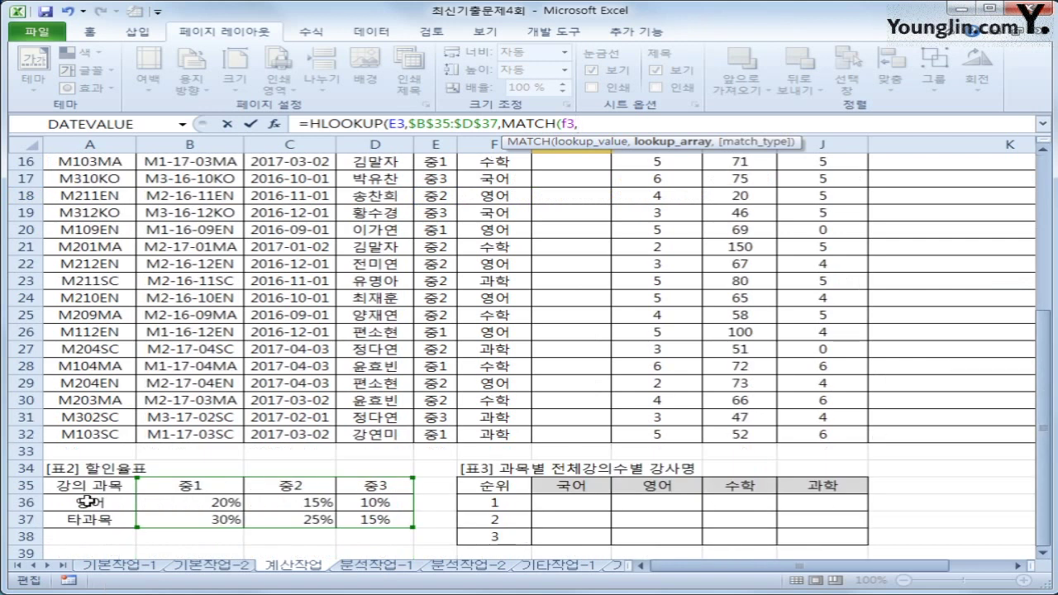
{"action": "left_click_drag", "start_coordinate": [83, 498], "coordinate": [89, 519]}
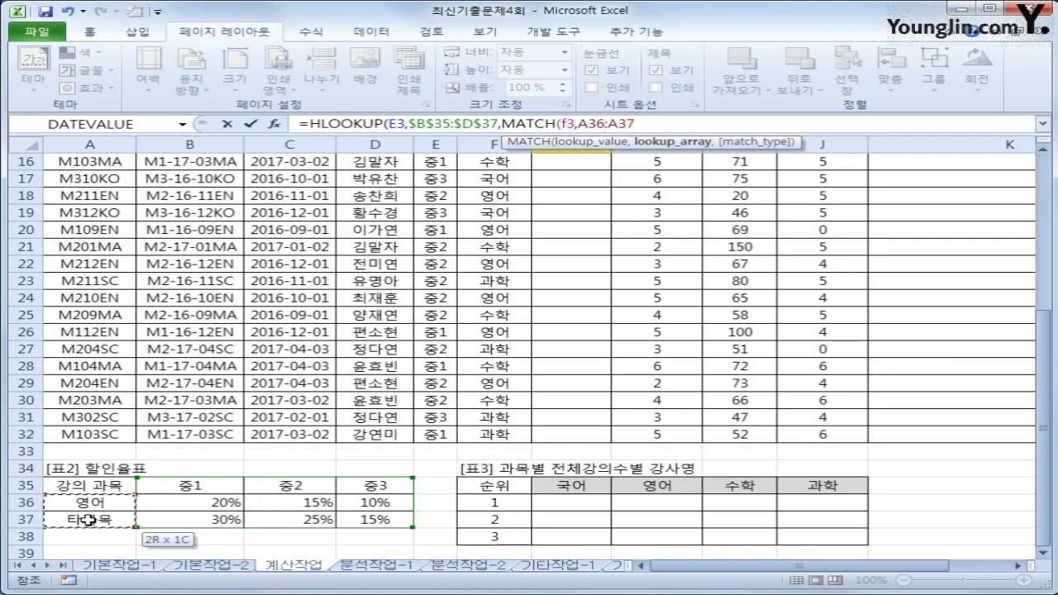
{"action": "left_click_drag", "start_coordinate": [89, 519], "coordinate": [98, 519]}
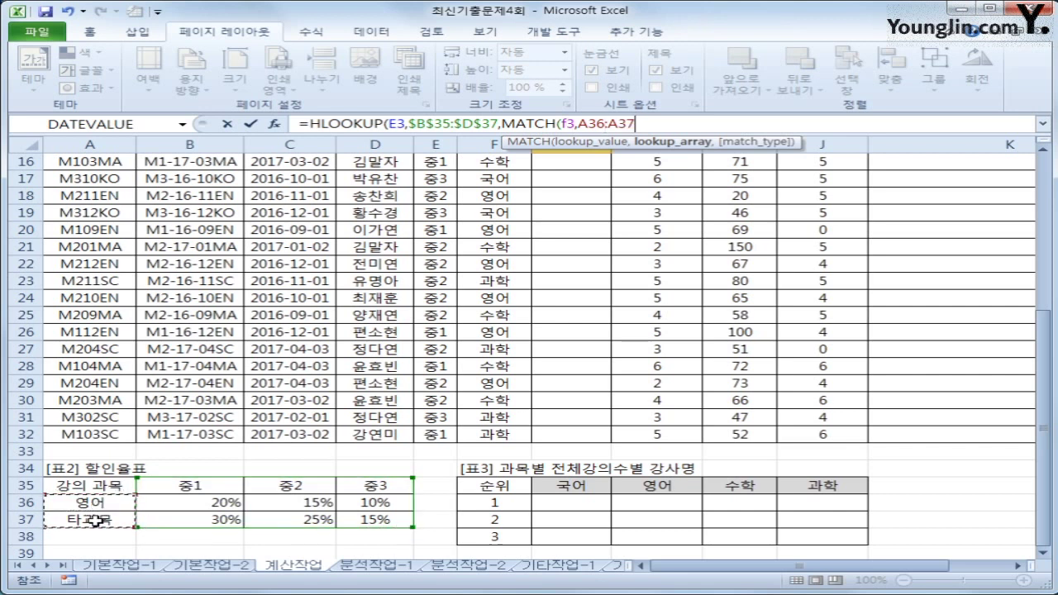
{"action": "key", "text": "F4"}
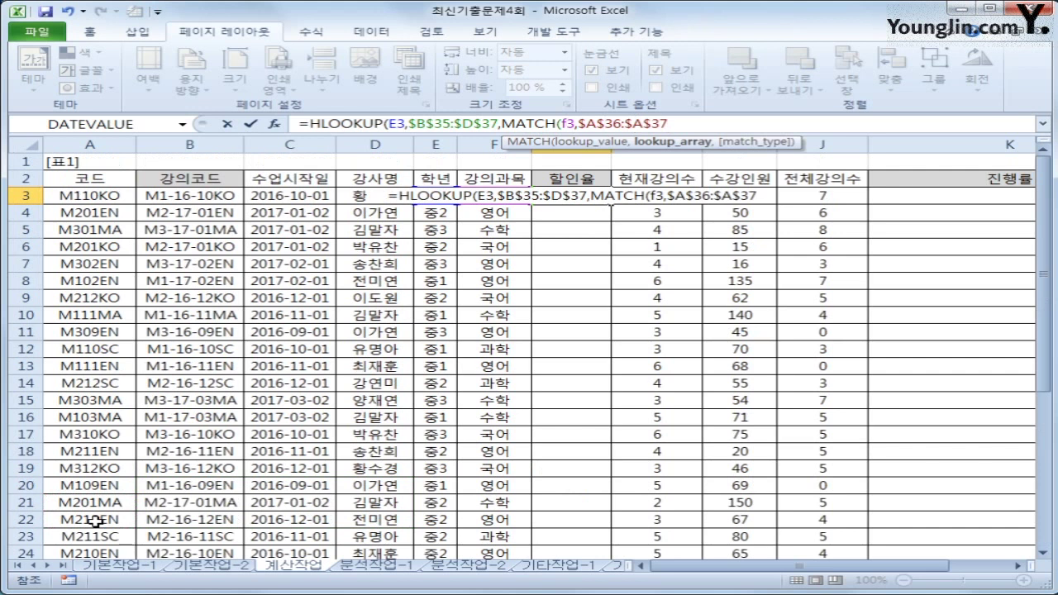
{"action": "type", "text": ","}
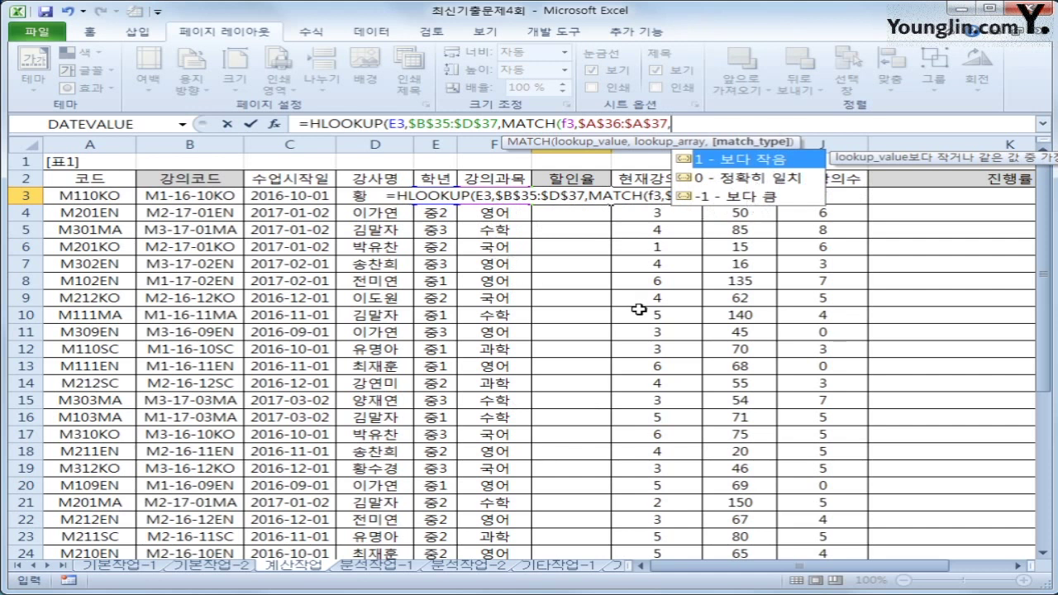
{"action": "scroll", "coordinate": [530, 372], "scroll_direction": "down", "scroll_amount": 5}
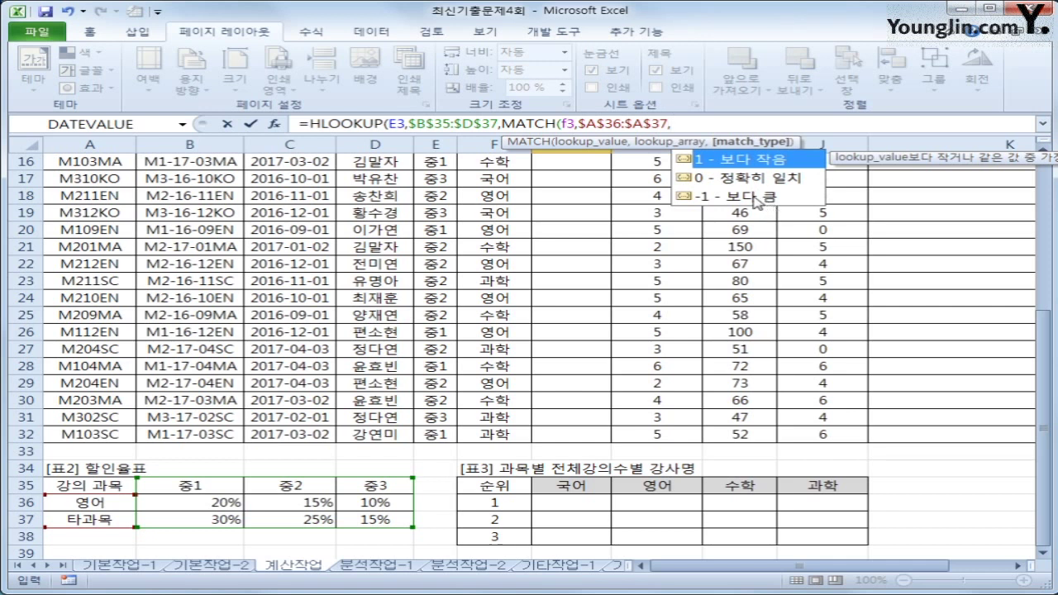
{"action": "type", "text": "-1"}
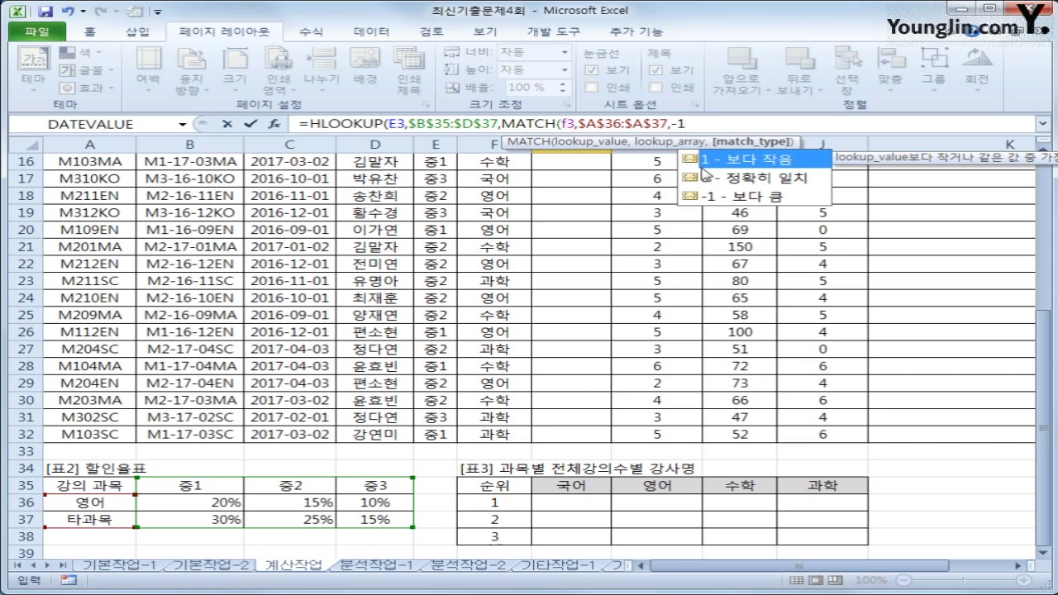
{"action": "type", "text": ")"}
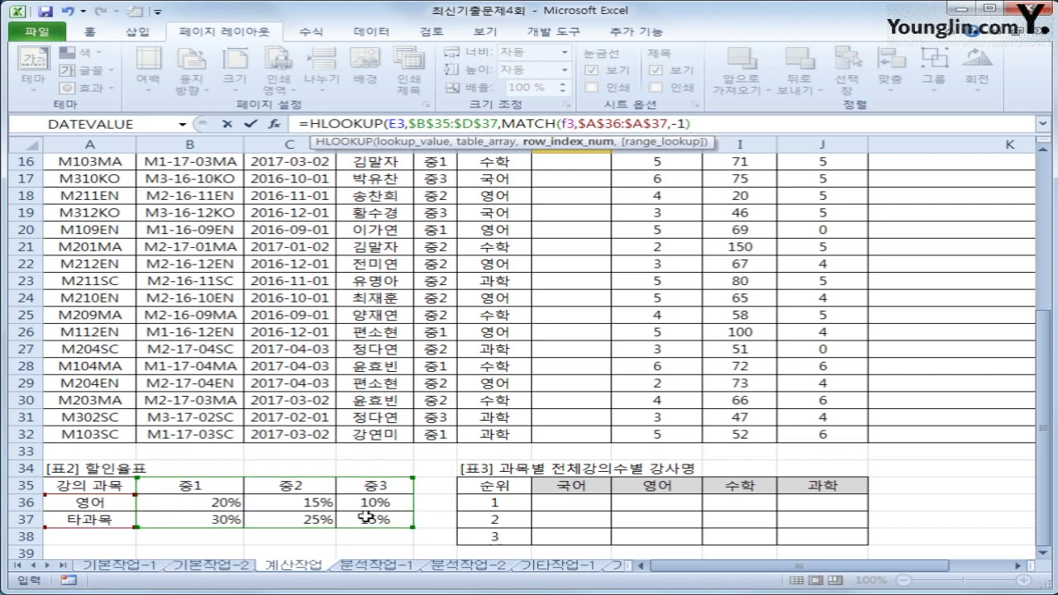
{"action": "type", "text": "+1"}
Step: Commit the G3 discount formula and verify its 30% result against 표2's 중1 rate
{"action": "key", "text": "Return"}
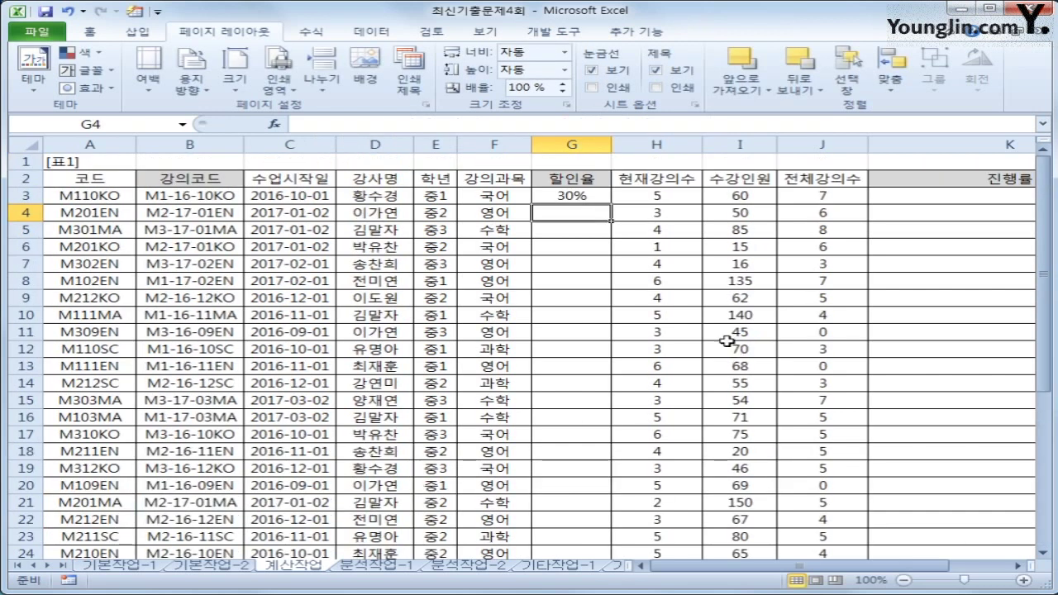
{"action": "left_click", "coordinate": [566, 201]}
{"action": "left_click", "coordinate": [429, 204]}
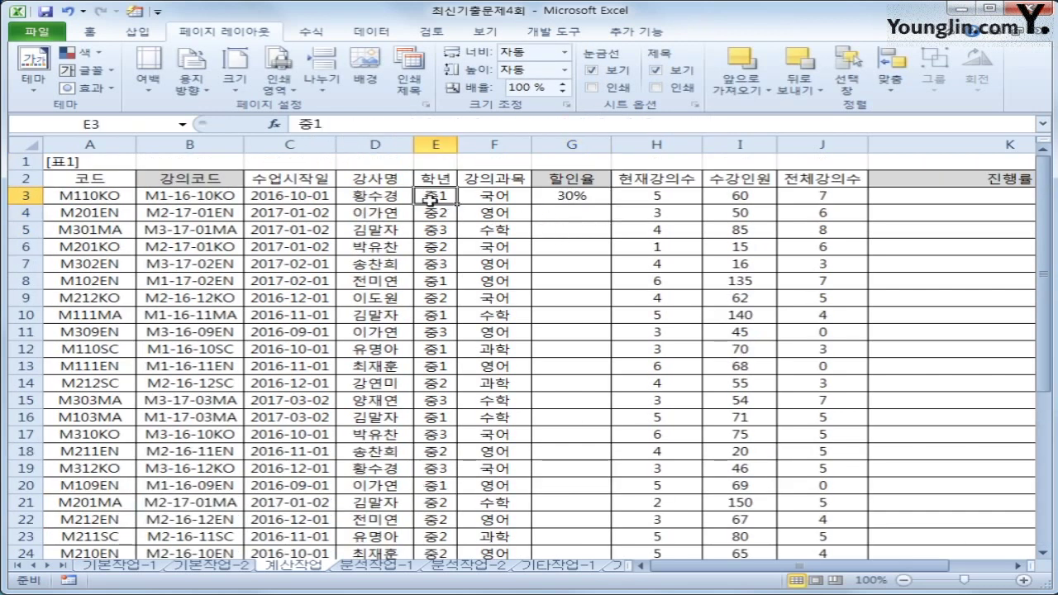
{"action": "scroll", "coordinate": [436, 372], "scroll_direction": "down", "scroll_amount": 7}
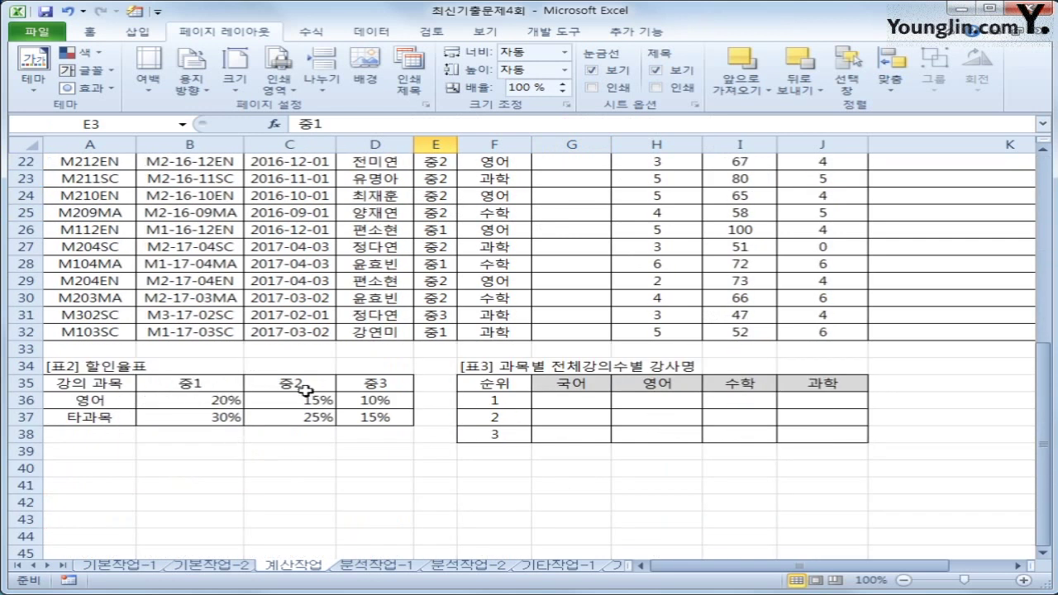
{"action": "left_click", "coordinate": [202, 384]}
{"action": "left_click", "coordinate": [201, 418]}
{"action": "scroll", "coordinate": [195, 461], "scroll_direction": "up", "scroll_amount": 7}
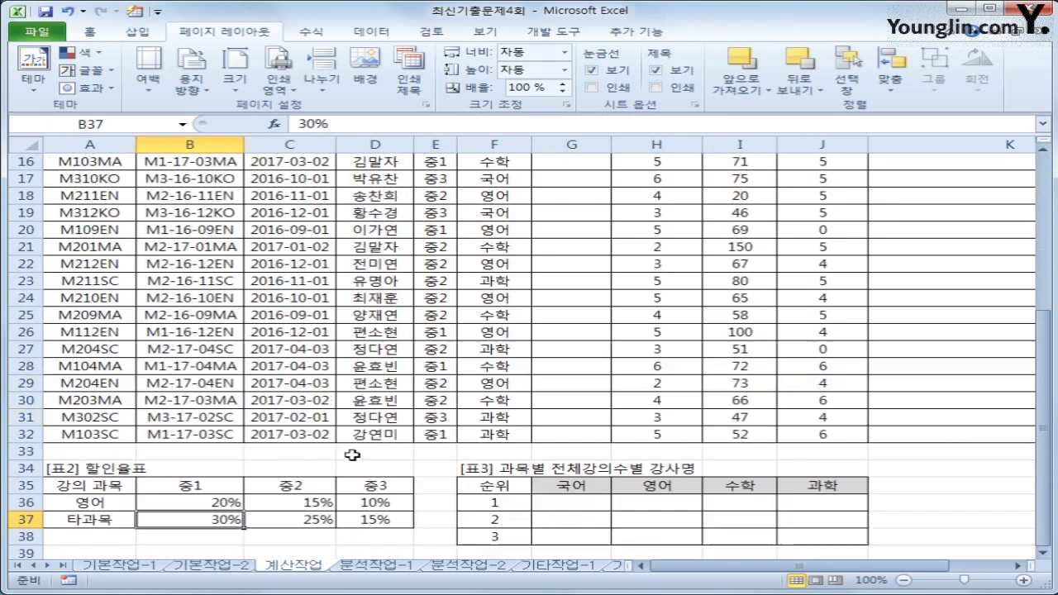
Step: Fill the G3 formula down to G32, checking G4's 15% against 표2's 영어 중2 rate
{"action": "left_click", "coordinate": [601, 205]}
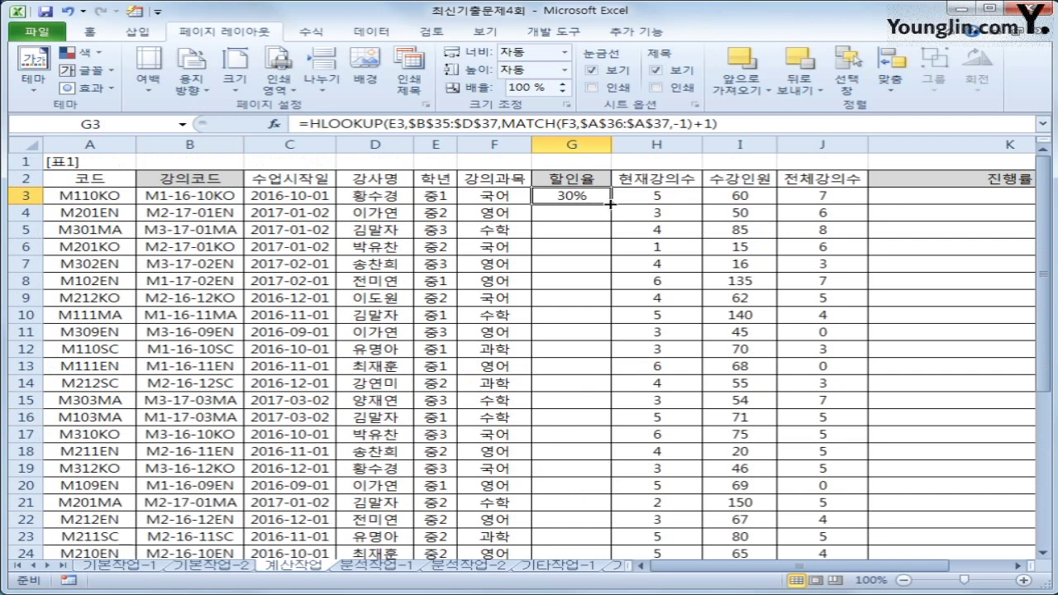
{"action": "double_click", "coordinate": [610, 203]}
{"action": "left_click", "coordinate": [591, 217]}
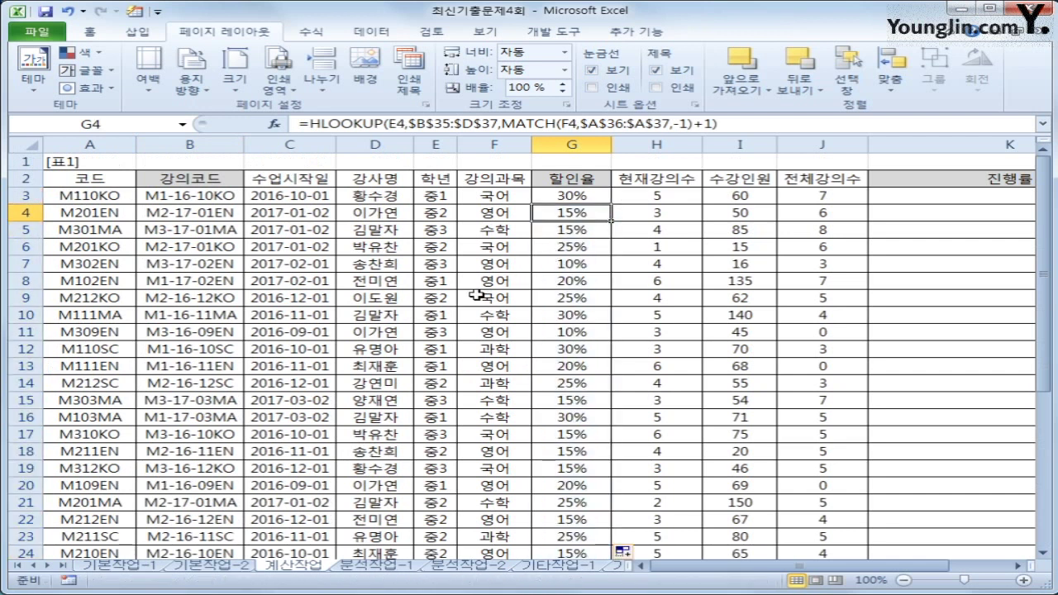
{"action": "scroll", "coordinate": [413, 219], "scroll_direction": "down", "scroll_amount": 7}
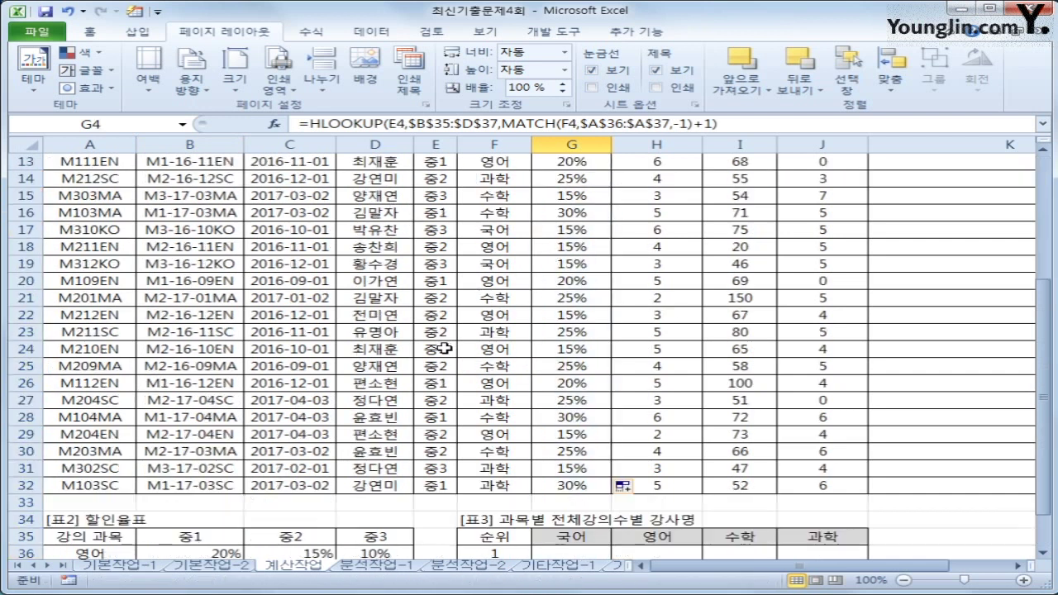
{"action": "left_click", "coordinate": [315, 379]}
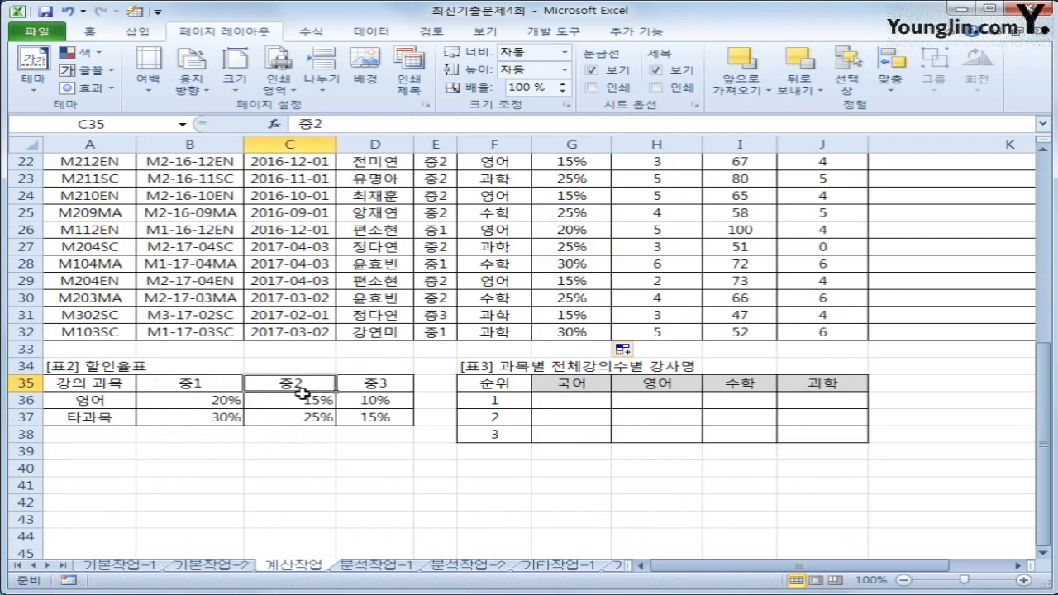
{"action": "left_click", "coordinate": [305, 398]}
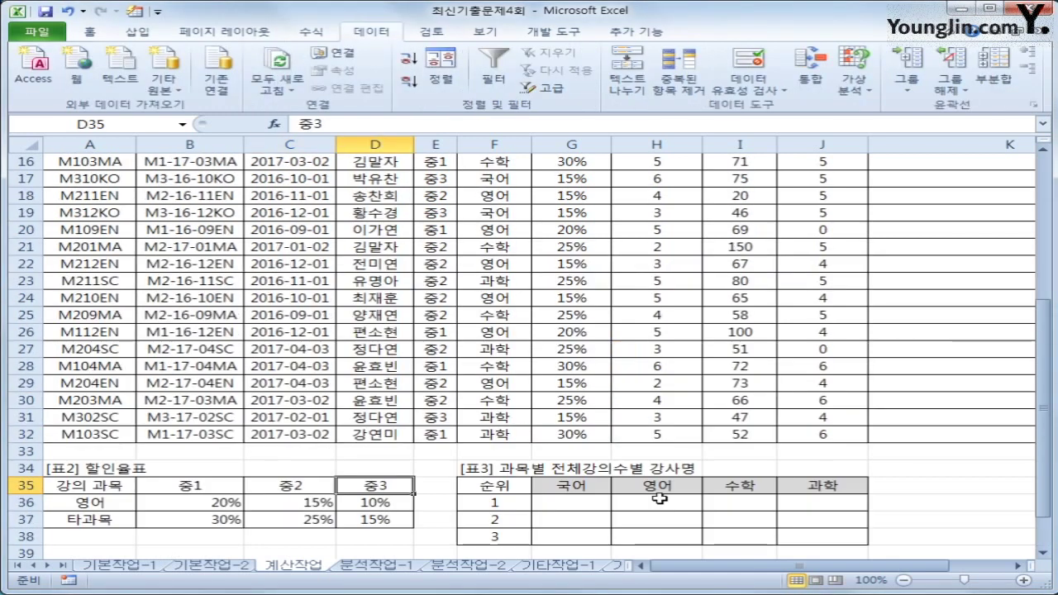
{"action": "scroll", "coordinate": [808, 382], "scroll_direction": "up", "scroll_amount": 5}
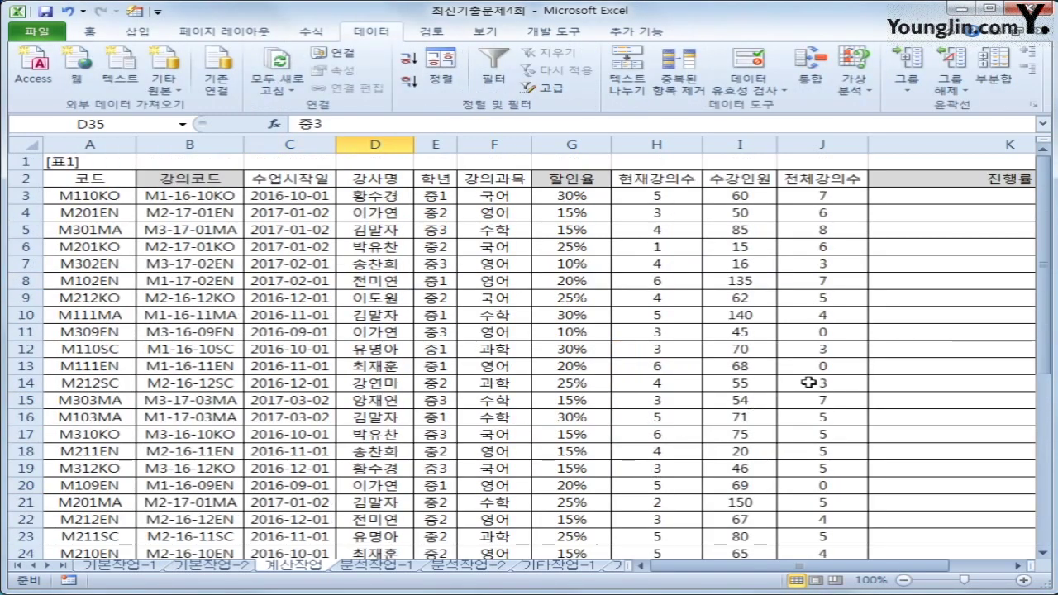
Step: Review 현재강의수 (H3) and 전체강의수 (J3), then begin K3's 진행률 formula with '='
{"action": "left_click", "coordinate": [932, 198]}
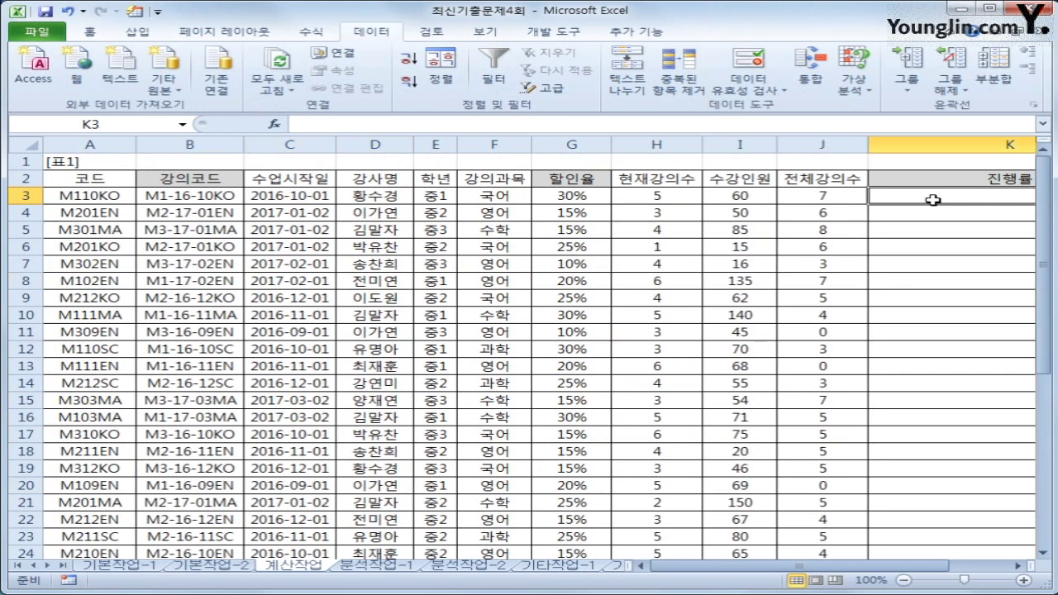
{"action": "left_click", "coordinate": [687, 197]}
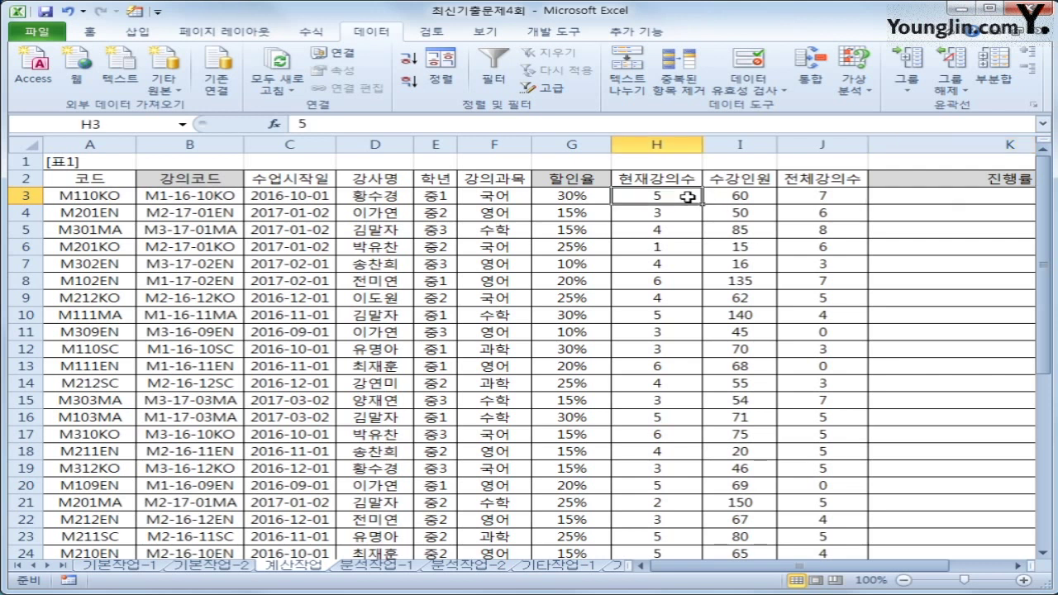
{"action": "left_click", "coordinate": [799, 199]}
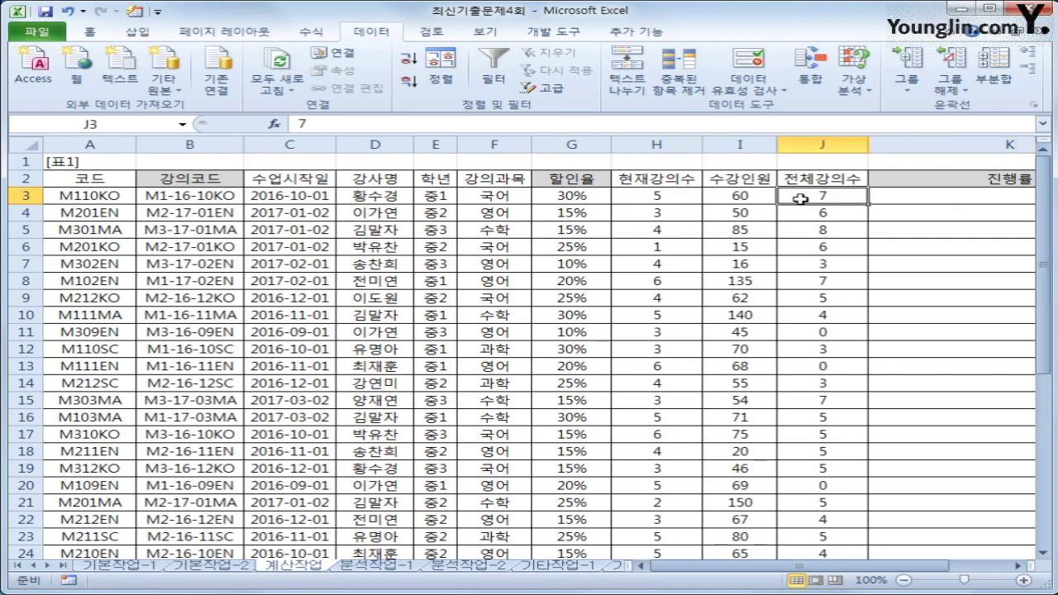
{"action": "left_click", "coordinate": [902, 194]}
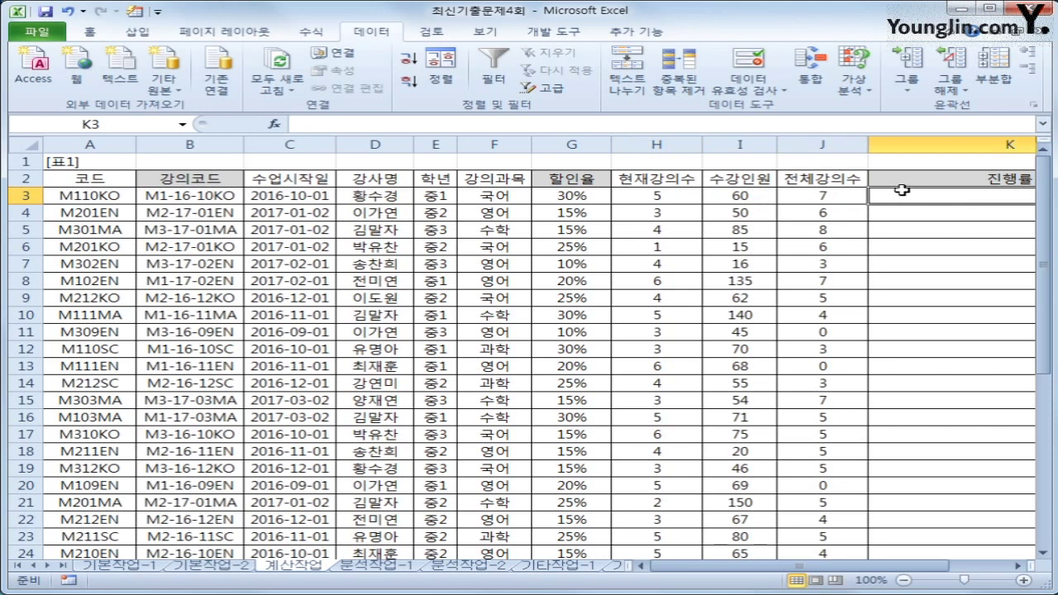
{"action": "type", "text": "=if"}
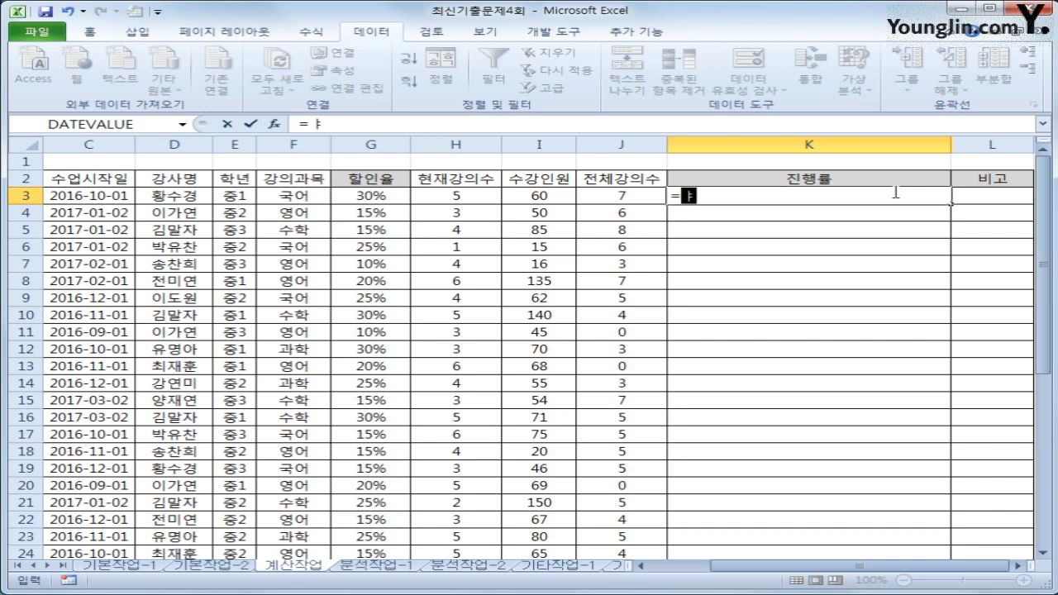
Step: Start K3's formula with IFERROR wrapping a REPT function
{"action": "type", "text": "if"}
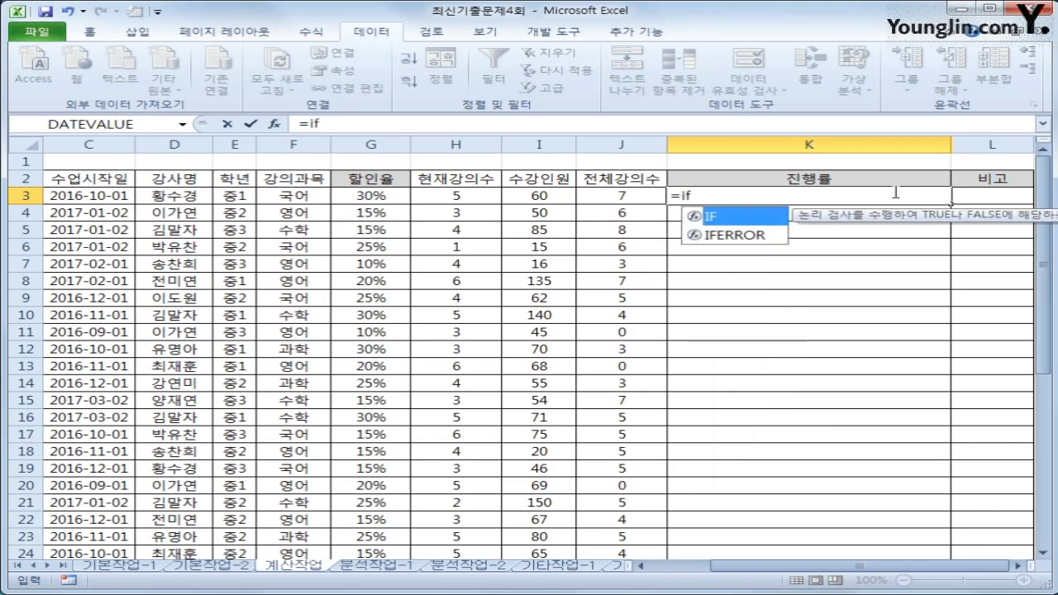
{"action": "key", "text": "Down"}
{"action": "type", "text": "e"}
{"action": "key", "text": "Tab"}
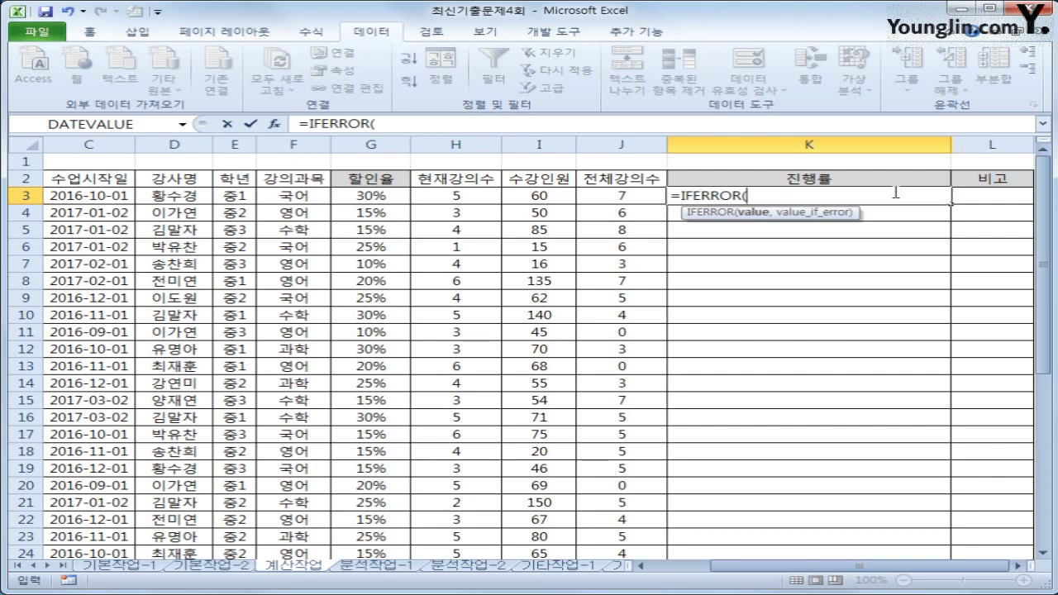
{"action": "type", "text": "rept"}
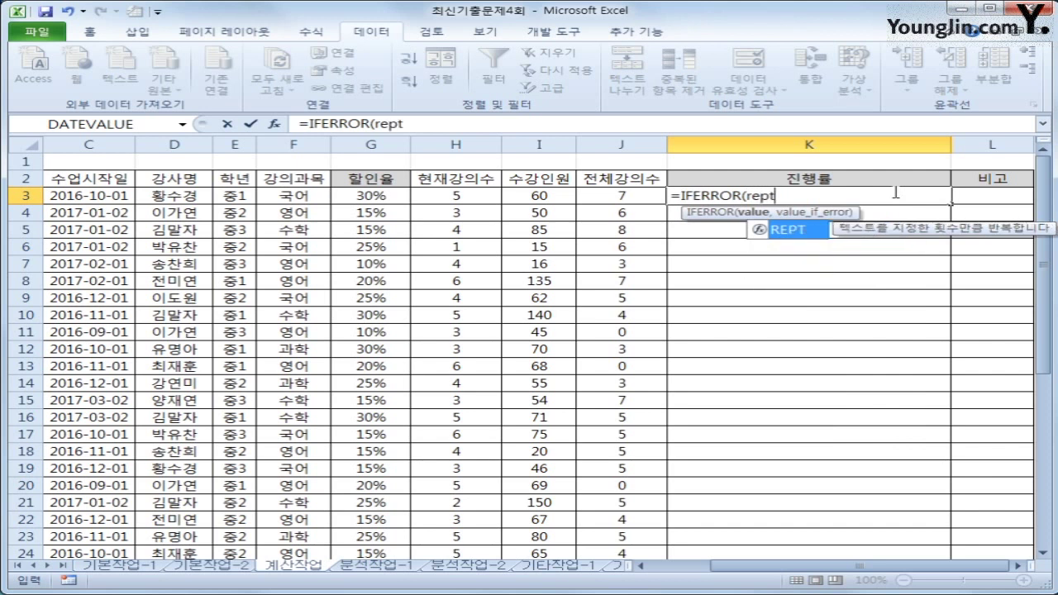
{"action": "key", "text": "Tab"}
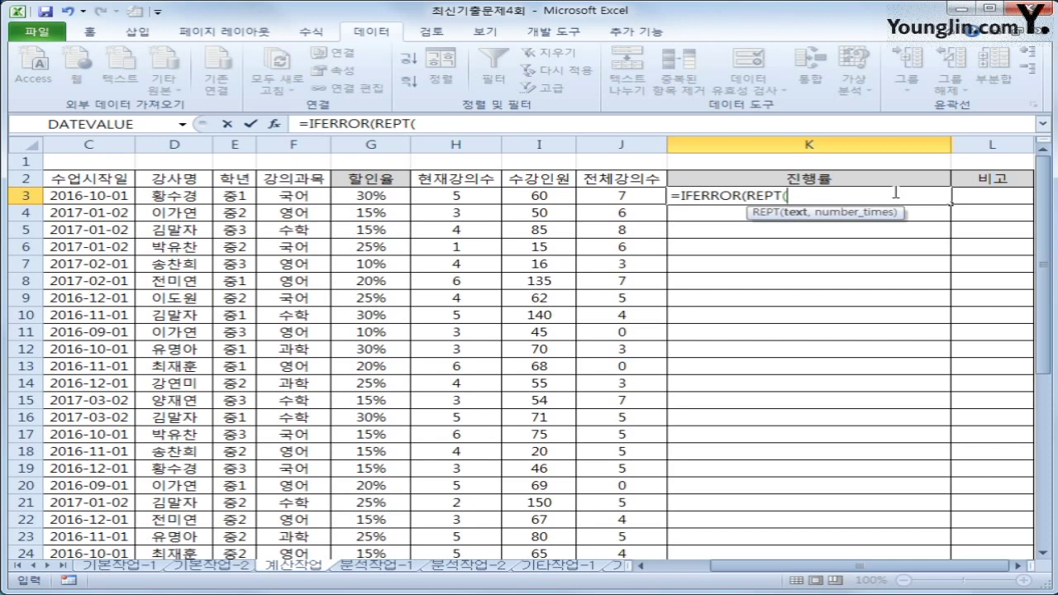
Step: Open a quoted string in REPT and insert the ▶ symbol from the ㅁ symbol table
{"action": "type", "text": "\"a"}
{"action": "key", "text": "BackSpace"}
{"action": "type", "text": "ㅁ"}
{"action": "key", "text": "Hangul_Hanja"}
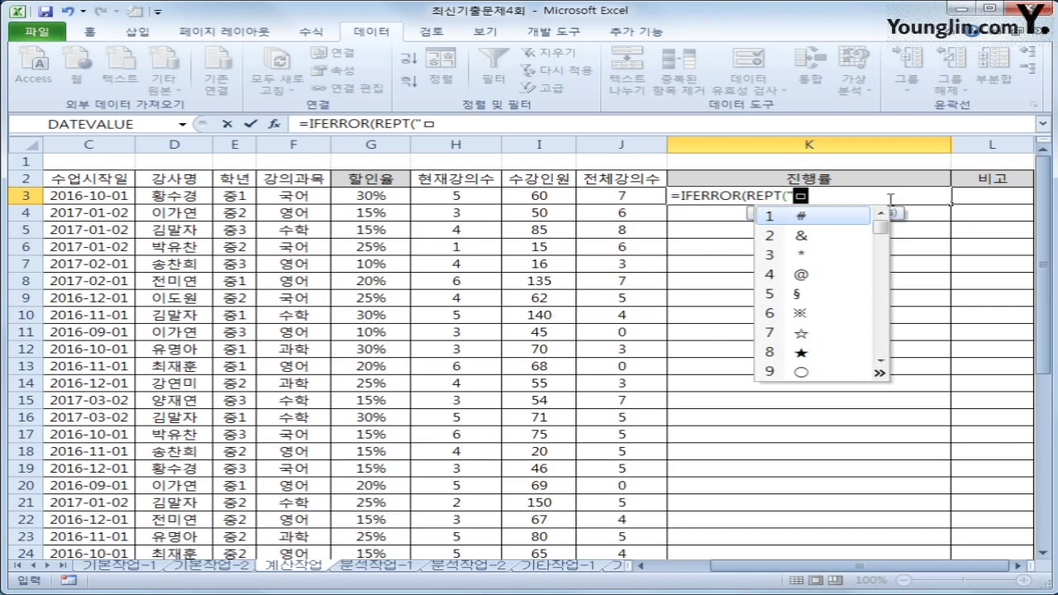
{"action": "left_click", "coordinate": [880, 373]}
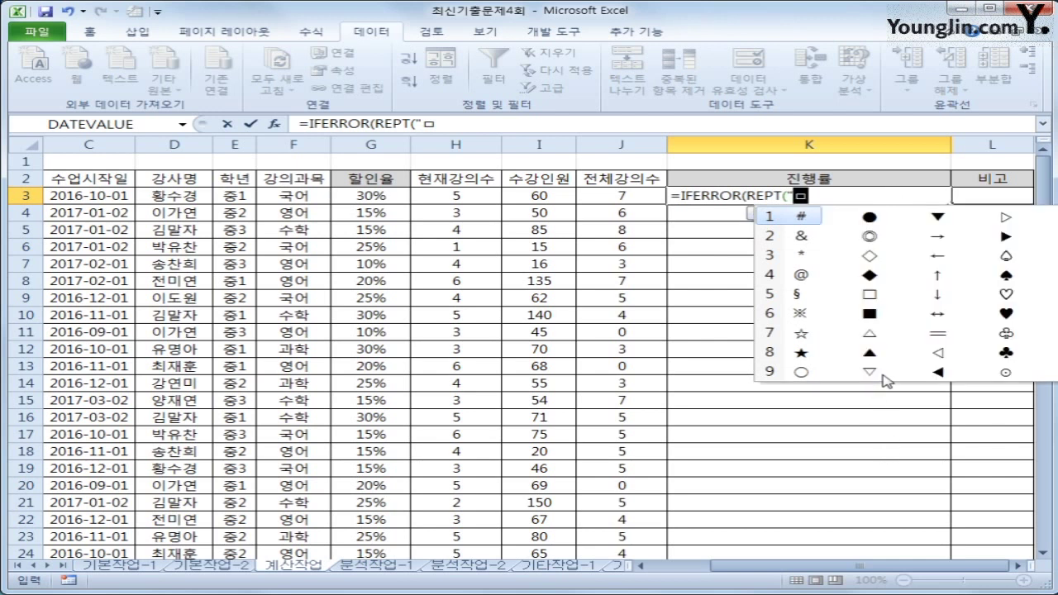
{"action": "left_click", "coordinate": [1006, 238]}
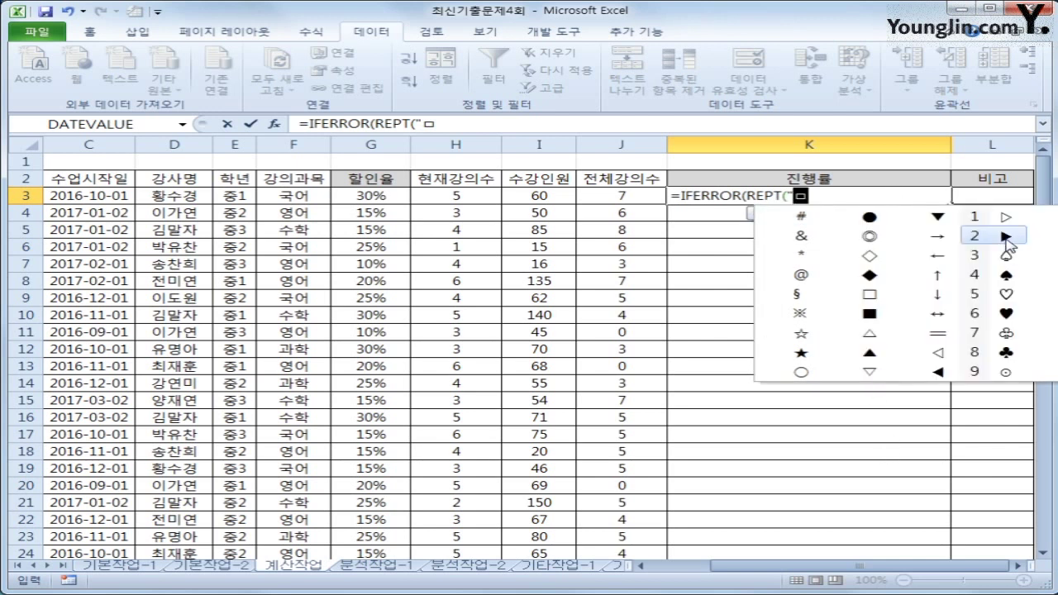
{"action": "left_click", "coordinate": [1004, 236]}
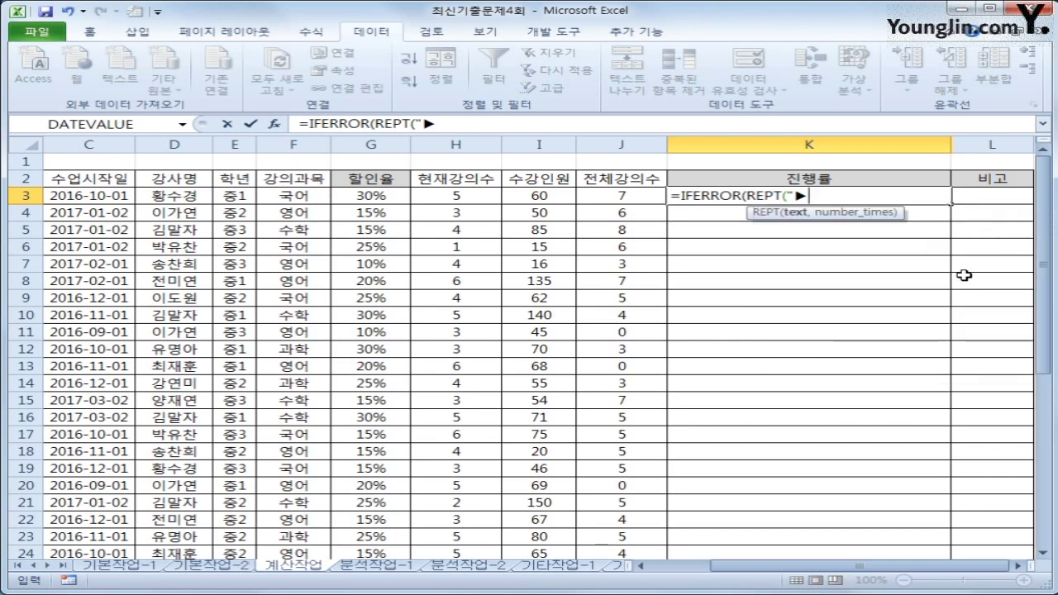
Step: Make REPT repeat the ▶ (H3/J3)*10 times, then add an ampersand to join more text
{"action": "type", "text": "\","}
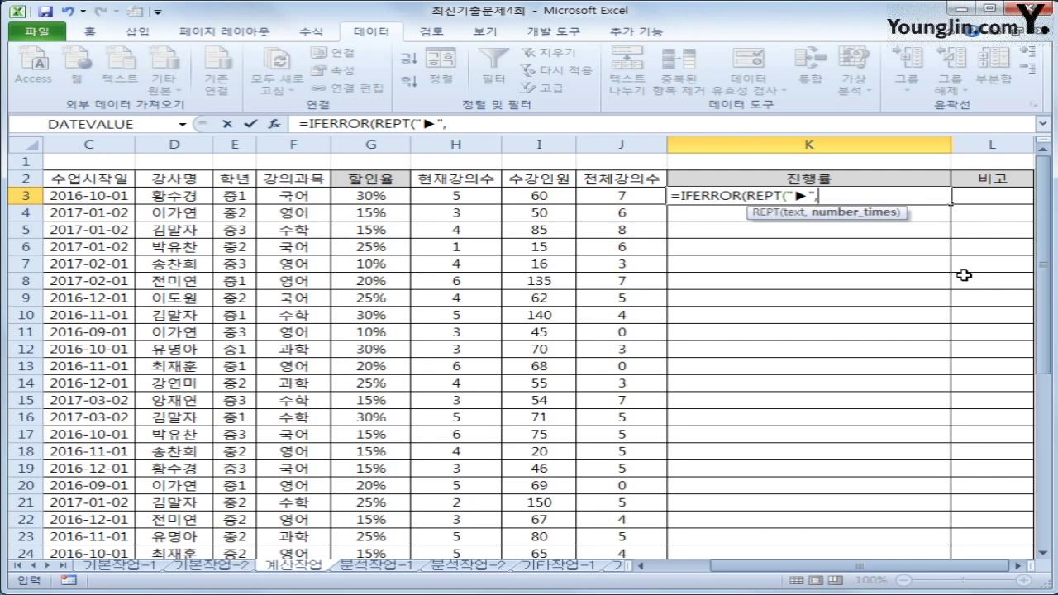
{"action": "type", "text": "("}
{"action": "key", "text": "Left"}
{"action": "key", "text": "Left"}
{"action": "key", "text": "Left"}
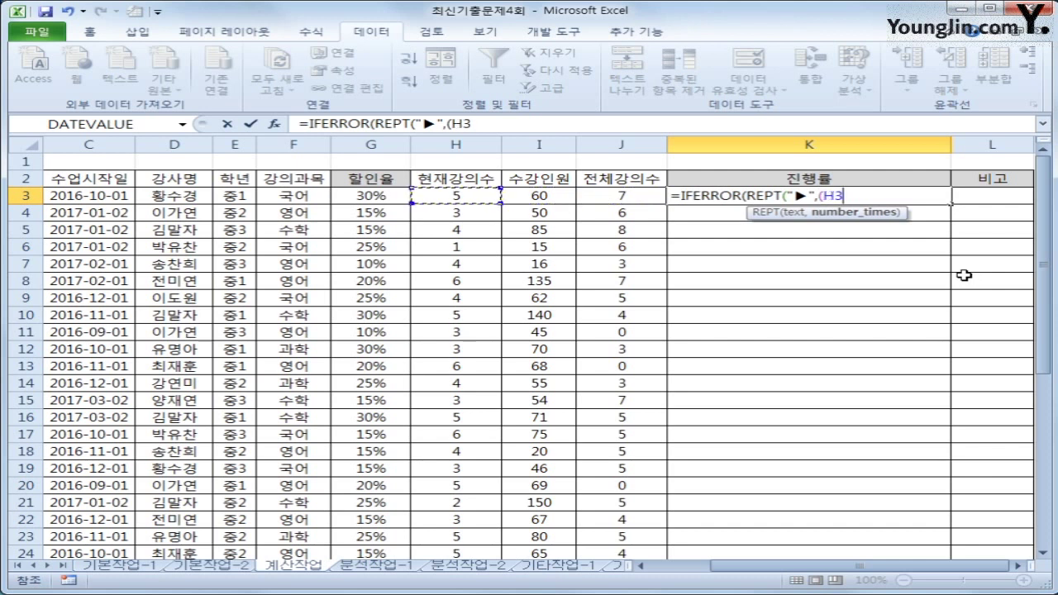
{"action": "type", "text": "/"}
{"action": "key", "text": "Left"}
{"action": "key", "text": "Left"}
{"action": "key", "text": "Right"}
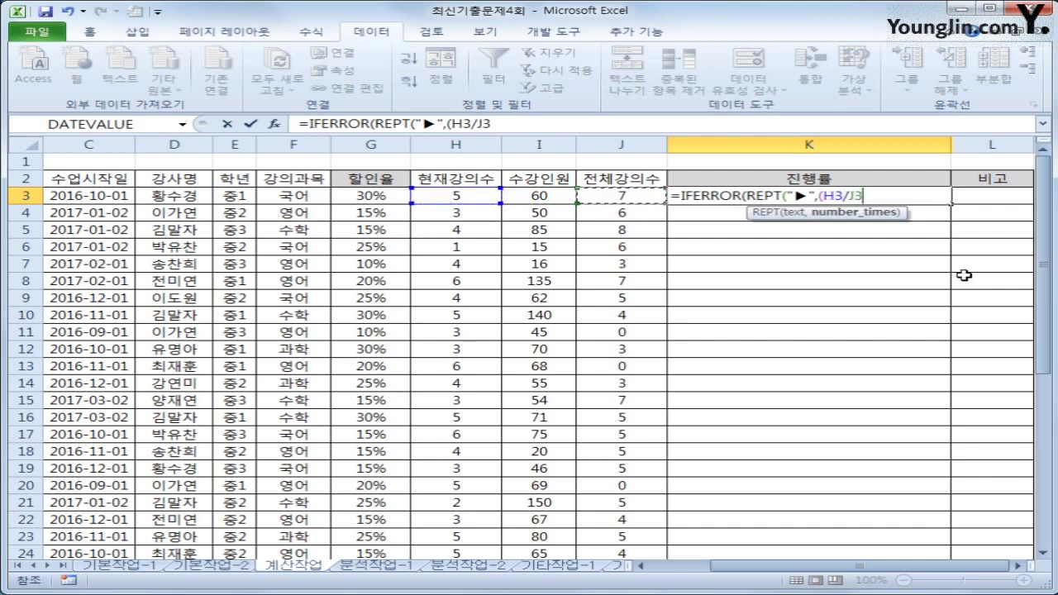
{"action": "type", "text": ")*10"}
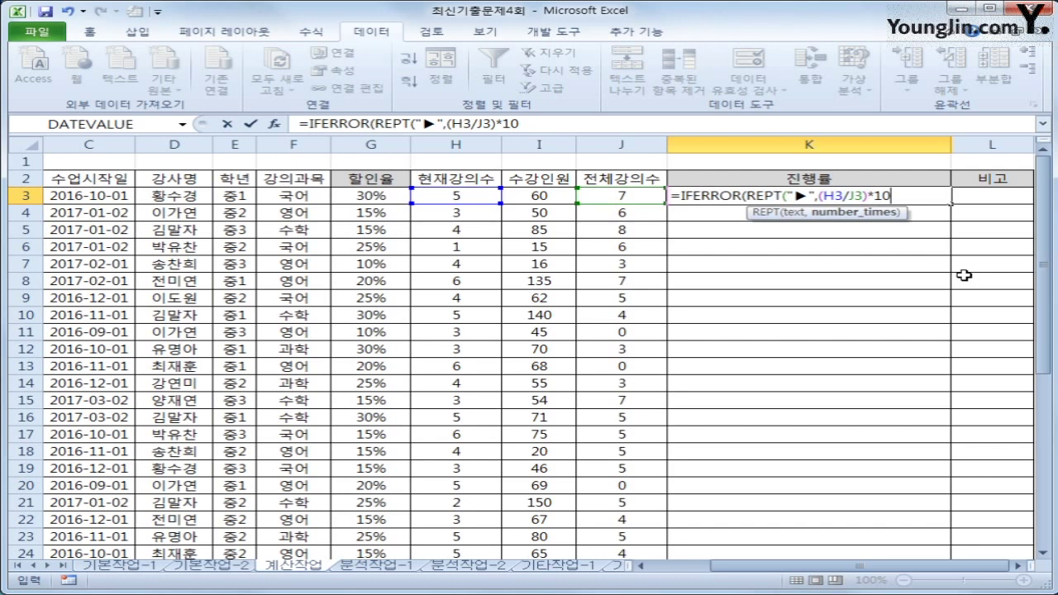
{"action": "type", "text": ","}
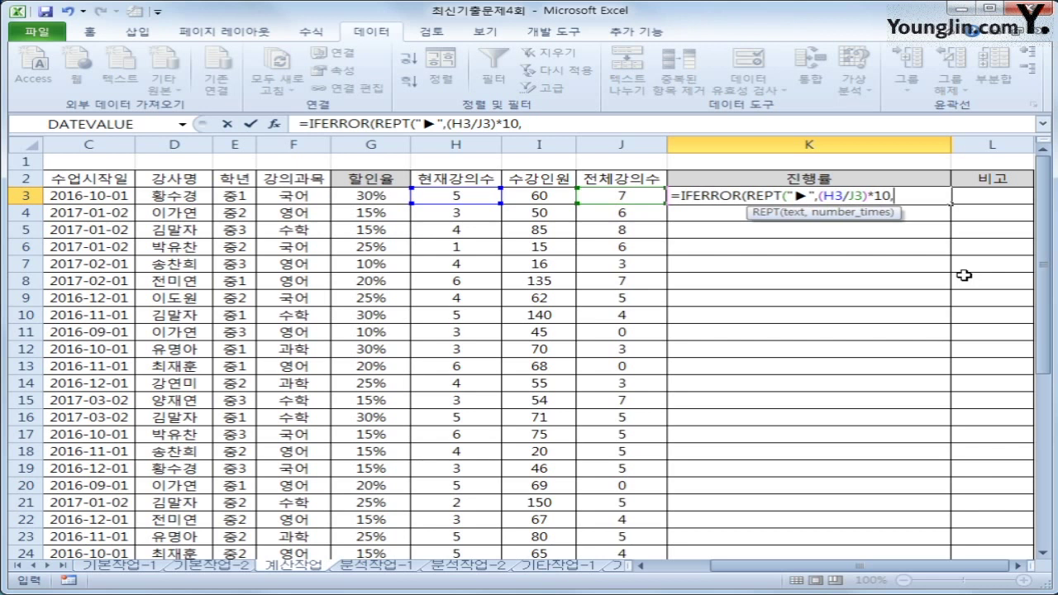
{"action": "type", "text": "&"}
Step: Append TEXT(H3/J3,"0.0%") after the ampersand so the ratio appears as a percentage
{"action": "type", "text": "te"}
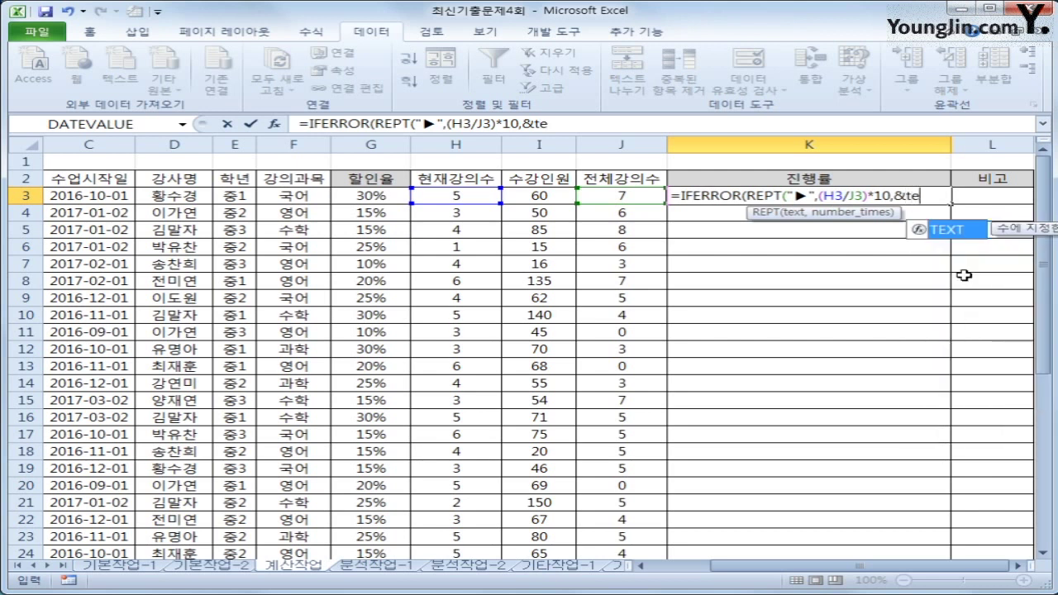
{"action": "type", "text": "xt"}
{"action": "key", "text": "Tab"}
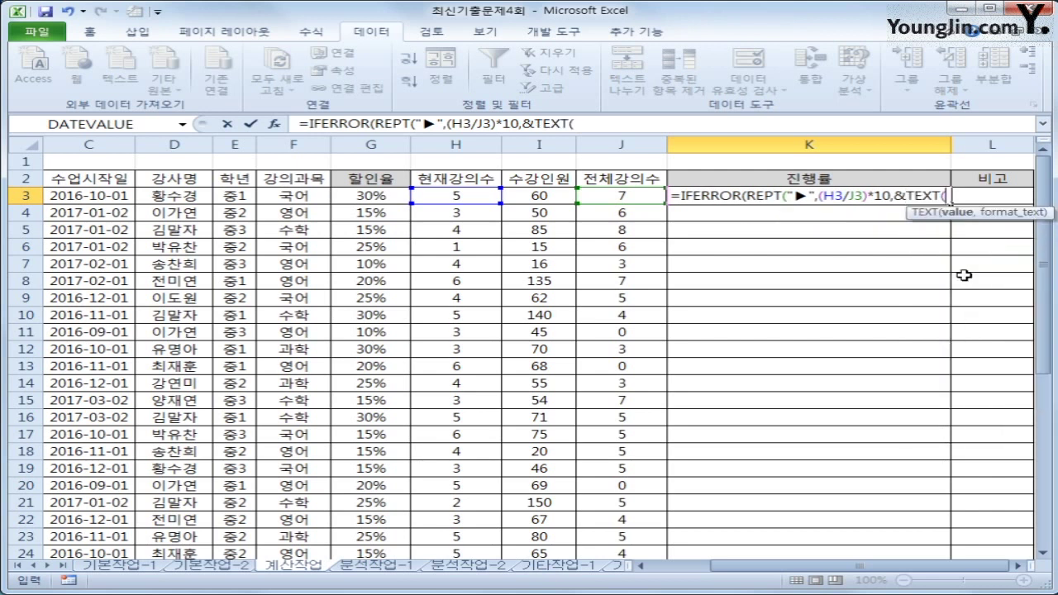
{"action": "type", "text": "H3/J3"}
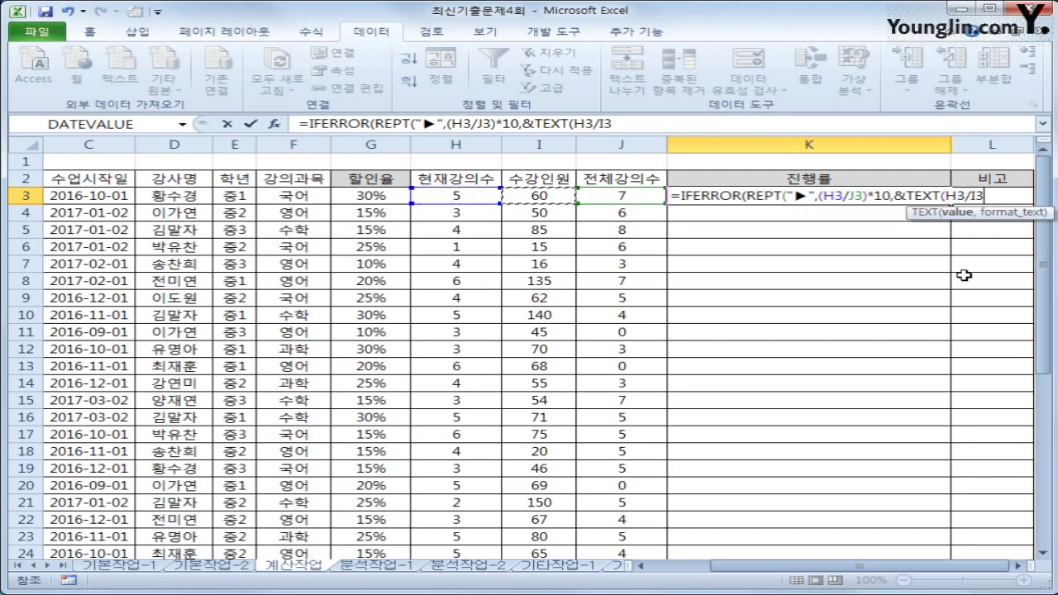
{"action": "type", "text": ","}
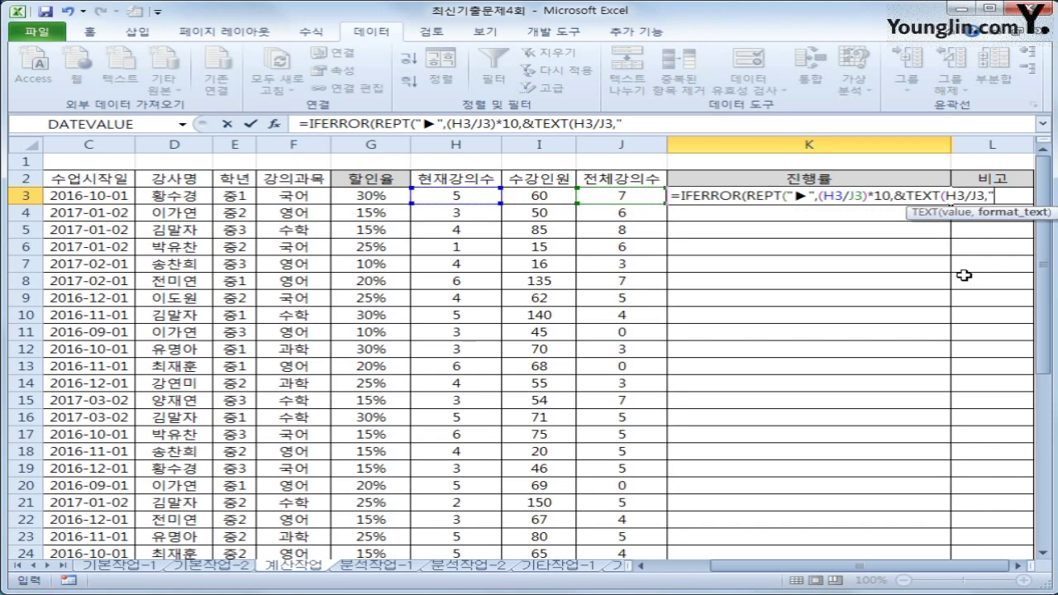
{"action": "type", "text": "\"0.0%\")"}
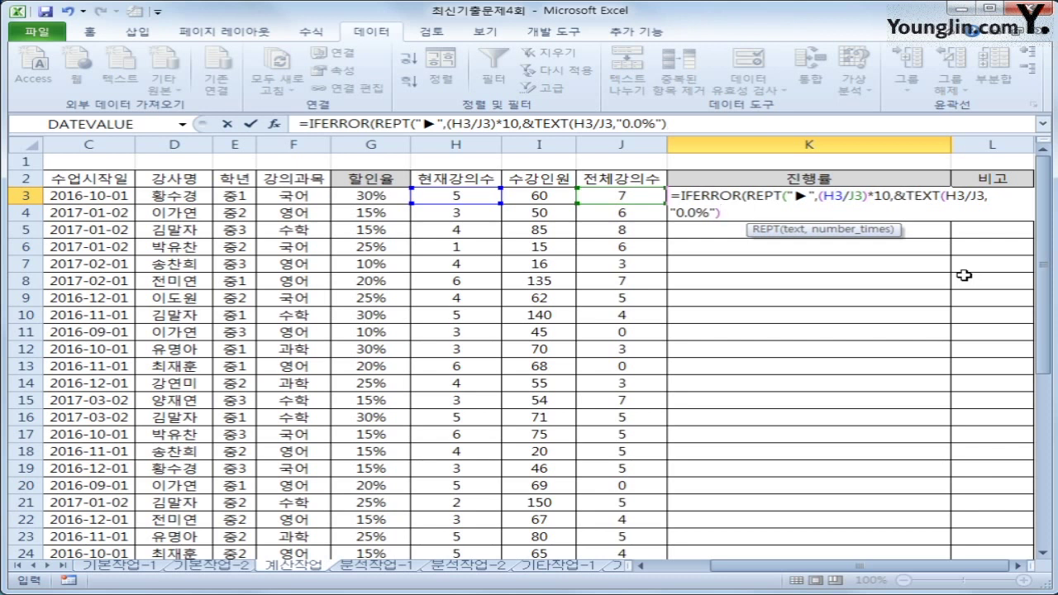
Step: Add the missing closing parenthesis after *10 in K3's formula
{"action": "left_click", "coordinate": [889, 196]}
{"action": "type", "text": ")"}
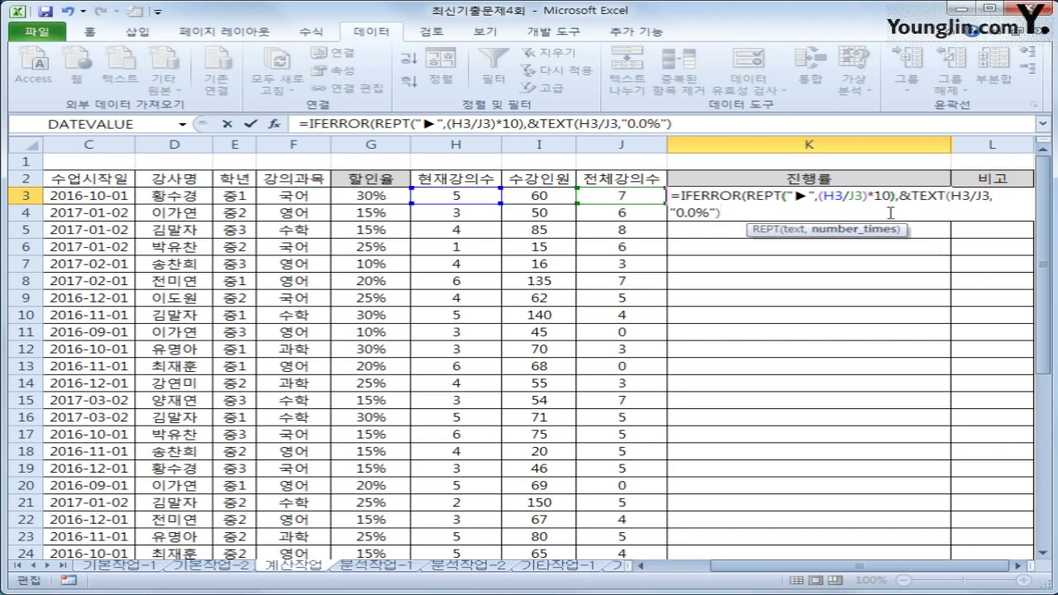
{"action": "key", "text": "ctrl+2"}
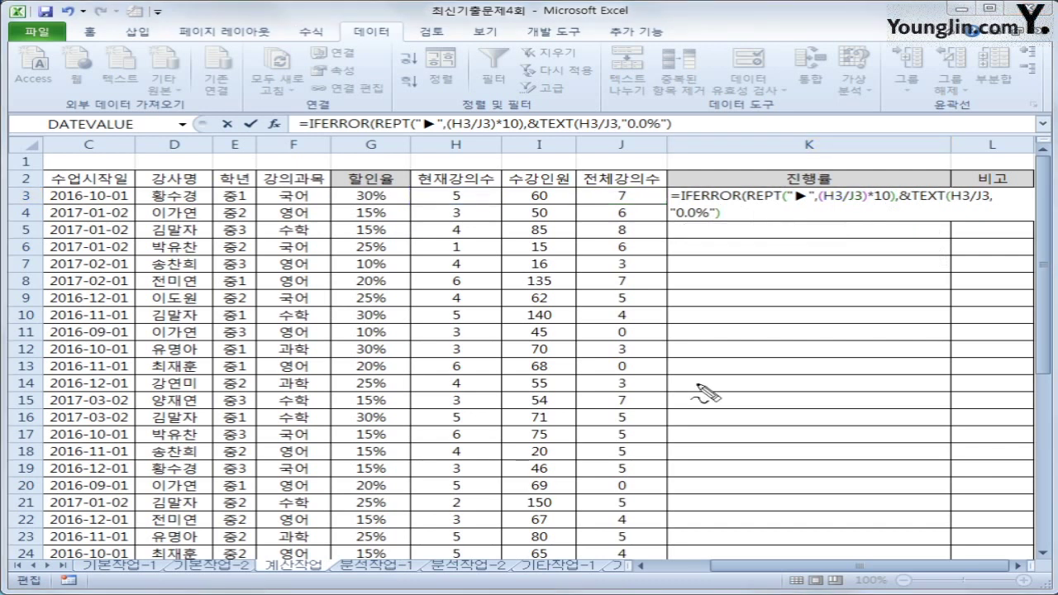
{"action": "mouse_move", "coordinate": [745, 206]}
{"action": "left_mouse_down"}
{"action": "mouse_move", "coordinate": [892, 207]}
{"action": "mouse_move", "coordinate": [893, 219]}
{"action": "left_mouse_up"}
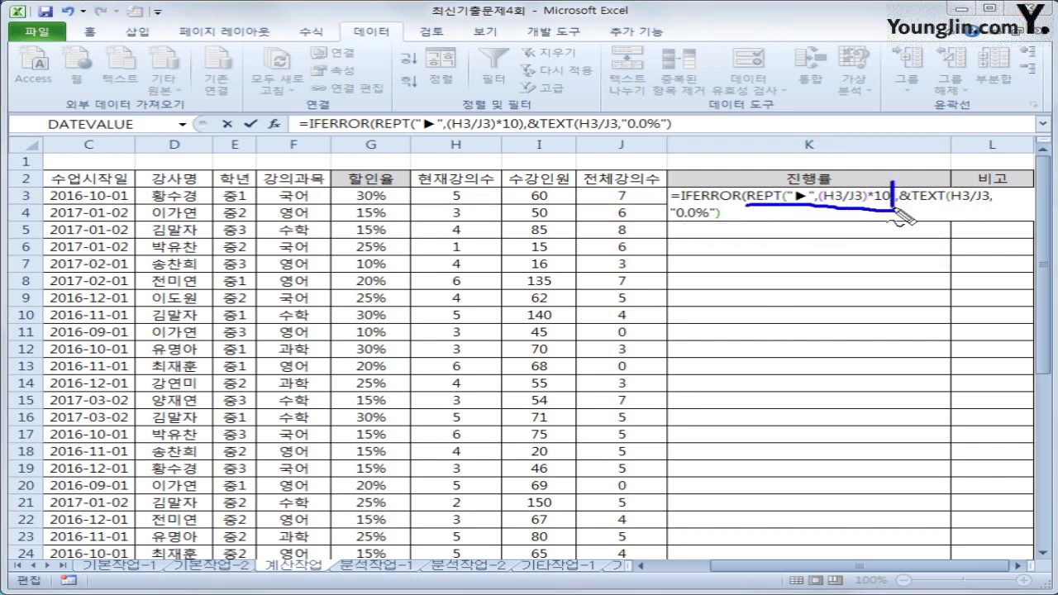
{"action": "mouse_move", "coordinate": [909, 182]}
{"action": "left_mouse_down"}
{"action": "mouse_move", "coordinate": [909, 217]}
{"action": "mouse_move", "coordinate": [988, 209]}
{"action": "left_mouse_up"}
{"action": "mouse_move", "coordinate": [728, 203]}
{"action": "left_mouse_down"}
{"action": "mouse_move", "coordinate": [727, 220]}
{"action": "mouse_move", "coordinate": [699, 221]}
{"action": "left_mouse_up"}
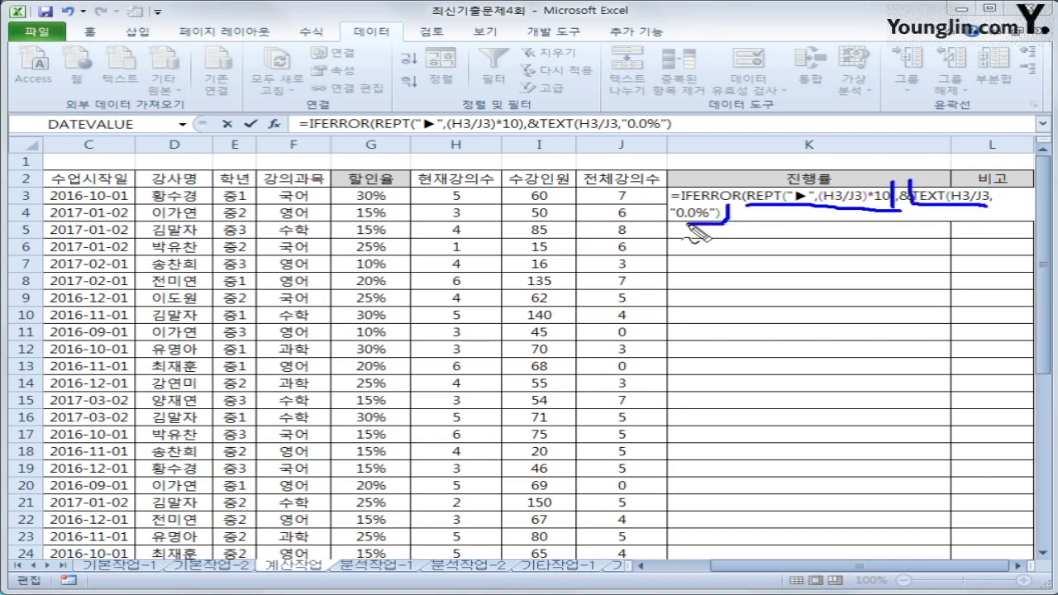
{"action": "key", "text": "Escape"}
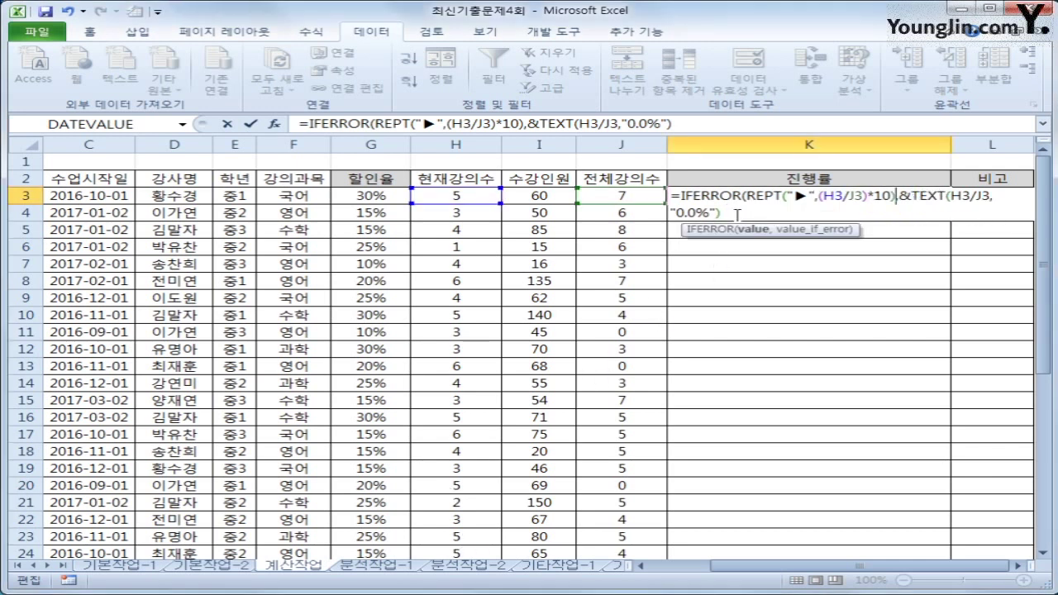
Step: Add "신생강의" as the IFERROR fallback, remove the extra comma and enter the formula, giving ▶▶▶▶▶▶▶71.4%
{"action": "left_click", "coordinate": [738, 215]}
{"action": "type", "text": ","}
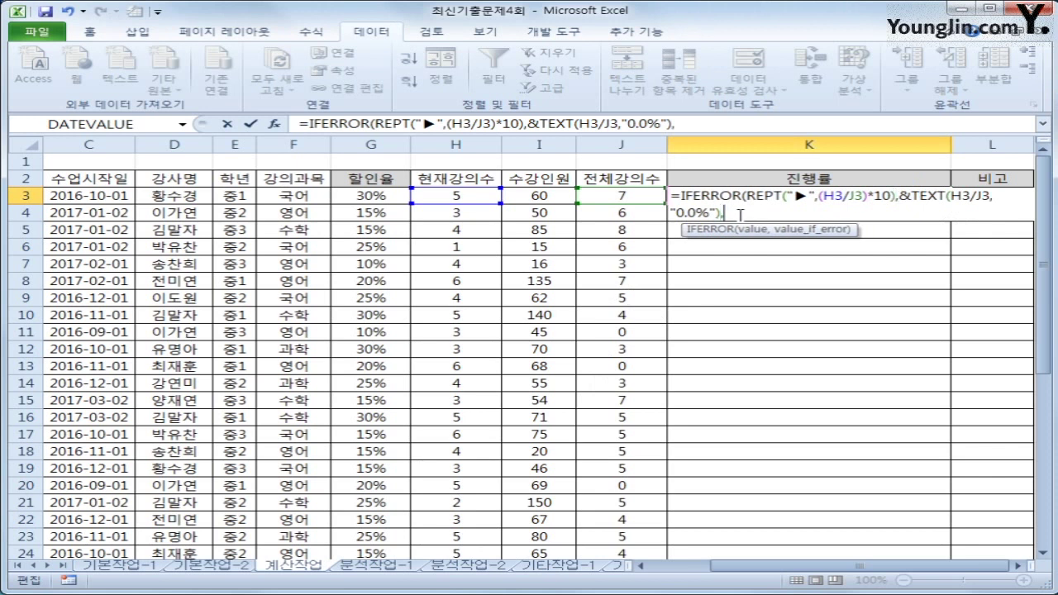
{"action": "type", "text": "\"신생강의"}
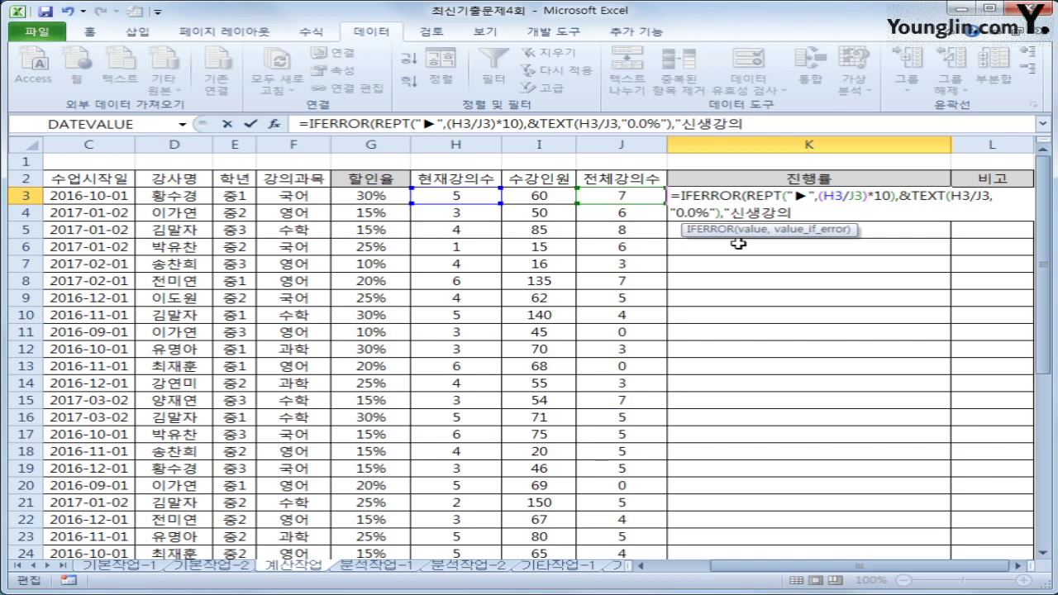
{"action": "type", "text": "\")"}
{"action": "key", "text": "Return"}
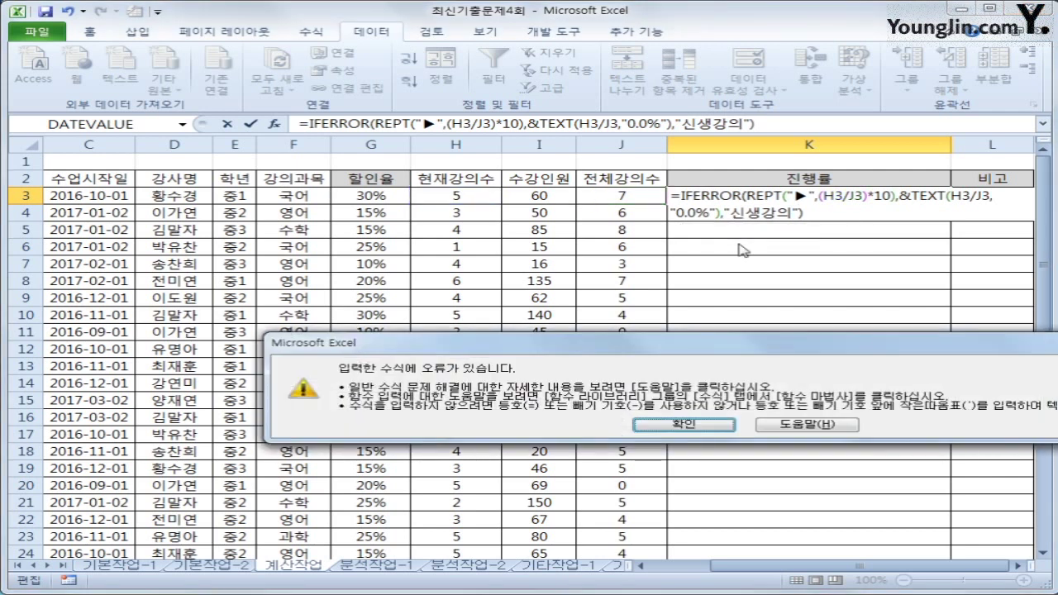
{"action": "left_click", "coordinate": [671, 424]}
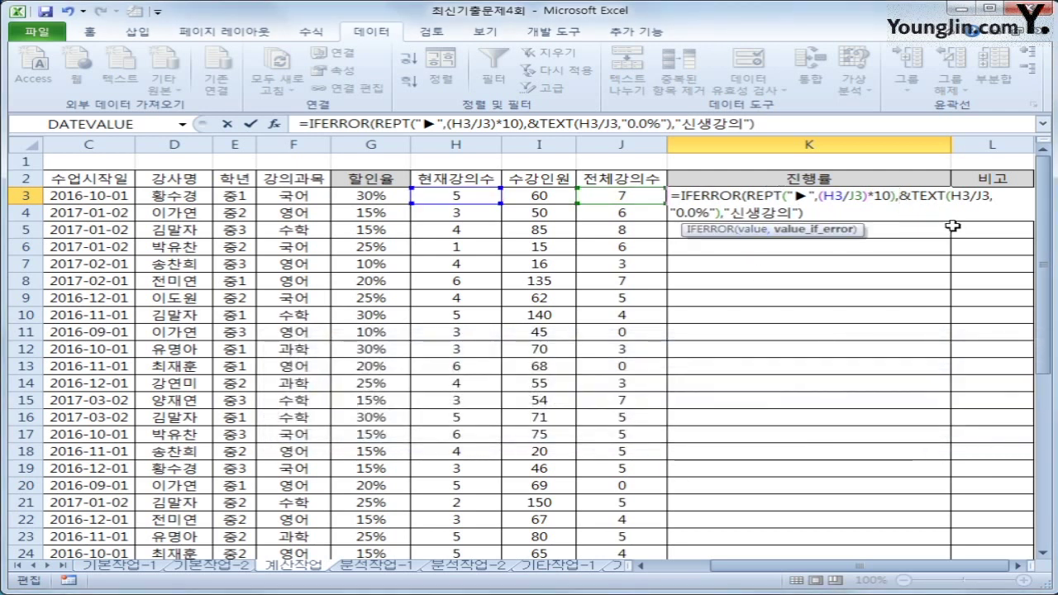
{"action": "key", "text": "BackSpace"}
{"action": "left_click", "coordinate": [845, 213]}
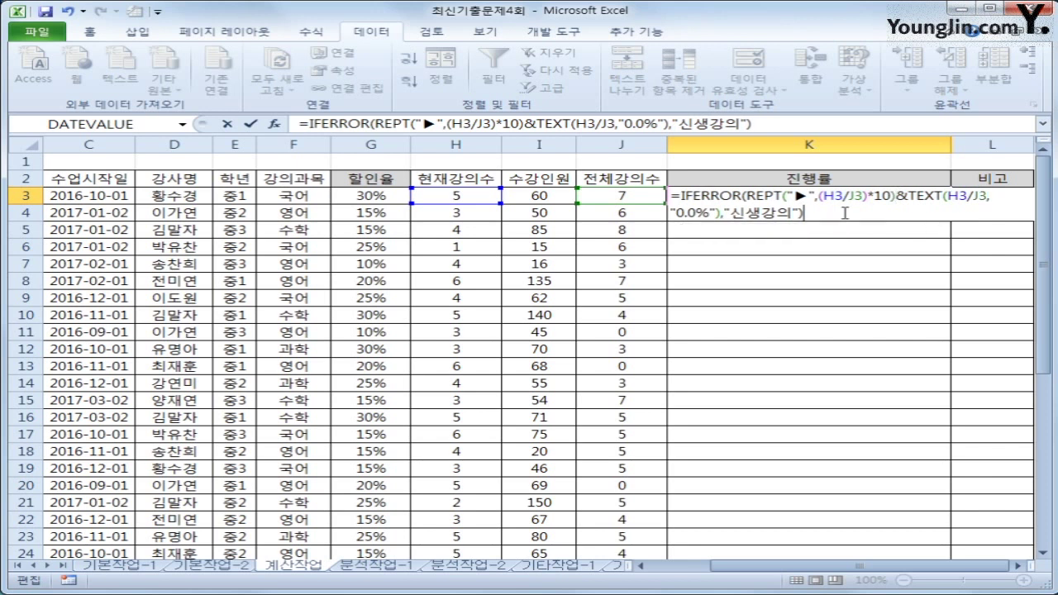
{"action": "key", "text": "ctrl+Return"}
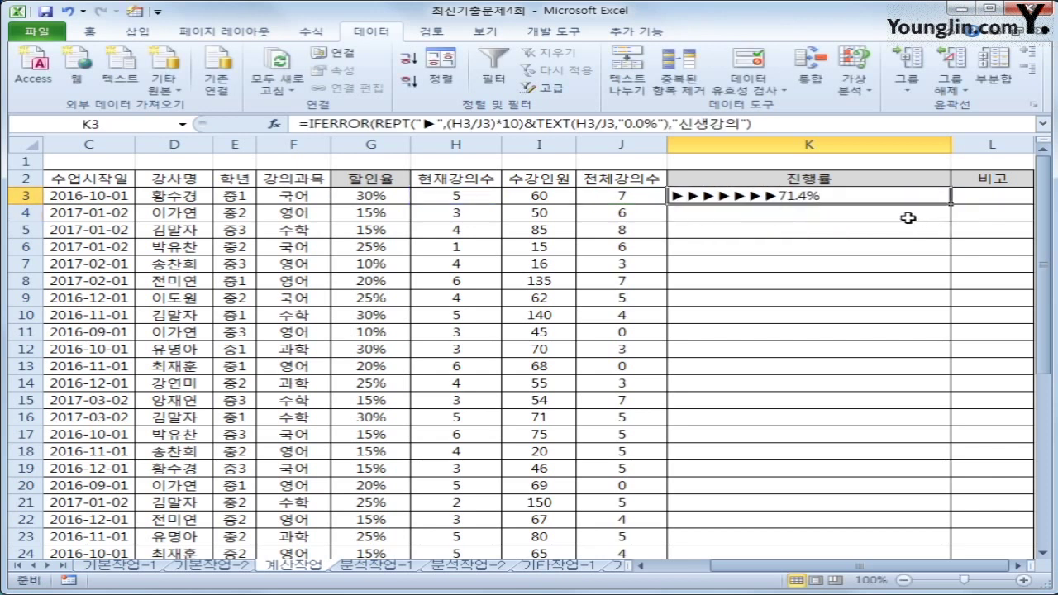
{"action": "double_click", "coordinate": [953, 208]}
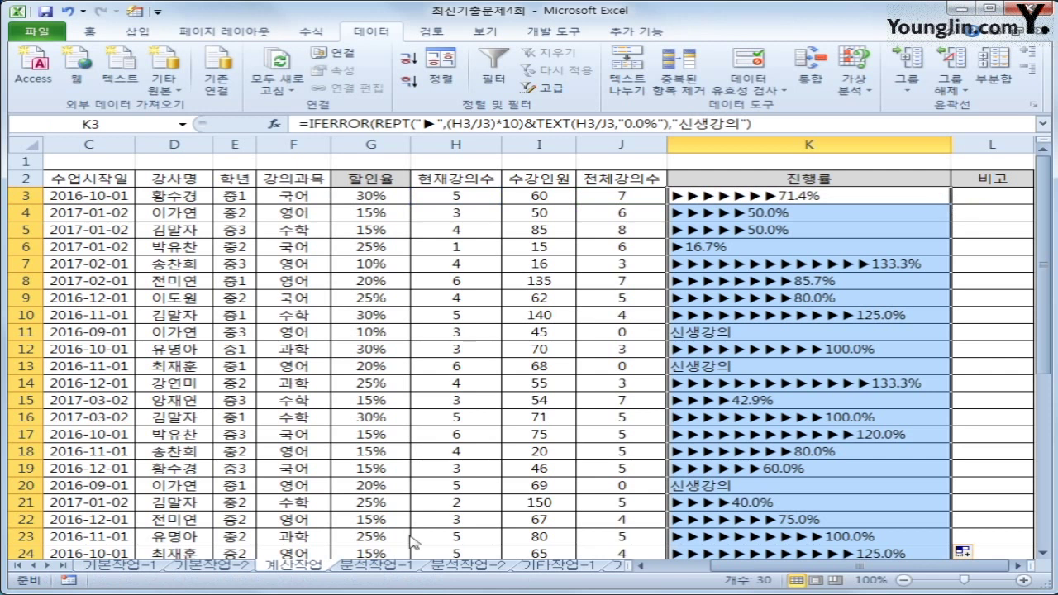
{"action": "key", "text": "ctrl+2"}
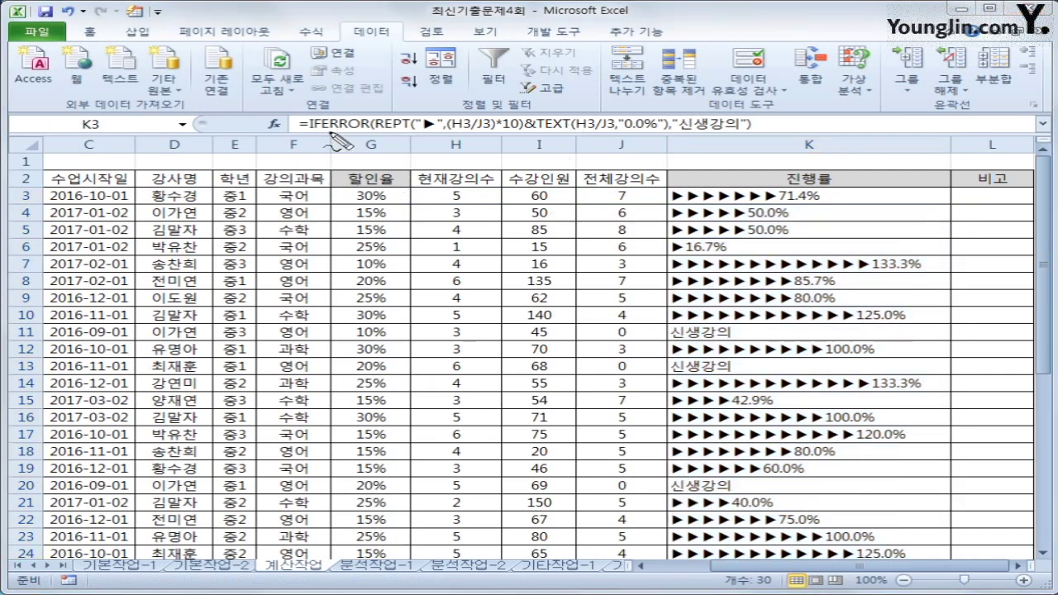
{"action": "mouse_move", "coordinate": [301, 129]}
{"action": "left_mouse_down"}
{"action": "mouse_move", "coordinate": [749, 124]}
{"action": "mouse_move", "coordinate": [711, 114]}
{"action": "mouse_move", "coordinate": [668, 122]}
{"action": "mouse_move", "coordinate": [684, 132]}
{"action": "left_mouse_up"}
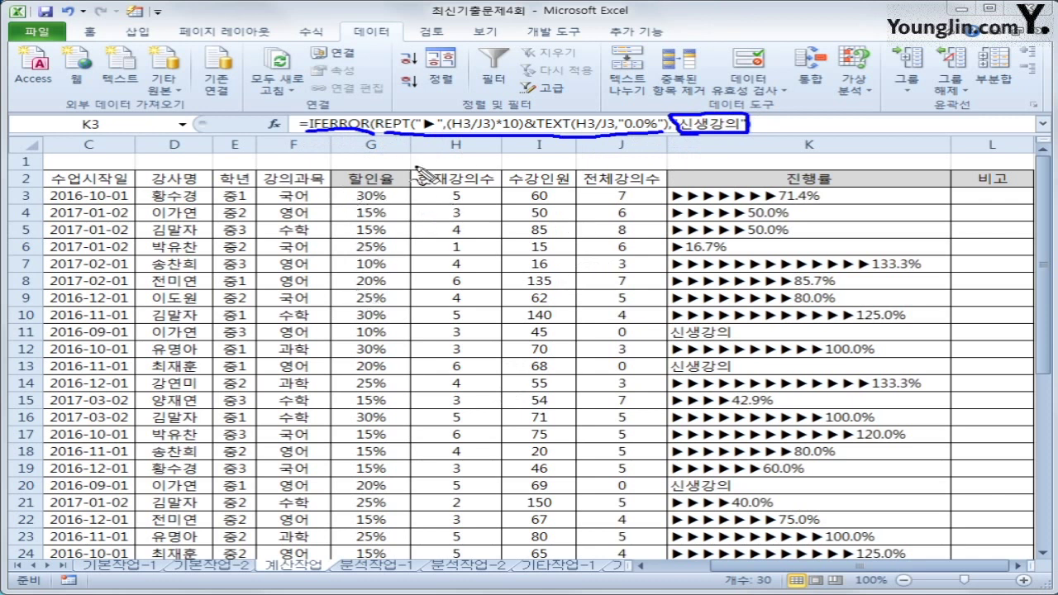
{"action": "left_click_drag", "start_coordinate": [663, 202], "coordinate": [777, 199]}
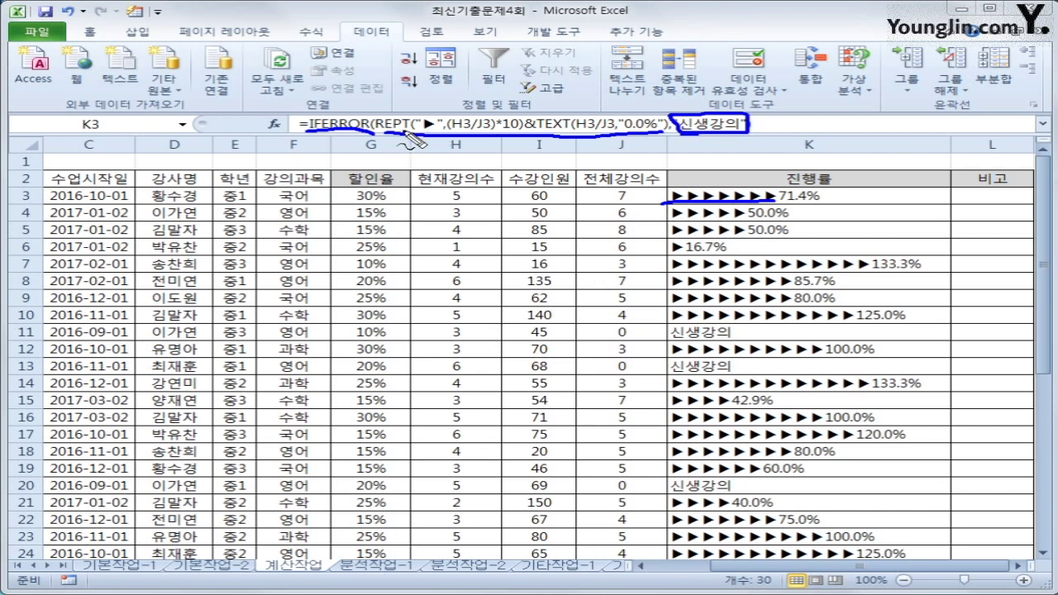
{"action": "mouse_move", "coordinate": [389, 133]}
{"action": "left_mouse_down"}
{"action": "mouse_move", "coordinate": [379, 119]}
{"action": "mouse_move", "coordinate": [413, 136]}
{"action": "mouse_move", "coordinate": [420, 124]}
{"action": "mouse_move", "coordinate": [438, 126]}
{"action": "mouse_move", "coordinate": [431, 133]}
{"action": "mouse_move", "coordinate": [467, 97]}
{"action": "mouse_move", "coordinate": [482, 106]}
{"action": "mouse_move", "coordinate": [467, 96]}
{"action": "left_mouse_up"}
{"action": "mouse_move", "coordinate": [422, 130]}
{"action": "left_mouse_down"}
{"action": "mouse_move", "coordinate": [422, 157]}
{"action": "mouse_move", "coordinate": [451, 149]}
{"action": "mouse_move", "coordinate": [426, 138]}
{"action": "mouse_move", "coordinate": [430, 157]}
{"action": "mouse_move", "coordinate": [453, 148]}
{"action": "left_mouse_up"}
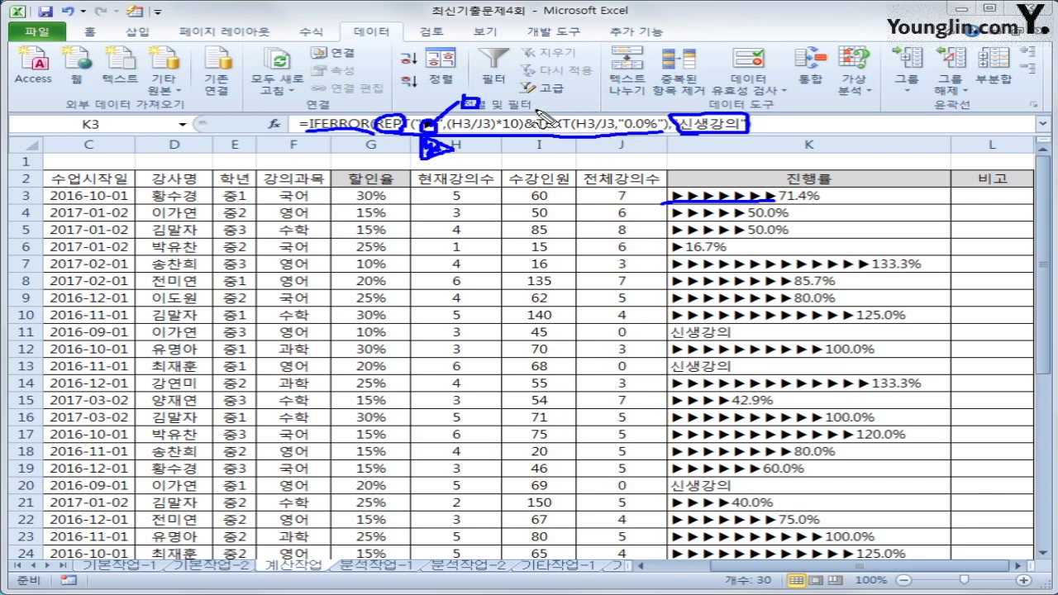
{"action": "left_click_drag", "start_coordinate": [530, 102], "coordinate": [514, 142]}
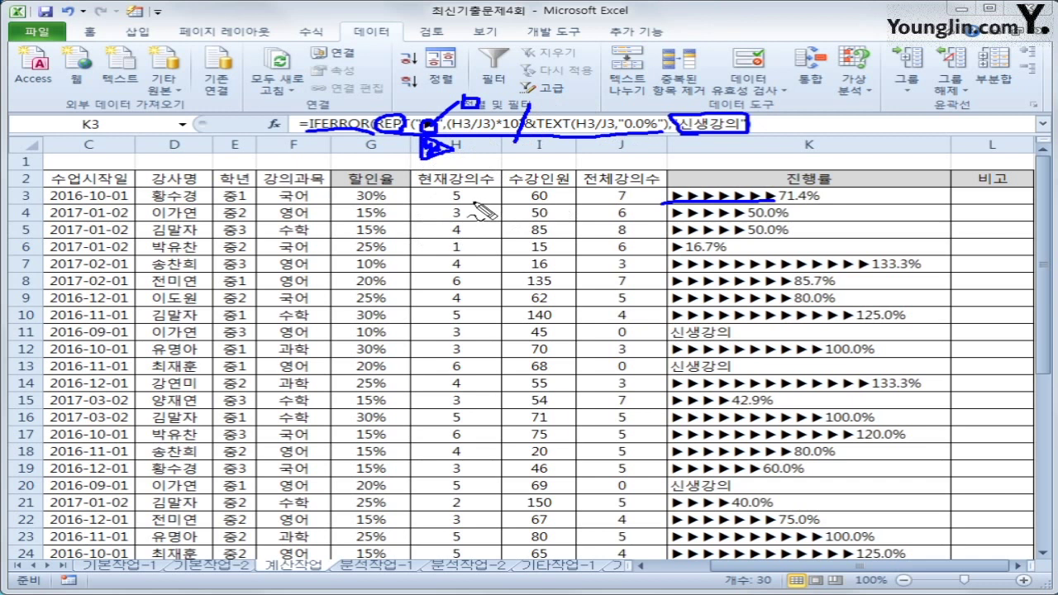
{"action": "left_click_drag", "start_coordinate": [460, 186], "coordinate": [474, 200]}
{"action": "mouse_move", "coordinate": [632, 184]}
{"action": "left_mouse_down"}
{"action": "mouse_move", "coordinate": [600, 195]}
{"action": "mouse_move", "coordinate": [629, 202]}
{"action": "left_mouse_up"}
{"action": "left_click_drag", "start_coordinate": [597, 244], "coordinate": [616, 240]}
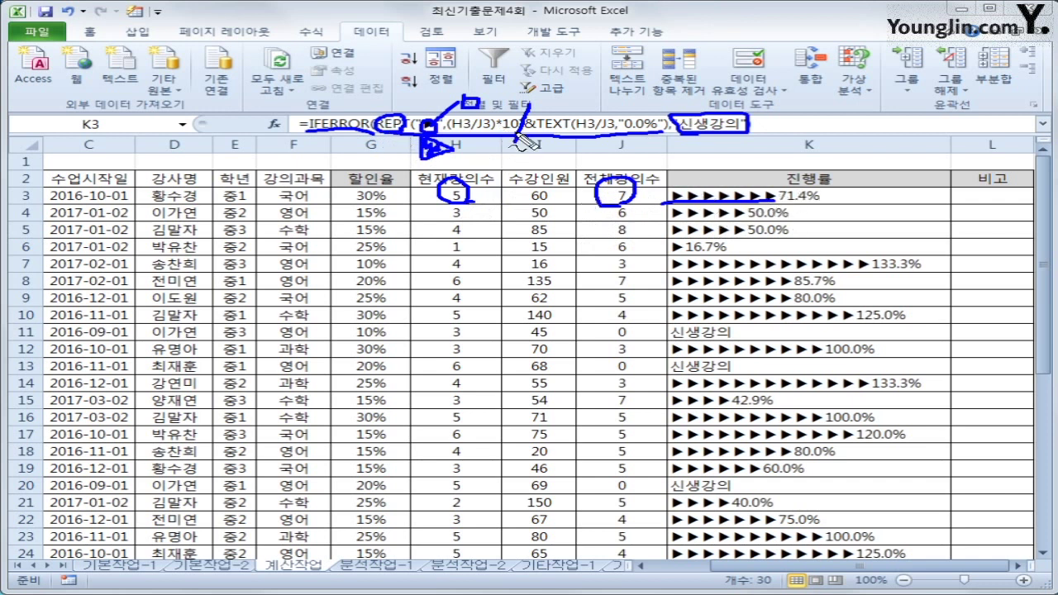
{"action": "left_click_drag", "start_coordinate": [514, 117], "coordinate": [516, 131]}
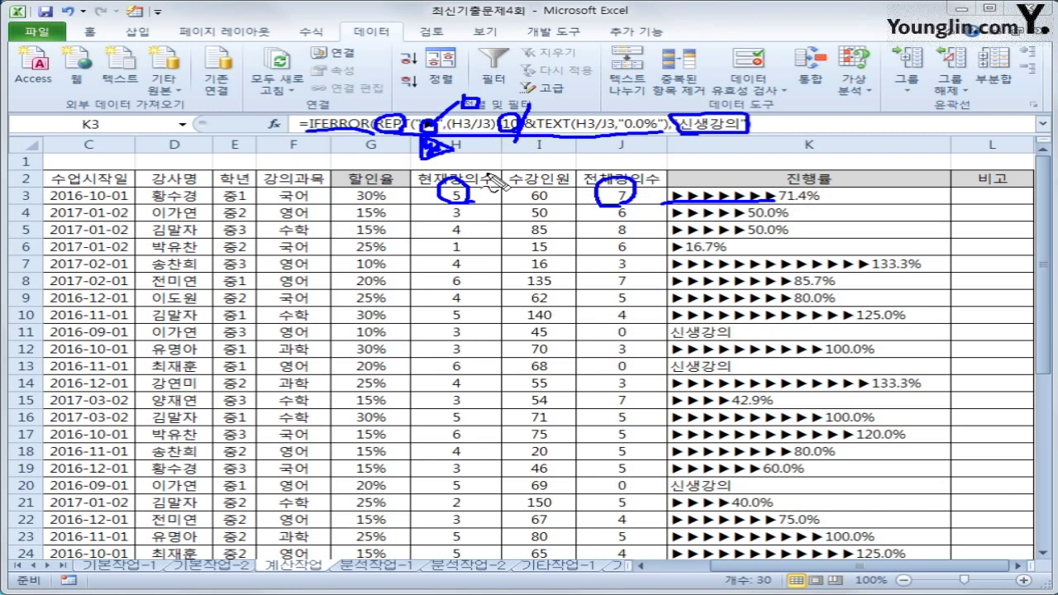
{"action": "left_click_drag", "start_coordinate": [773, 199], "coordinate": [819, 203]}
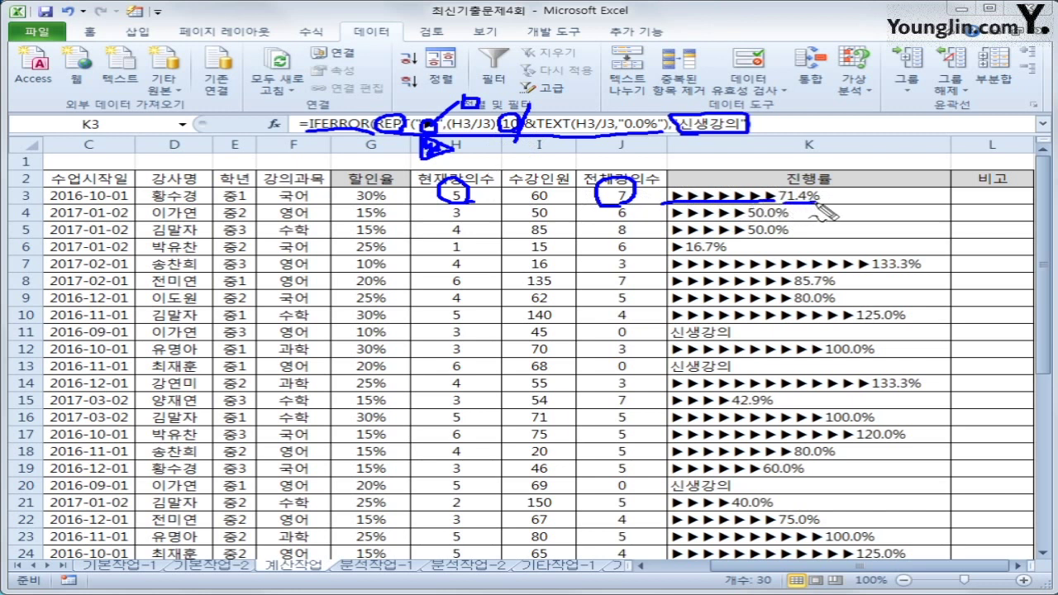
{"action": "mouse_move", "coordinate": [744, 221]}
{"action": "left_mouse_down"}
{"action": "mouse_move", "coordinate": [791, 217]}
{"action": "mouse_move", "coordinate": [803, 234]}
{"action": "left_mouse_up"}
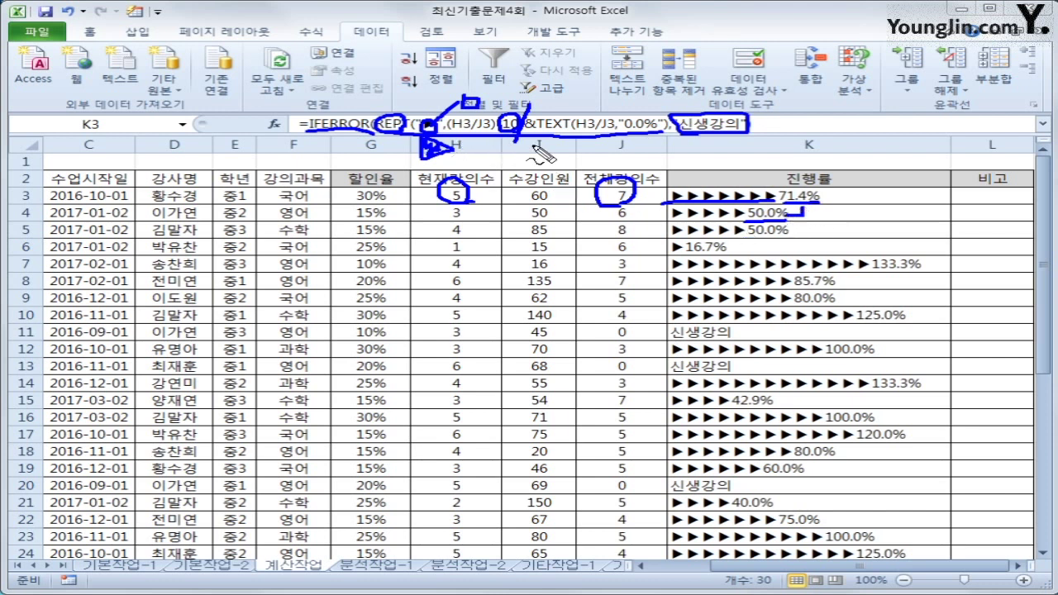
{"action": "mouse_move", "coordinate": [574, 118]}
{"action": "left_mouse_down"}
{"action": "mouse_move", "coordinate": [554, 127]}
{"action": "mouse_move", "coordinate": [669, 142]}
{"action": "left_mouse_up"}
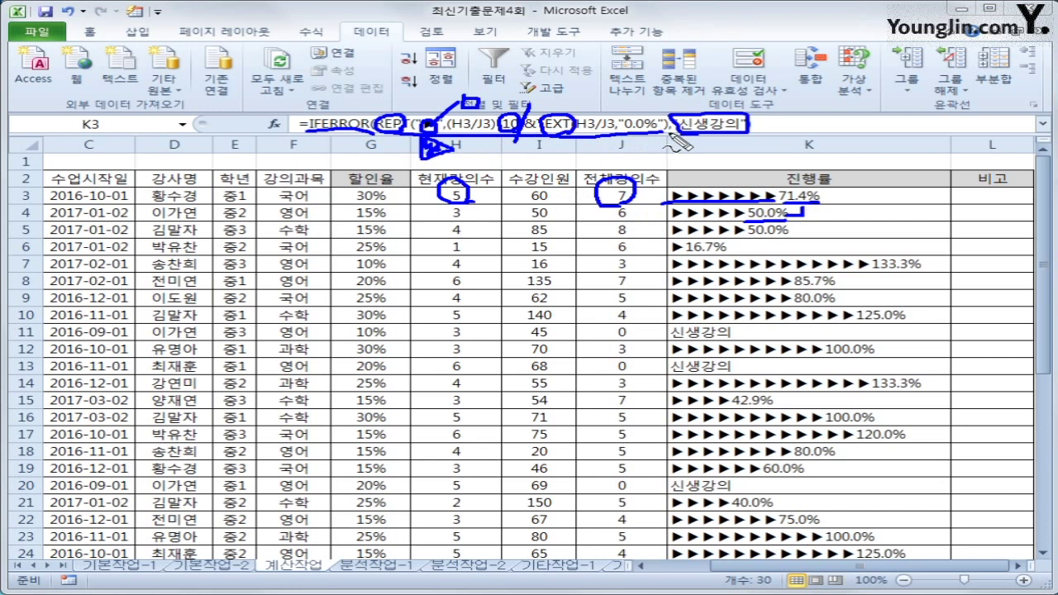
{"action": "key", "text": "Escape"}
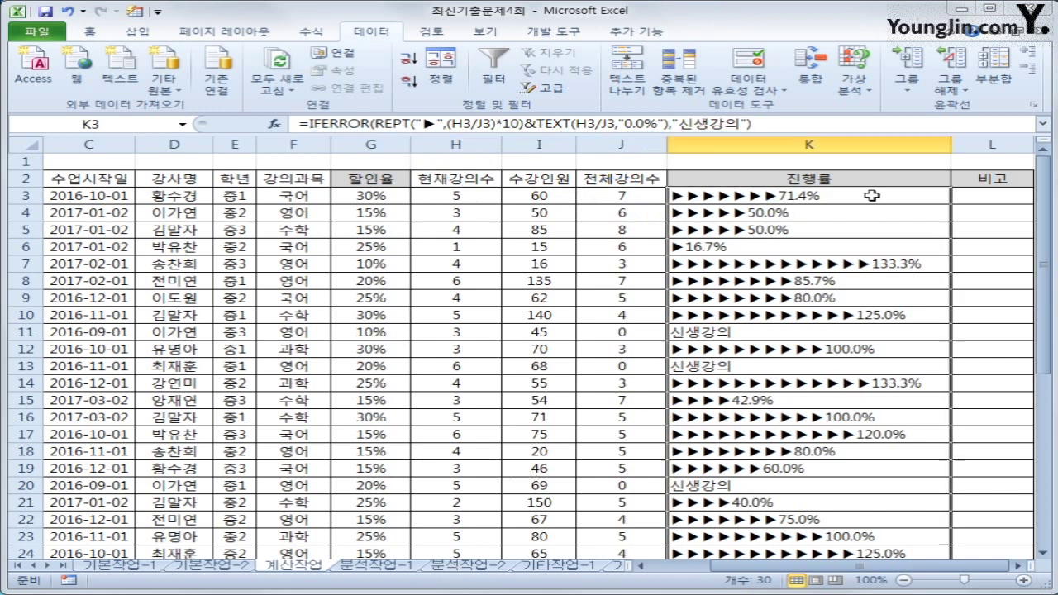
Step: Select remarks cell L3 and launch the Visual Basic editor from the Developer tab
{"action": "left_click", "coordinate": [873, 195]}
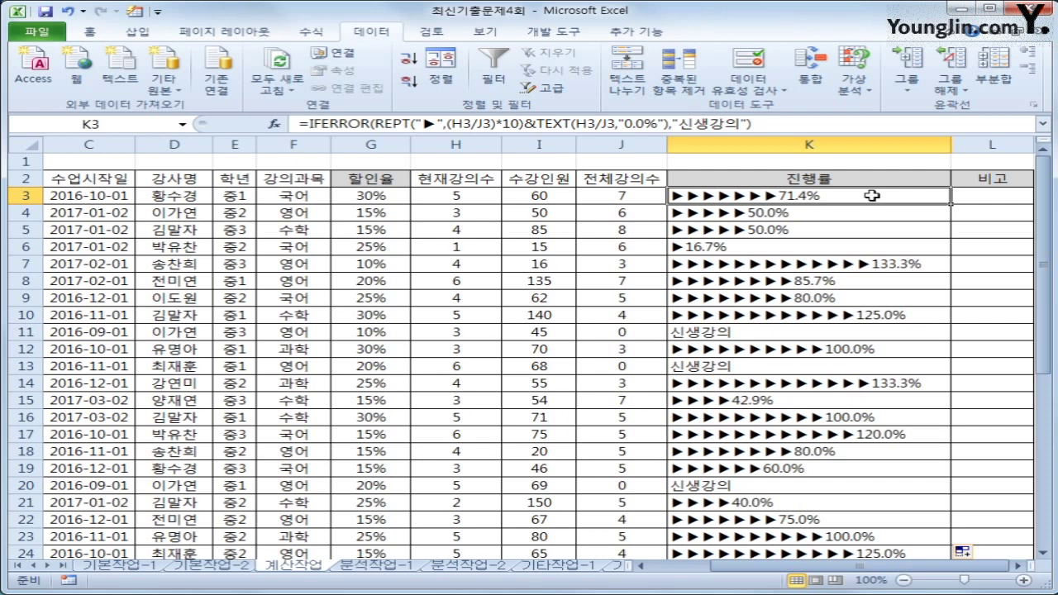
{"action": "left_click", "coordinate": [979, 201]}
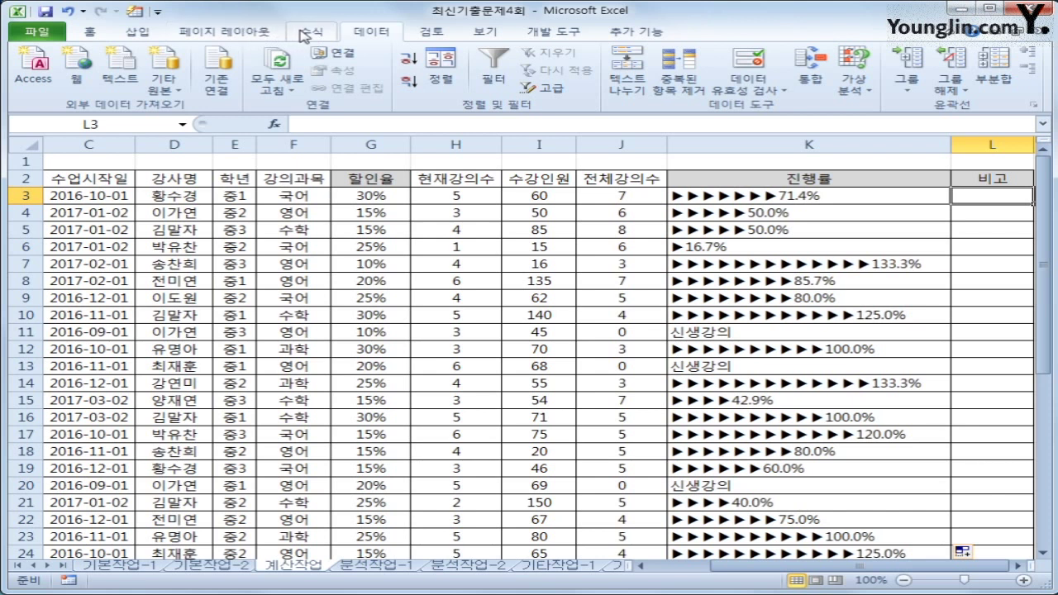
{"action": "scroll", "coordinate": [141, 84], "scroll_direction": "down", "scroll_amount": 3}
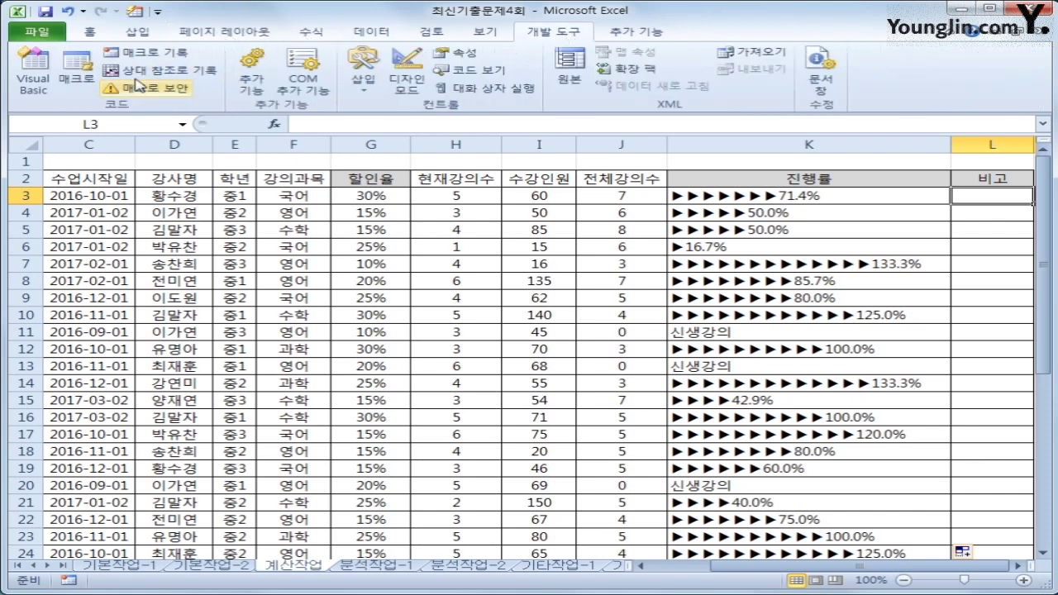
{"action": "left_click", "coordinate": [49, 83]}
{"action": "left_click_drag", "start_coordinate": [653, 43], "coordinate": [505, 41]}
Step: Insert a new module and declare Public Function fn비고(현재강의수, 수강인원)
{"action": "left_click", "coordinate": [250, 55]}
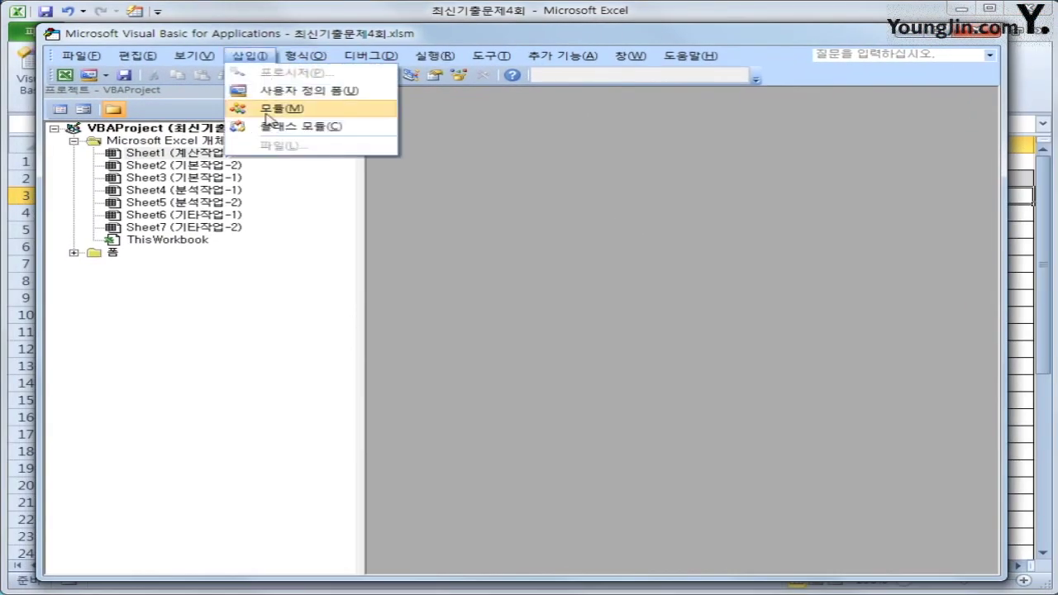
{"action": "left_click", "coordinate": [268, 116]}
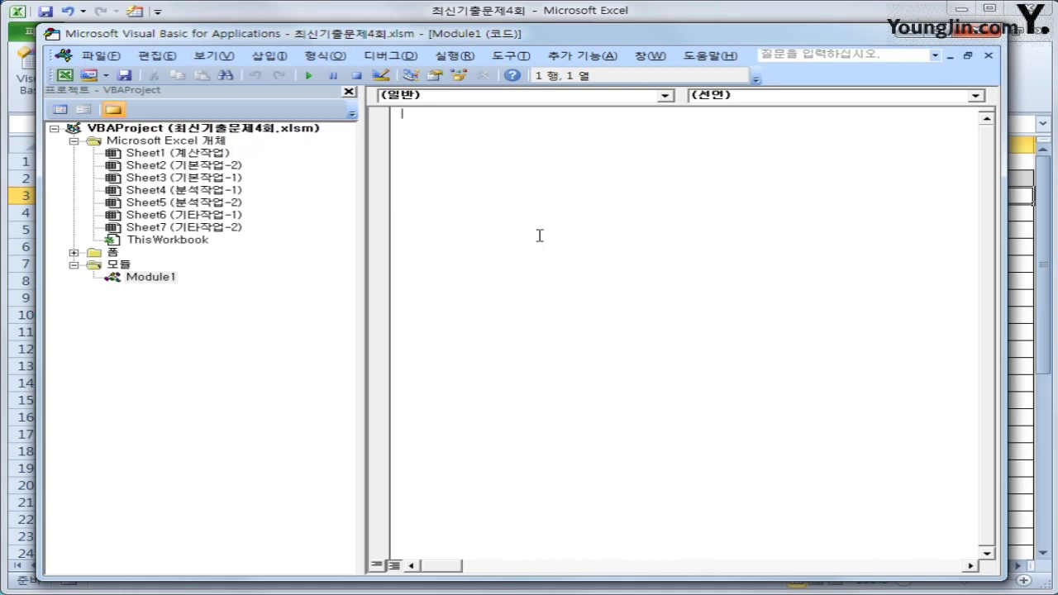
{"action": "type", "text": "public function fn"}
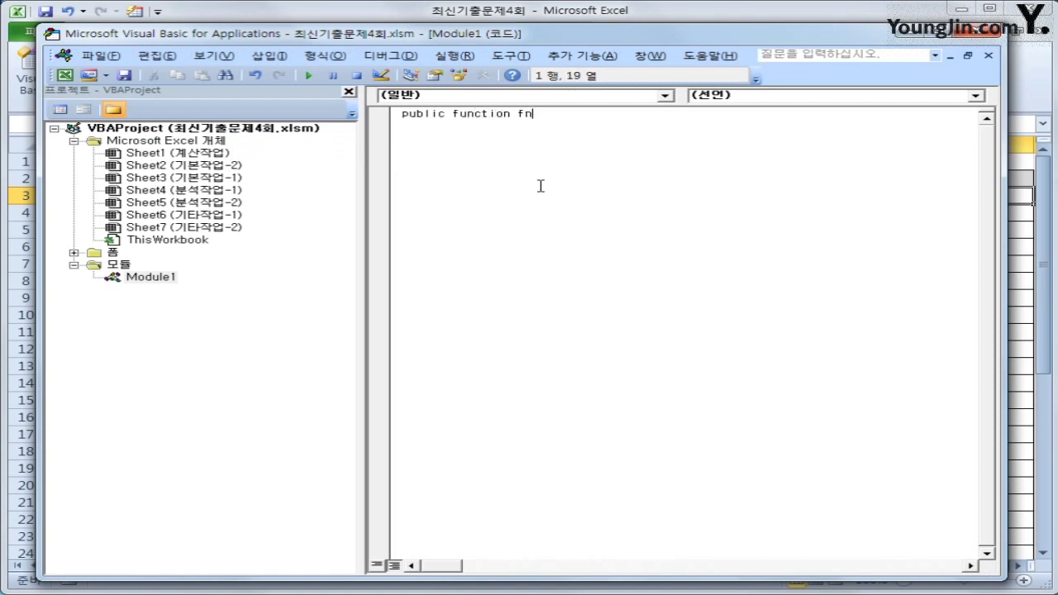
{"action": "type", "text": "비고(현재강의수,"}
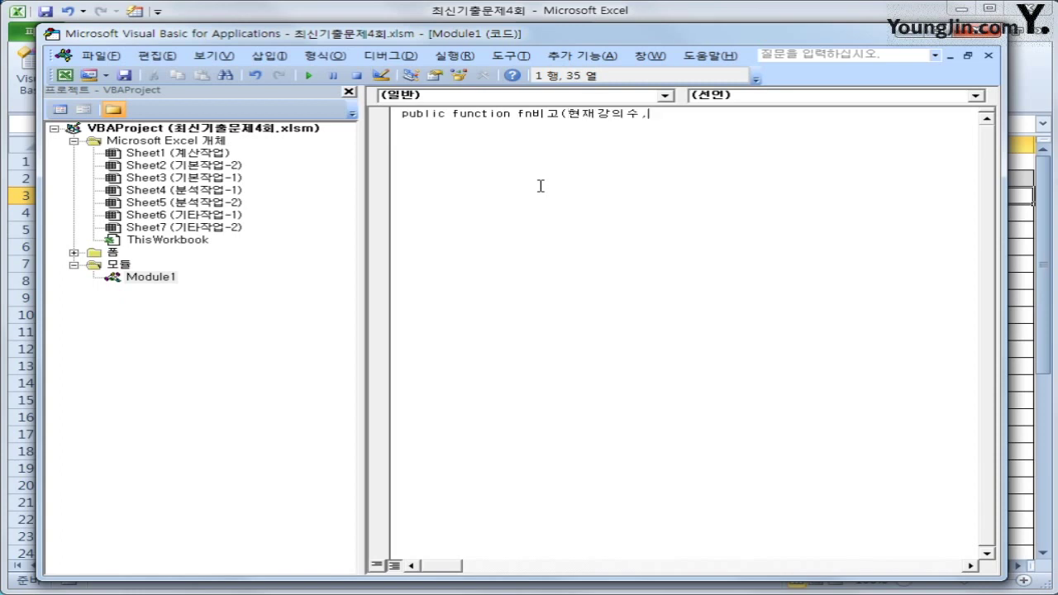
{"action": "type", "text": "수강인원)"}
{"action": "key", "text": "Return"}
Step: Add Select Case 수강인원/현재강의수 to the function body and begin a Case Is line
{"action": "key", "text": "Tab"}
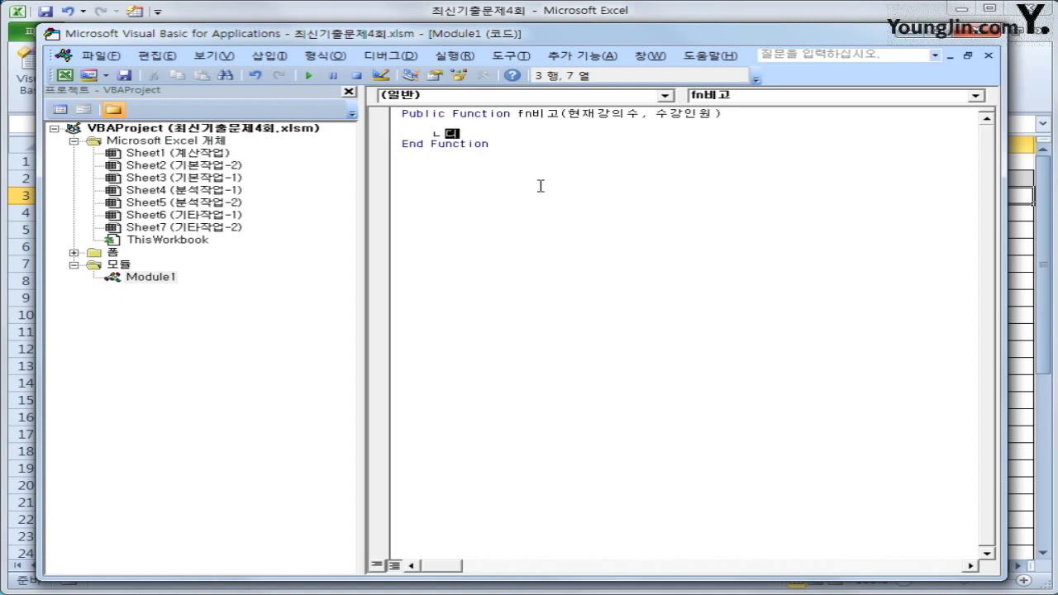
{"action": "key", "text": "BackSpace"}
{"action": "type", "text": "select case "}
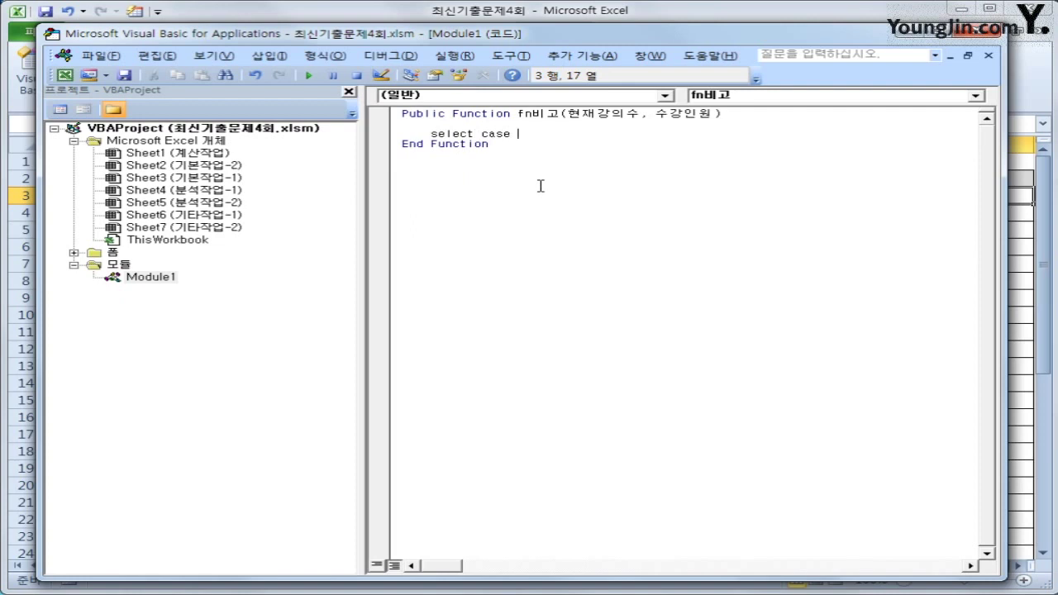
{"action": "type", "text": "tnrkd"}
{"action": "key", "text": "BackSpace"}
{"action": "key", "text": "BackSpace"}
{"action": "key", "text": "BackSpace"}
{"action": "key", "text": "BackSpace"}
{"action": "key", "text": "BackSpace"}
{"action": "key", "text": "Hangul"}
{"action": "type", "text": "수강ㅇㅣㄴ원/현재강의수"}
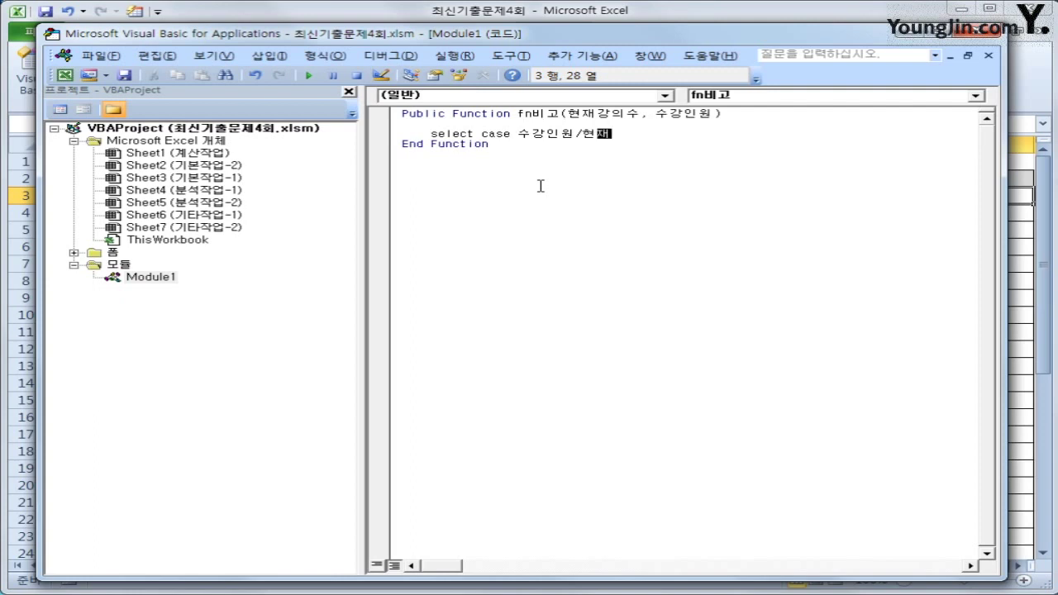
{"action": "key", "text": "Return"}
{"action": "key", "text": "Return"}
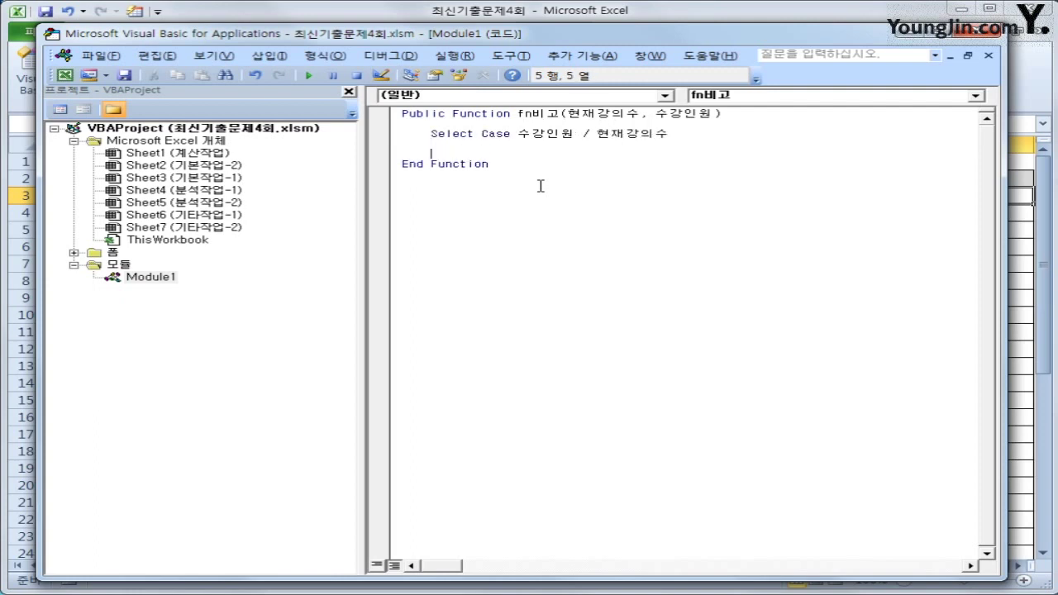
{"action": "type", "text": "case is"}
Step: Make Case Is >= 20 return "강의증설"
{"action": "type", "text": ">= 20"}
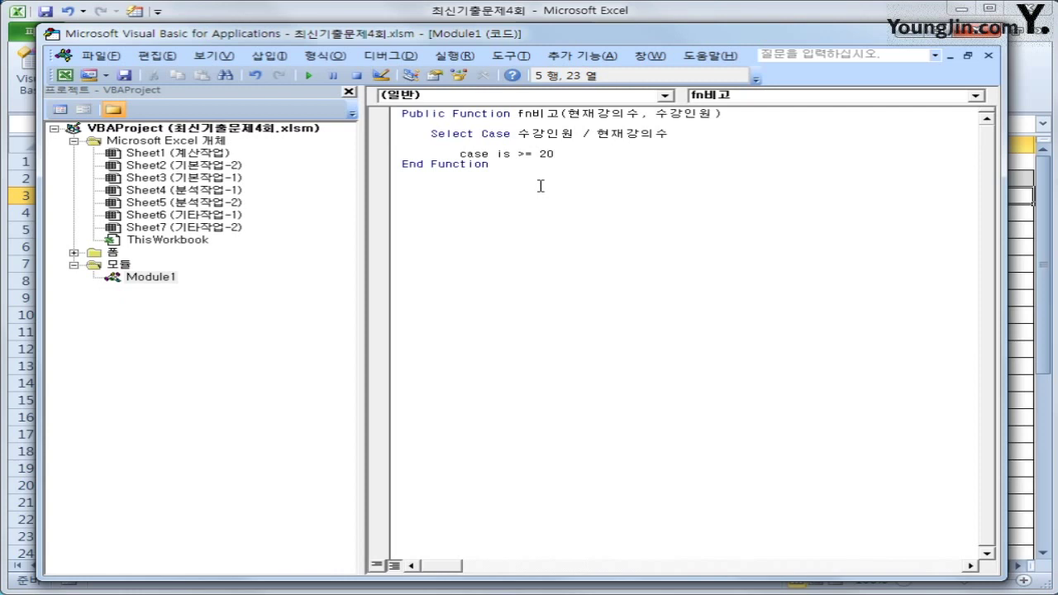
{"action": "key", "text": "Return"}
{"action": "key", "text": "Tab"}
{"action": "type", "text": "fn"}
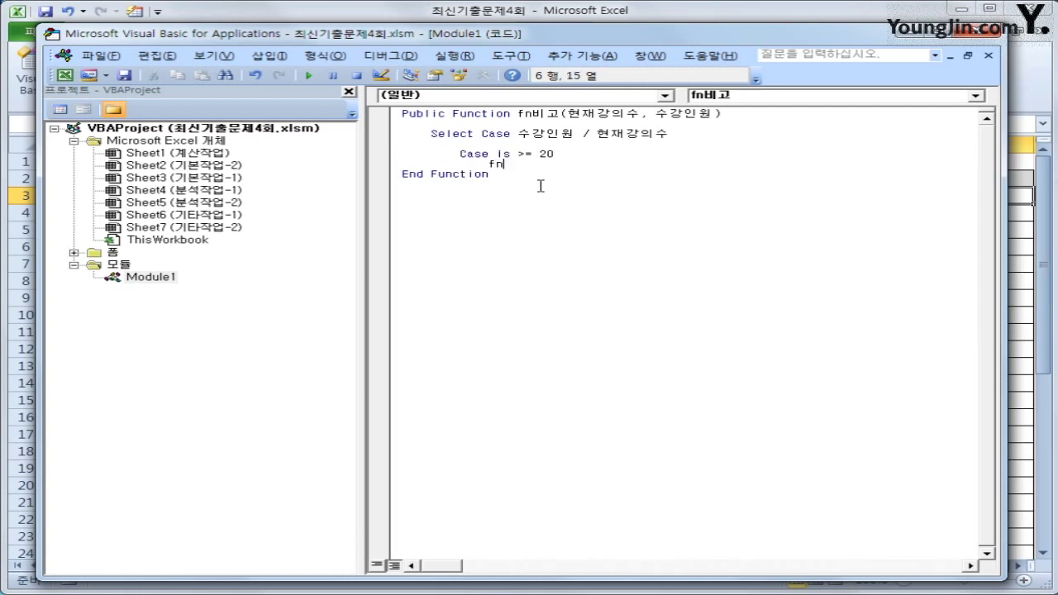
{"action": "type", "text": "비고 = "}
{"action": "type", "text": "\"rkahr"}
{"action": "key", "text": "BackSpace"}
{"action": "key", "text": "BackSpace"}
{"action": "key", "text": "BackSpace"}
{"action": "key", "text": "BackSpace"}
{"action": "key", "text": "BackSpace"}
{"action": "key", "text": "Hangul"}
{"action": "type", "text": "강의증서ㄹ"}
{"action": "key", "text": "Return"}
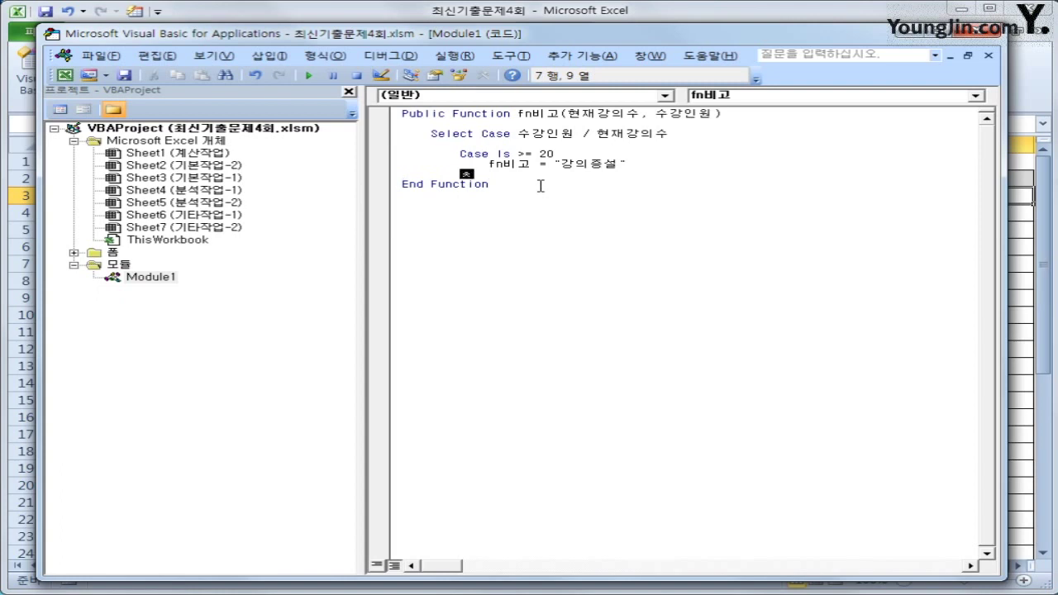
Step: Add Case Is <= 5 returning "강의폐강" by copying and editing the previous result line
{"action": "type", "text": "case is <=5"}
{"action": "key", "text": "Return"}
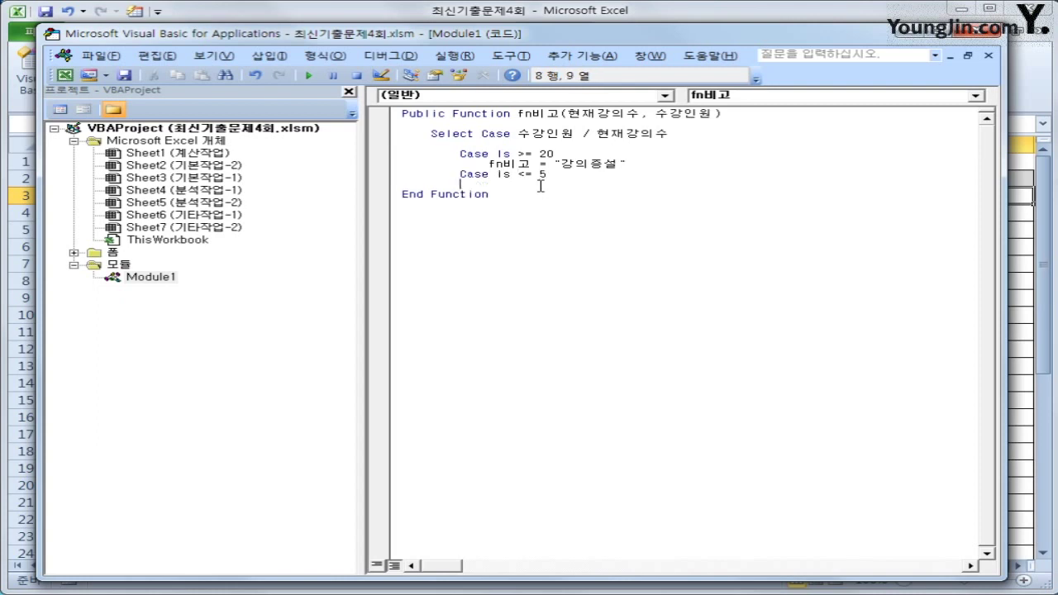
{"action": "key", "text": "Up"}
{"action": "key", "text": "Up"}
{"action": "key", "text": "shift+End"}
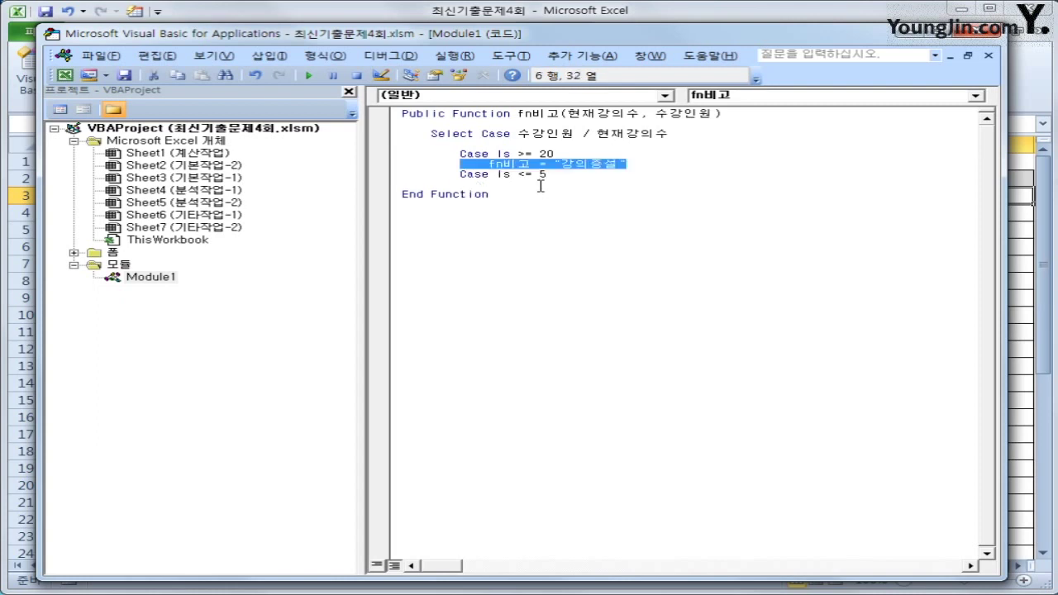
{"action": "key", "text": "ctrl+c"}
{"action": "key", "text": "Down"}
{"action": "key", "text": "Down"}
{"action": "key", "text": "ctrl+v"}
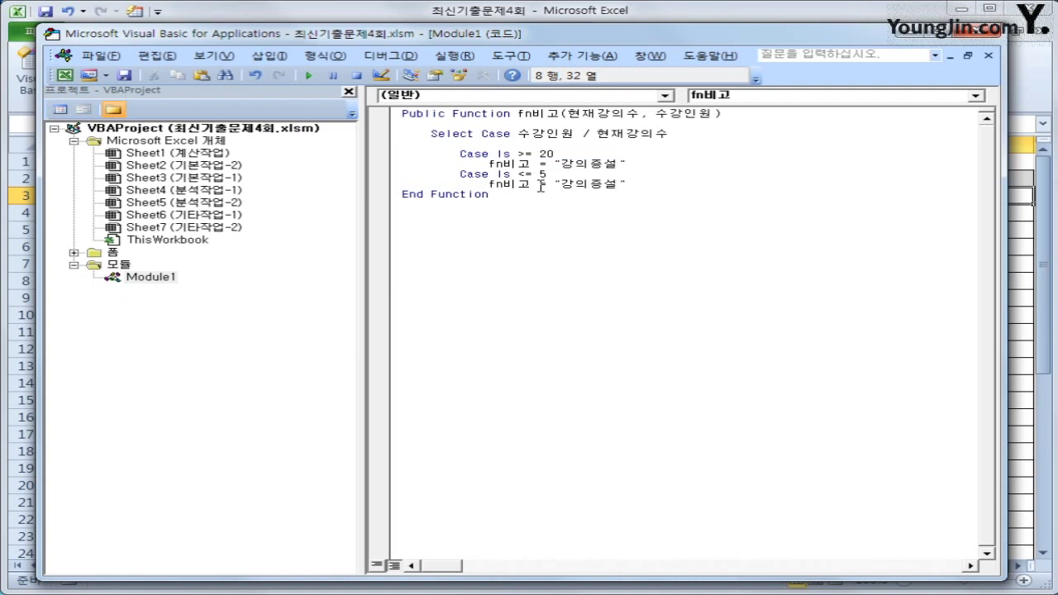
{"action": "key", "text": "Left"}
{"action": "key", "text": "Left"}
{"action": "key", "text": "Left"}
{"action": "key", "text": "shift+Right"}
{"action": "key", "text": "shift+Right"}
{"action": "type", "text": "폐강"}
{"action": "key", "text": "End"}
Step: Add Case Else returning an empty string
{"action": "key", "text": "Return"}
{"action": "key", "text": "BackSpace"}
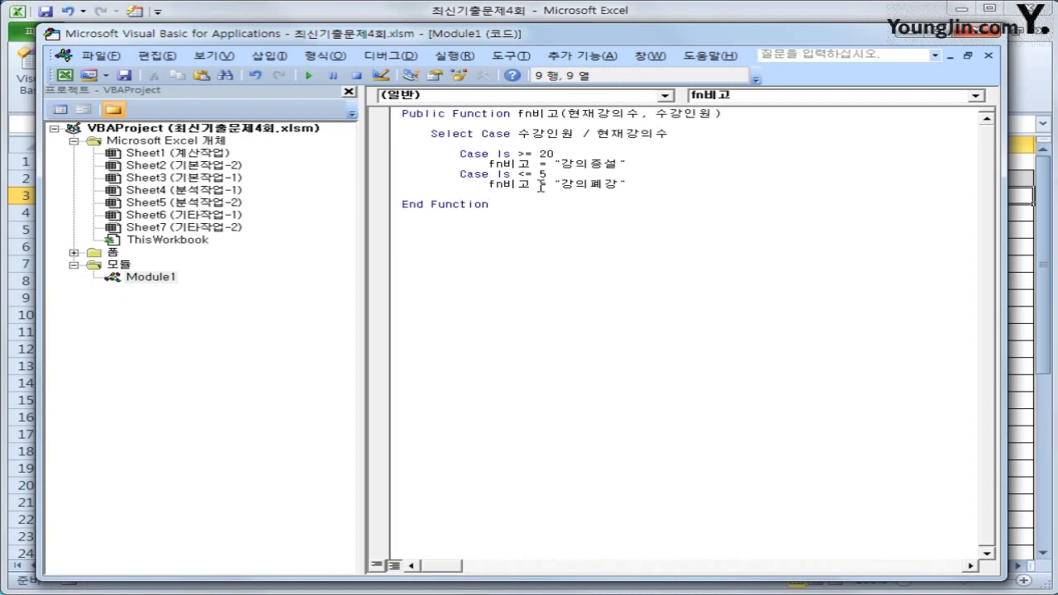
{"action": "type", "text": "ㅊ"}
{"action": "key", "text": "BackSpace"}
{"action": "type", "text": "case else"}
{"action": "key", "text": "Return"}
{"action": "key", "text": "Tab"}
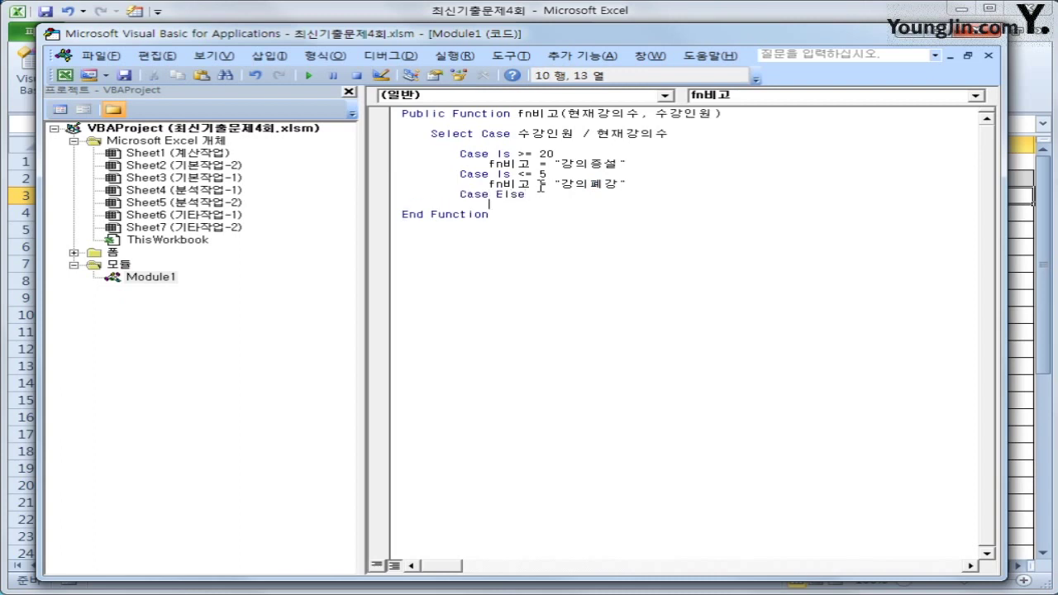
{"action": "type", "text": "fn비고 "}
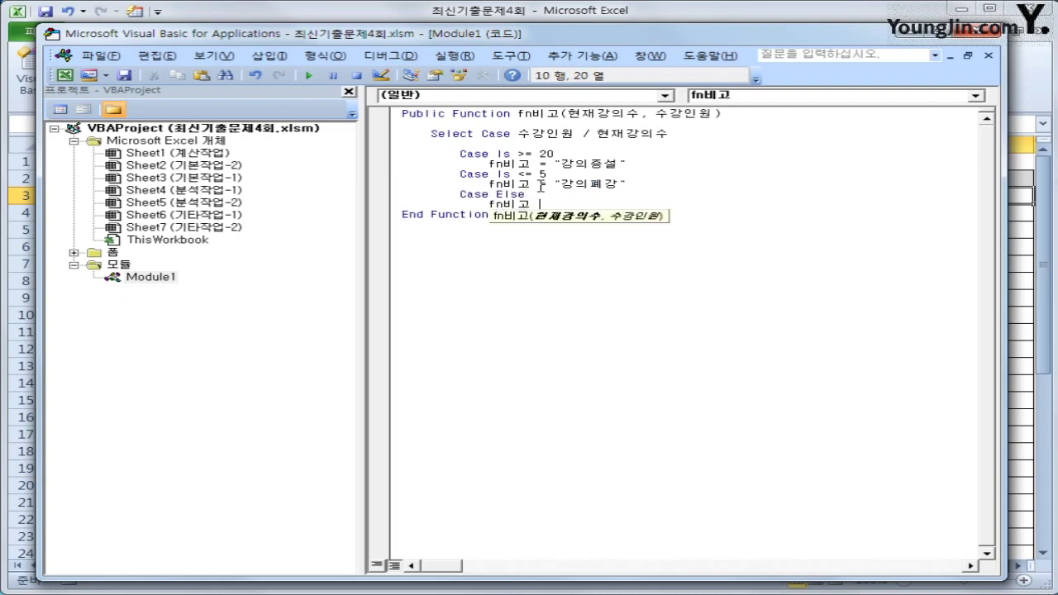
{"action": "type", "text": "="}
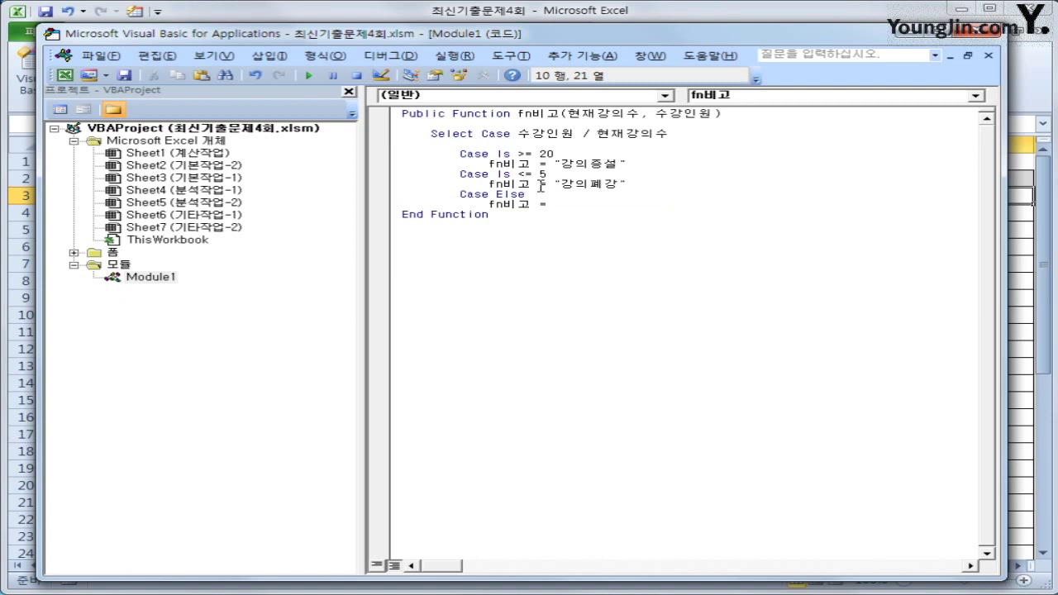
{"action": "type", "text": " \"\""}
{"action": "key", "text": "Return"}
Step: Close the block with End Select and return to the Excel worksheet
{"action": "key", "text": "BackSpace"}
{"action": "key", "text": "BackSpace"}
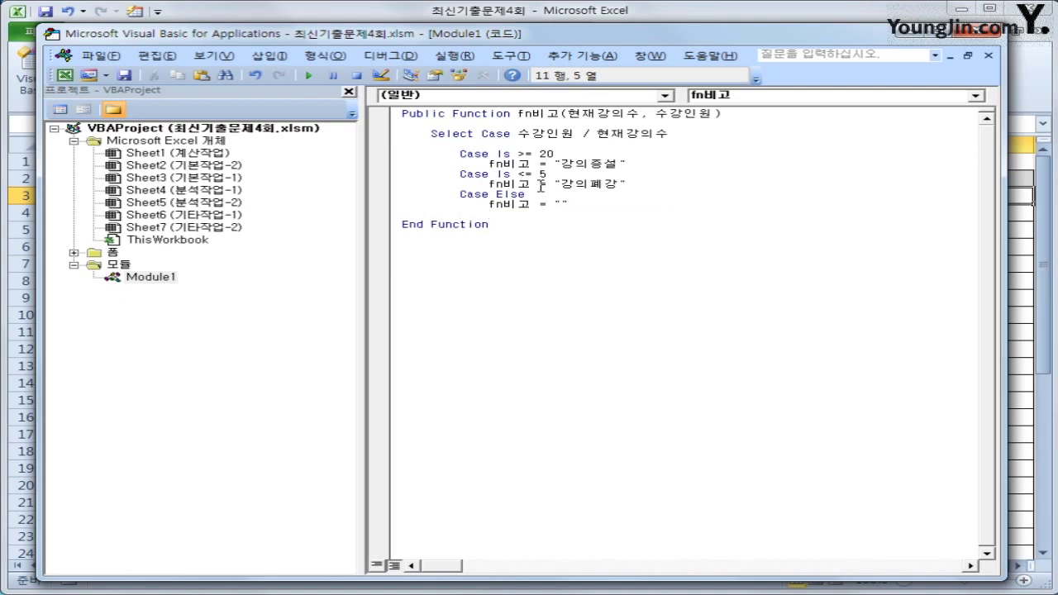
{"action": "type", "text": "end select"}
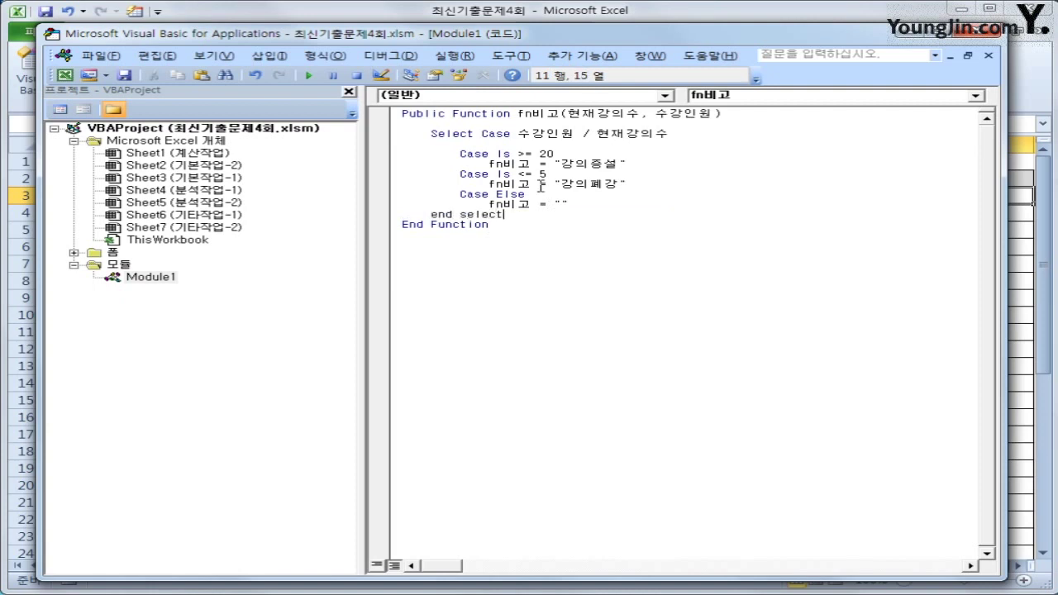
{"action": "key", "text": "Return"}
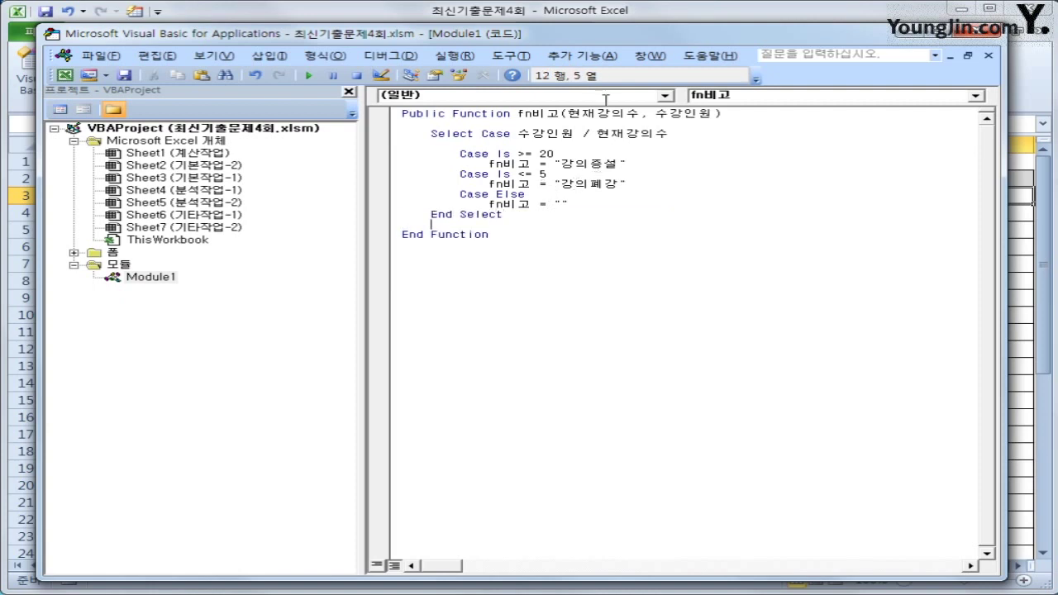
{"action": "left_click", "coordinate": [996, 34]}
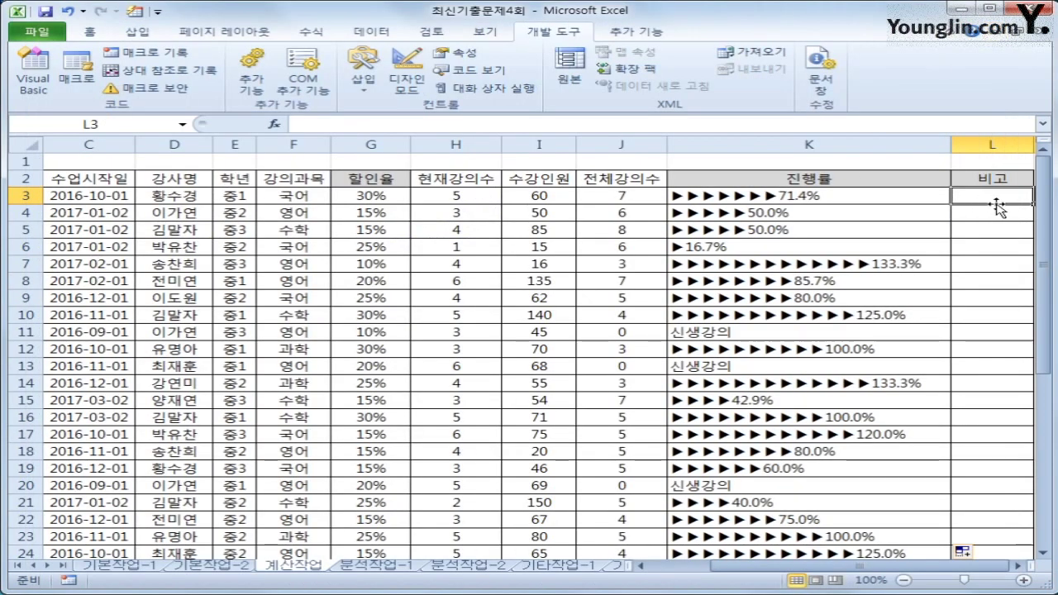
Step: Enter =fn비고(H3,I3) in L3 from the user-defined function category and fill it down to L32
{"action": "left_click", "coordinate": [274, 124]}
{"action": "left_click", "coordinate": [583, 205]}
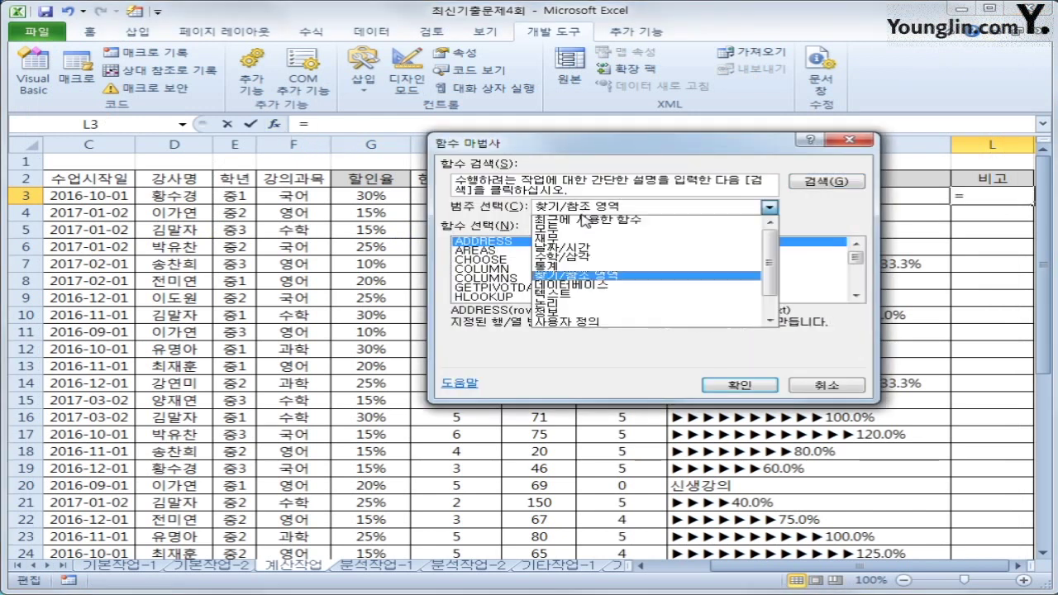
{"action": "left_click", "coordinate": [589, 321]}
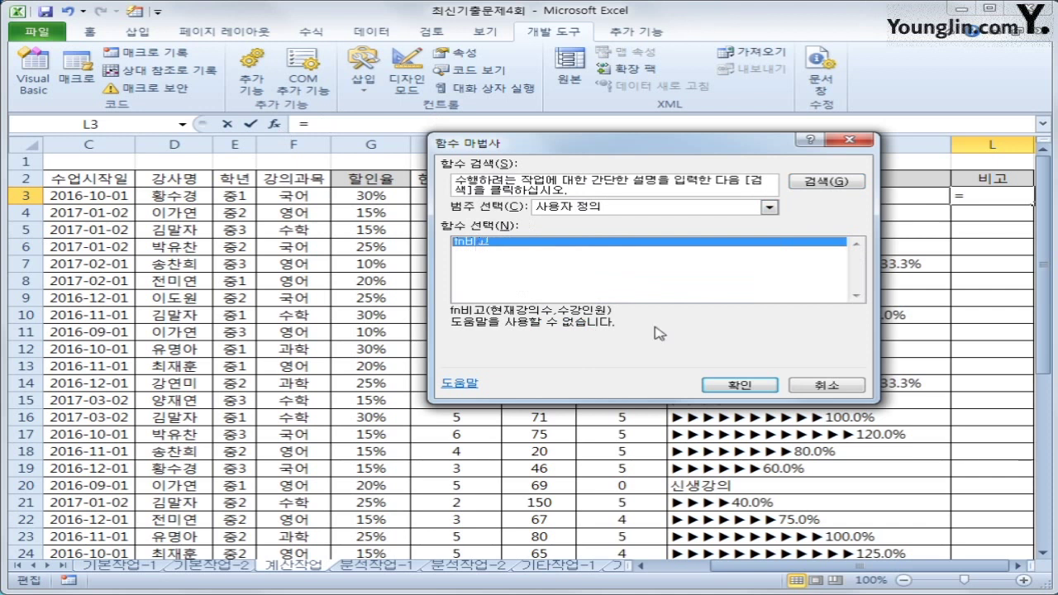
{"action": "left_click", "coordinate": [720, 386]}
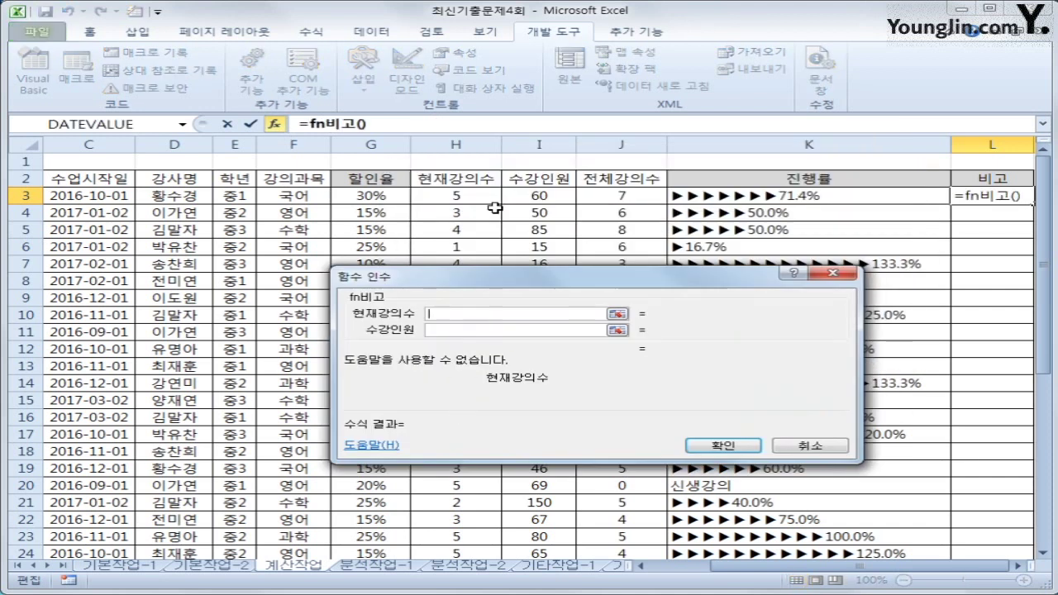
{"action": "left_click", "coordinate": [488, 202]}
{"action": "left_click", "coordinate": [448, 331]}
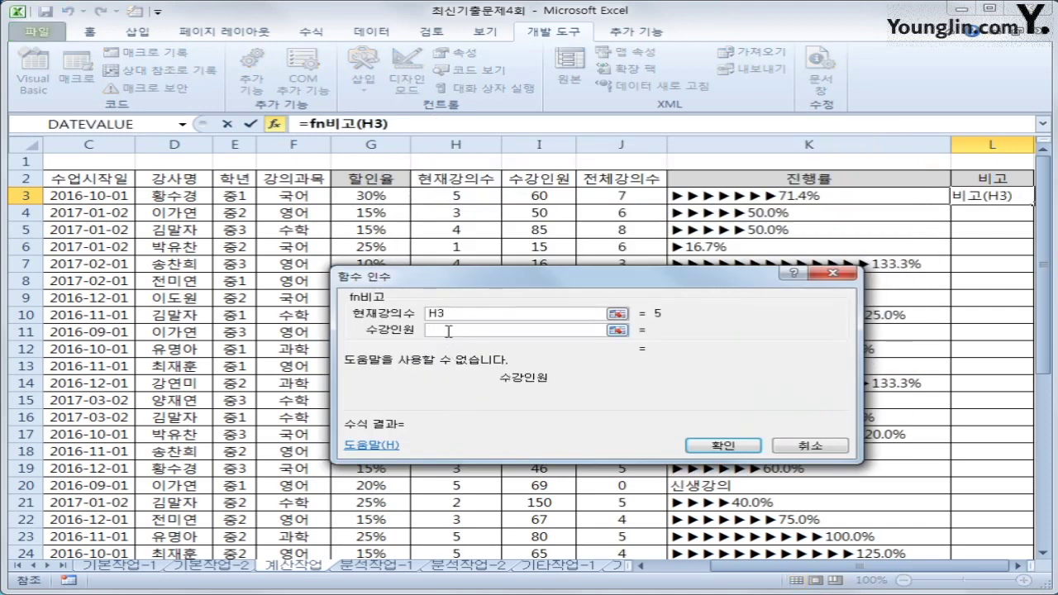
{"action": "left_click", "coordinate": [545, 199]}
{"action": "left_click", "coordinate": [723, 444]}
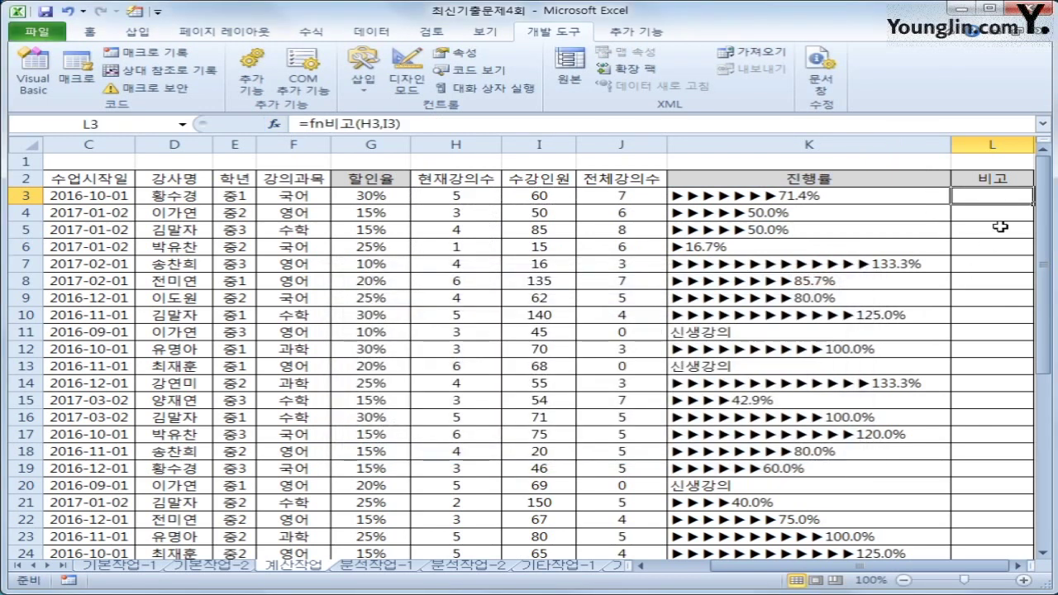
{"action": "double_click", "coordinate": [1031, 202]}
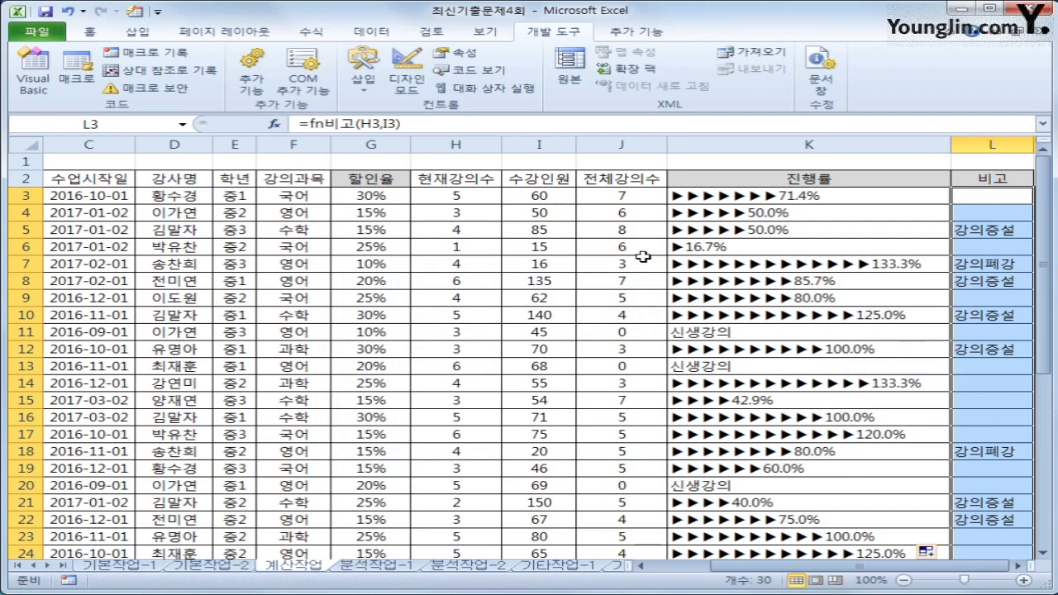
{"action": "left_click", "coordinate": [108, 166]}
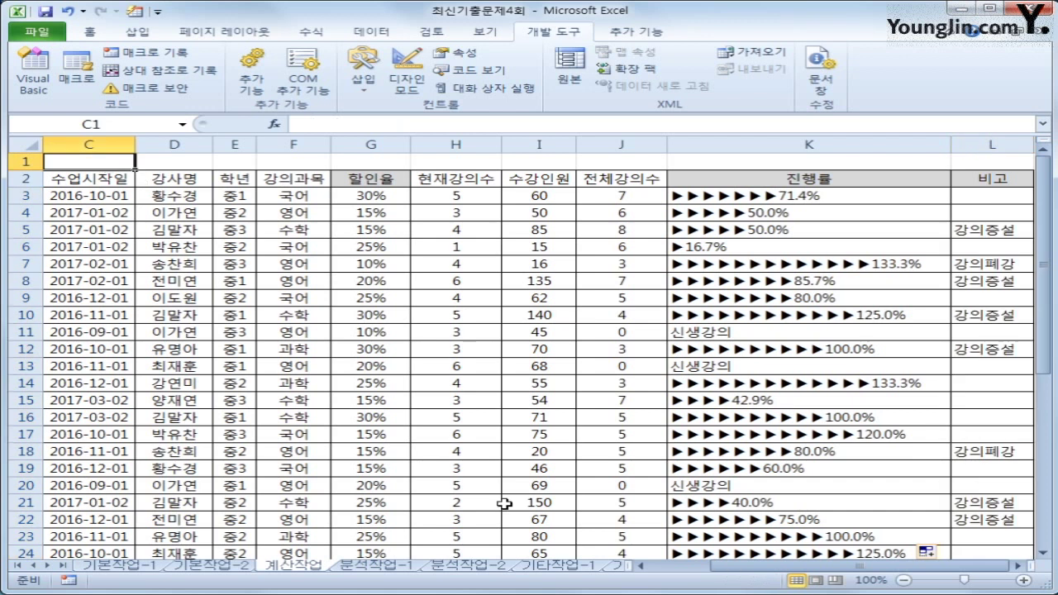
Step: In G36, start =INDEX( over the absolute lecturer-name range $D$3:$D$32
{"action": "scroll", "coordinate": [504, 504], "scroll_direction": "down", "scroll_amount": 8}
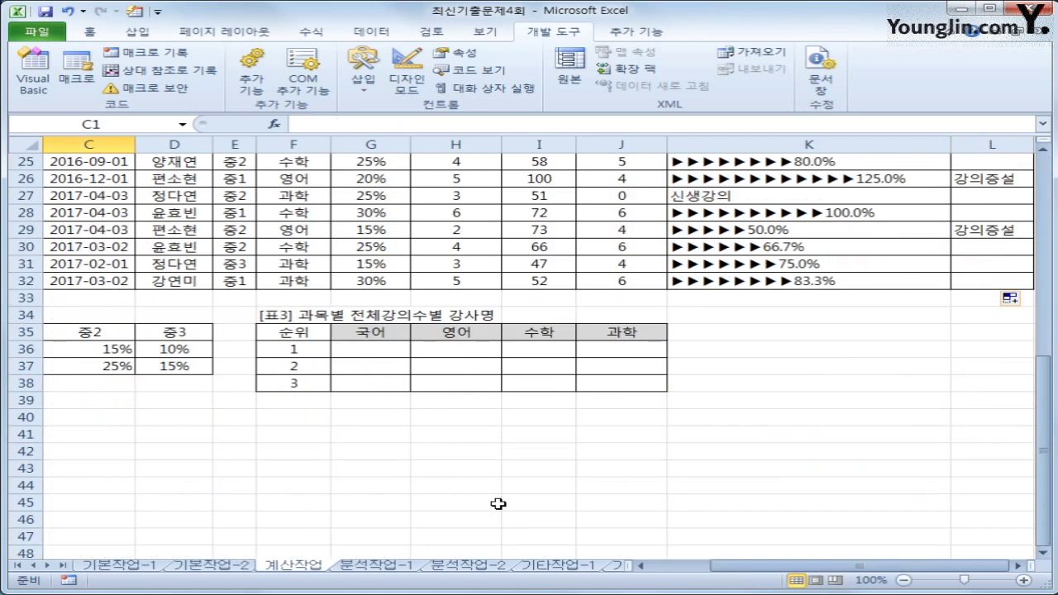
{"action": "left_click", "coordinate": [376, 350]}
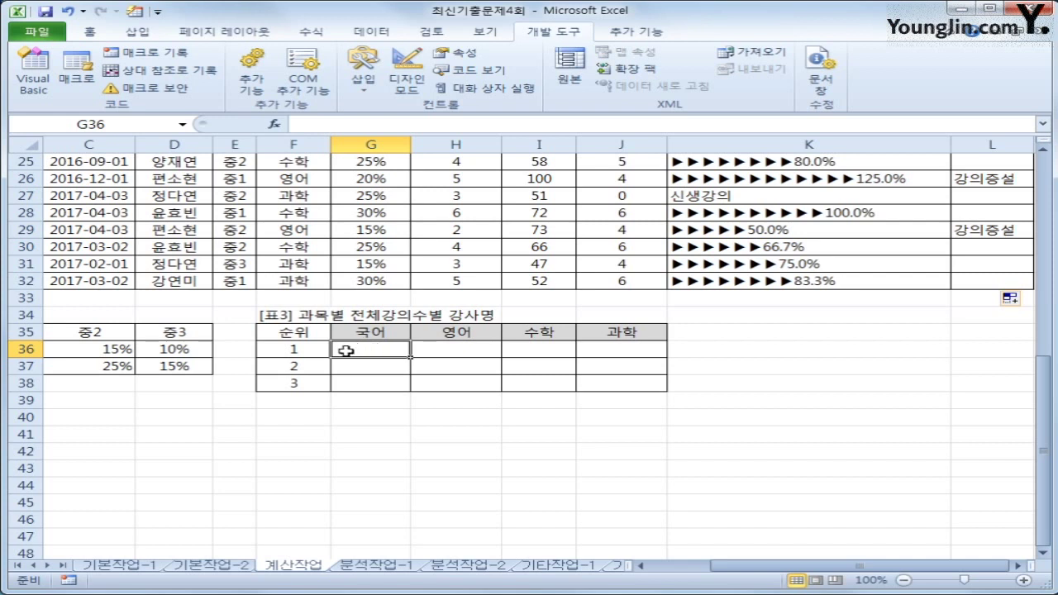
{"action": "left_click", "coordinate": [306, 350]}
{"action": "left_click", "coordinate": [312, 368]}
{"action": "left_click", "coordinate": [313, 386]}
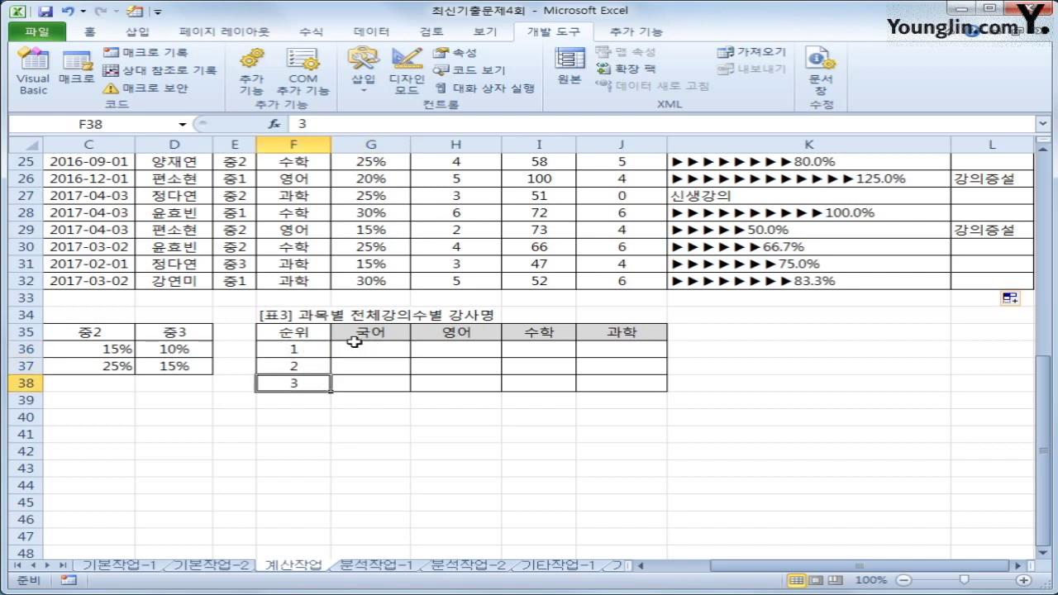
{"action": "left_click", "coordinate": [354, 347]}
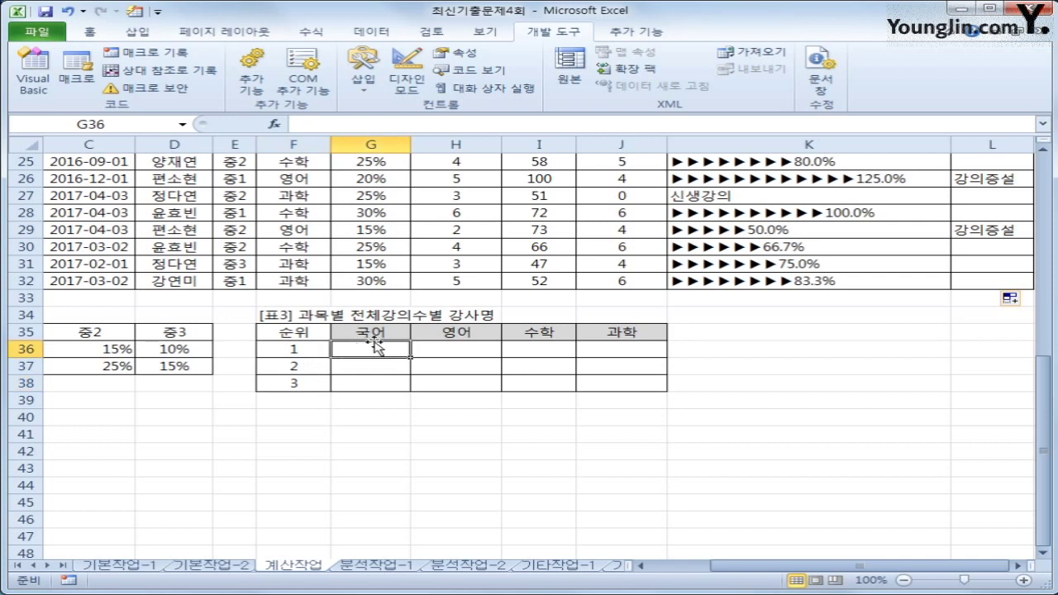
{"action": "type", "text": "=INDEX("}
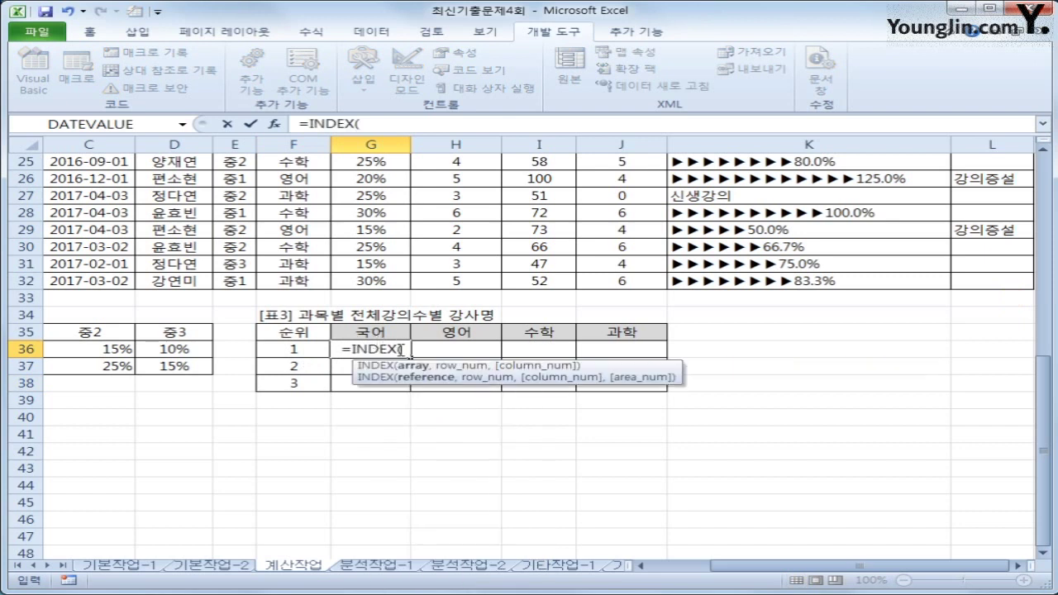
{"action": "left_click_drag", "start_coordinate": [752, 571], "coordinate": [727, 572]}
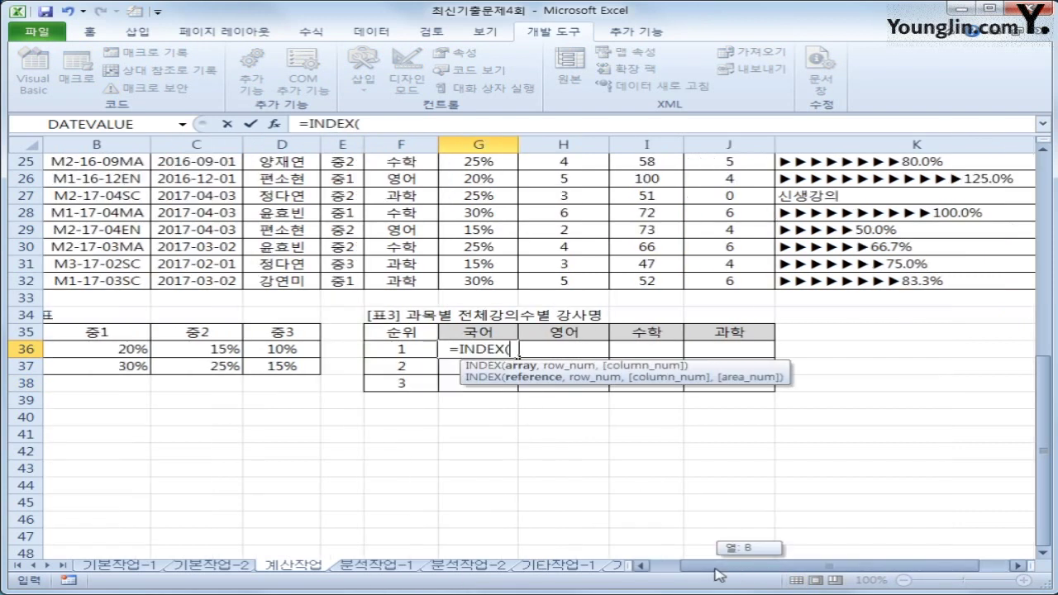
{"action": "scroll", "coordinate": [397, 454], "scroll_direction": "up", "scroll_amount": 8}
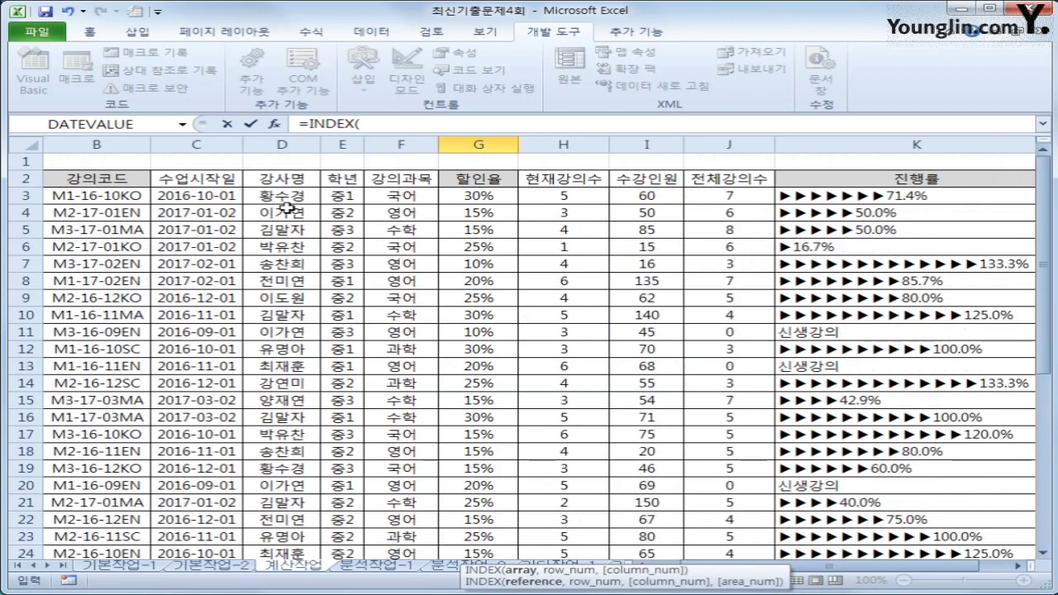
{"action": "left_click_drag", "start_coordinate": [285, 196], "coordinate": [306, 531]}
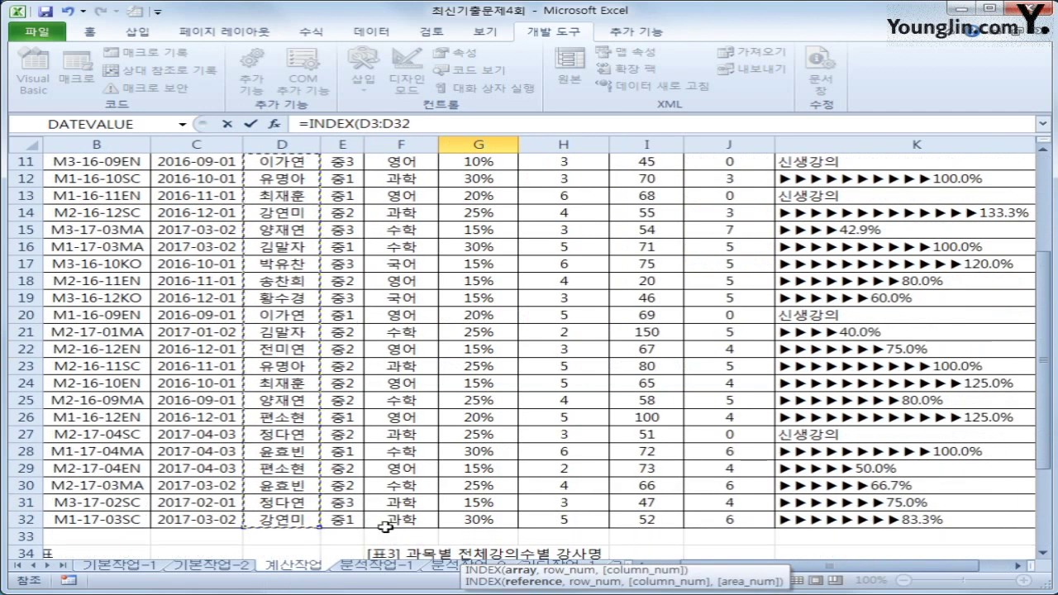
{"action": "key", "text": "F4"}
{"action": "scroll", "coordinate": [372, 513], "scroll_direction": "down", "scroll_amount": 5}
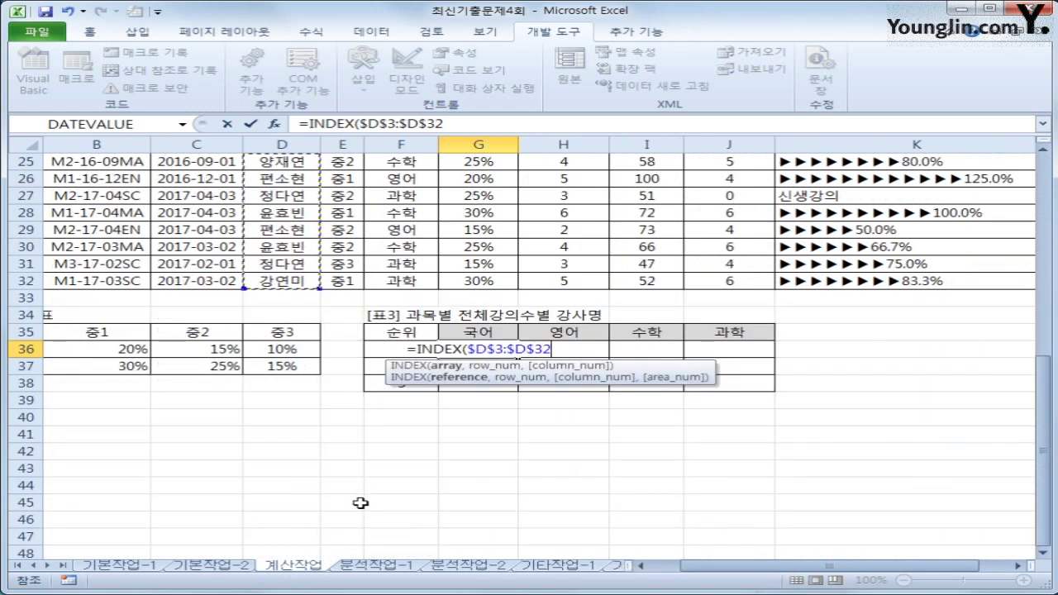
Step: Add MATCH( and LARGE( using the absolute 전체강의수 range $J$3:$J$32
{"action": "type", "text": ","}
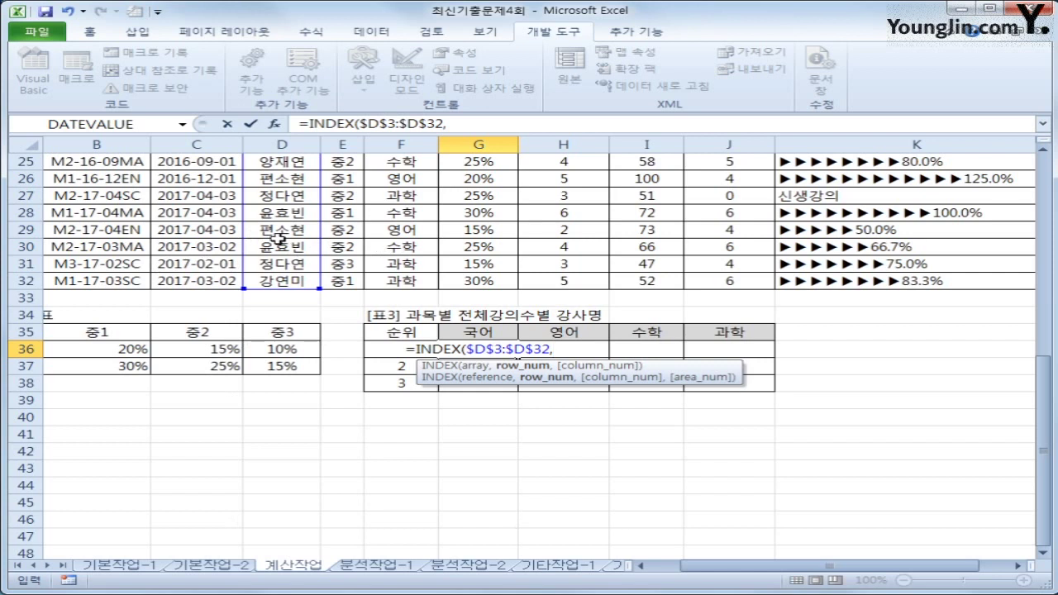
{"action": "type", "text": "mat"}
{"action": "key", "text": "Tab"}
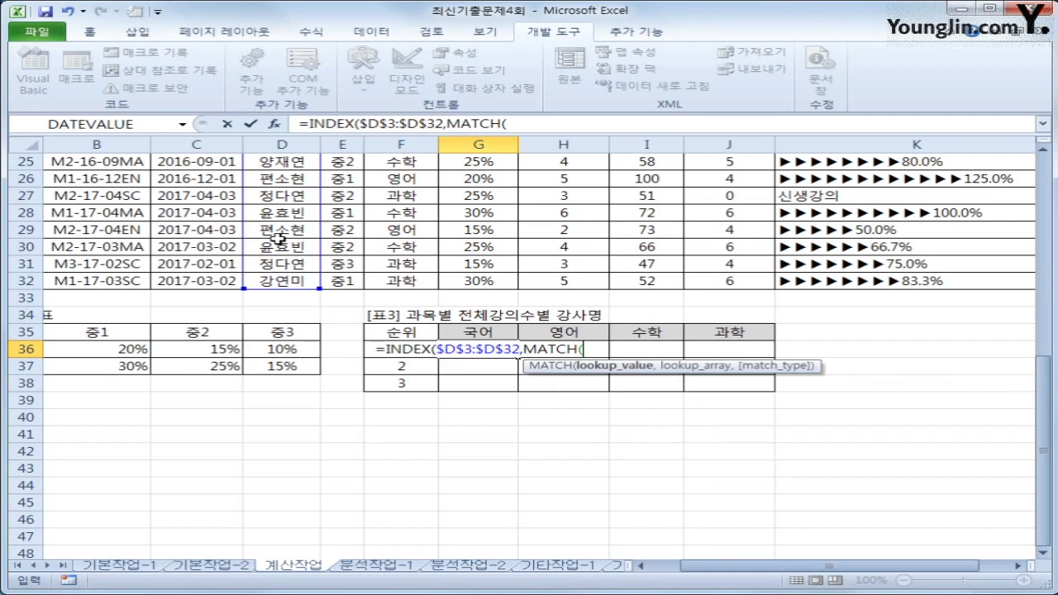
{"action": "type", "text": "lar"}
{"action": "key", "text": "Tab"}
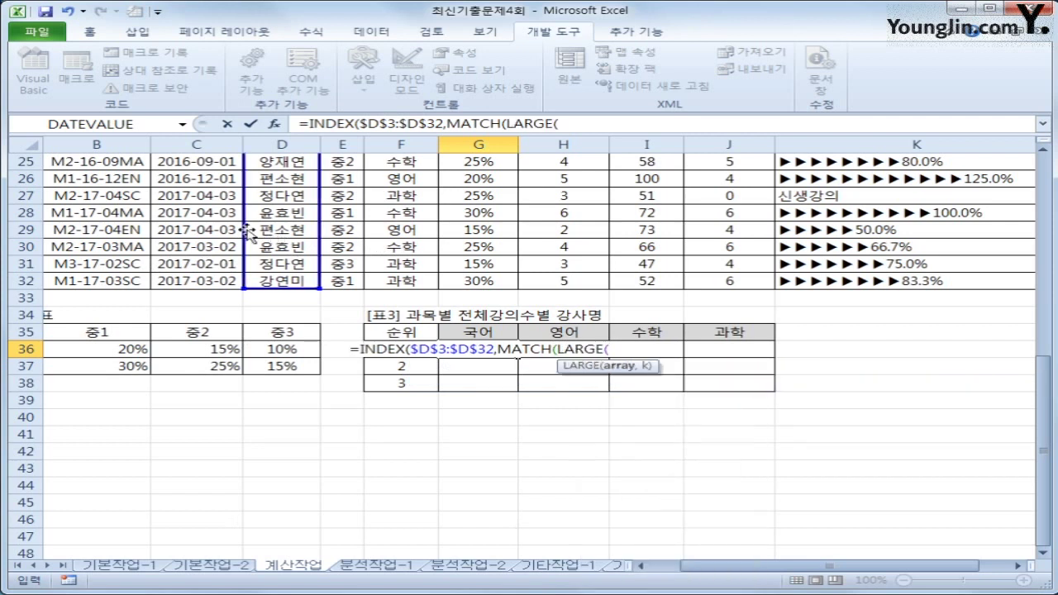
{"action": "scroll", "coordinate": [247, 231], "scroll_direction": "up", "scroll_amount": 2}
{"action": "scroll", "coordinate": [237, 220], "scroll_direction": "up", "scroll_amount": 6}
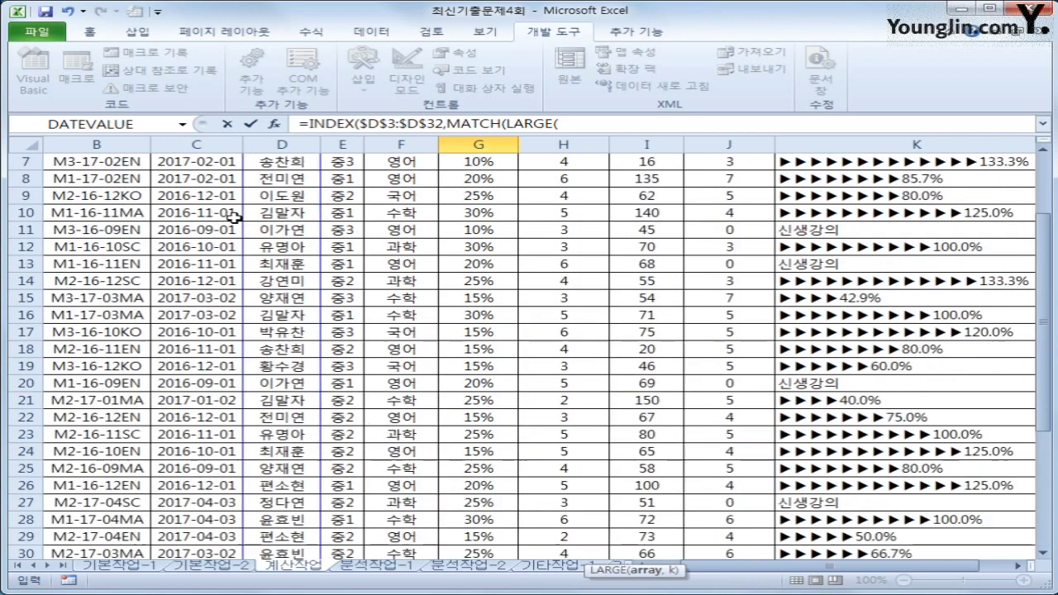
{"action": "scroll", "coordinate": [399, 197], "scroll_direction": "down", "scroll_amount": 8}
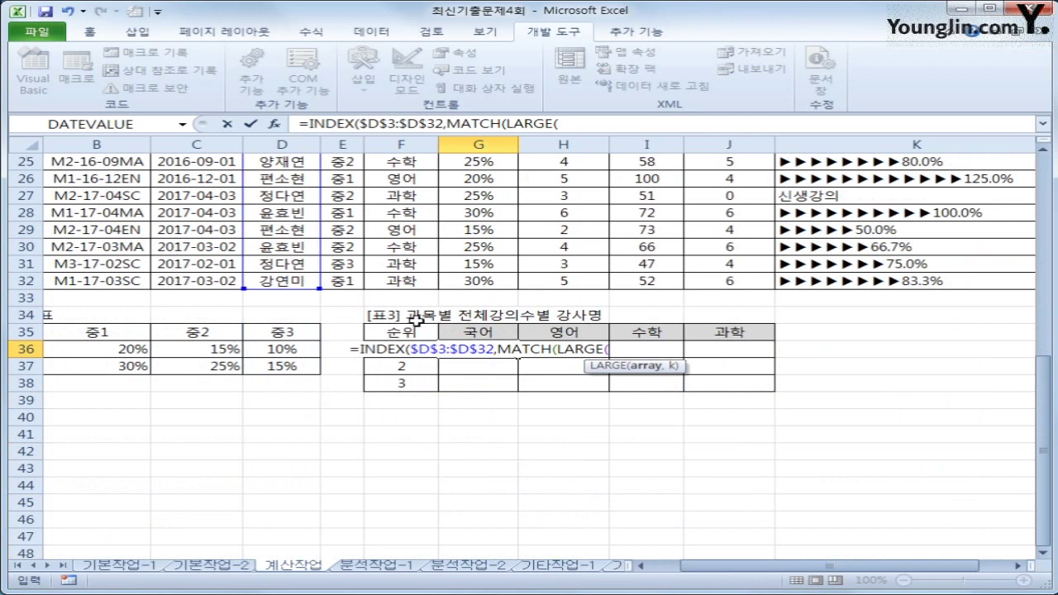
{"action": "scroll", "coordinate": [548, 321], "scroll_direction": "up", "scroll_amount": 8}
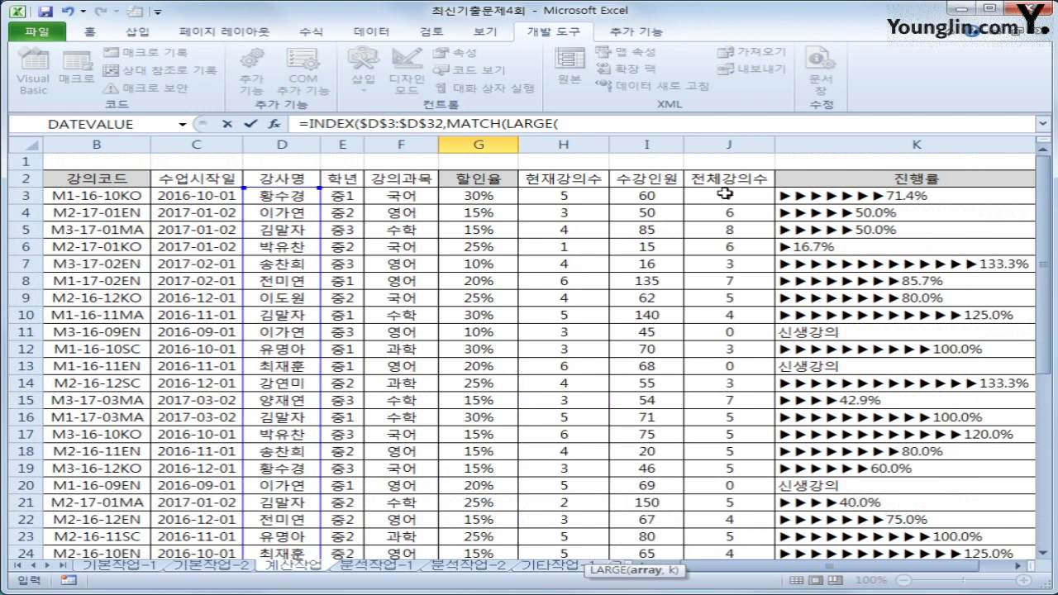
{"action": "left_click", "coordinate": [724, 193]}
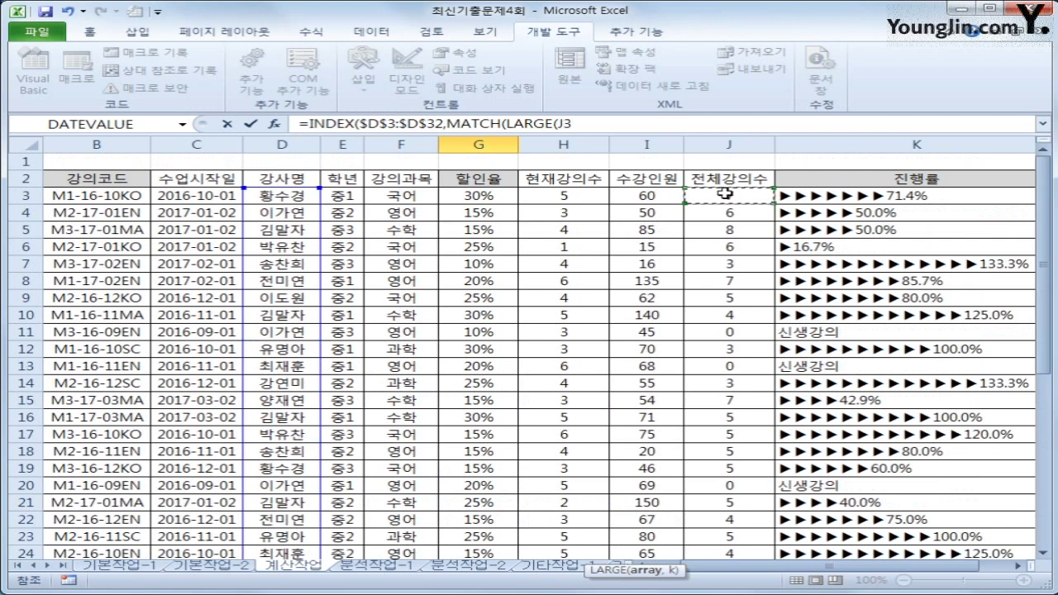
{"action": "left_click_drag", "start_coordinate": [724, 194], "coordinate": [750, 494]}
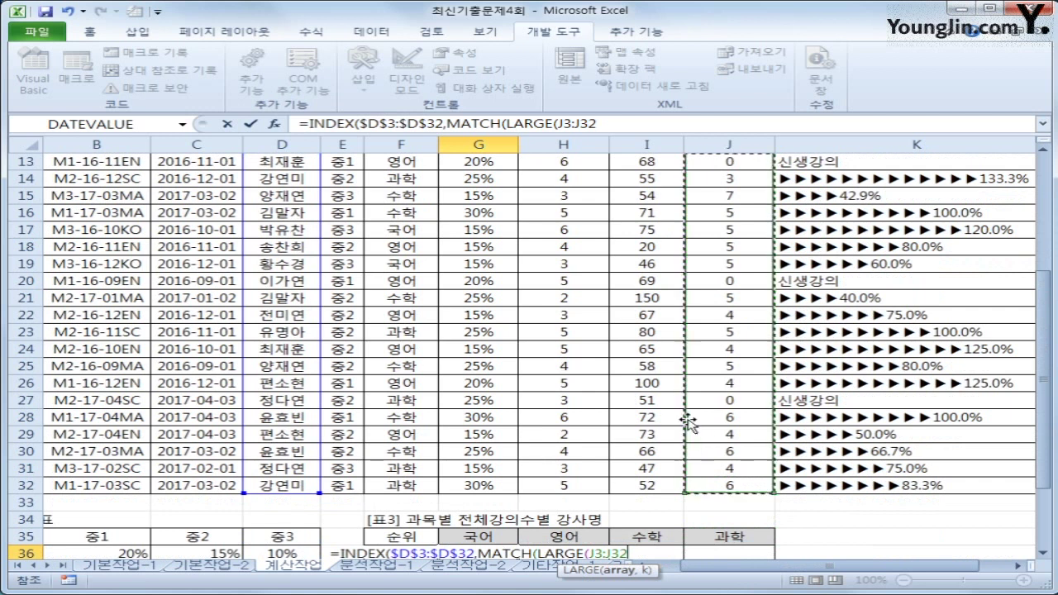
{"action": "key", "text": "F4"}
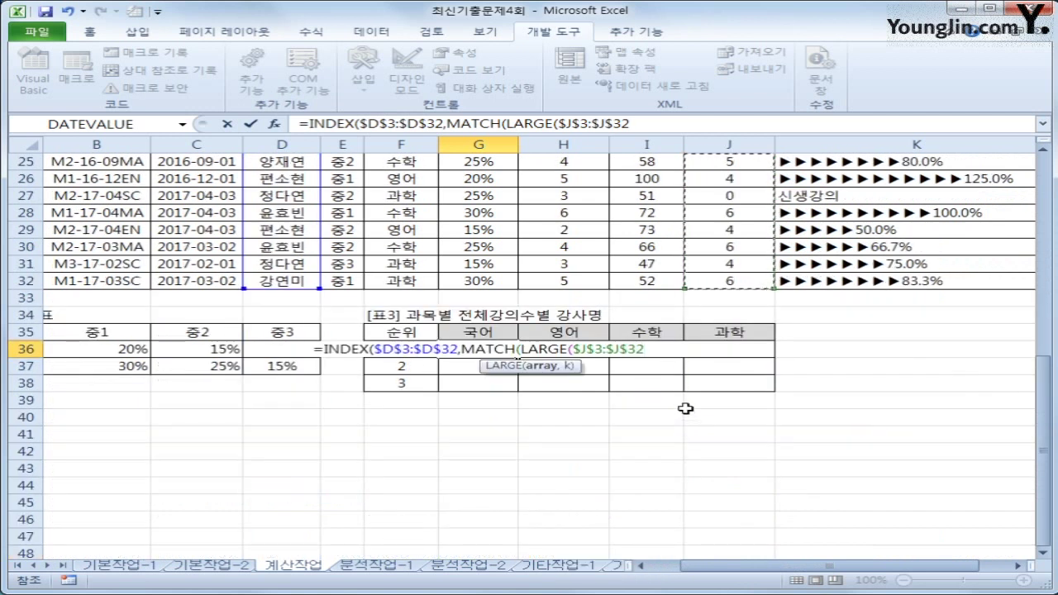
Step: Multiply by the condition $F$3:$F$32=G$35, locking only G35's row, then add a comma
{"action": "type", "text": "*"}
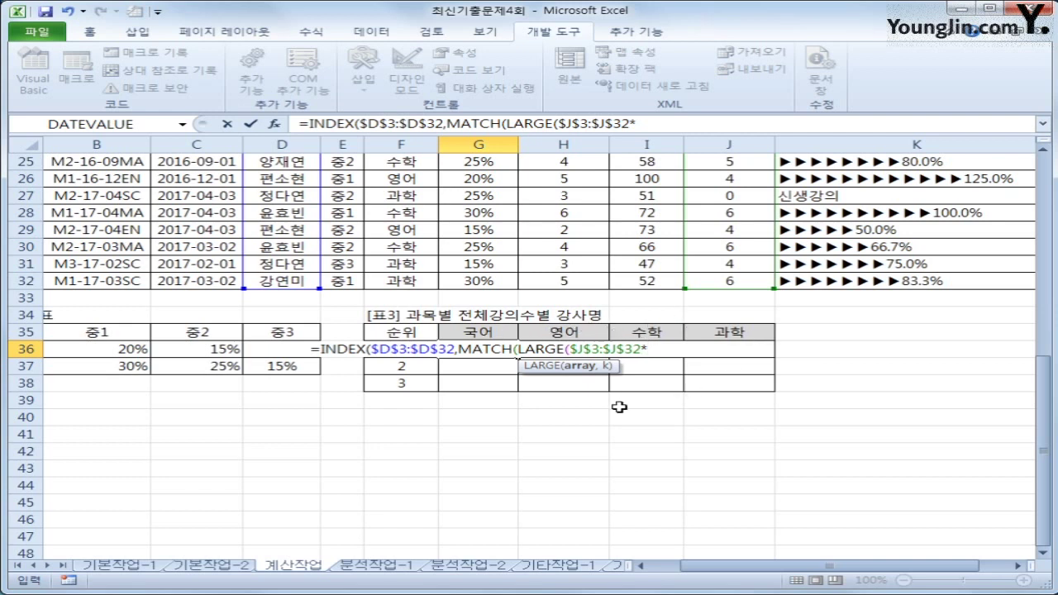
{"action": "scroll", "coordinate": [619, 407], "scroll_direction": "up", "scroll_amount": 8}
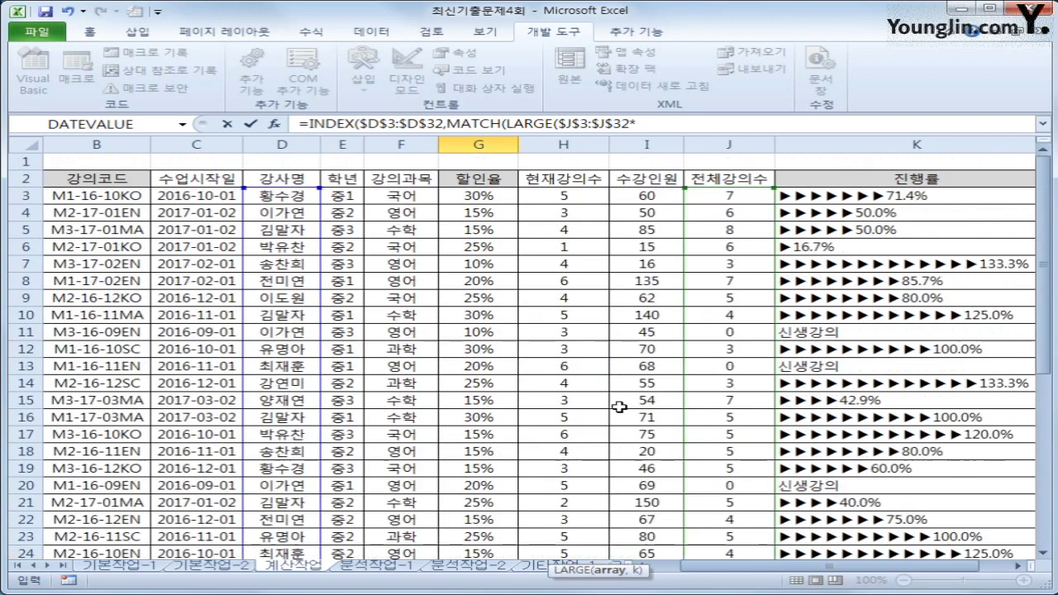
{"action": "left_click", "coordinate": [407, 201]}
{"action": "left_click_drag", "start_coordinate": [407, 201], "coordinate": [428, 533]}
{"action": "left_click_drag", "start_coordinate": [427, 530], "coordinate": [427, 529]}
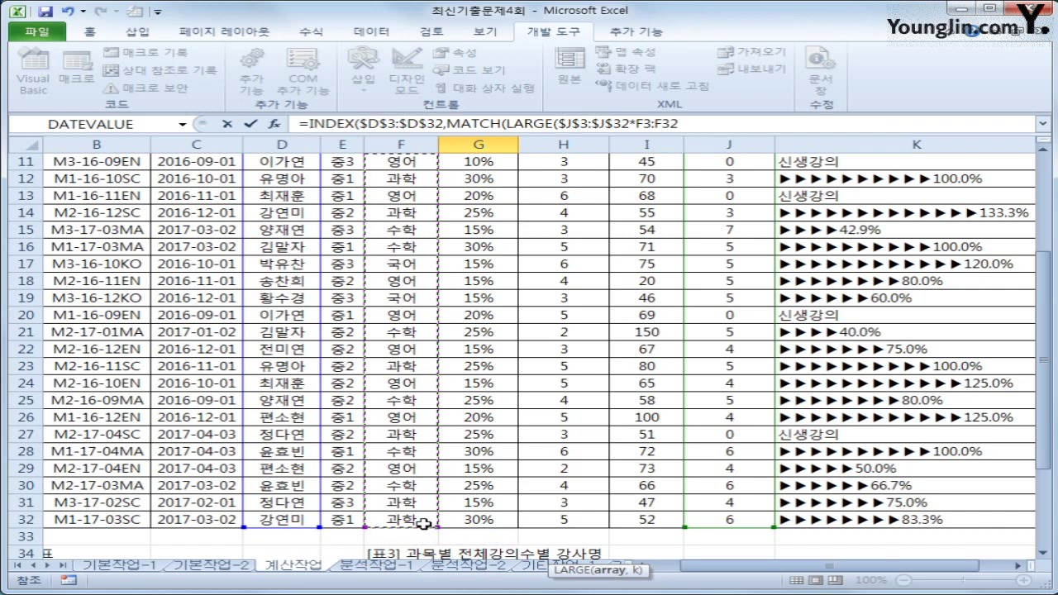
{"action": "key", "text": "F4"}
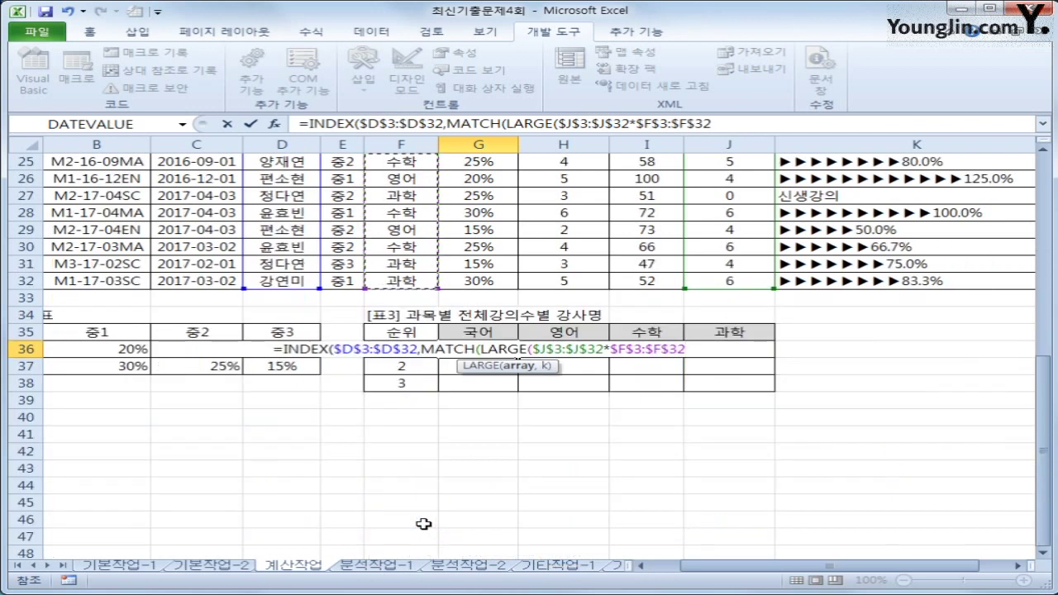
{"action": "type", "text": "="}
{"action": "left_click", "coordinate": [482, 330]}
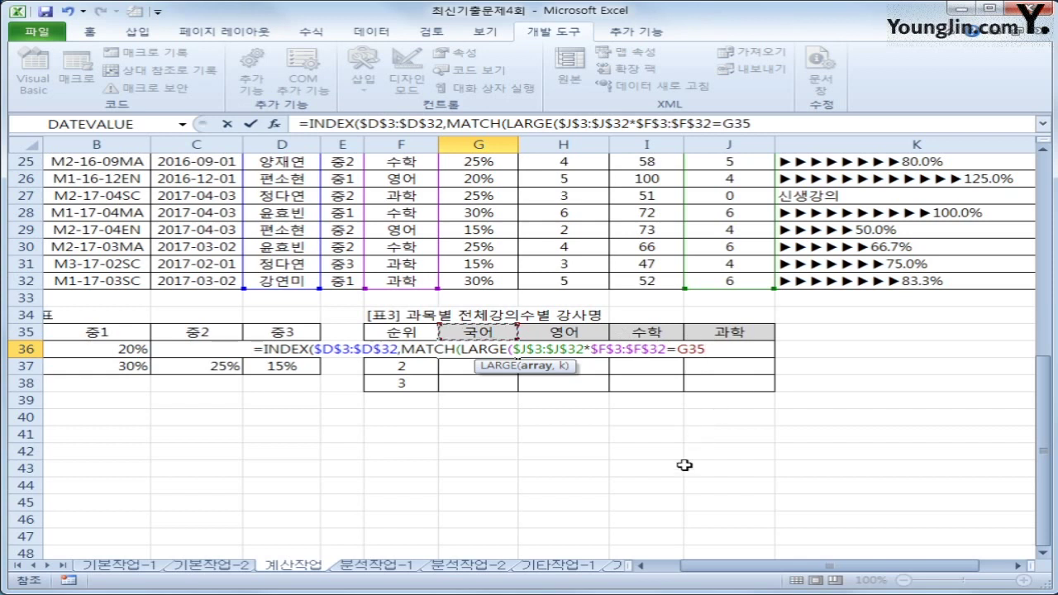
{"action": "key", "text": "F4"}
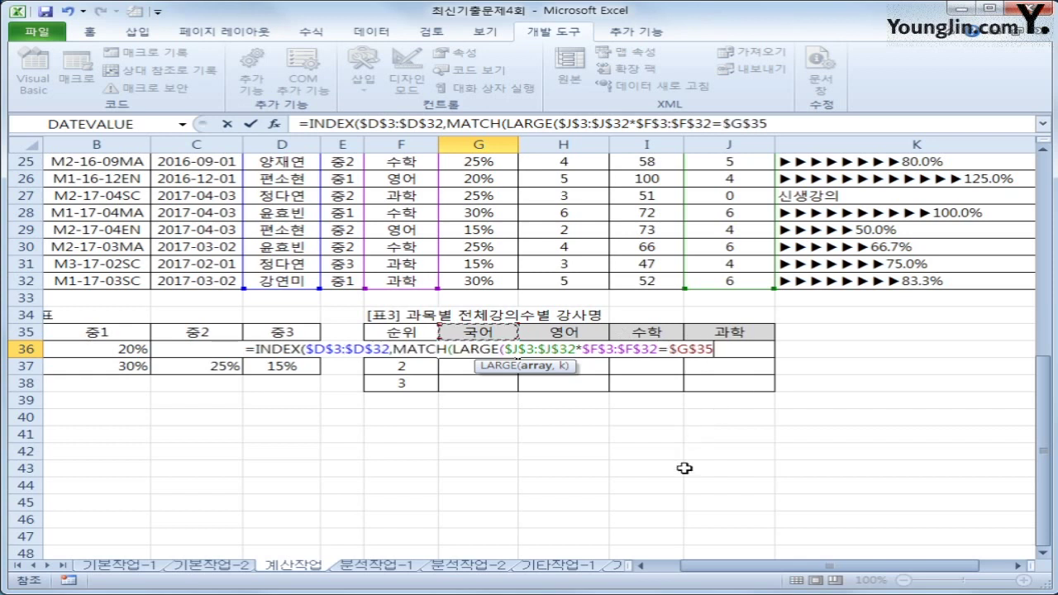
{"action": "key", "text": "F4"}
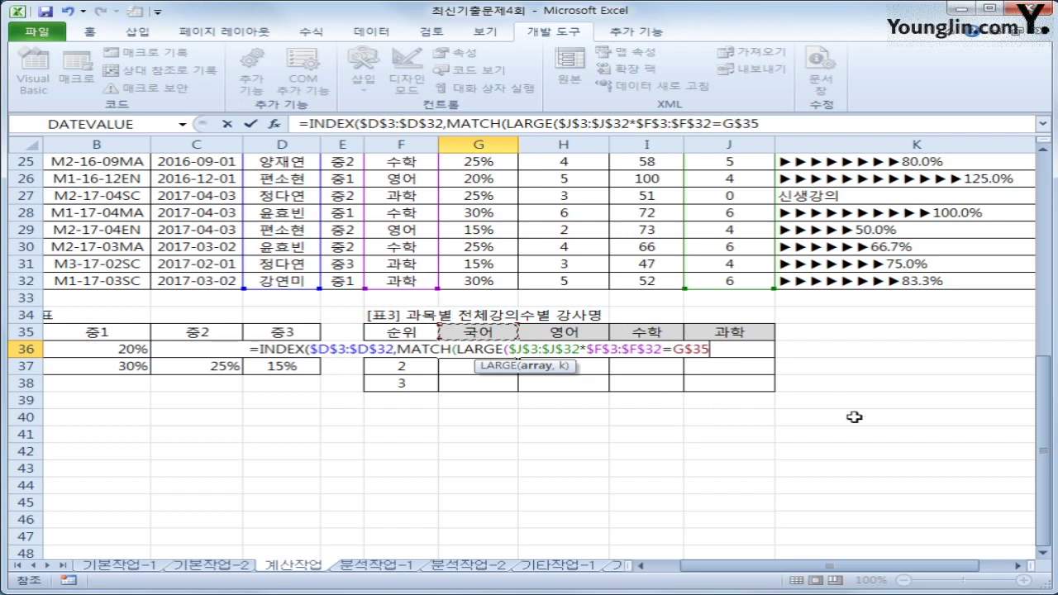
{"action": "type", "text": ","}
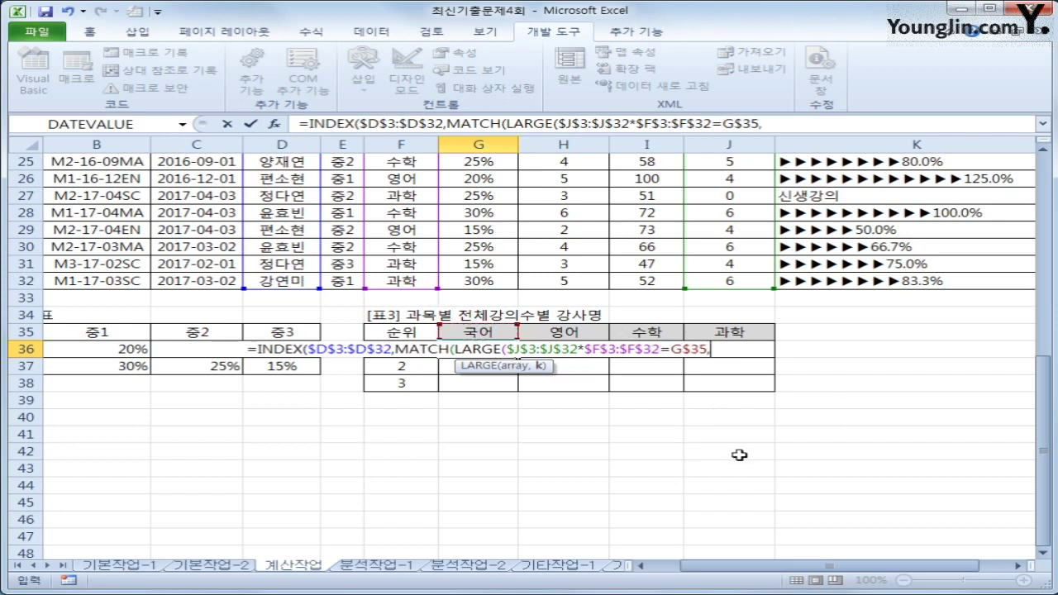
Step: Wrap the subject condition in parentheses and move the edit point back before the final comma
{"action": "left_click", "coordinate": [584, 349]}
{"action": "type", "text": "("}
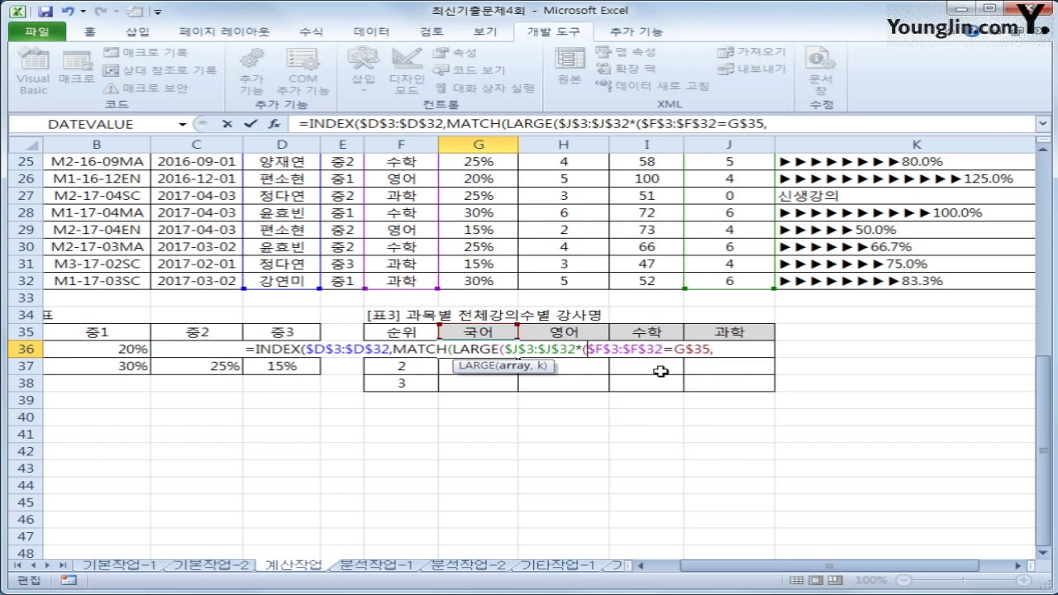
{"action": "left_click", "coordinate": [711, 349]}
{"action": "type", "text": ")"}
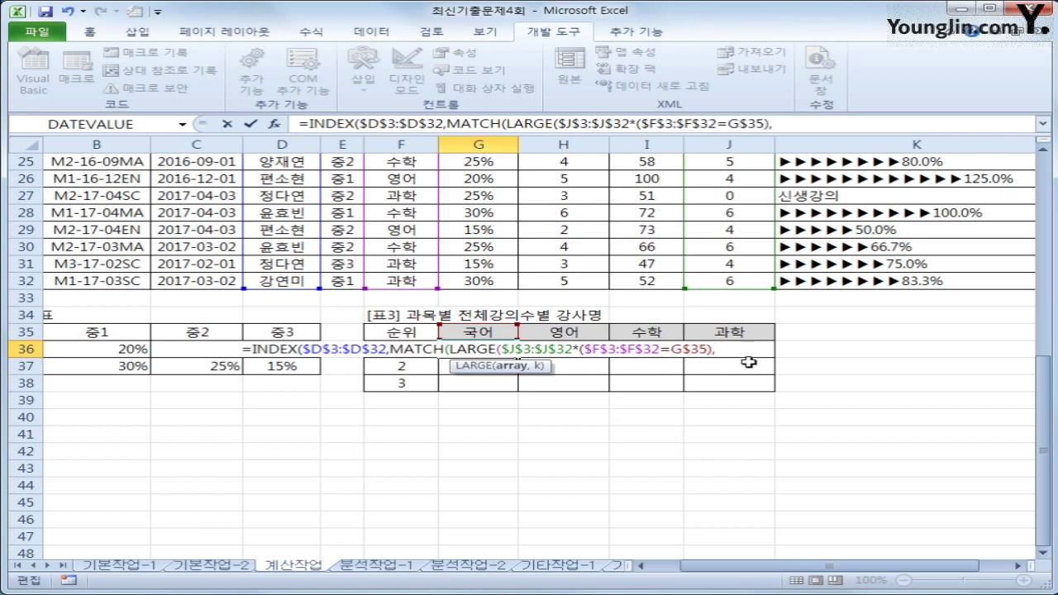
{"action": "left_click", "coordinate": [732, 349]}
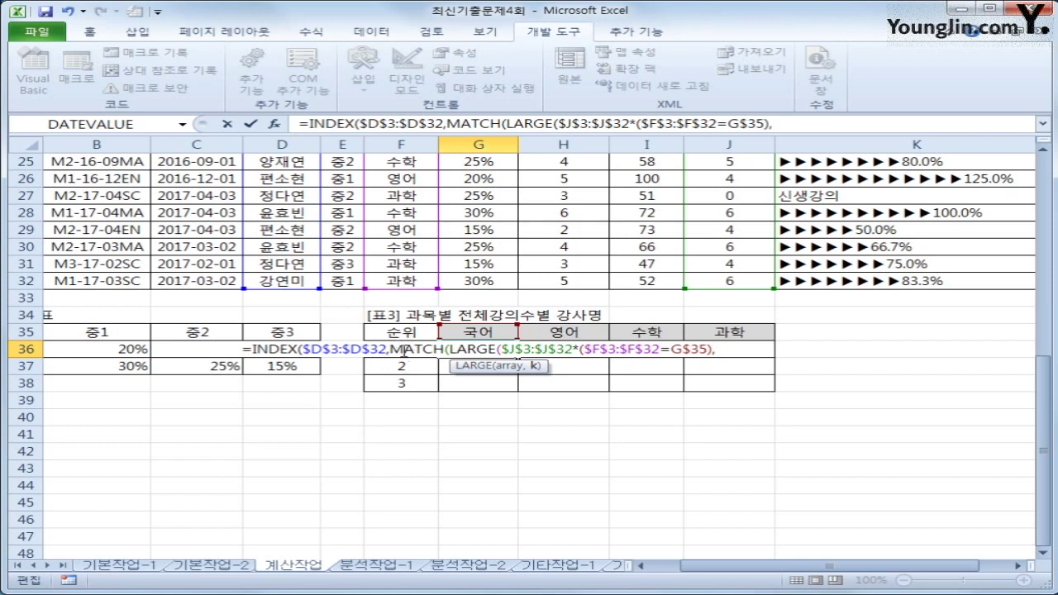
{"action": "key", "text": "Left"}
Step: Add $F36 as LARGE's rank argument and close LARGE with '),'
{"action": "key", "text": "Right"}
{"action": "type", "text": "f36"}
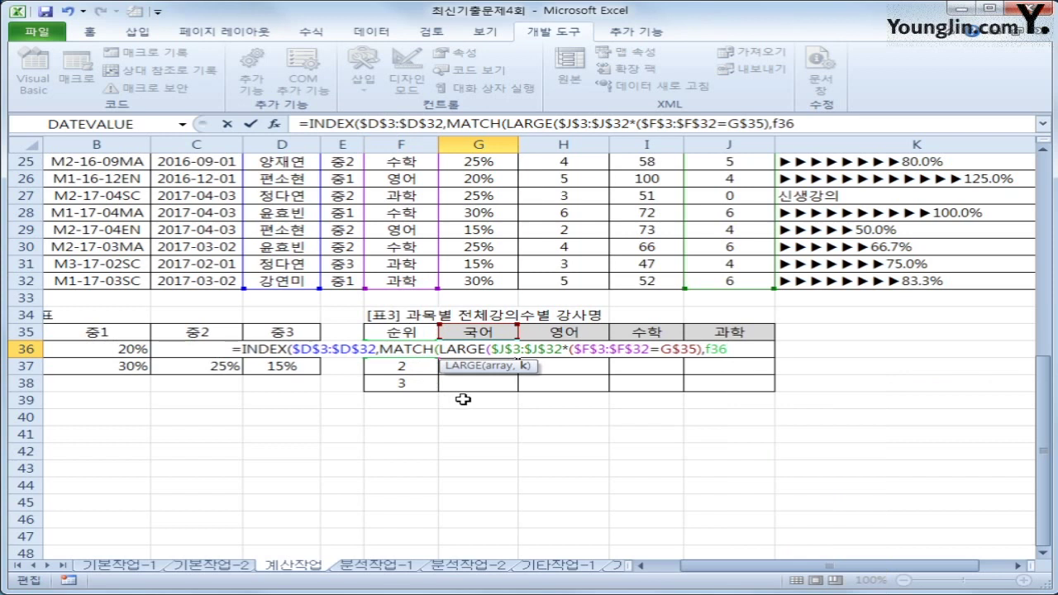
{"action": "key", "text": "F4"}
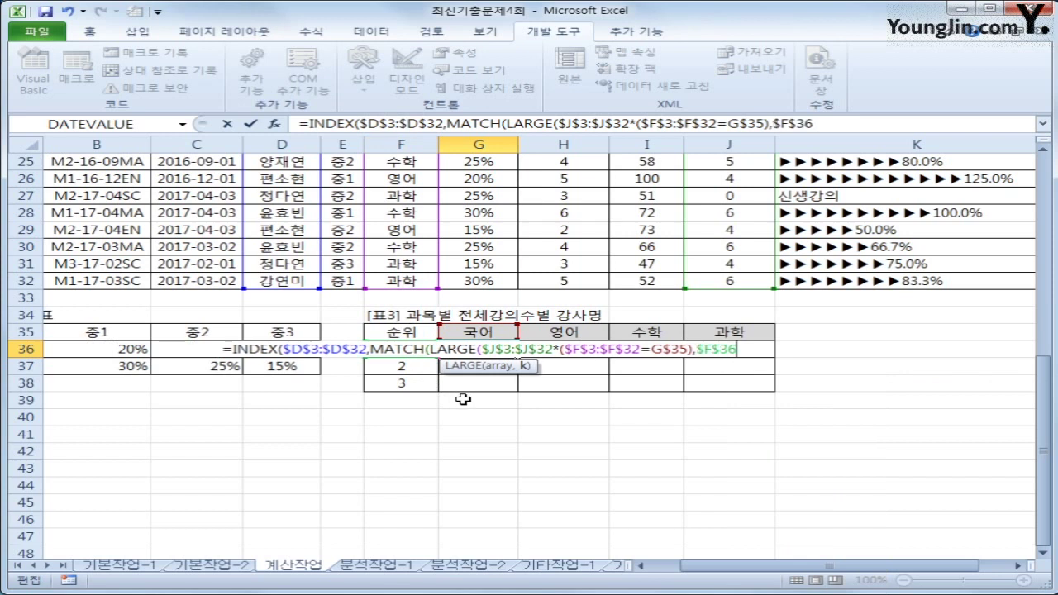
{"action": "key", "text": "F4"}
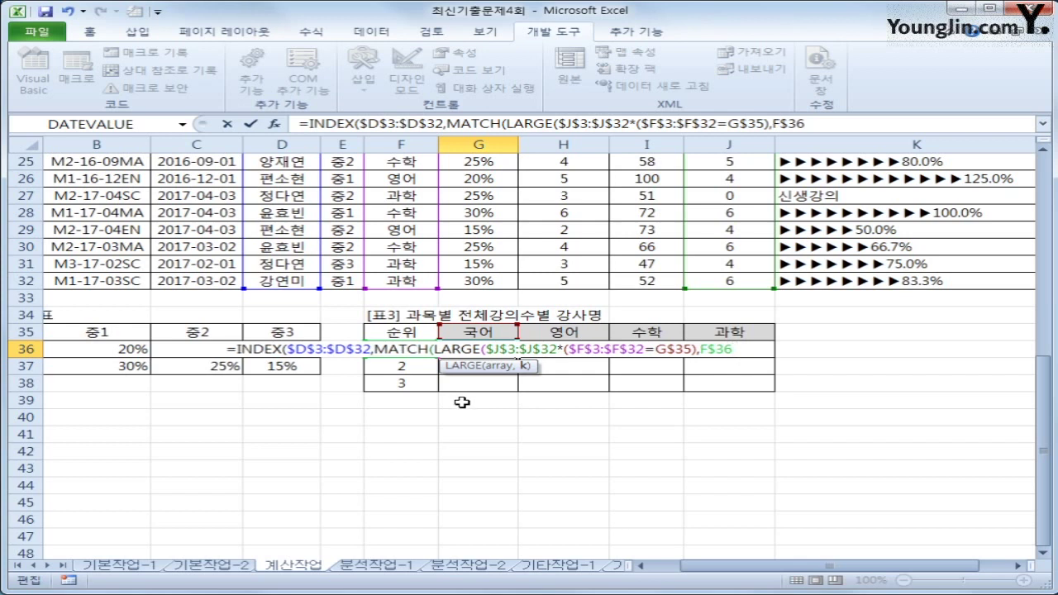
{"action": "key", "text": "F4"}
{"action": "type", "text": ")"}
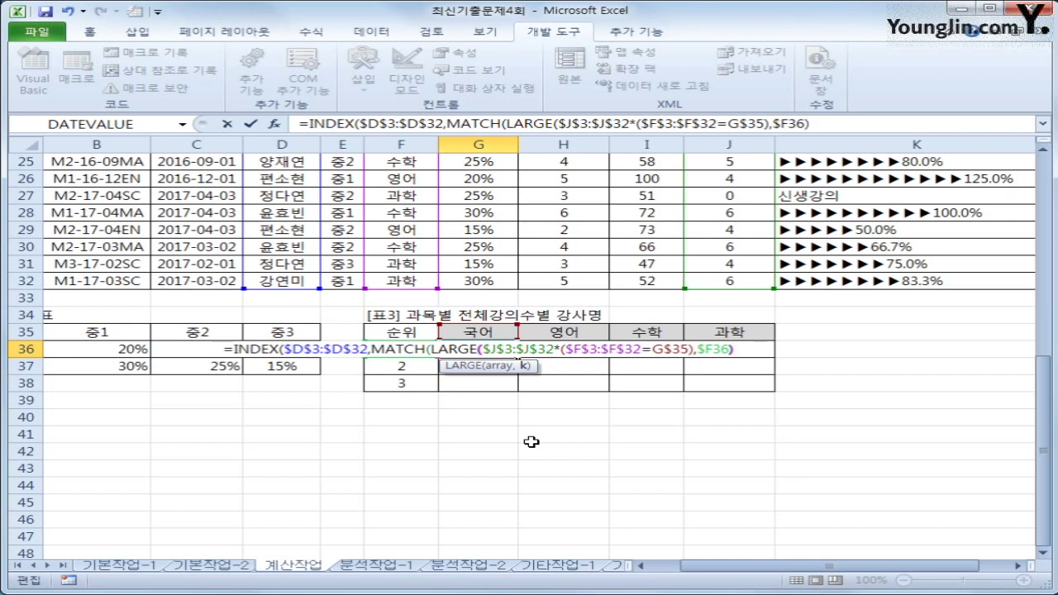
{"action": "type", "text": ","}
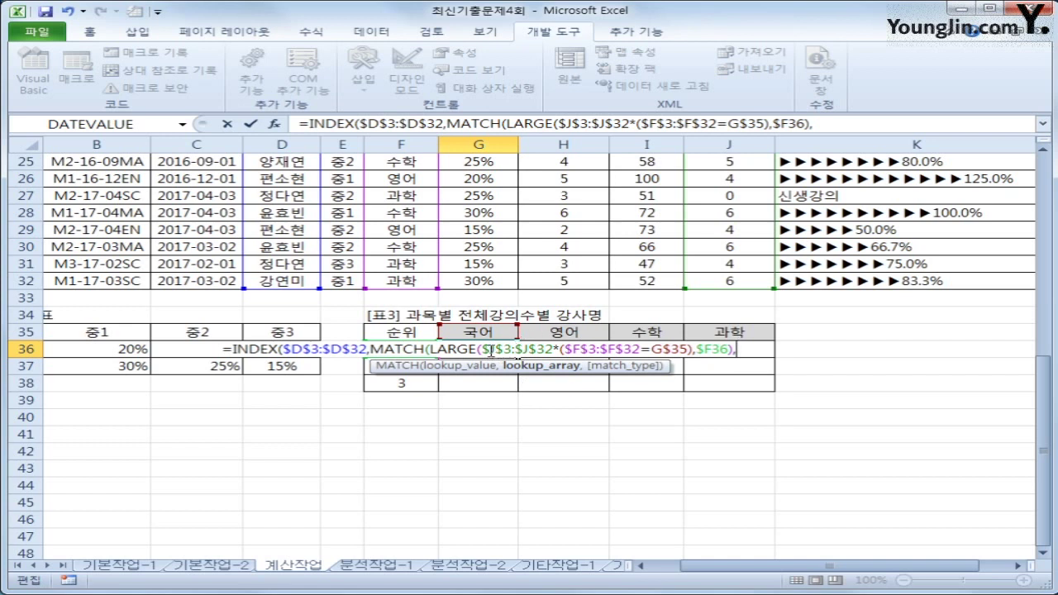
Step: Paste the filtered J-range array as MATCH's lookup array, add ,0)) and commit as array formula
{"action": "left_click_drag", "start_coordinate": [482, 349], "coordinate": [693, 354]}
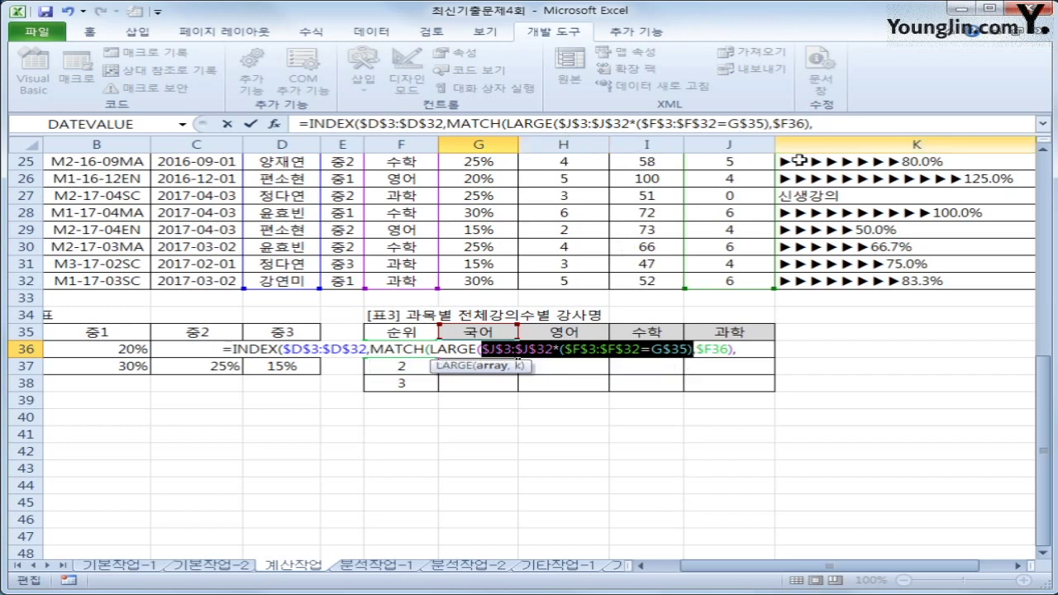
{"action": "left_click", "coordinate": [745, 350]}
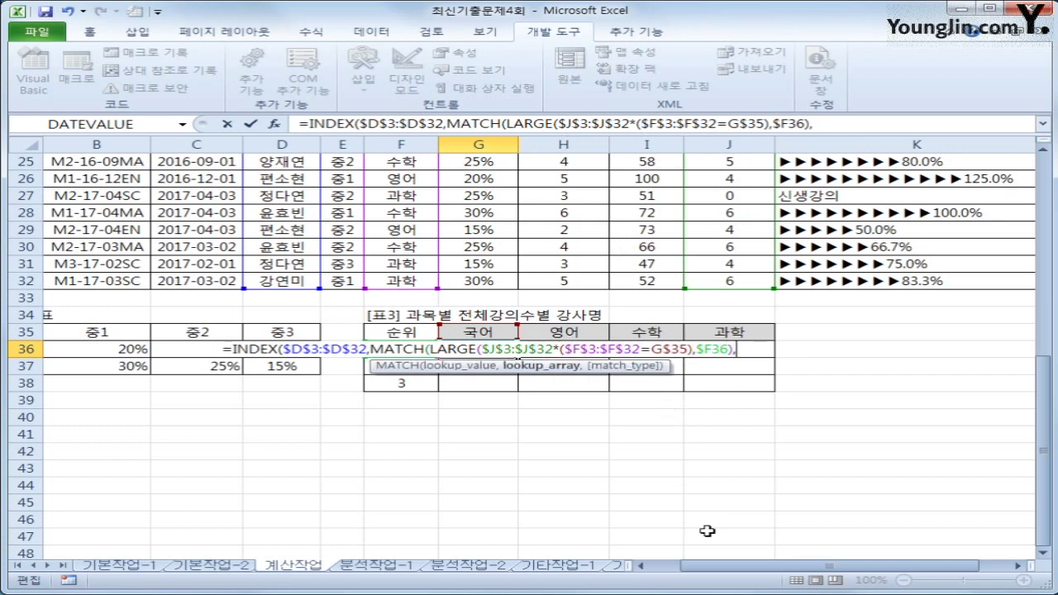
{"action": "key", "text": "ctrl+v"}
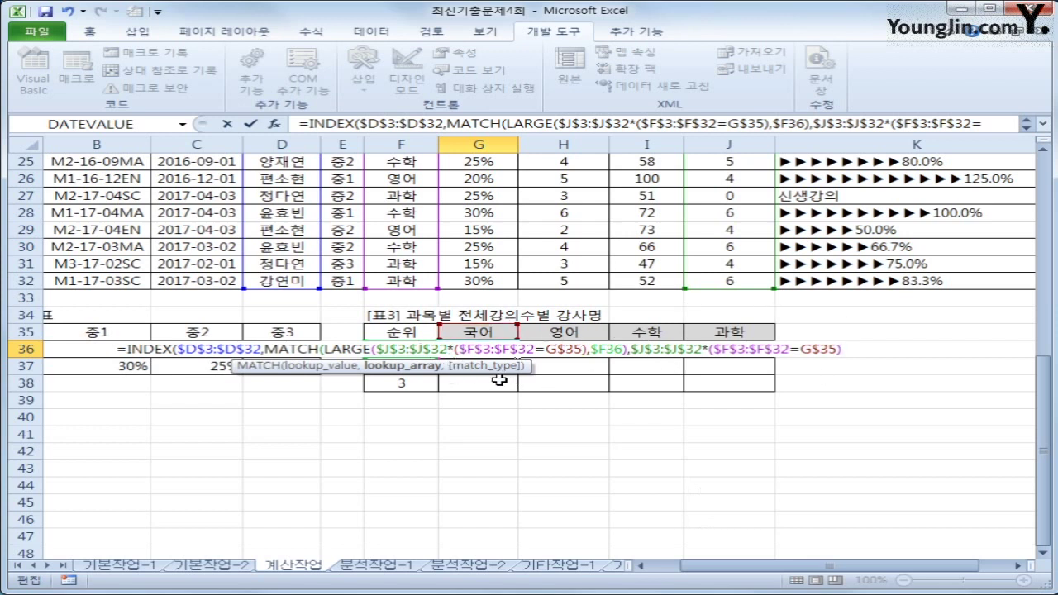
{"action": "type", "text": ","}
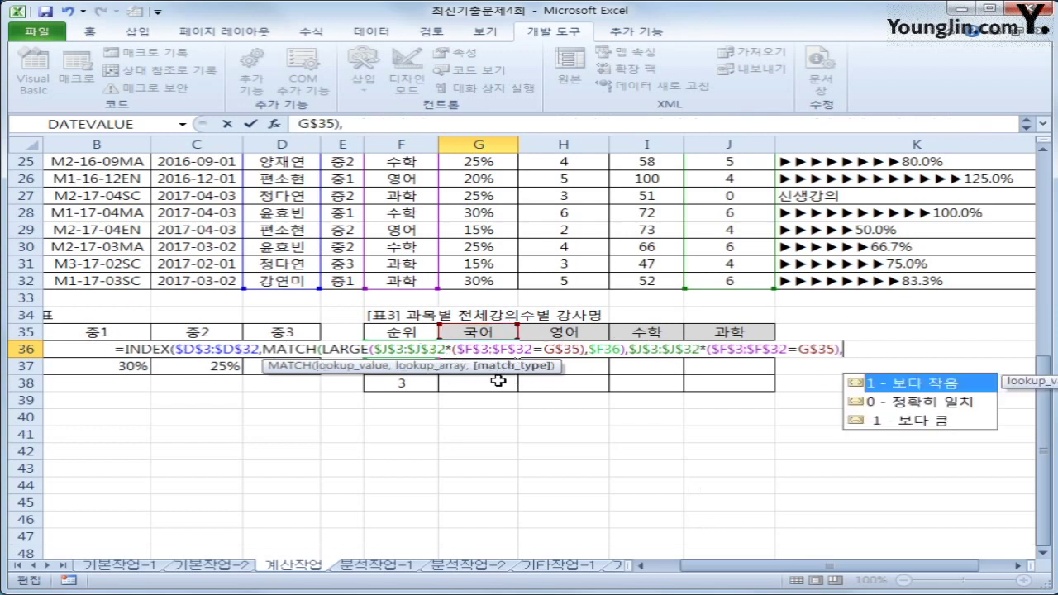
{"action": "type", "text": "0"}
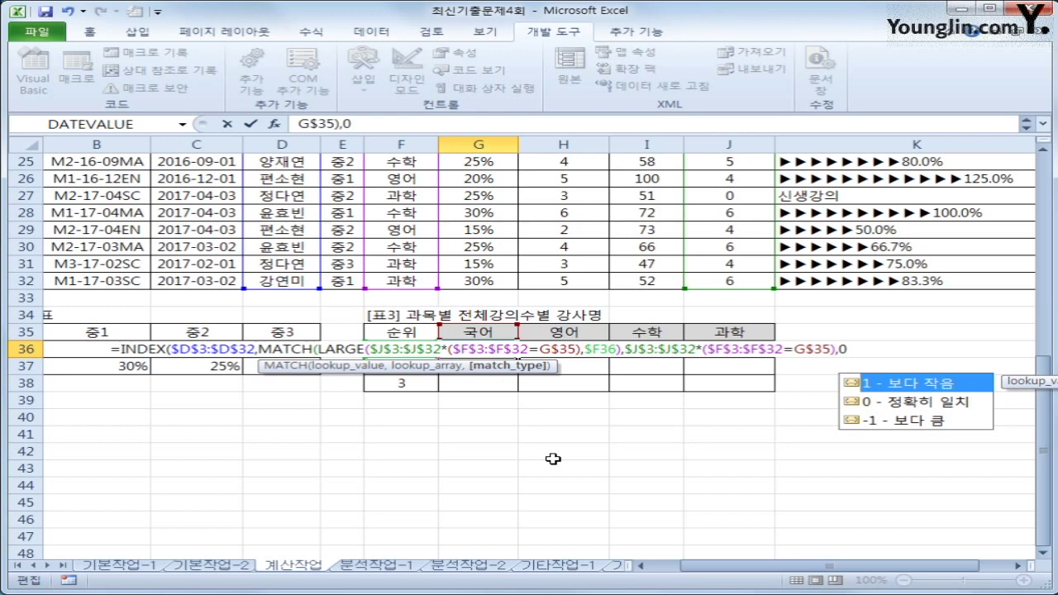
{"action": "type", "text": ")"}
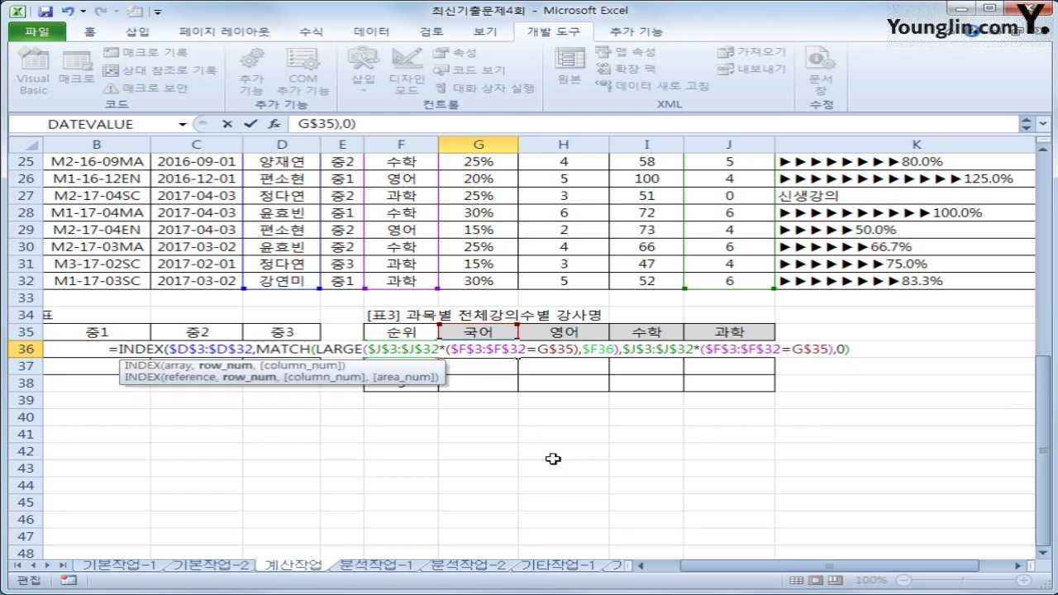
{"action": "type", "text": ")"}
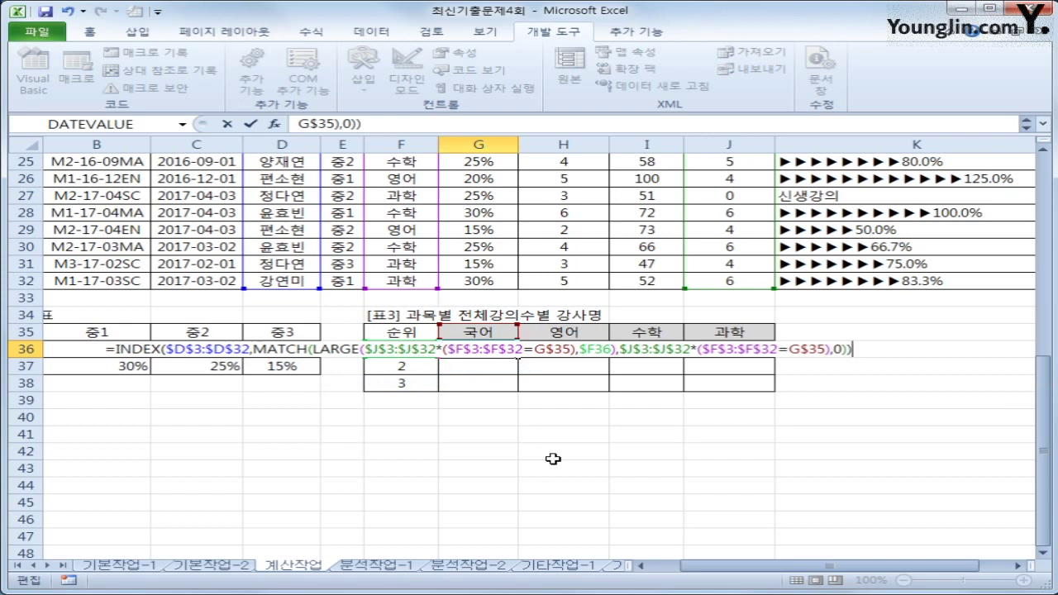
{"action": "key", "text": "ctrl+shift+Return"}
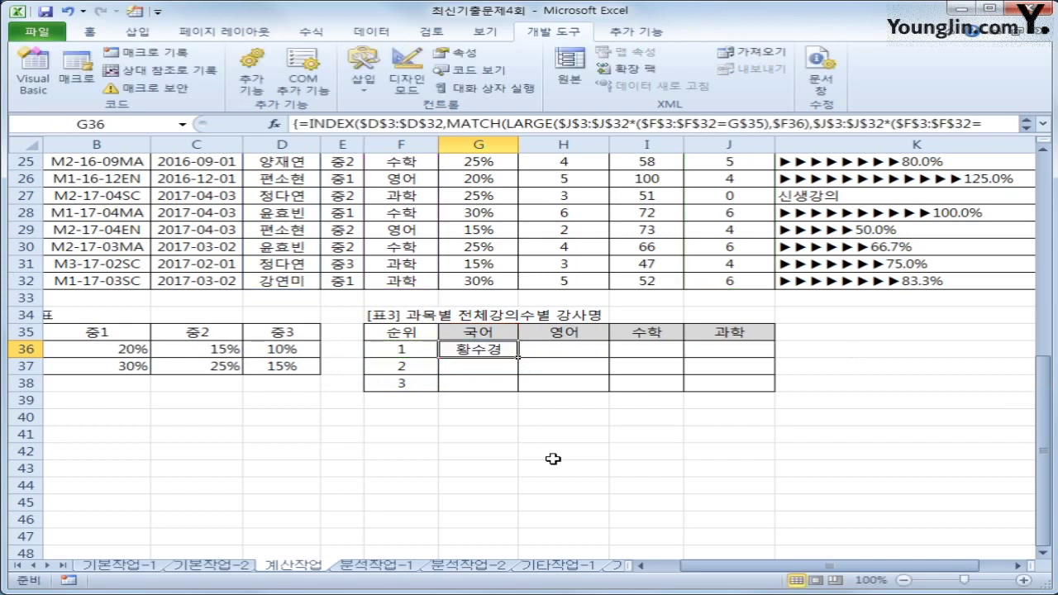
Step: Fill G36's formula across G36:J38 for ranks 1–3 of every subject, then go to 분석작업-1
{"action": "left_click_drag", "start_coordinate": [518, 358], "coordinate": [746, 402]}
{"action": "left_click", "coordinate": [744, 386]}
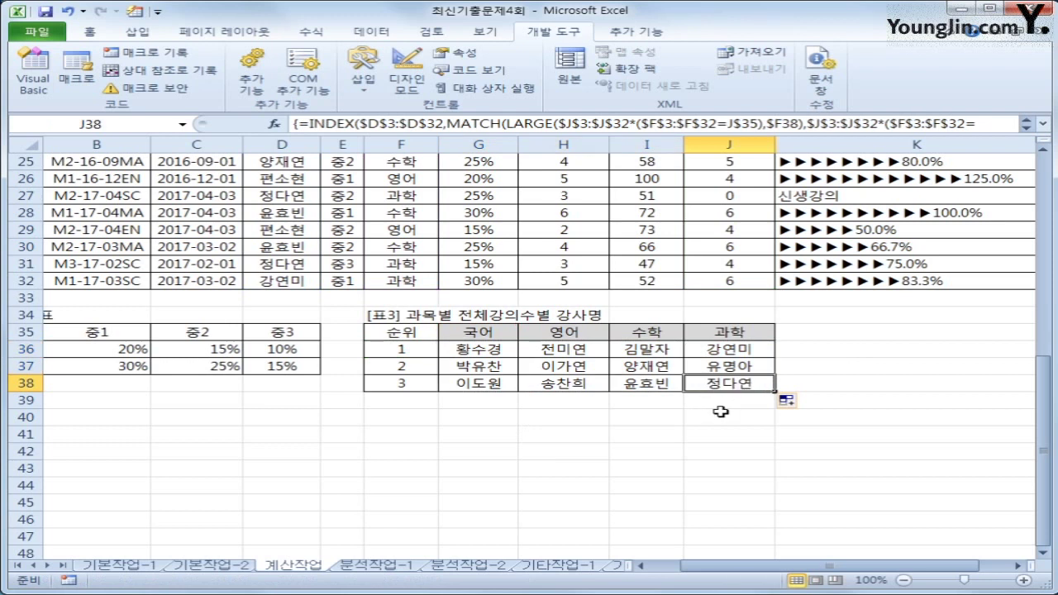
{"action": "left_click", "coordinate": [430, 348]}
{"action": "left_click", "coordinate": [419, 365]}
{"action": "left_click", "coordinate": [416, 383]}
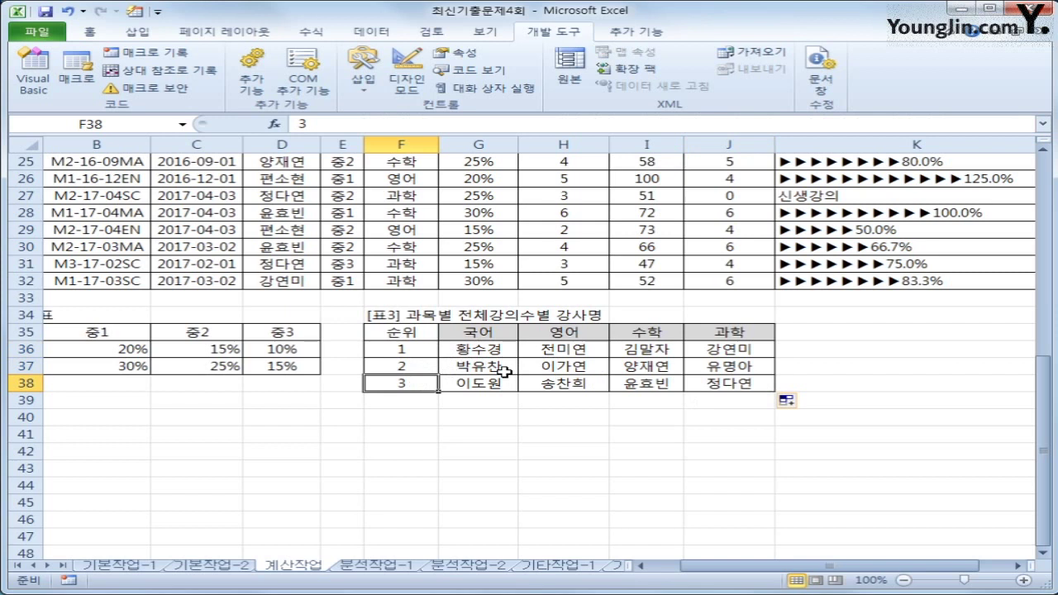
{"action": "left_click", "coordinate": [372, 566]}
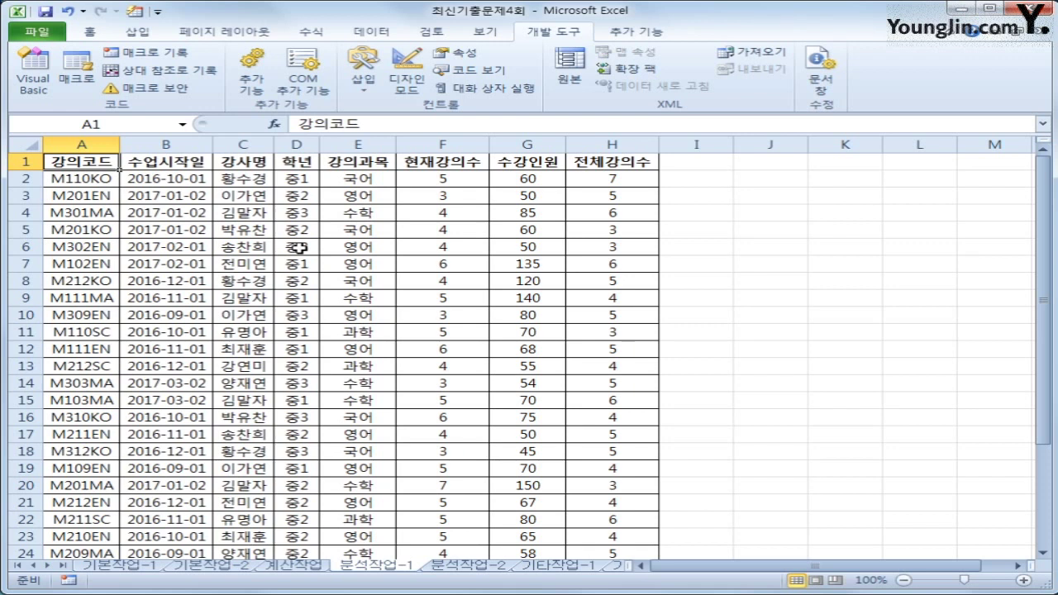
Step: Insert a pivot table from '분석작업-1'!A1:H31 placed at existing-sheet cell J4
{"action": "left_click", "coordinate": [373, 33]}
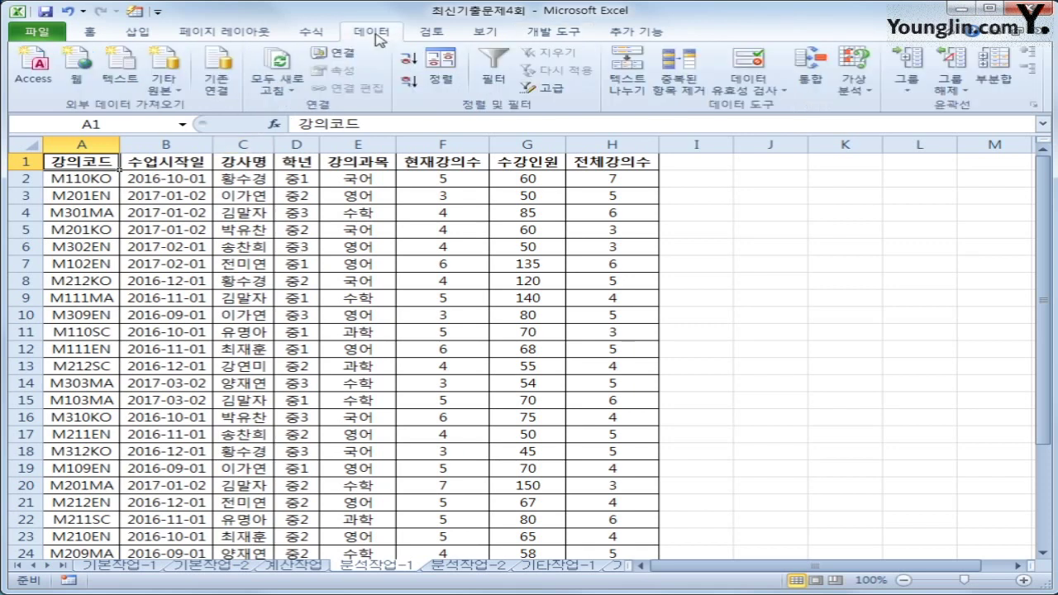
{"action": "left_click", "coordinate": [148, 33]}
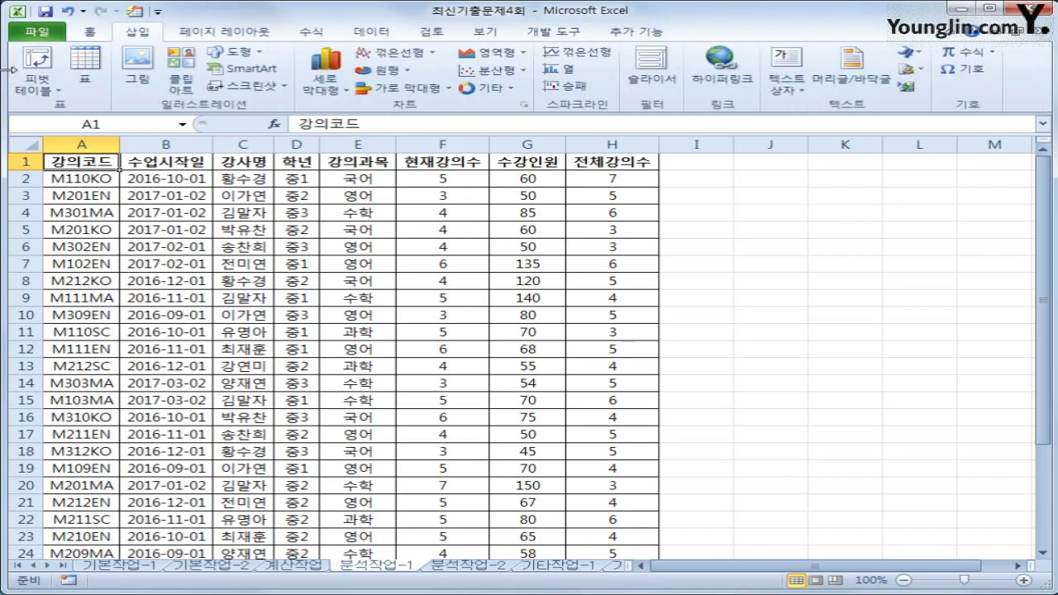
{"action": "left_click", "coordinate": [20, 98]}
{"action": "left_click", "coordinate": [45, 105]}
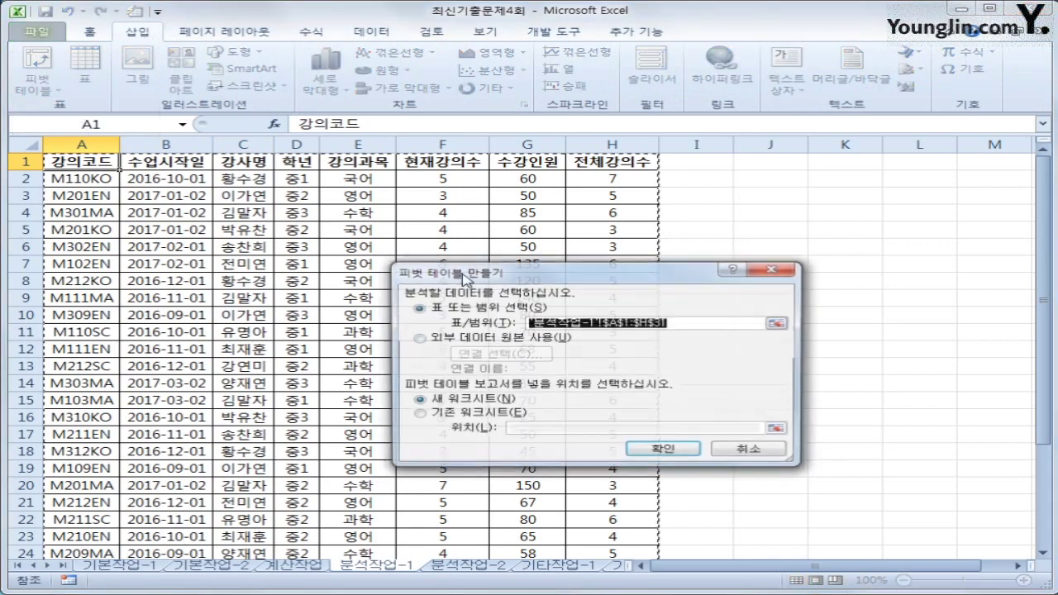
{"action": "scroll", "coordinate": [353, 436], "scroll_direction": "down", "scroll_amount": 6}
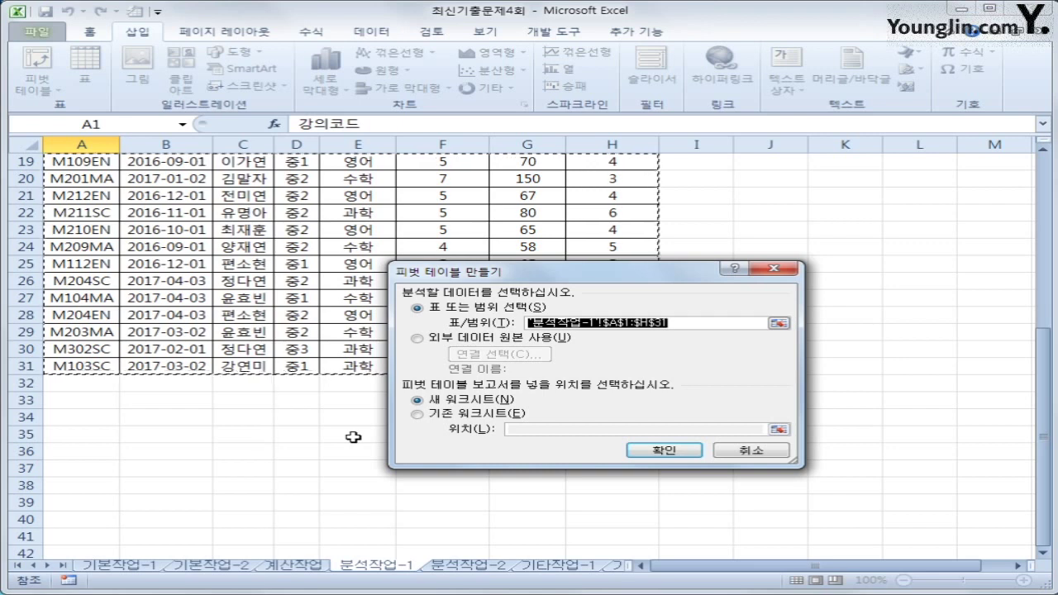
{"action": "scroll", "coordinate": [353, 437], "scroll_direction": "up", "scroll_amount": 1}
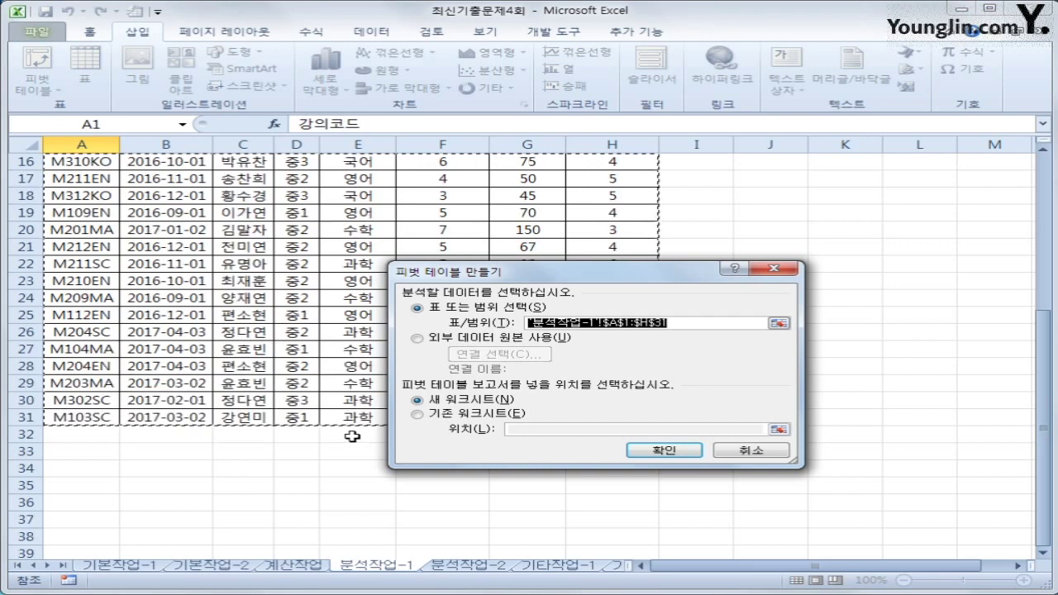
{"action": "left_click", "coordinate": [451, 415]}
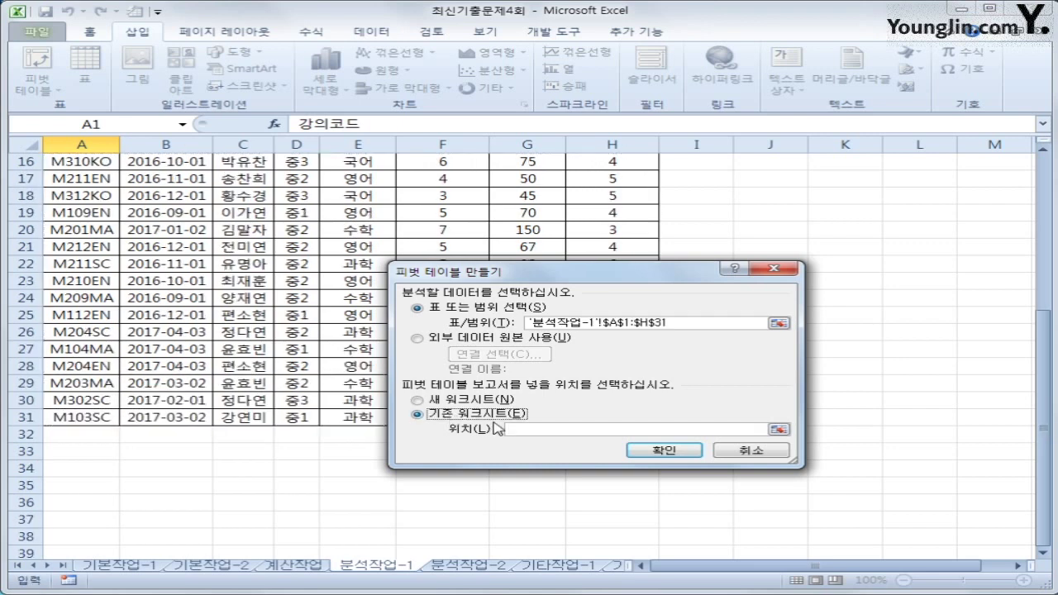
{"action": "scroll", "coordinate": [729, 422], "scroll_direction": "up", "scroll_amount": 5}
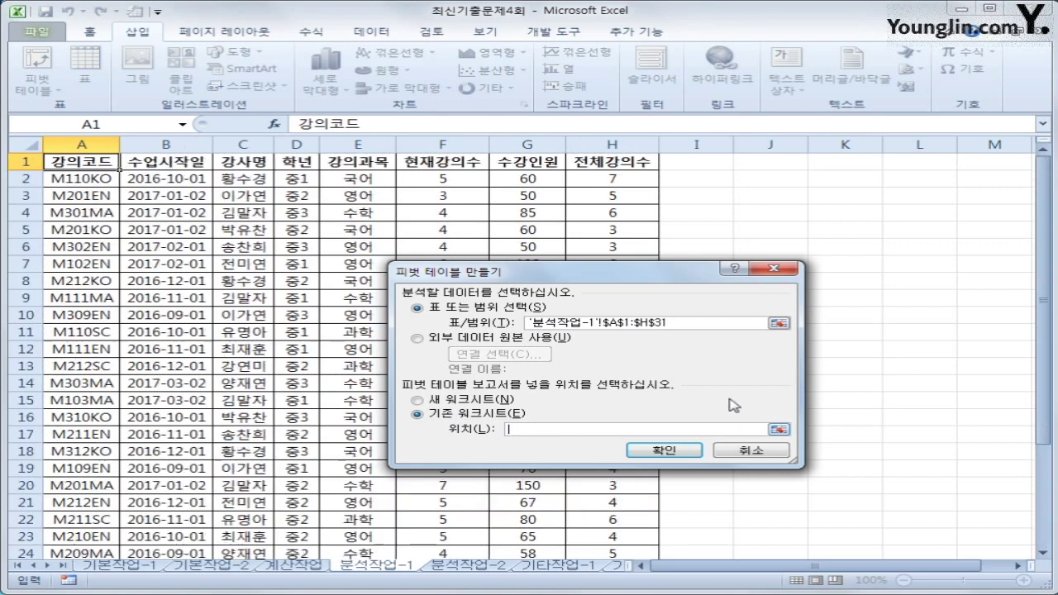
{"action": "left_click", "coordinate": [800, 215]}
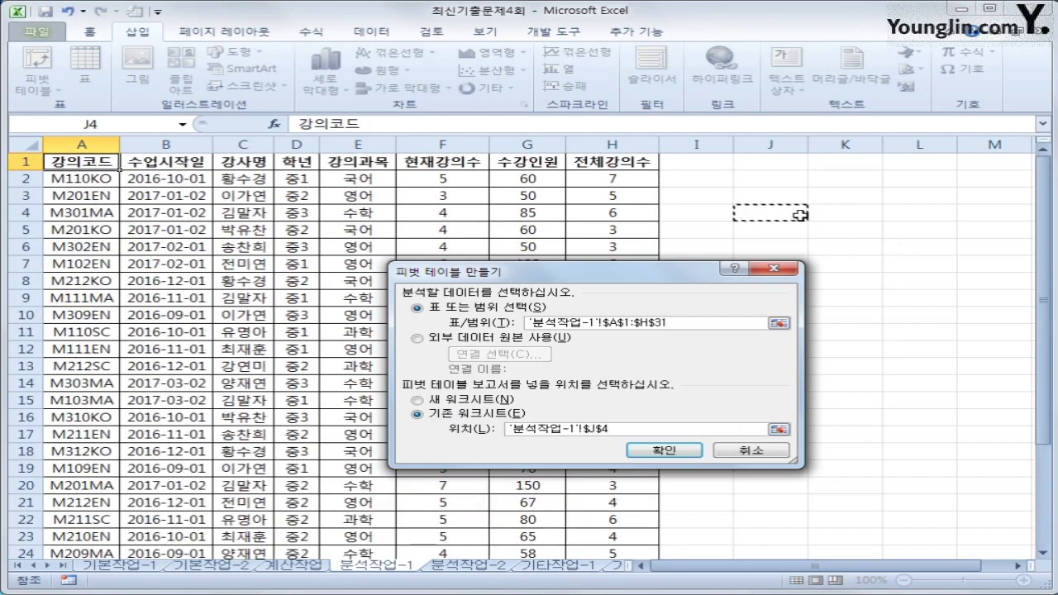
{"action": "left_click", "coordinate": [670, 453]}
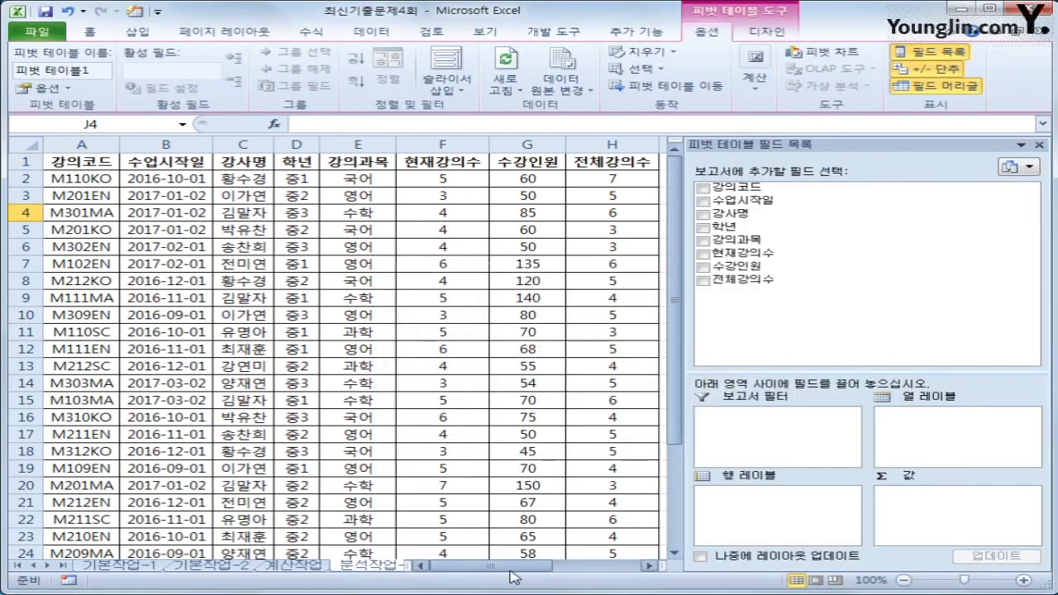
Step: Place 강의과목 in columns, 학년 and 수업시작일 in rows, and Sum of 수강인원 in values
{"action": "left_click_drag", "start_coordinate": [512, 572], "coordinate": [622, 572]}
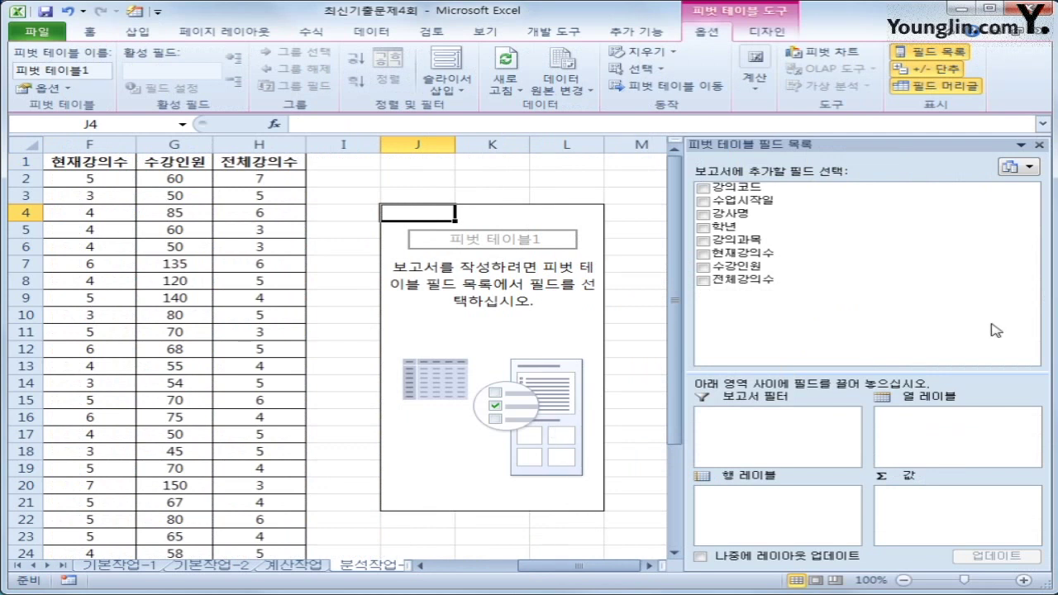
{"action": "left_click_drag", "start_coordinate": [769, 243], "coordinate": [926, 444]}
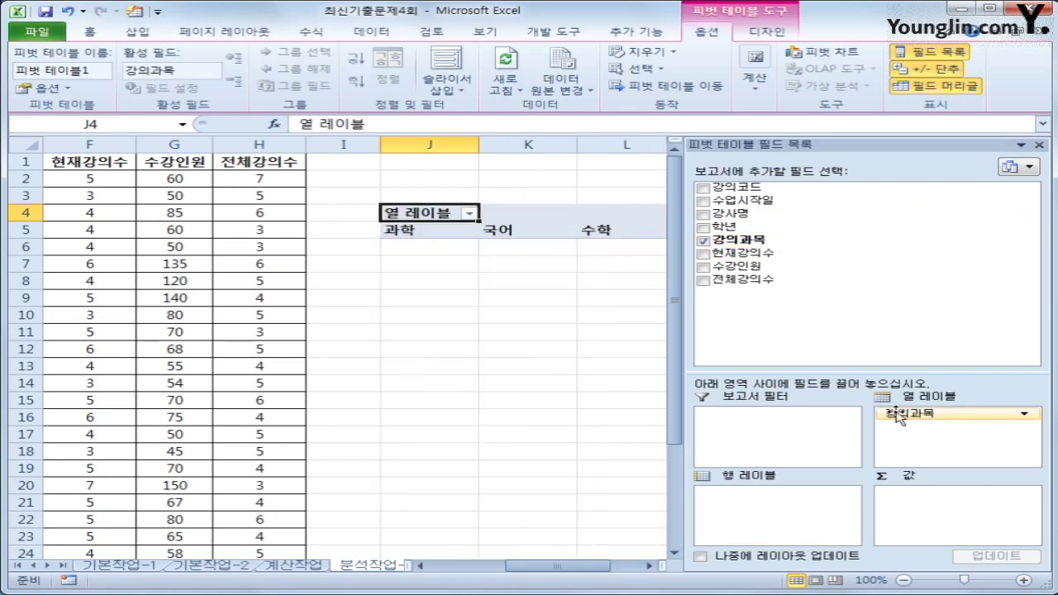
{"action": "left_click_drag", "start_coordinate": [728, 227], "coordinate": [759, 497]}
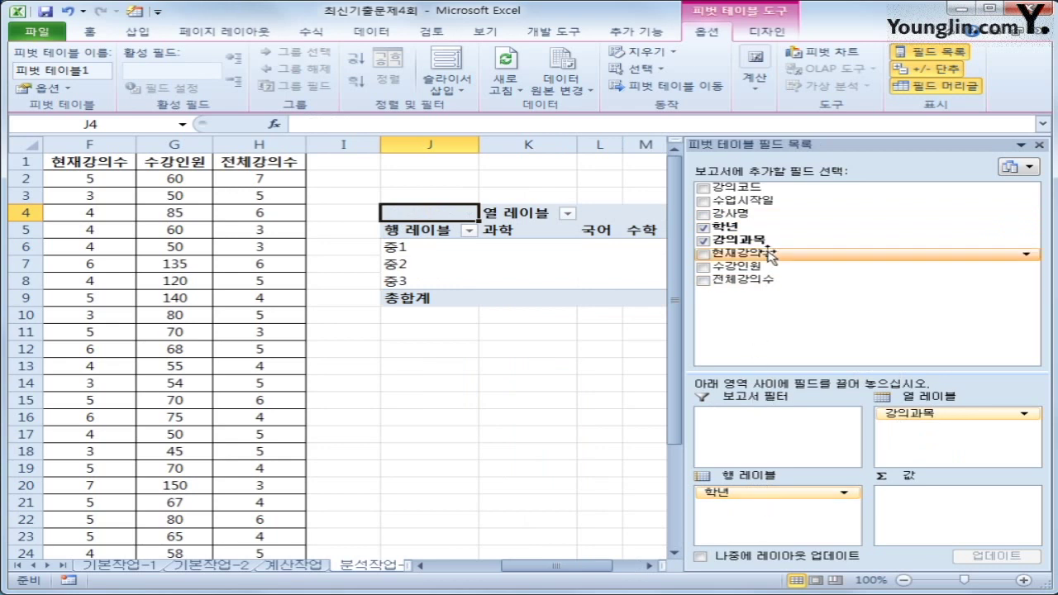
{"action": "left_click_drag", "start_coordinate": [756, 200], "coordinate": [775, 534]}
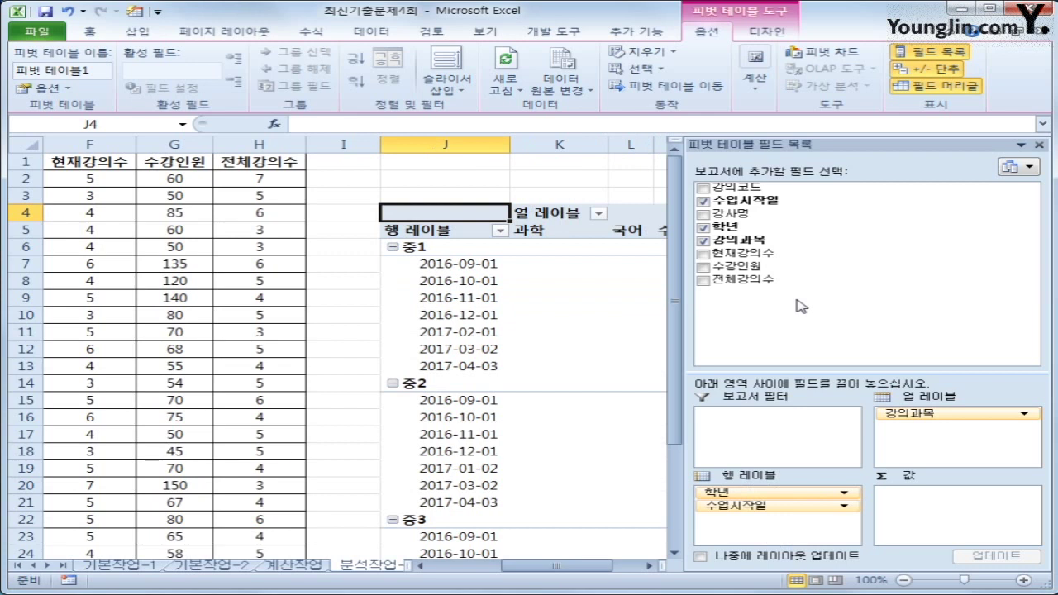
{"action": "left_click_drag", "start_coordinate": [795, 272], "coordinate": [830, 367]}
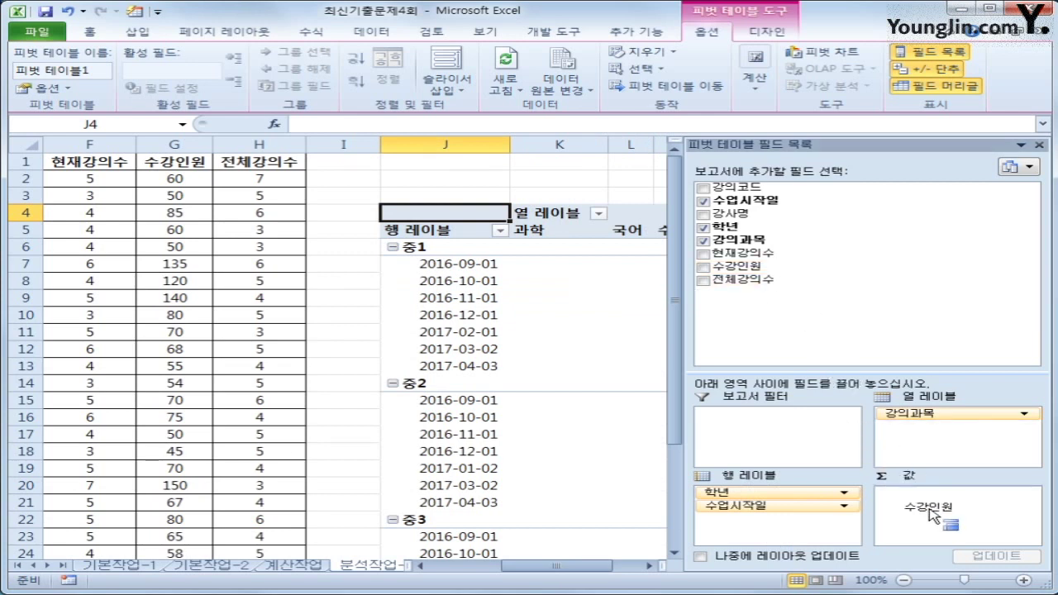
{"action": "left_click_drag", "start_coordinate": [932, 514], "coordinate": [924, 517]}
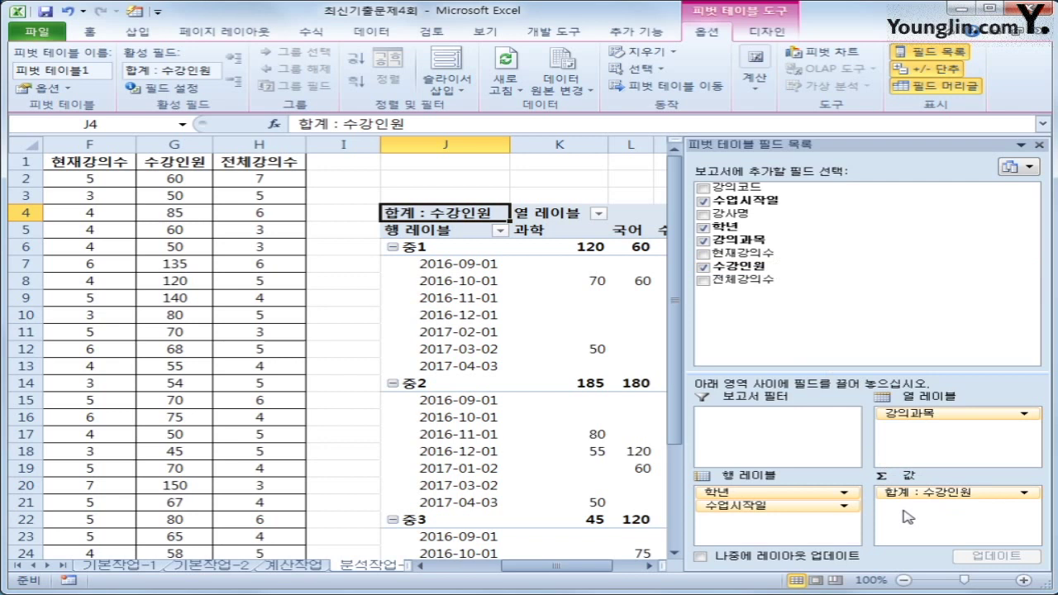
{"action": "left_click", "coordinate": [649, 565]}
{"action": "left_click", "coordinate": [649, 565]}
{"action": "left_click", "coordinate": [648, 565]}
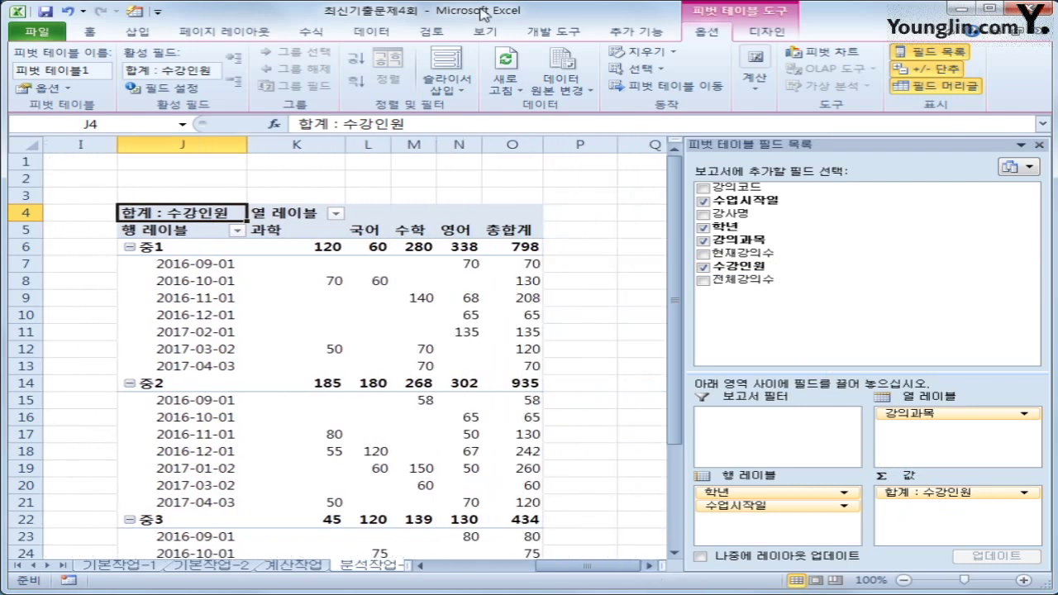
Step: Set the pivot table's Report Layout to Show in Tabular Form
{"action": "left_click", "coordinate": [761, 33]}
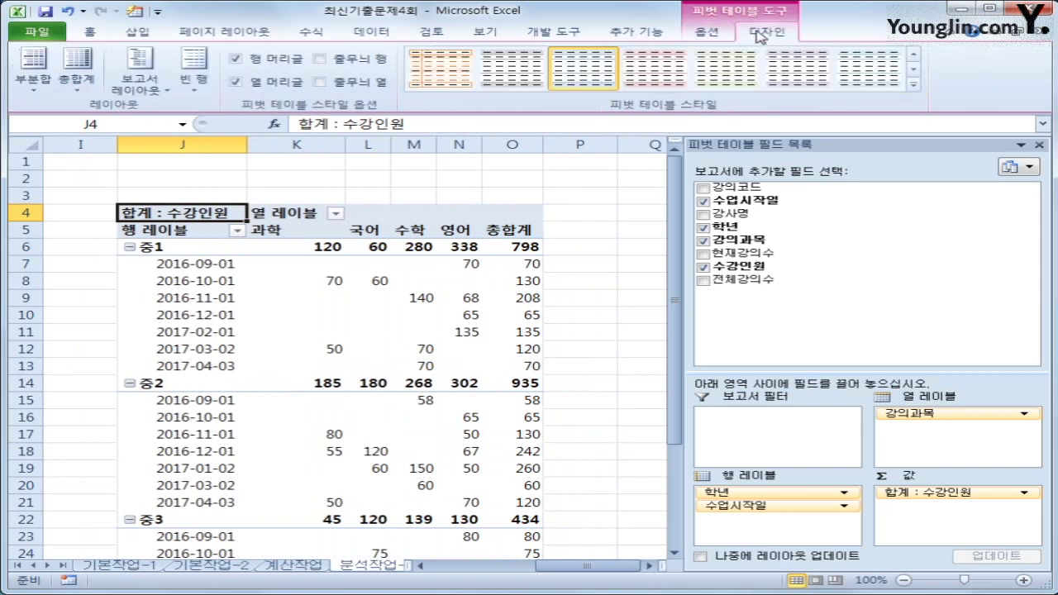
{"action": "left_click", "coordinate": [154, 96]}
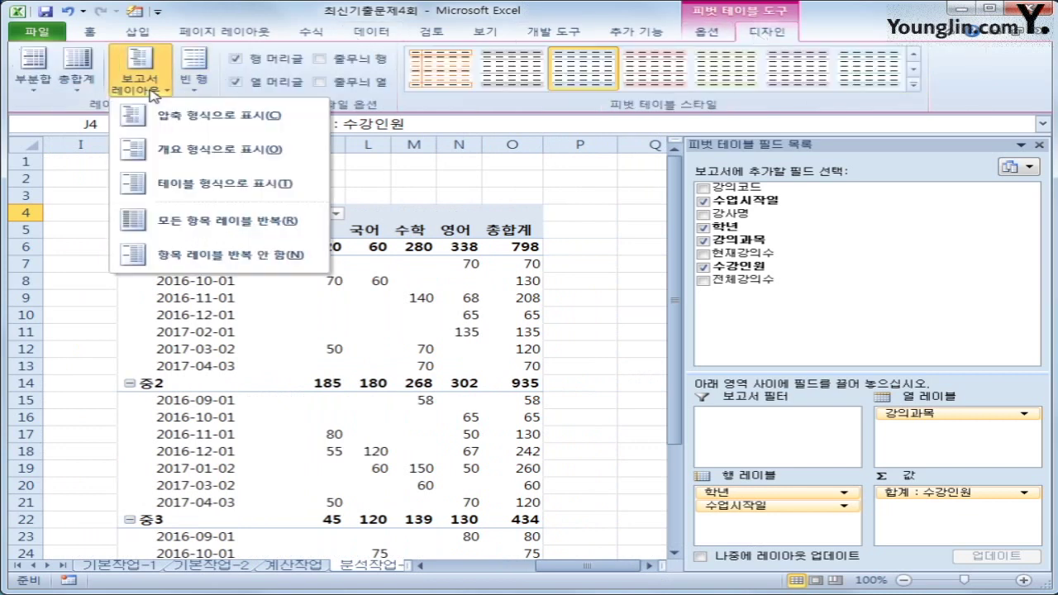
{"action": "left_click", "coordinate": [201, 184]}
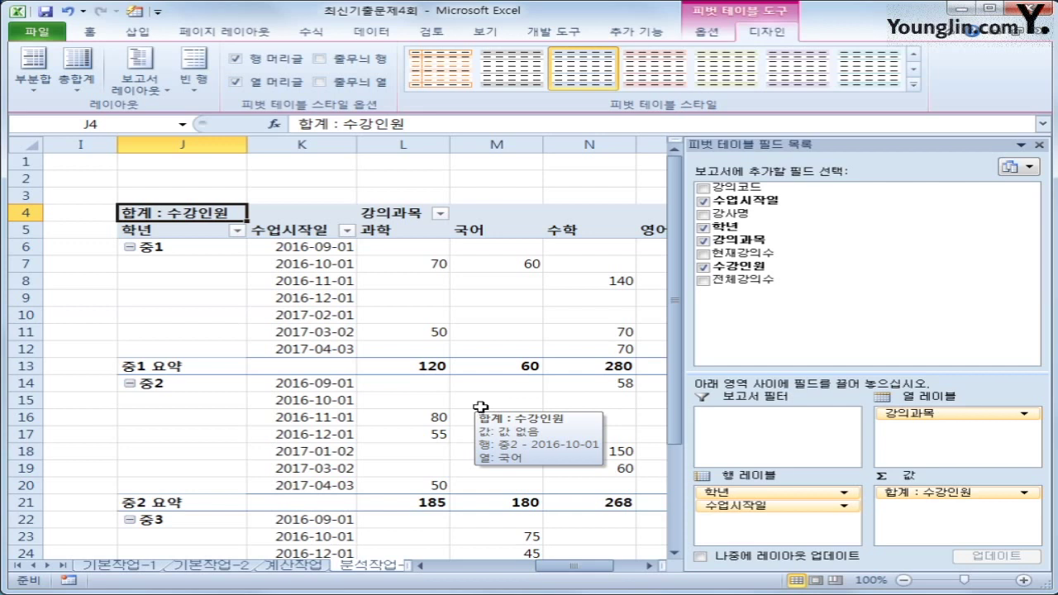
{"action": "left_click", "coordinate": [305, 246]}
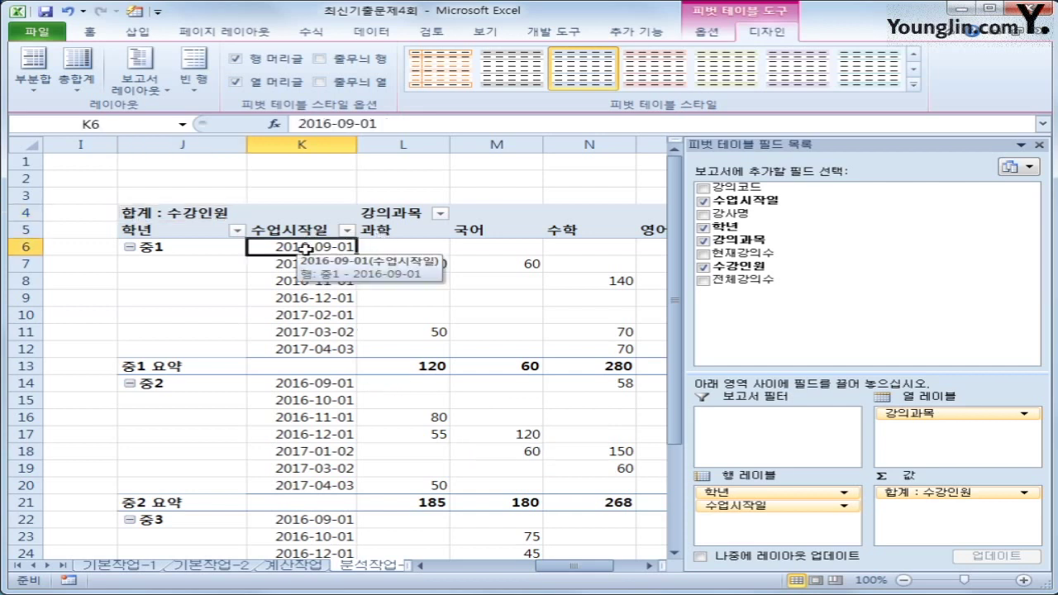
Step: Group the 수업시작일 dates by 월, giving 1월 through 12월 under each 학년
{"action": "right_click", "coordinate": [305, 248]}
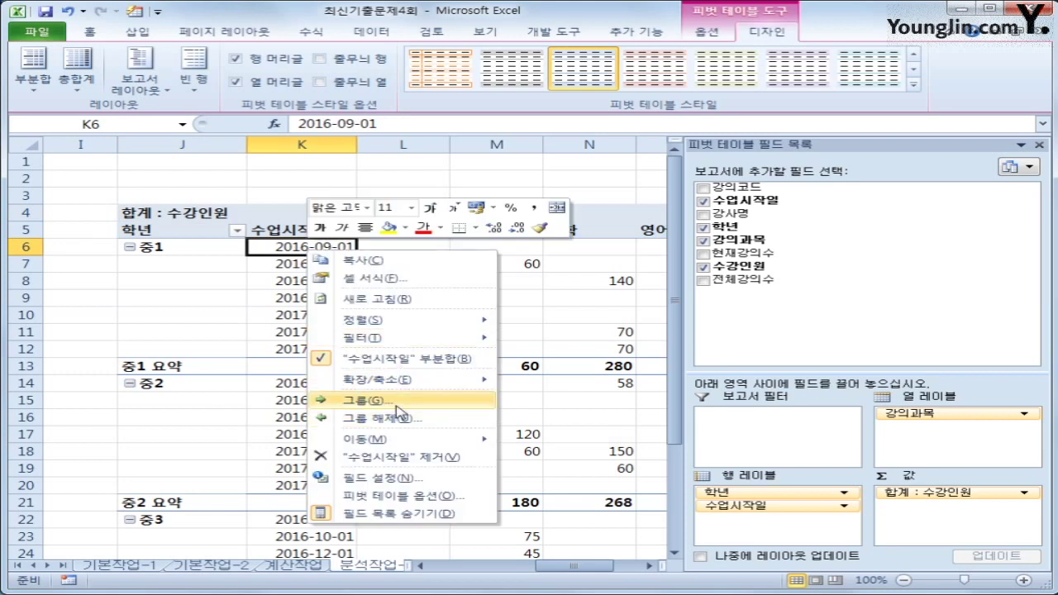
{"action": "left_click", "coordinate": [397, 401]}
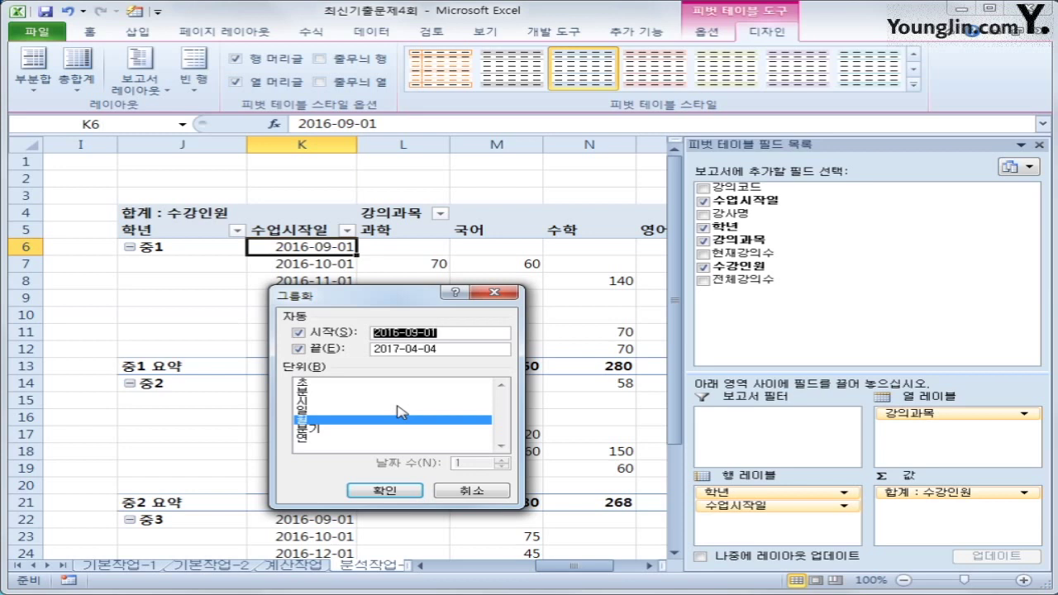
{"action": "left_click", "coordinate": [385, 493]}
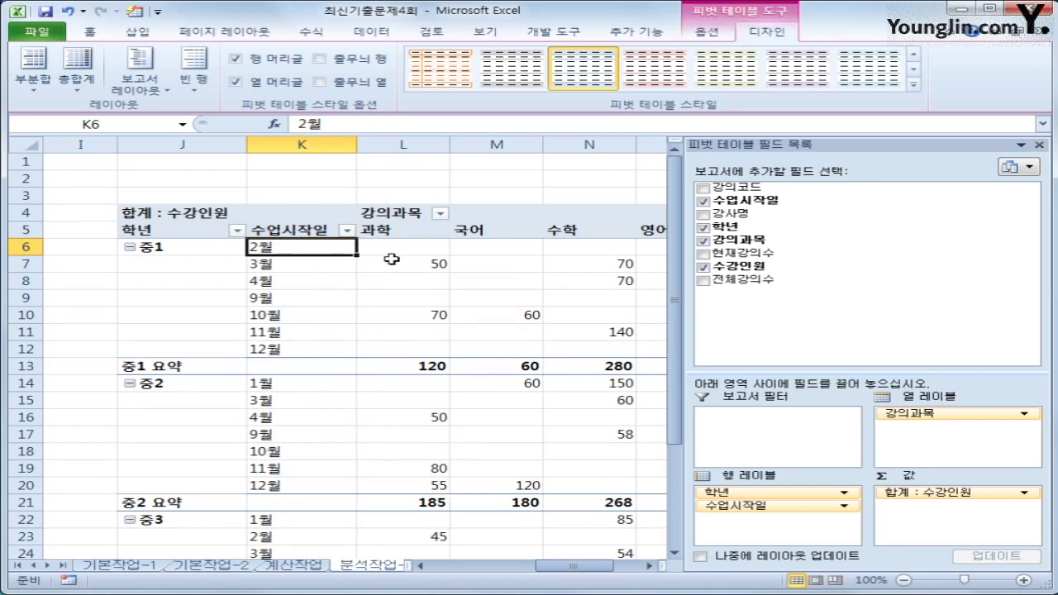
{"action": "left_click", "coordinate": [175, 215]}
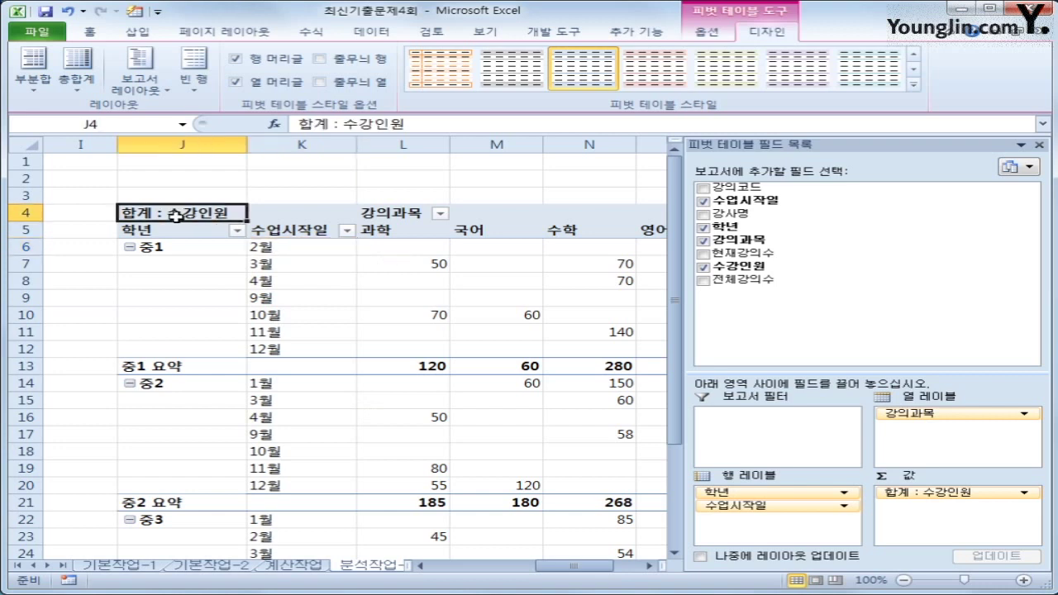
Step: Summarize 수강인원 by Average instead of Sum and close the PivotTable Field List
{"action": "right_click", "coordinate": [175, 215]}
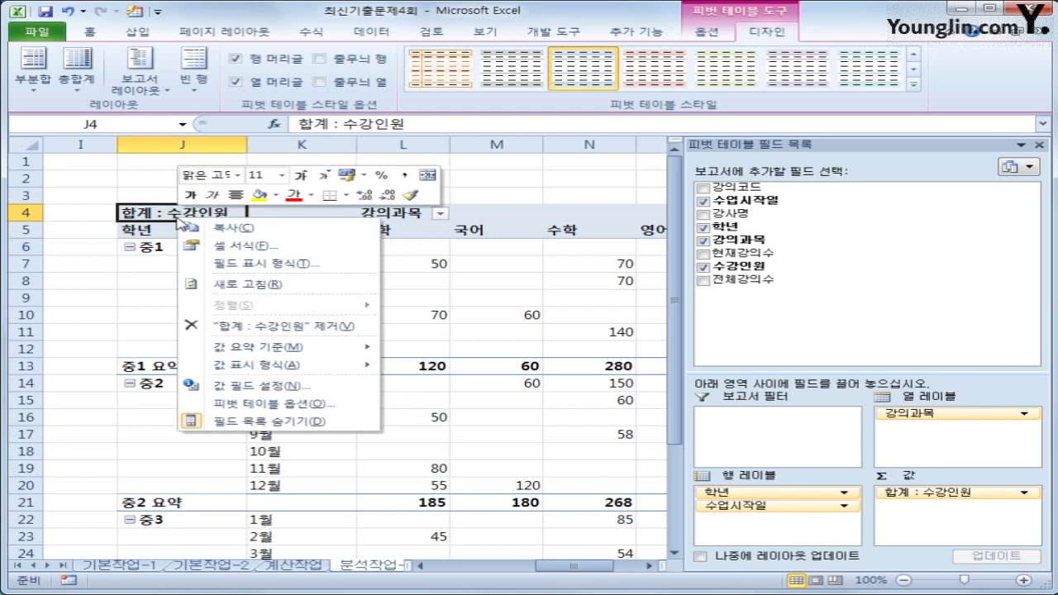
{"action": "mouse_move", "coordinate": [323, 354]}
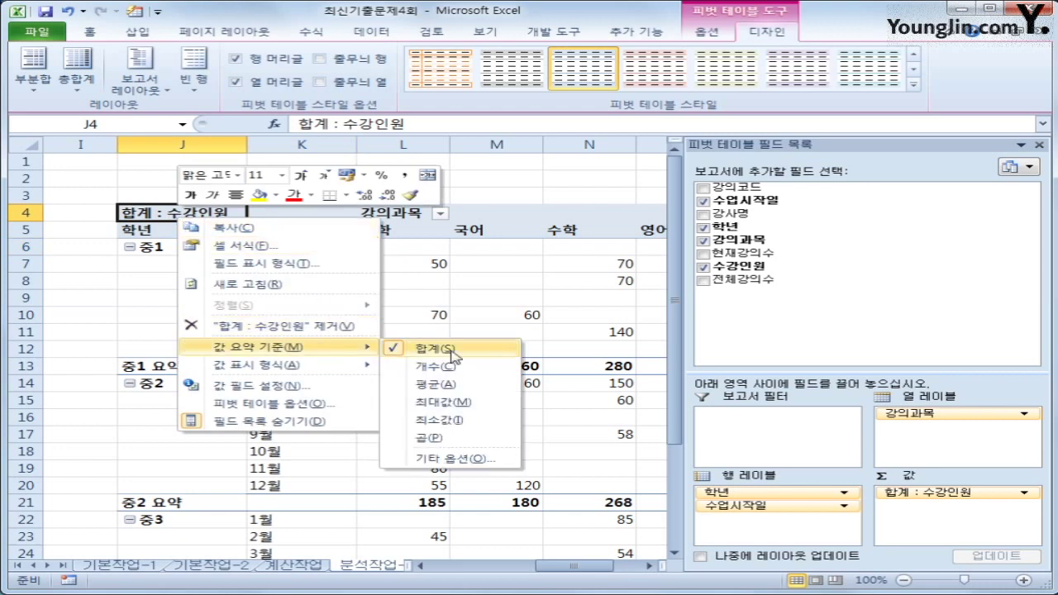
{"action": "left_click", "coordinate": [461, 391]}
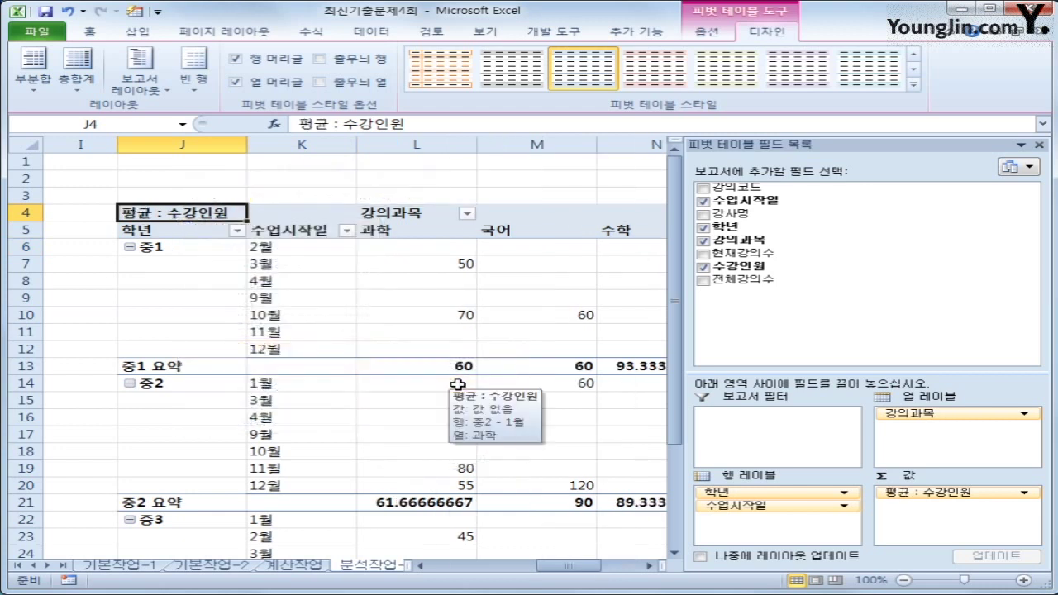
{"action": "left_click", "coordinate": [647, 566]}
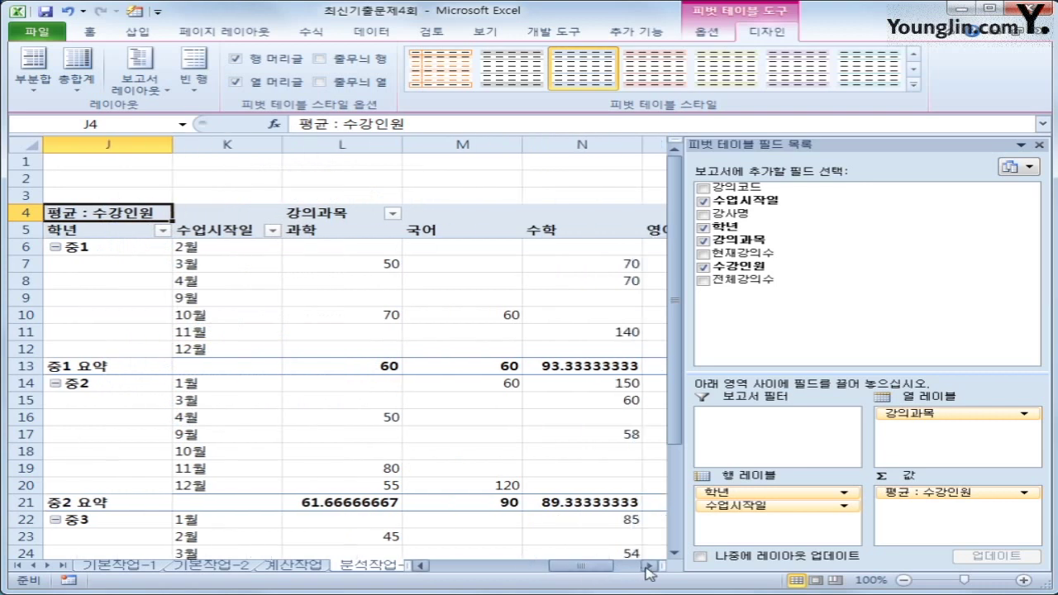
{"action": "left_click", "coordinate": [647, 567]}
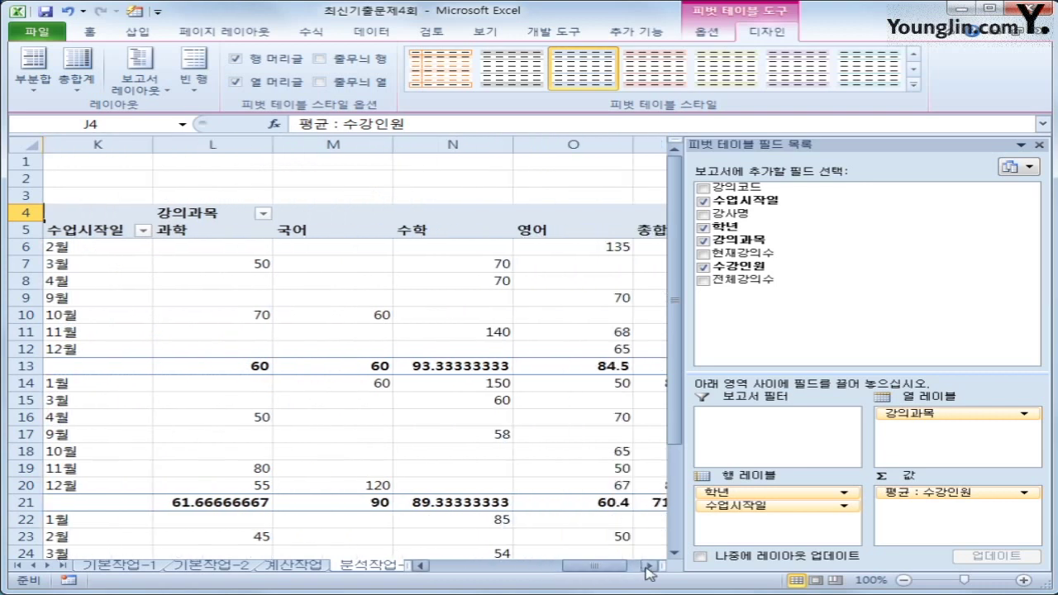
{"action": "left_click", "coordinate": [1040, 147]}
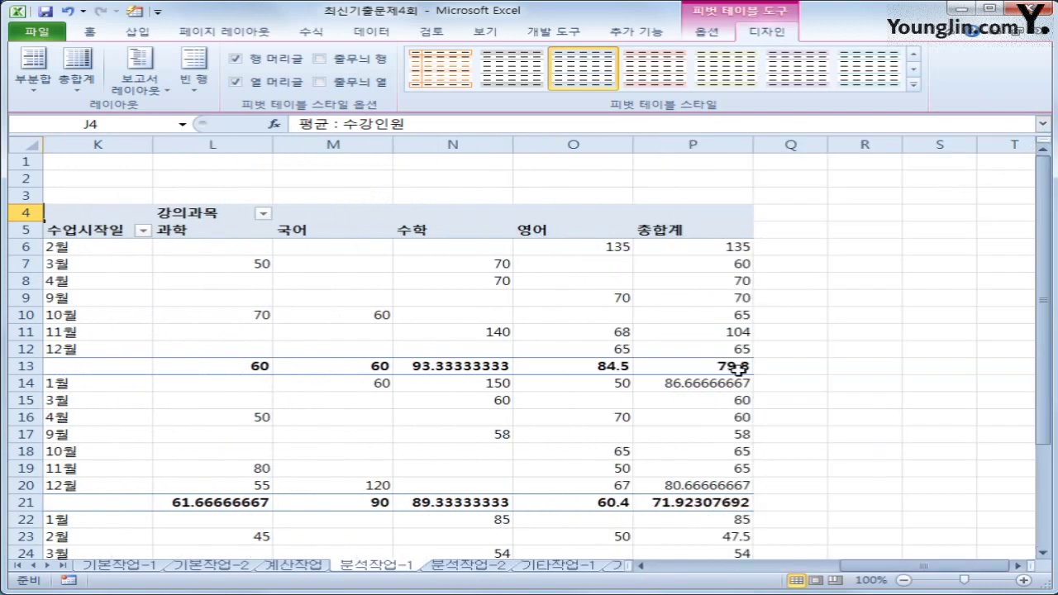
{"action": "left_click_drag", "start_coordinate": [870, 570], "coordinate": [855, 572]}
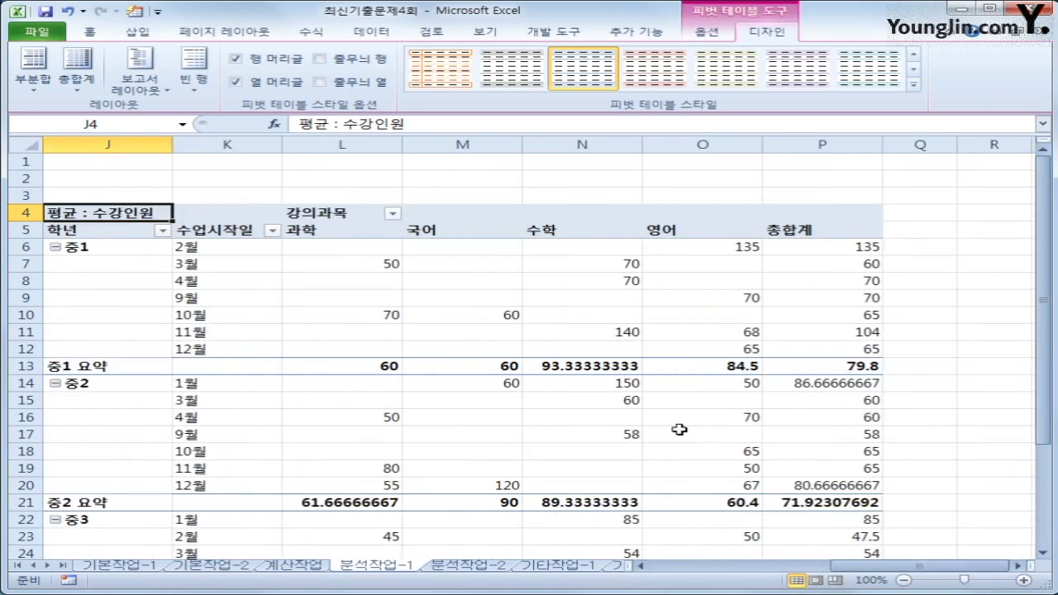
{"action": "scroll", "coordinate": [610, 473], "scroll_direction": "down", "scroll_amount": 1}
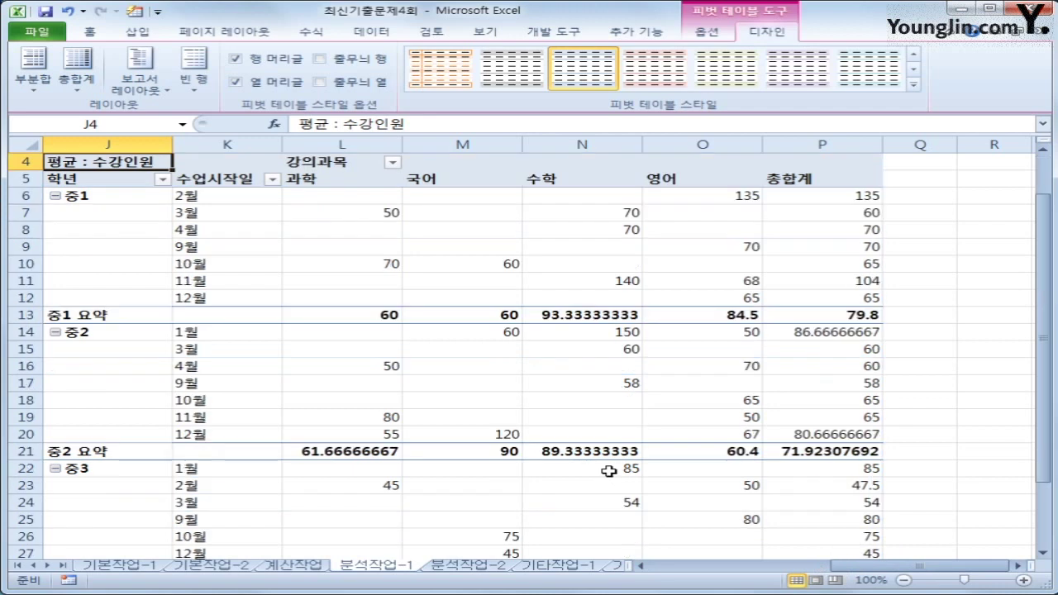
{"action": "left_click", "coordinate": [340, 195]}
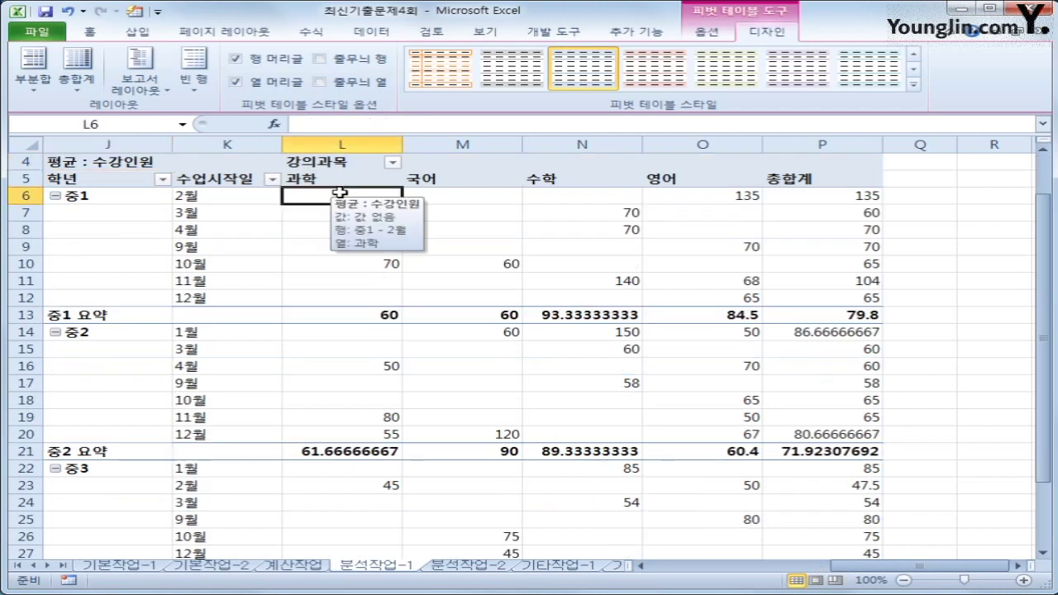
Step: Give the average values the Number format with 0 decimal places
{"action": "left_click", "coordinate": [116, 161]}
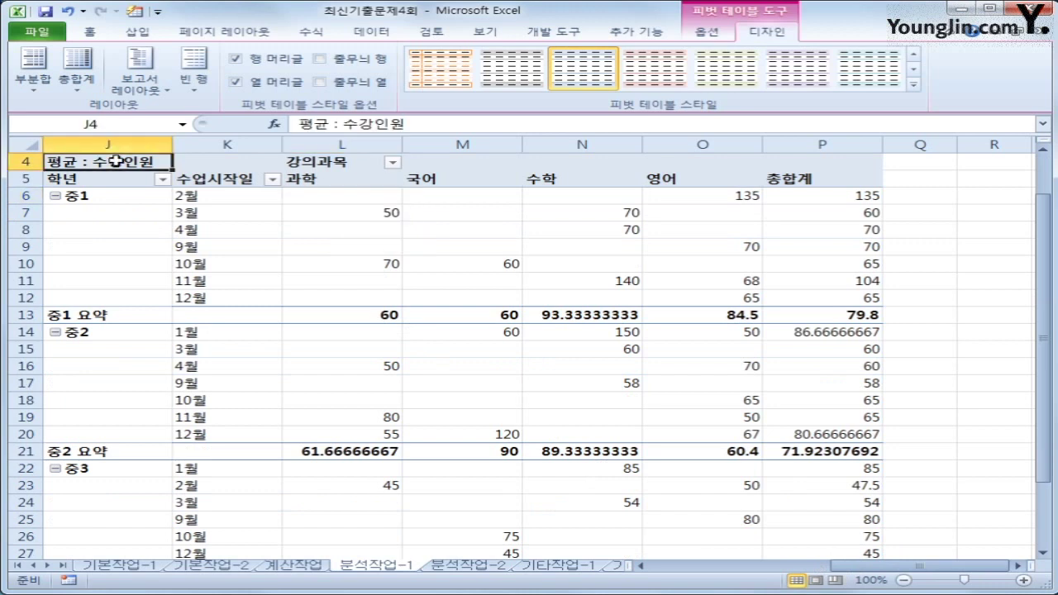
{"action": "right_click", "coordinate": [117, 163]}
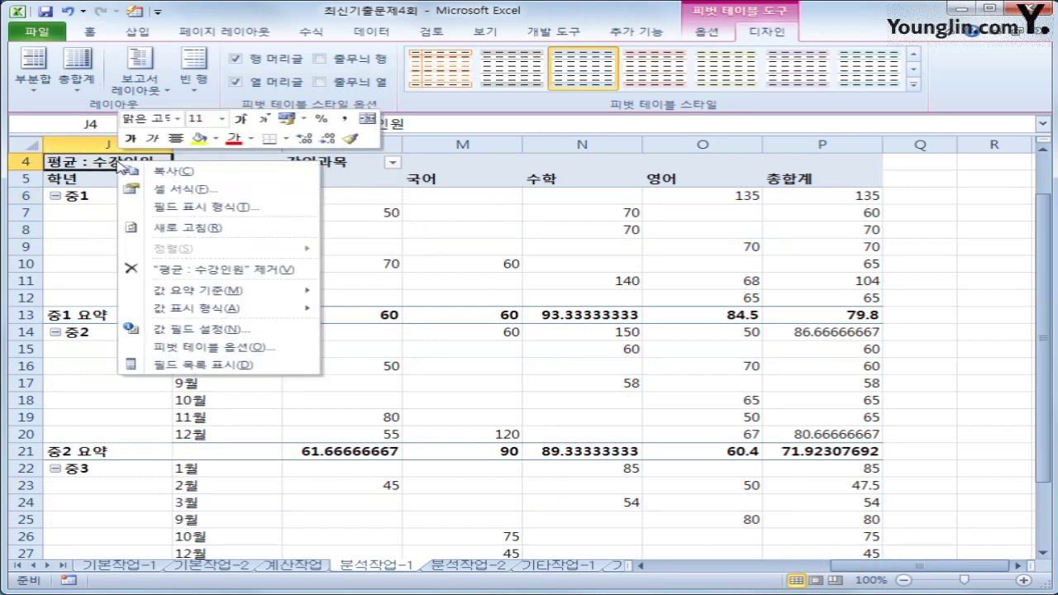
{"action": "left_click", "coordinate": [234, 208]}
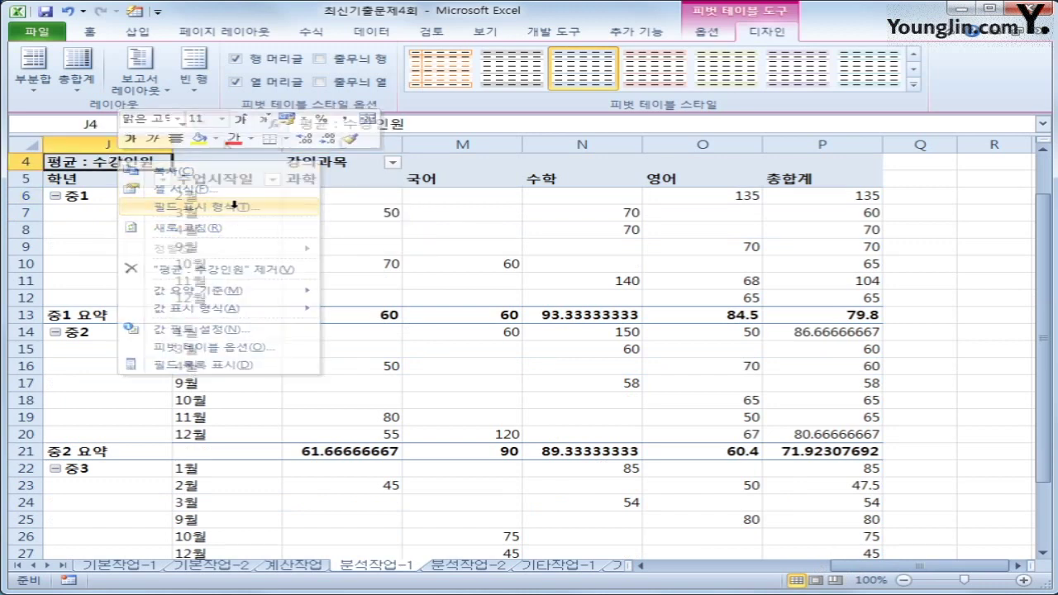
{"action": "left_click", "coordinate": [282, 205]}
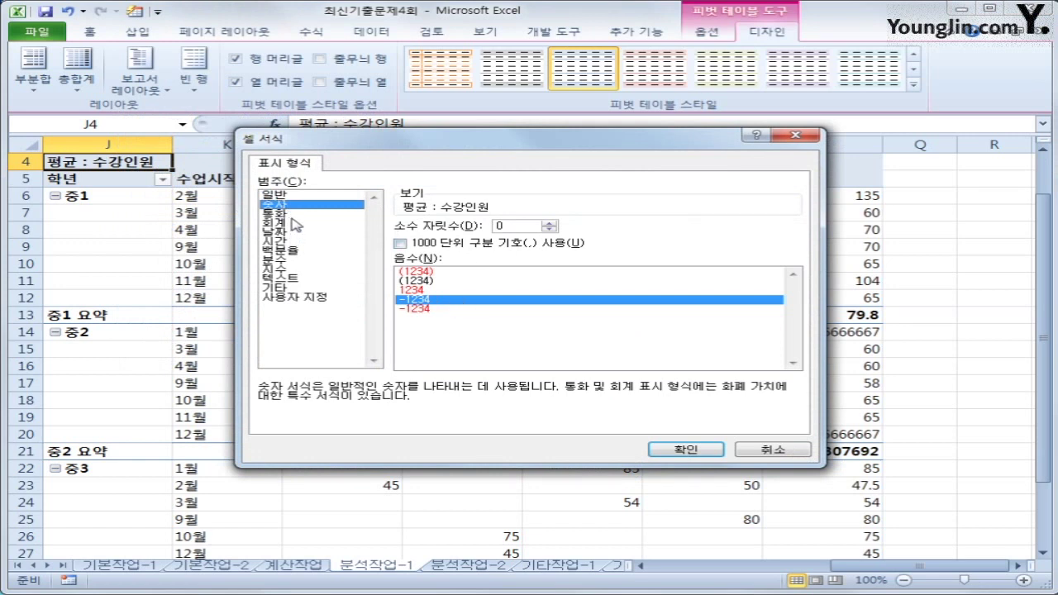
{"action": "left_click", "coordinate": [686, 450]}
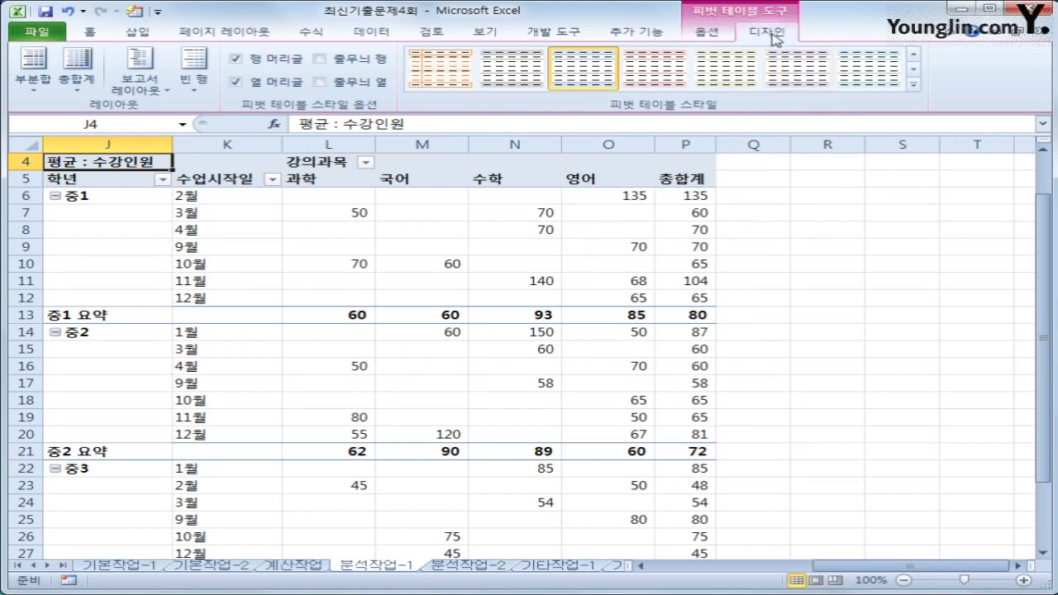
{"action": "left_click", "coordinate": [914, 84]}
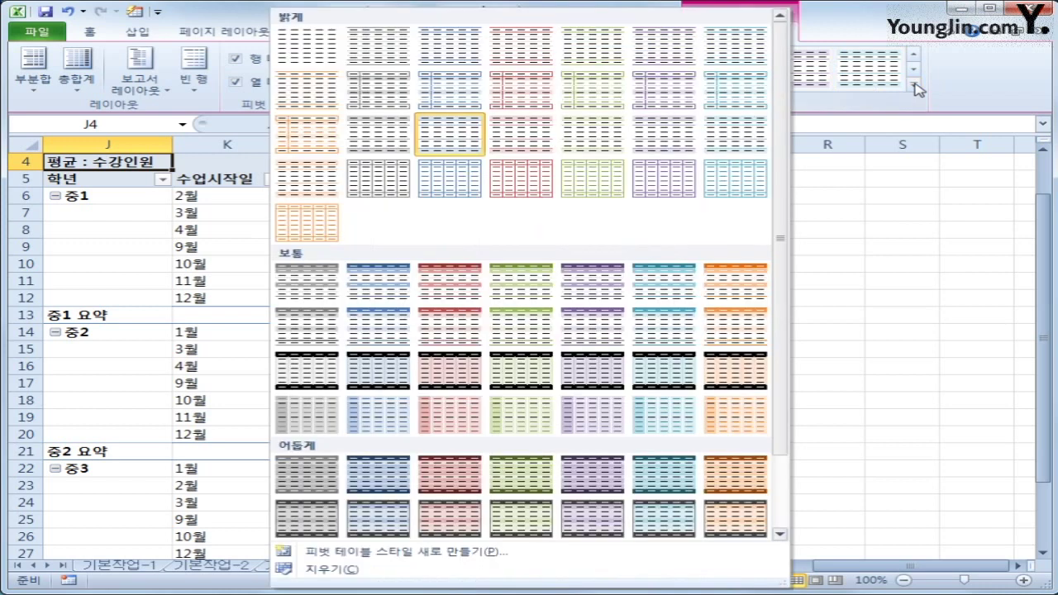
{"action": "left_click", "coordinate": [517, 337]}
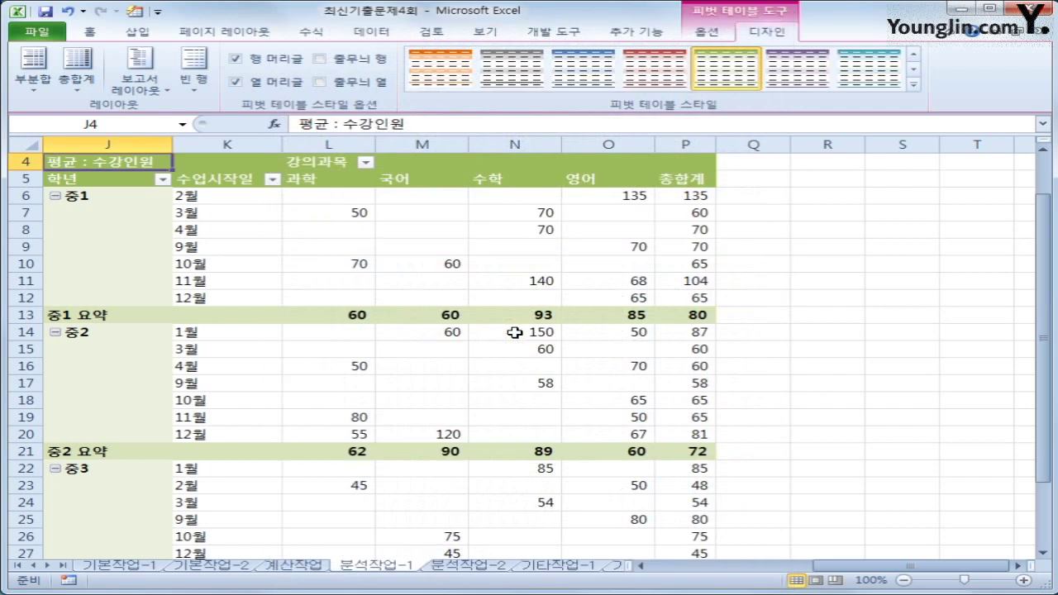
{"action": "left_click", "coordinate": [903, 372]}
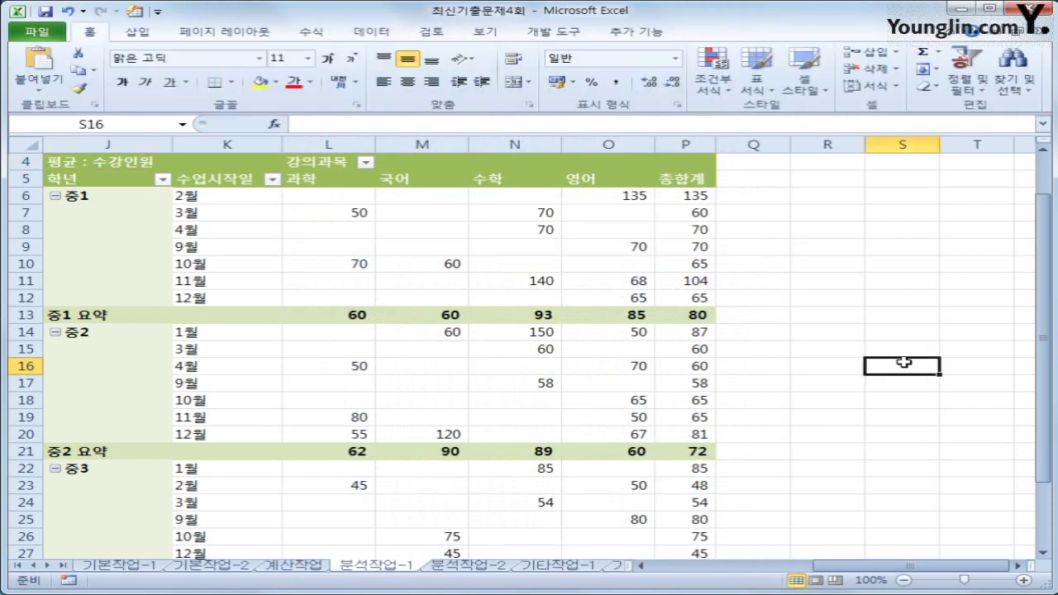
{"action": "left_click_drag", "start_coordinate": [901, 566], "coordinate": [854, 571]}
{"action": "scroll", "coordinate": [798, 538], "scroll_direction": "up", "scroll_amount": 1}
{"action": "scroll", "coordinate": [839, 555], "scroll_direction": "down", "scroll_amount": 2}
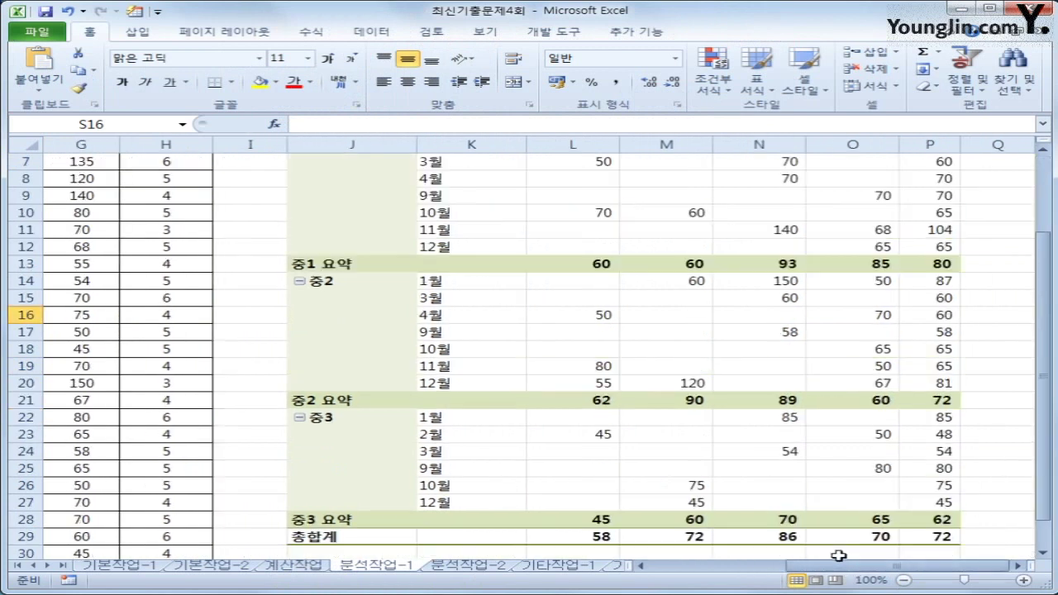
{"action": "scroll", "coordinate": [838, 556], "scroll_direction": "up", "scroll_amount": 2}
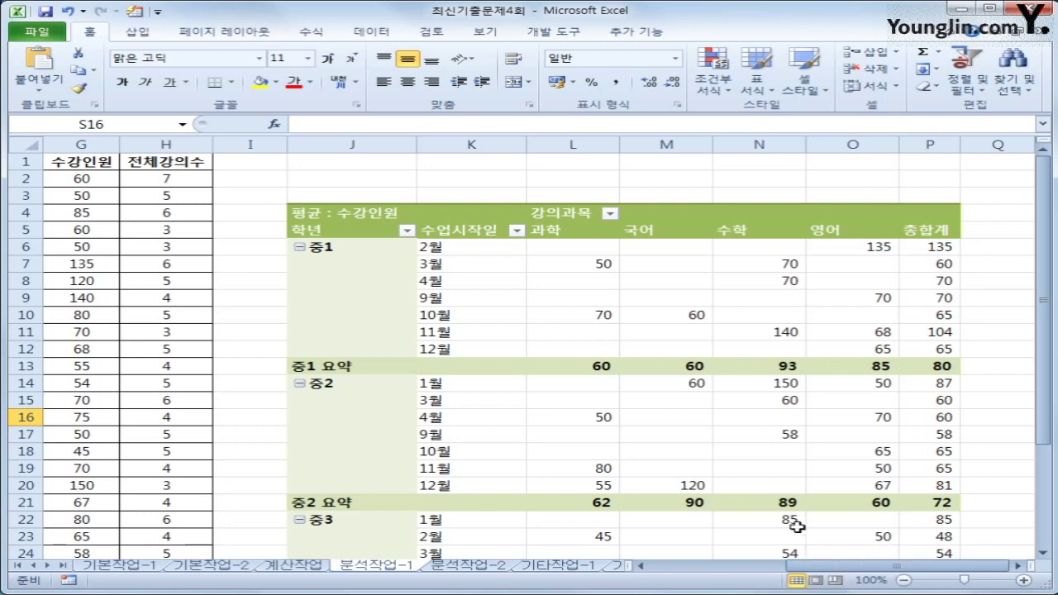
{"action": "left_click", "coordinate": [919, 169]}
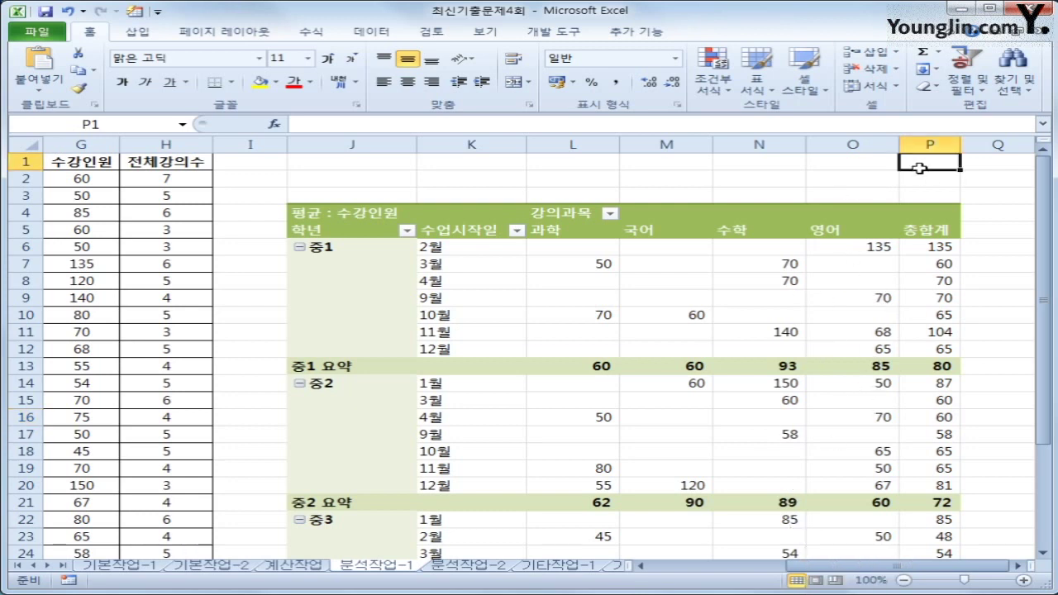
Step: On 분석작업-2, start recording a macro named 통계 and select J5:K9
{"action": "left_click", "coordinate": [461, 567]}
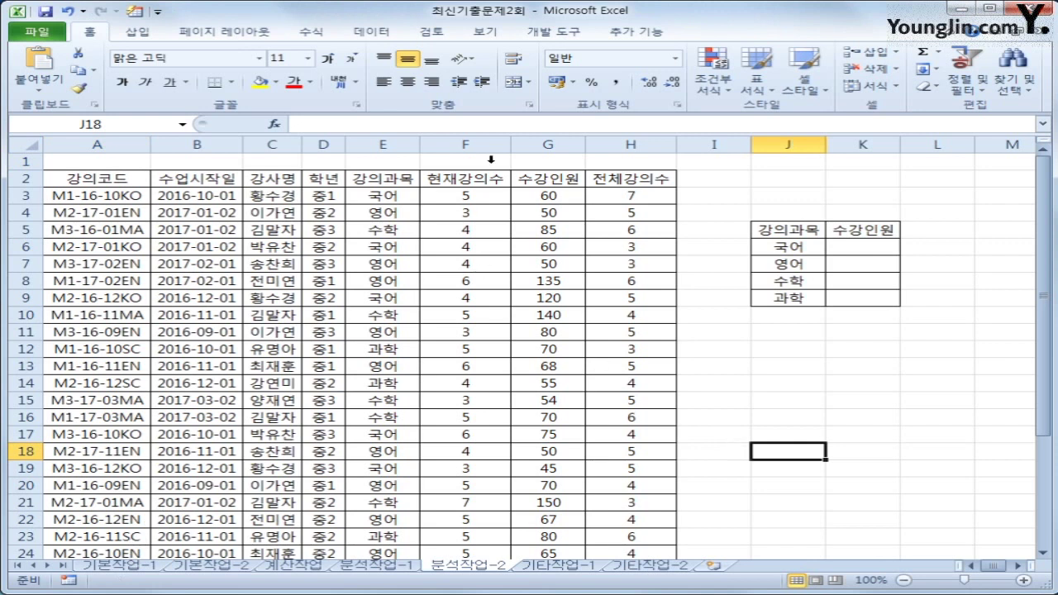
{"action": "left_click", "coordinate": [551, 33]}
{"action": "left_click", "coordinate": [168, 55]}
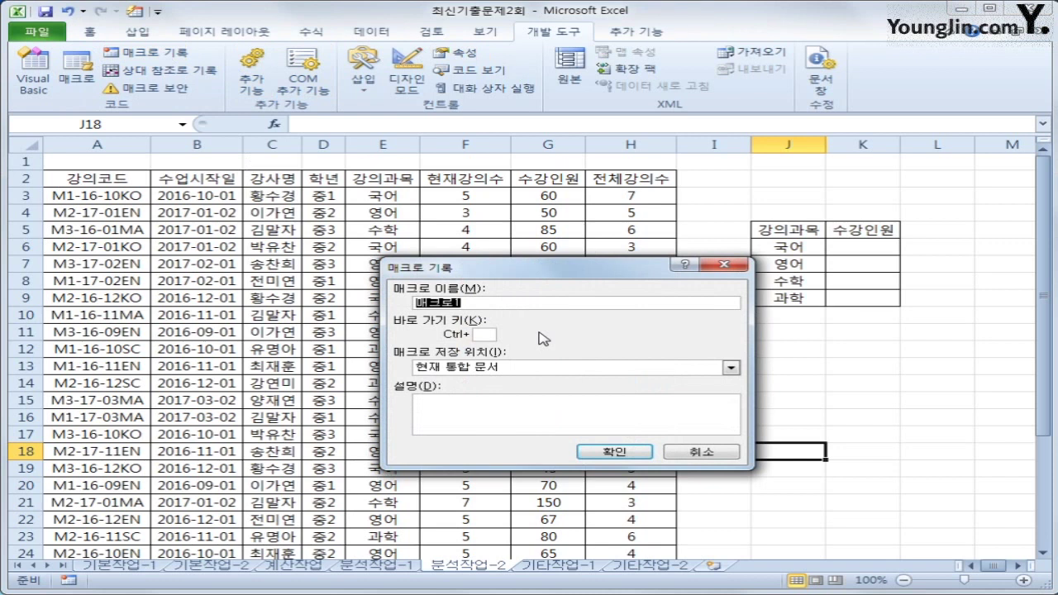
{"action": "type", "text": "xhl"}
{"action": "key", "text": "BackSpace"}
{"action": "key", "text": "BackSpace"}
{"action": "type", "text": "통계"}
{"action": "key", "text": "Return"}
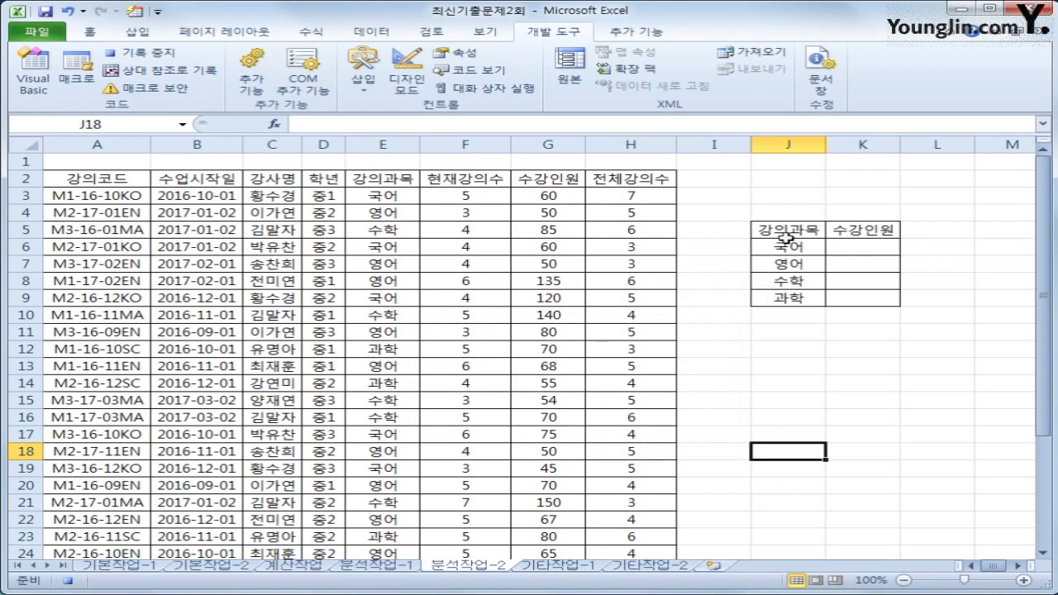
{"action": "left_click_drag", "start_coordinate": [787, 237], "coordinate": [840, 290]}
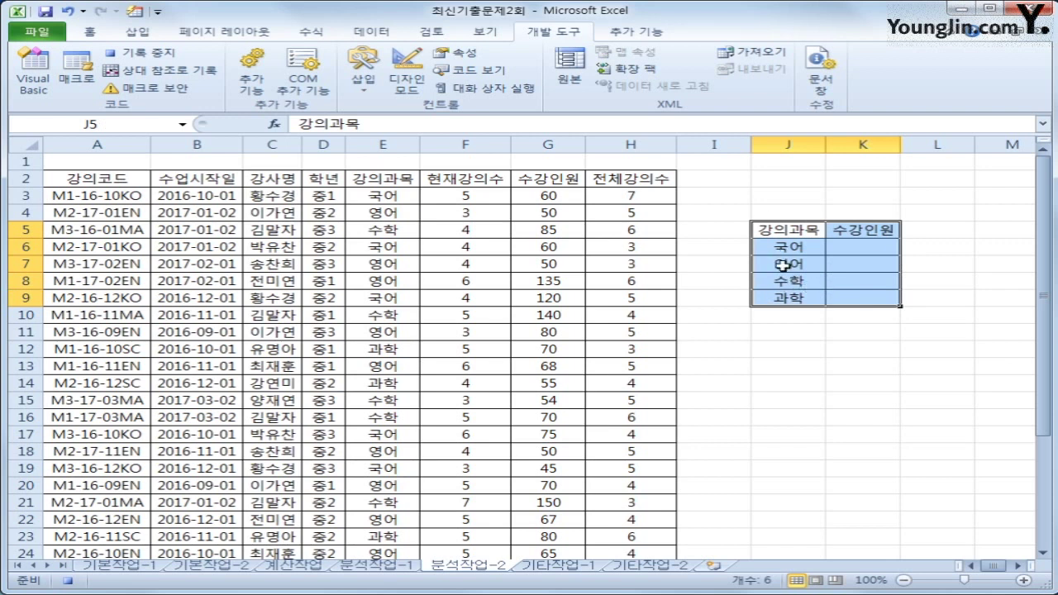
Step: Set up Consolidate with the Average function and add the source range E2:H32
{"action": "left_click", "coordinate": [373, 31]}
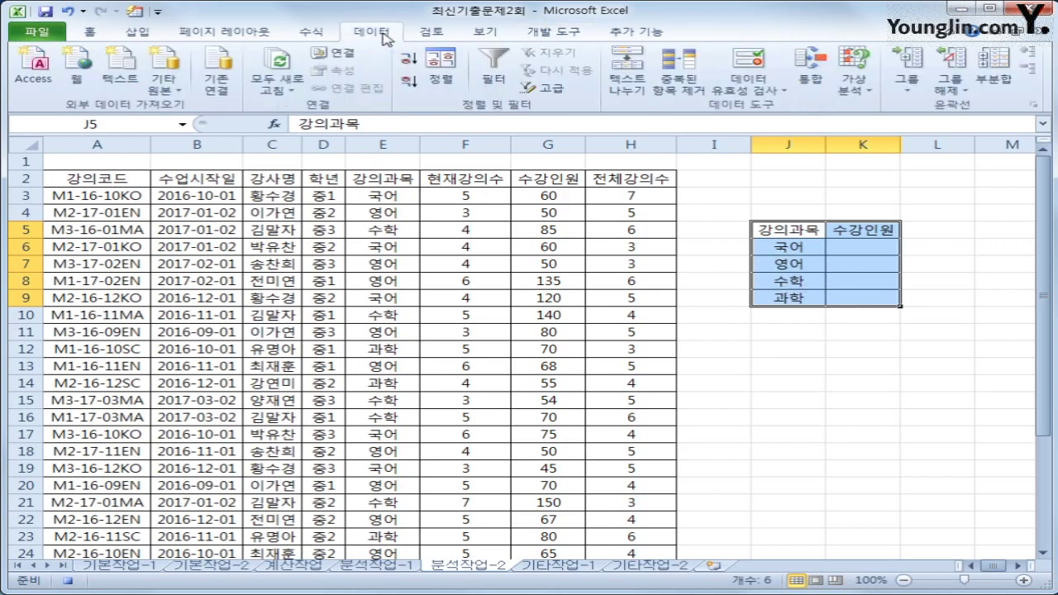
{"action": "left_click", "coordinate": [806, 82]}
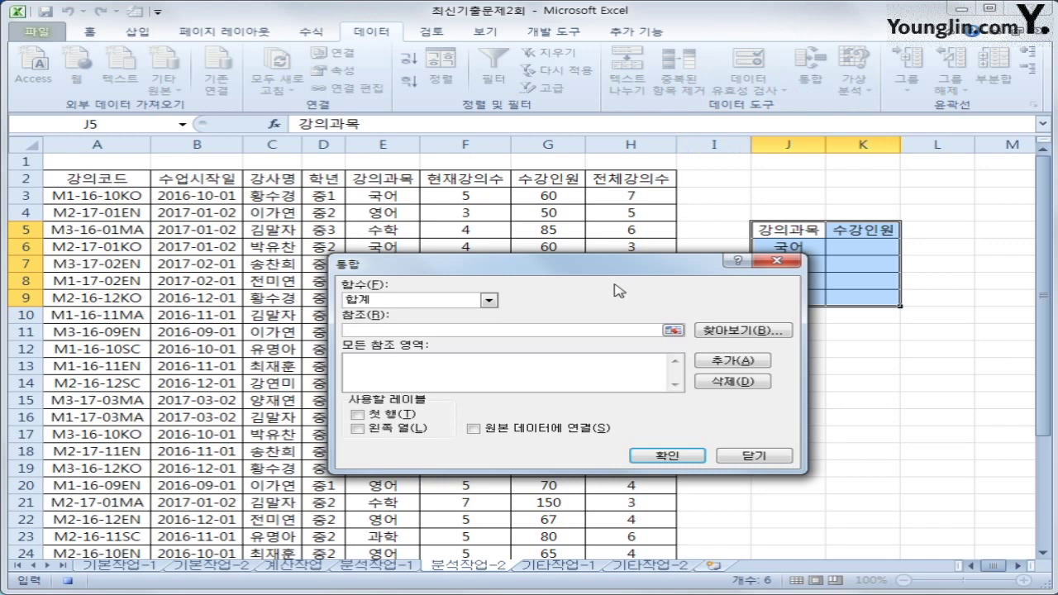
{"action": "left_click", "coordinate": [488, 301]}
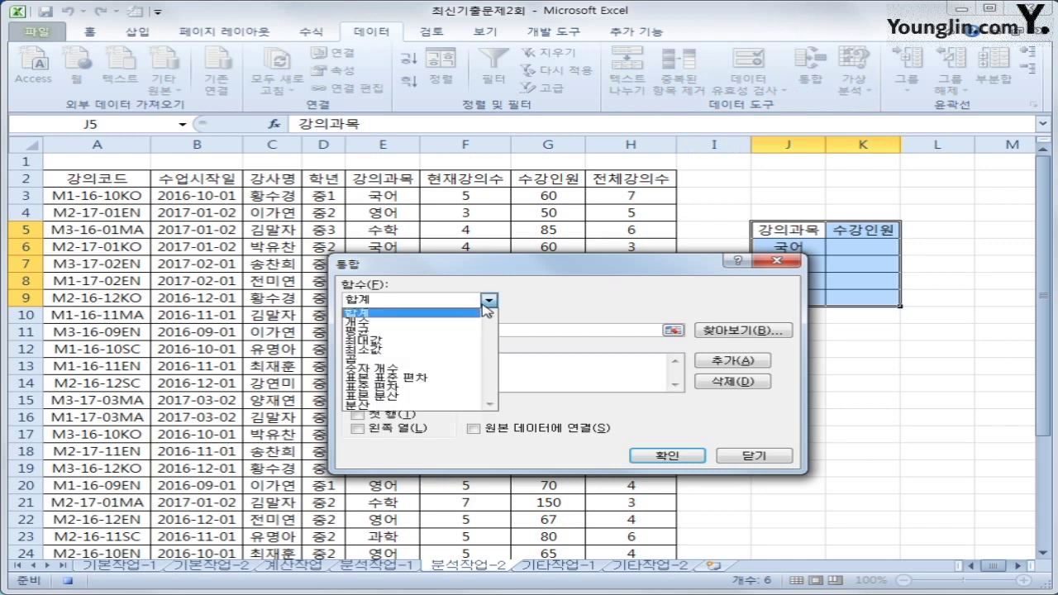
{"action": "left_click", "coordinate": [438, 333]}
{"action": "left_click", "coordinate": [423, 331]}
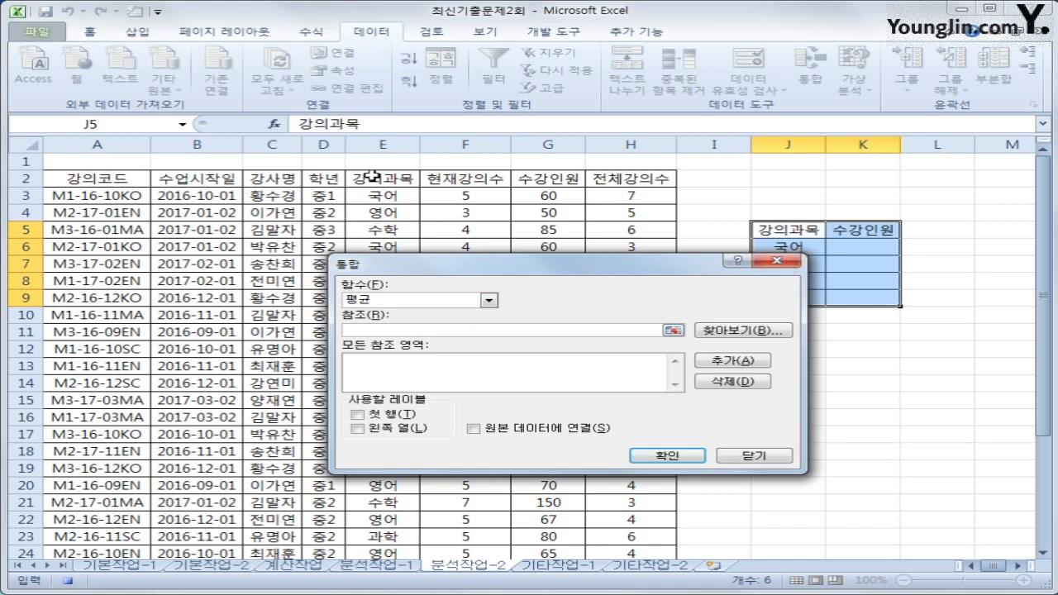
{"action": "left_click_drag", "start_coordinate": [374, 176], "coordinate": [552, 500]}
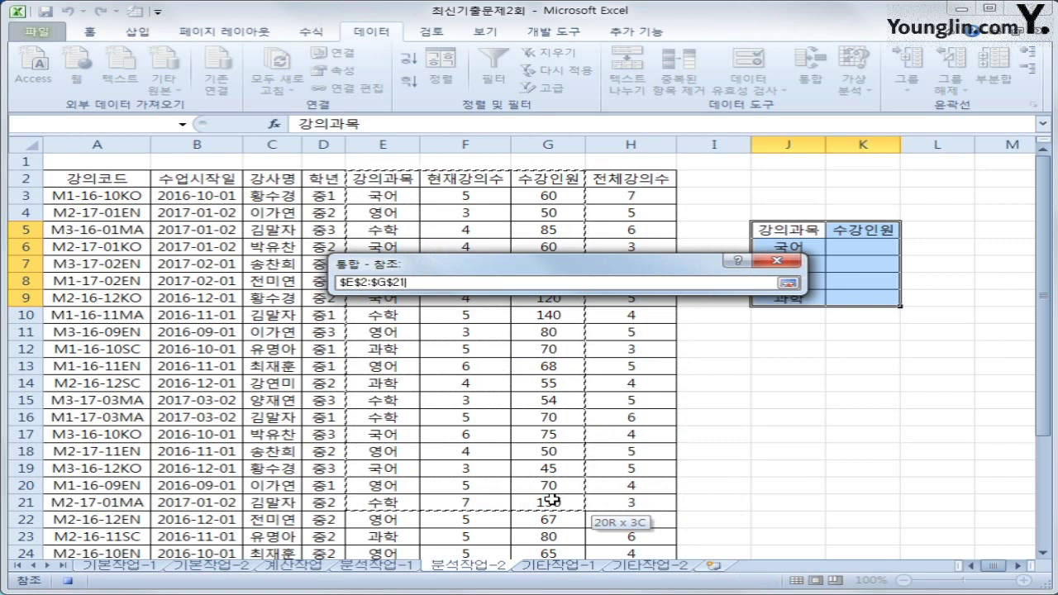
{"action": "left_click_drag", "start_coordinate": [551, 500], "coordinate": [628, 534]}
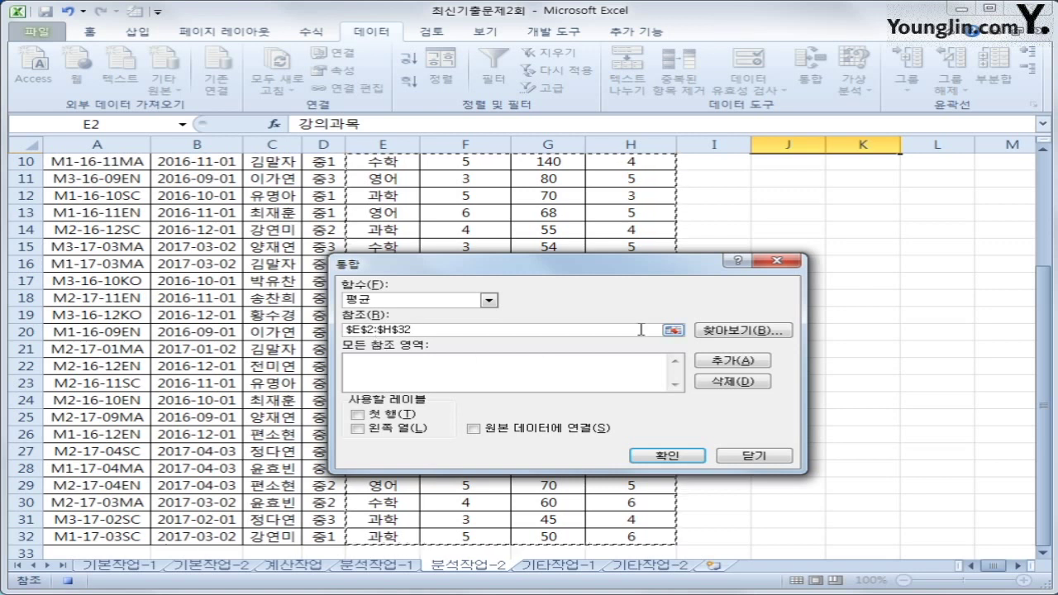
{"action": "left_click", "coordinate": [725, 366]}
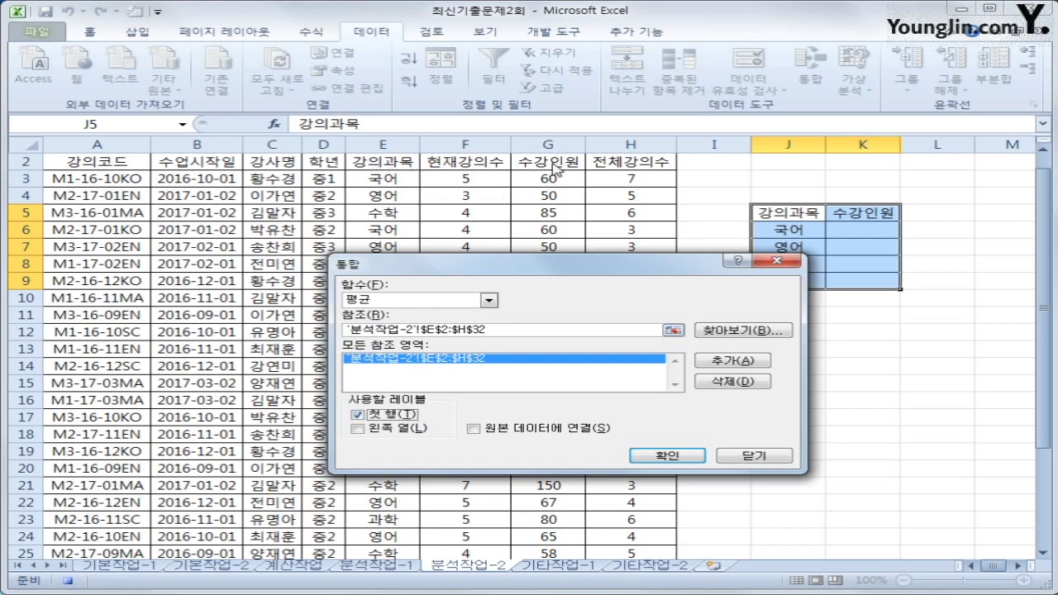
Step: Consolidate using left-column labels to get averages (국어 72, 영어 70, 수학 85.875), then stop recording
{"action": "left_click", "coordinate": [409, 430]}
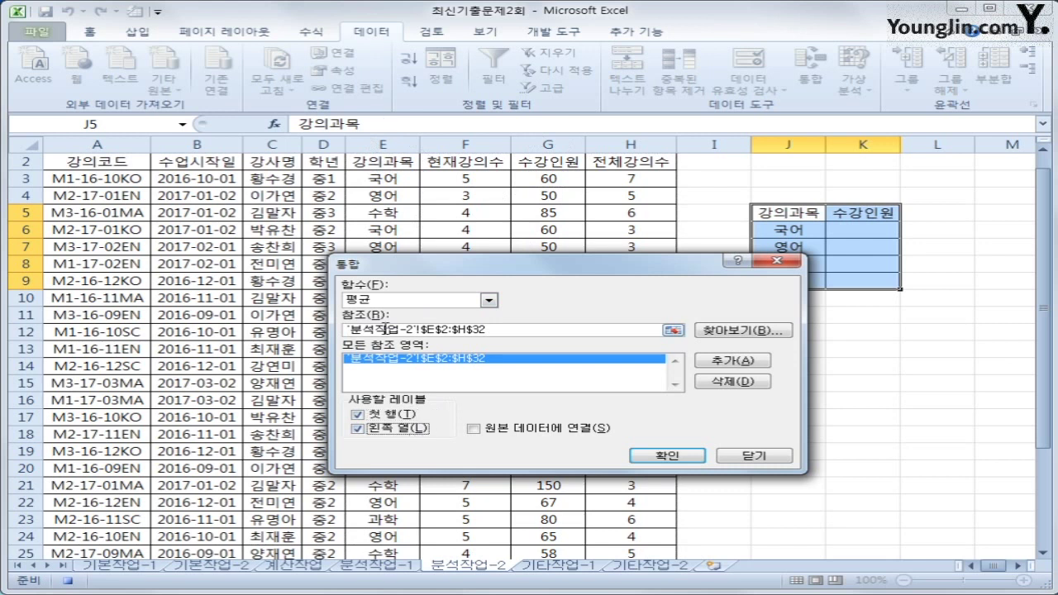
{"action": "left_click_drag", "start_coordinate": [503, 273], "coordinate": [512, 316]}
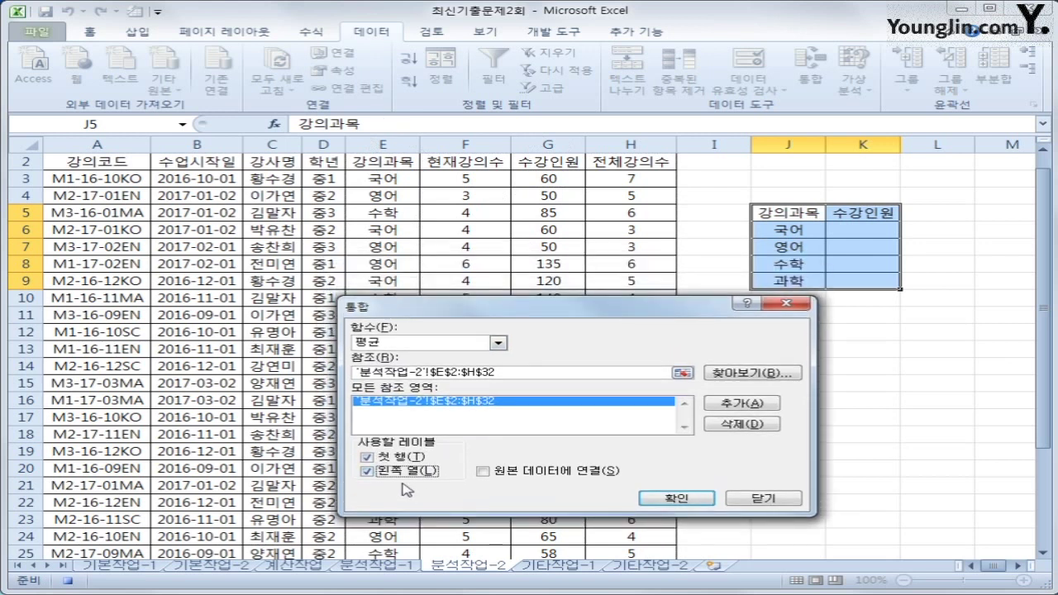
{"action": "left_click", "coordinate": [676, 497]}
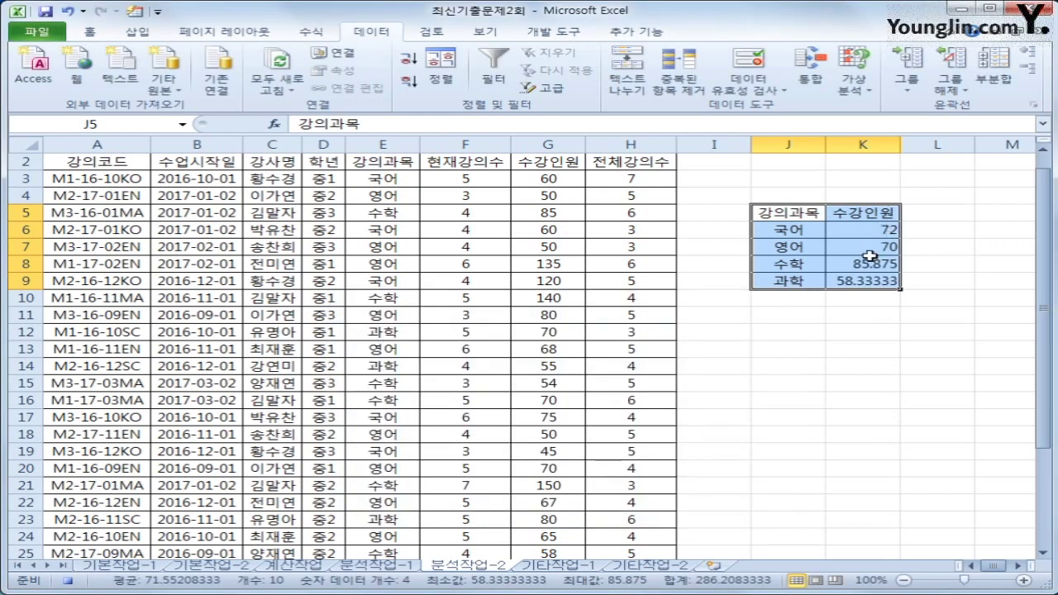
{"action": "left_click", "coordinate": [867, 277]}
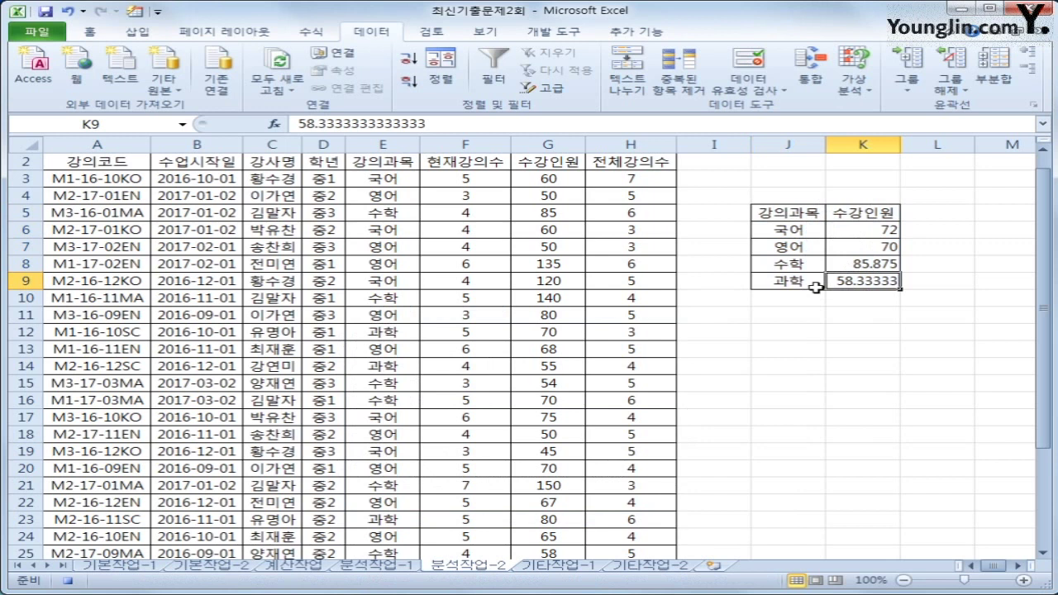
{"action": "left_click", "coordinate": [861, 229]}
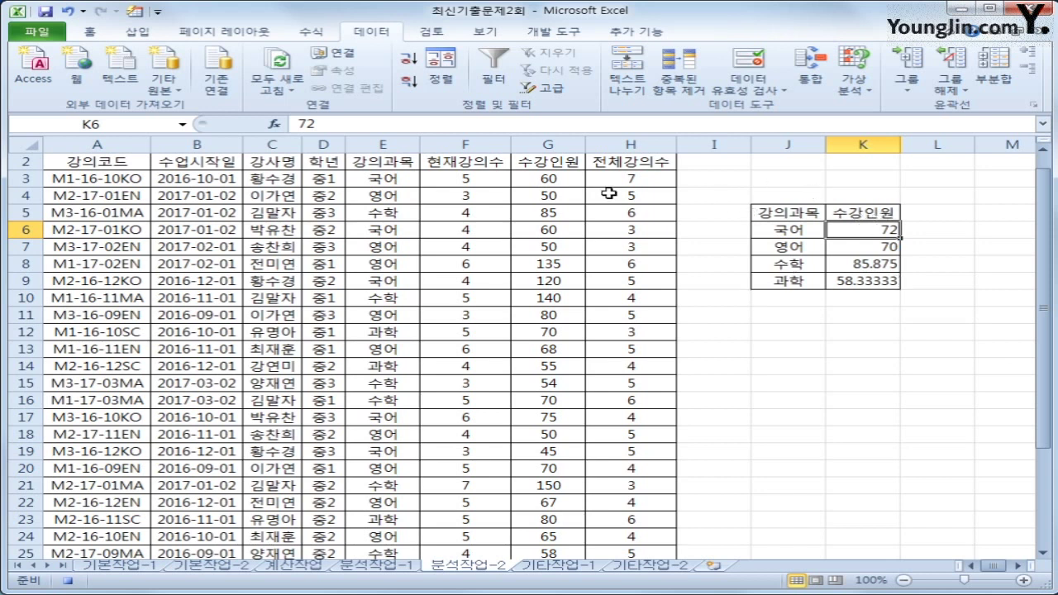
{"action": "left_click", "coordinate": [546, 32]}
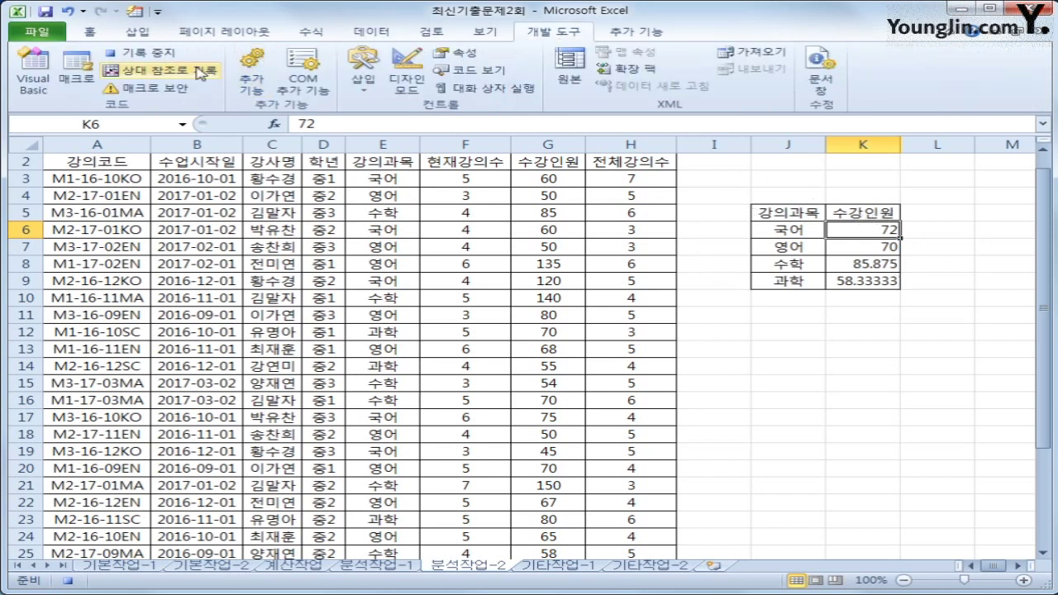
{"action": "left_click", "coordinate": [163, 55]}
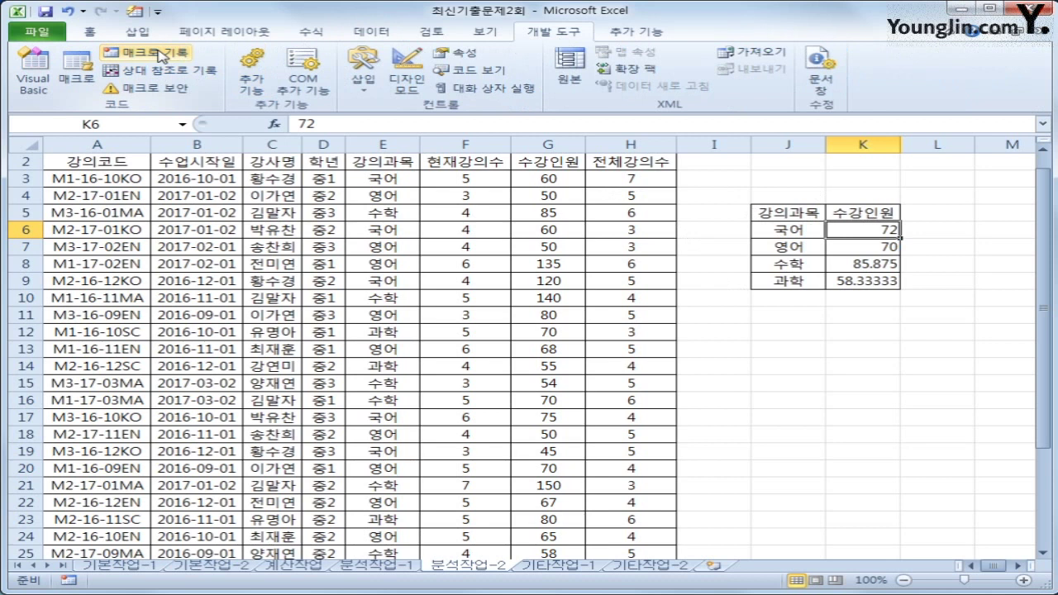
Step: Draw a form-control button over J3:K4, assign the 통합 macro, and caption it 수강인원 평균
{"action": "left_click", "coordinate": [828, 332]}
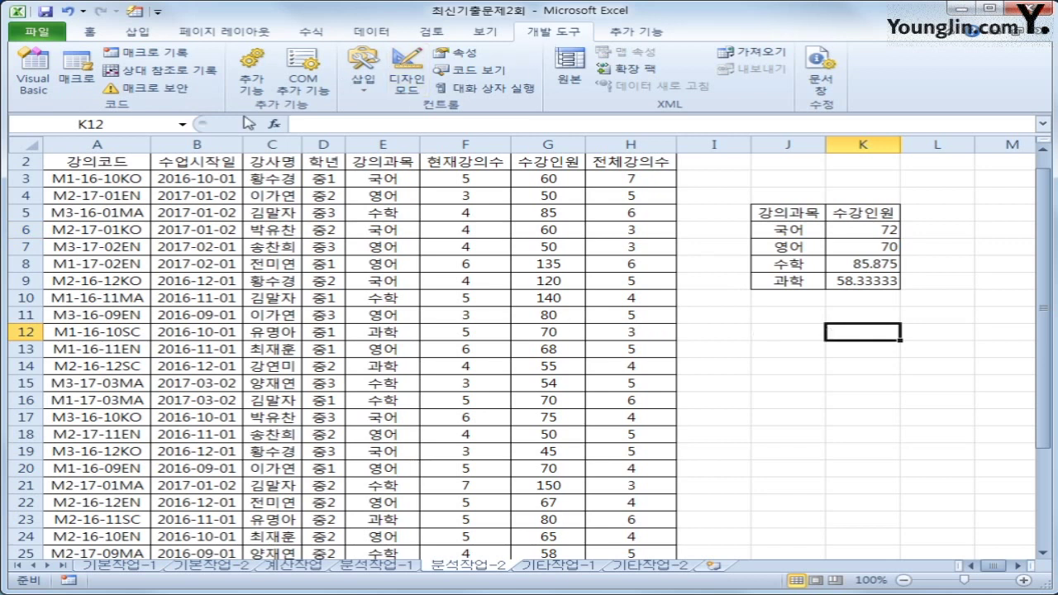
{"action": "left_click", "coordinate": [364, 83]}
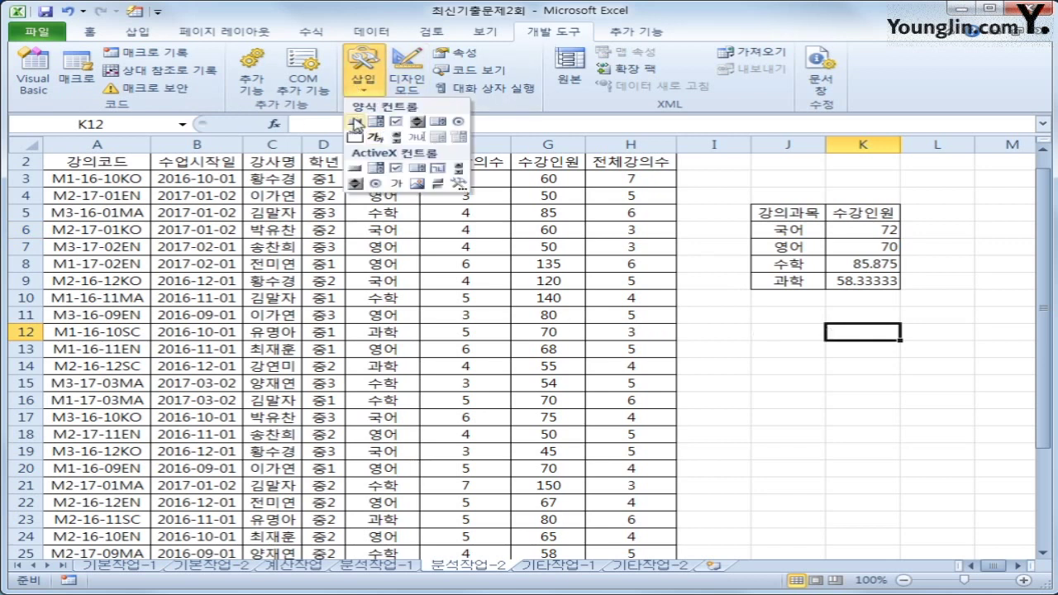
{"action": "left_click", "coordinate": [357, 124]}
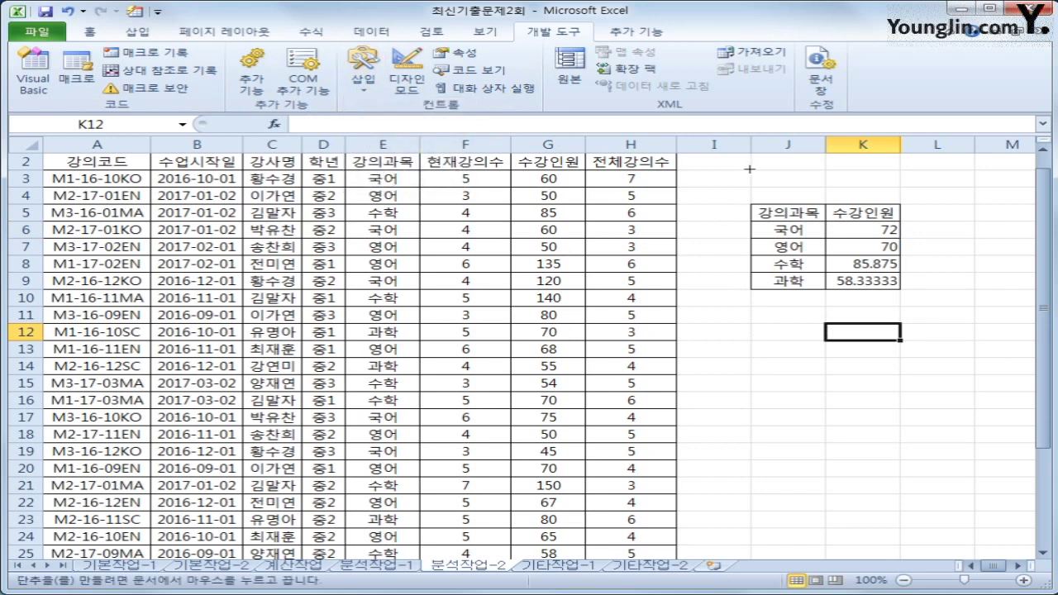
{"action": "left_click_drag", "start_coordinate": [749, 169], "coordinate": [888, 210]}
{"action": "left_click_drag", "start_coordinate": [626, 289], "coordinate": [518, 199]}
{"action": "left_click", "coordinate": [290, 241]}
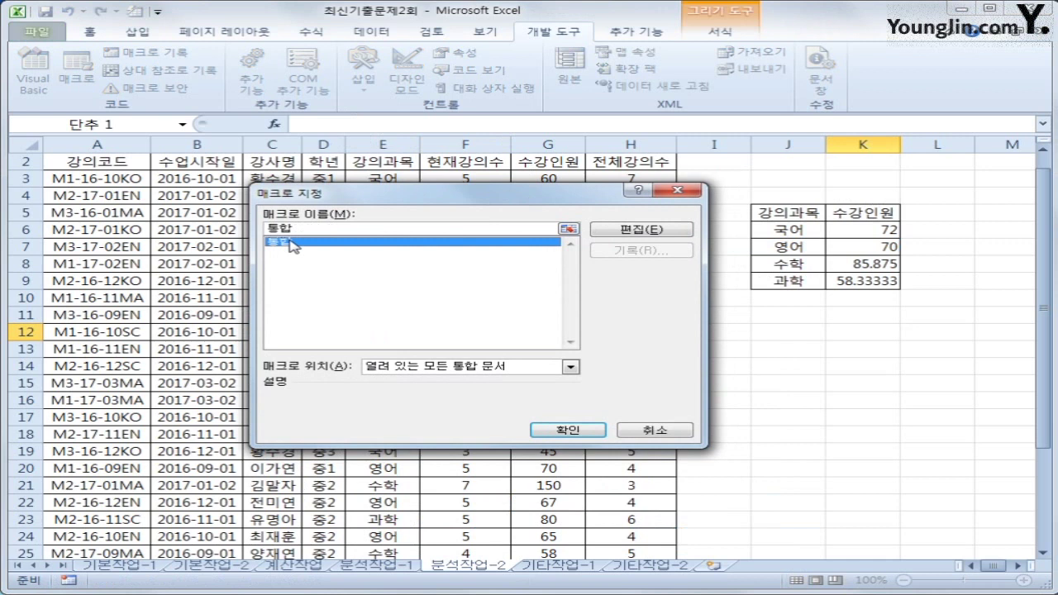
{"action": "left_click", "coordinate": [562, 428]}
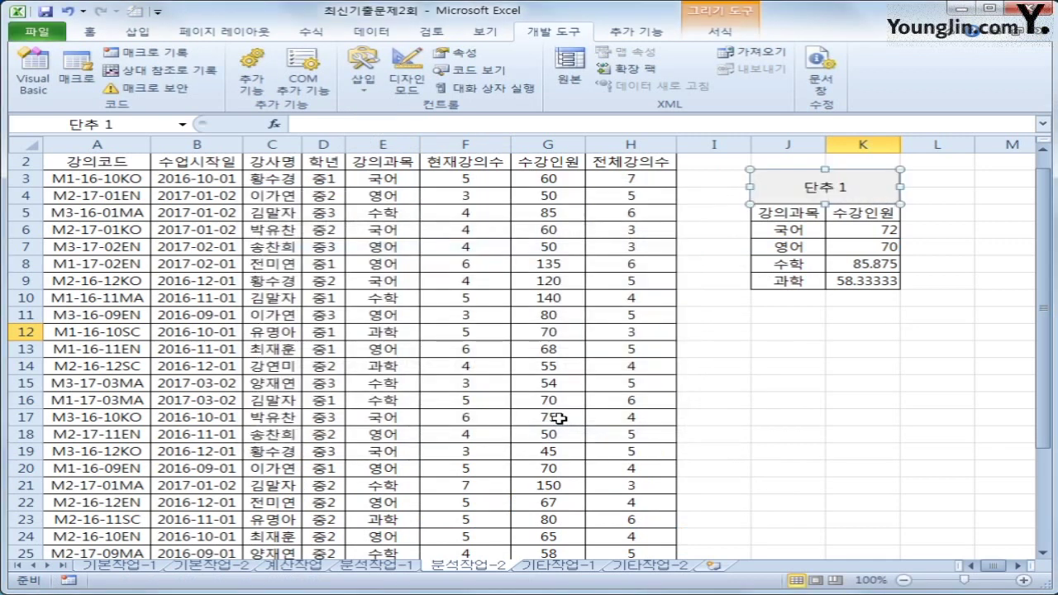
{"action": "type", "text": "수강인원"}
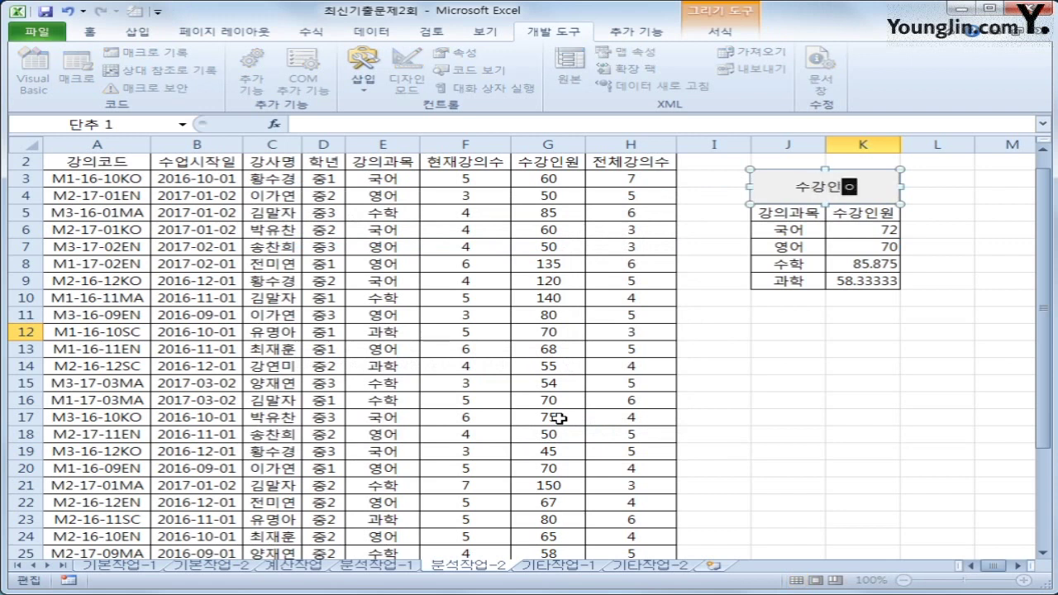
{"action": "type", "text": " 평균"}
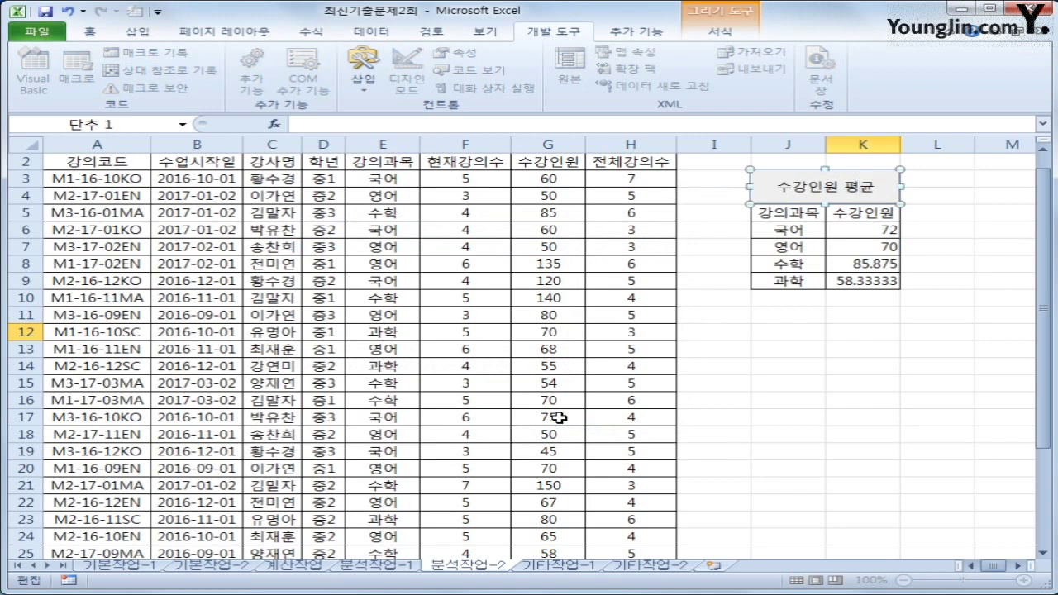
{"action": "left_click", "coordinate": [848, 362]}
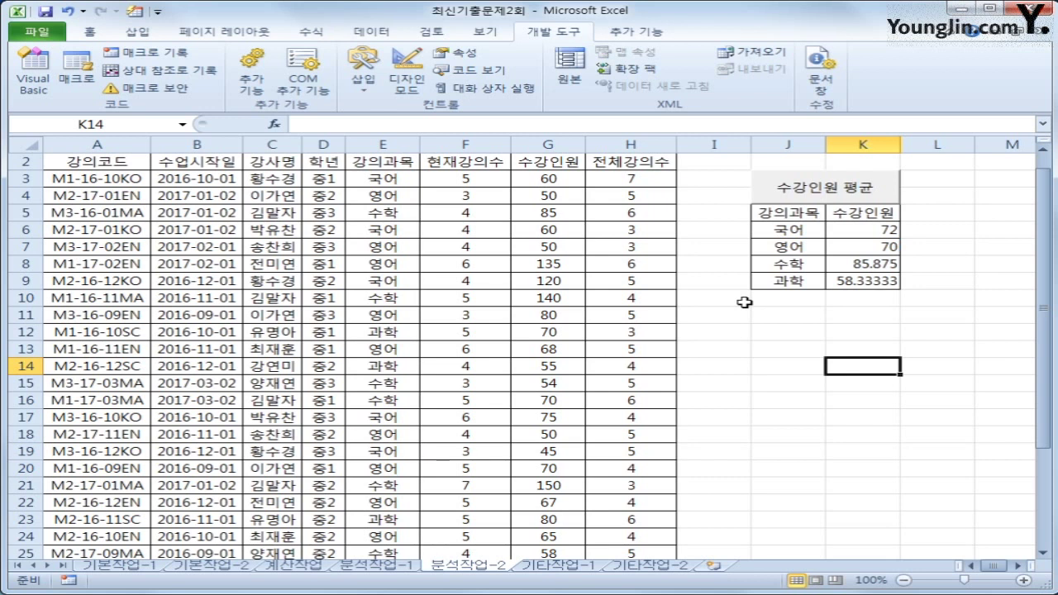
Step: On the 기타작업-1 sheet, select the chart's 평균수강생 series and scroll the full chart into view
{"action": "left_click", "coordinate": [546, 569]}
{"action": "left_click", "coordinate": [780, 283]}
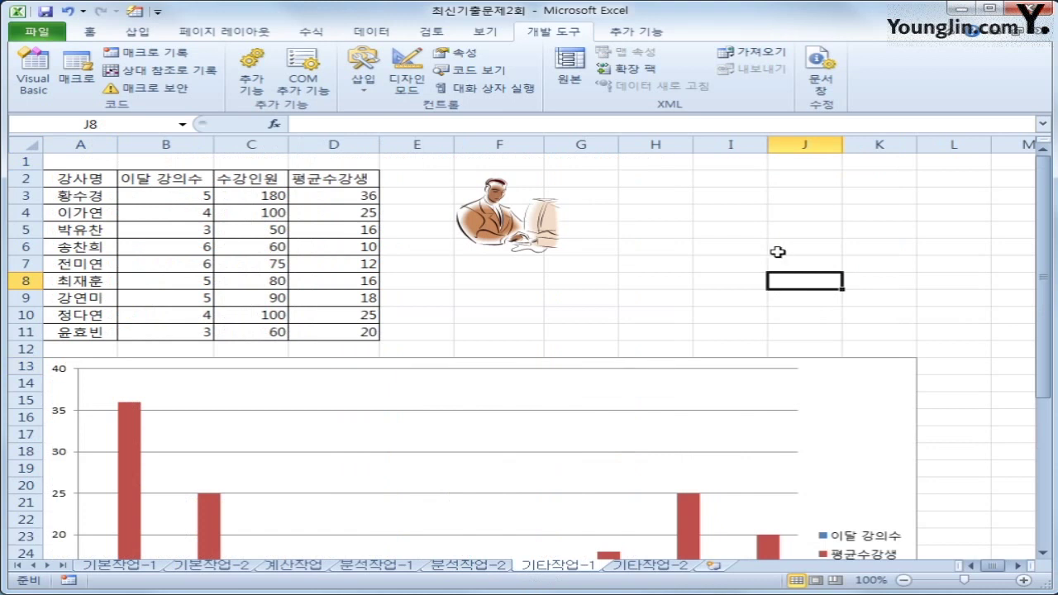
{"action": "scroll", "coordinate": [861, 388], "scroll_direction": "down", "scroll_amount": 2}
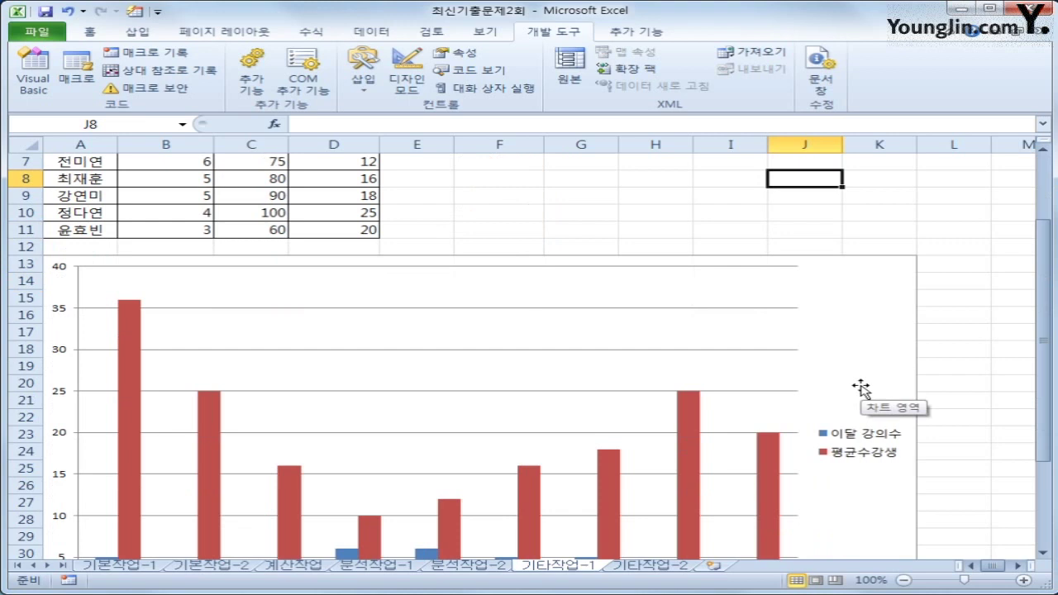
{"action": "scroll", "coordinate": [859, 382], "scroll_direction": "up", "scroll_amount": 2}
{"action": "left_click", "coordinate": [857, 380]}
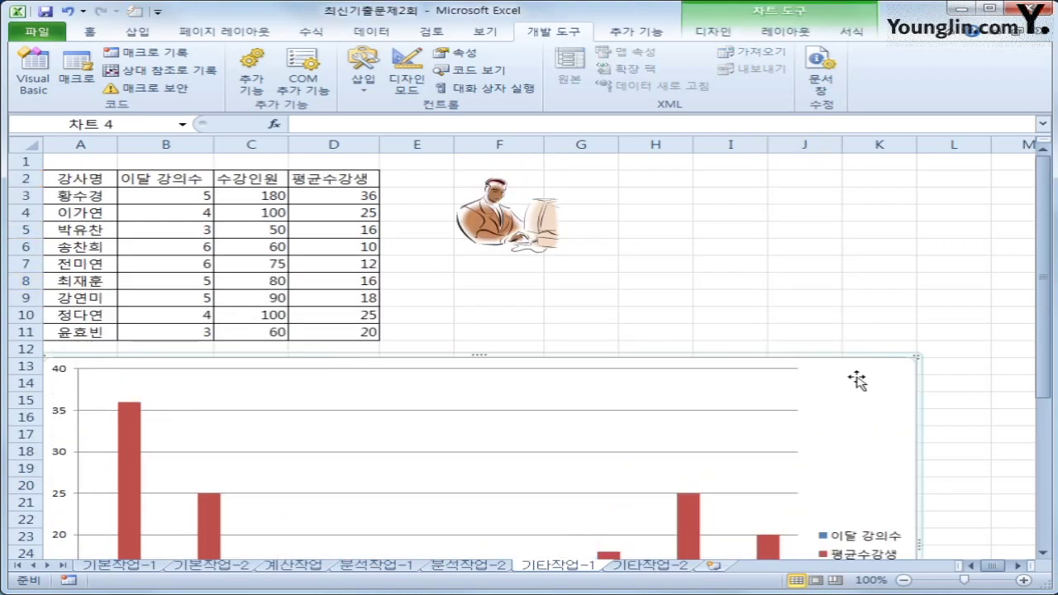
{"action": "scroll", "coordinate": [857, 380], "scroll_direction": "down", "scroll_amount": 2}
{"action": "mouse_move", "coordinate": [686, 466]}
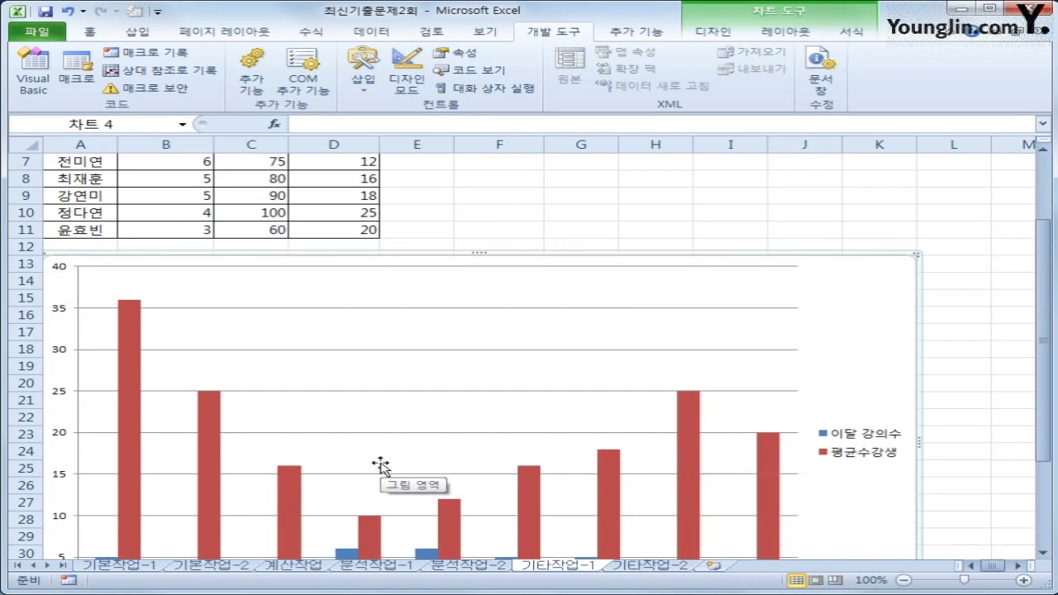
{"action": "left_click", "coordinate": [124, 334]}
{"action": "scroll", "coordinate": [129, 334], "scroll_direction": "down", "scroll_amount": 2}
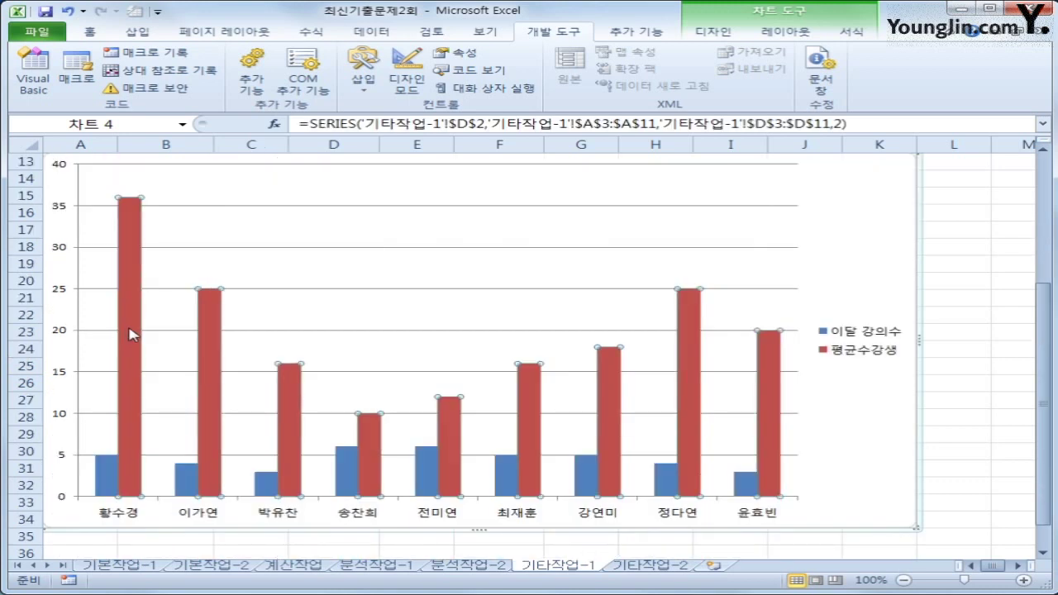
Step: Change the 평균수강생 series chart type to Line with Markers
{"action": "right_click", "coordinate": [131, 236]}
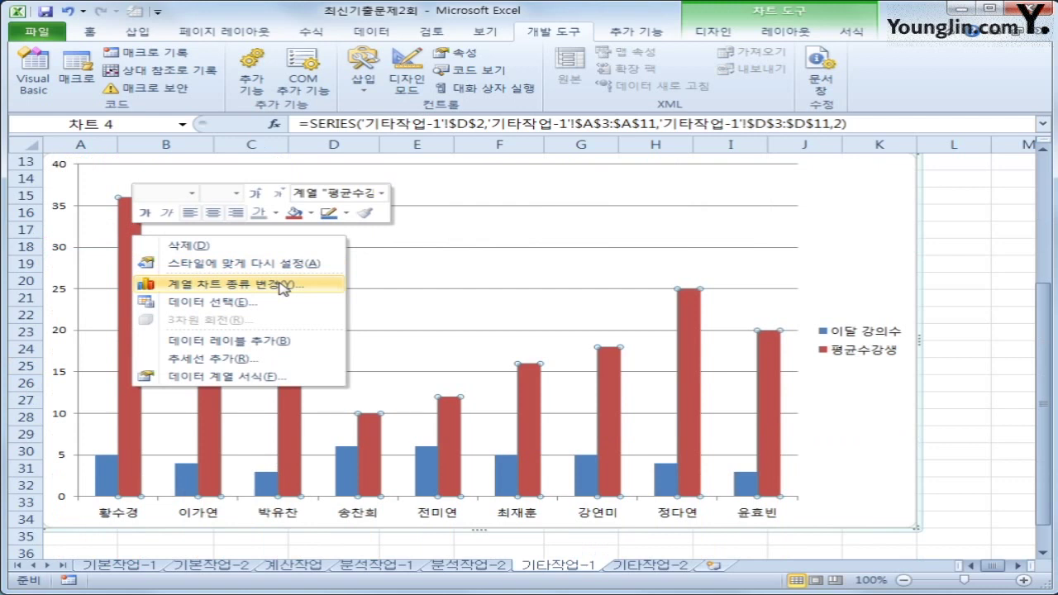
{"action": "left_click", "coordinate": [285, 285]}
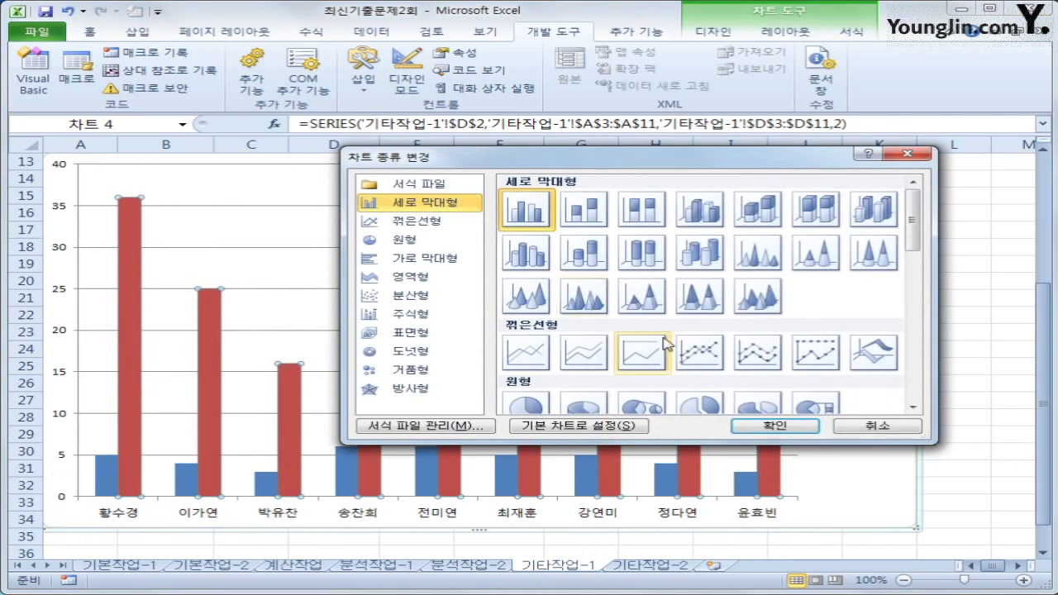
{"action": "left_click", "coordinate": [699, 353]}
{"action": "left_click", "coordinate": [773, 426]}
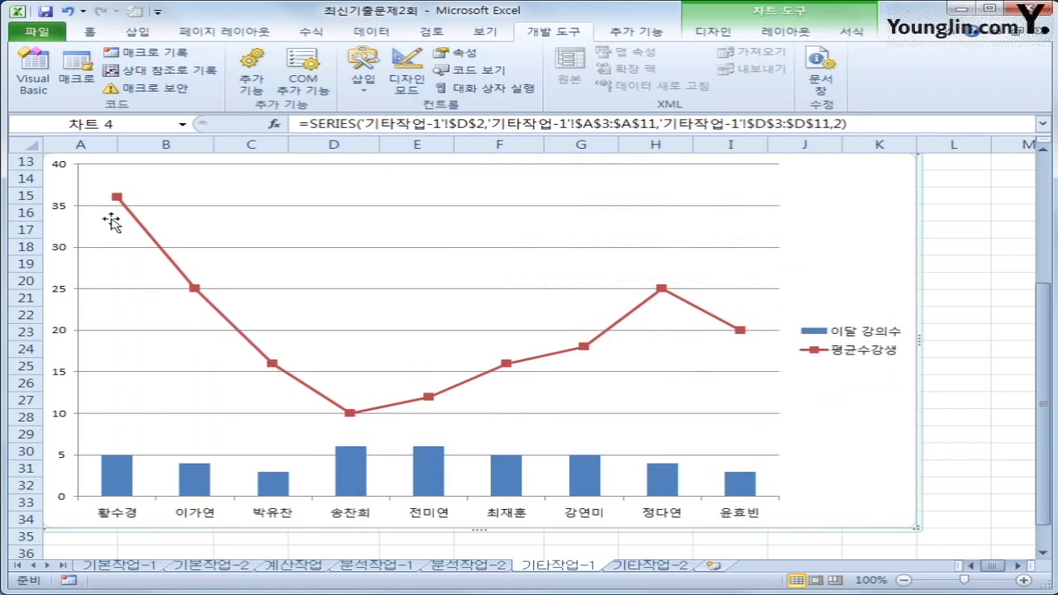
Step: Plot the 평균수강생 line on the secondary axis
{"action": "left_click", "coordinate": [116, 198]}
{"action": "right_click", "coordinate": [116, 198]}
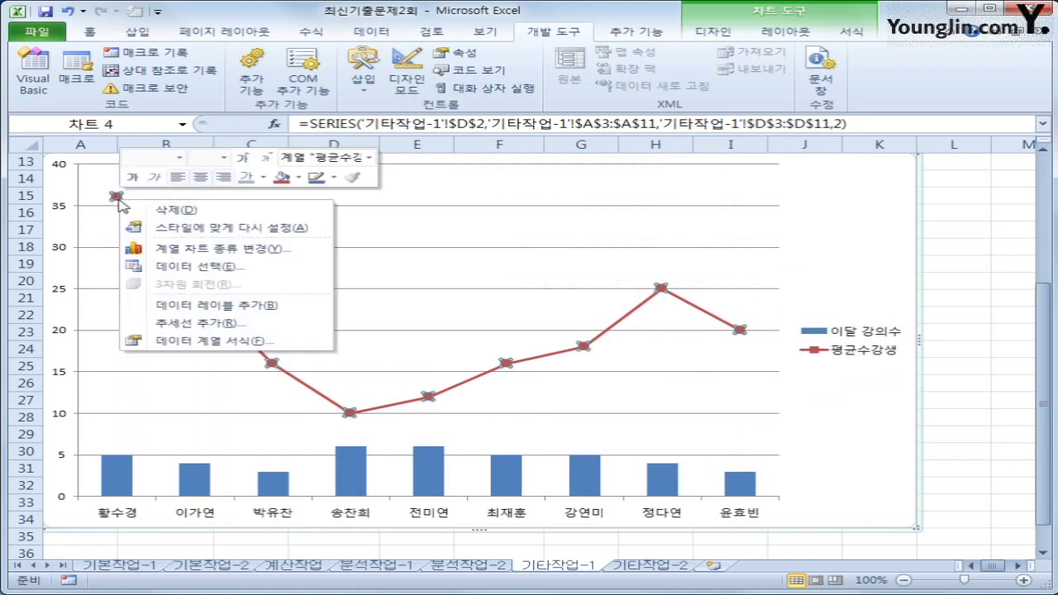
{"action": "left_click", "coordinate": [325, 343]}
{"action": "left_click", "coordinate": [496, 183]}
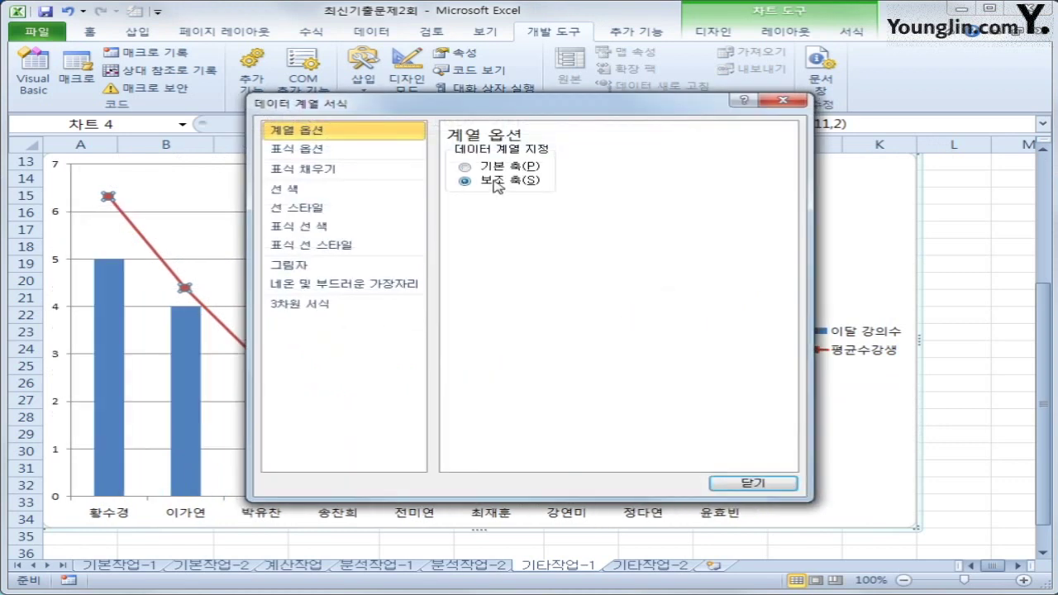
{"action": "left_click", "coordinate": [749, 483]}
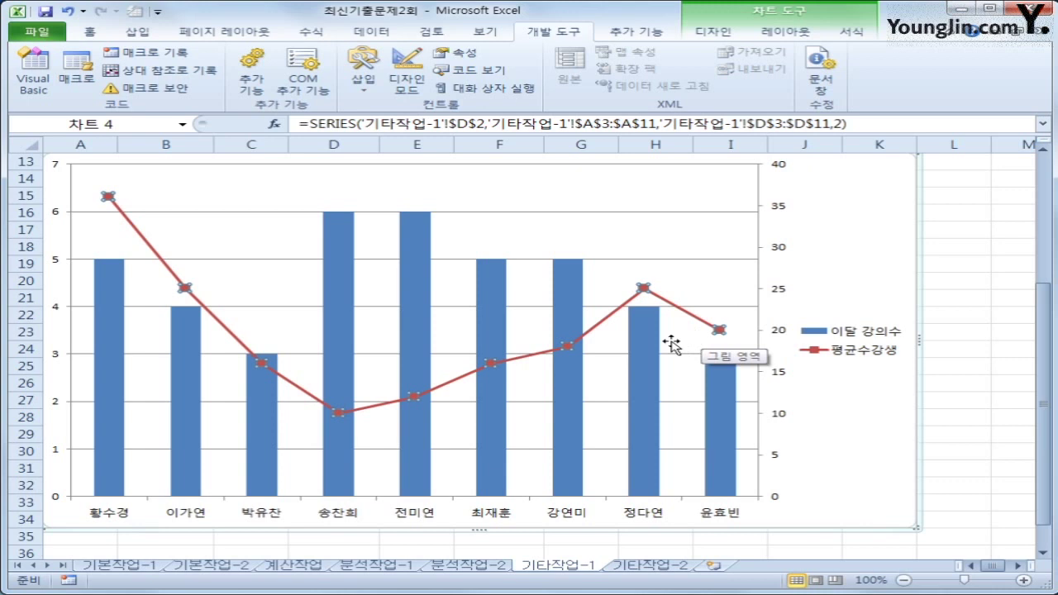
Step: Apply chart layout 10 with a title and data labels
{"action": "left_click", "coordinate": [726, 38]}
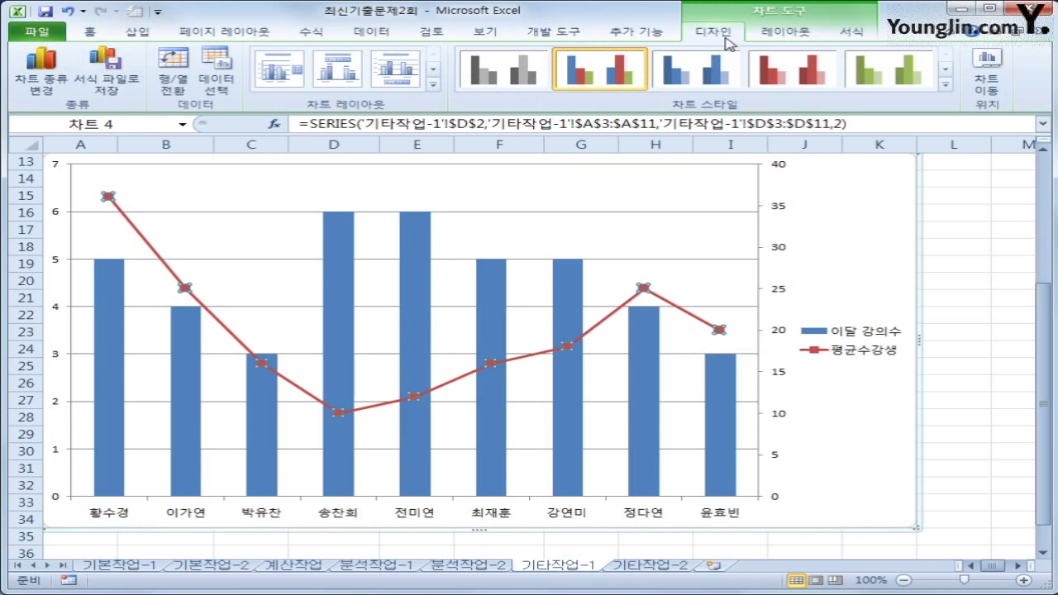
{"action": "left_click", "coordinate": [433, 83]}
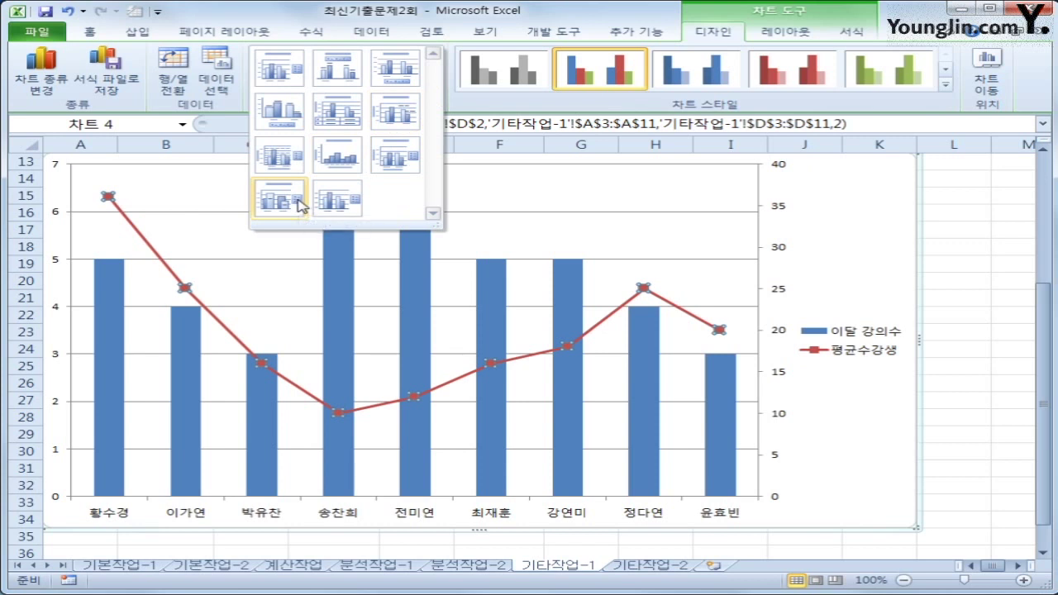
{"action": "left_click", "coordinate": [298, 203]}
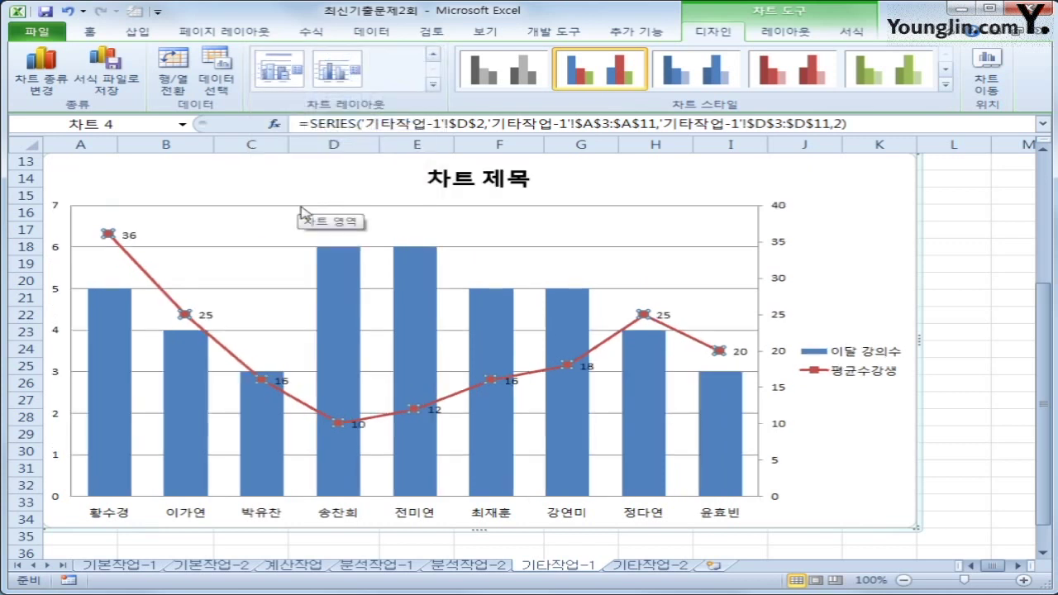
Step: Replace the chart title text with 강사별 강의수와 평균수강생
{"action": "left_click", "coordinate": [455, 182]}
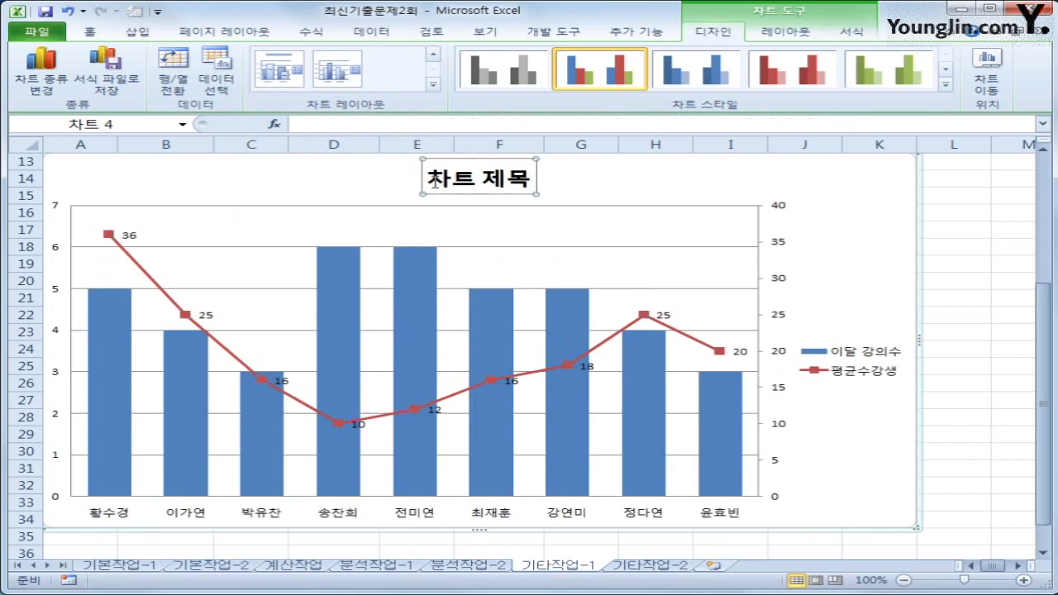
{"action": "left_click_drag", "start_coordinate": [431, 179], "coordinate": [529, 182]}
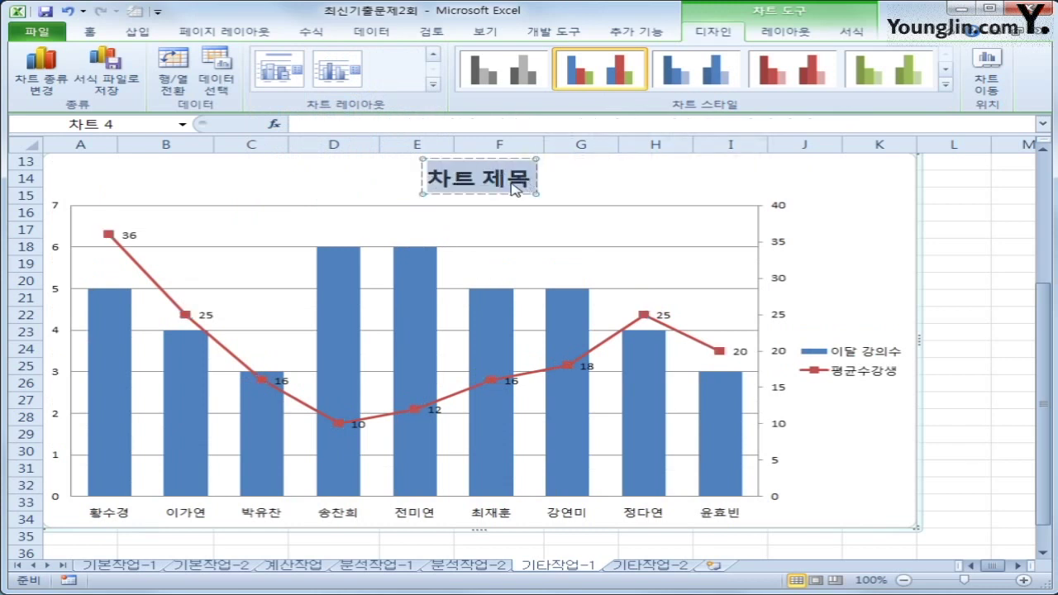
{"action": "type", "text": "강사별"}
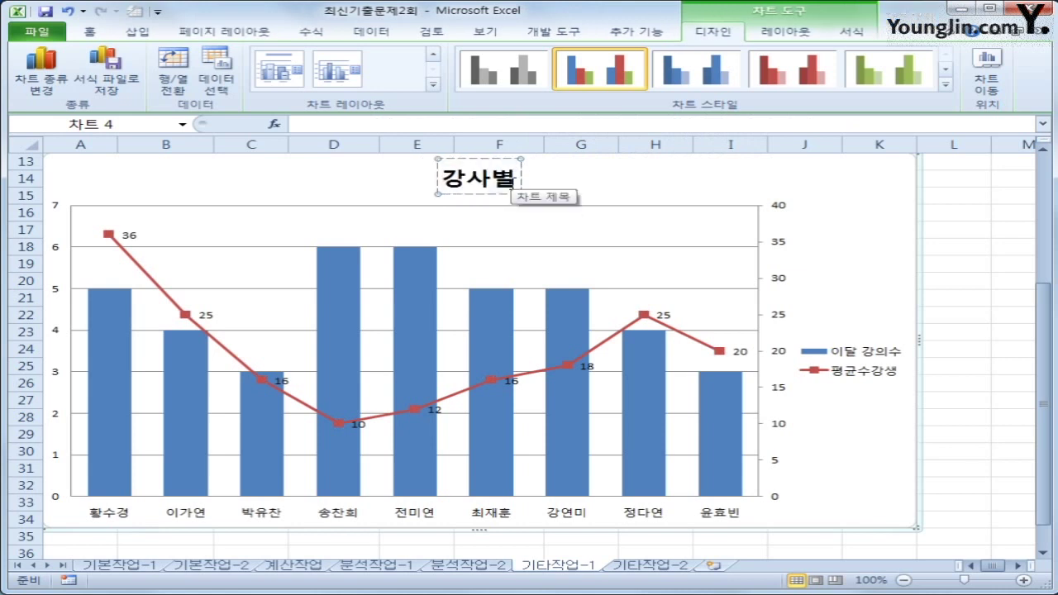
{"action": "type", "text": " 강의"}
{"action": "key", "text": "BackSpace"}
{"action": "key", "text": "BackSpace"}
{"action": "key", "text": "BackSpace"}
{"action": "key", "text": "BackSpace"}
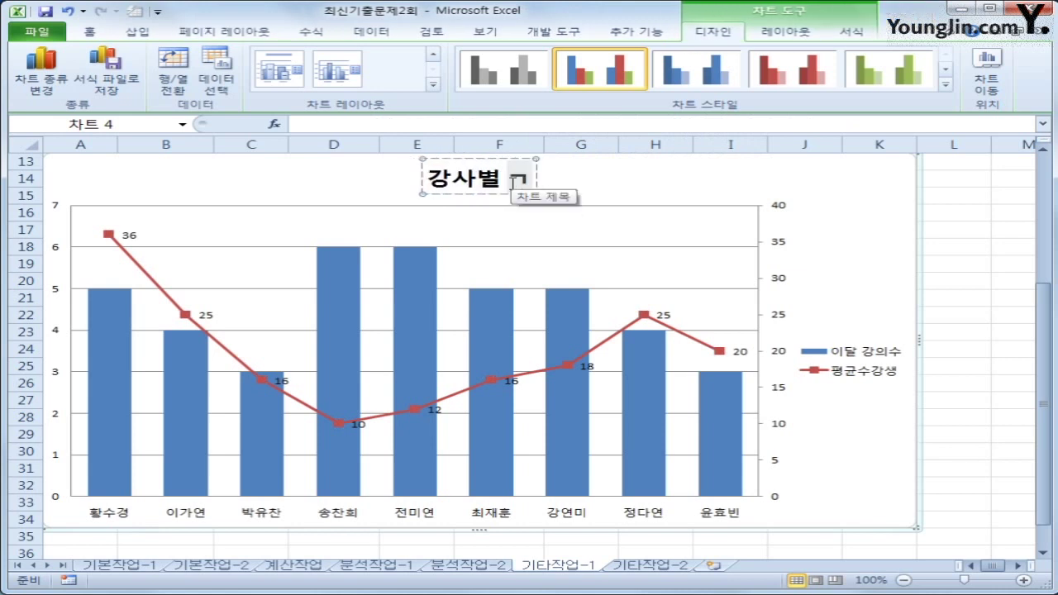
{"action": "type", "text": "강의수와"}
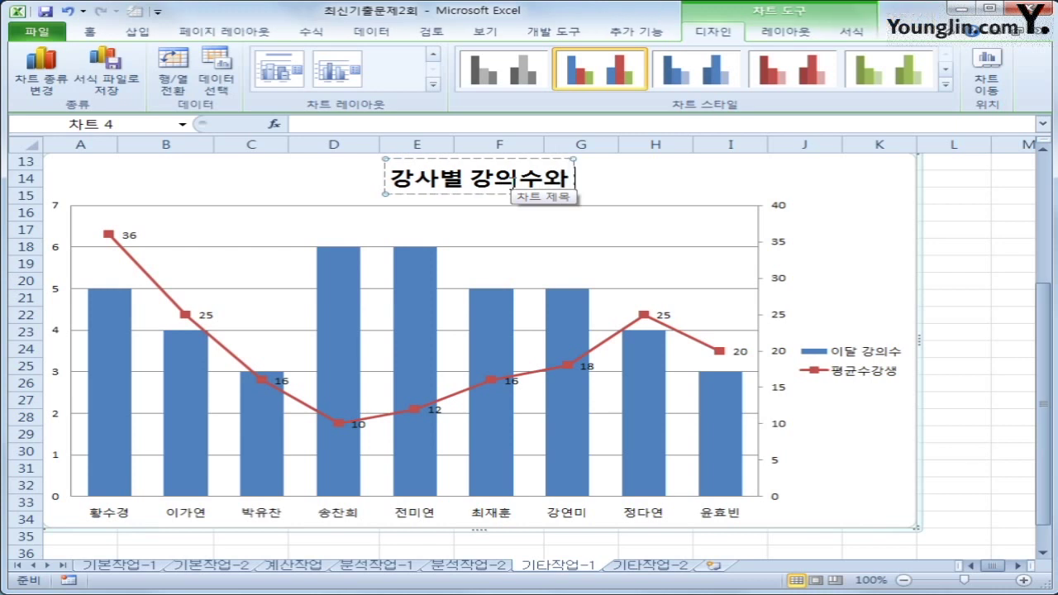
{"action": "type", "text": " 평균숙"}
{"action": "type", "text": "강생"}
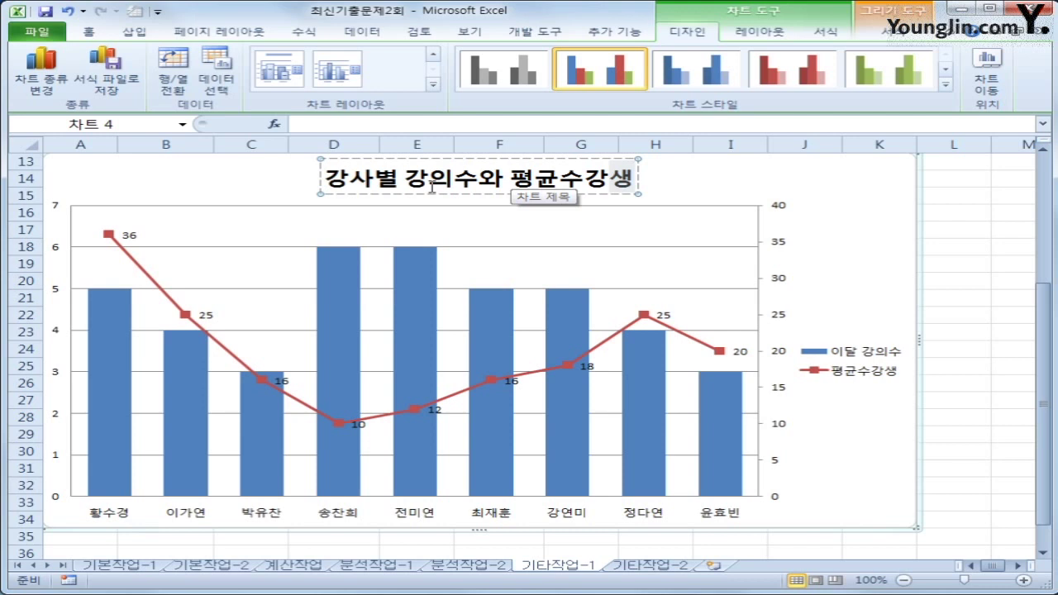
Step: Add a primary vertical axis title reading 강의수
{"action": "left_click", "coordinate": [754, 31]}
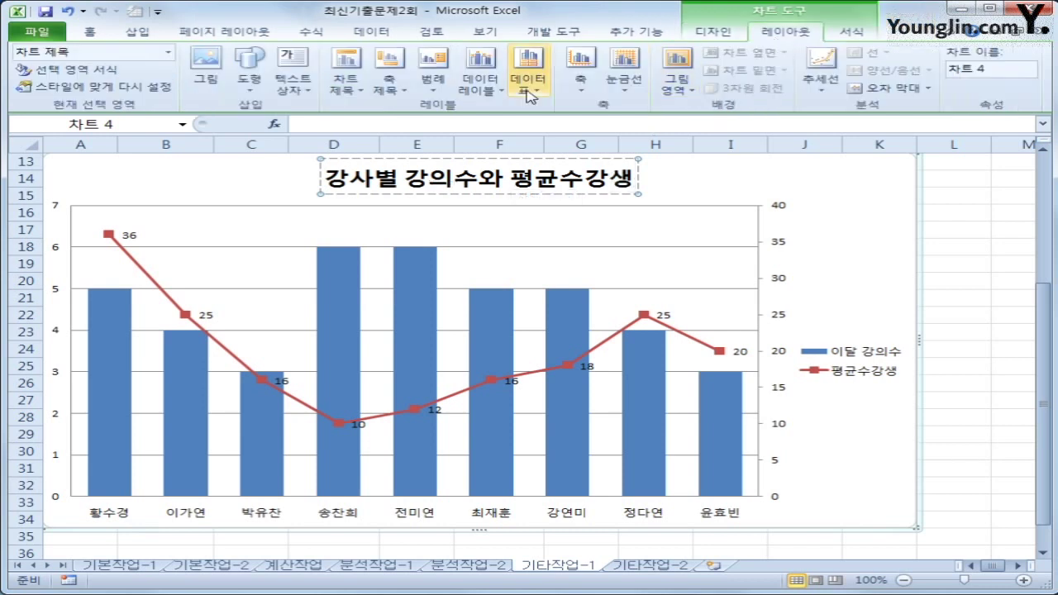
{"action": "left_click", "coordinate": [390, 92]}
{"action": "mouse_move", "coordinate": [424, 132]}
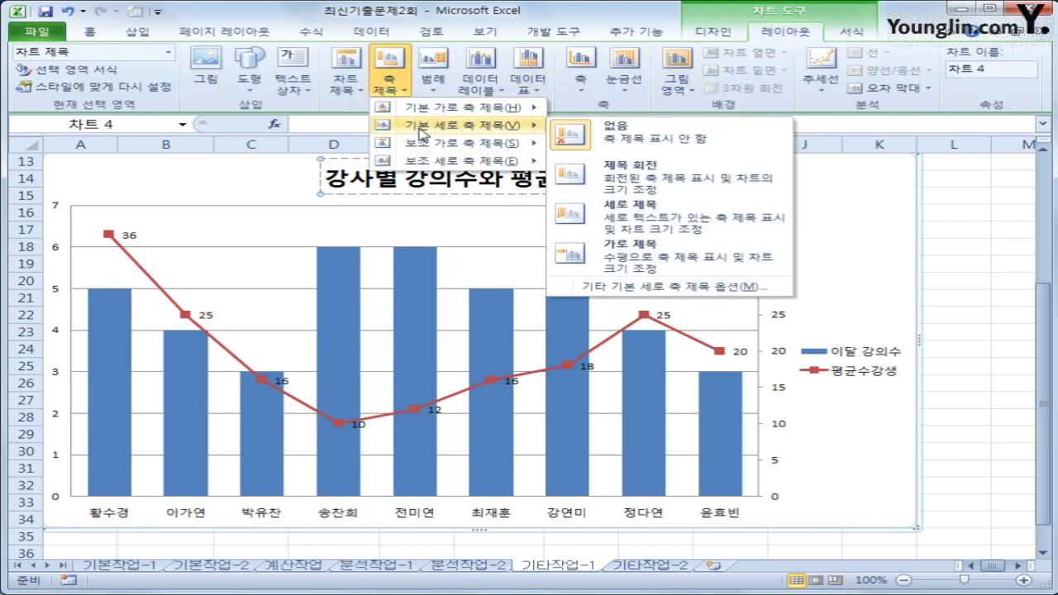
{"action": "left_click", "coordinate": [650, 214]}
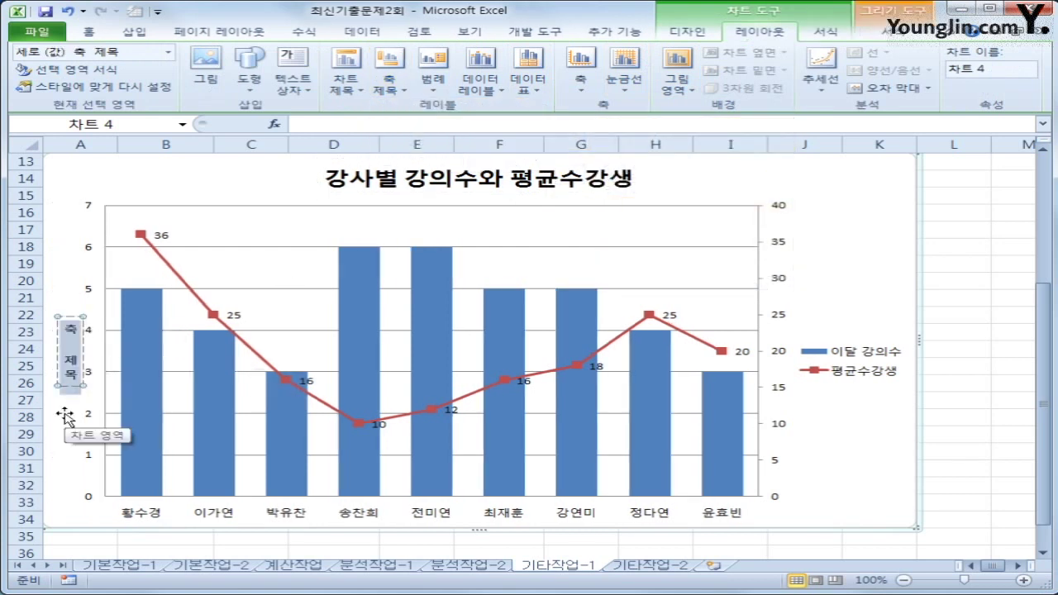
{"action": "type", "text": "경의"}
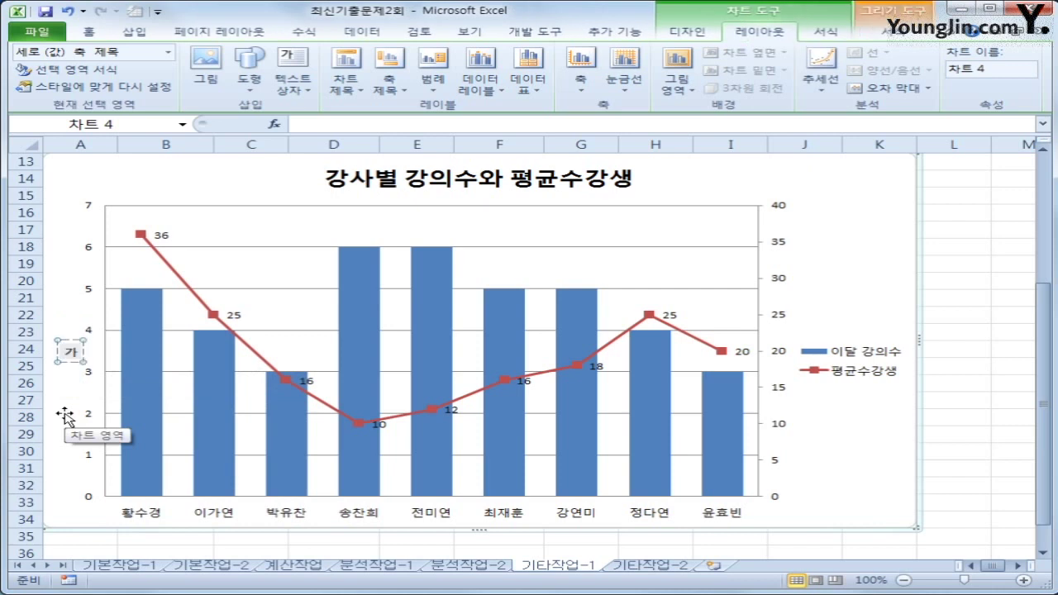
{"action": "type", "text": "수"}
Step: Add a secondary vertical axis title reading 수강생
{"action": "left_click", "coordinate": [389, 81]}
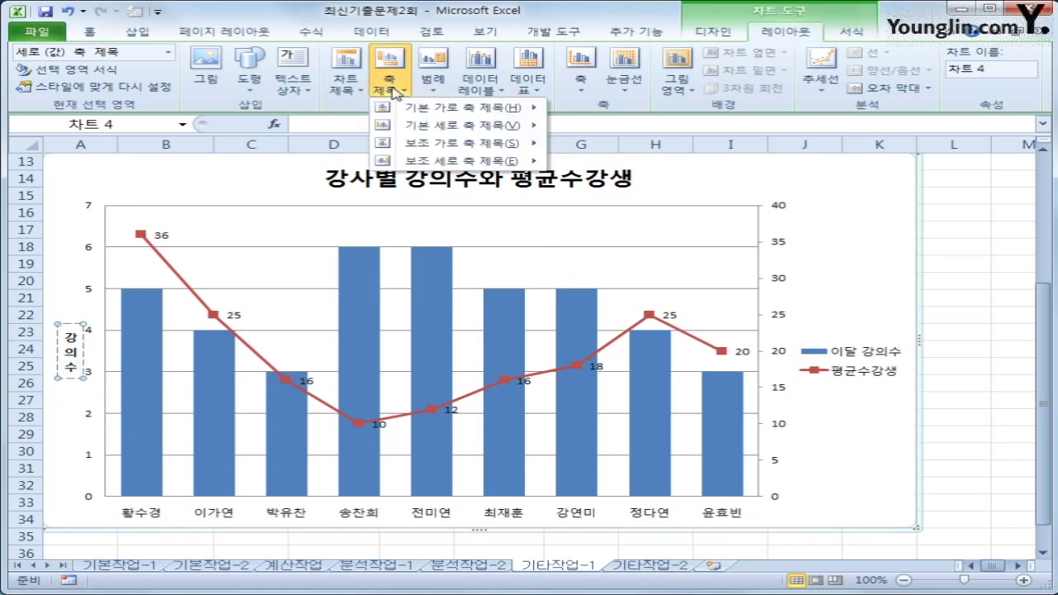
{"action": "mouse_move", "coordinate": [423, 162]}
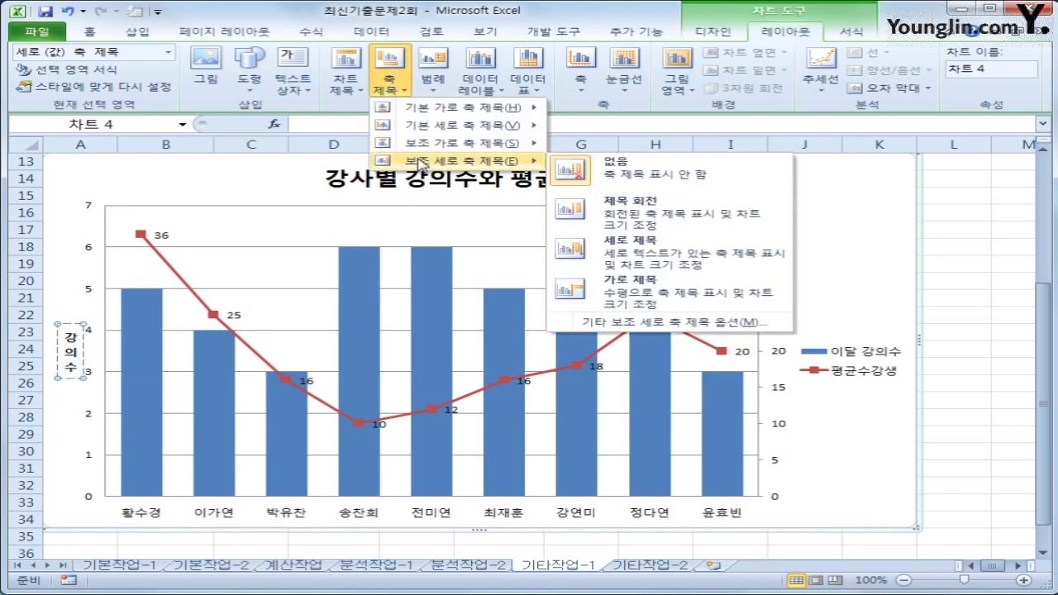
{"action": "left_click", "coordinate": [648, 248]}
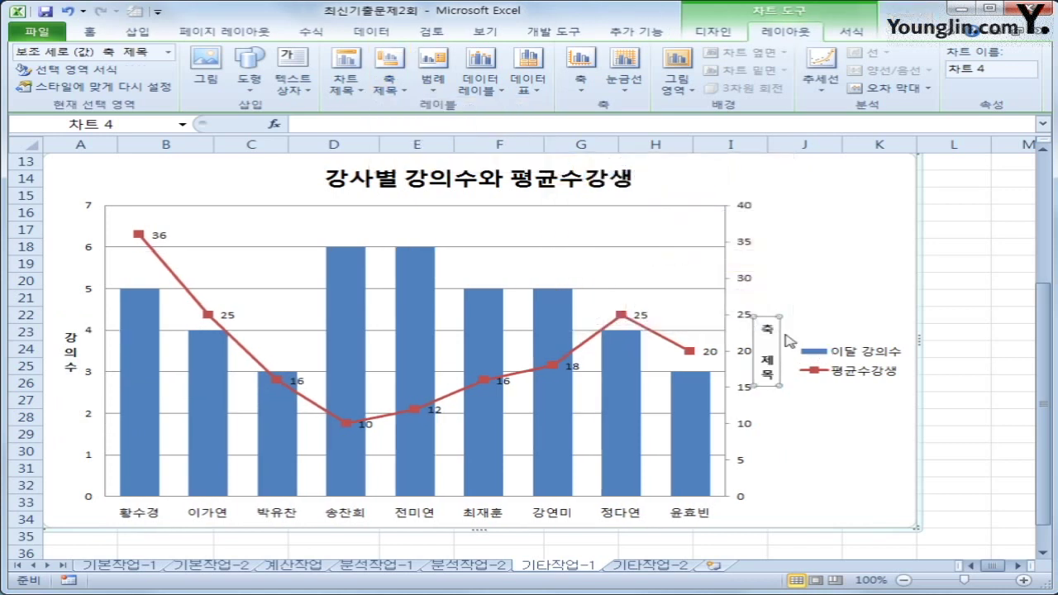
{"action": "left_click_drag", "start_coordinate": [767, 328], "coordinate": [765, 384]}
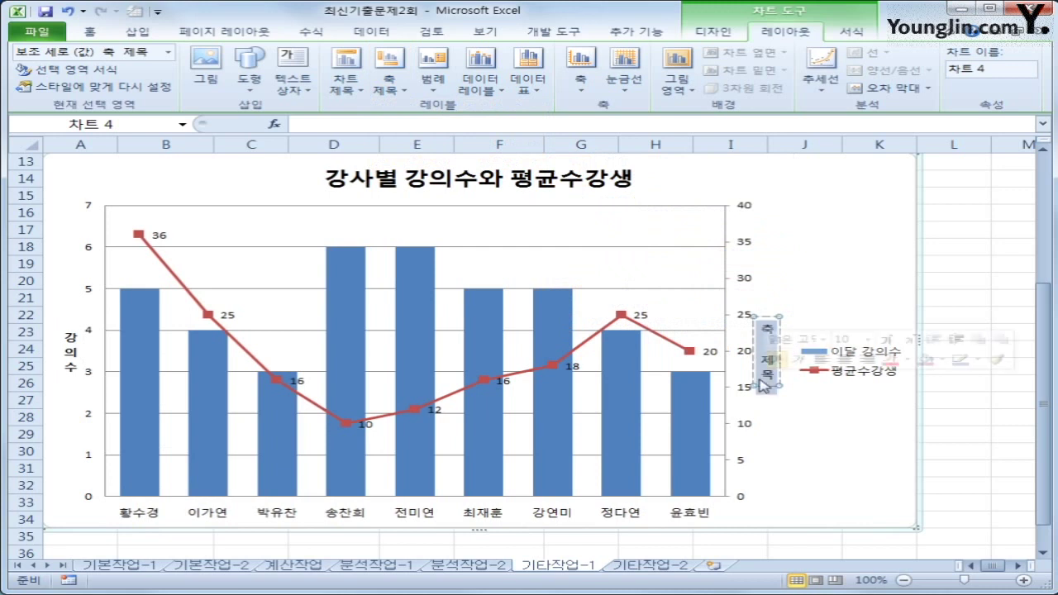
{"action": "type", "text": "수강생"}
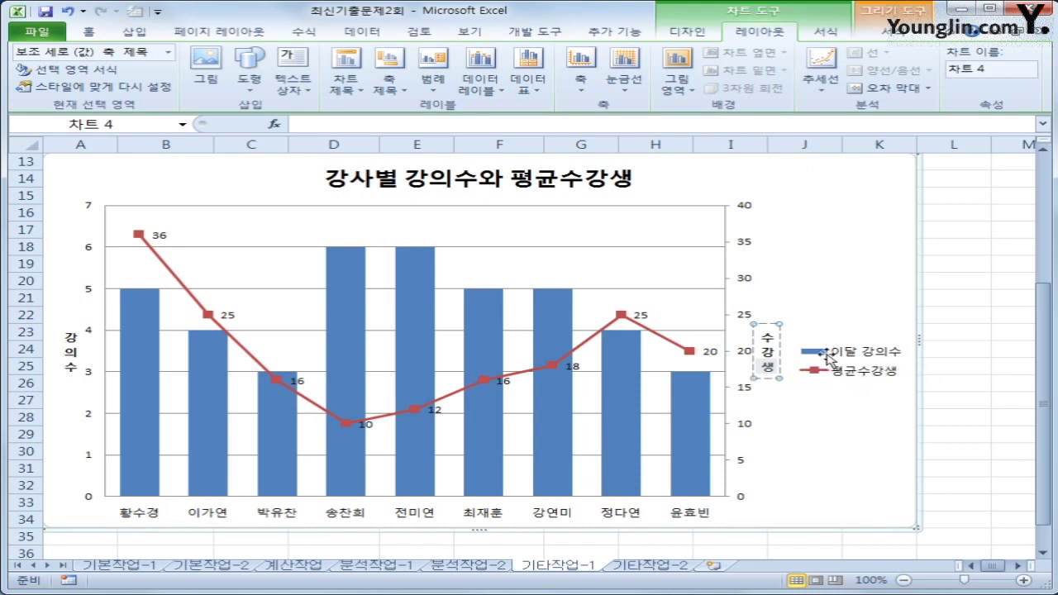
Step: Show the chart legend at the top, beneath the title
{"action": "left_click", "coordinate": [438, 82]}
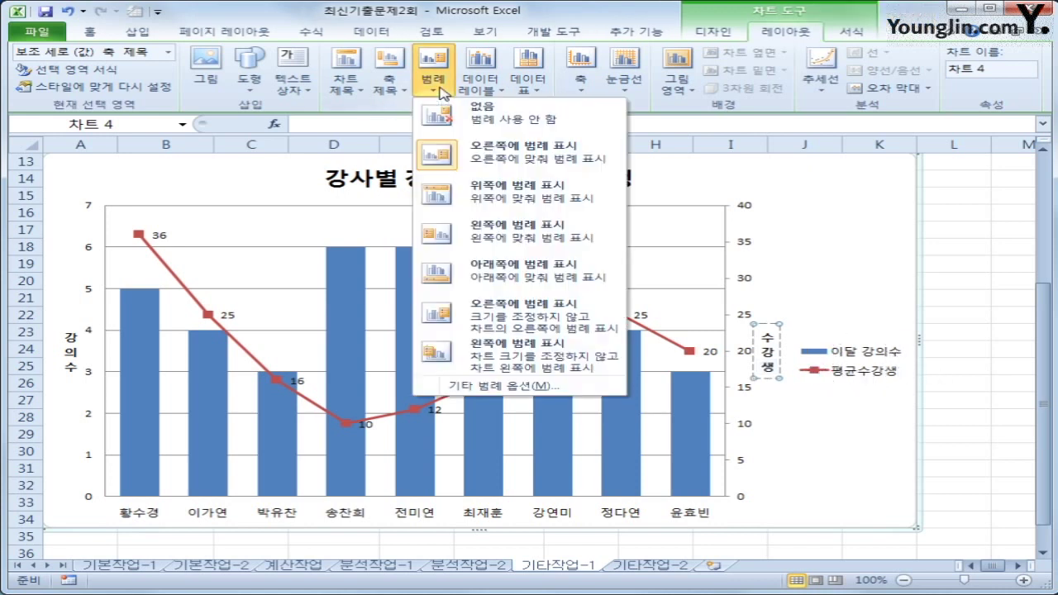
{"action": "left_click", "coordinate": [502, 191]}
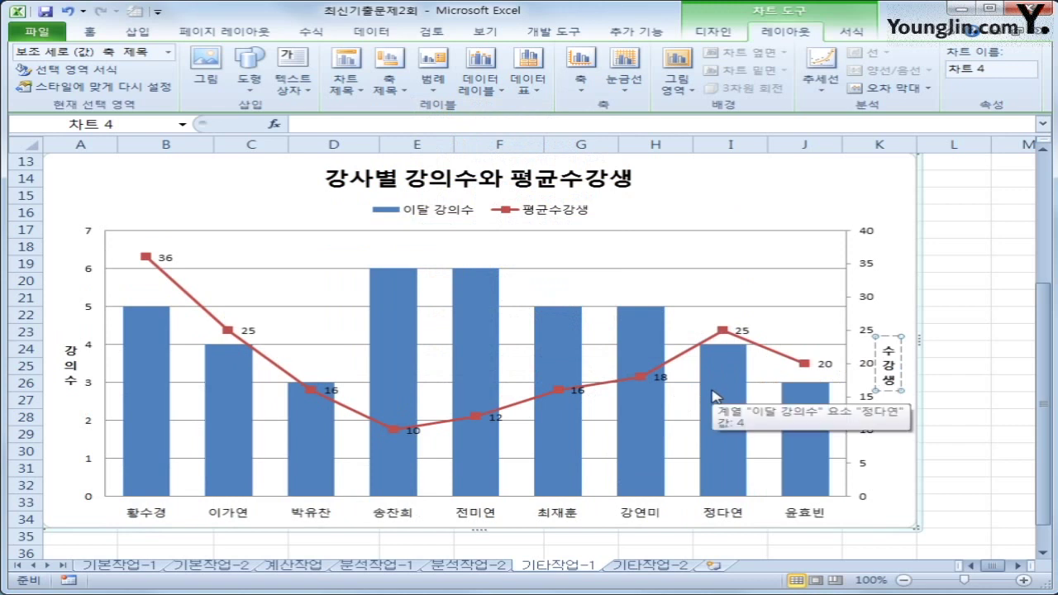
{"action": "left_click", "coordinate": [709, 201]}
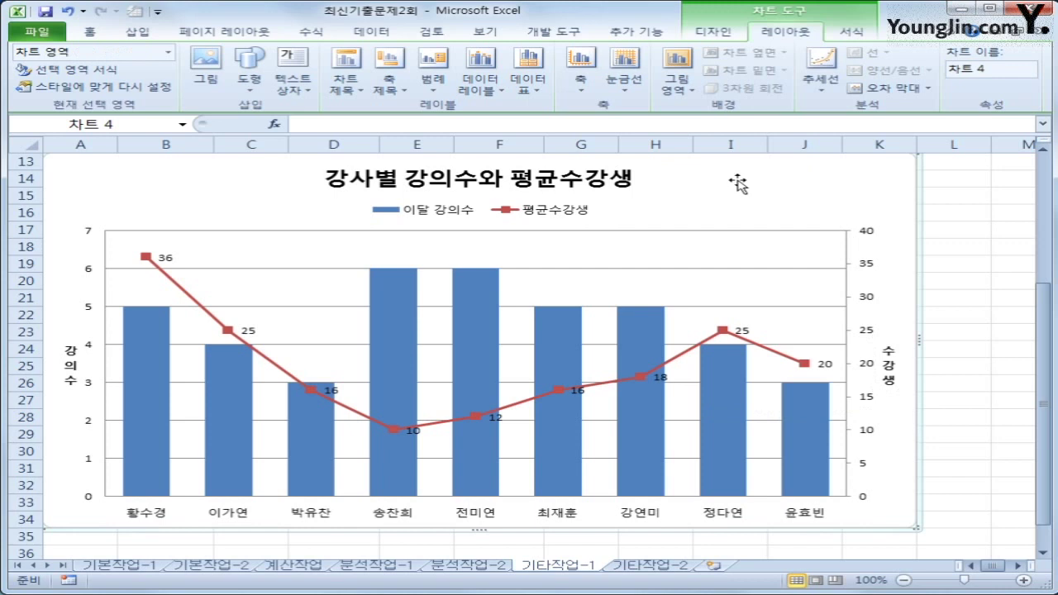
Step: Expand the full Shape Styles gallery on the Chart Tools Format tab
{"action": "left_click", "coordinate": [851, 31]}
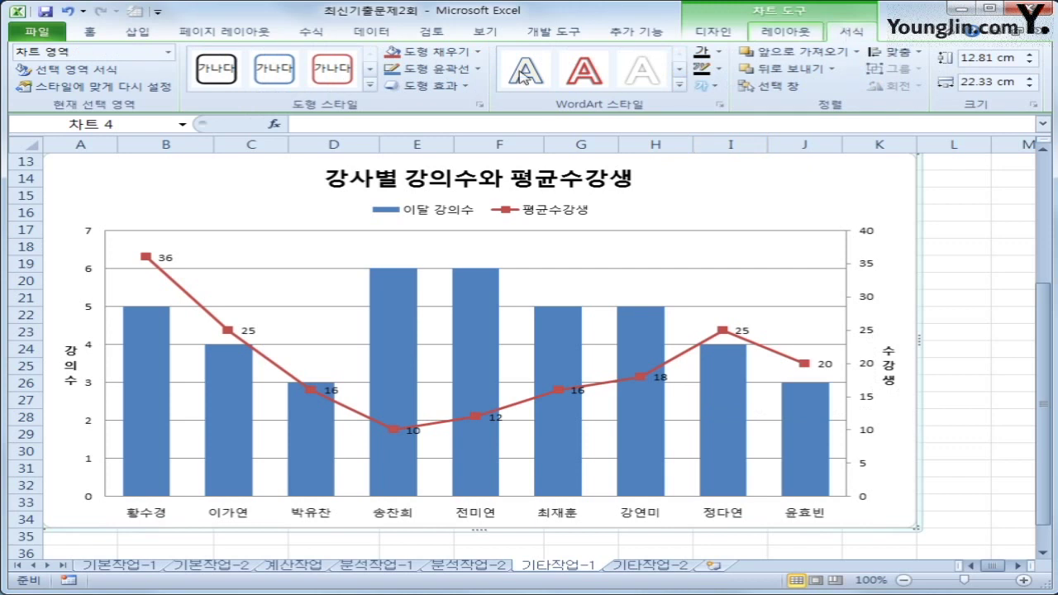
{"action": "left_click", "coordinate": [370, 85]}
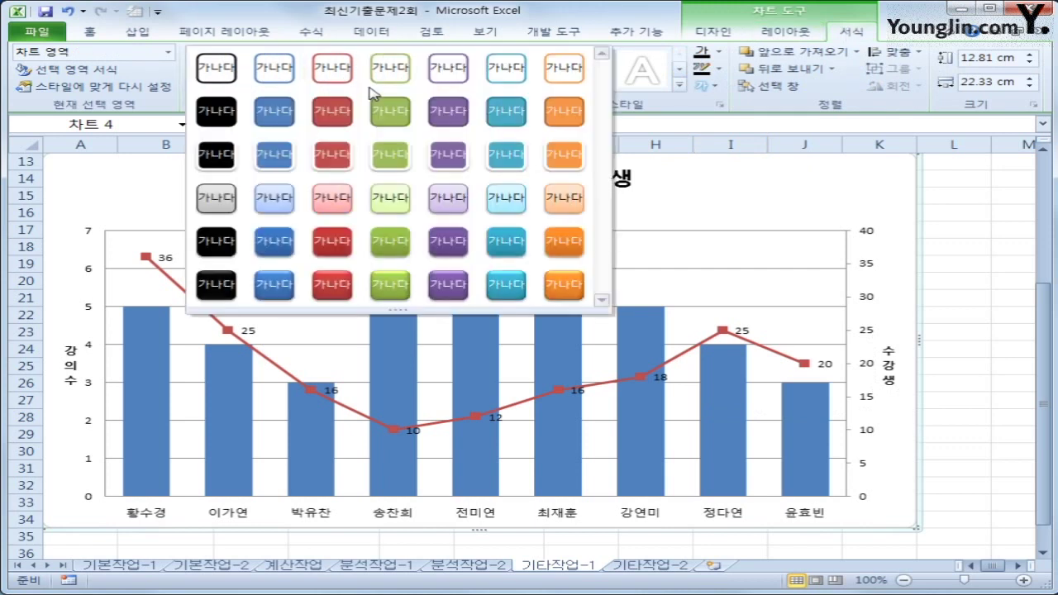
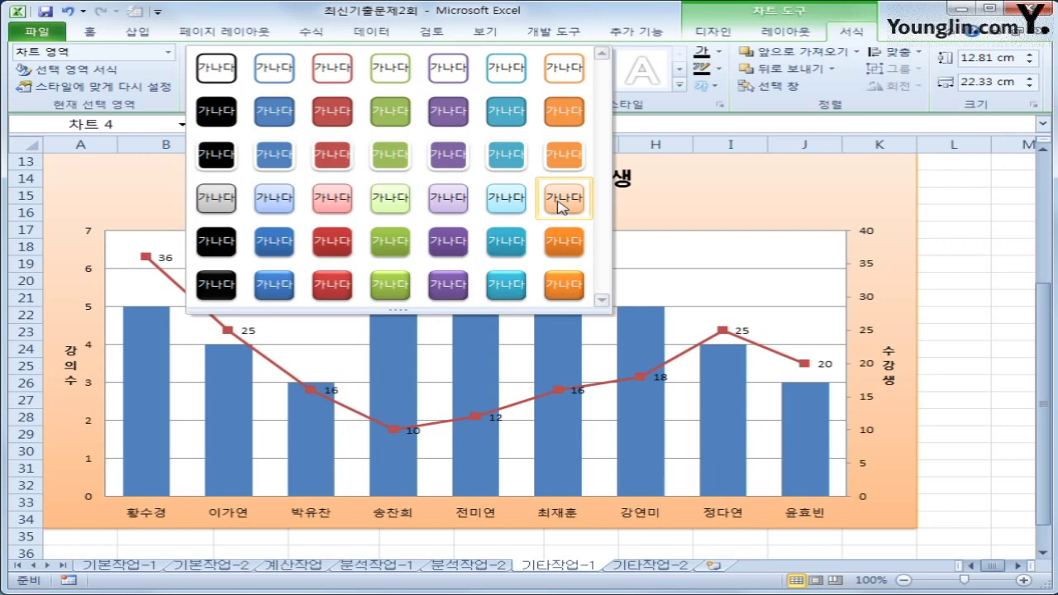
Step: Apply the orange shape style to the chart and select the 이달 강의수 series
{"action": "left_click", "coordinate": [565, 212]}
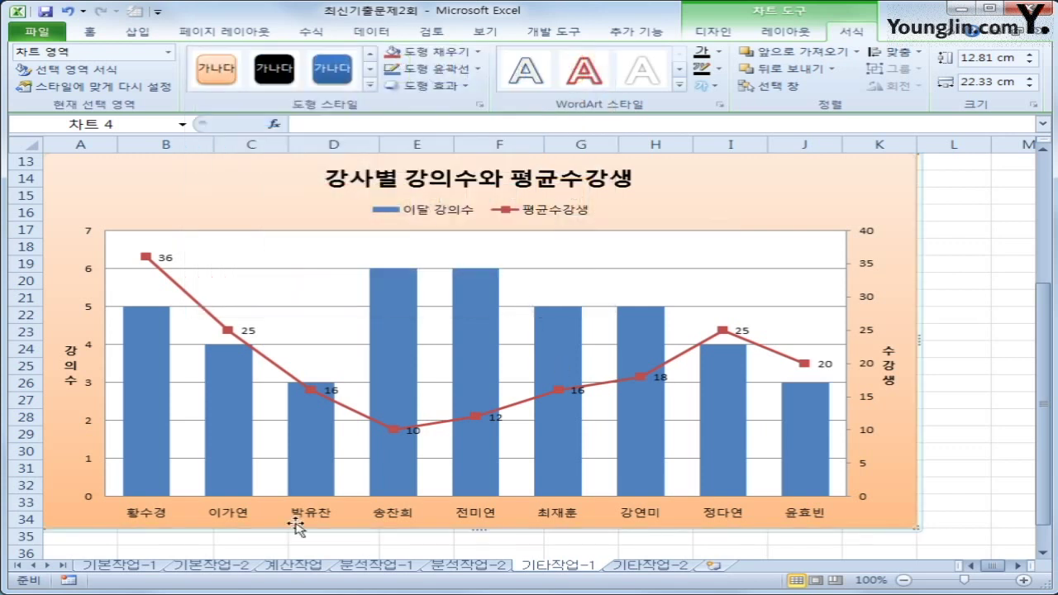
{"action": "left_click", "coordinate": [142, 347]}
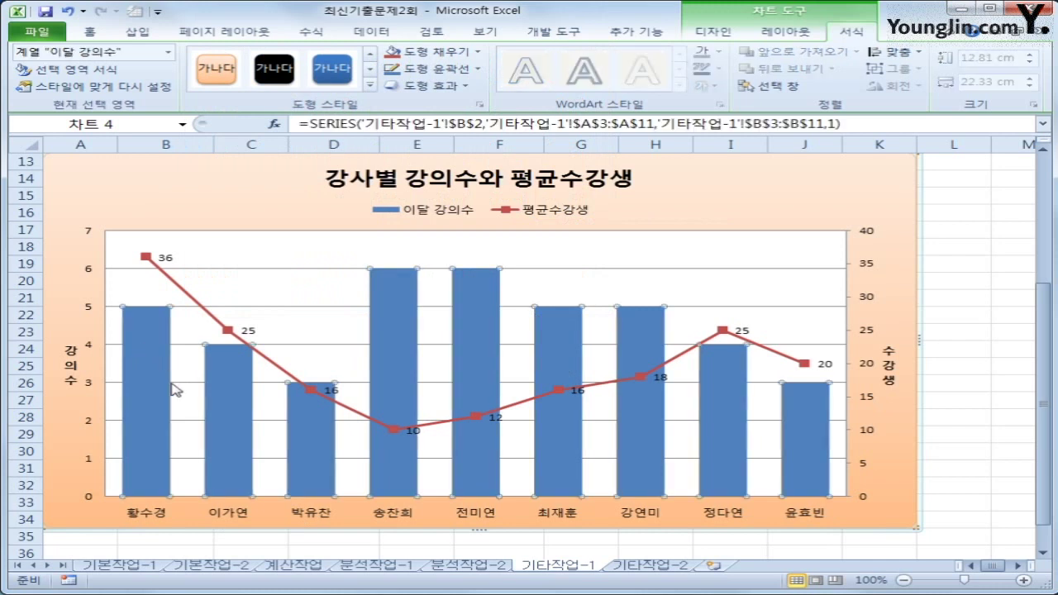
{"action": "scroll", "coordinate": [273, 376], "scroll_direction": "up", "scroll_amount": 3}
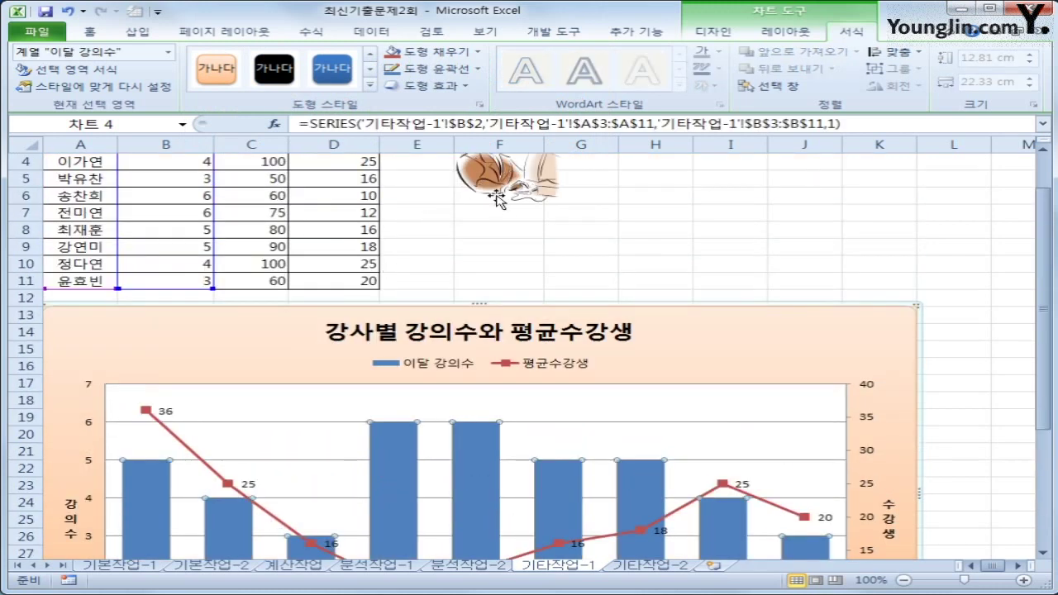
{"action": "scroll", "coordinate": [391, 322], "scroll_direction": "down", "scroll_amount": 2}
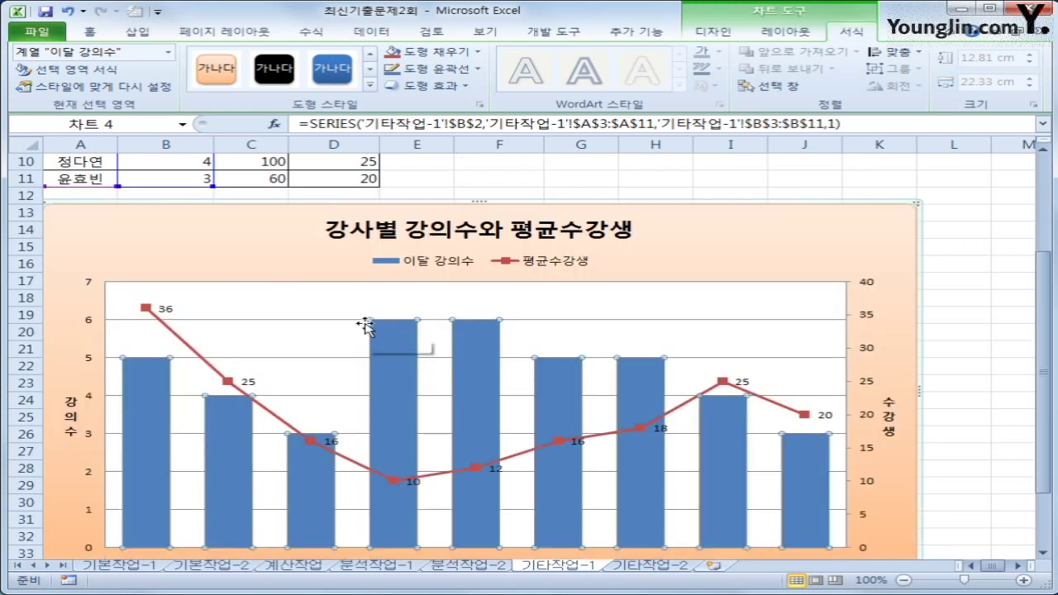
{"action": "scroll", "coordinate": [365, 325], "scroll_direction": "up", "scroll_amount": 3}
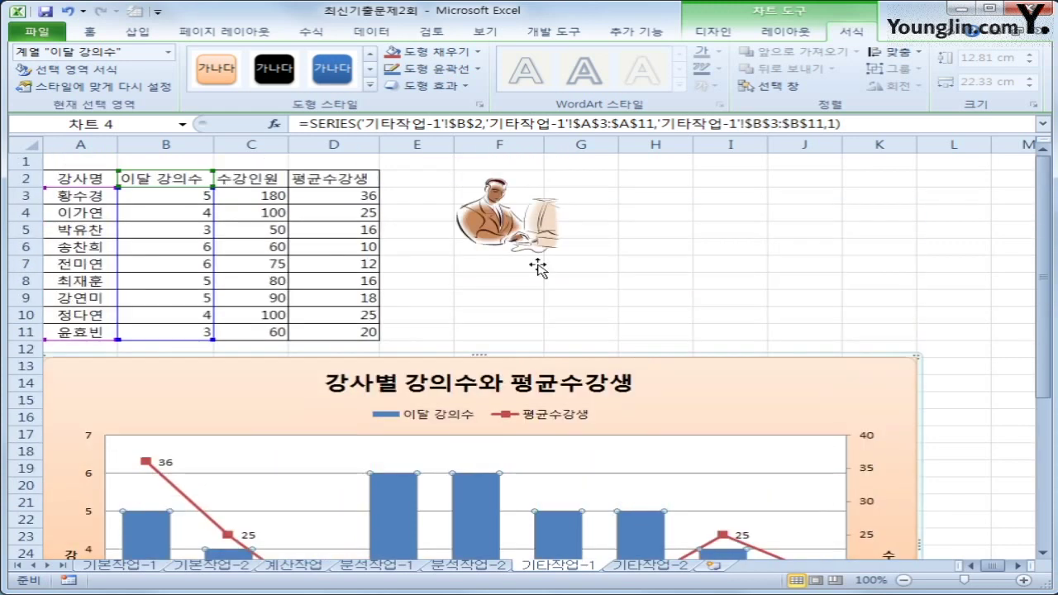
Step: Fill the 이달 강의수 bars with the clipart picture from above the chart
{"action": "left_click", "coordinate": [528, 239]}
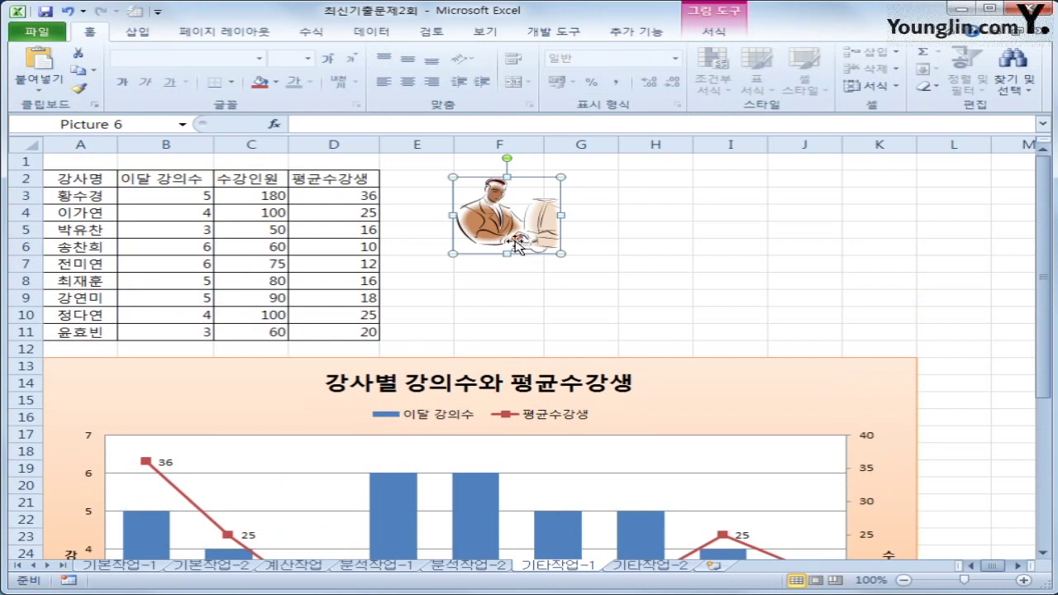
{"action": "scroll", "coordinate": [499, 247], "scroll_direction": "down", "scroll_amount": 3}
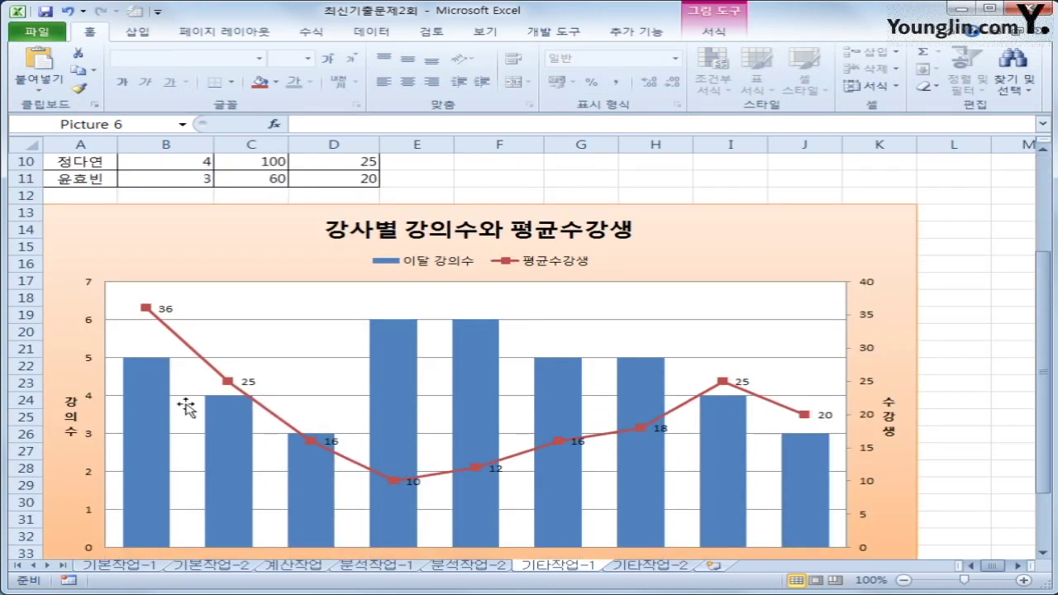
{"action": "left_click", "coordinate": [156, 406]}
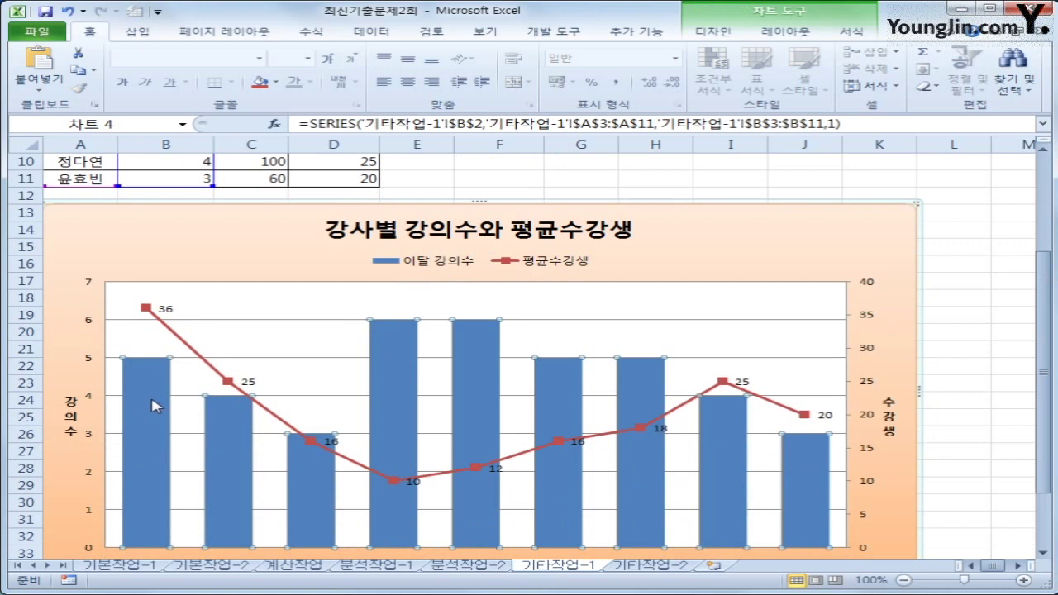
{"action": "scroll", "coordinate": [151, 405], "scroll_direction": "down", "scroll_amount": 1}
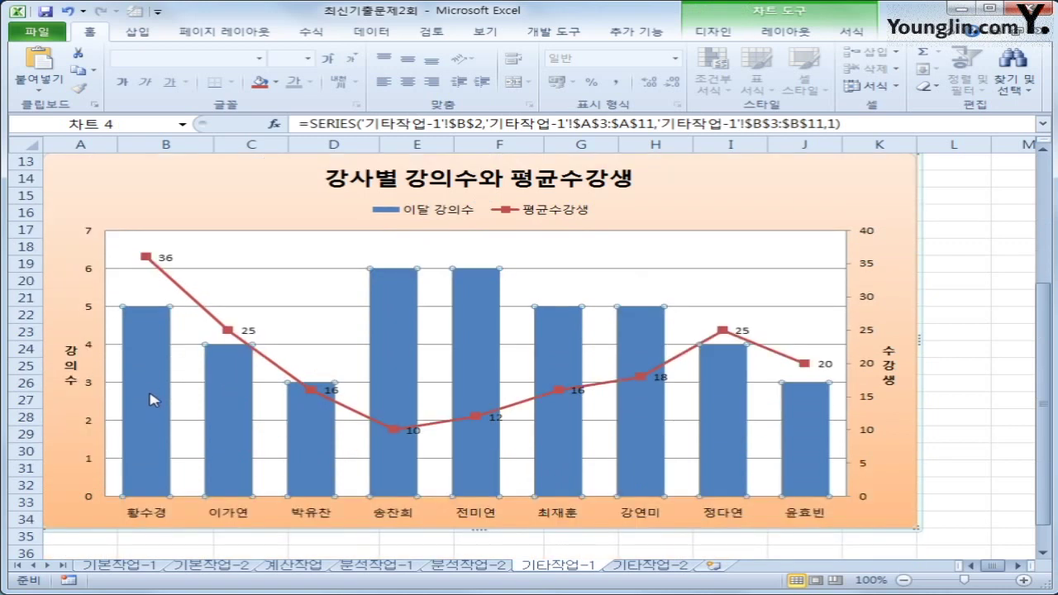
{"action": "key", "text": "ctrl+v"}
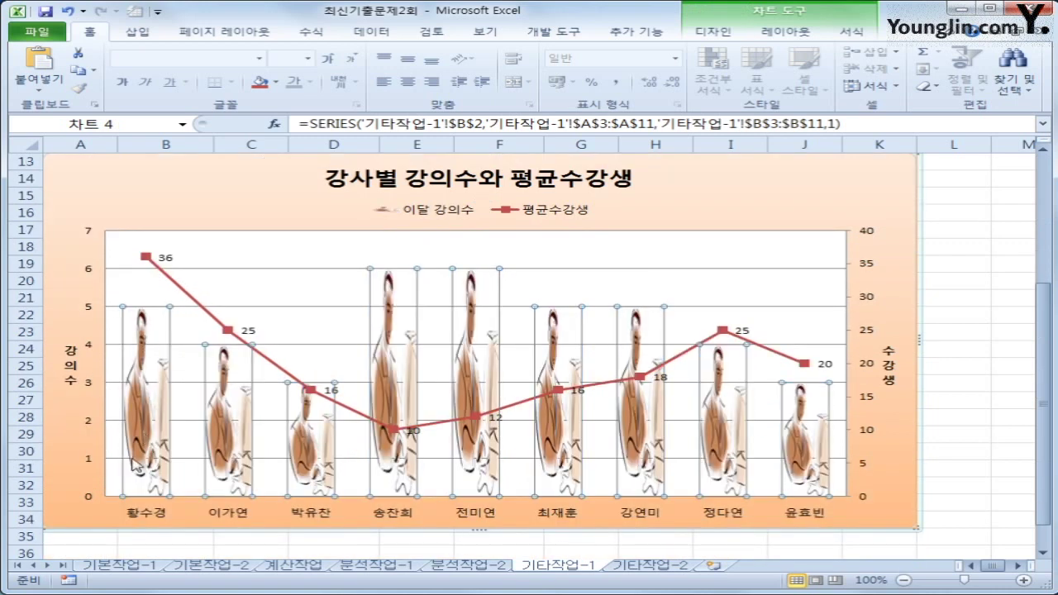
Step: Open the 데이터 계열 서식 options for the 이달 강의수 bars
{"action": "mouse_move", "coordinate": [157, 405]}
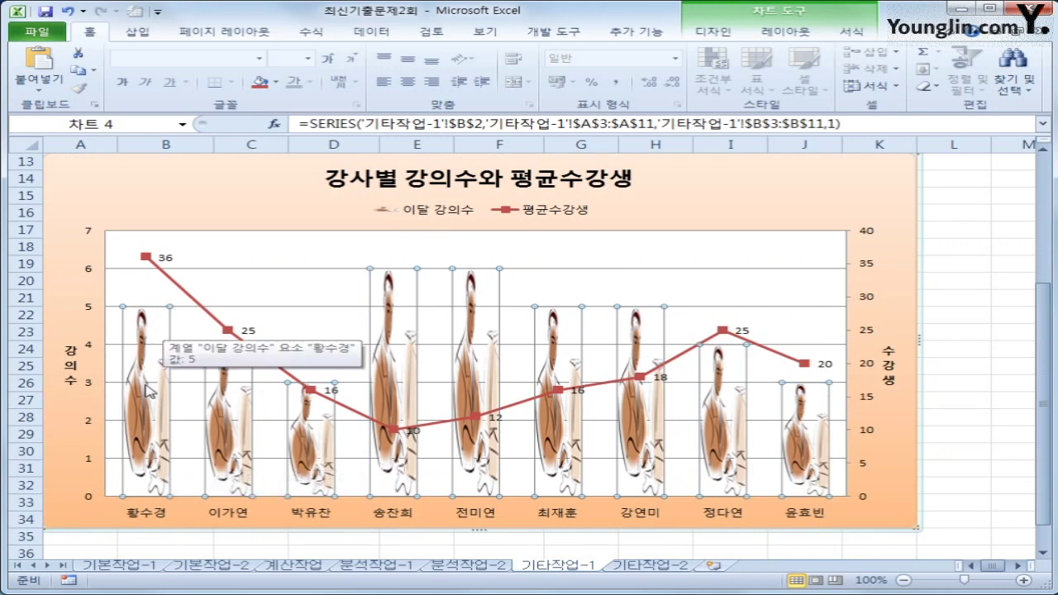
{"action": "right_click", "coordinate": [153, 336]}
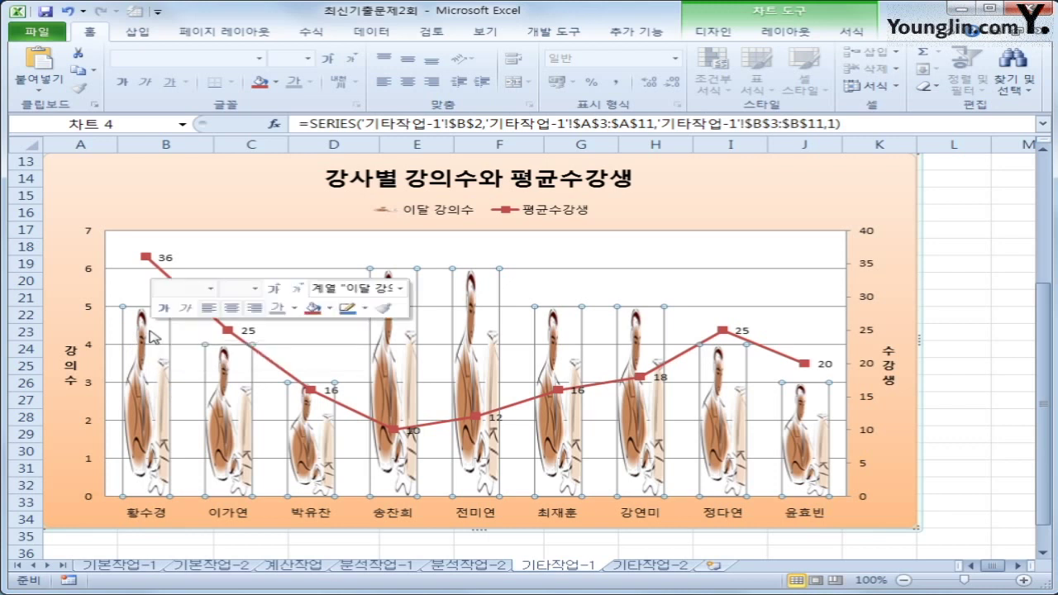
{"action": "left_click", "coordinate": [248, 471]}
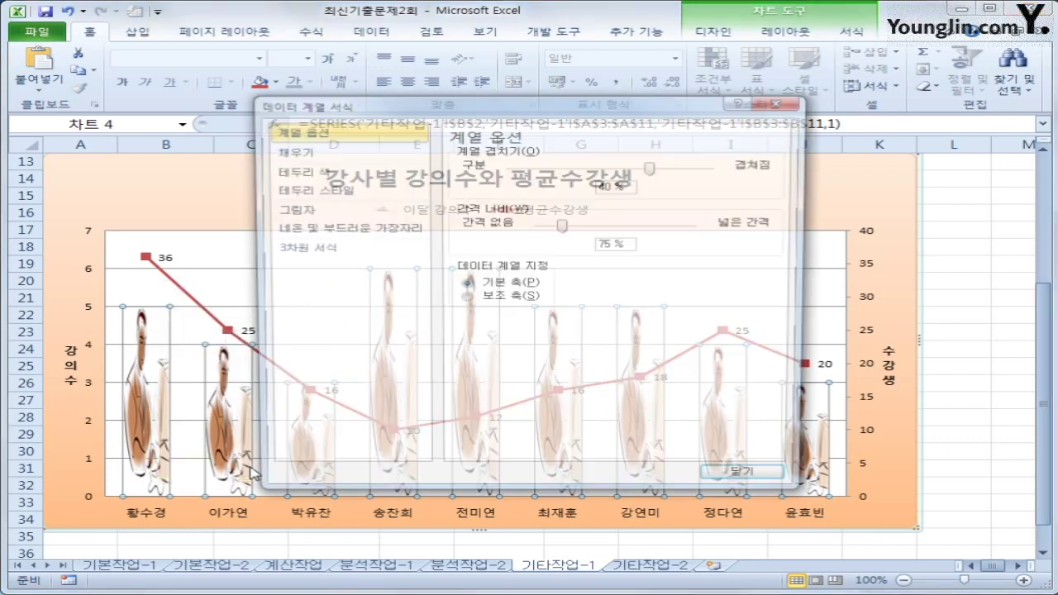
Step: Set the 이달 강의수 picture fill to 쌓기, close the dialog, and click cell L35
{"action": "left_click", "coordinate": [311, 154]}
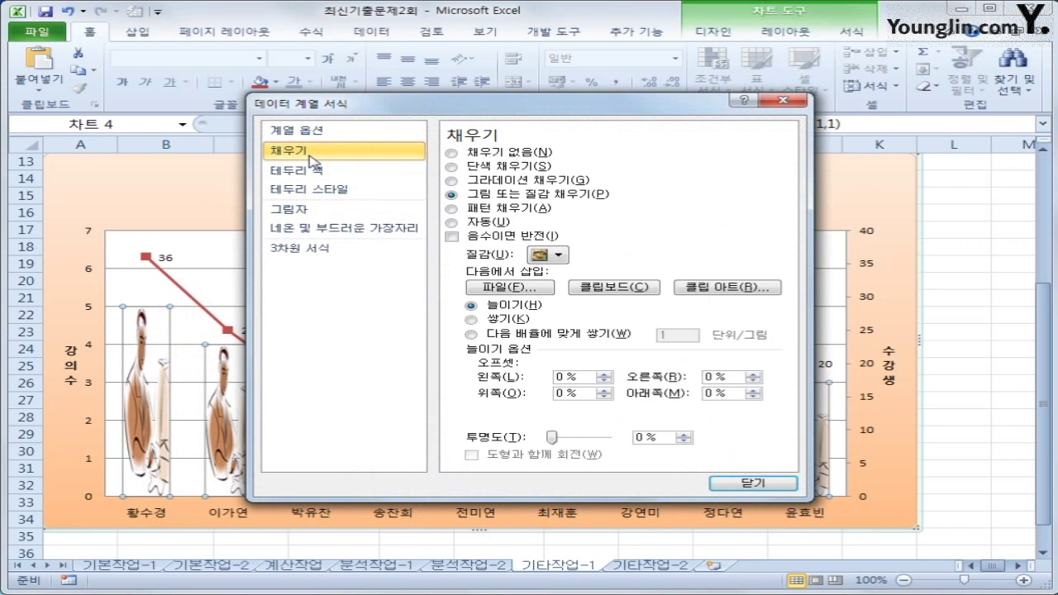
{"action": "left_click", "coordinate": [481, 322]}
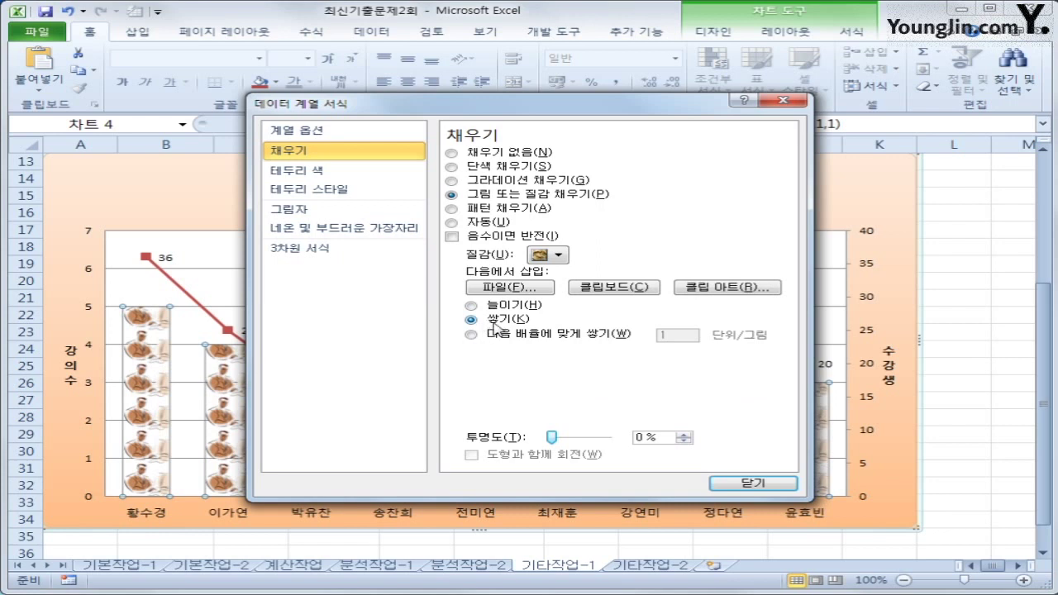
{"action": "left_click", "coordinate": [753, 482]}
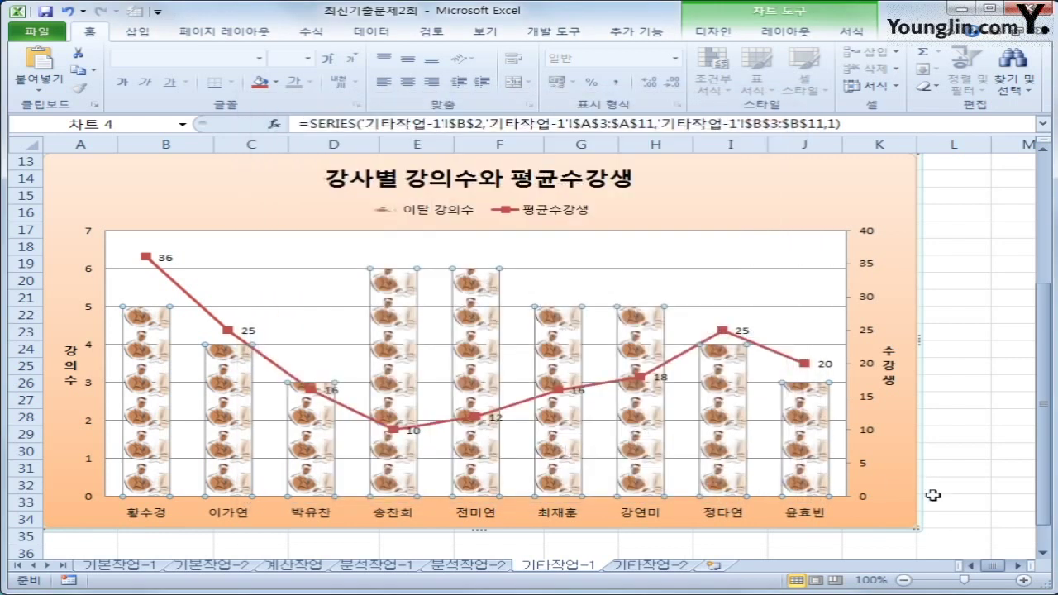
{"action": "left_click", "coordinate": [985, 537]}
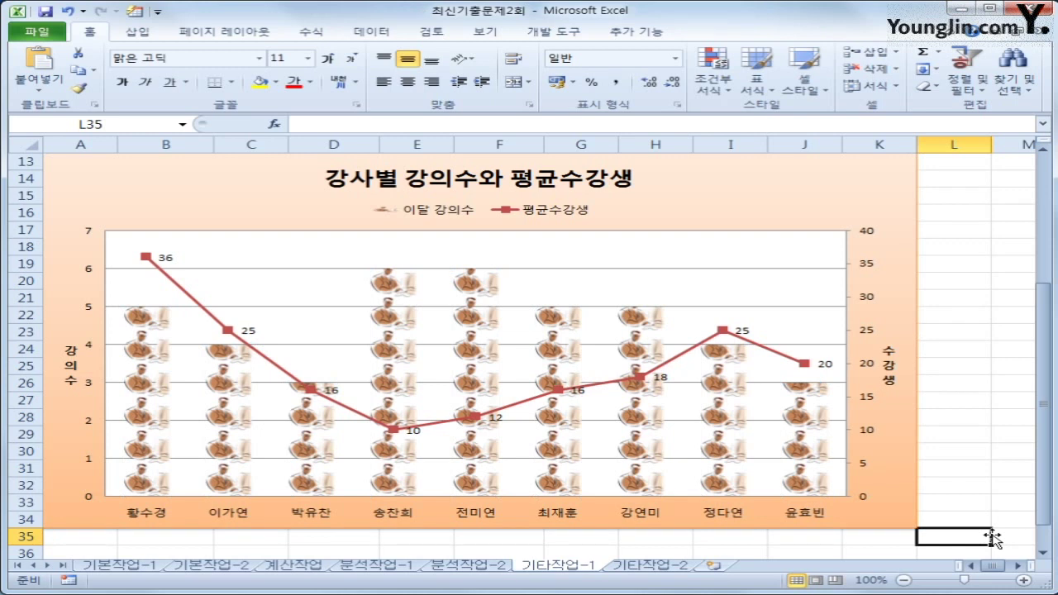
Step: Switch to the 기타작업-2 sheet and select the 수강신청 button
{"action": "left_click", "coordinate": [666, 577]}
{"action": "left_click", "coordinate": [690, 497]}
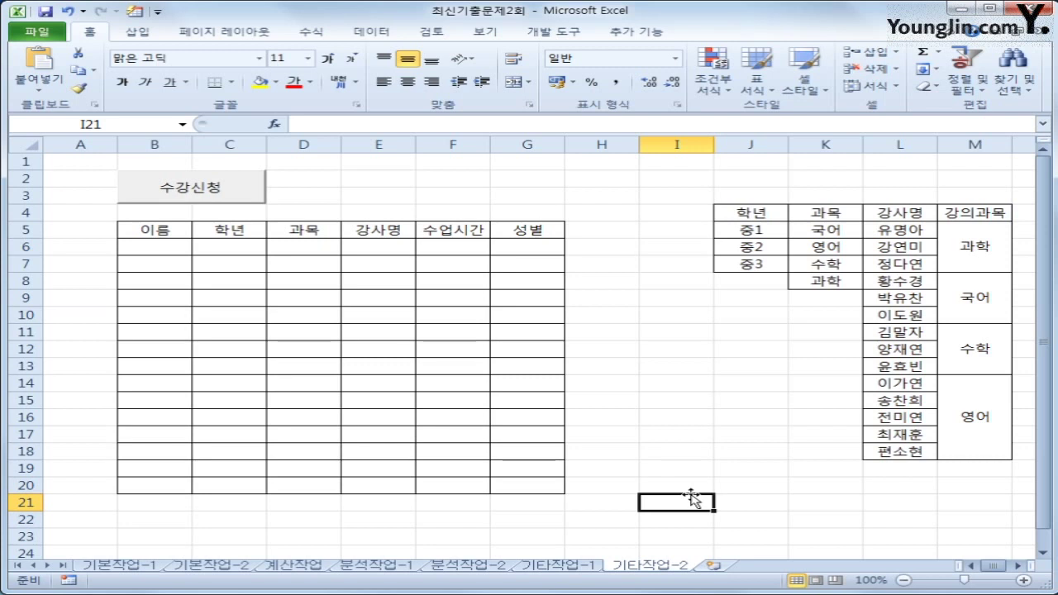
{"action": "left_click", "coordinate": [215, 195], "text": "ctrl"}
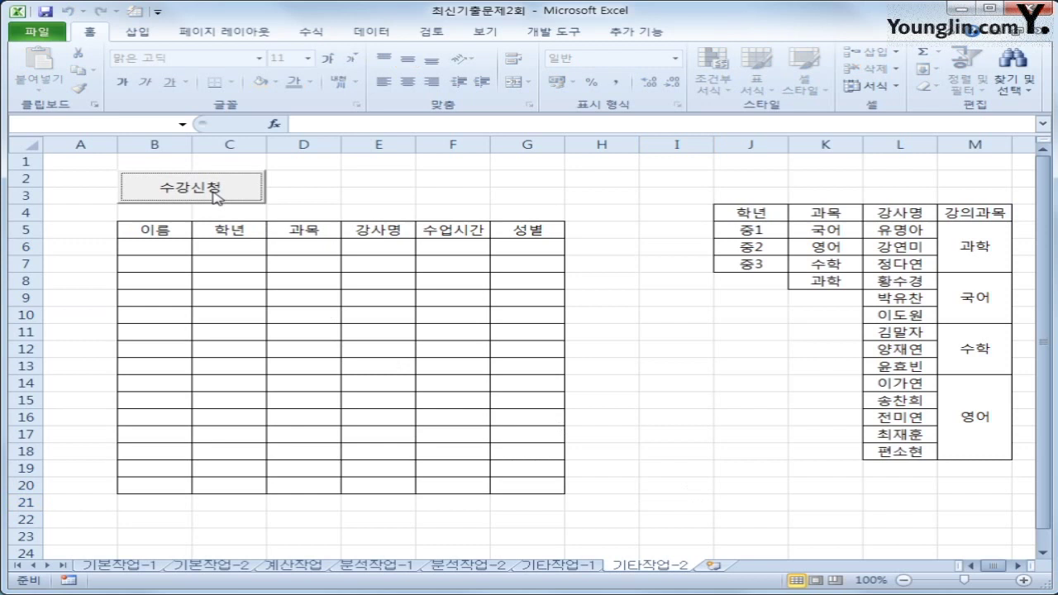
Step: Turn on 디자인 모드 and open the 수강신청 button's click-event code
{"action": "left_click", "coordinate": [536, 34]}
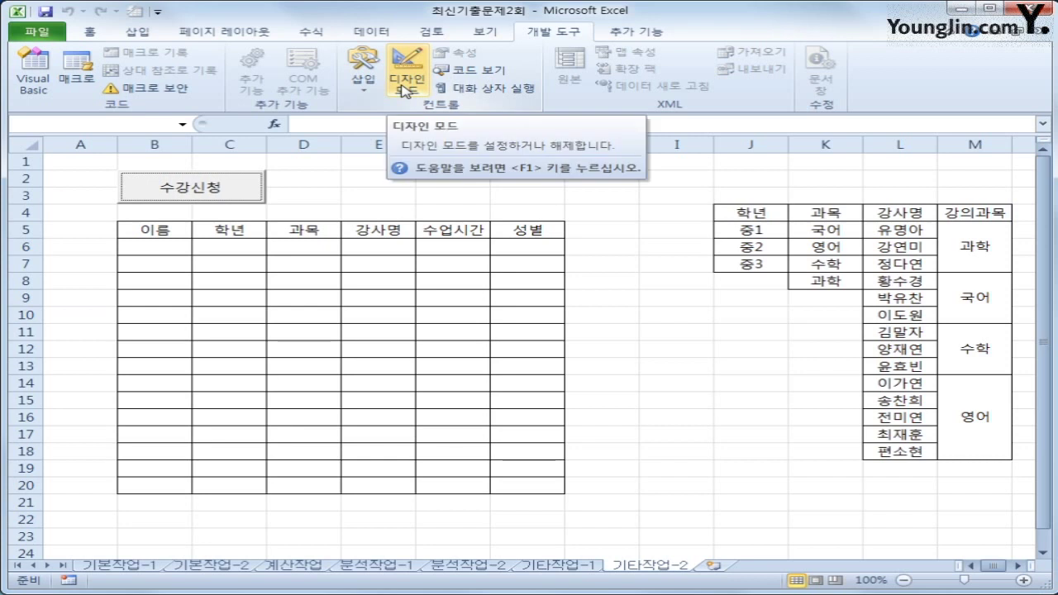
{"action": "left_click", "coordinate": [405, 88]}
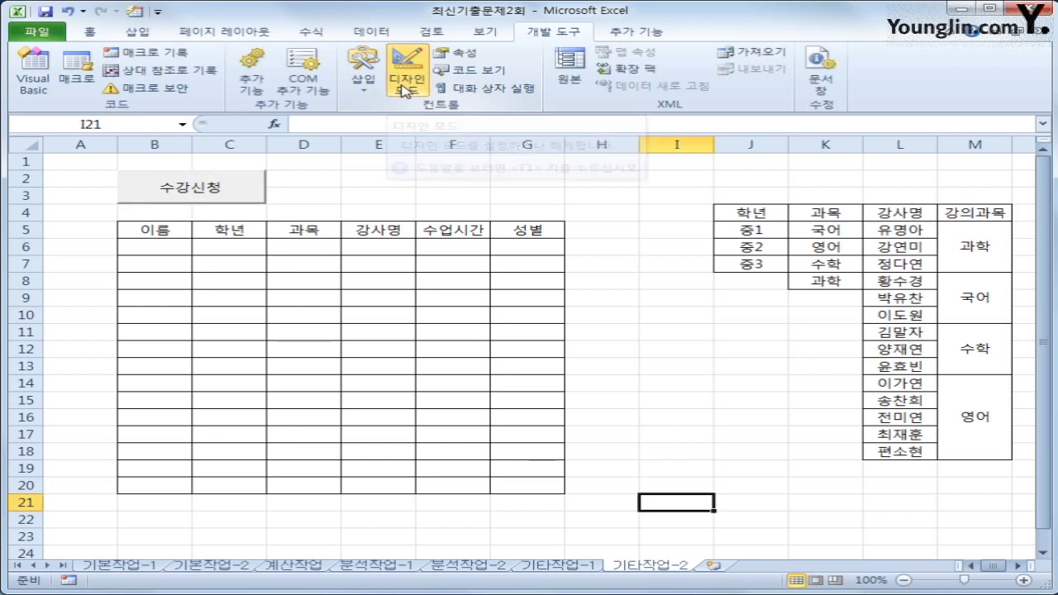
{"action": "left_click", "coordinate": [243, 187]}
{"action": "double_click", "coordinate": [236, 190]}
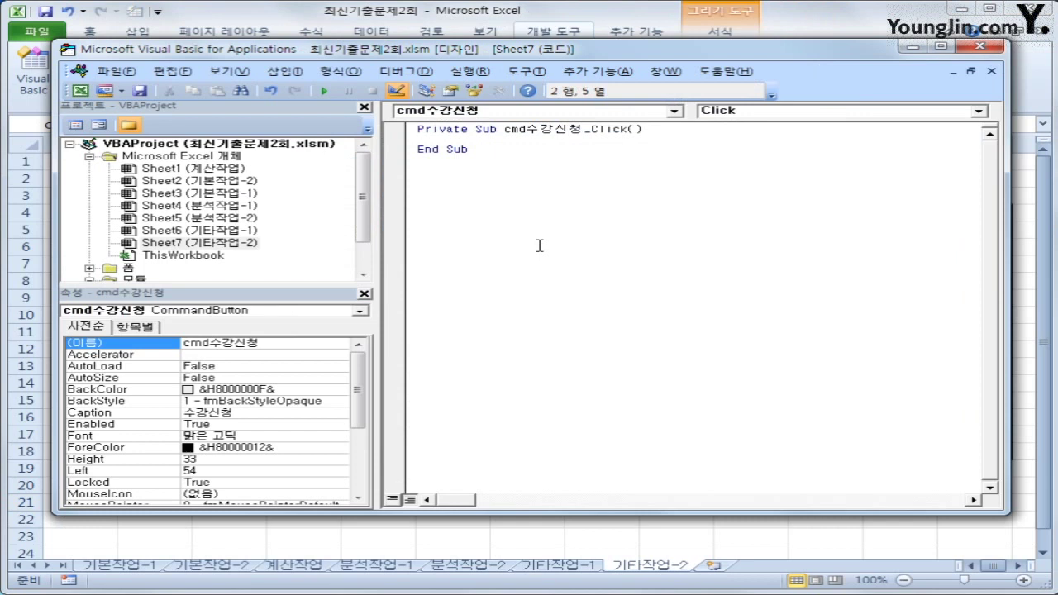
Step: Enter 수강신청.Show in cmd수강신청_Click, then select the 수강신청 form under the 폼 folder
{"action": "type", "text": "수가"}
{"action": "type", "text": "신청."}
{"action": "type", "text": "Show"}
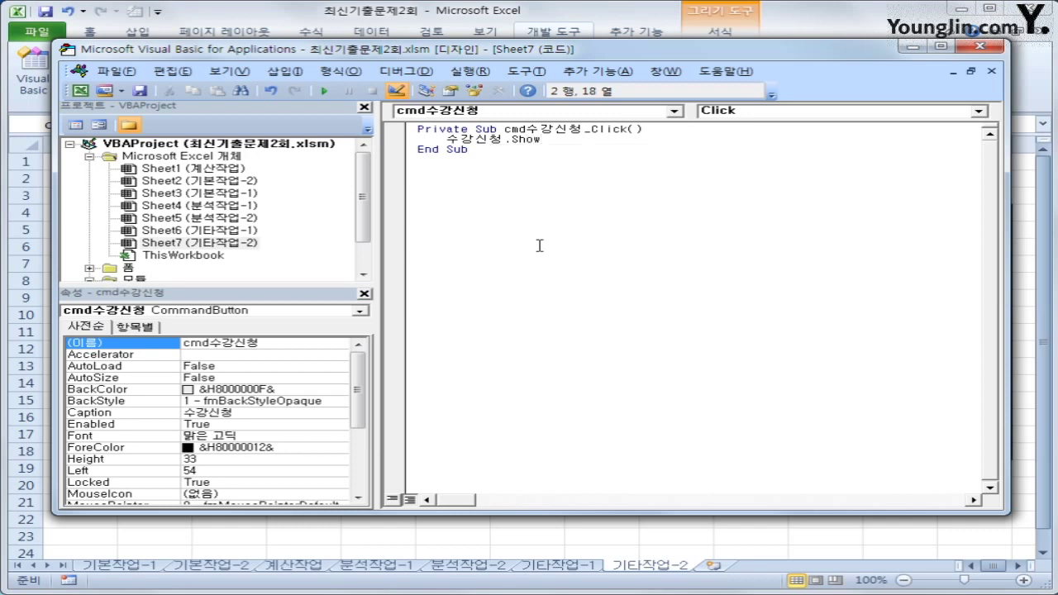
{"action": "left_click", "coordinate": [539, 245]}
{"action": "left_click_drag", "start_coordinate": [366, 192], "coordinate": [363, 205]}
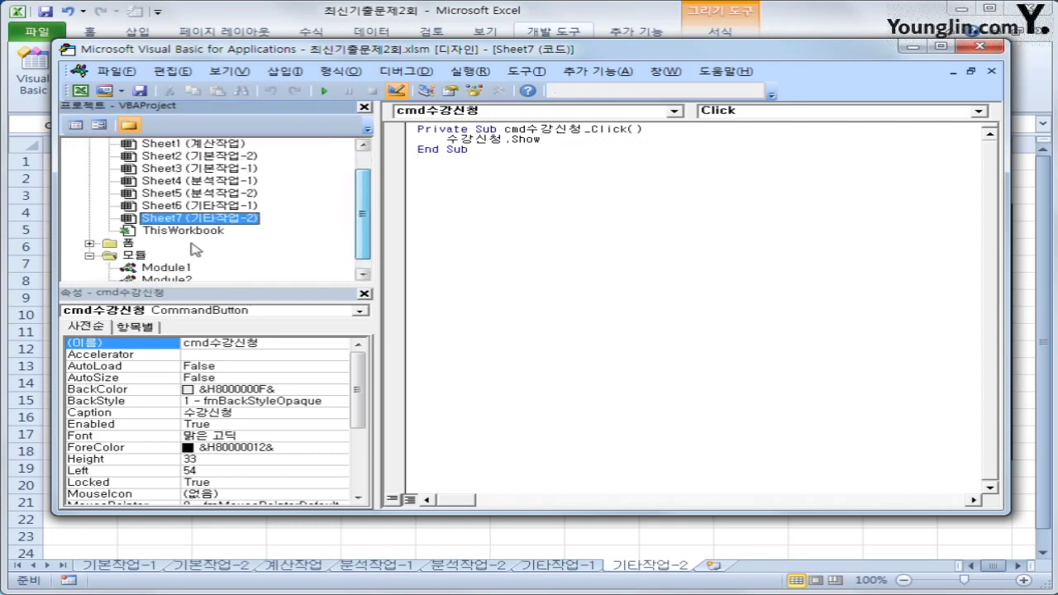
{"action": "double_click", "coordinate": [128, 245]}
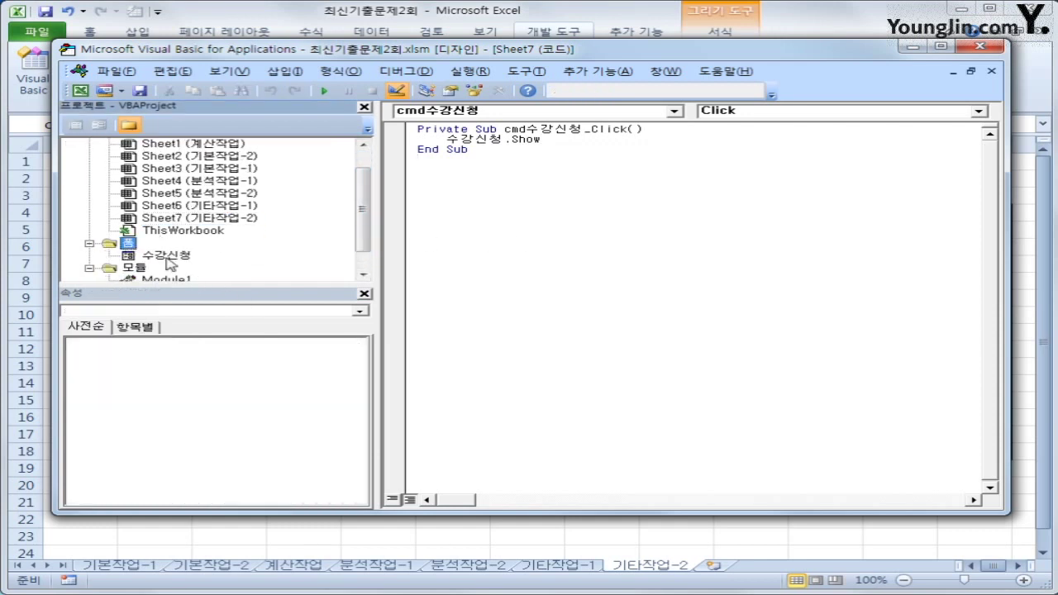
{"action": "left_click", "coordinate": [166, 258]}
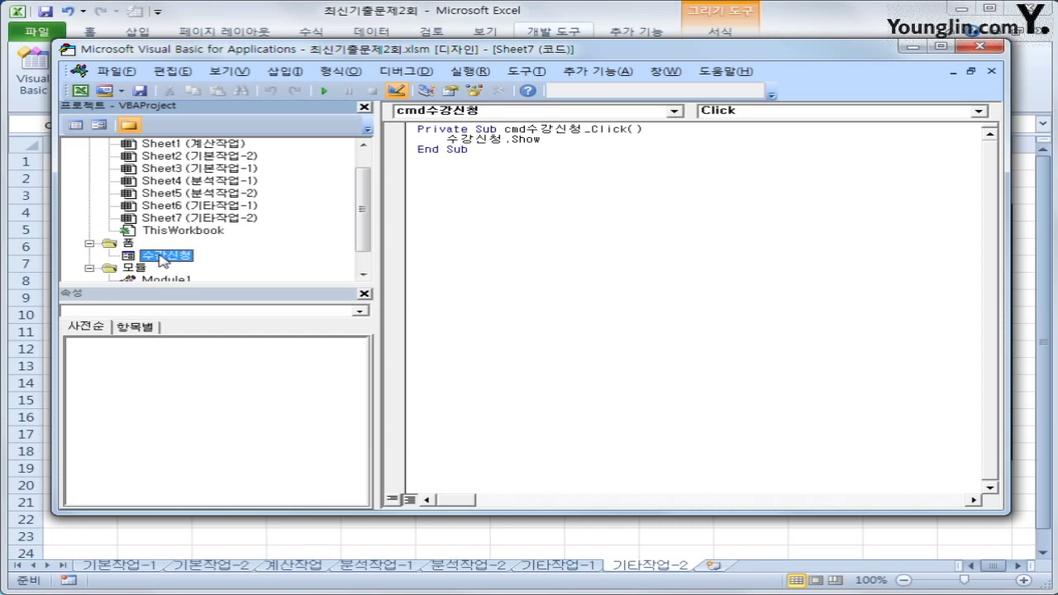
Step: Create the UserForm_Initialize procedure in the 수강신청 form's code
{"action": "left_click", "coordinate": [74, 125]}
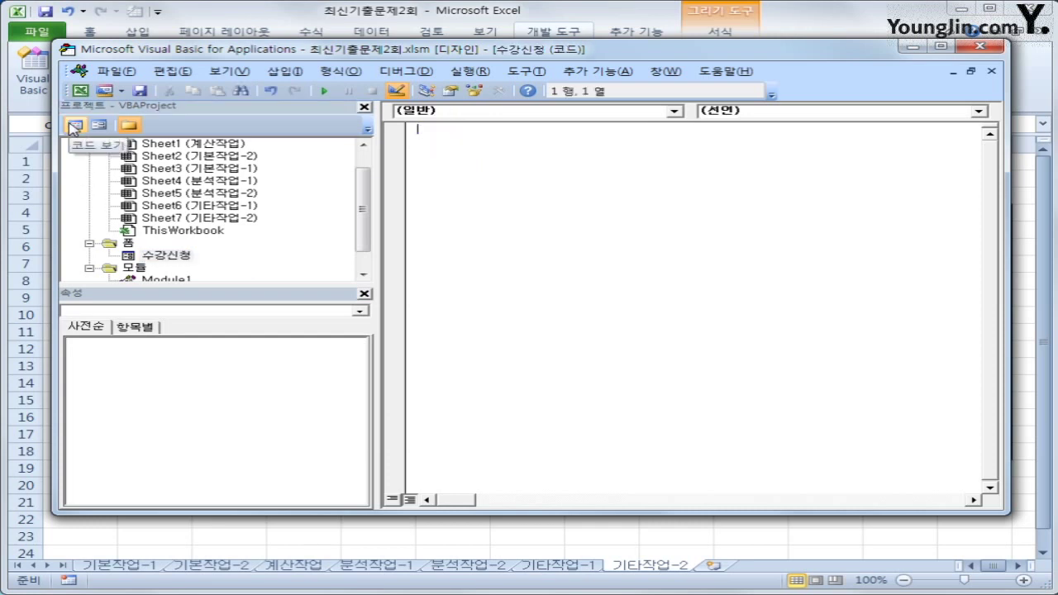
{"action": "left_click", "coordinate": [511, 112]}
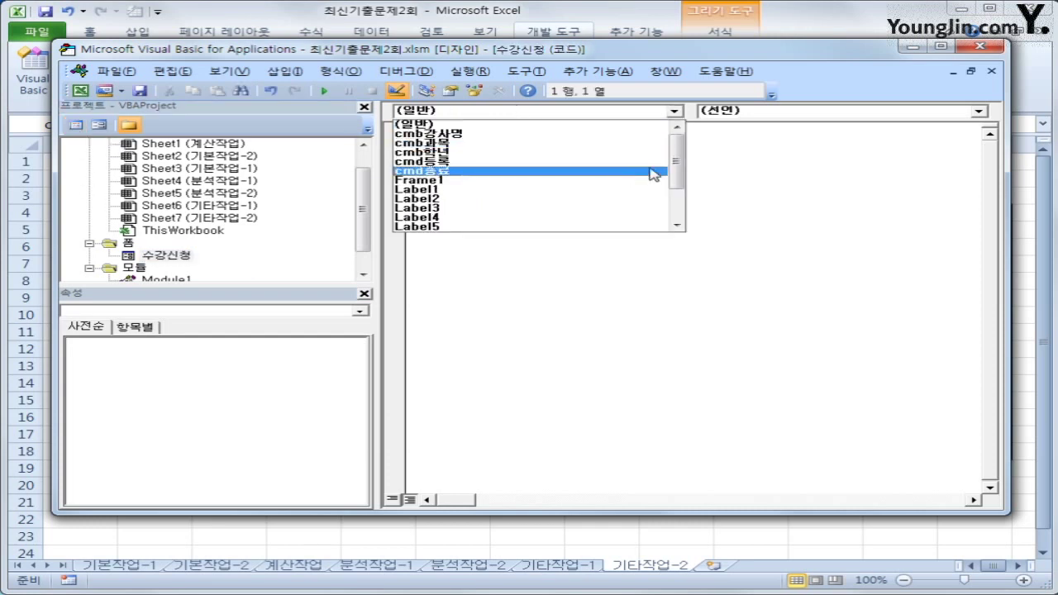
{"action": "left_click_drag", "start_coordinate": [678, 160], "coordinate": [678, 206]}
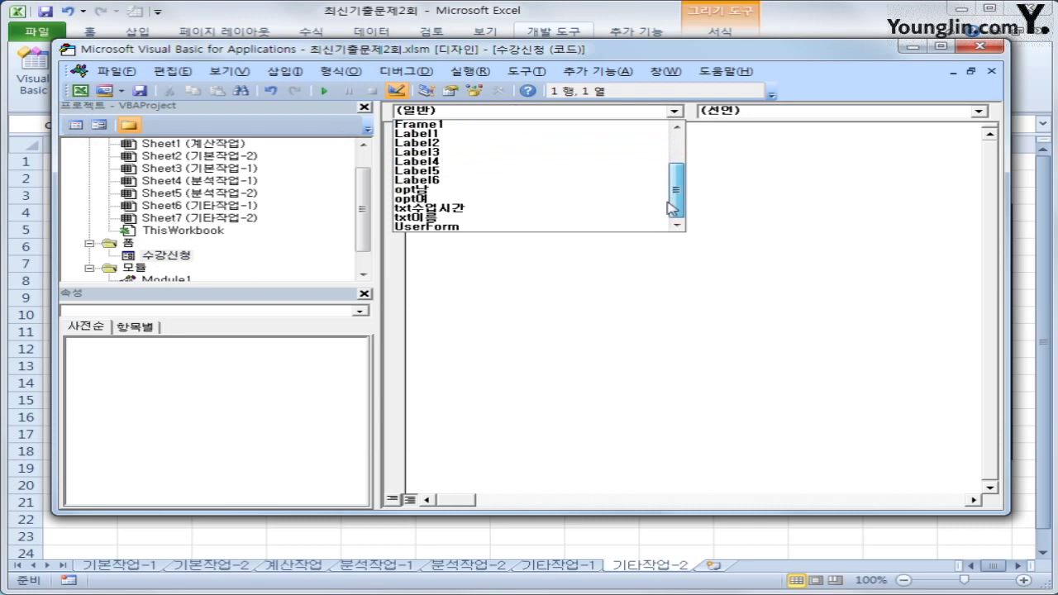
{"action": "left_click", "coordinate": [606, 226]}
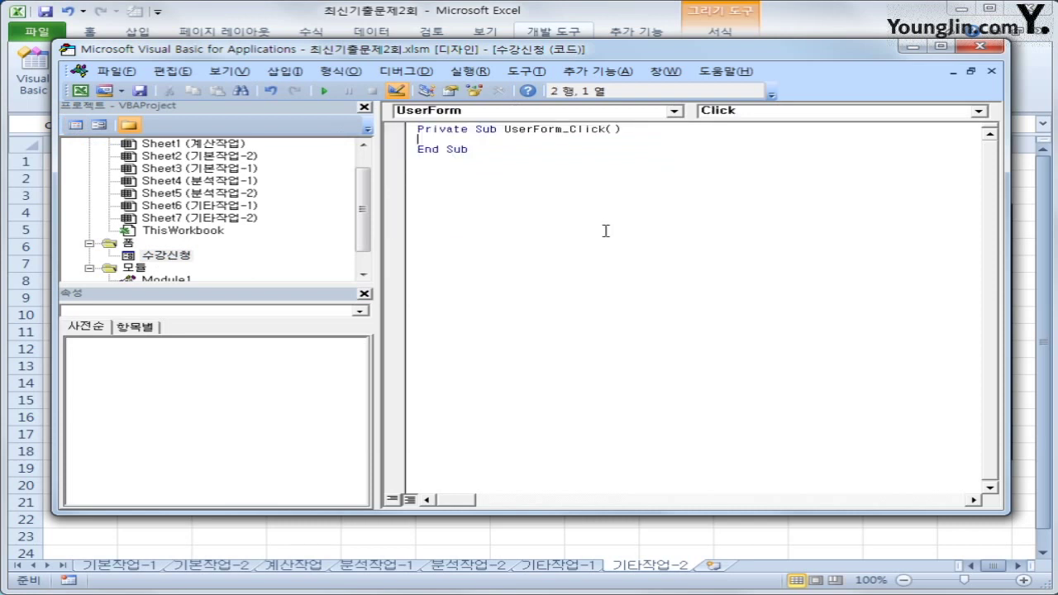
{"action": "left_click", "coordinate": [864, 112]}
{"action": "left_click", "coordinate": [847, 160]}
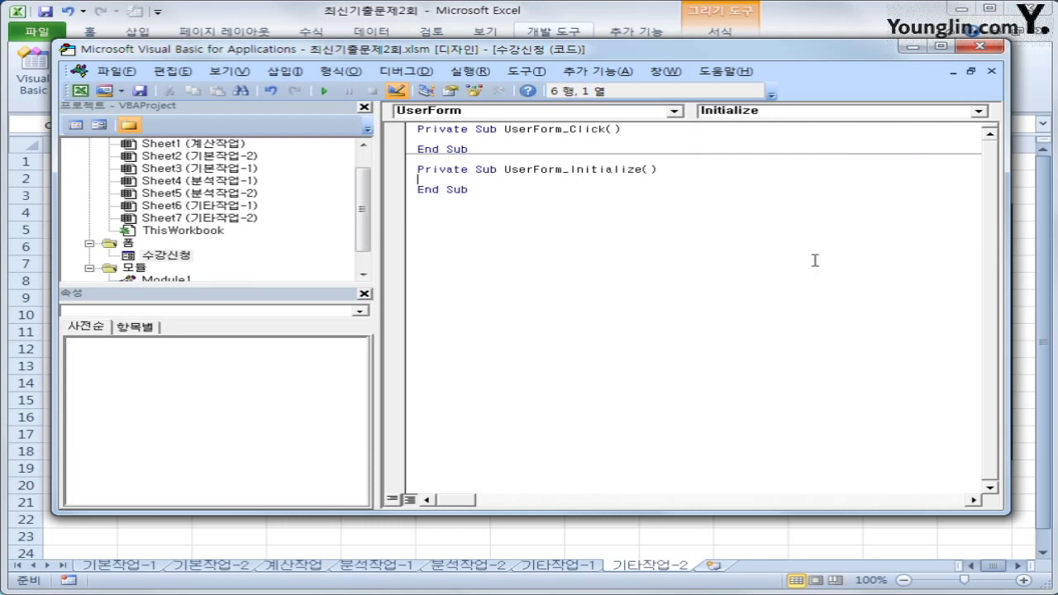
Step: Set cmb학년 RowSource to "J5:J7" and cmb과목 RowSource to "K5:K8"
{"action": "key", "text": "Return"}
{"action": "key", "text": "Tab"}
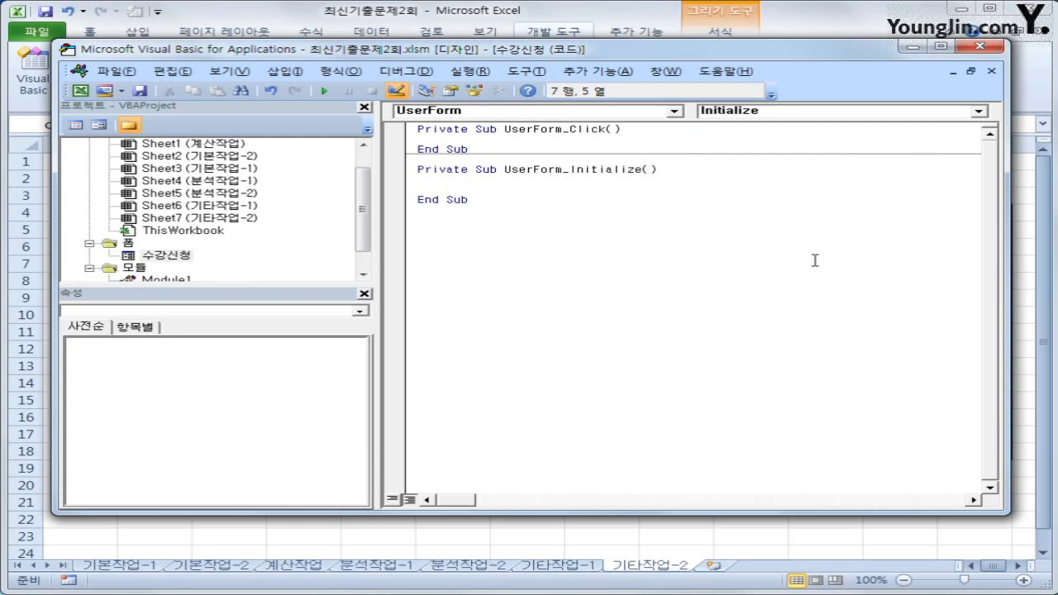
{"action": "type", "text": "cmb학년."}
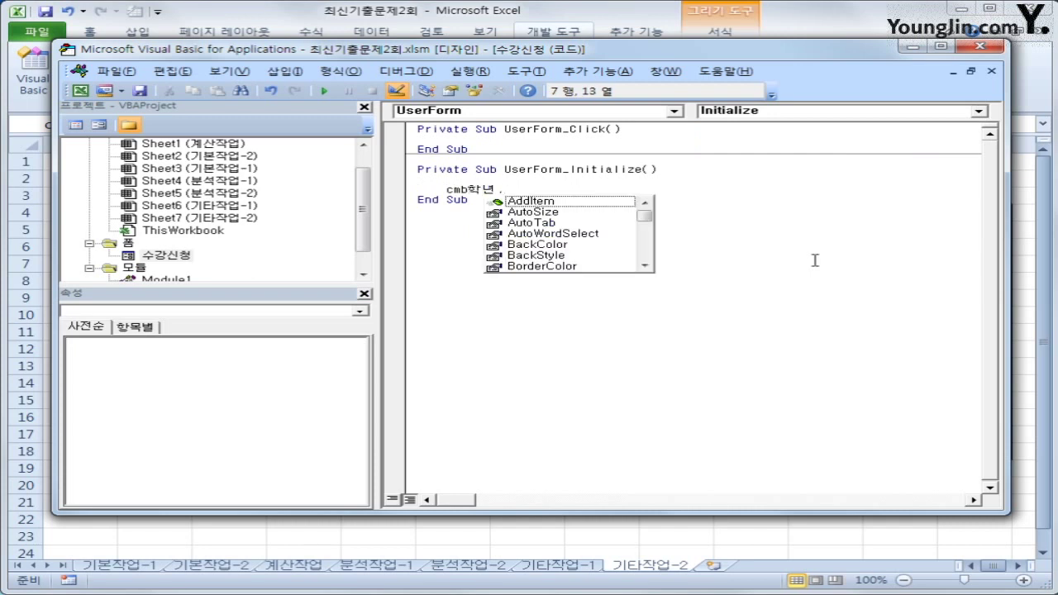
{"action": "type", "text": "ro"}
{"action": "key", "text": "Tab"}
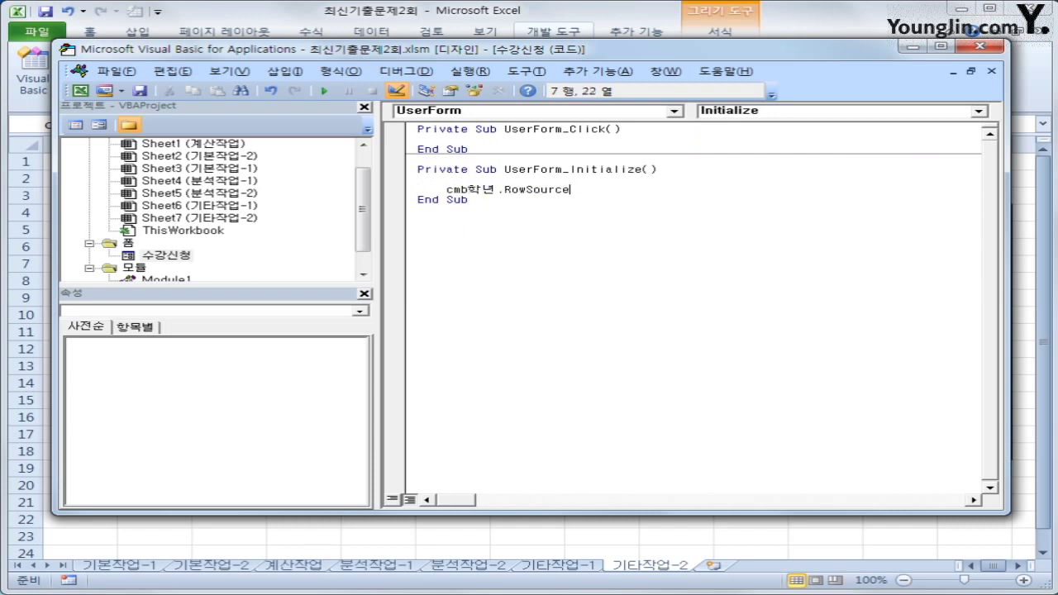
{"action": "type", "text": "=\"J5:J7\""}
{"action": "key", "text": "Return"}
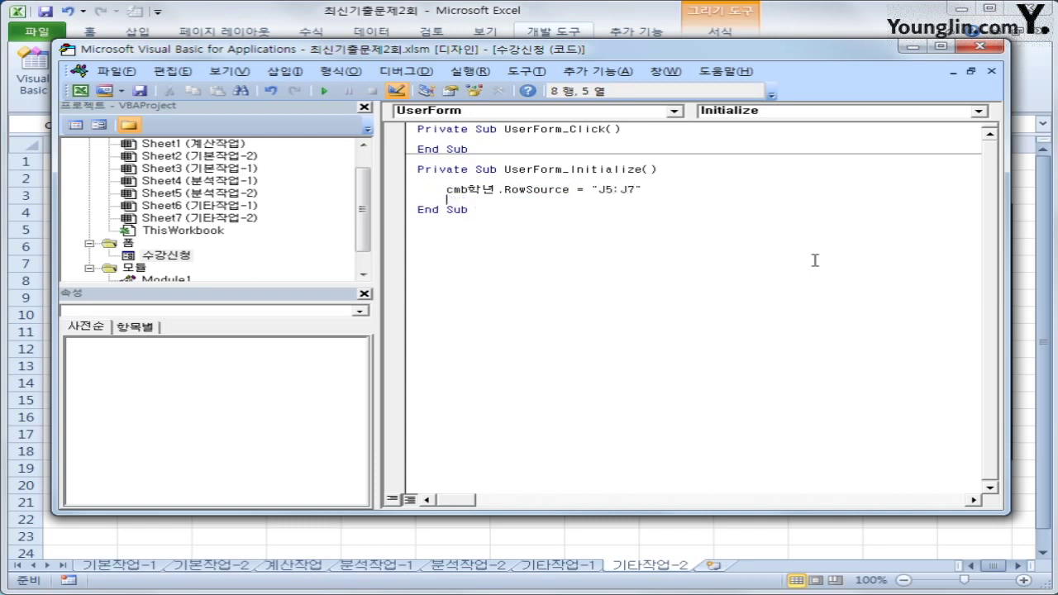
{"action": "type", "text": "cmb학목."}
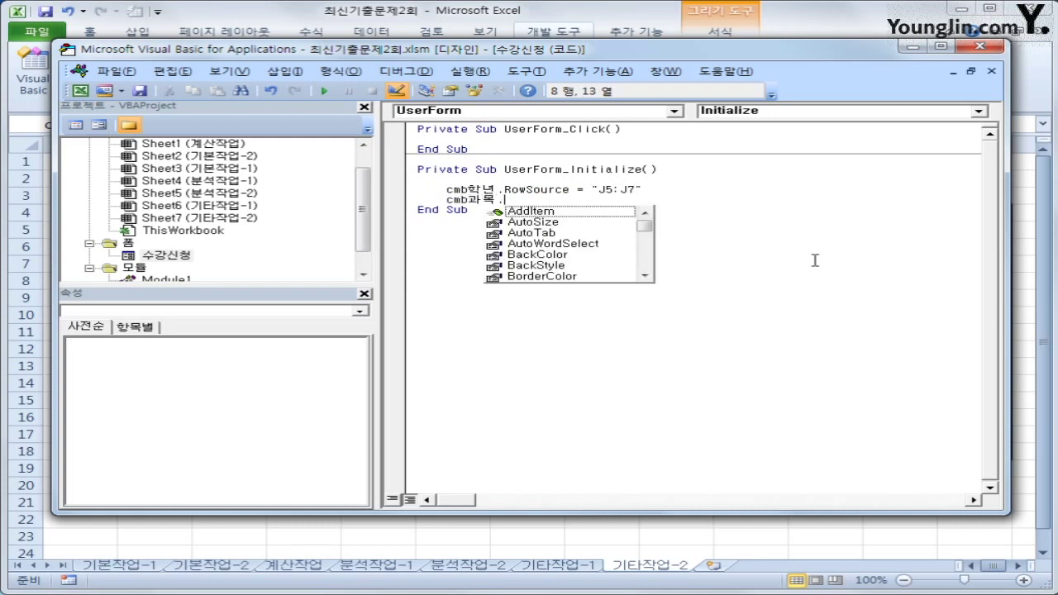
{"action": "type", "text": "rowSource ="}
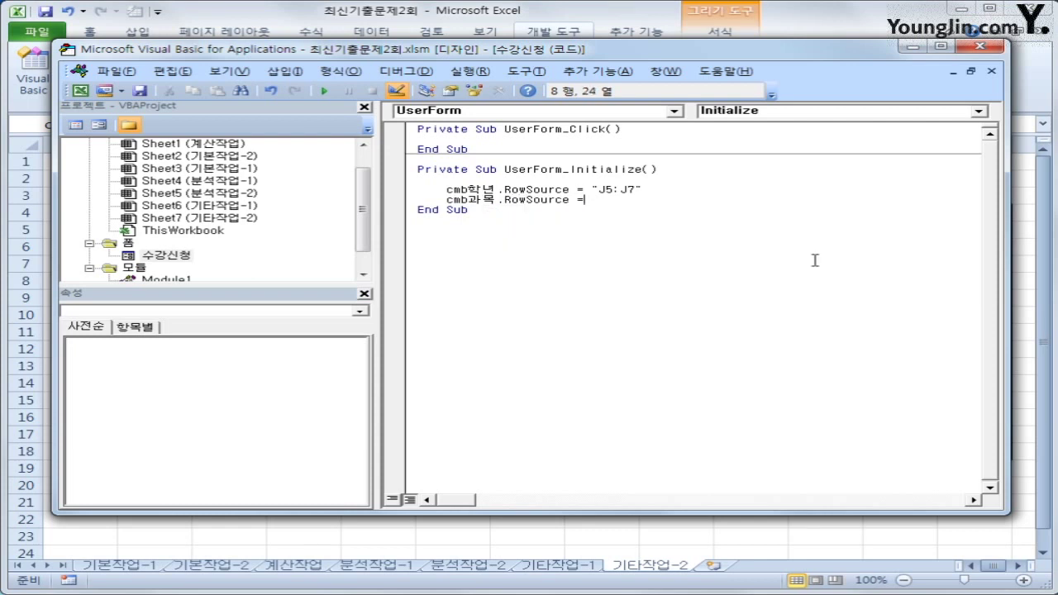
{"action": "type", "text": "\"K5:K8\""}
{"action": "key", "text": "Return"}
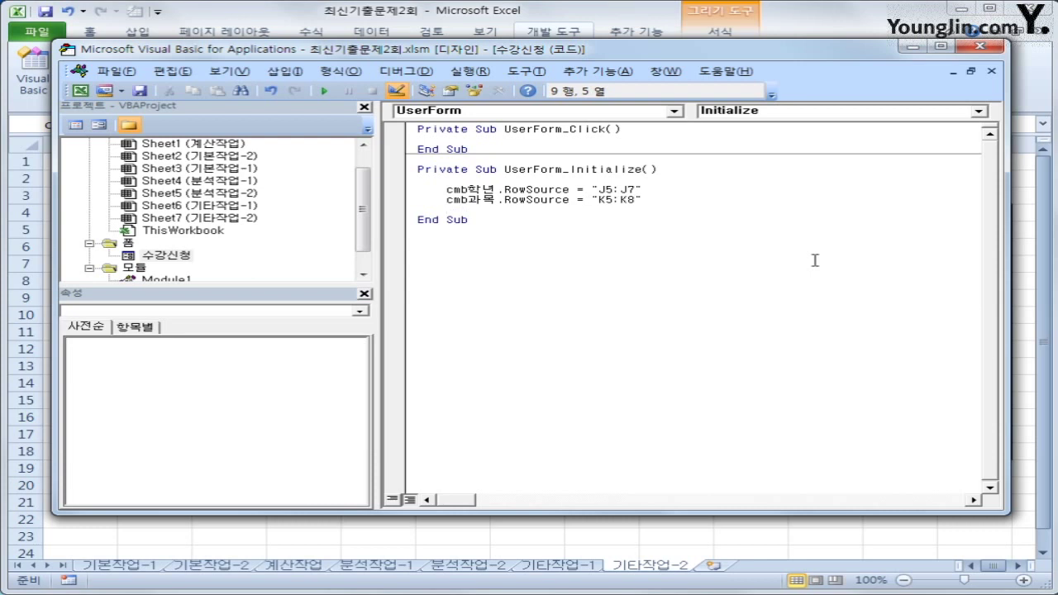
Step: Add opt남 = True so 남 is preselected when the form loads
{"action": "key", "text": "Return"}
{"action": "type", "text": "opt"}
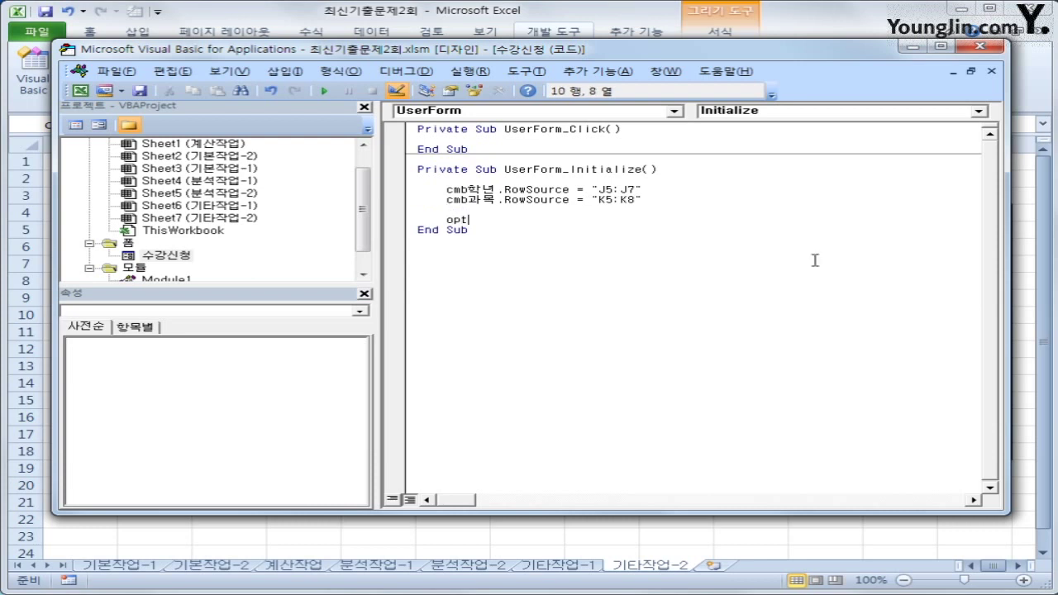
{"action": "type", "text": "남"}
{"action": "type", "text": "= true"}
{"action": "key", "text": "Down"}
{"action": "key", "text": "Up"}
{"action": "key", "text": "Return"}
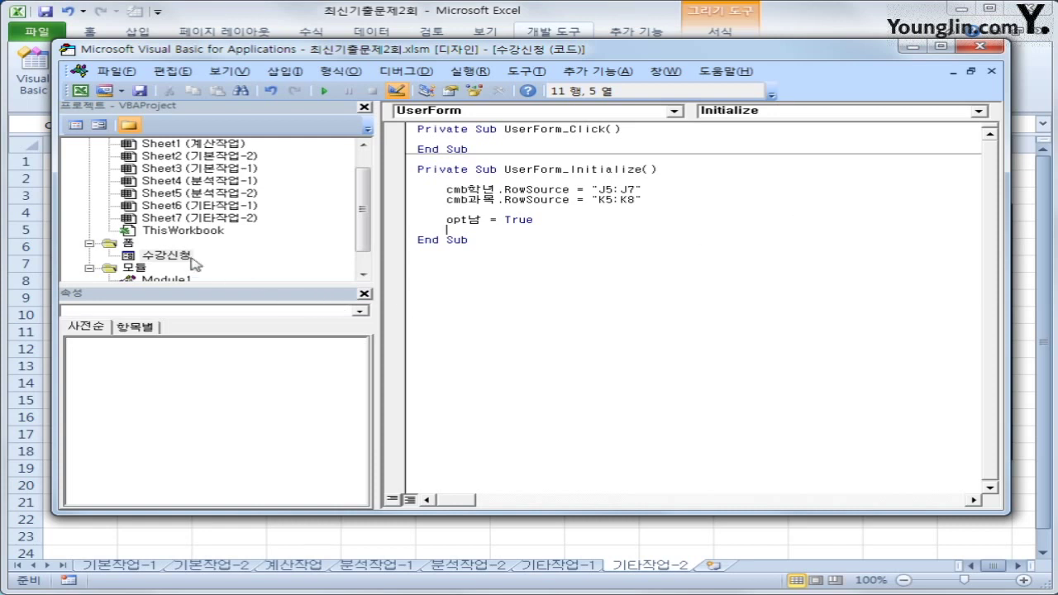
Step: Reselect the 수강신청 form and close the VBA editor to return to Excel
{"action": "double_click", "coordinate": [164, 255]}
{"action": "left_click", "coordinate": [176, 256]}
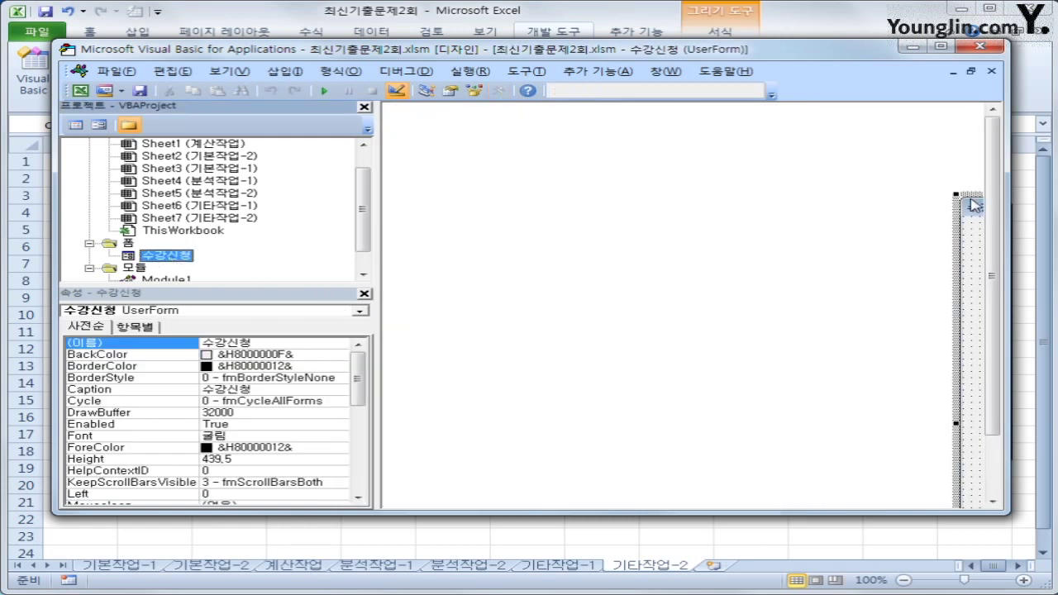
{"action": "left_click", "coordinate": [969, 202]}
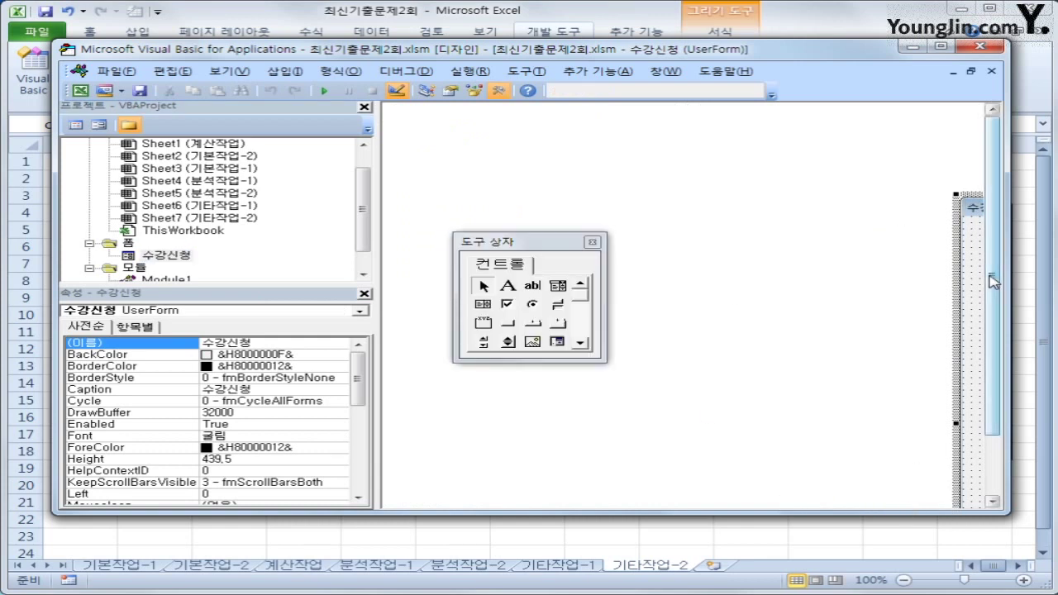
{"action": "scroll", "coordinate": [994, 284], "scroll_direction": "down", "scroll_amount": 3}
{"action": "left_click_drag", "start_coordinate": [1007, 291], "coordinate": [1047, 291]}
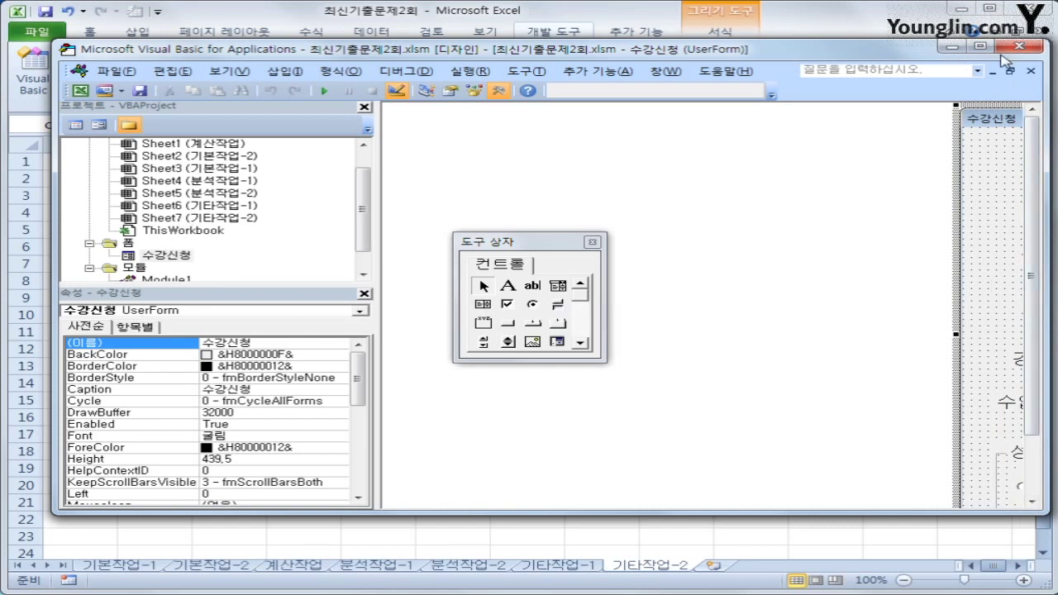
{"action": "left_click", "coordinate": [1029, 50]}
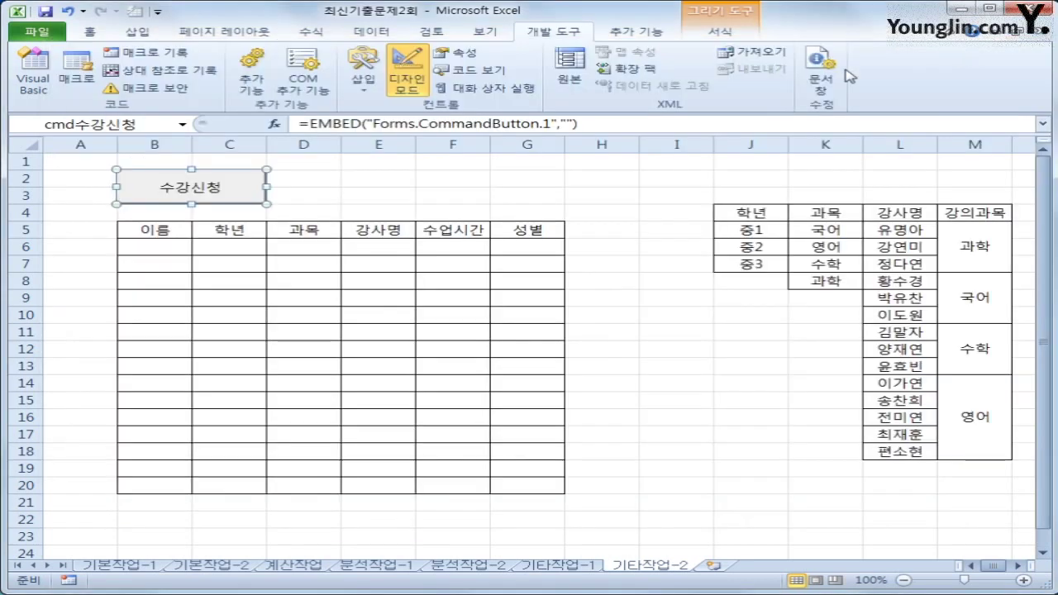
Step: Turn off Design Mode and launch the 수강신청 form from its button
{"action": "left_click", "coordinate": [527, 178]}
{"action": "left_click", "coordinate": [409, 79]}
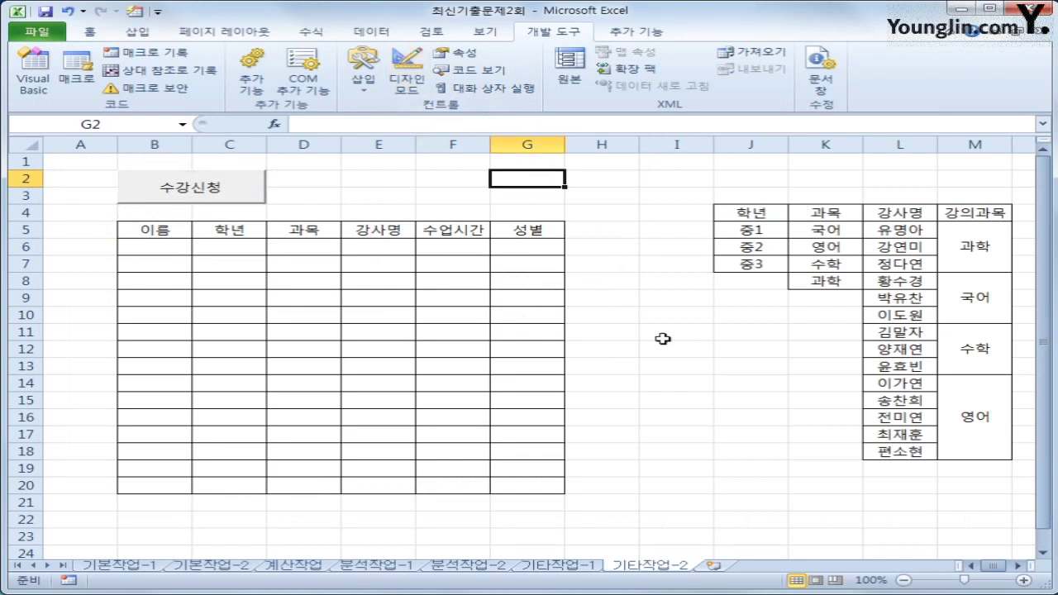
{"action": "left_click", "coordinate": [208, 188]}
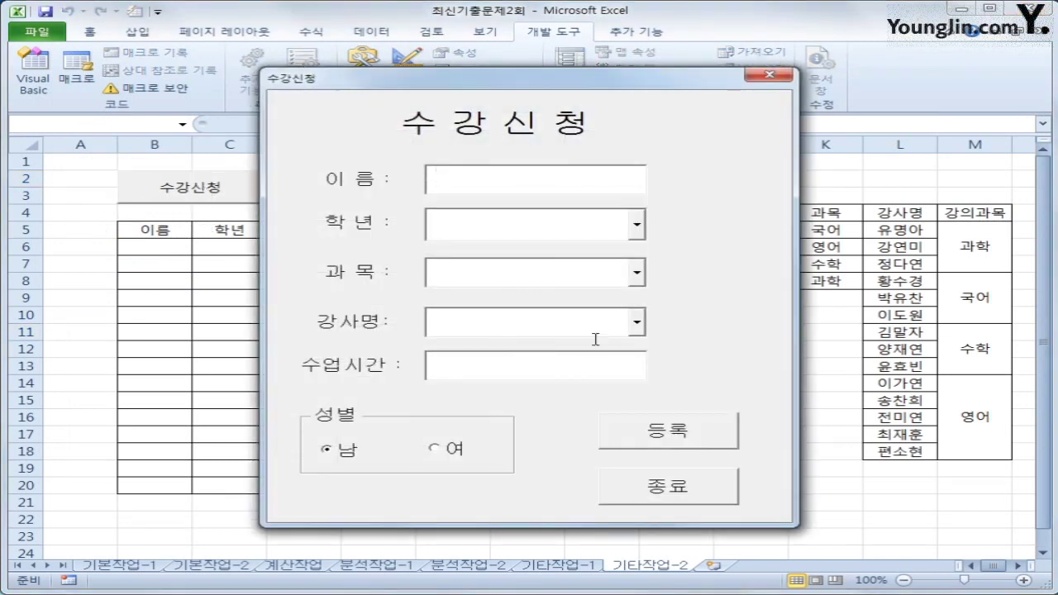
Step: Check that the grade and subject lists fill, then choose 국어 as the subject
{"action": "left_click", "coordinate": [636, 225]}
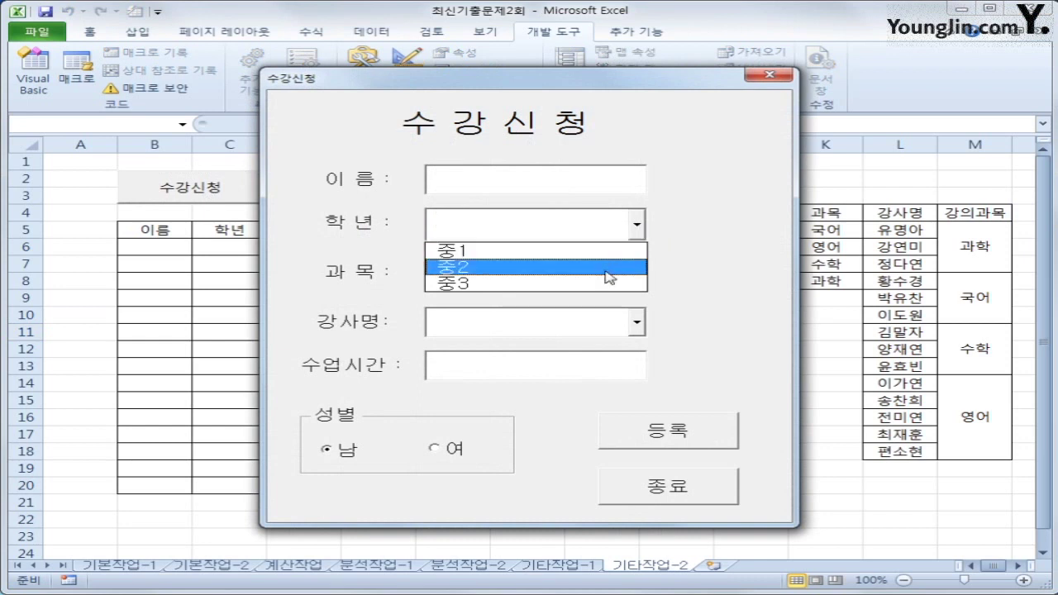
{"action": "left_click", "coordinate": [740, 289]}
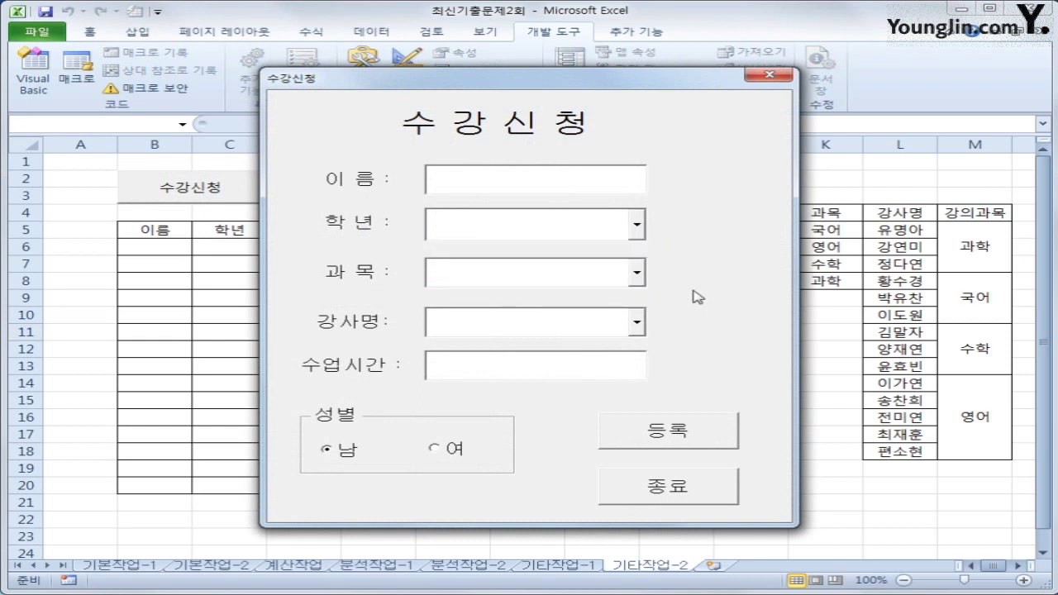
{"action": "left_click", "coordinate": [637, 323]}
{"action": "left_click", "coordinate": [635, 274]}
{"action": "left_click", "coordinate": [638, 278]}
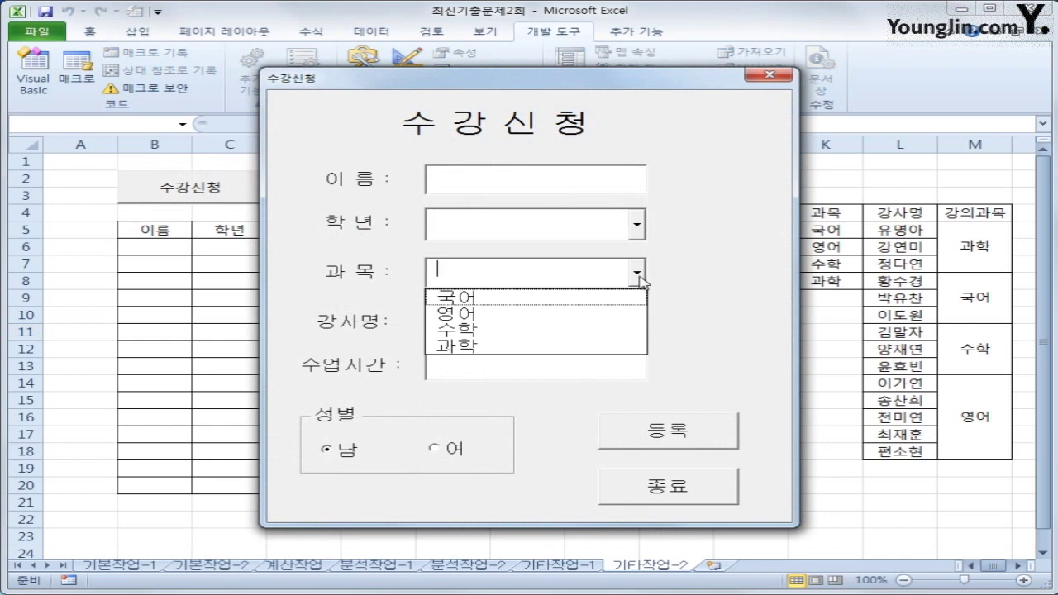
{"action": "left_click", "coordinate": [691, 333]}
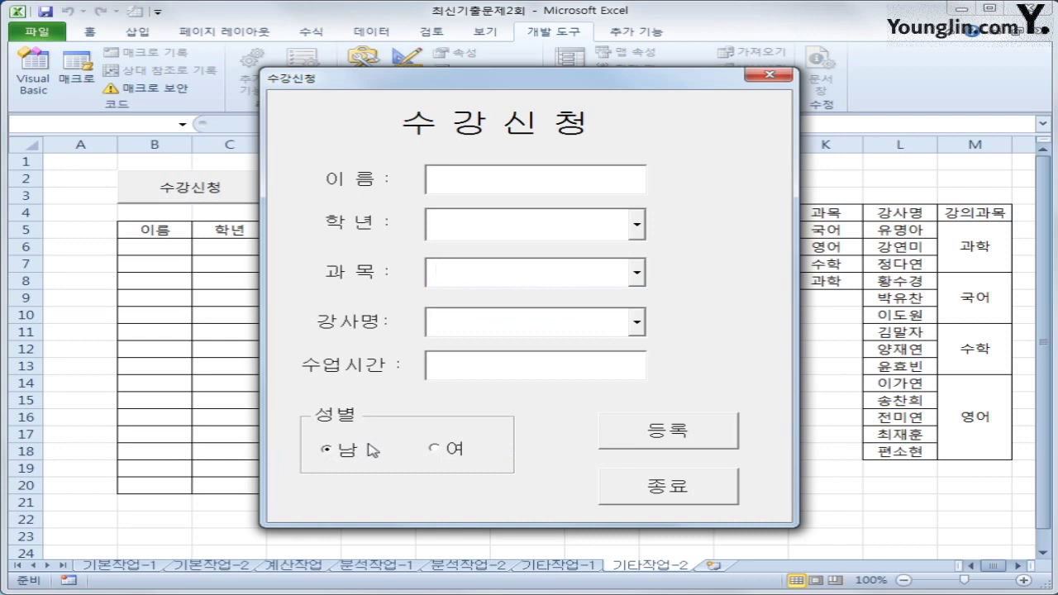
{"action": "left_click", "coordinate": [637, 273]}
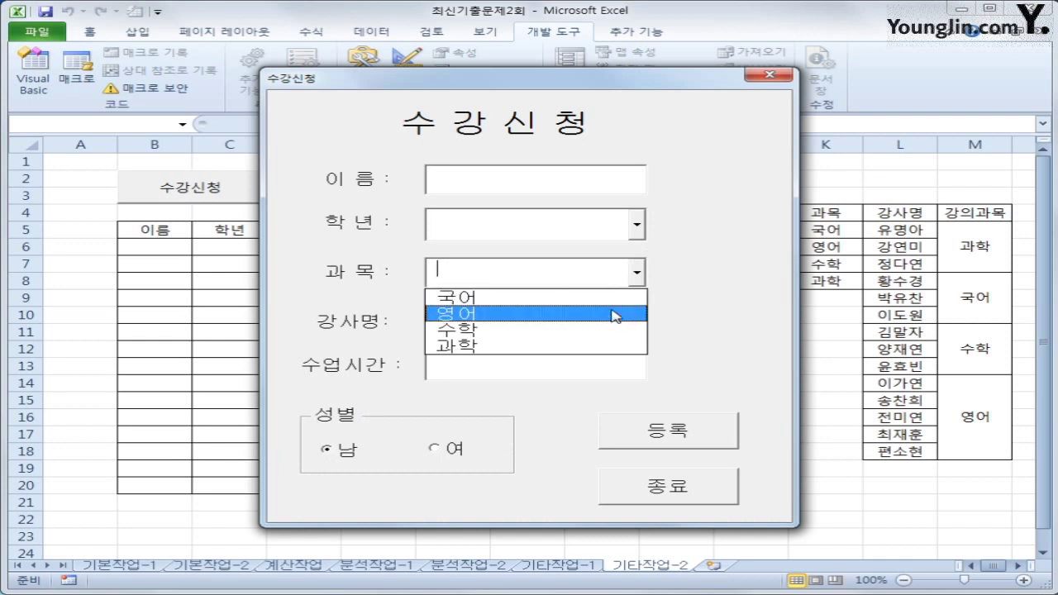
{"action": "left_click", "coordinate": [612, 299]}
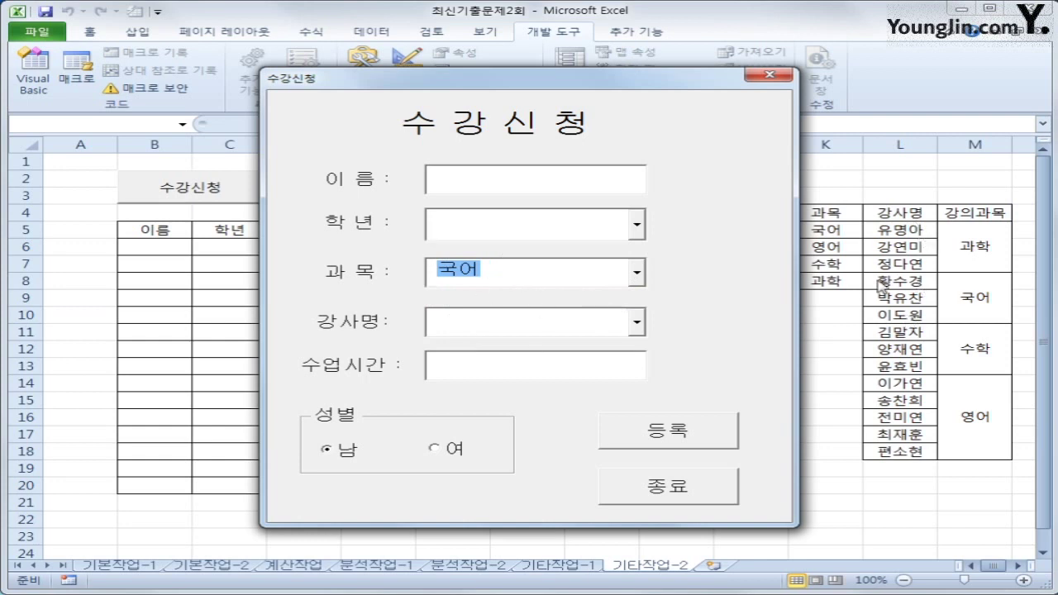
Step: Confirm the teacher list stays empty, then close the 수강신청 form
{"action": "left_click_drag", "start_coordinate": [591, 82], "coordinate": [488, 83]}
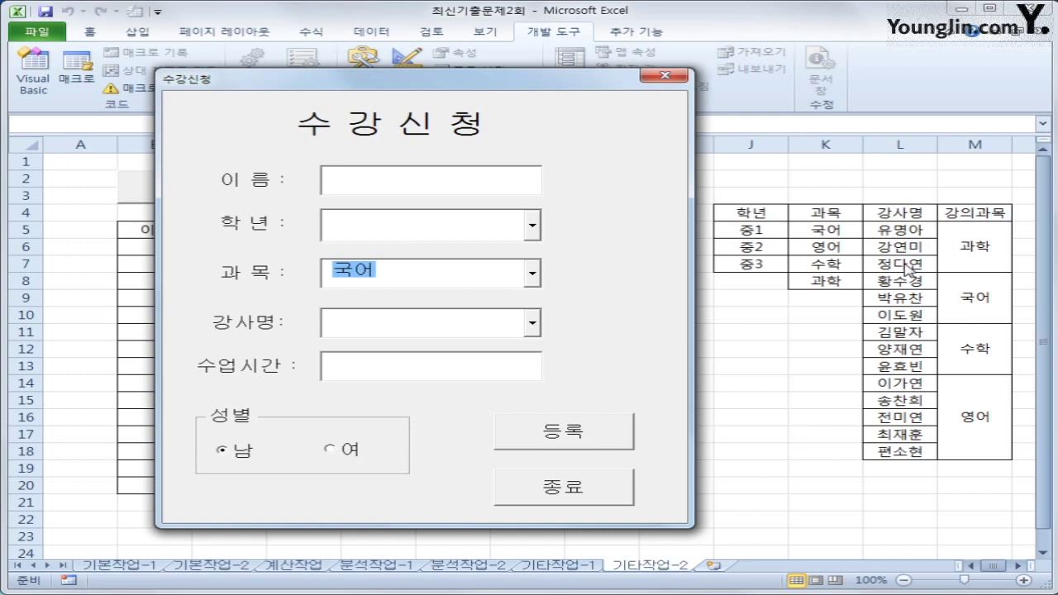
{"action": "left_click", "coordinate": [532, 324]}
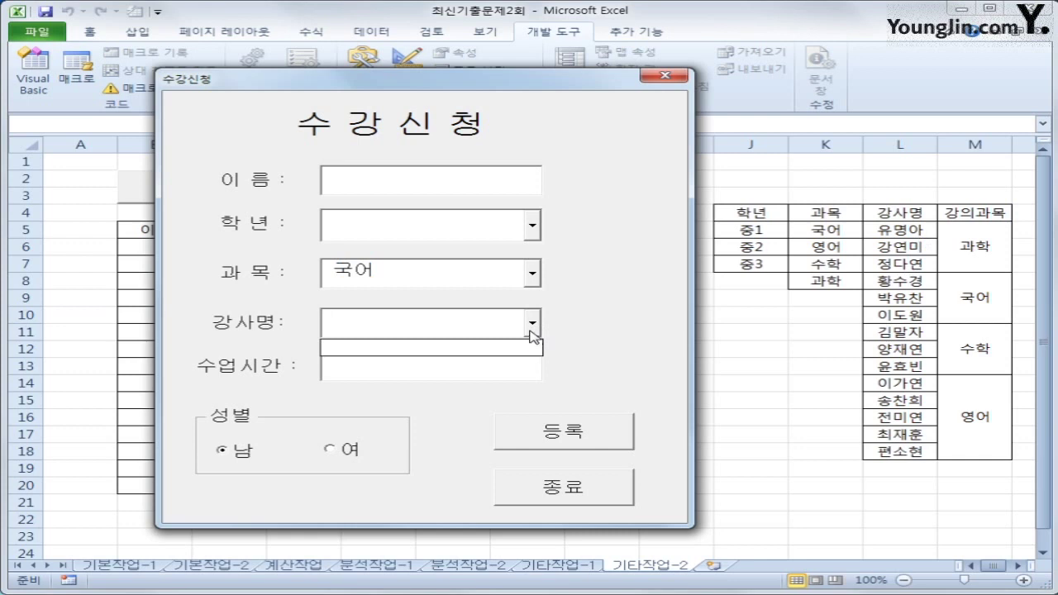
{"action": "left_click", "coordinate": [668, 79]}
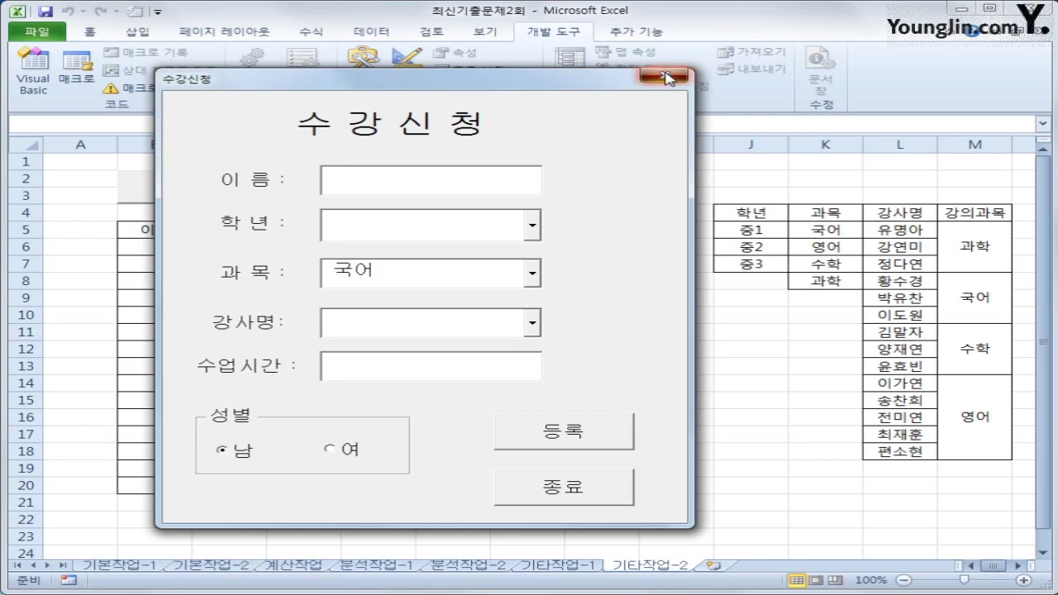
{"action": "left_click", "coordinate": [668, 79]}
{"action": "left_click", "coordinate": [678, 298]}
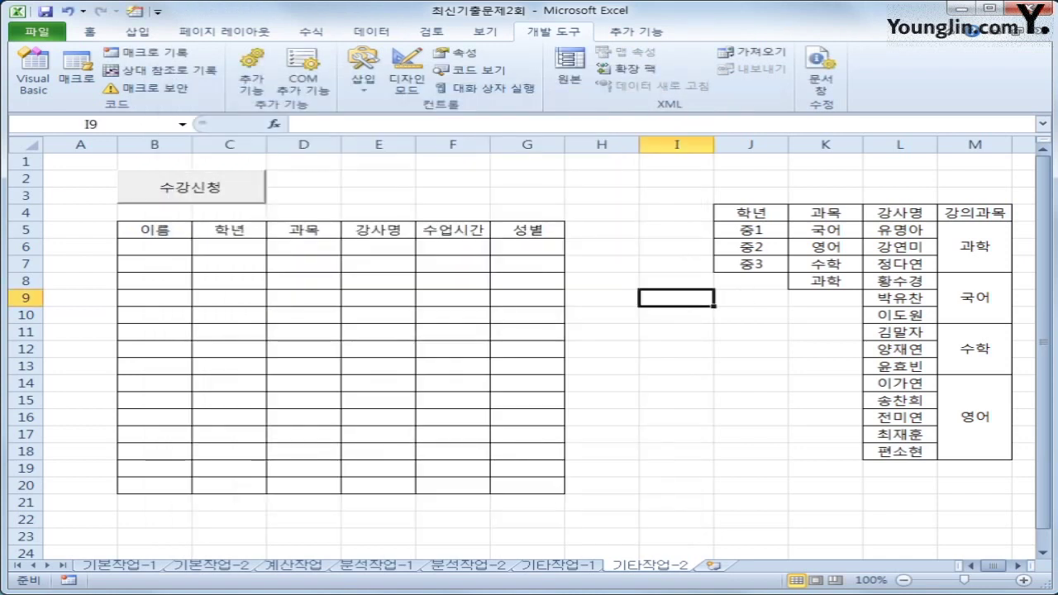
Step: Open the 수강신청 form code and insert cmb과목_Change via the object dropdown
{"action": "left_click", "coordinate": [42, 90]}
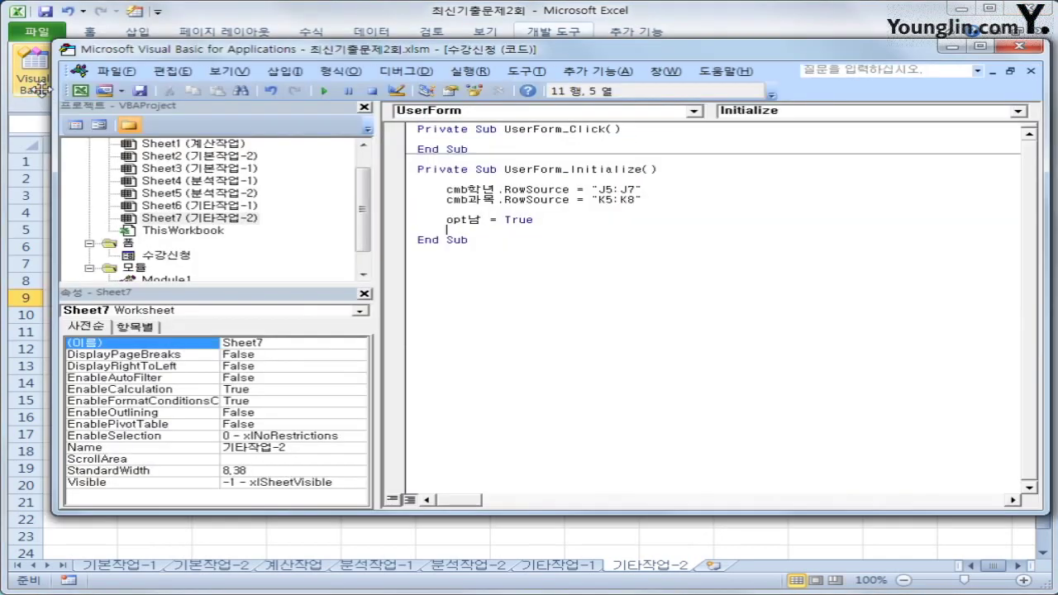
{"action": "left_click", "coordinate": [168, 255]}
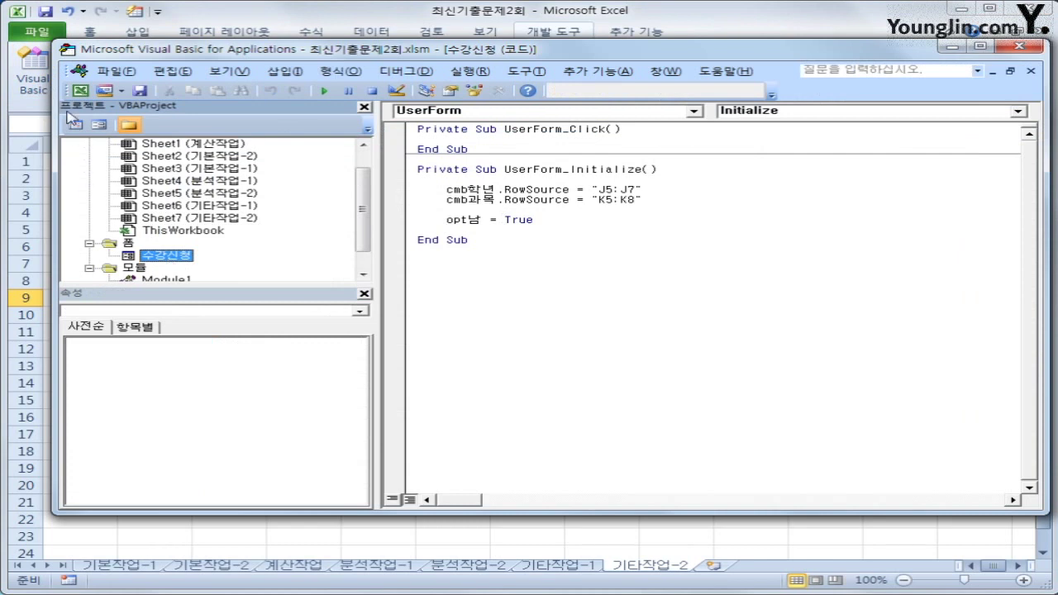
{"action": "left_click", "coordinate": [686, 341]}
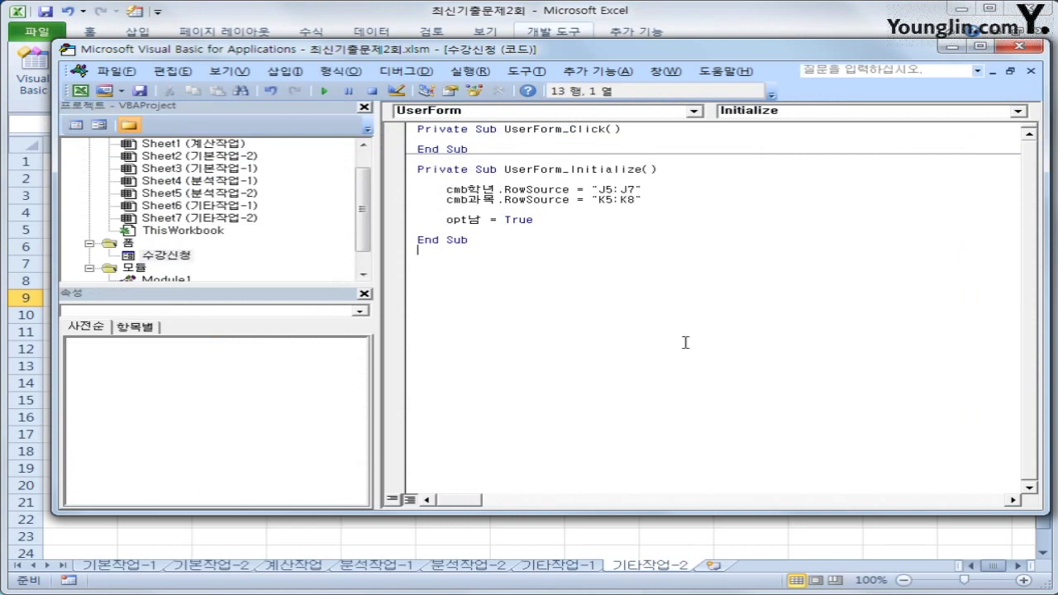
{"action": "left_click", "coordinate": [694, 112]}
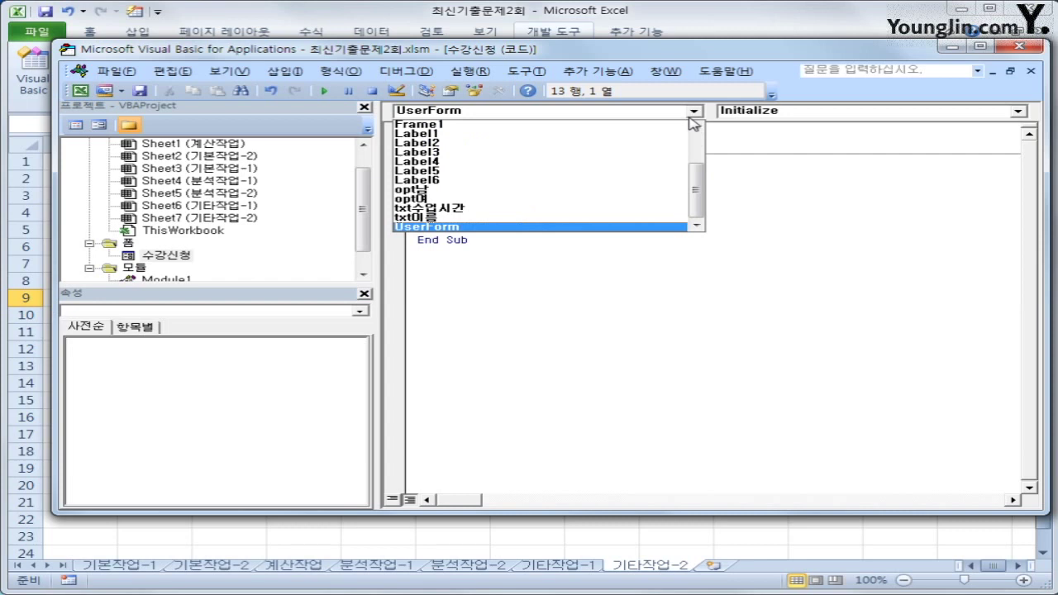
{"action": "left_click_drag", "start_coordinate": [697, 199], "coordinate": [697, 161]}
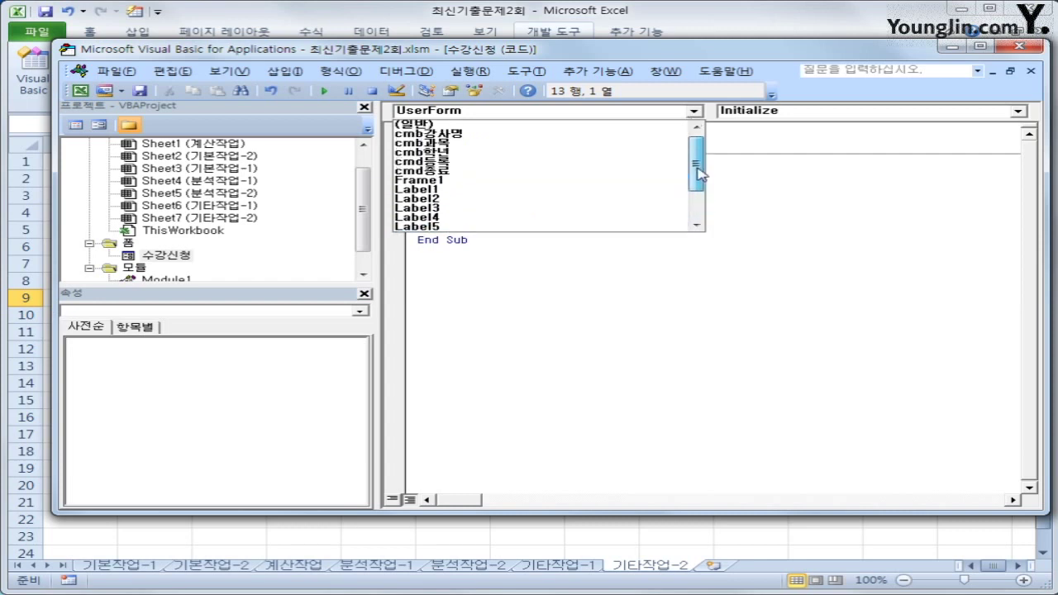
{"action": "left_click", "coordinate": [582, 146]}
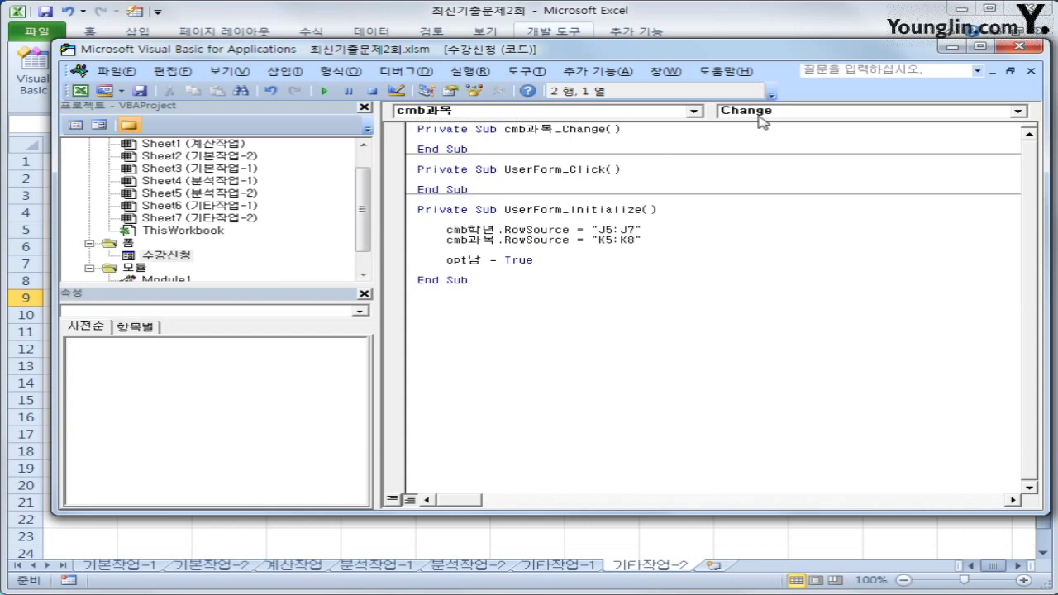
Step: Start cmb과목_Change with an indented 'Select Case cmb과목' line
{"action": "key", "text": "Return"}
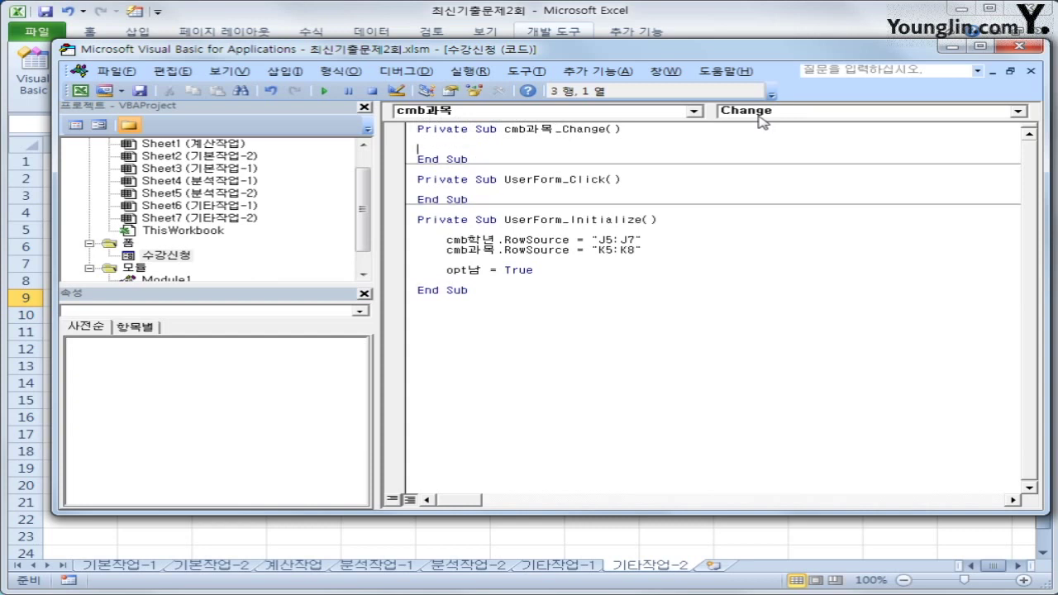
{"action": "type", "text": "s"}
{"action": "key", "text": "BackSpace"}
{"action": "key", "text": "Tab"}
{"action": "type", "text": "select case cmb"}
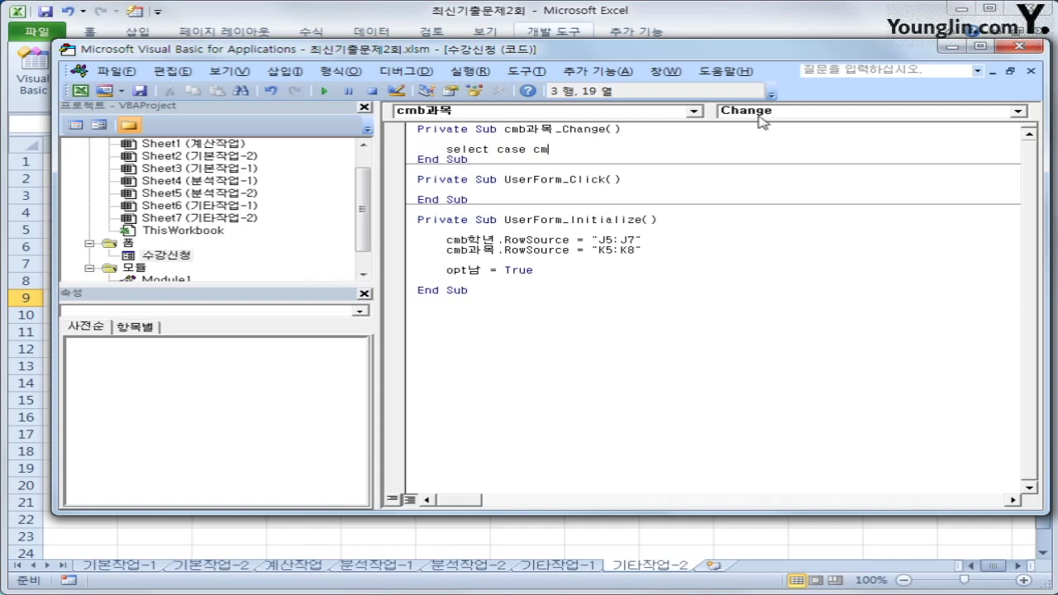
{"action": "key", "text": "BackSpace"}
{"action": "key", "text": "BackSpace"}
{"action": "type", "text": "과목"}
{"action": "key", "text": "BackSpace"}
{"action": "key", "text": "BackSpace"}
{"action": "key", "text": "BackSpace"}
{"action": "type", "text": "과목"}
{"action": "key", "text": "BackSpace"}
{"action": "key", "text": "BackSpace"}
{"action": "key", "text": "BackSpace"}
{"action": "type", "text": "고과목"}
{"action": "key", "text": "Return"}
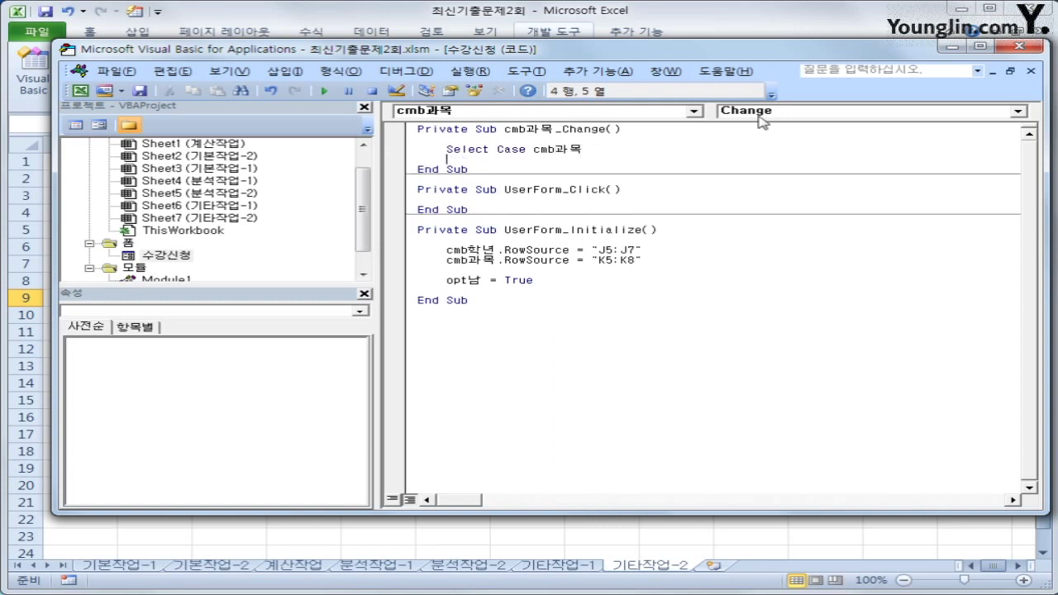
Step: Add the first branch, Case "과학"
{"action": "key", "text": "Tab"}
{"action": "key", "text": "Return"}
{"action": "type", "text": "ㅊ"}
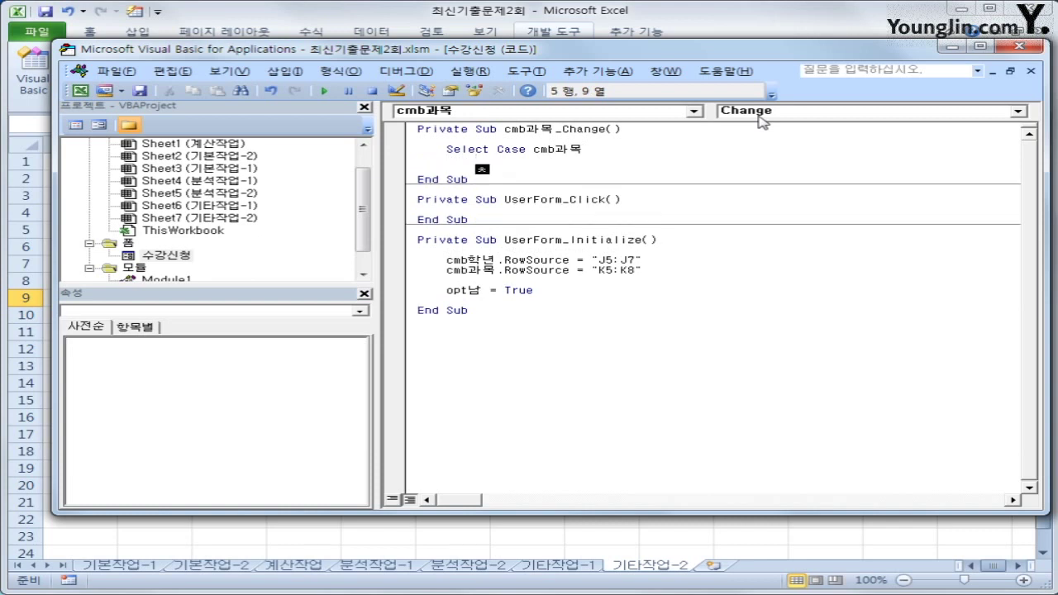
{"action": "key", "text": "BackSpace"}
{"action": "type", "text": "case "}
{"action": "type", "text": "\"과학\""}
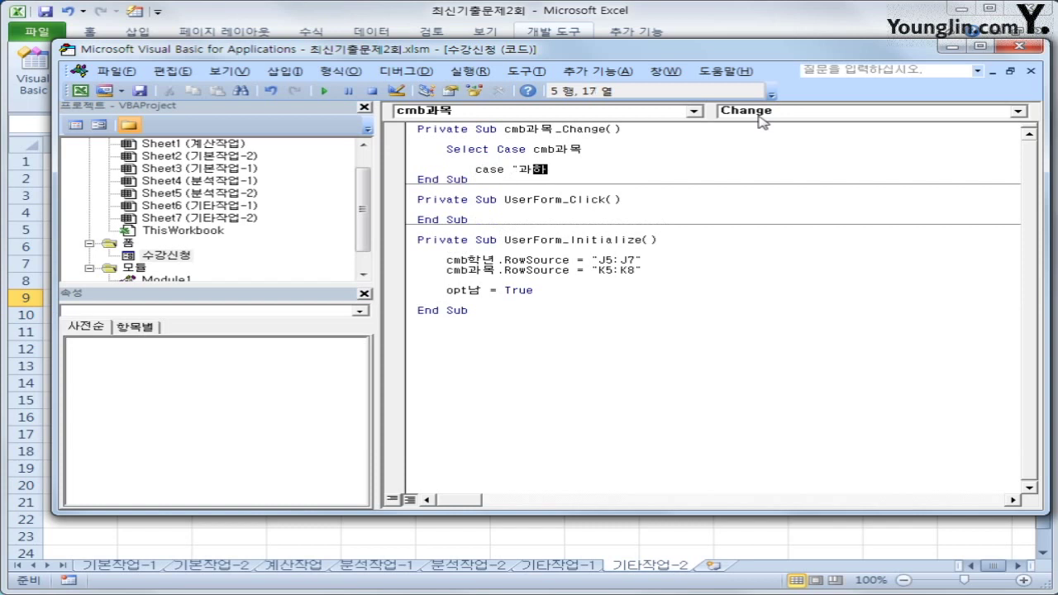
{"action": "key", "text": "Return"}
Step: Under Case "과학", set cmb강사명.RowSource = "L5:L7"
{"action": "type", "text": "츠ㅠ"}
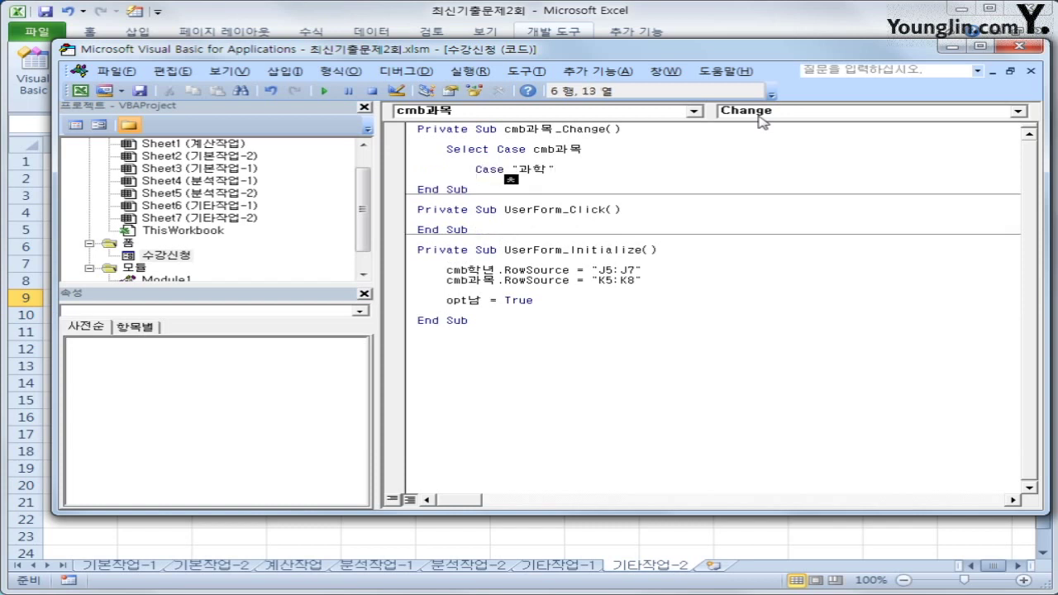
{"action": "key", "text": "BackSpace"}
{"action": "key", "text": "BackSpace"}
{"action": "type", "text": "cmb"}
{"action": "type", "text": "ㄱ강사명.ㄱ"}
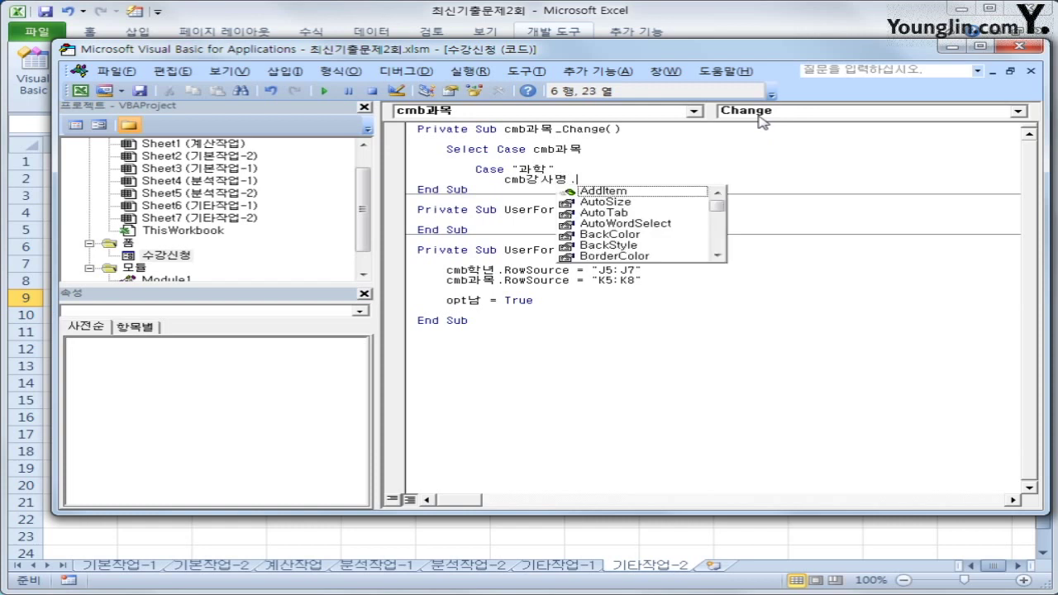
{"action": "key", "text": "BackSpace"}
{"action": "type", "text": "ro"}
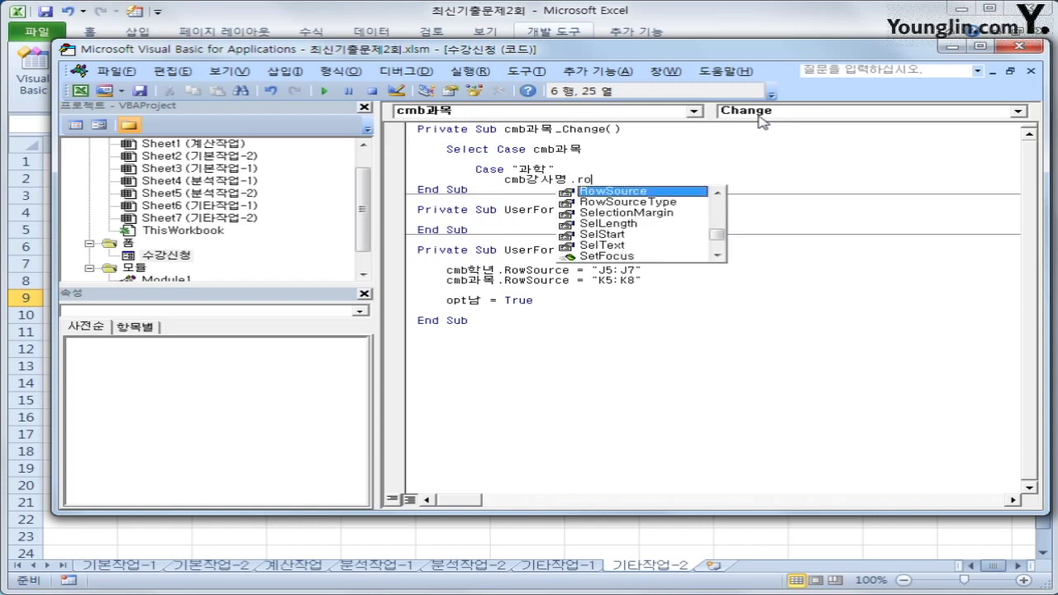
{"action": "key", "text": "Tab"}
{"action": "type", "text": "= \"ㄴ"}
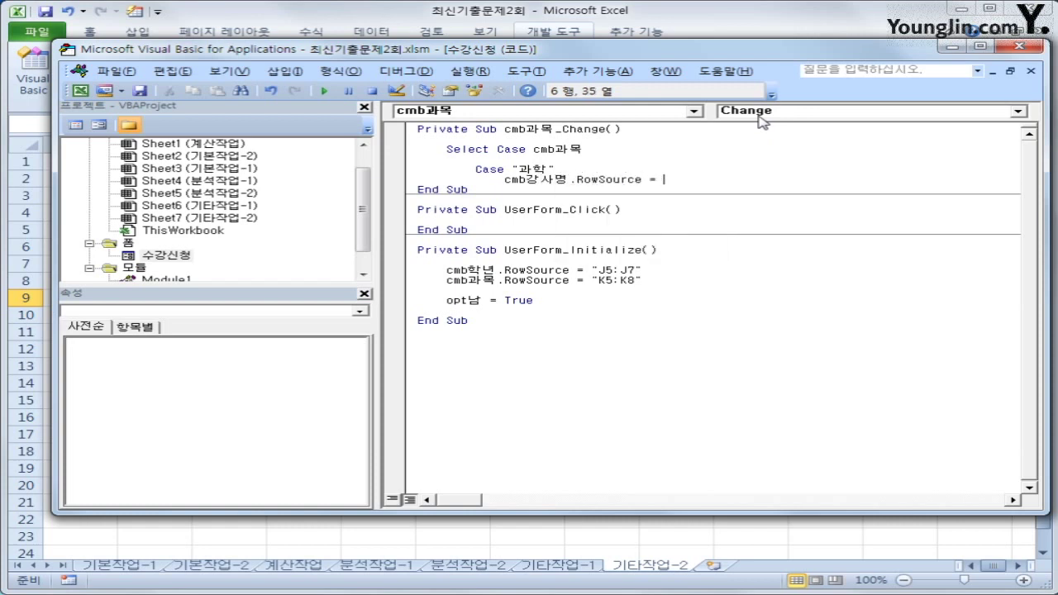
{"action": "type", "text": "5"}
{"action": "key", "text": "BackSpace"}
{"action": "type", "text": "5ㄴ"}
{"action": "key", "text": "BackSpace"}
{"action": "type", "text": ":L7\""}
{"action": "key", "text": "Return"}
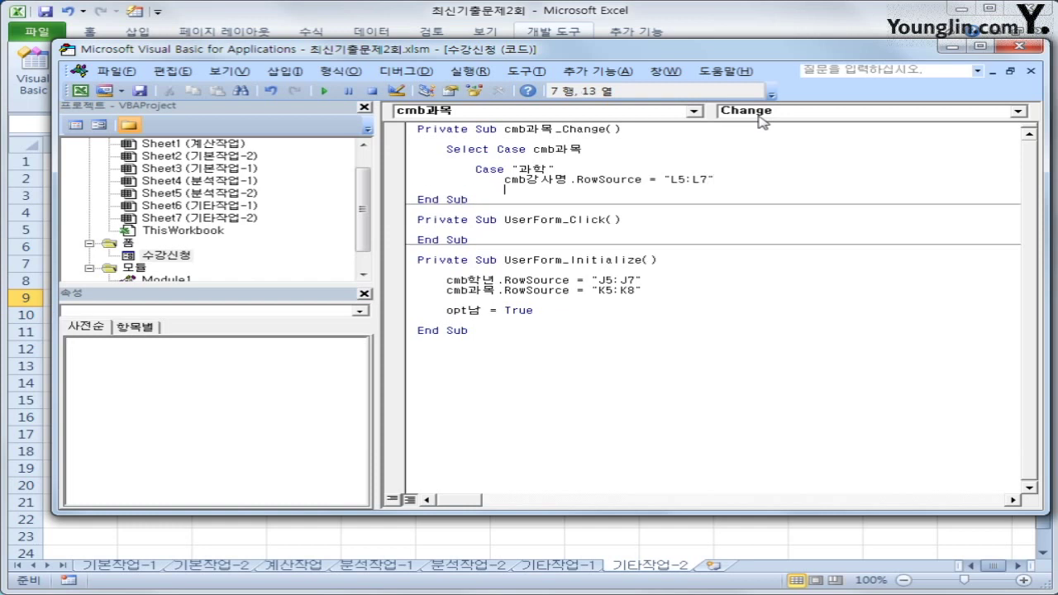
{"action": "key", "text": "BackSpace"}
Step: Copy the 과학 case block and change the copy to Case "국어"
{"action": "key", "text": "shift+Down"}
{"action": "key", "text": "shift+End"}
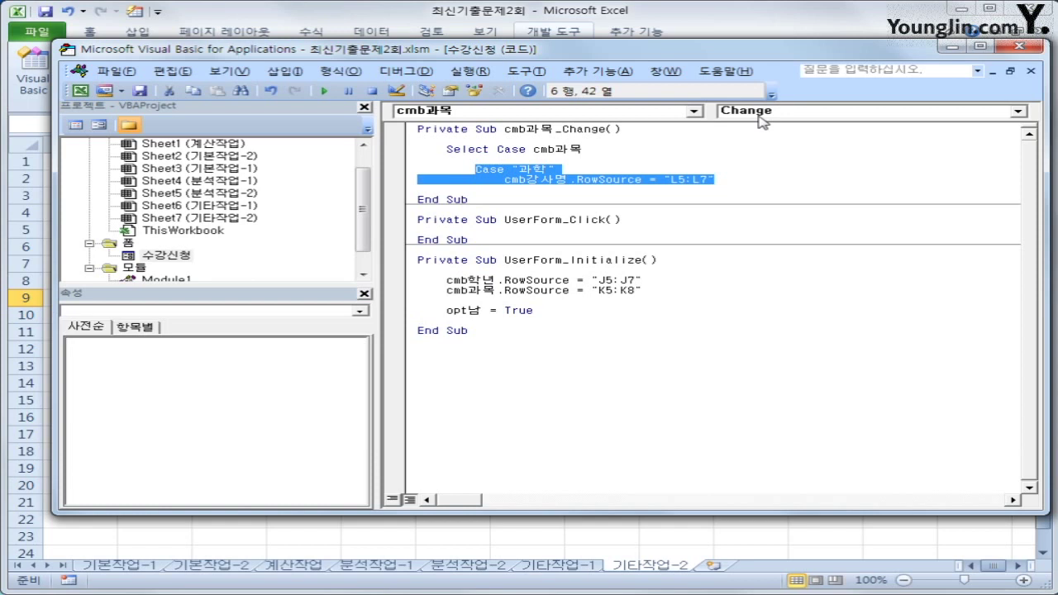
{"action": "key", "text": "ctrl+c"}
{"action": "key", "text": "Down"}
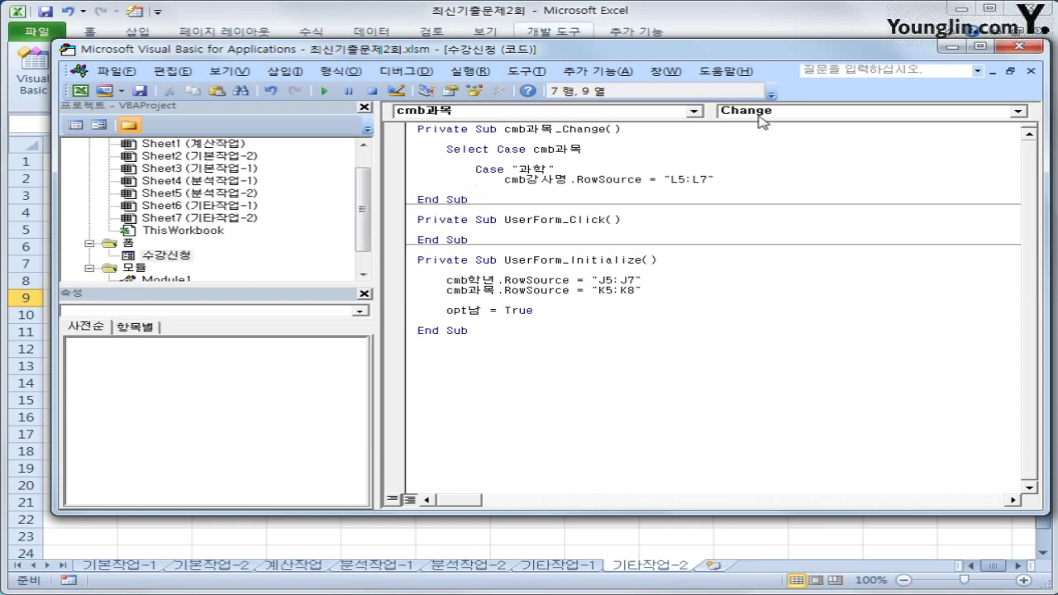
{"action": "key", "text": "ctrl+v"}
{"action": "key", "text": "Up"}
{"action": "key", "text": "Left"}
{"action": "key", "text": "Left"}
{"action": "key", "text": "Left"}
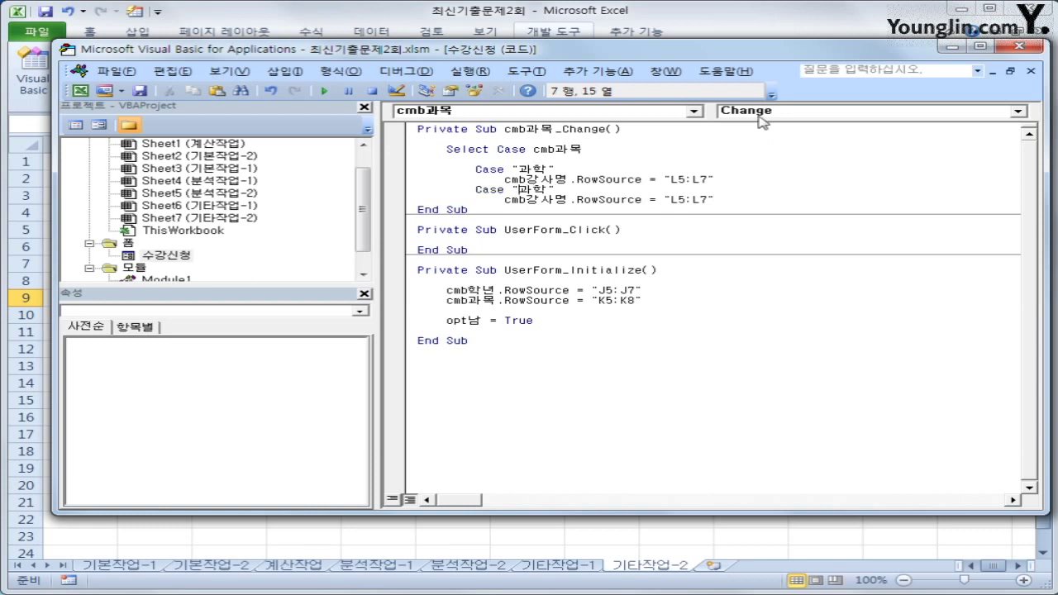
{"action": "type", "text": "ㄱ국어"}
{"action": "key", "text": "Delete"}
{"action": "key", "text": "Delete"}
Step: Change the 국어 case's RowSource range to "L8:L10"
{"action": "key", "text": "Down"}
{"action": "key", "text": "End"}
{"action": "key", "text": "Left"}
{"action": "key", "text": "Left"}
{"action": "key", "text": "Left"}
{"action": "key", "text": "Left"}
{"action": "key", "text": "Delete"}
{"action": "type", "text": "8"}
{"action": "key", "text": "Right"}
{"action": "key", "text": "Right"}
{"action": "type", "text": "10"}
{"action": "key", "text": "Delete"}
{"action": "key", "text": "Return"}
Step: Paste another case block and change its subject to "수학"
{"action": "key", "text": "BackSpace"}
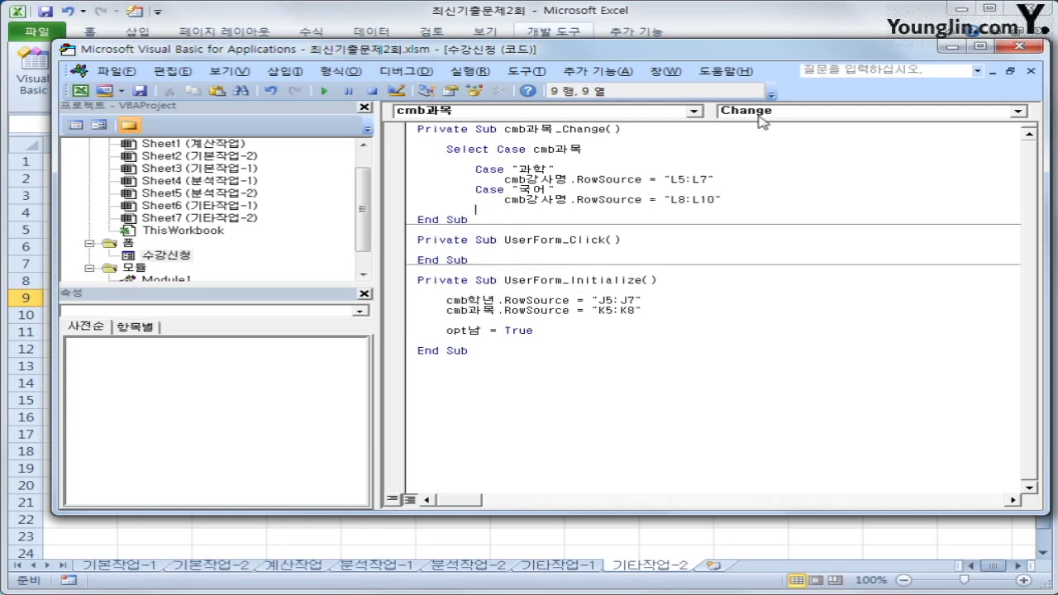
{"action": "key", "text": "ctrl+v"}
{"action": "key", "text": "Up"}
{"action": "key", "text": "Left"}
{"action": "key", "text": "Left"}
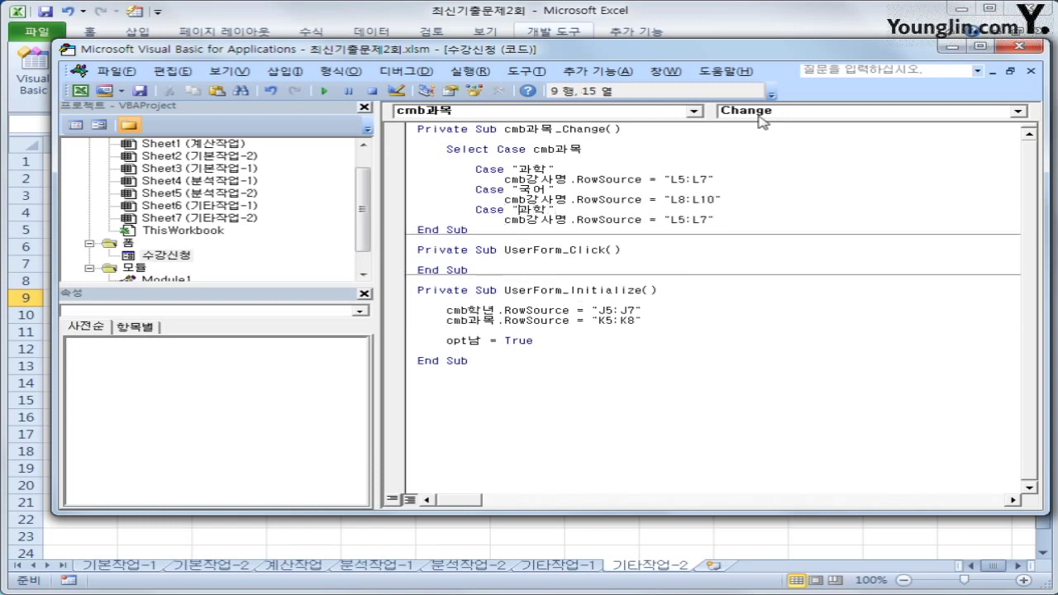
{"action": "key", "text": "Delete"}
{"action": "type", "text": "수"}
Step: Set the 수학 case's RowSource range to "L11:L13"
{"action": "key", "text": "Down"}
{"action": "key", "text": "End"}
{"action": "key", "text": "Left"}
{"action": "key", "text": "Left"}
{"action": "key", "text": "Left"}
{"action": "key", "text": "Left"}
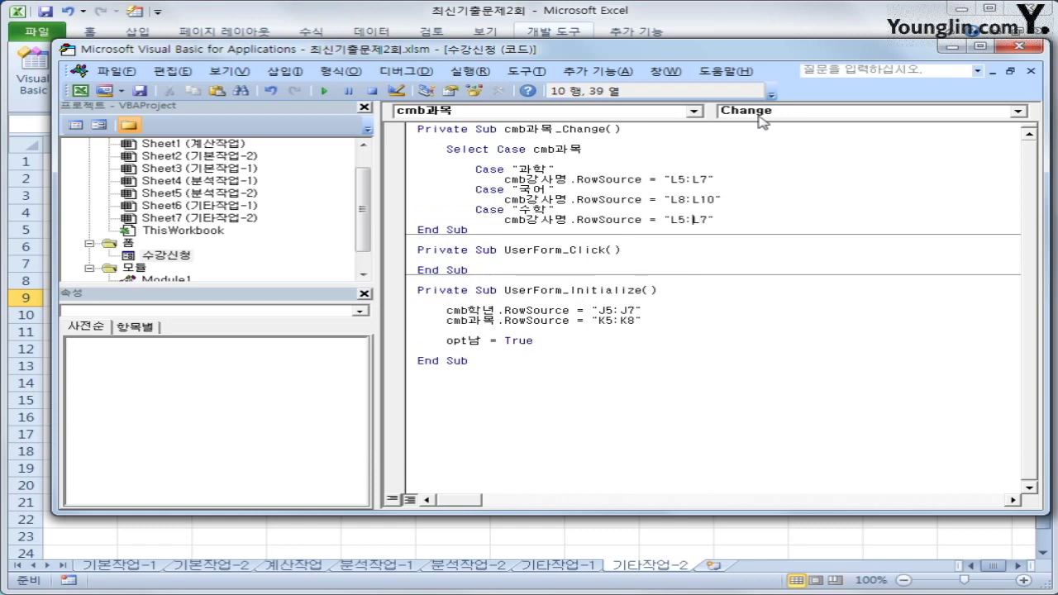
{"action": "key", "text": "Delete"}
{"action": "type", "text": "11"}
{"action": "key", "text": "Right"}
{"action": "key", "text": "Right"}
{"action": "type", "text": "13"}
{"action": "key", "text": "Delete"}
{"action": "key", "text": "End"}
Step: Paste a final case block and change its subject to "영어"
{"action": "key", "text": "Return"}
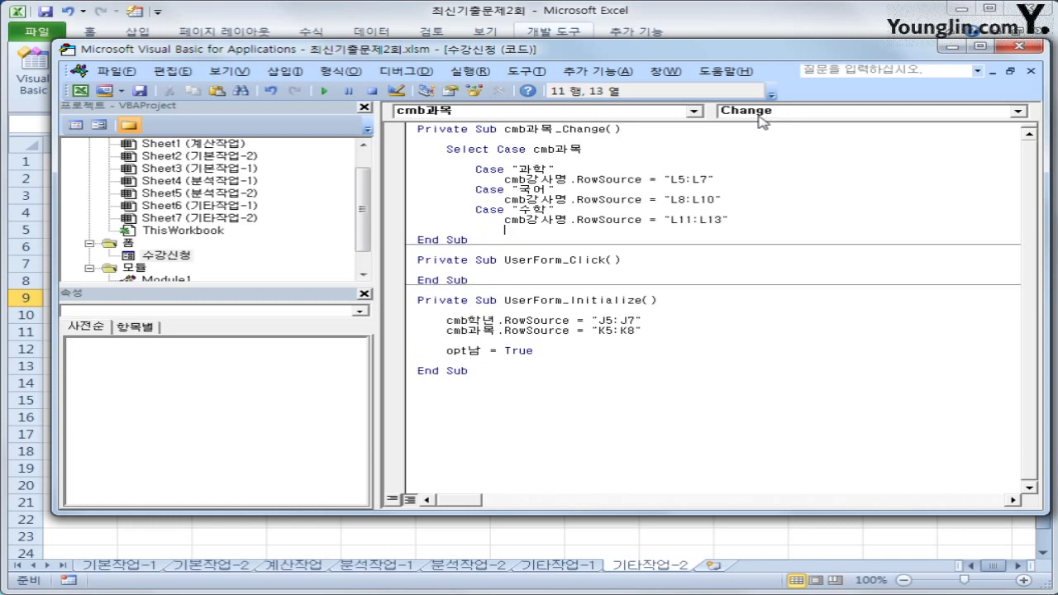
{"action": "key", "text": "ctrl+v"}
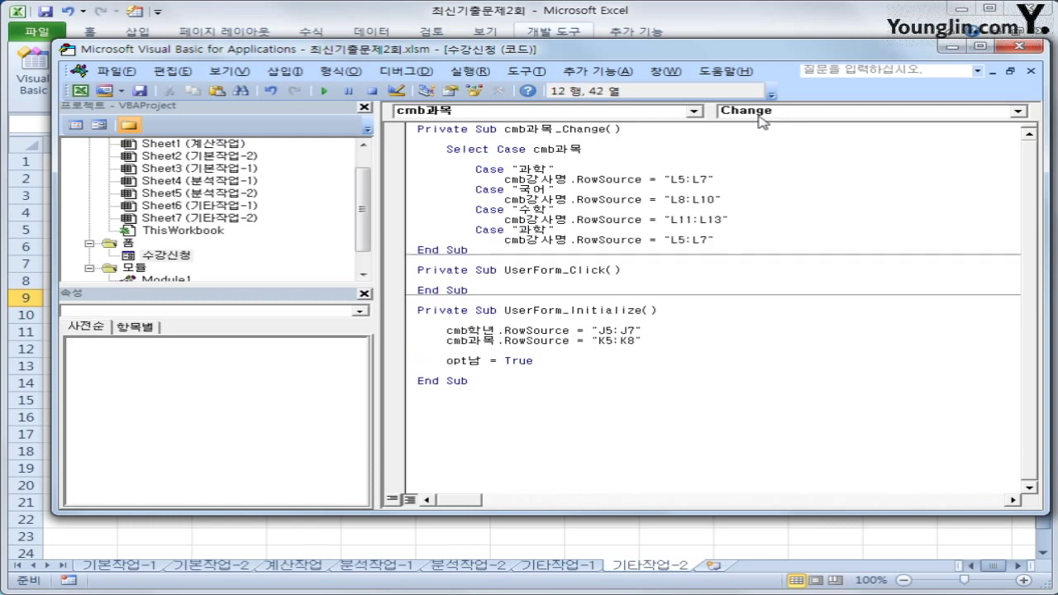
{"action": "key", "text": "Up"}
{"action": "key", "text": "Left"}
{"action": "key", "text": "Left"}
{"action": "key", "text": "Left"}
{"action": "key", "text": "shift+Right"}
{"action": "key", "text": "shift+Right"}
{"action": "type", "text": "영어"}
Step: Set the 영어 case's RowSource range to "L14:L18"
{"action": "key", "text": "Down"}
{"action": "key", "text": "End"}
{"action": "key", "text": "Left"}
{"action": "key", "text": "Left"}
{"action": "key", "text": "Left"}
{"action": "key", "text": "Left"}
{"action": "key", "text": "Delete"}
{"action": "type", "text": "4"}
{"action": "key", "text": "Right"}
{"action": "key", "text": "Right"}
{"action": "type", "text": "18"}
Step: Close the block with End Select and return to the worksheet
{"action": "key", "text": "Return"}
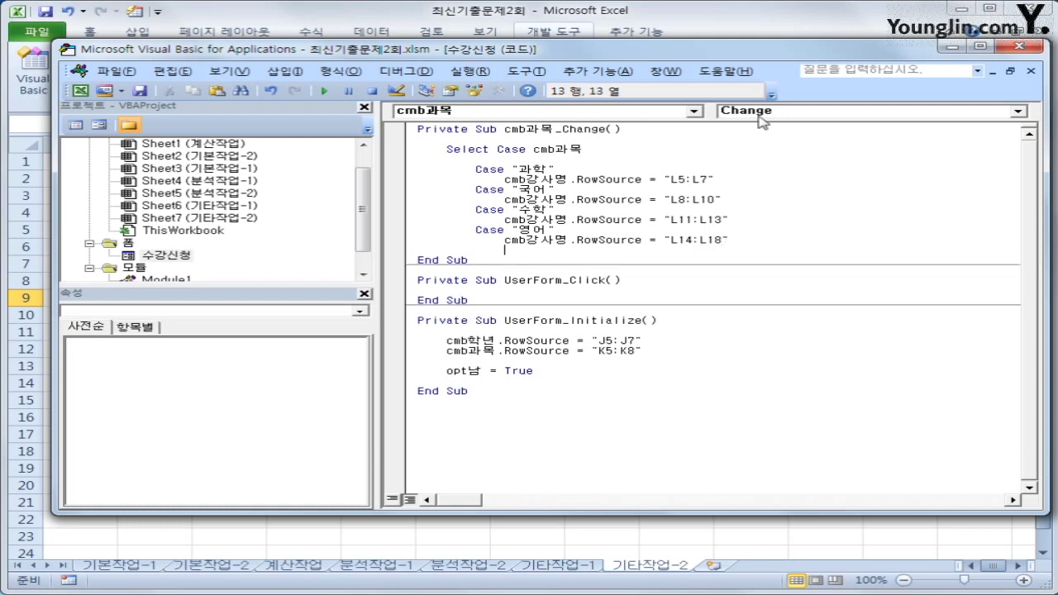
{"action": "type", "text": "ㄷ"}
{"action": "type", "text": "end select"}
{"action": "key", "text": "Return"}
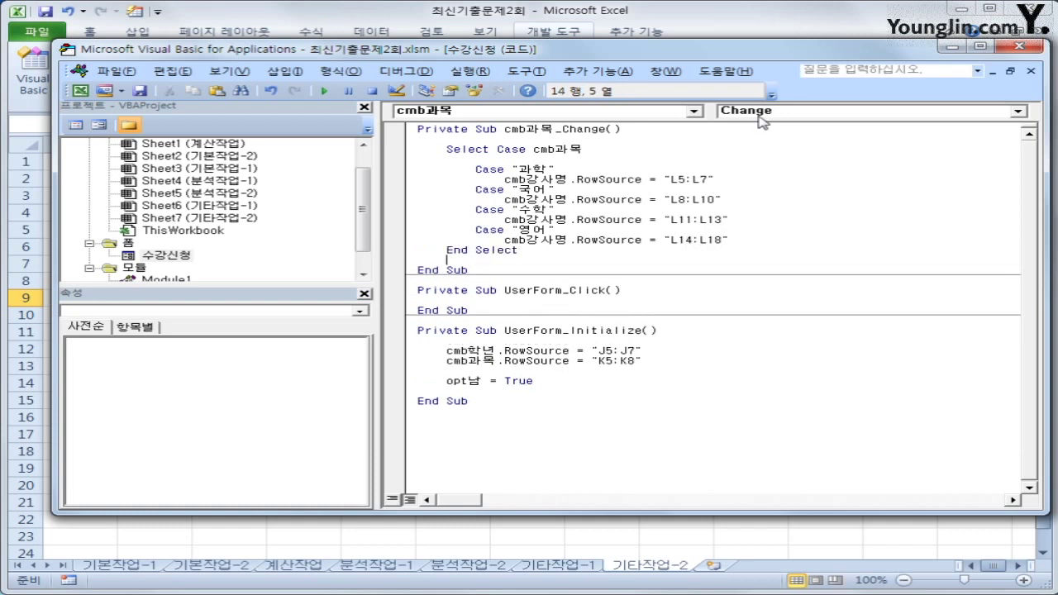
{"action": "left_click", "coordinate": [1018, 46]}
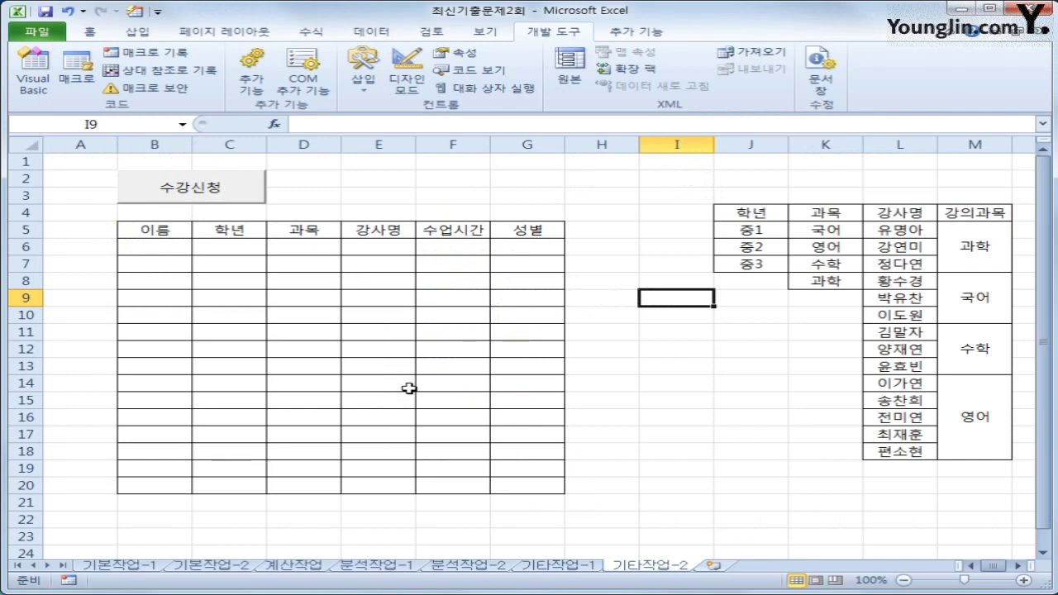
{"action": "left_click", "coordinate": [216, 198]}
{"action": "left_click", "coordinate": [636, 273]}
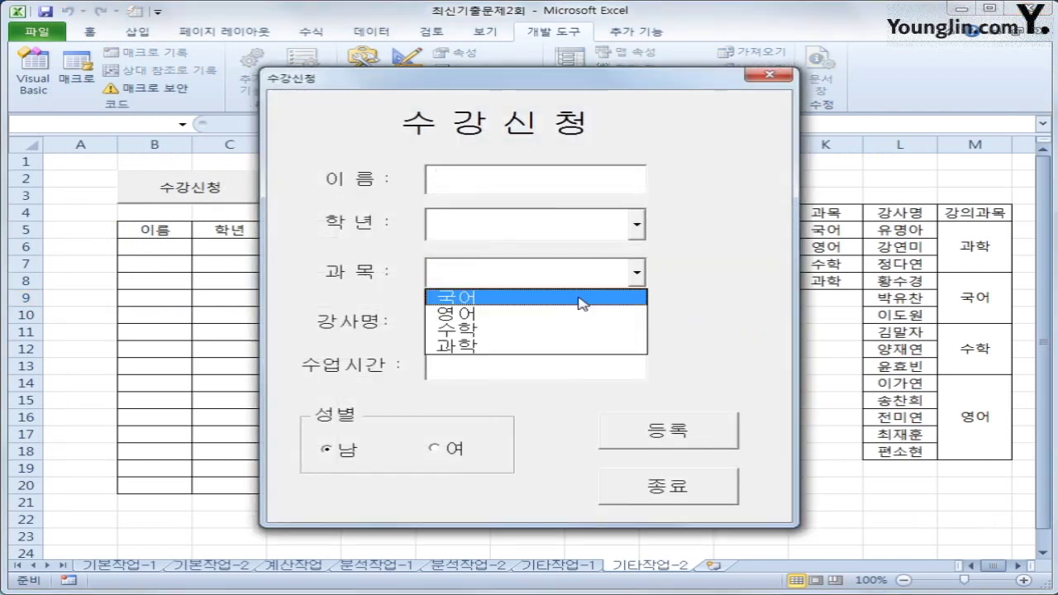
{"action": "left_click", "coordinate": [633, 296]}
{"action": "left_click", "coordinate": [641, 323]}
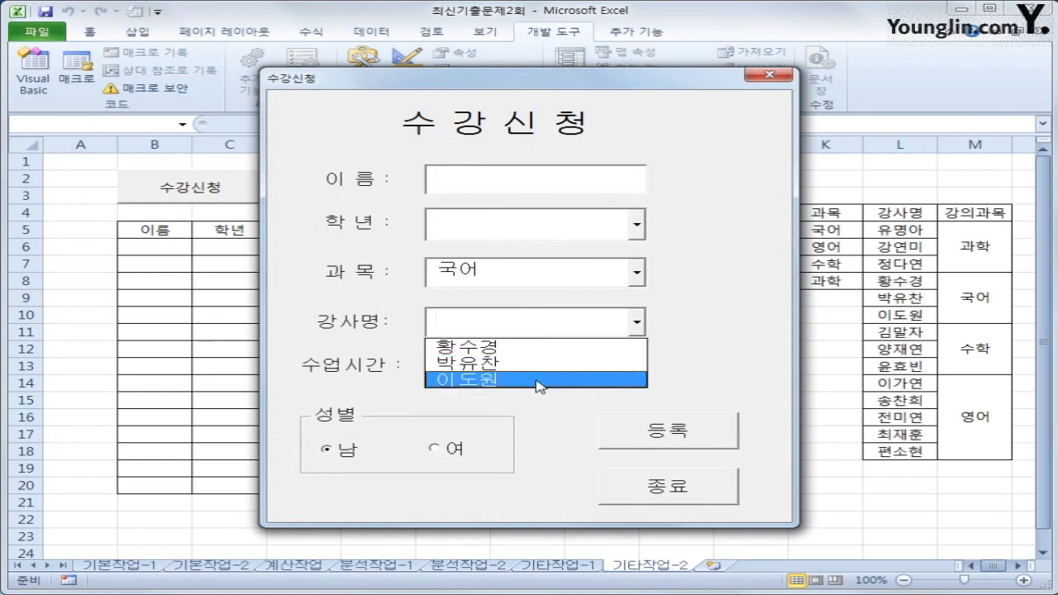
{"action": "left_click", "coordinate": [636, 274]}
{"action": "left_click", "coordinate": [603, 316]}
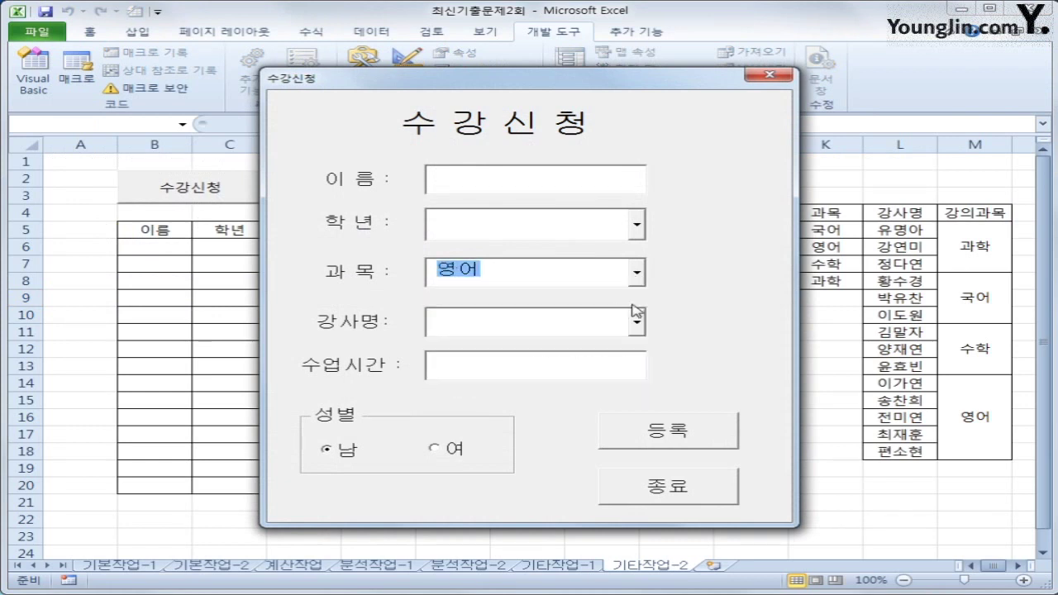
{"action": "left_click", "coordinate": [636, 321]}
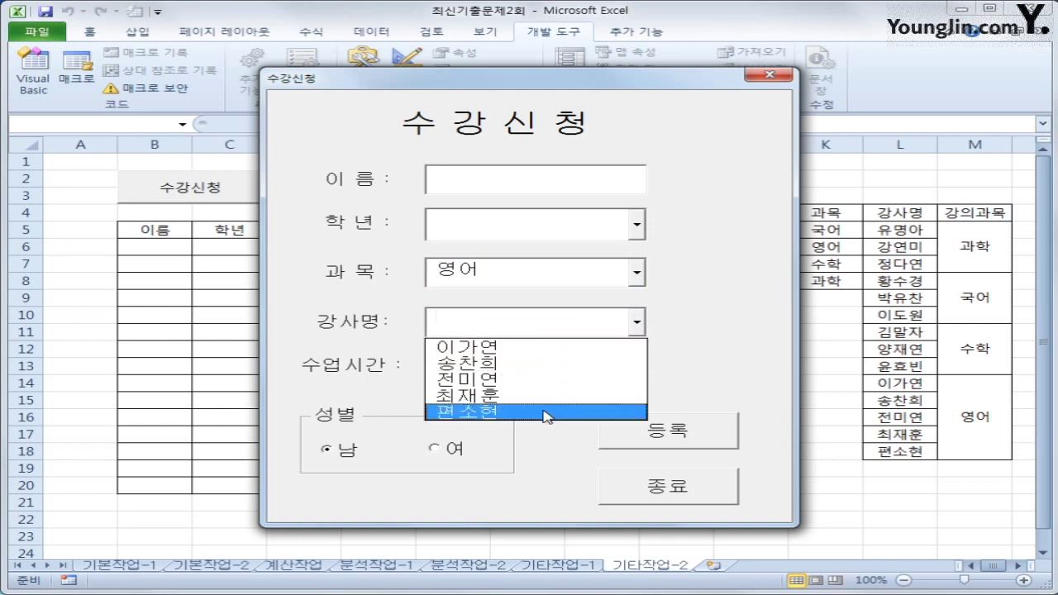
{"action": "left_click", "coordinate": [680, 278]}
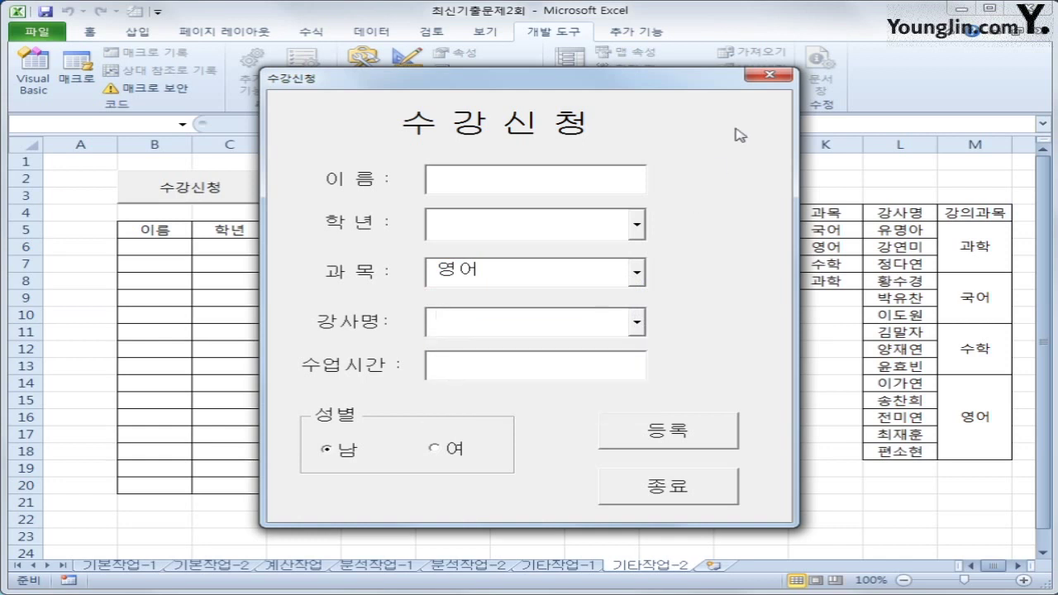
{"action": "left_click", "coordinate": [767, 77]}
{"action": "left_click", "coordinate": [708, 430]}
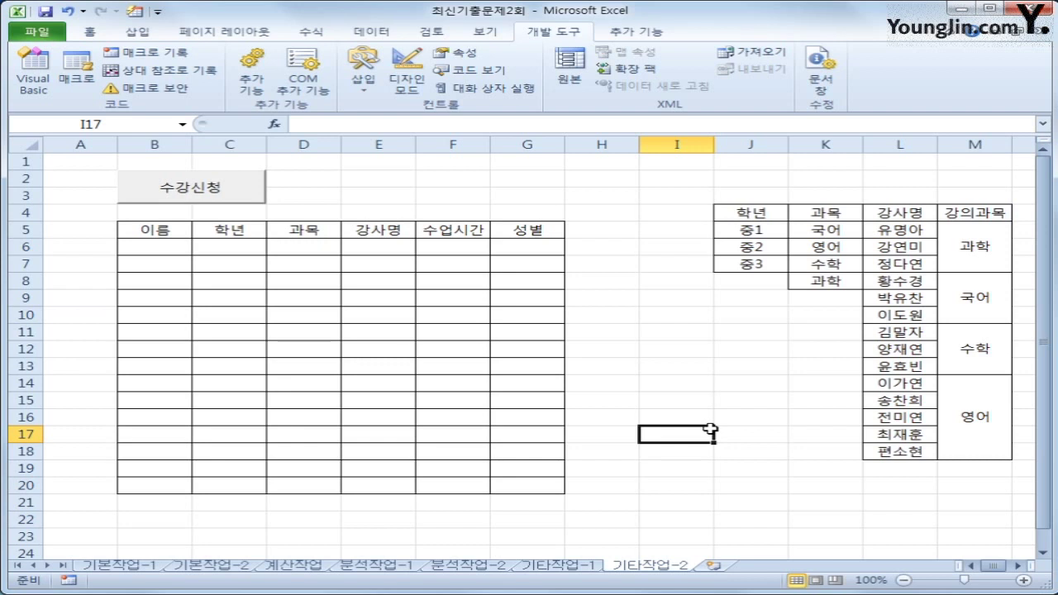
{"action": "left_click", "coordinate": [191, 198]}
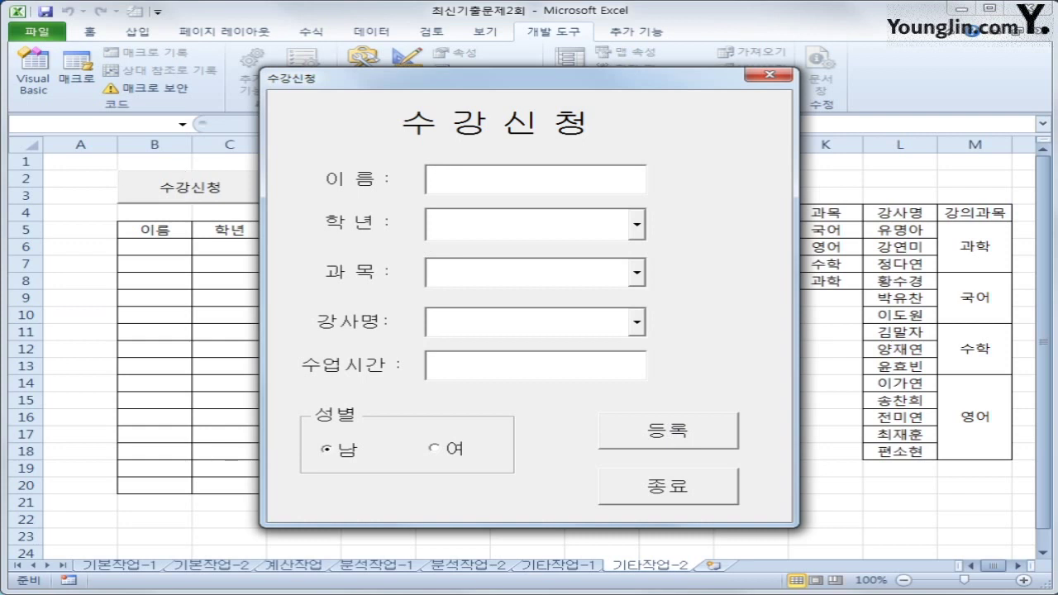
{"action": "left_click_drag", "start_coordinate": [422, 72], "coordinate": [577, 68]}
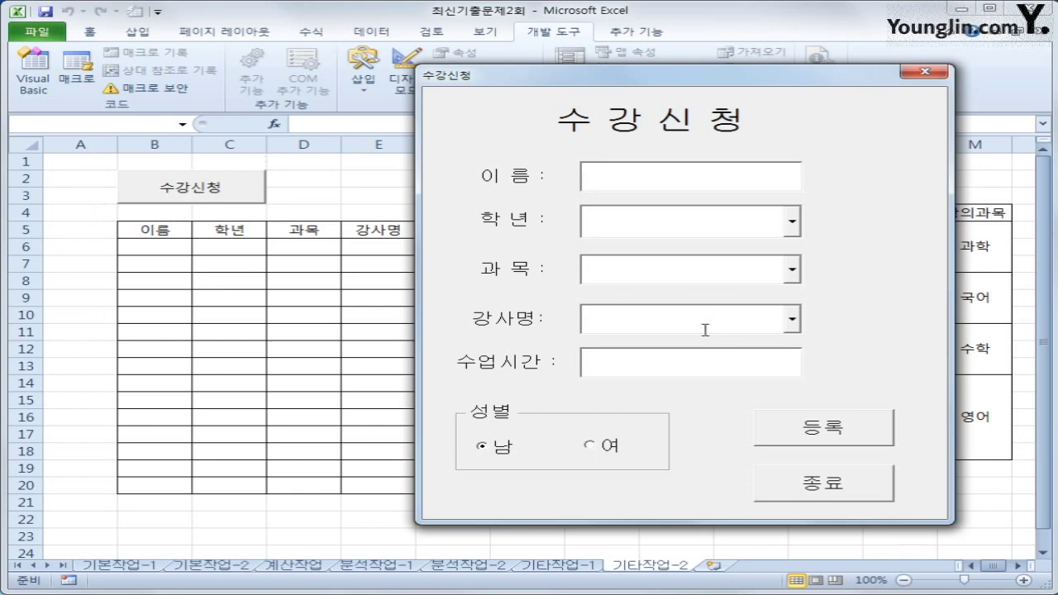
{"action": "left_click", "coordinate": [703, 359]}
{"action": "left_click_drag", "start_coordinate": [627, 77], "coordinate": [645, 68]}
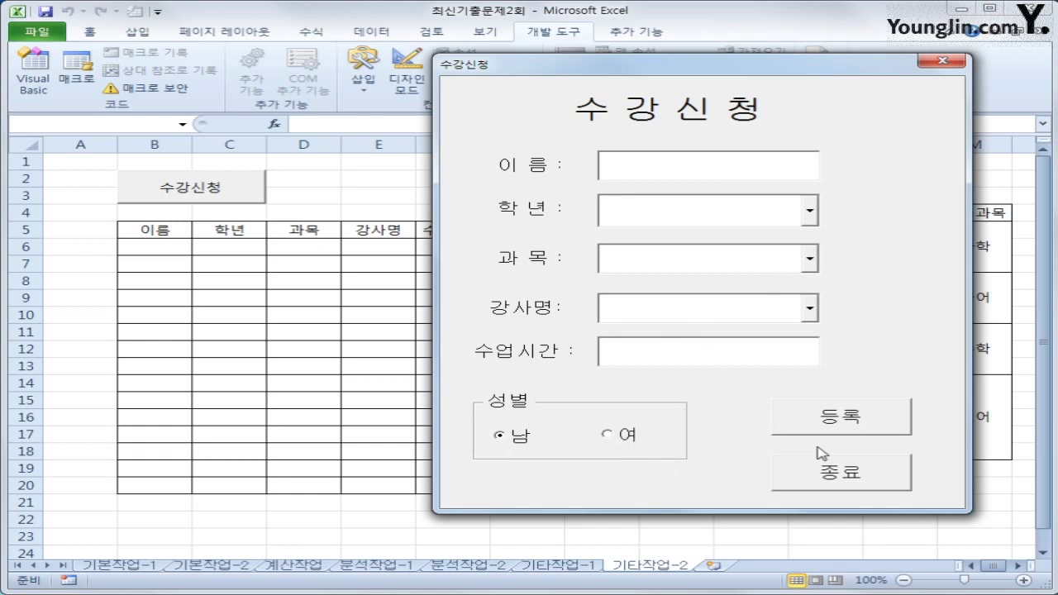
{"action": "left_click", "coordinate": [943, 61]}
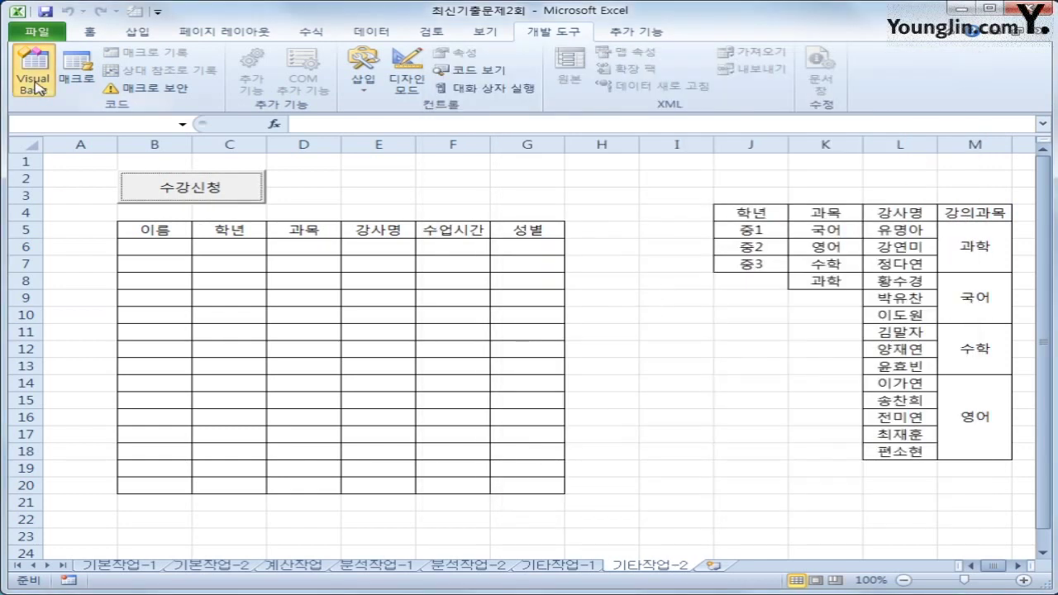
{"action": "left_click", "coordinate": [33, 73]}
{"action": "left_click", "coordinate": [536, 110]}
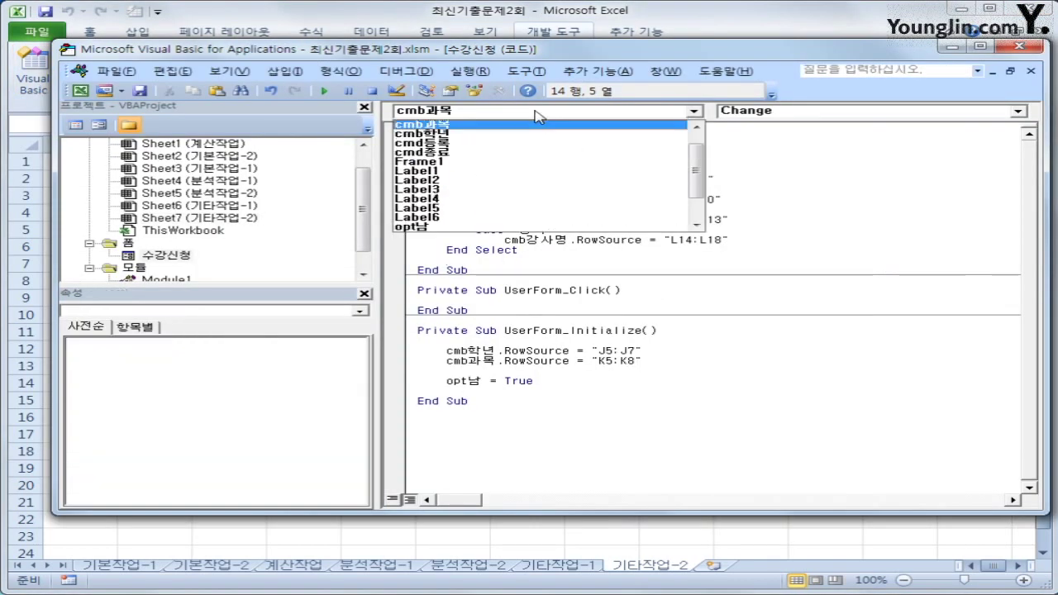
{"action": "left_click", "coordinate": [530, 149]}
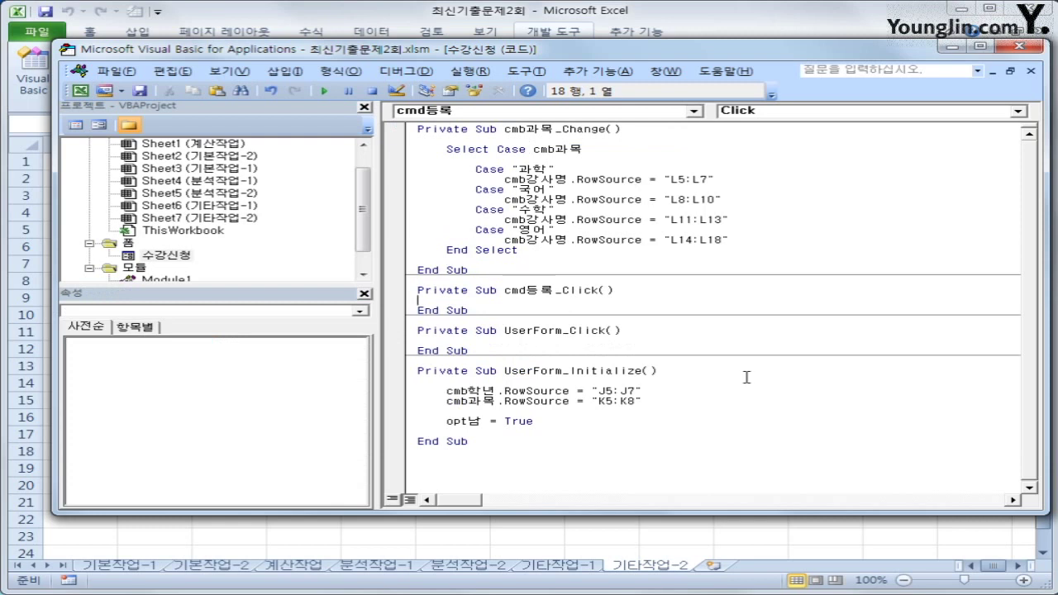
{"action": "key", "text": "Return"}
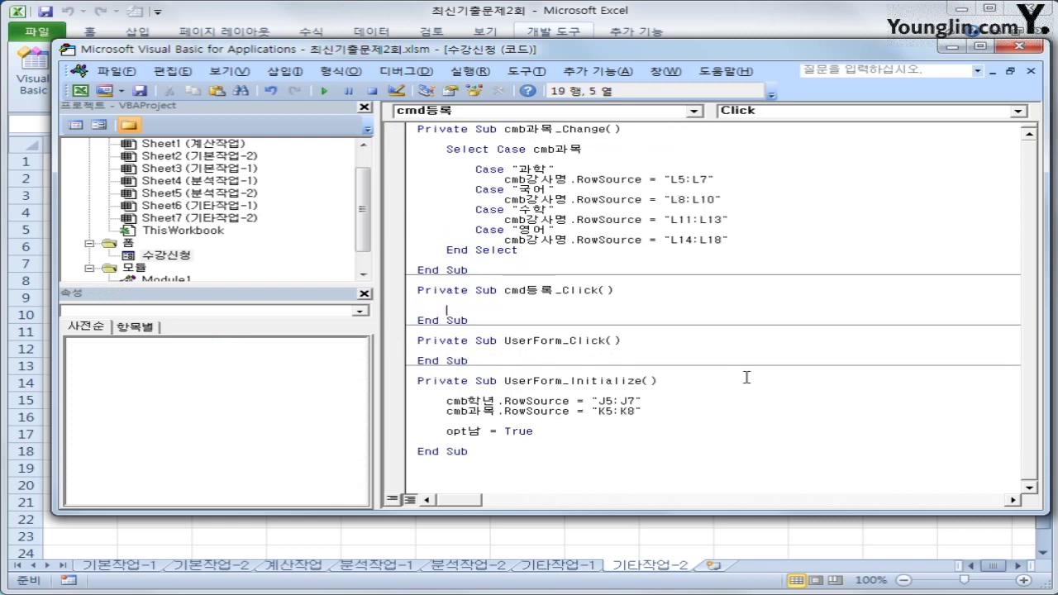
{"action": "left_click", "coordinate": [1020, 45]}
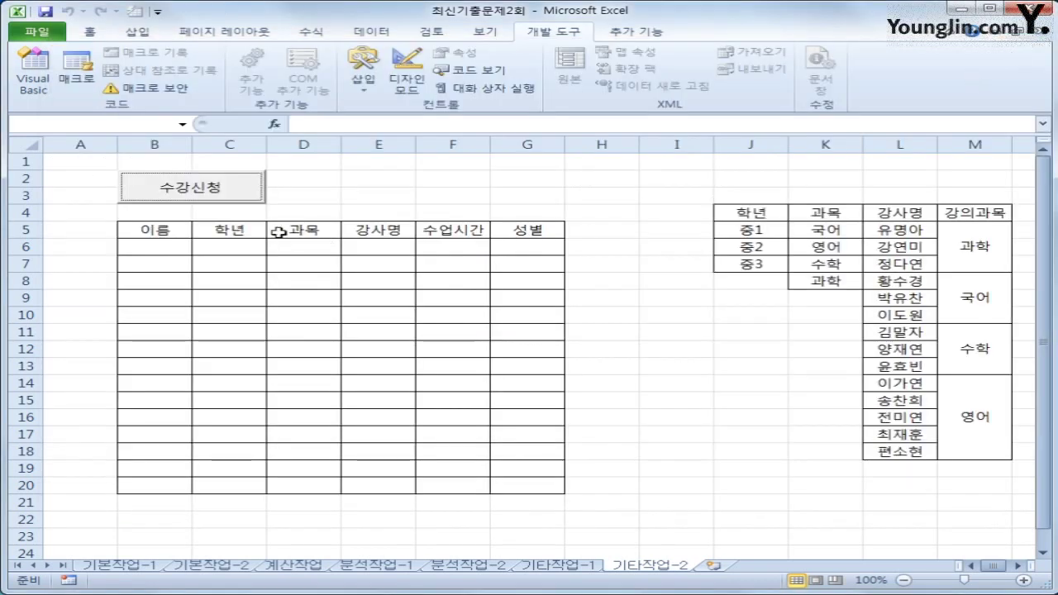
{"action": "left_click", "coordinate": [146, 231]}
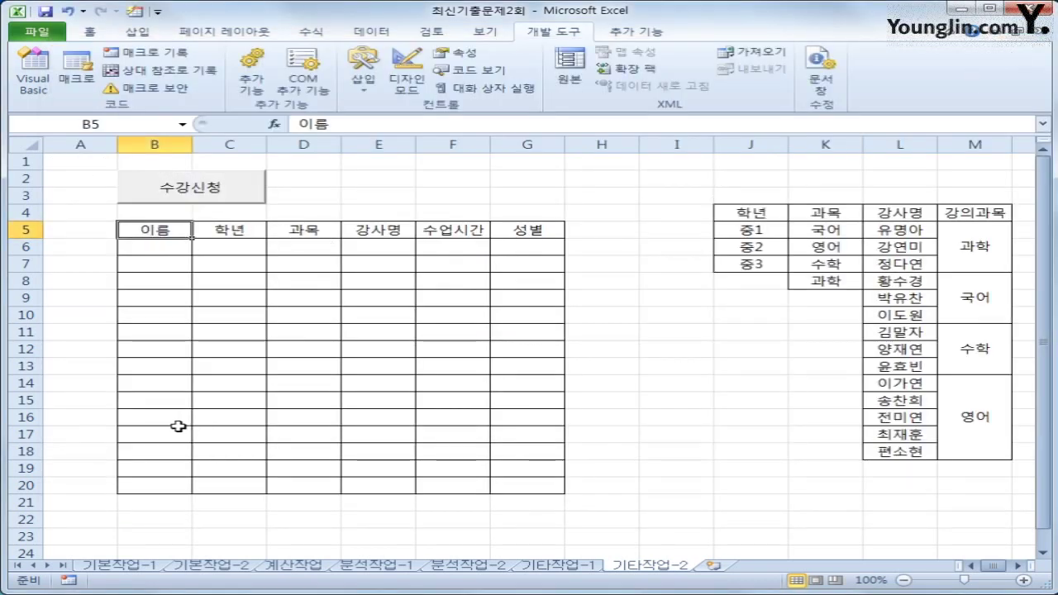
{"action": "left_click_drag", "start_coordinate": [73, 162], "coordinate": [58, 214]}
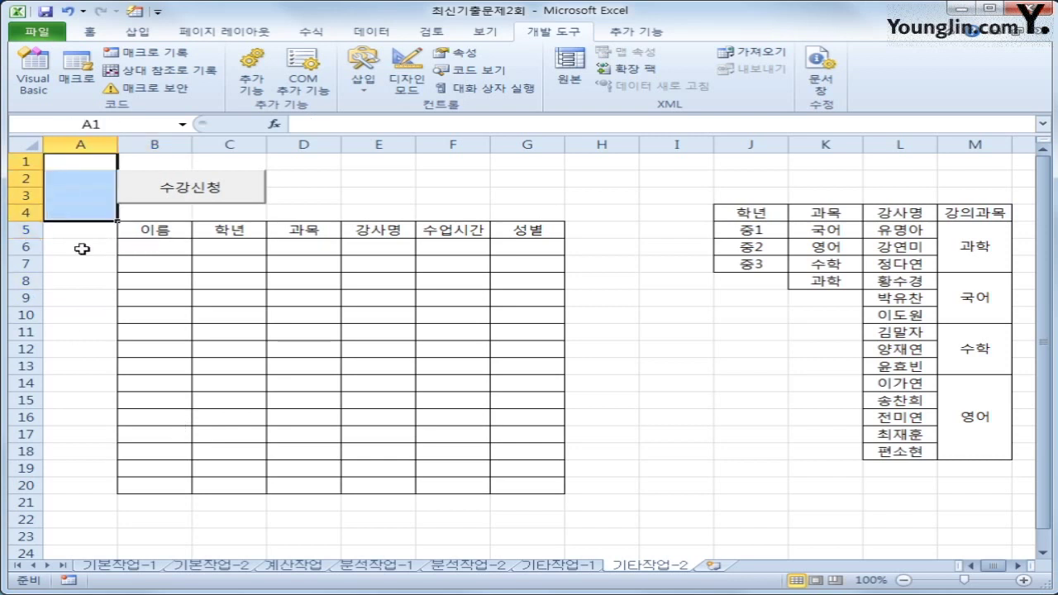
{"action": "left_click", "coordinate": [149, 254]}
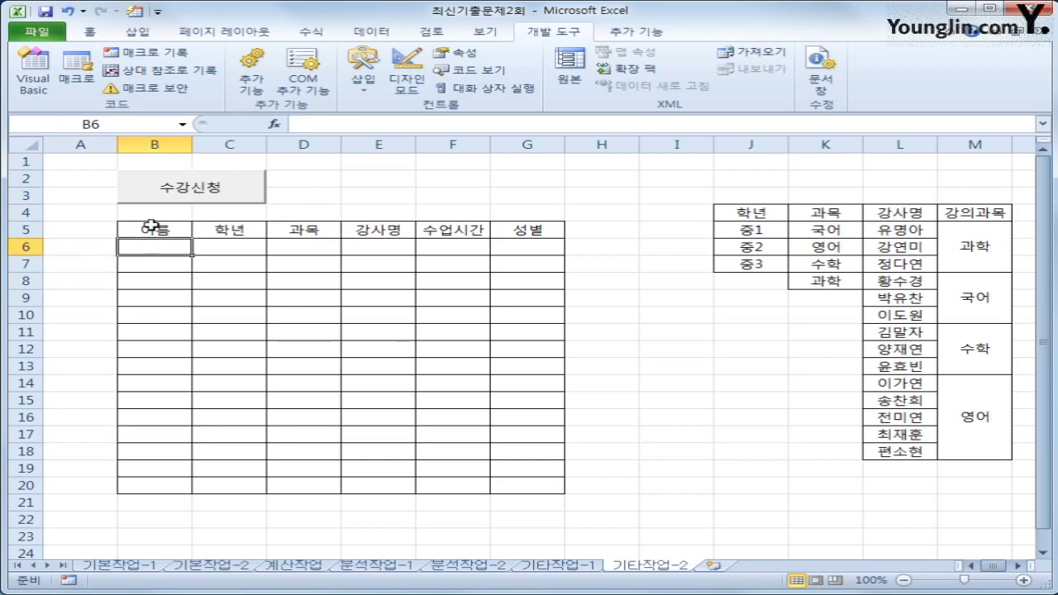
{"action": "left_click", "coordinate": [151, 230]}
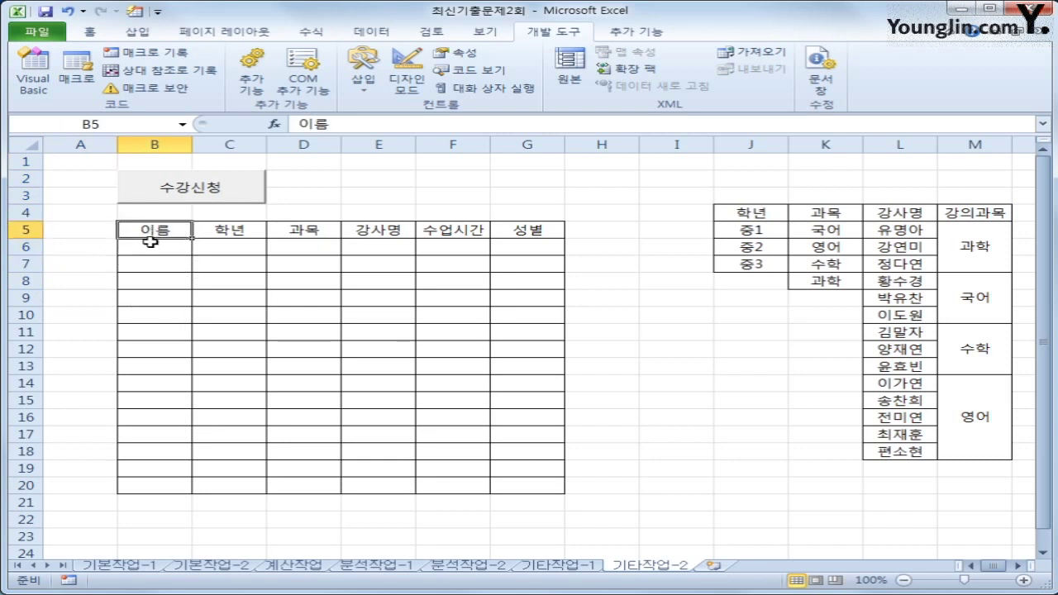
{"action": "left_click_drag", "start_coordinate": [85, 161], "coordinate": [86, 208]}
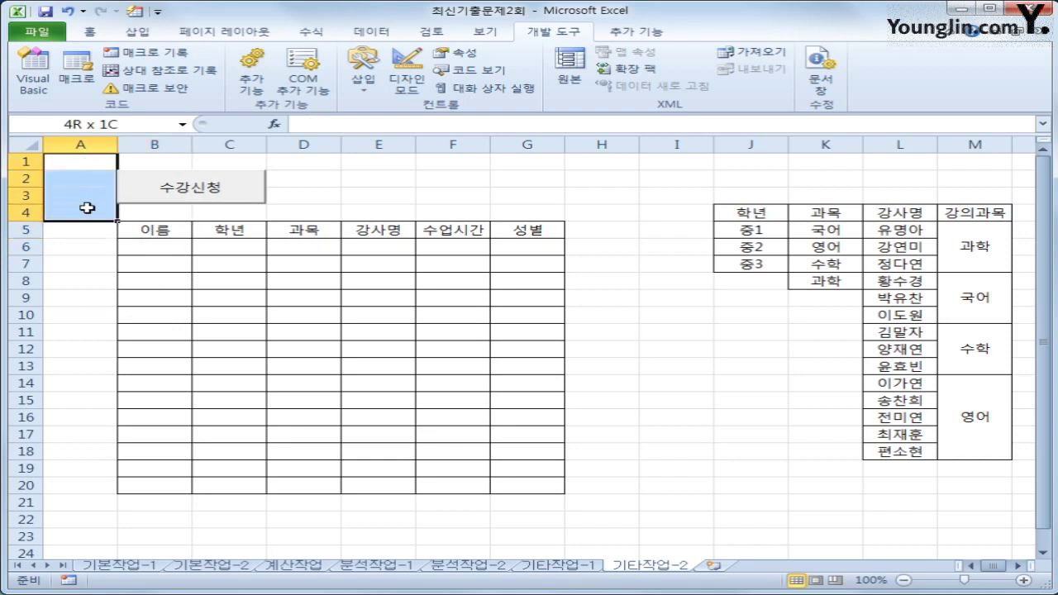
{"action": "left_click", "coordinate": [145, 245]}
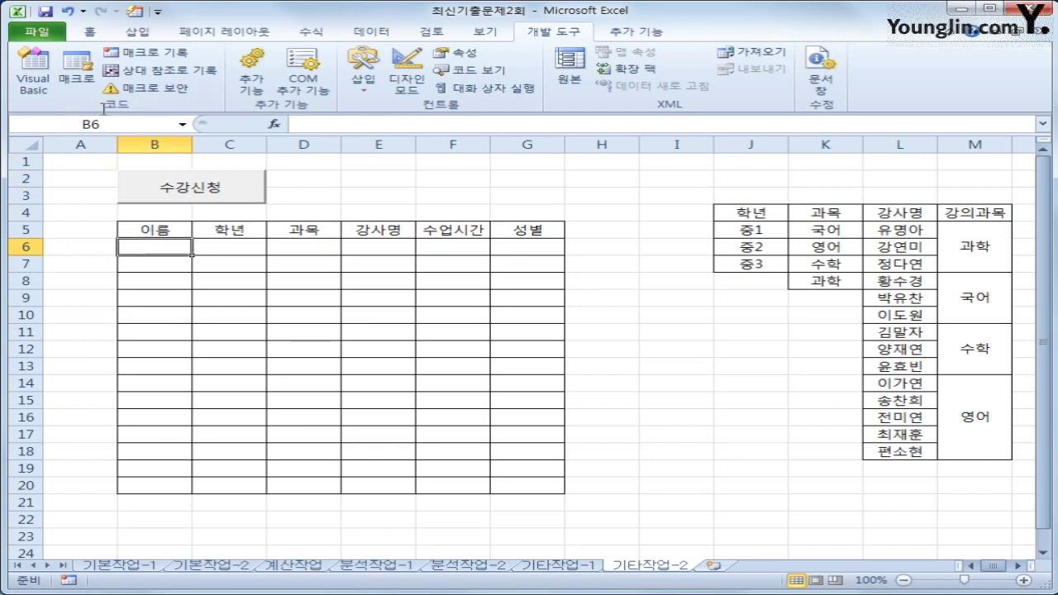
{"action": "left_click", "coordinate": [25, 83]}
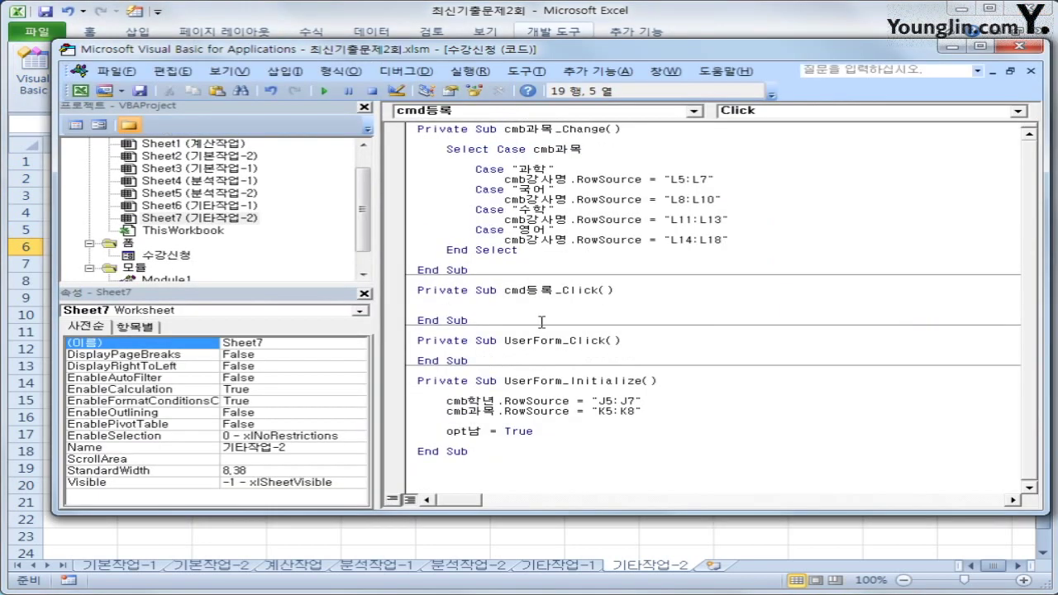
Step: Set i = Range("B5").CurrentRegion.Rows.Count + 5 in cmd등록_Click
{"action": "type", "text": "i =range(\"B"}
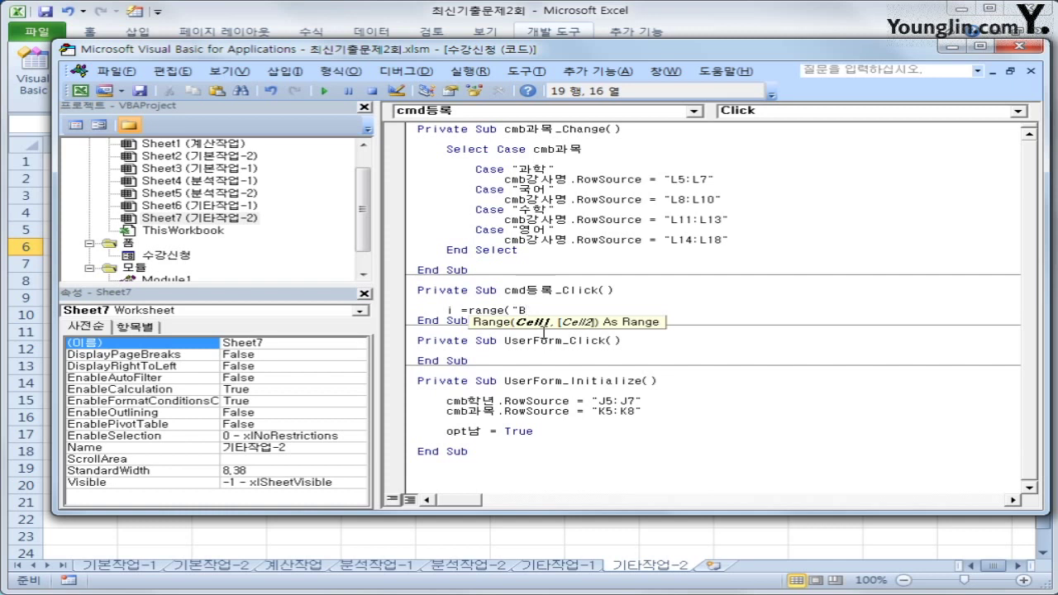
{"action": "type", "text": "5\").cu"}
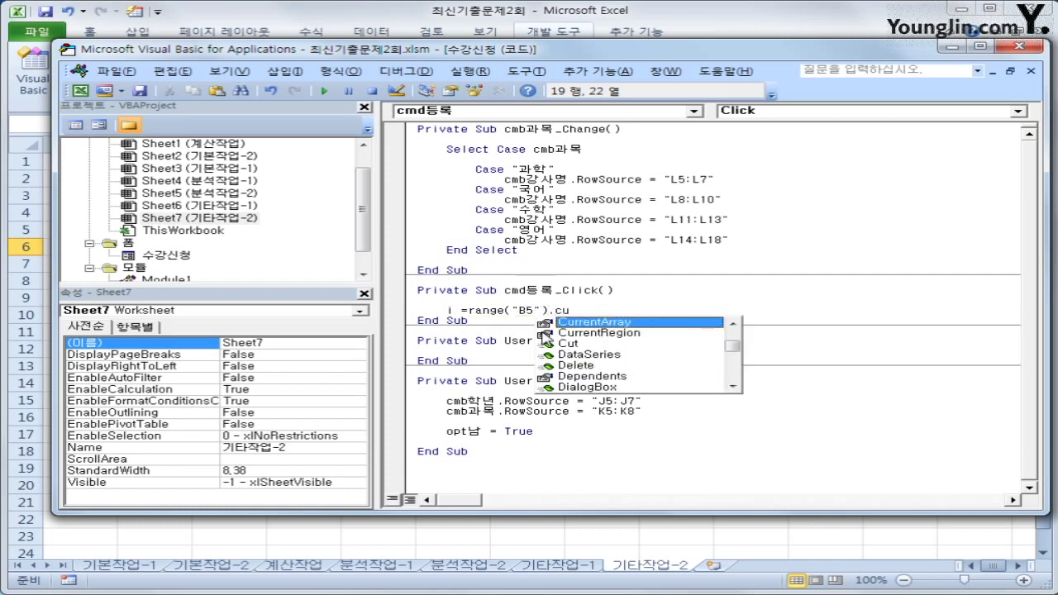
{"action": "key", "text": "Down"}
{"action": "key", "text": "Tab"}
{"action": "type", "text": ".rows"}
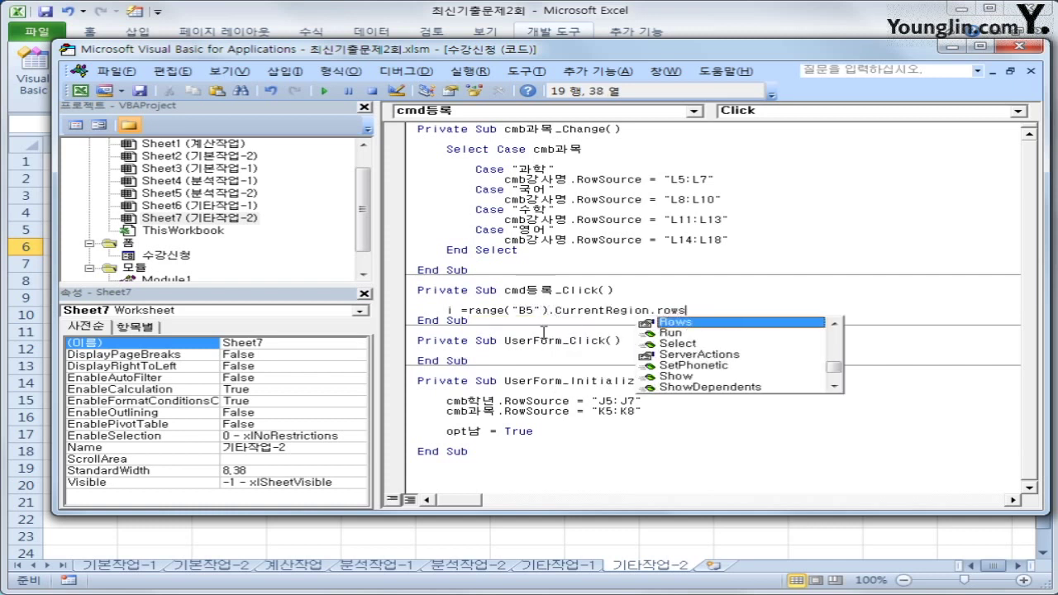
{"action": "type", "text": "."}
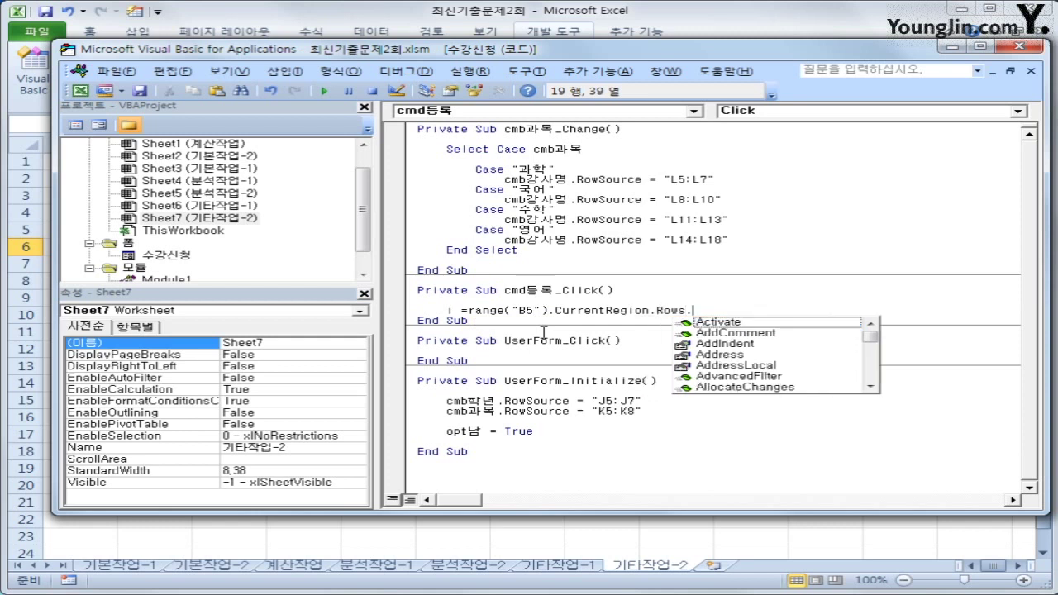
{"action": "type", "text": "cou + 5"}
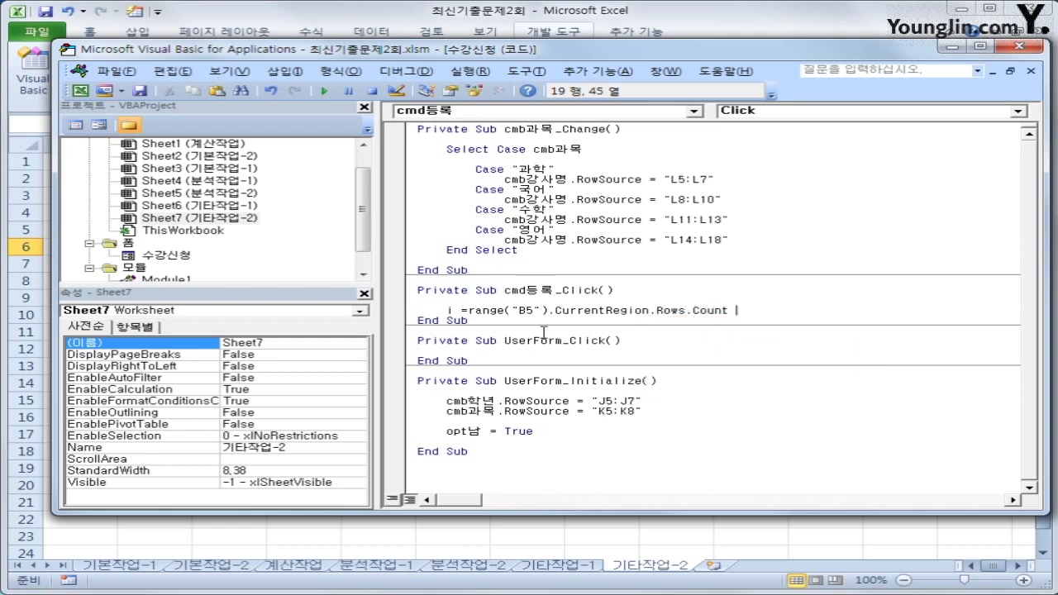
{"action": "key", "text": "Return"}
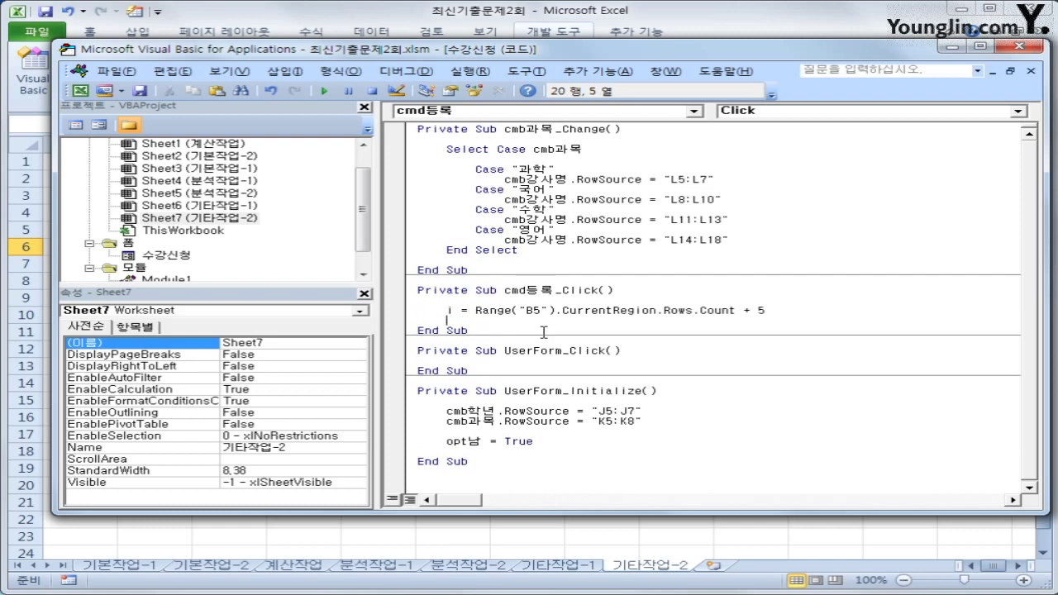
{"action": "key", "text": "Return"}
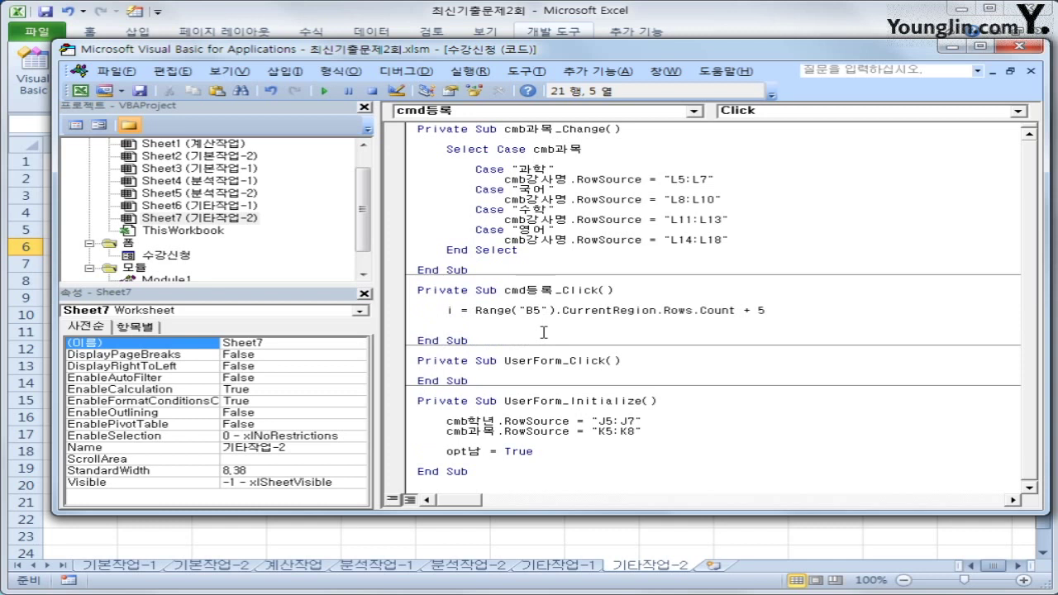
Step: Write Cells(i,2) = Txt이름 and Cells(i,3) = cmb학년
{"action": "type", "text": "cells(i,"}
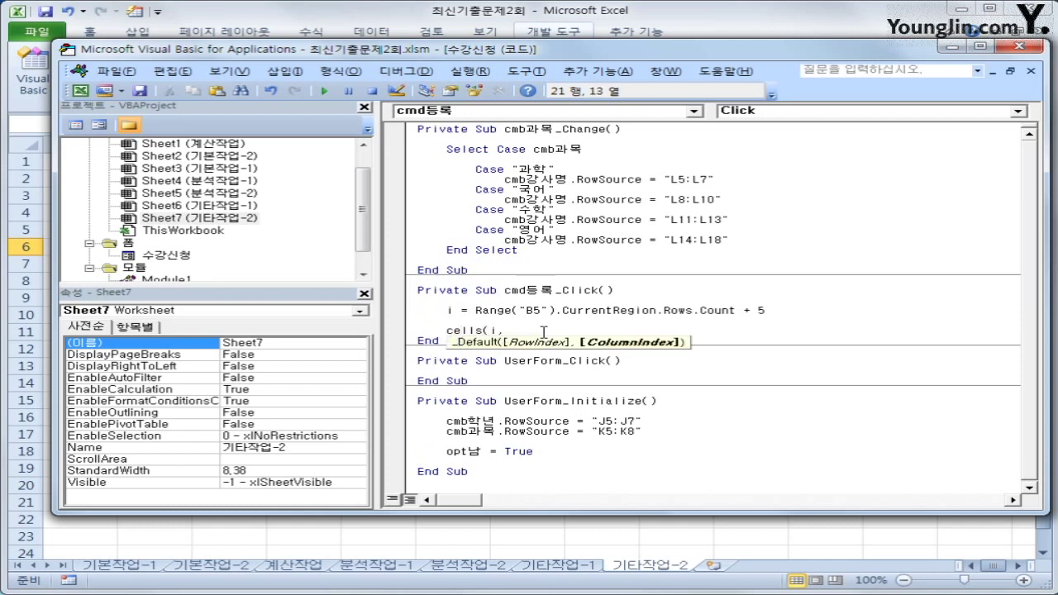
{"action": "type", "text": "2) ="}
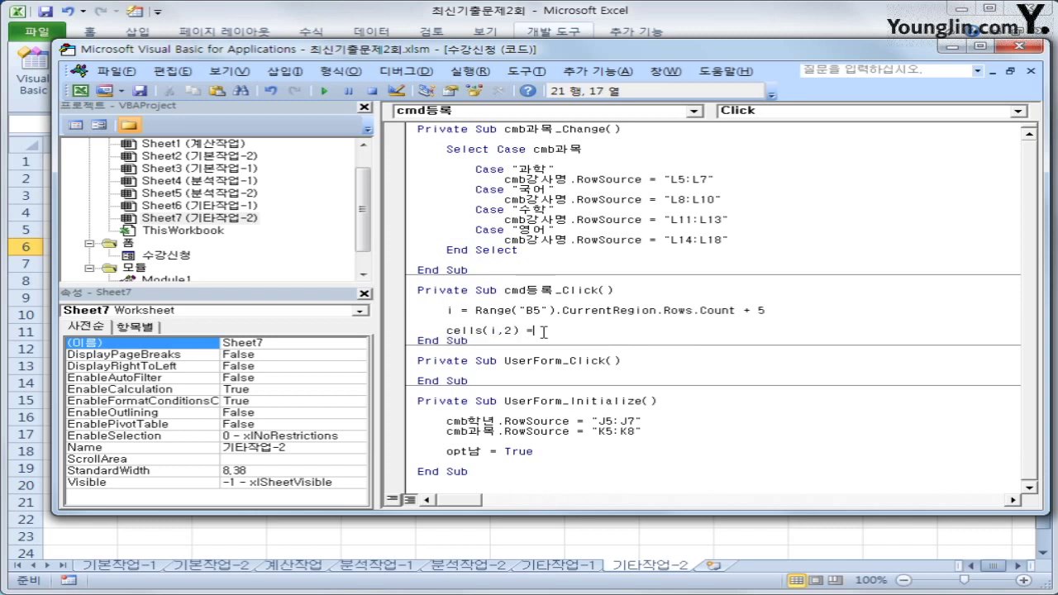
{"action": "type", "text": " Txt이름"}
{"action": "key", "text": "Return"}
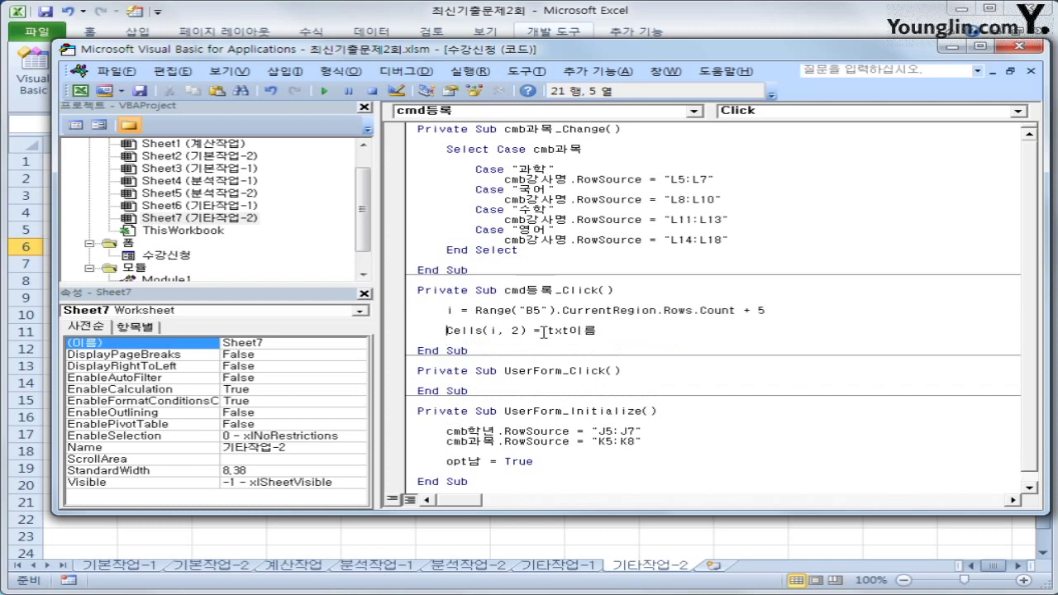
{"action": "type", "text": "Cells(i, 2) = txt이름"}
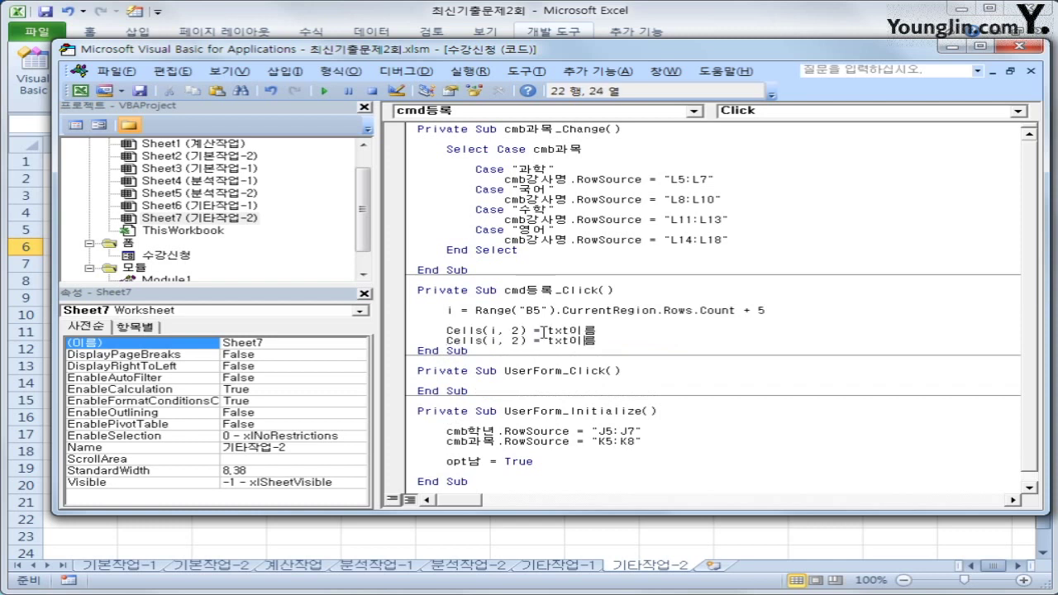
{"action": "key", "text": "Left"}
{"action": "key", "text": "Left"}
{"action": "key", "text": "Left"}
{"action": "key", "text": "Left"}
{"action": "key", "text": "Left"}
{"action": "key", "text": "Left"}
{"action": "key", "text": "Left"}
{"action": "key", "text": "Left"}
{"action": "key", "text": "BackSpace"}
{"action": "type", "text": "3"}
{"action": "key", "text": "End"}
{"action": "key", "text": "ctrl+shift+Left"}
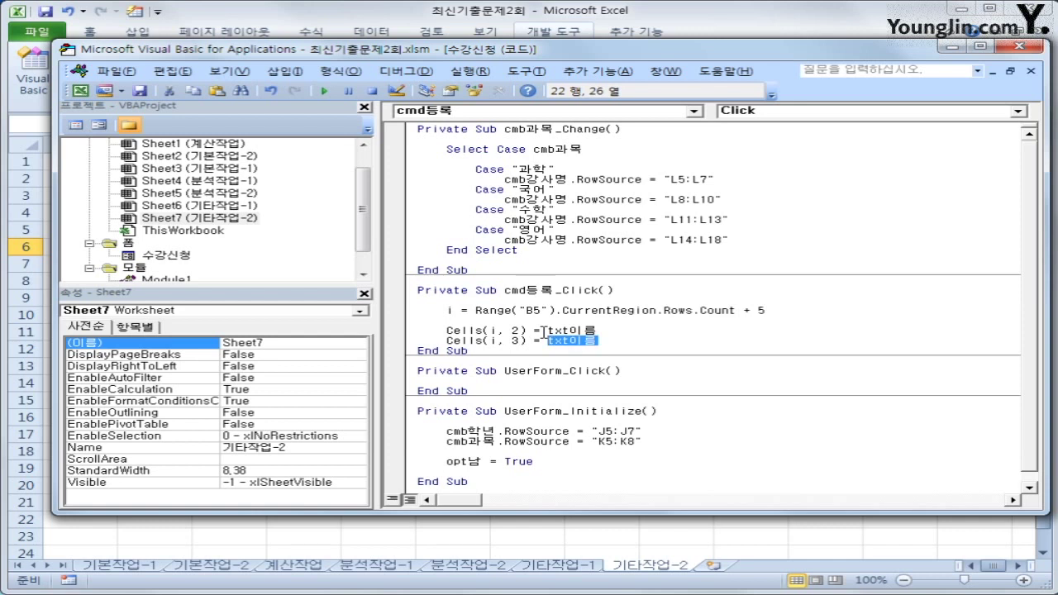
{"action": "type", "text": "cmb학년"}
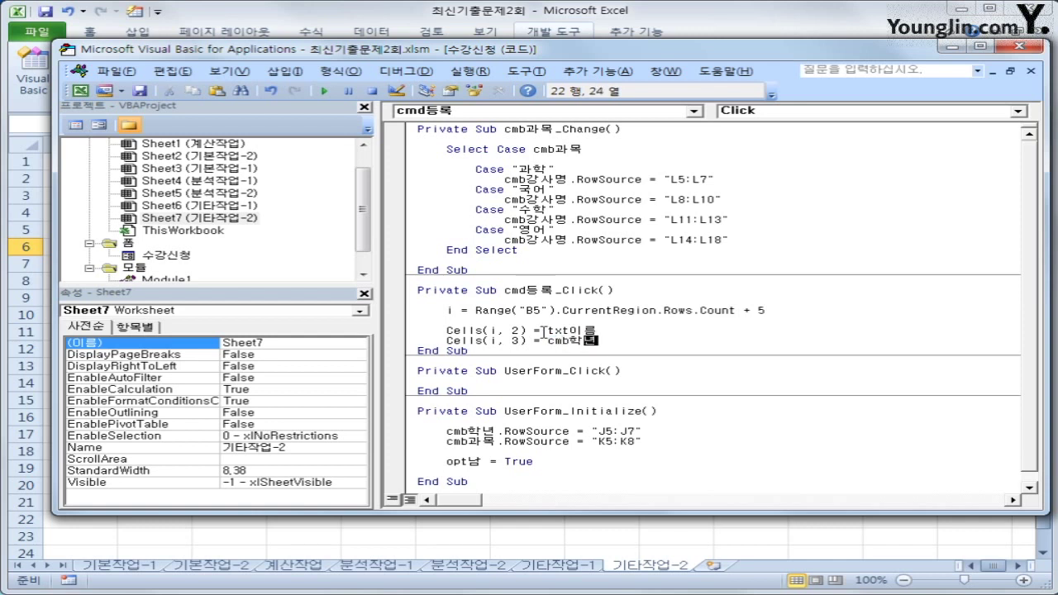
Step: Add Cells(i,4) = cmb과목 from a copy of the name line
{"action": "key", "text": "Return"}
{"action": "type", "text": "Cells(i, 2) = txt이름"}
{"action": "key", "text": "Left"}
{"action": "key", "text": "Left"}
{"action": "key", "text": "Left"}
{"action": "key", "text": "Left"}
{"action": "key", "text": "Left"}
{"action": "key", "text": "Left"}
{"action": "key", "text": "Left"}
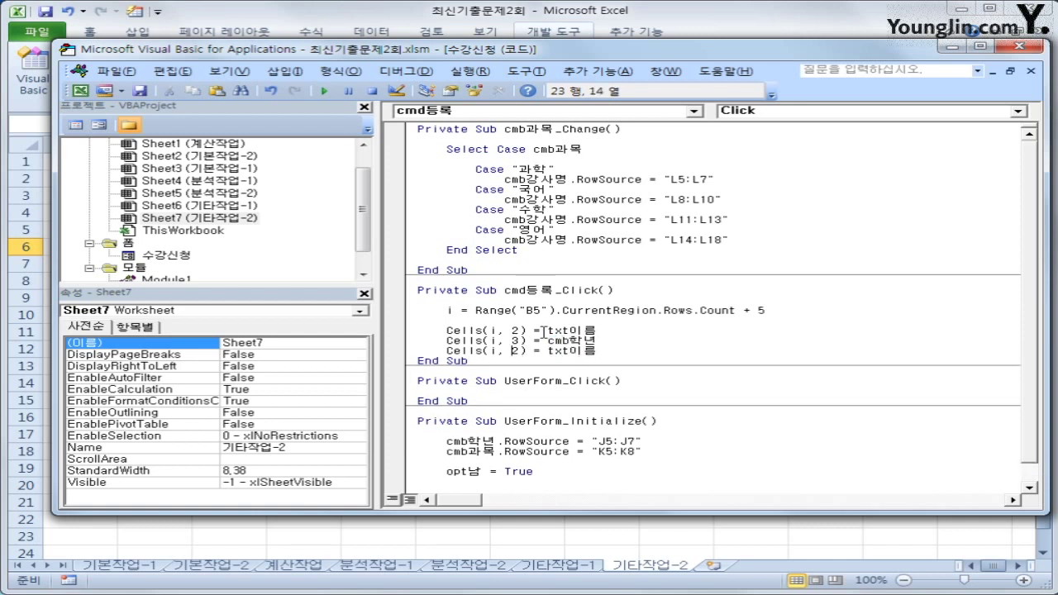
{"action": "key", "text": "Delete"}
{"action": "type", "text": "4"}
{"action": "key", "text": "Right"}
{"action": "key", "text": "Right"}
{"action": "key", "text": "shift+End"}
{"action": "type", "text": "초"}
{"action": "key", "text": "BackSpace"}
{"action": "type", "text": "cmb과모"}
{"action": "type", "text": "ㄱ"}
{"action": "key", "text": "Return"}
Step: Add Cells(i,5) = cmb강사명 for the teacher column
{"action": "type", "text": "Cells(i, 2) = txt이름"}
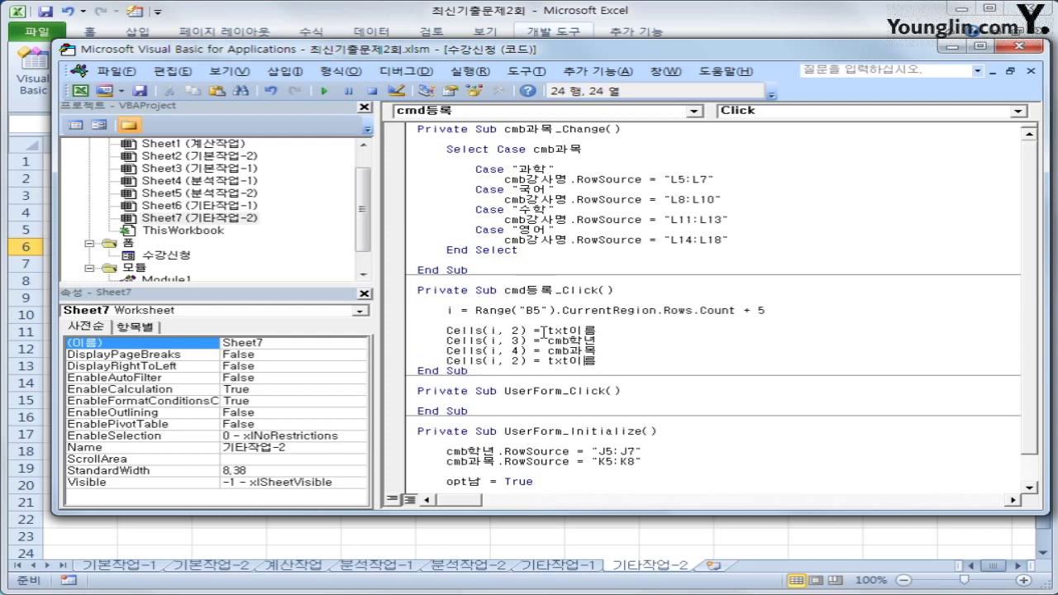
{"action": "key", "text": "shift+Right"}
{"action": "type", "text": "5"}
{"action": "key", "text": "Right"}
{"action": "key", "text": "Right"}
{"action": "key", "text": "Right"}
{"action": "key", "text": "Right"}
{"action": "key", "text": "Up"}
{"action": "key", "text": "shift+End"}
{"action": "key", "text": "ctrl+c"}
{"action": "key", "text": "Down"}
{"action": "key", "text": "shift+Left"}
{"action": "key", "text": "shift+Left"}
{"action": "key", "text": "shift+Left"}
{"action": "key", "text": "shift+Left"}
{"action": "key", "text": "shift+Left"}
{"action": "key", "text": "ctrl+v"}
{"action": "key", "text": "shift+End"}
{"action": "type", "text": "강사머"}
{"action": "key", "text": "shift+Home"}
{"action": "key", "text": "ctrl+c"}
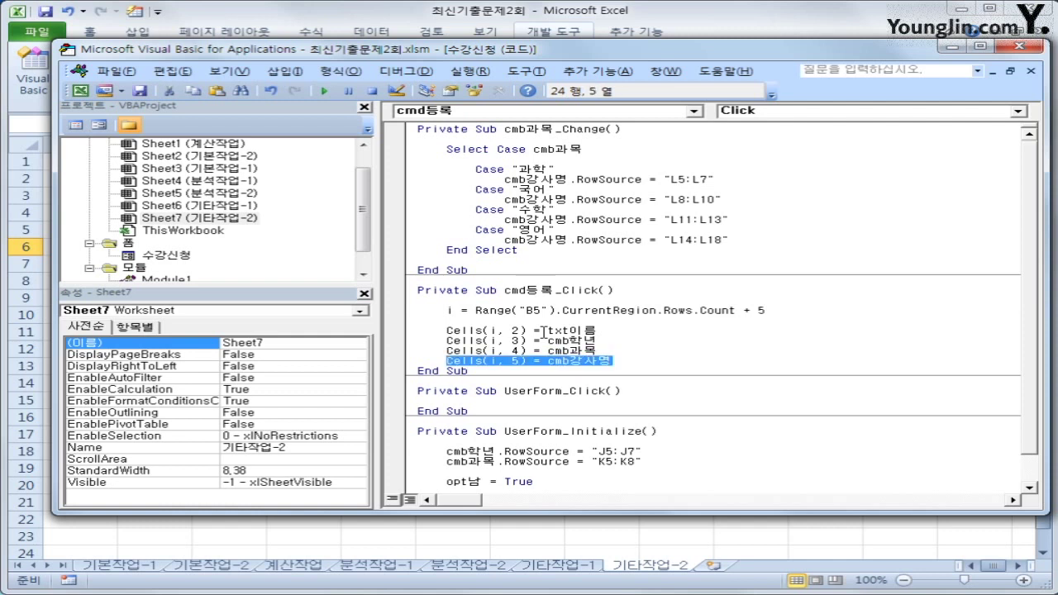
{"action": "key", "text": "End"}
{"action": "key", "text": "Return"}
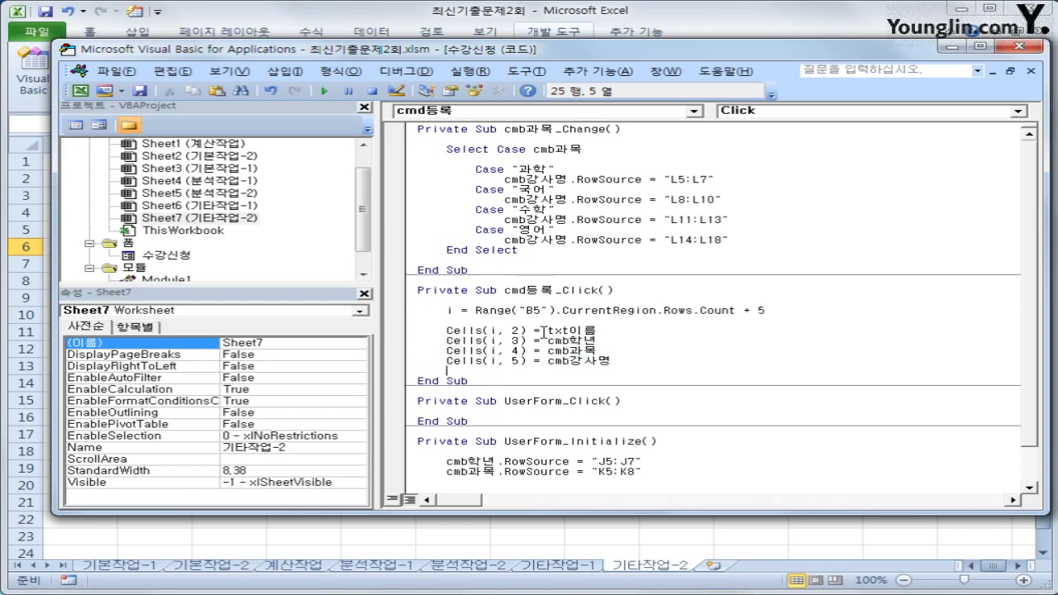
Step: Add Cells(i,6) = Val(txt수업시간) for the class hours
{"action": "key", "text": "ctrl+v"}
{"action": "key", "text": "Left"}
{"action": "key", "text": "Left"}
{"action": "key", "text": "Left"}
{"action": "key", "text": "Left"}
{"action": "key", "text": "Left"}
{"action": "key", "text": "Left"}
{"action": "key", "text": "Left"}
{"action": "key", "text": "Left"}
{"action": "key", "text": "Left"}
{"action": "key", "text": "Left"}
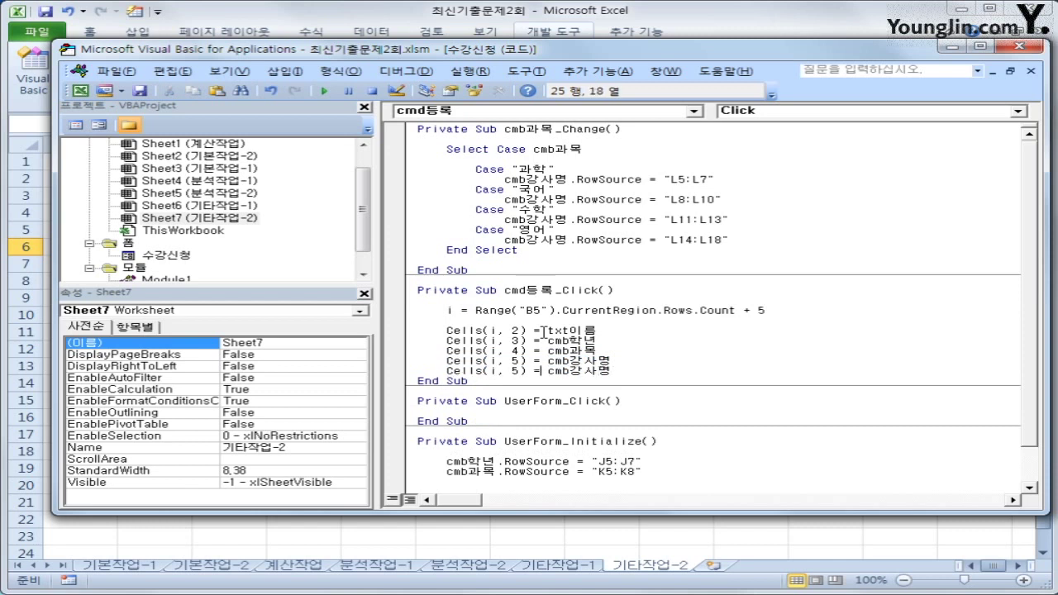
{"action": "key", "text": "BackSpace"}
{"action": "type", "text": "6"}
{"action": "key", "text": "Right"}
{"action": "key", "text": "Right"}
{"action": "key", "text": "Right"}
{"action": "type", "text": "value("}
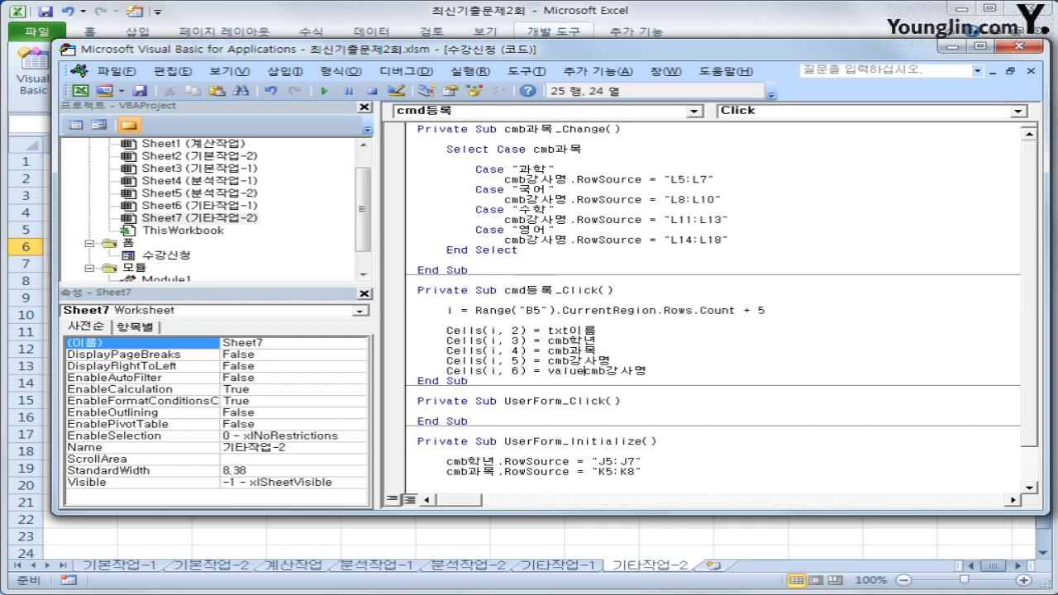
{"action": "type", "text": "txt"}
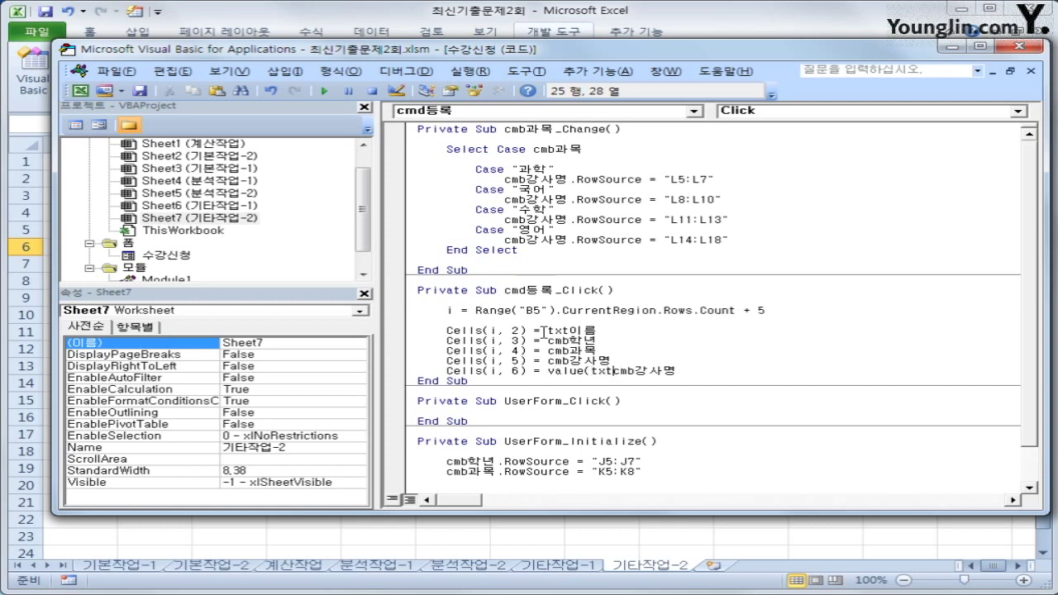
{"action": "type", "text": "수업시간)"}
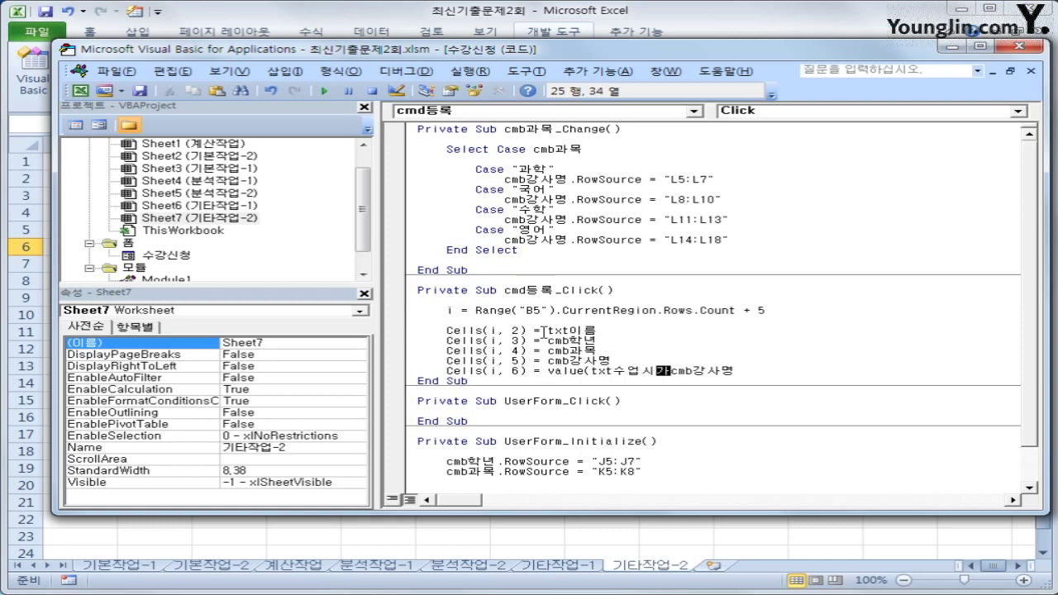
{"action": "key", "text": "shift+End"}
{"action": "key", "text": "Delete"}
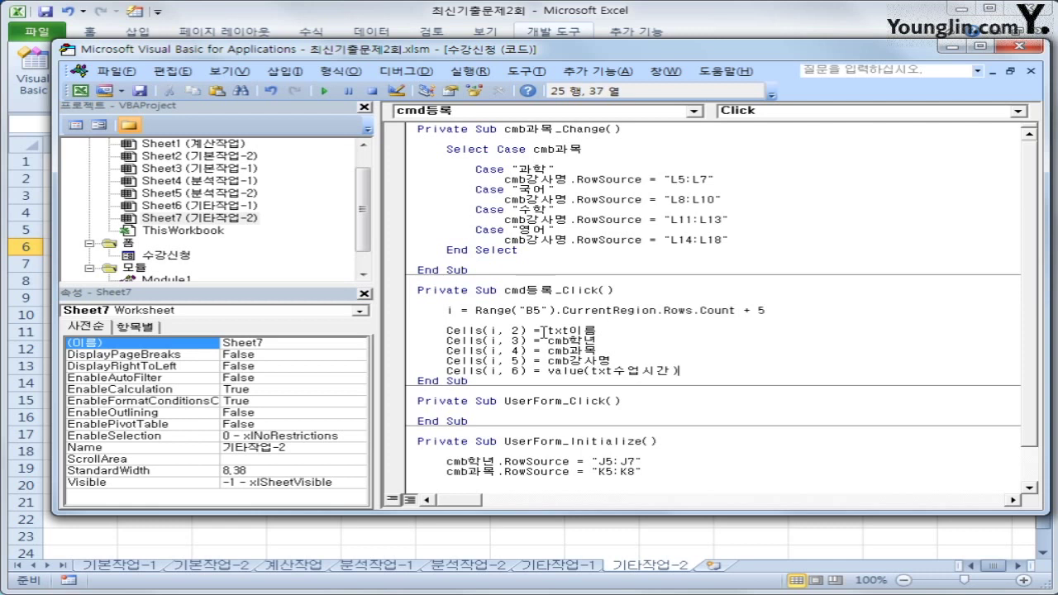
{"action": "key", "text": "ctrl+Left"}
{"action": "key", "text": "ctrl+Left"}
{"action": "key", "text": "Left"}
{"action": "key", "text": "Left"}
{"action": "key", "text": "Left"}
{"action": "key", "text": "Delete"}
{"action": "key", "text": "Delete"}
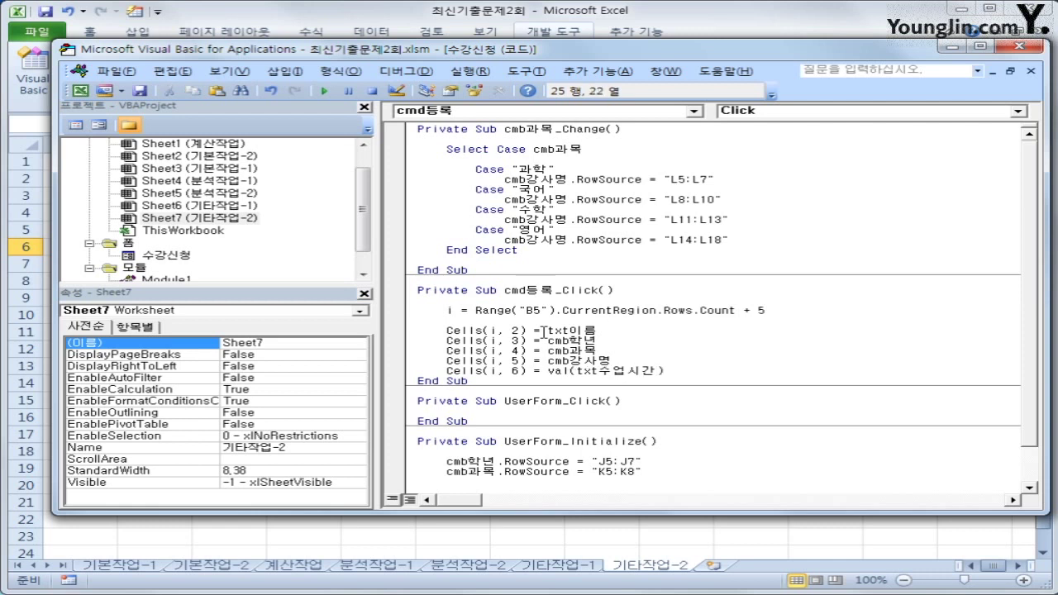
Step: Insert two blank lines below the Cells(i, 6) assignment
{"action": "key", "text": "Down"}
{"action": "key", "text": "End"}
{"action": "key", "text": "Return"}
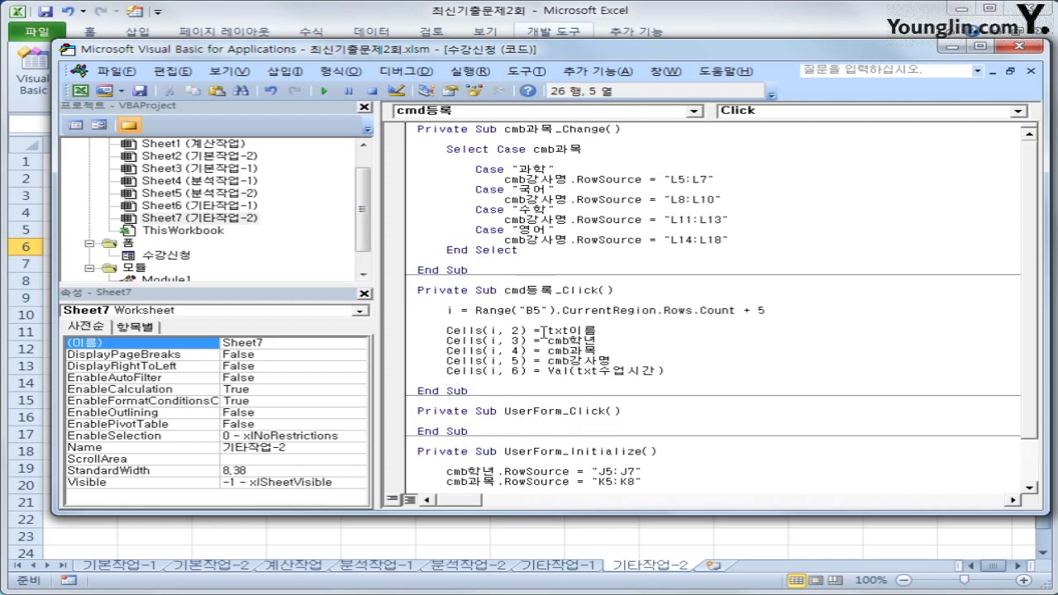
{"action": "key", "text": "Return"}
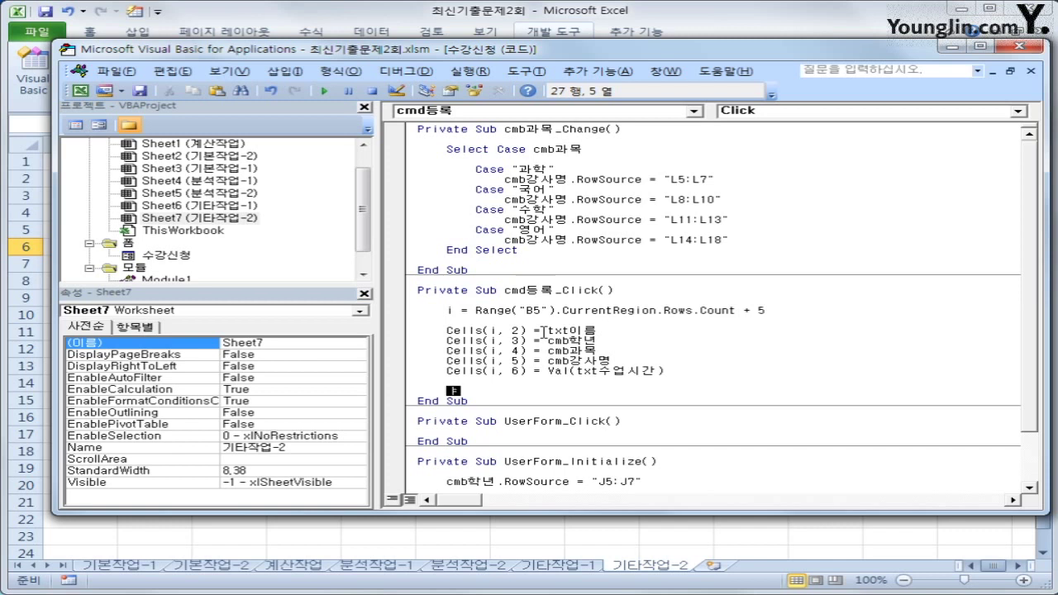
Step: Add an If opt남 = True Then block that writes "남" into Cells(i, 7)
{"action": "type", "text": "if opt남 = ㅅ"}
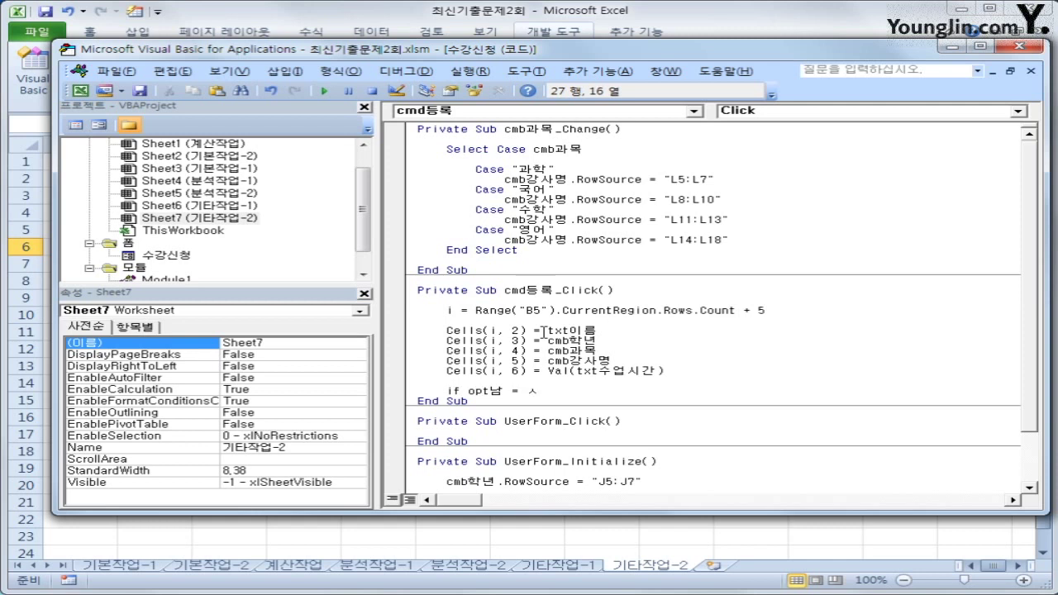
{"action": "type", "text": "ture"}
{"action": "type", "text": "Then"}
{"action": "key", "text": "Return"}
{"action": "key", "text": "Tab"}
{"action": "type", "text": "cells"}
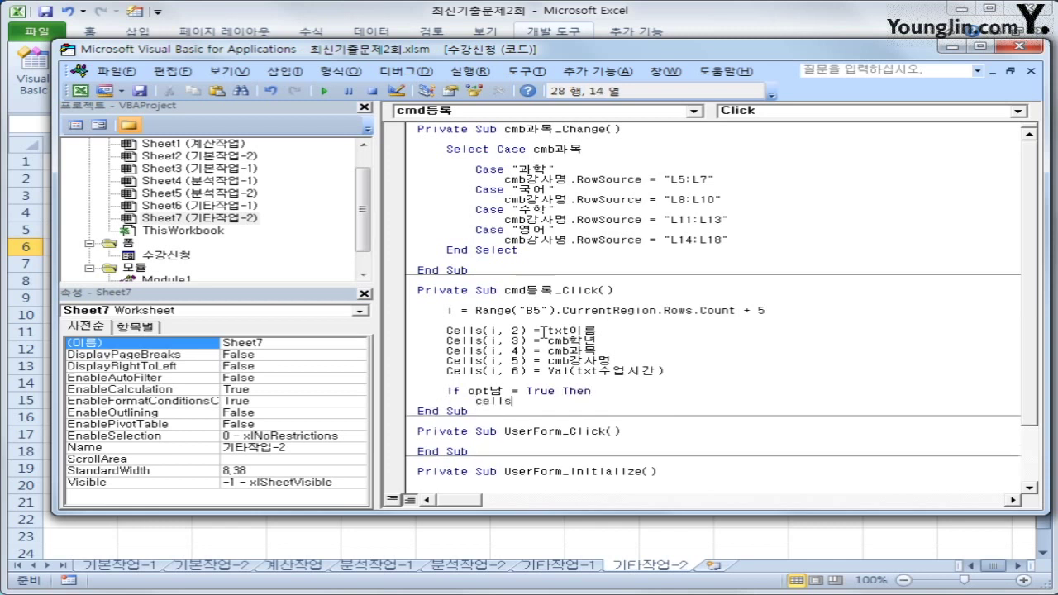
{"action": "type", "text": "(i,7) =\"남\""}
{"action": "key", "text": "Return"}
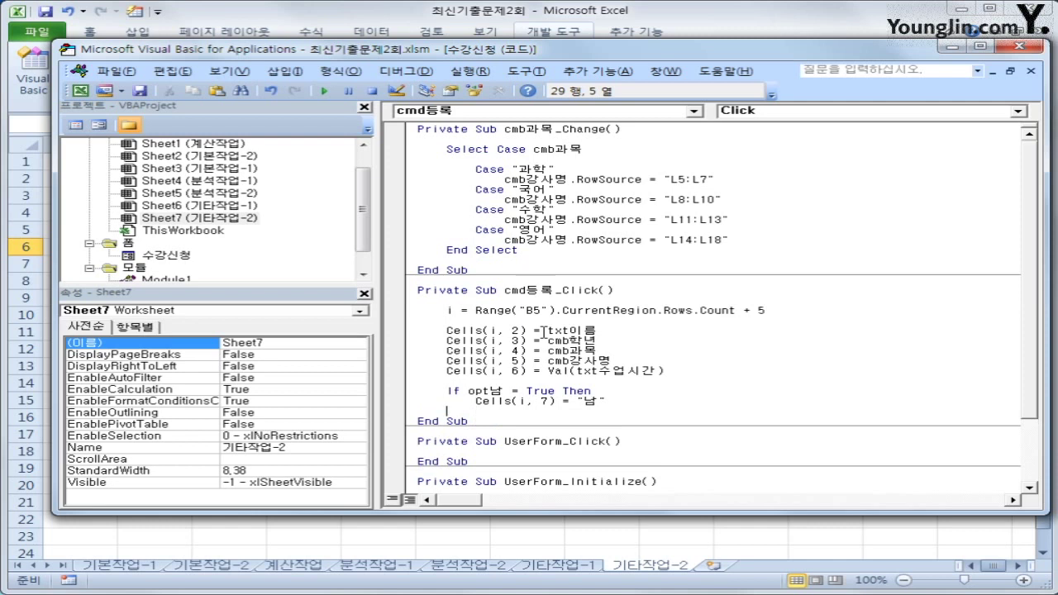
Step: Add the Else branch writing "여" into Cells(i, 7) and close it with End If
{"action": "type", "text": "else"}
{"action": "key", "text": "Return"}
{"action": "key", "text": "Tab"}
{"action": "type", "text": "ce"}
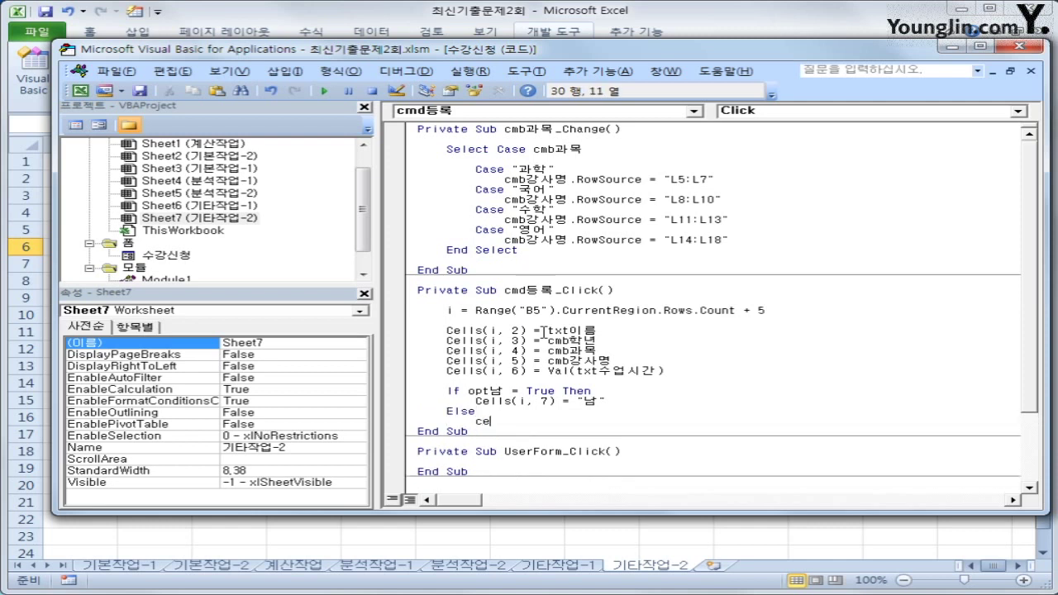
{"action": "type", "text": "lls(i"}
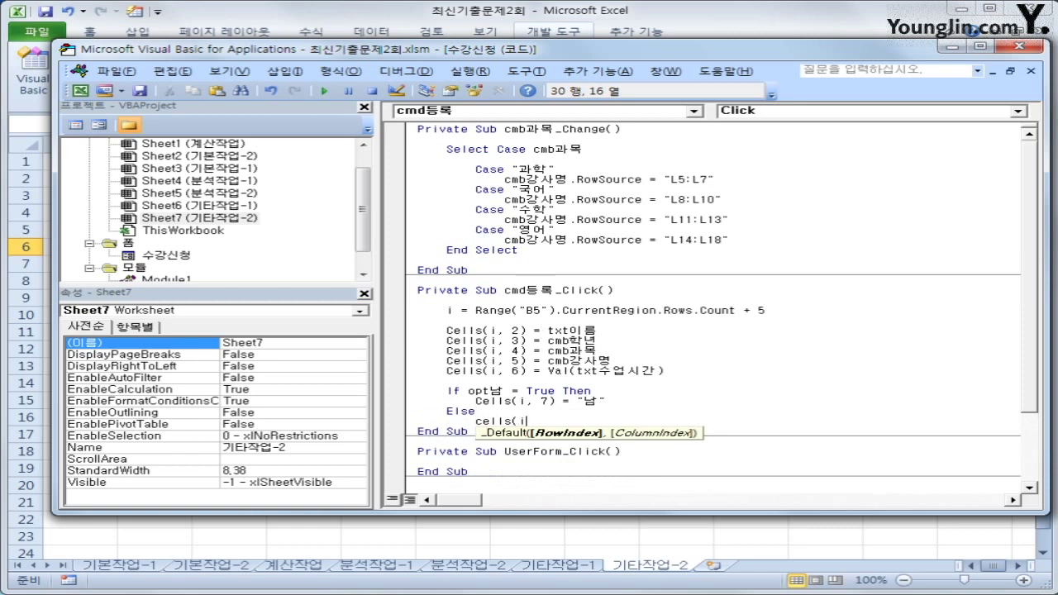
{"action": "type", "text": ",7) =\""}
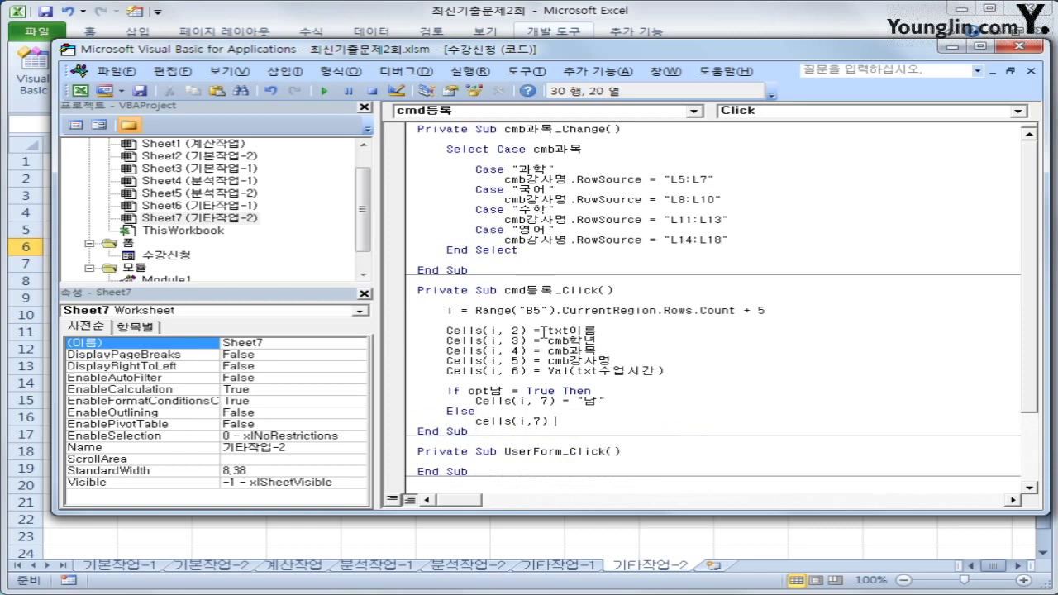
{"action": "type", "text": "여\""}
{"action": "key", "text": "Return"}
{"action": "type", "text": "ㄷ"}
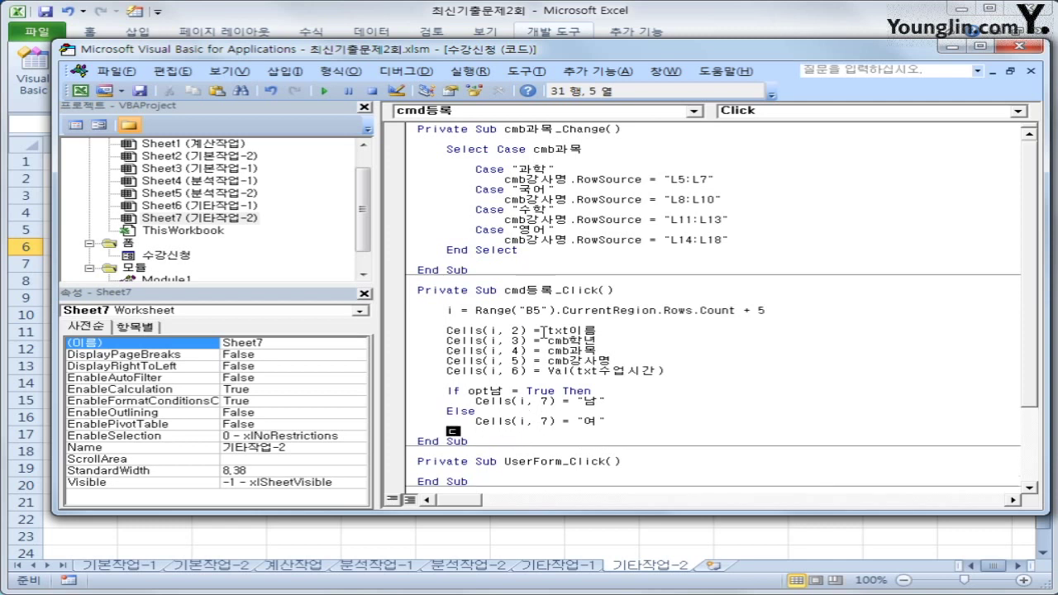
{"action": "key", "text": "BackSpace"}
{"action": "type", "text": "end if"}
{"action": "key", "text": "Return"}
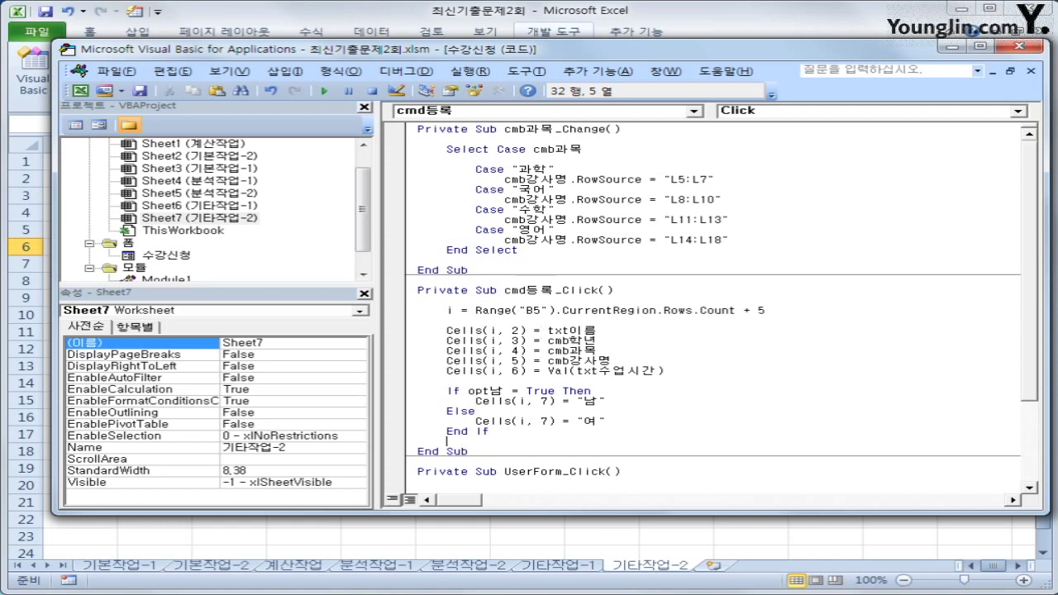
Step: Create the cmd종료_Click routine and make it set [F2] = Date
{"action": "left_click", "coordinate": [501, 111]}
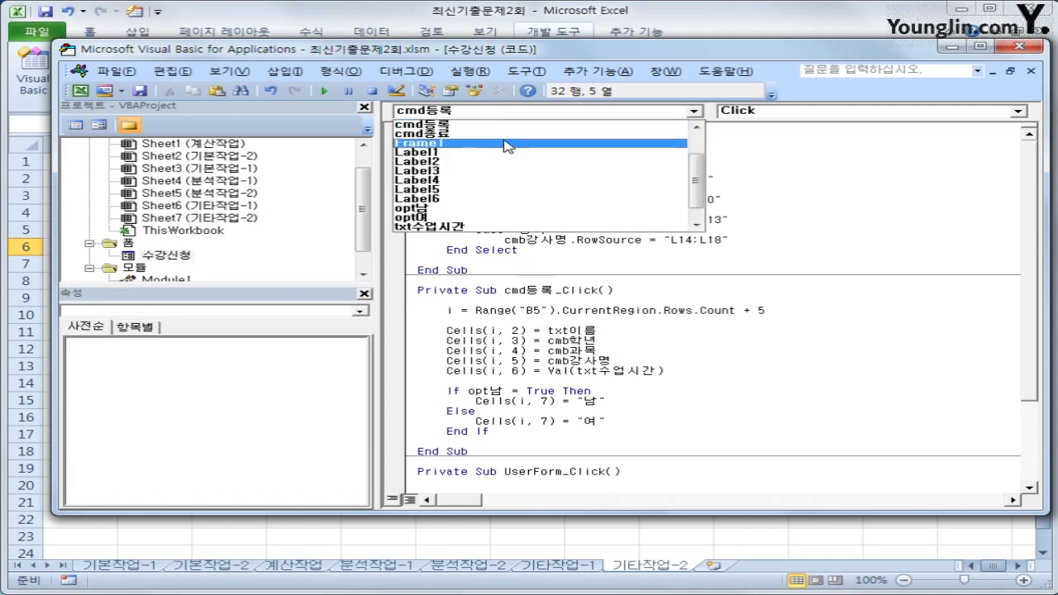
{"action": "left_click", "coordinate": [502, 133]}
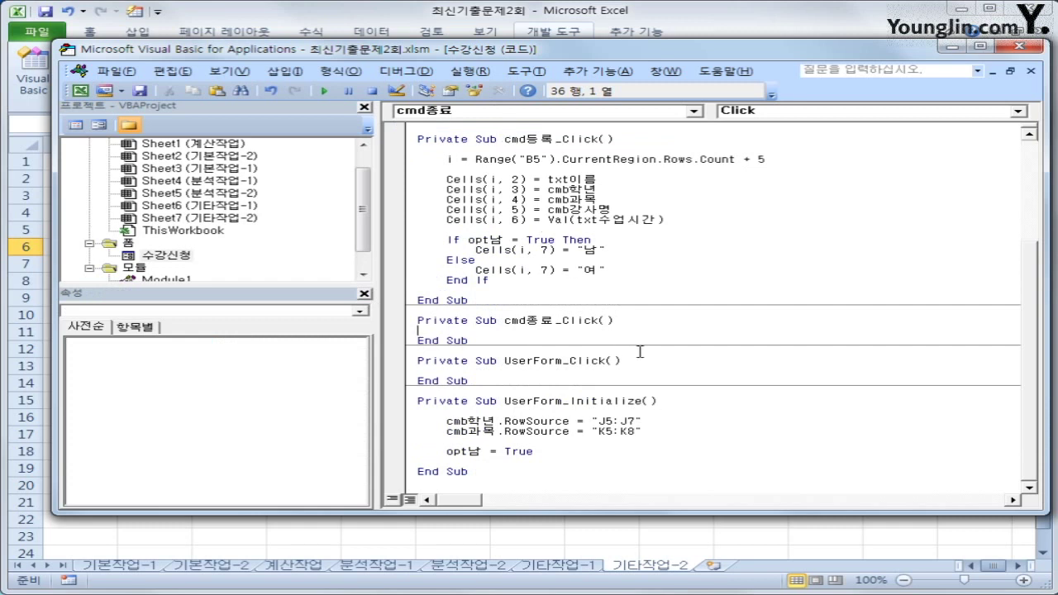
{"action": "key", "text": "Tab"}
{"action": "type", "text": "[F2]=date"}
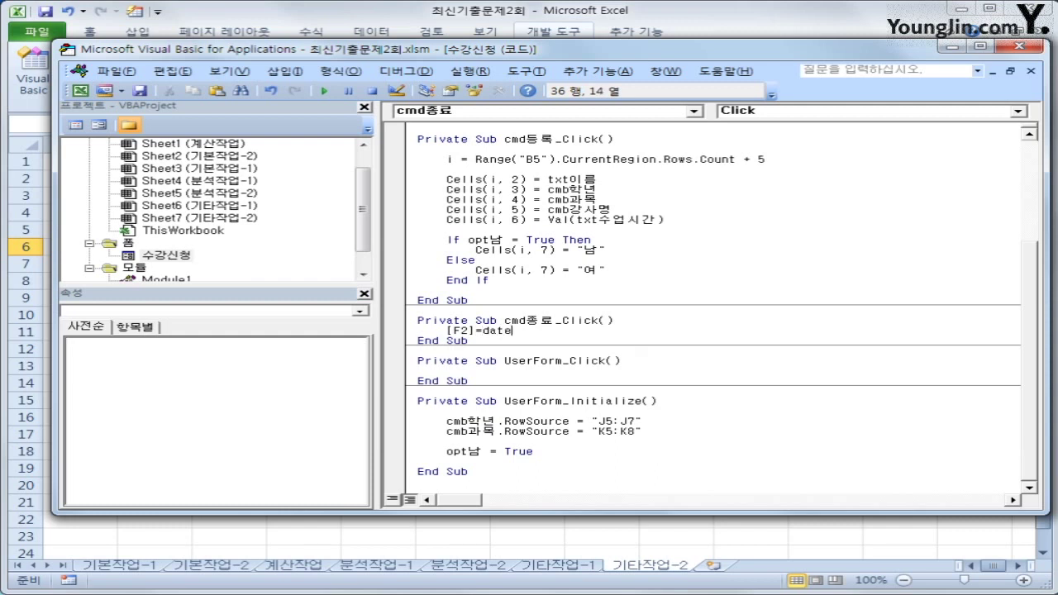
{"action": "key", "text": "Return"}
Step: Add Unload Me below the date line and tidy the routine's blank lines
{"action": "key", "text": "Up"}
{"action": "key", "text": "Return"}
{"action": "key", "text": "Down"}
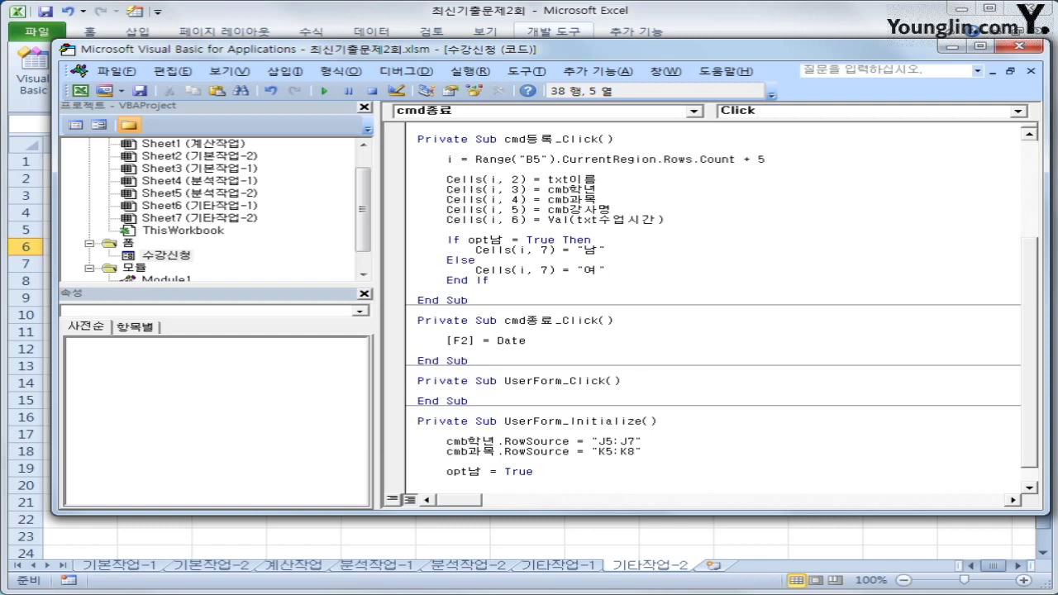
{"action": "type", "text": "unload Me"}
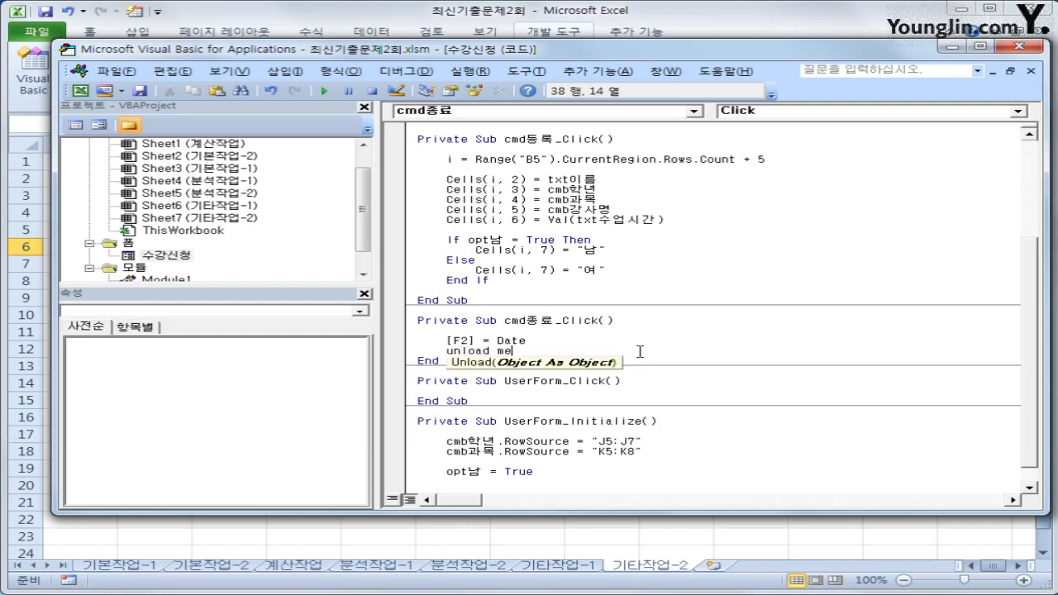
{"action": "key", "text": "Down"}
{"action": "key", "text": "Up"}
{"action": "key", "text": "End"}
{"action": "key", "text": "Return"}
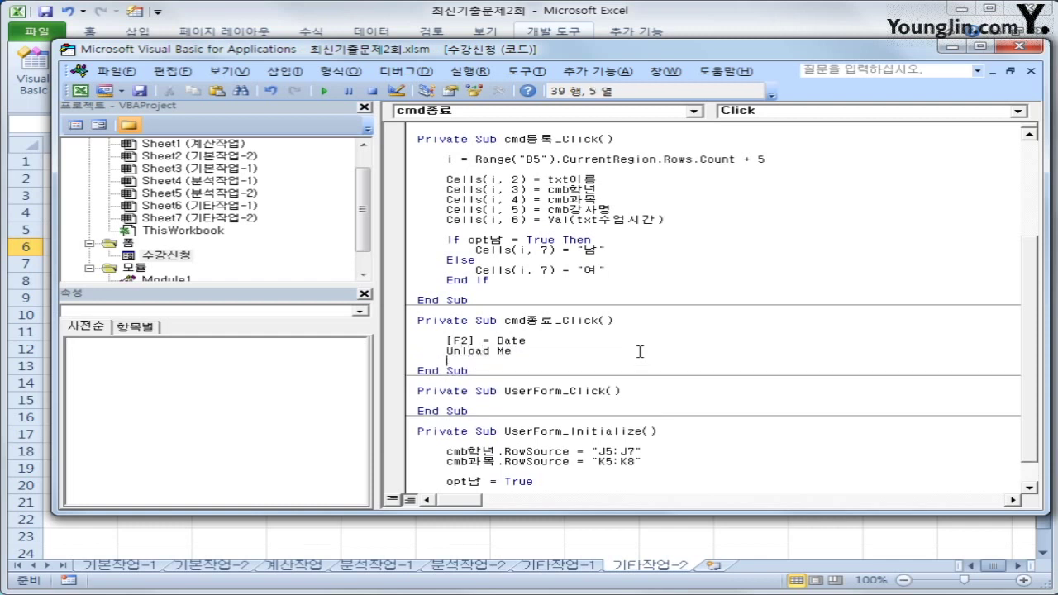
{"action": "key", "text": "Up"}
{"action": "key", "text": "shift+End"}
{"action": "key", "text": "Up"}
{"action": "key", "text": "Down"}
Step: Return to the sheet, open the 수강신청 form and enter the student's name
{"action": "left_click", "coordinate": [1019, 45]}
{"action": "left_click", "coordinate": [726, 397]}
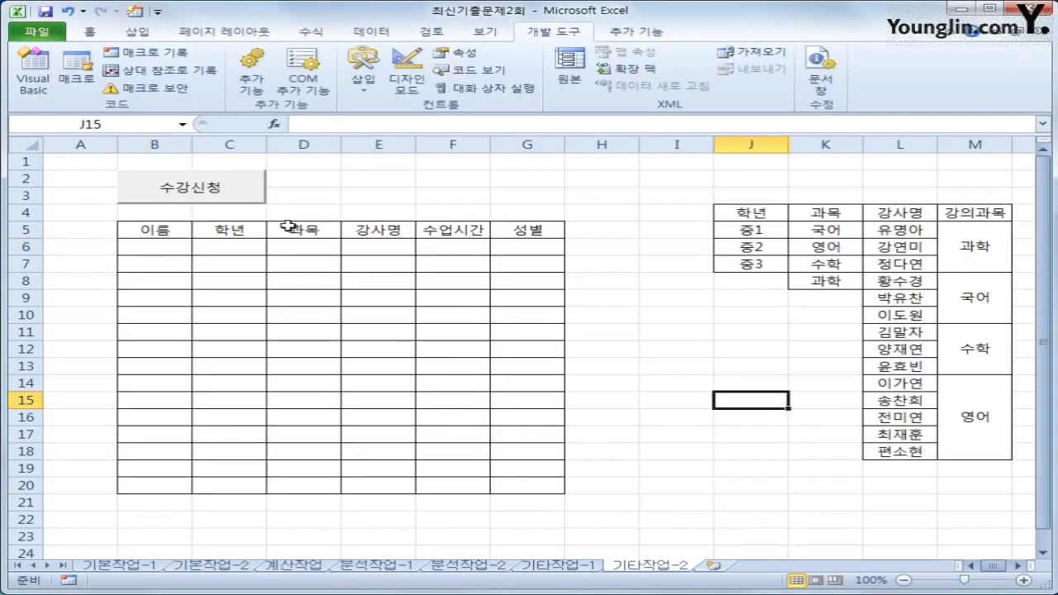
{"action": "left_click", "coordinate": [234, 202]}
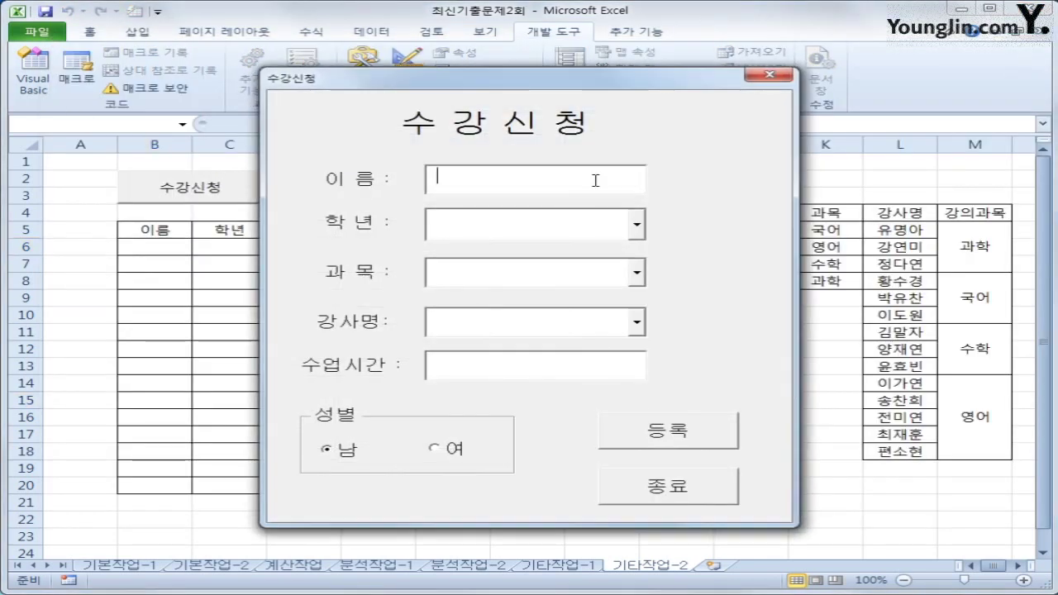
{"action": "type", "text": "q"}
{"action": "key", "text": "BackSpace"}
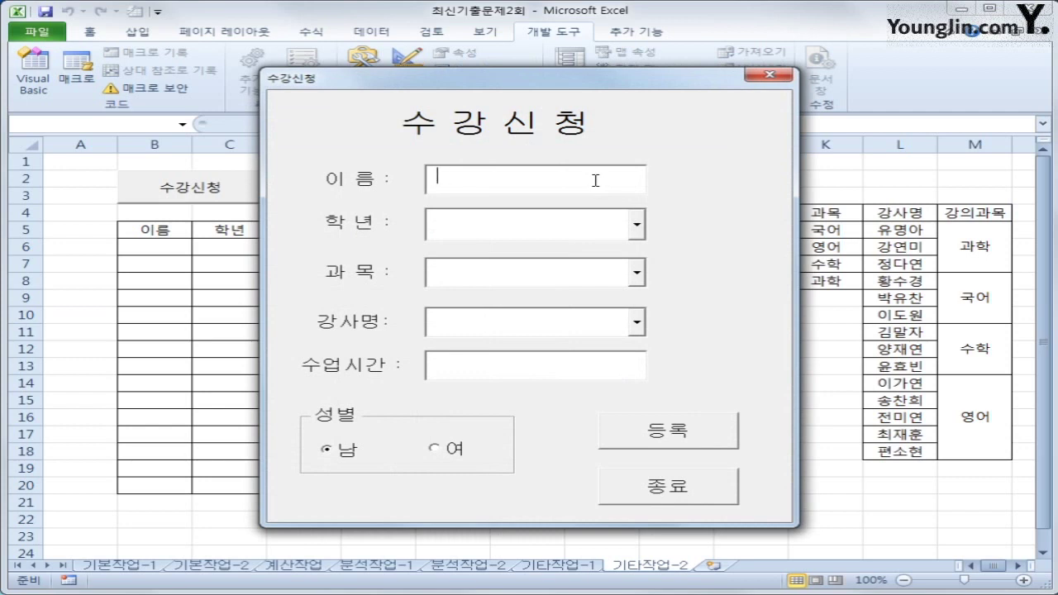
{"action": "type", "text": "qkr"}
{"action": "key", "text": "BackSpace"}
{"action": "key", "text": "BackSpace"}
{"action": "key", "text": "BackSpace"}
{"action": "key", "text": "Hangul"}
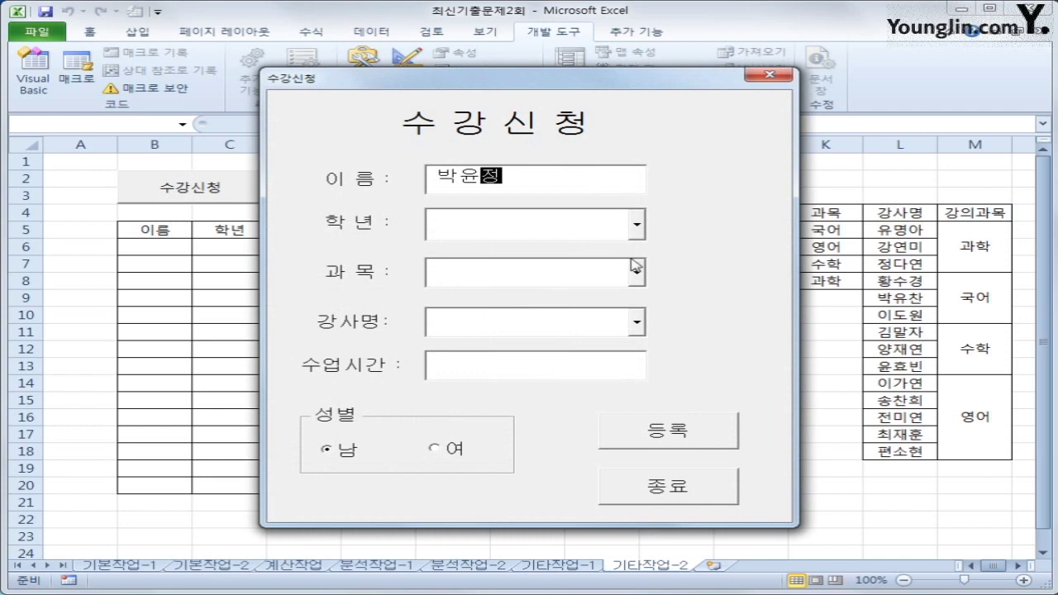
Step: Choose grade 중1, subject 국어, the first 국어 teacher, and 4 class hours
{"action": "left_click", "coordinate": [637, 232]}
{"action": "left_click", "coordinate": [622, 253]}
{"action": "left_click", "coordinate": [638, 274]}
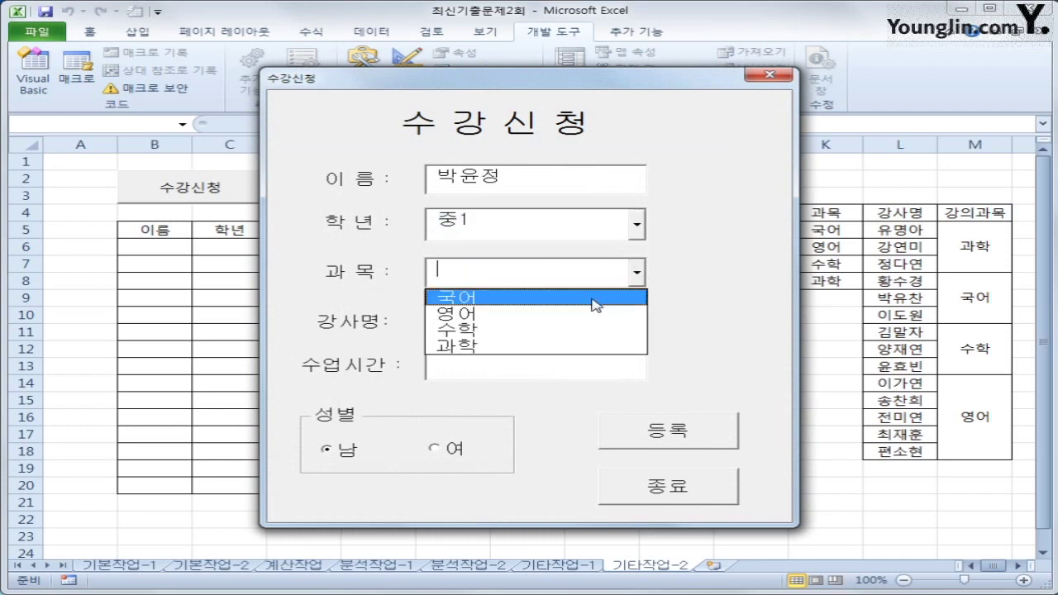
{"action": "left_click", "coordinate": [595, 296]}
{"action": "left_click", "coordinate": [638, 323]}
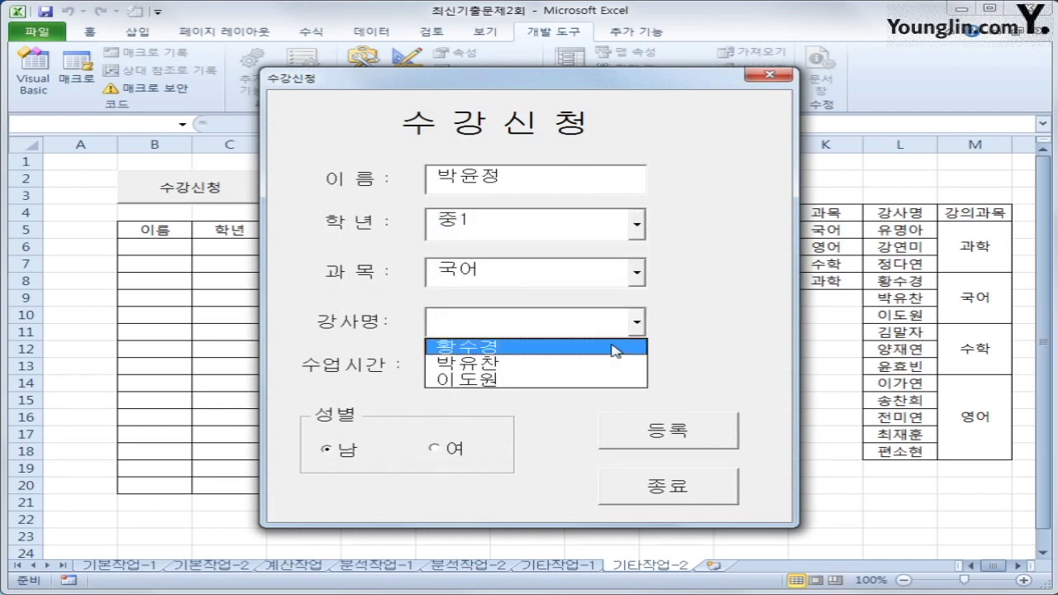
{"action": "left_click", "coordinate": [619, 350]}
{"action": "left_click", "coordinate": [523, 373]}
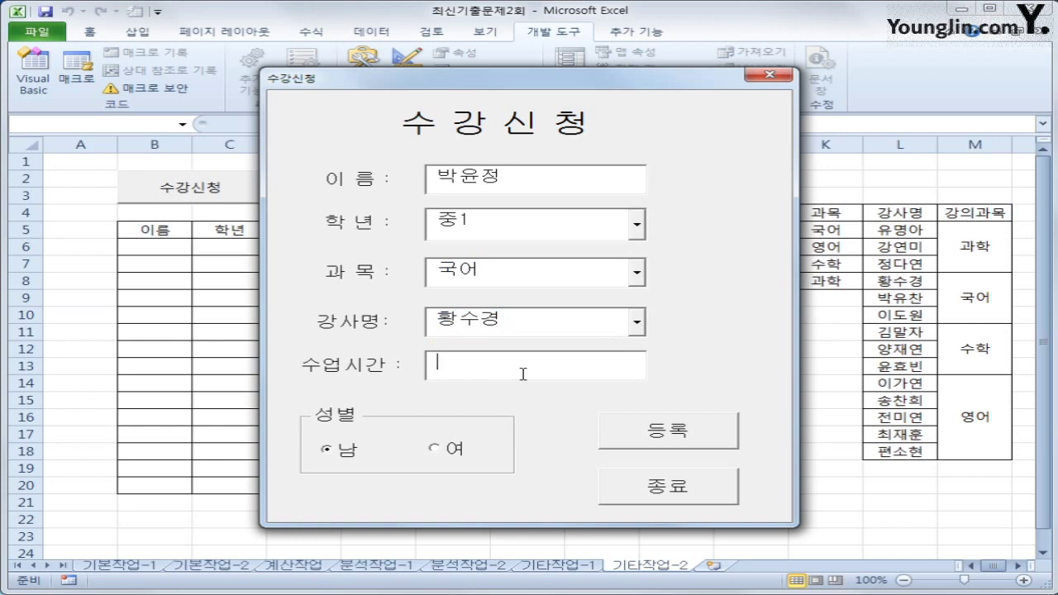
{"action": "type", "text": "4"}
Step: Select 여, register the entry with 등록, then close the form with 종료
{"action": "left_click", "coordinate": [452, 450]}
{"action": "left_click", "coordinate": [644, 430]}
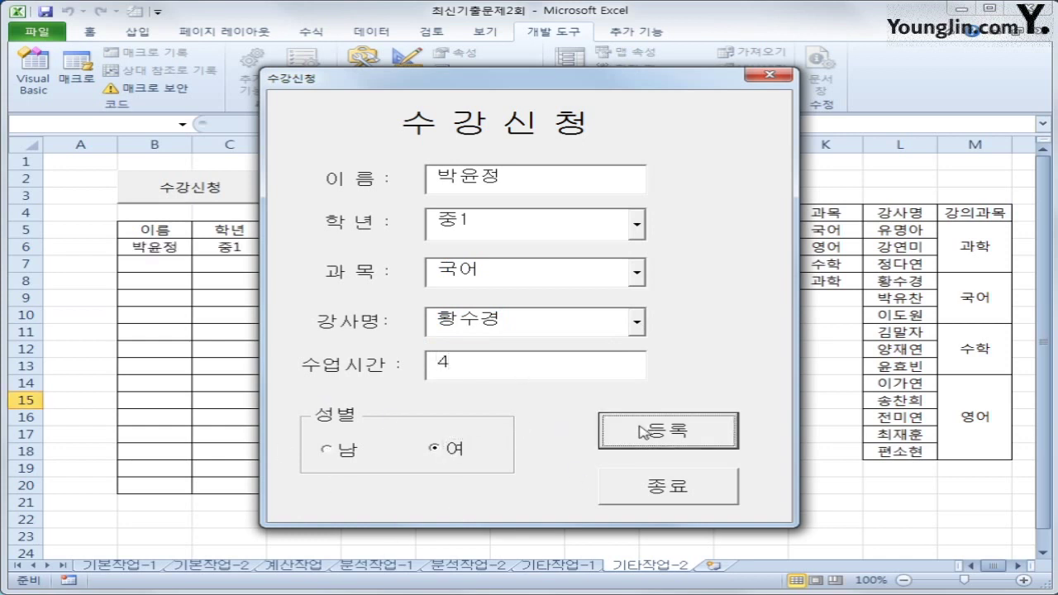
{"action": "left_click", "coordinate": [670, 497]}
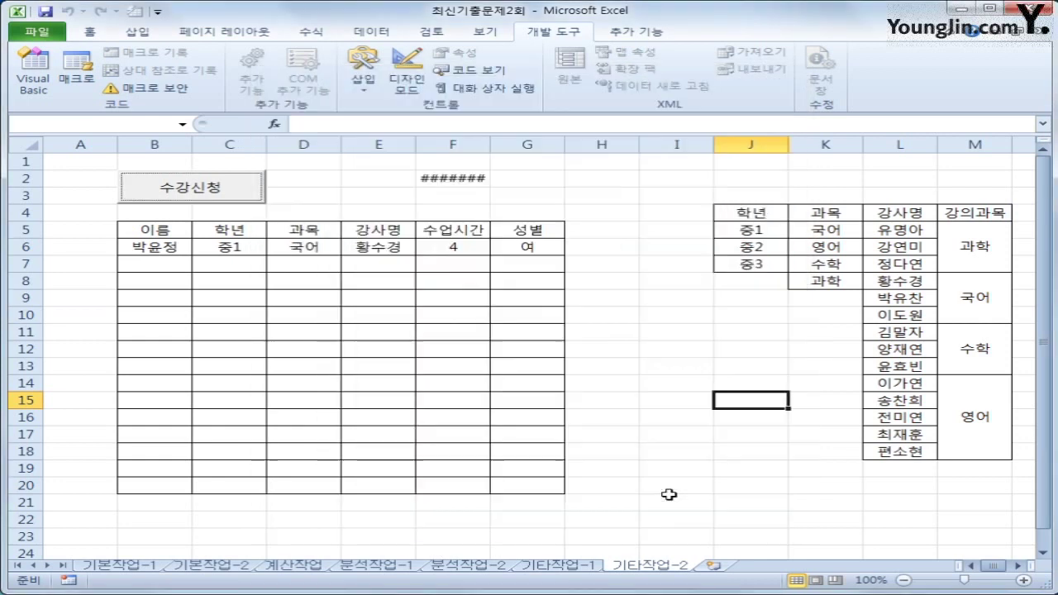
Step: Widen column F so the 2016-11-24 date in F2 displays fully
{"action": "left_click", "coordinate": [642, 385]}
{"action": "left_click", "coordinate": [467, 182]}
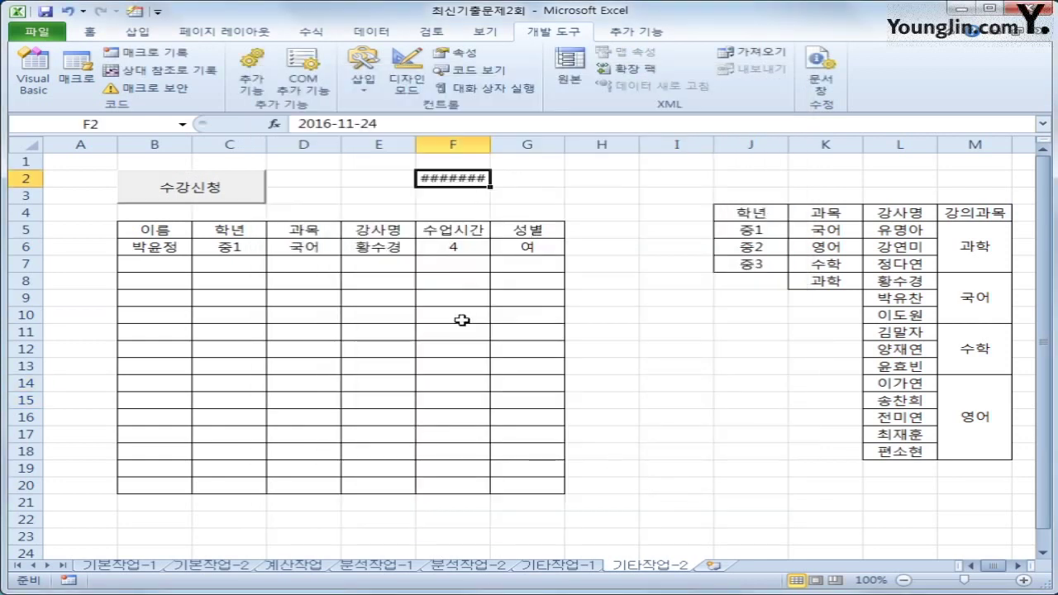
{"action": "double_click", "coordinate": [490, 145]}
Step: Check row 6's name, 국어, teacher, 4 hours and 여 entries
{"action": "left_click", "coordinate": [659, 357]}
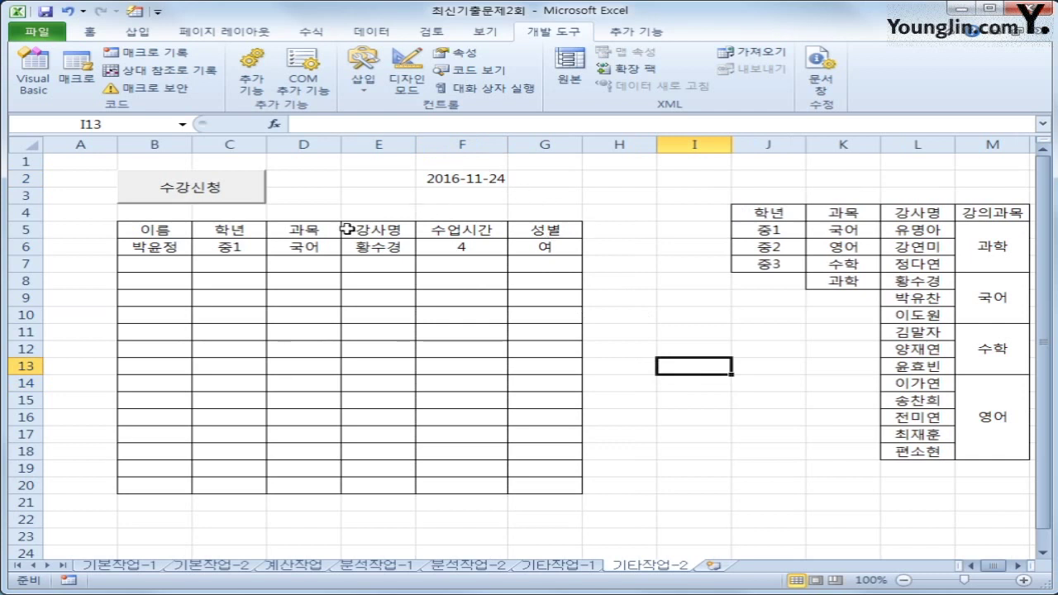
{"action": "left_click", "coordinate": [154, 253]}
{"action": "left_click", "coordinate": [274, 253]}
{"action": "left_click", "coordinate": [366, 249]}
{"action": "left_click", "coordinate": [454, 248]}
{"action": "left_click", "coordinate": [525, 248]}
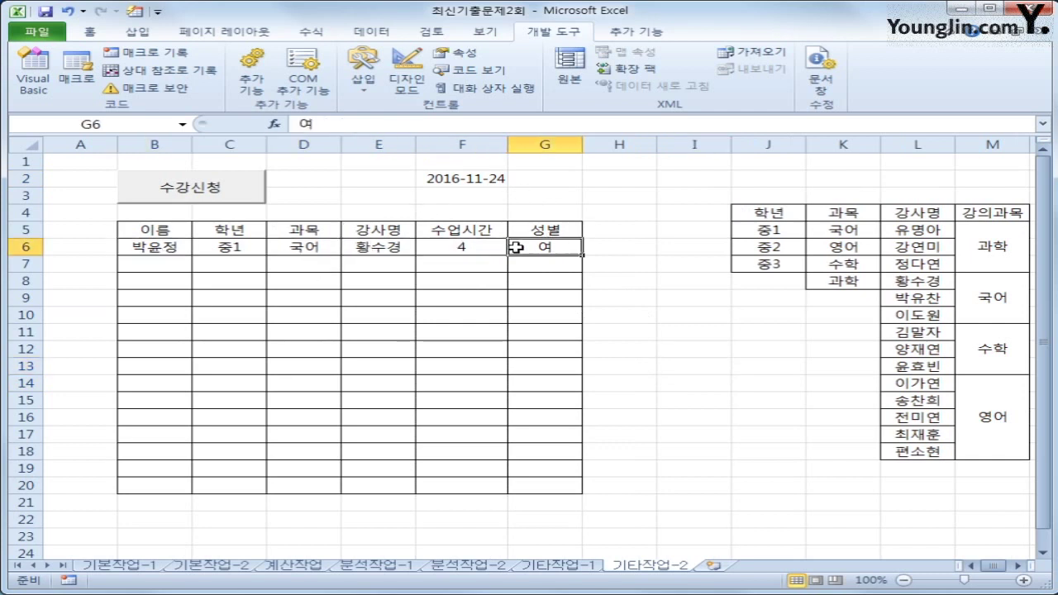